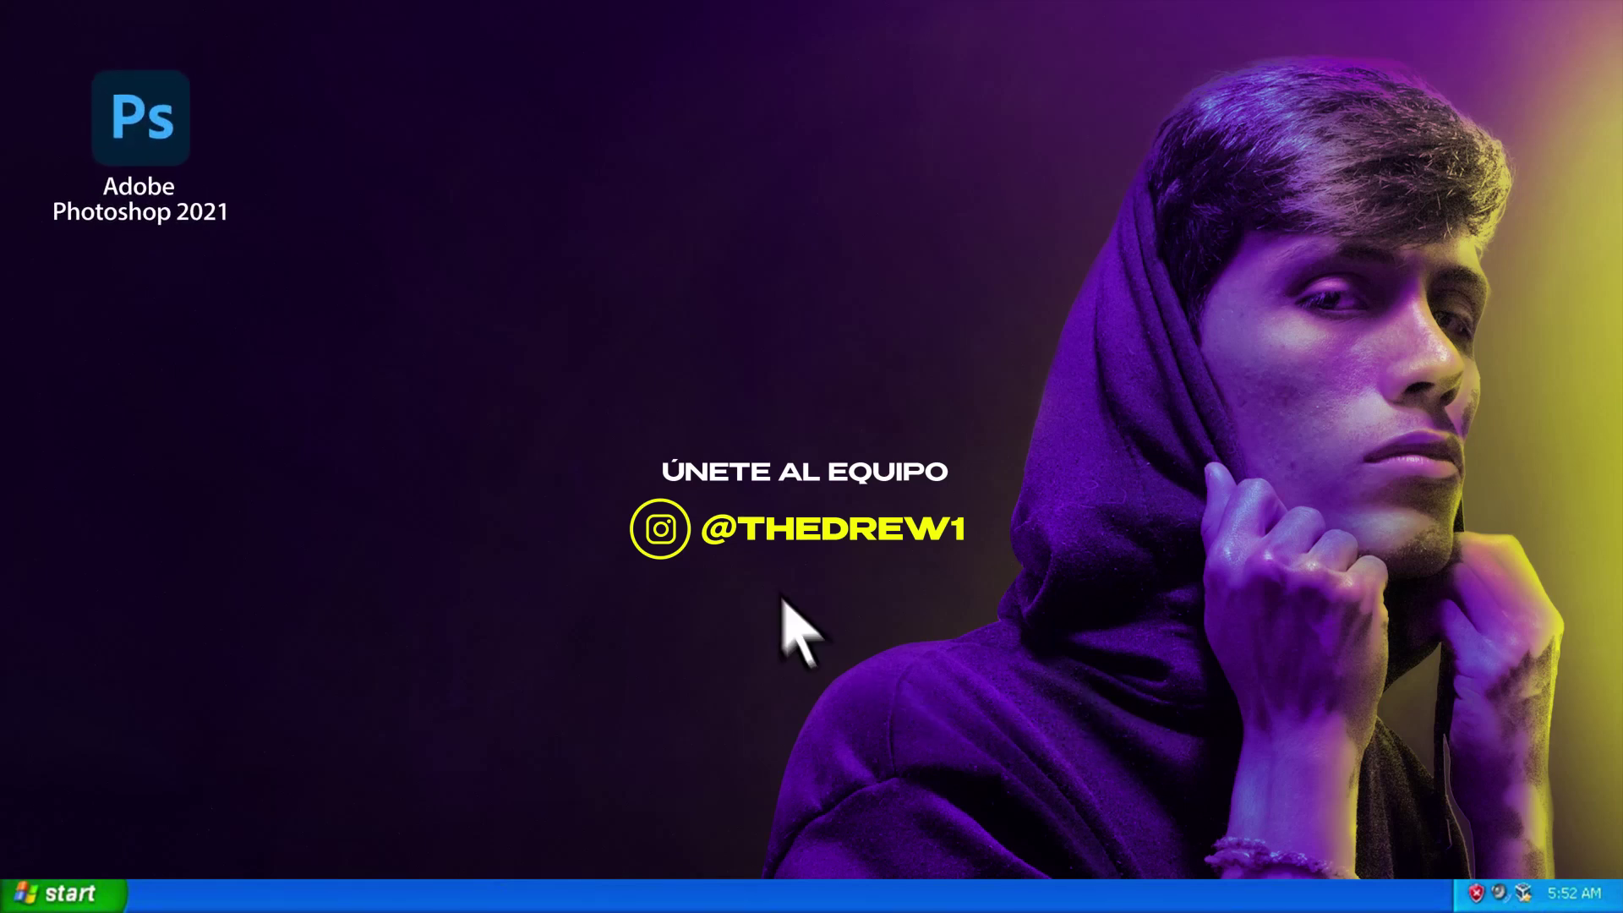
Launch Photoshop and create a new white 3840 × 2160 px RGB document.
{"action": "double_click", "coordinate": [159, 118]}
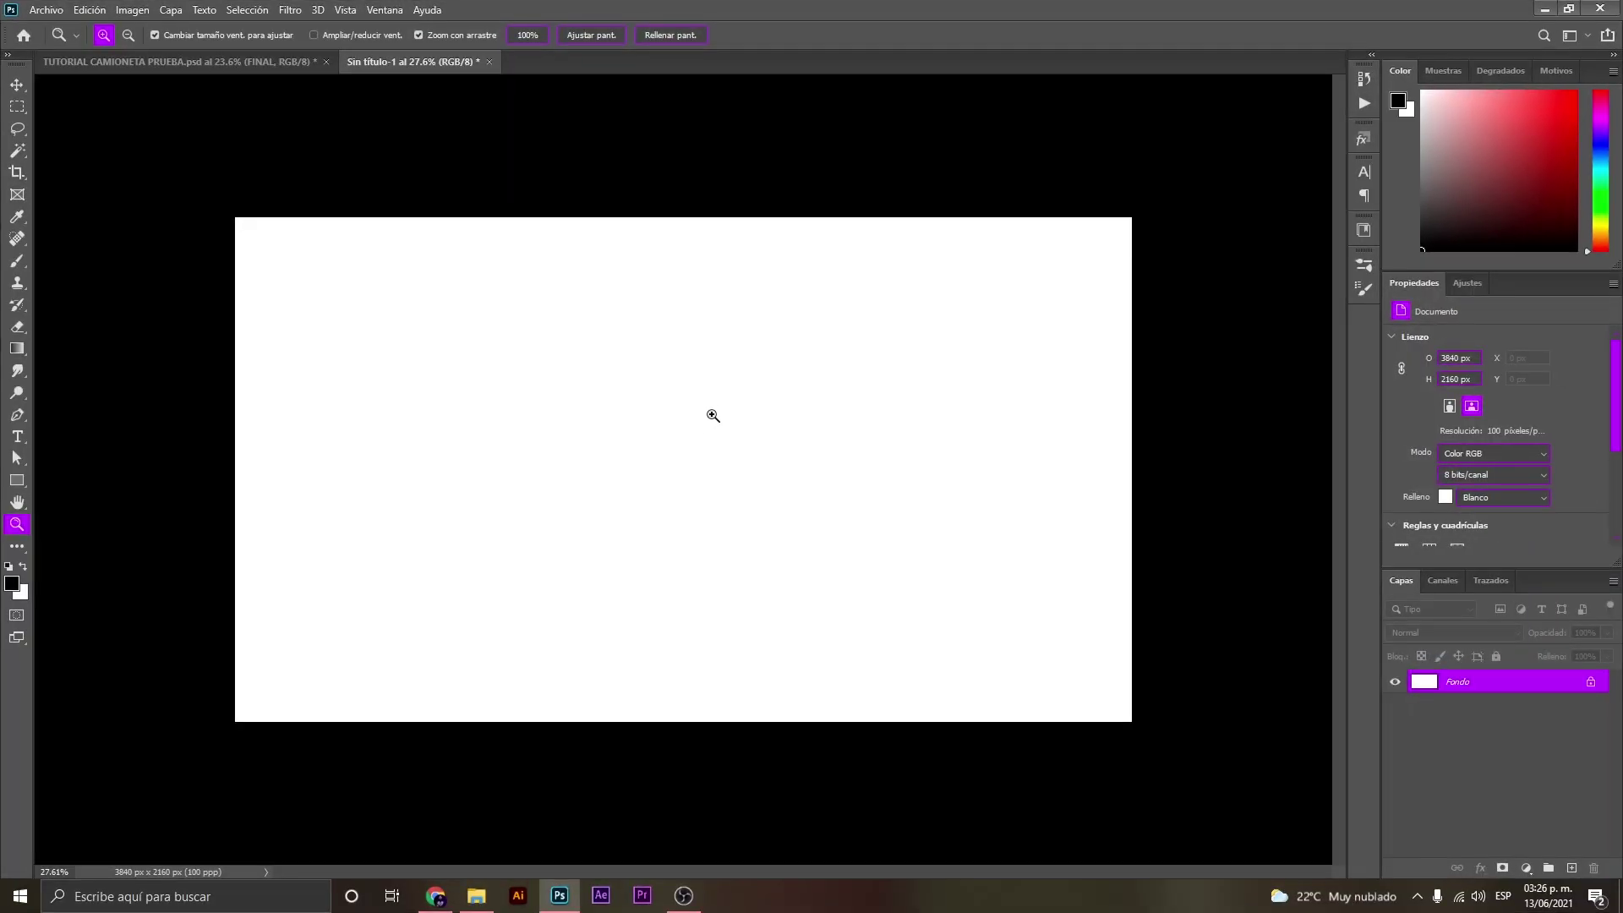
{"action": "left_click_drag", "start_coordinate": [713, 415], "coordinate": [667, 385]}
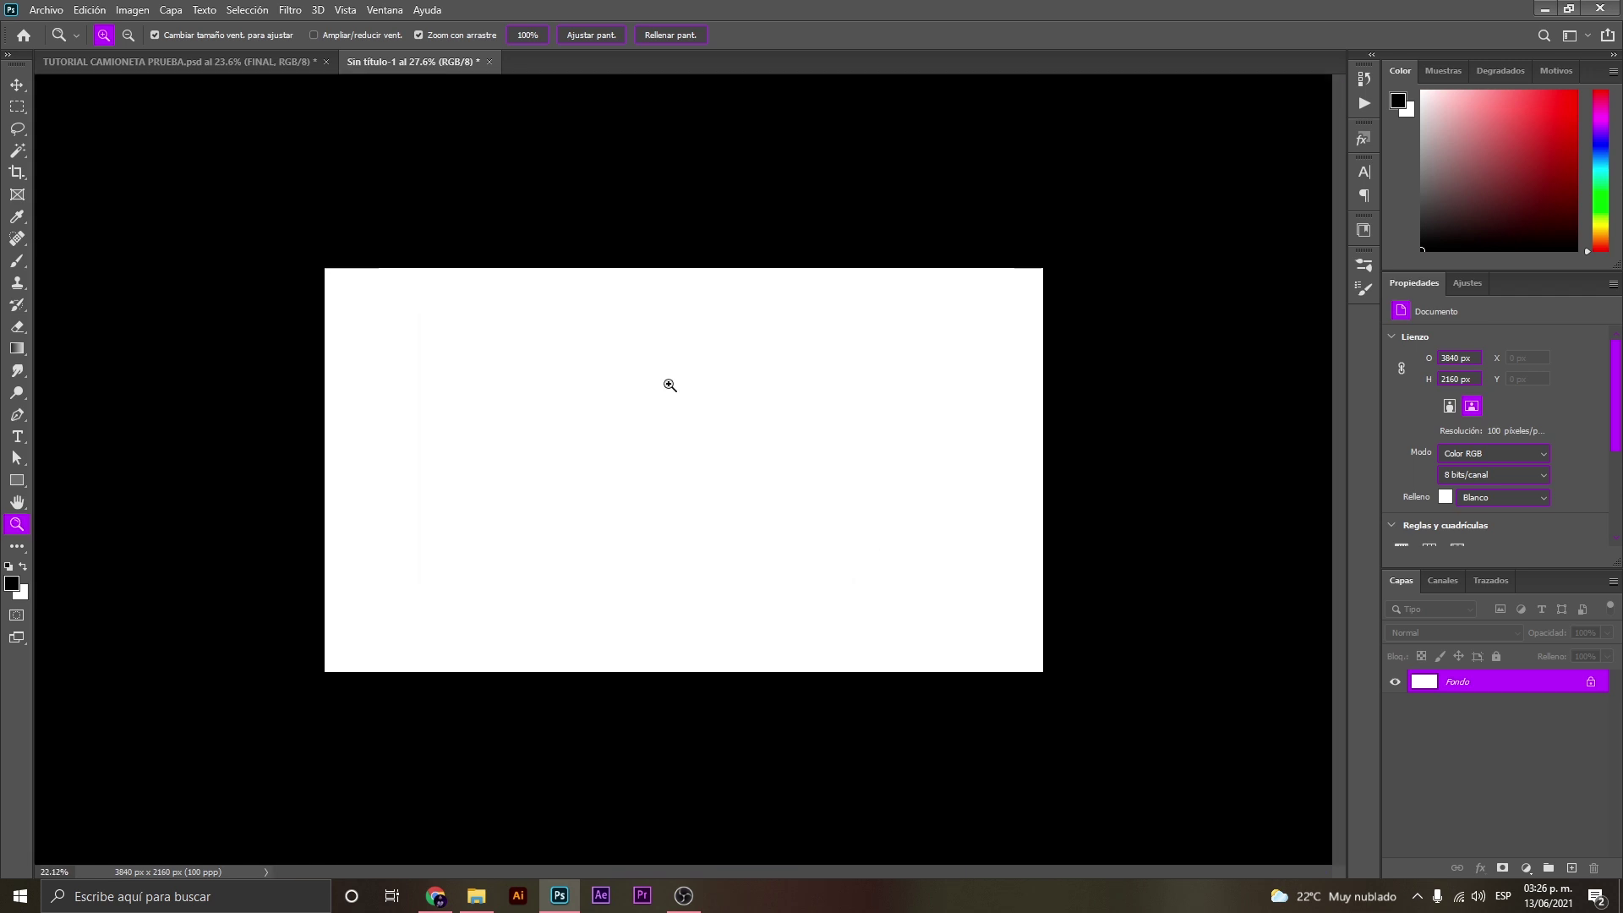
{"action": "left_click_drag", "start_coordinate": [667, 385], "coordinate": [685, 392]}
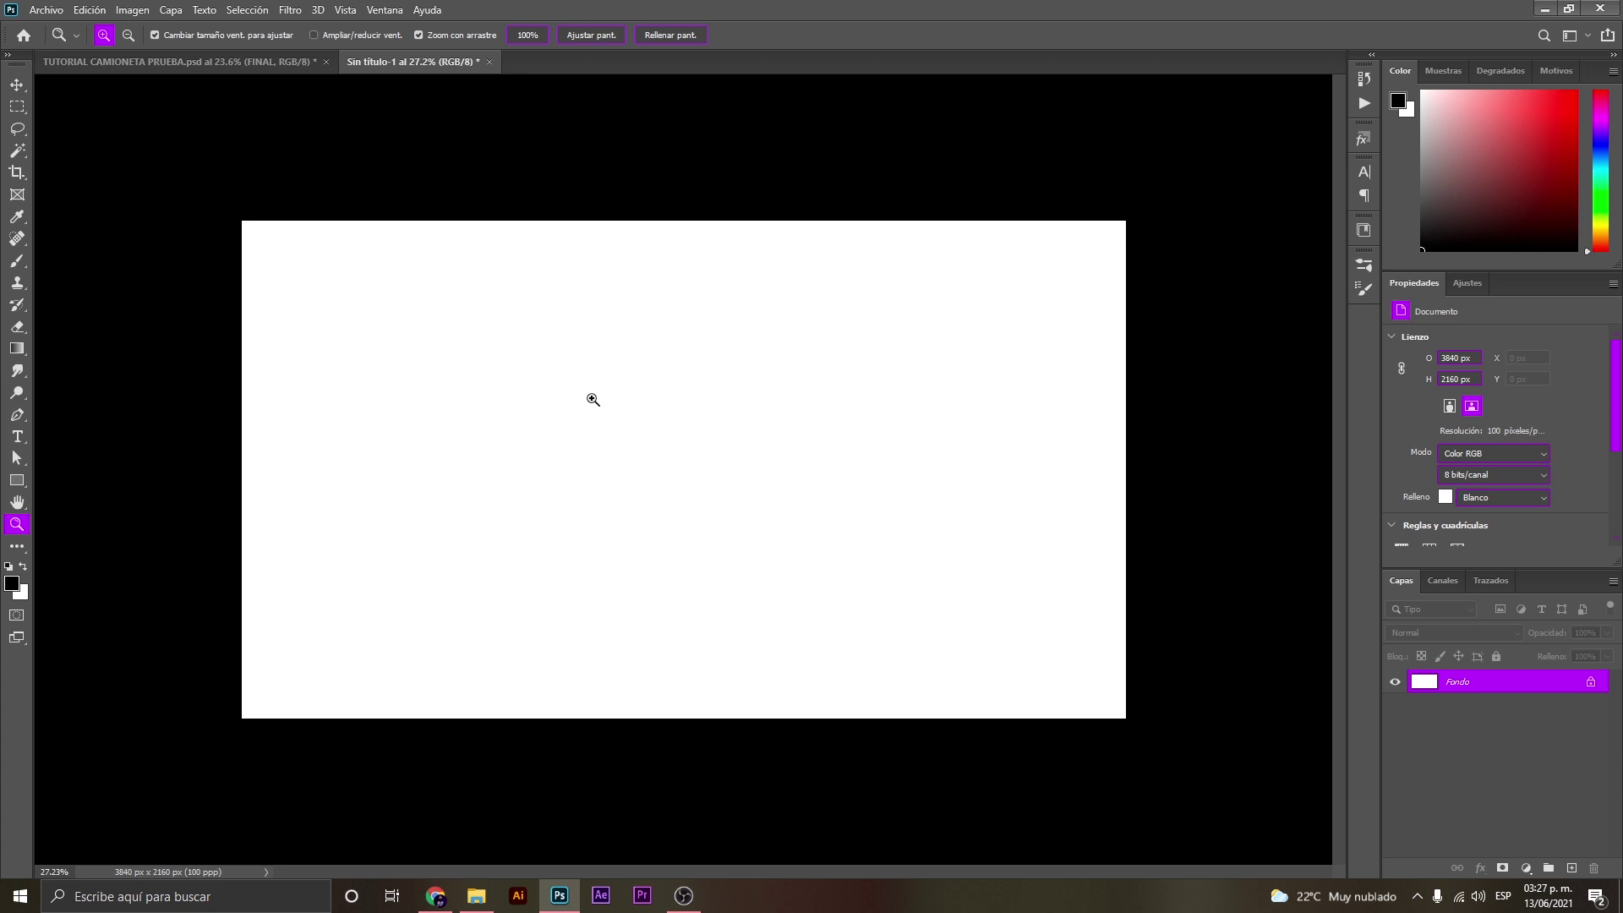
{"action": "left_click", "coordinate": [478, 899]}
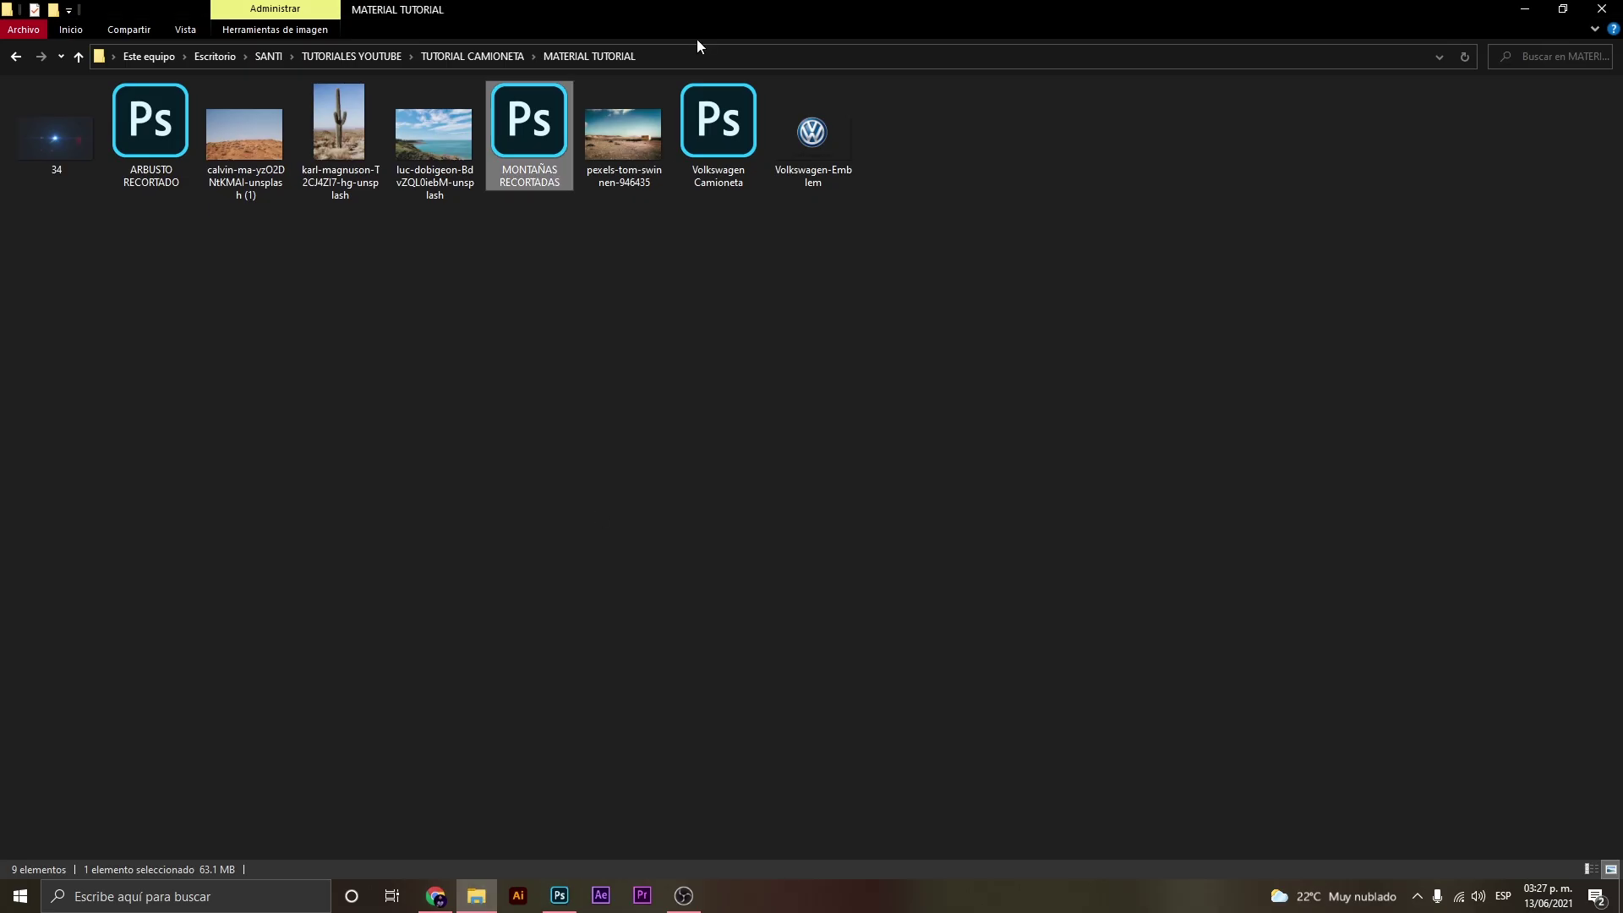
Place the pexels-tom-swinnen-946435 desert photo as a smart object scaled to the full canvas width.
{"action": "left_click_drag", "start_coordinate": [622, 126], "coordinate": [560, 901]}
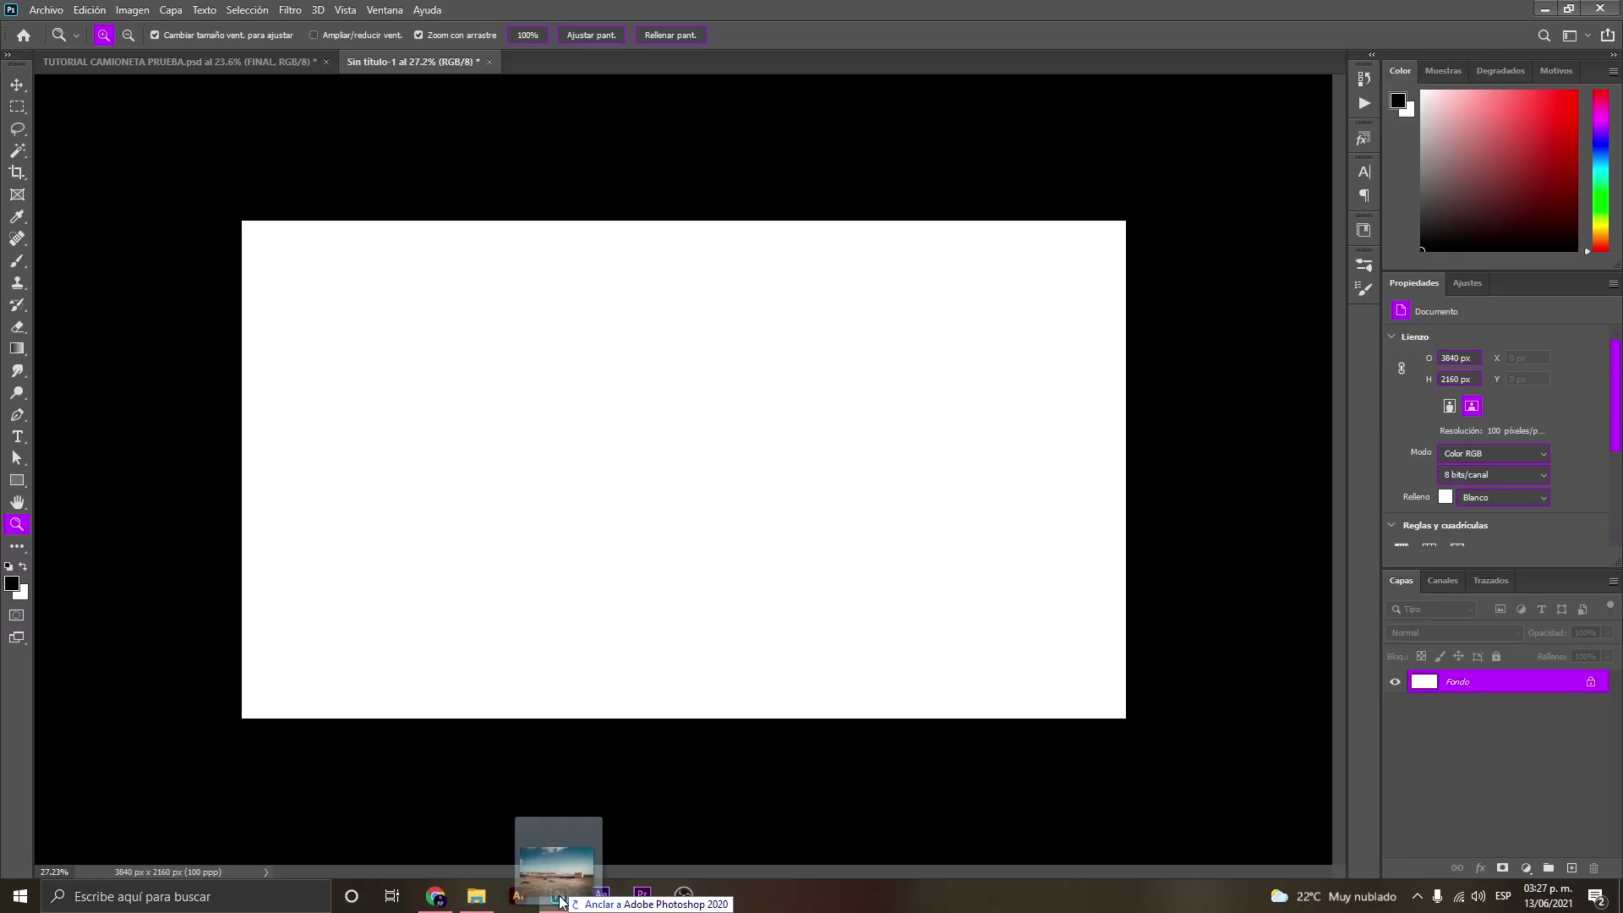
{"action": "left_click_drag", "start_coordinate": [560, 901], "coordinate": [690, 549]}
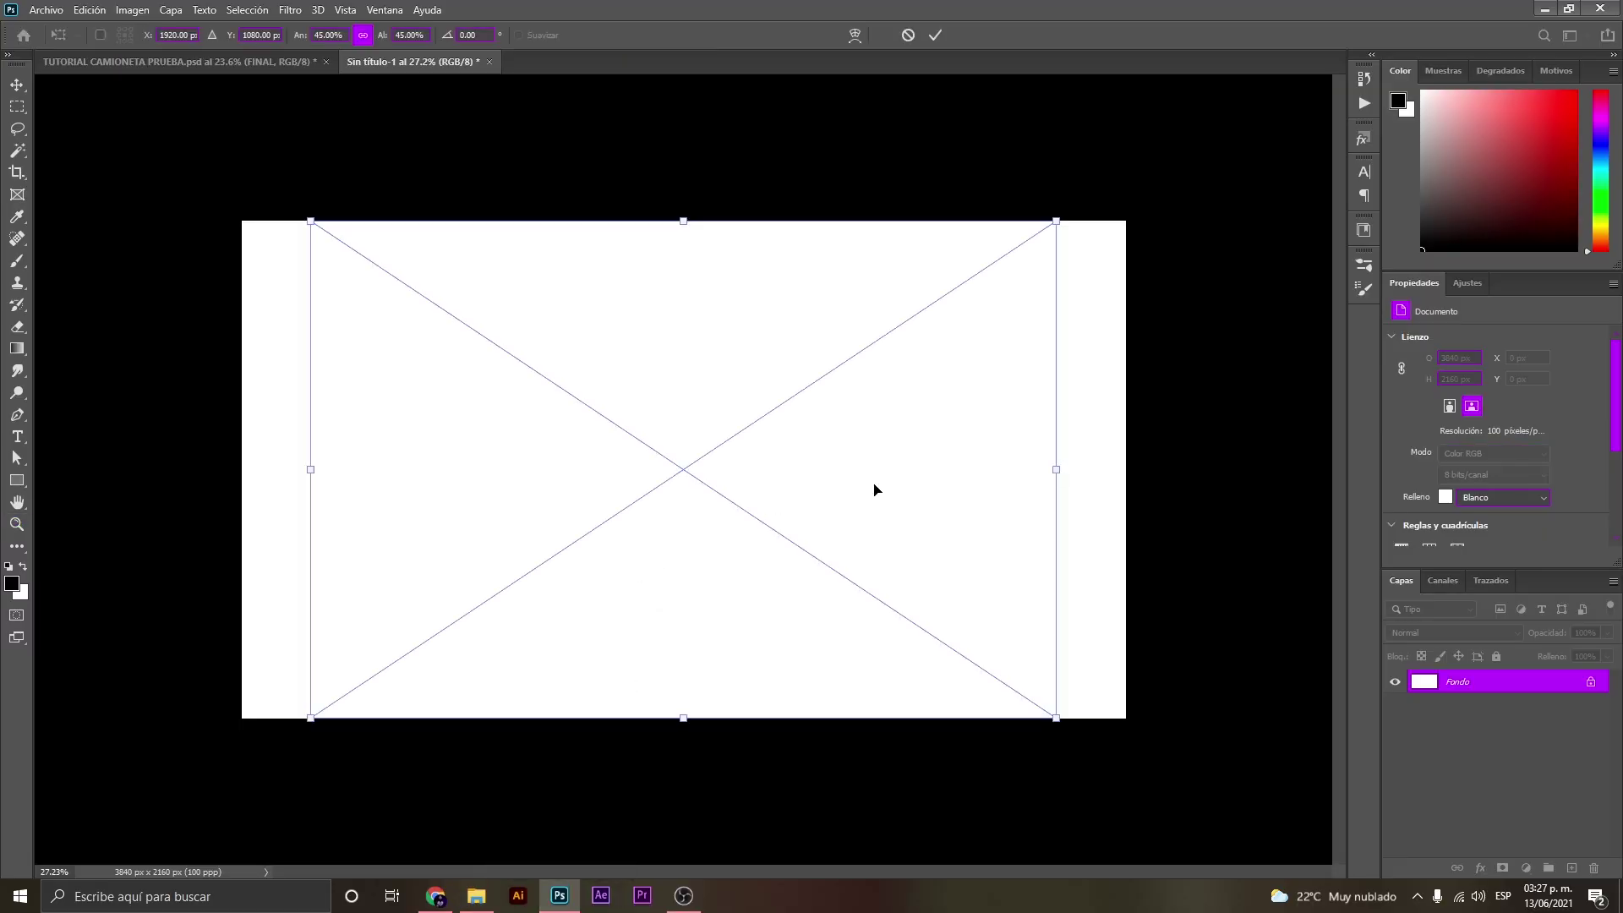
{"action": "left_click_drag", "start_coordinate": [1065, 473], "coordinate": [1128, 470]}
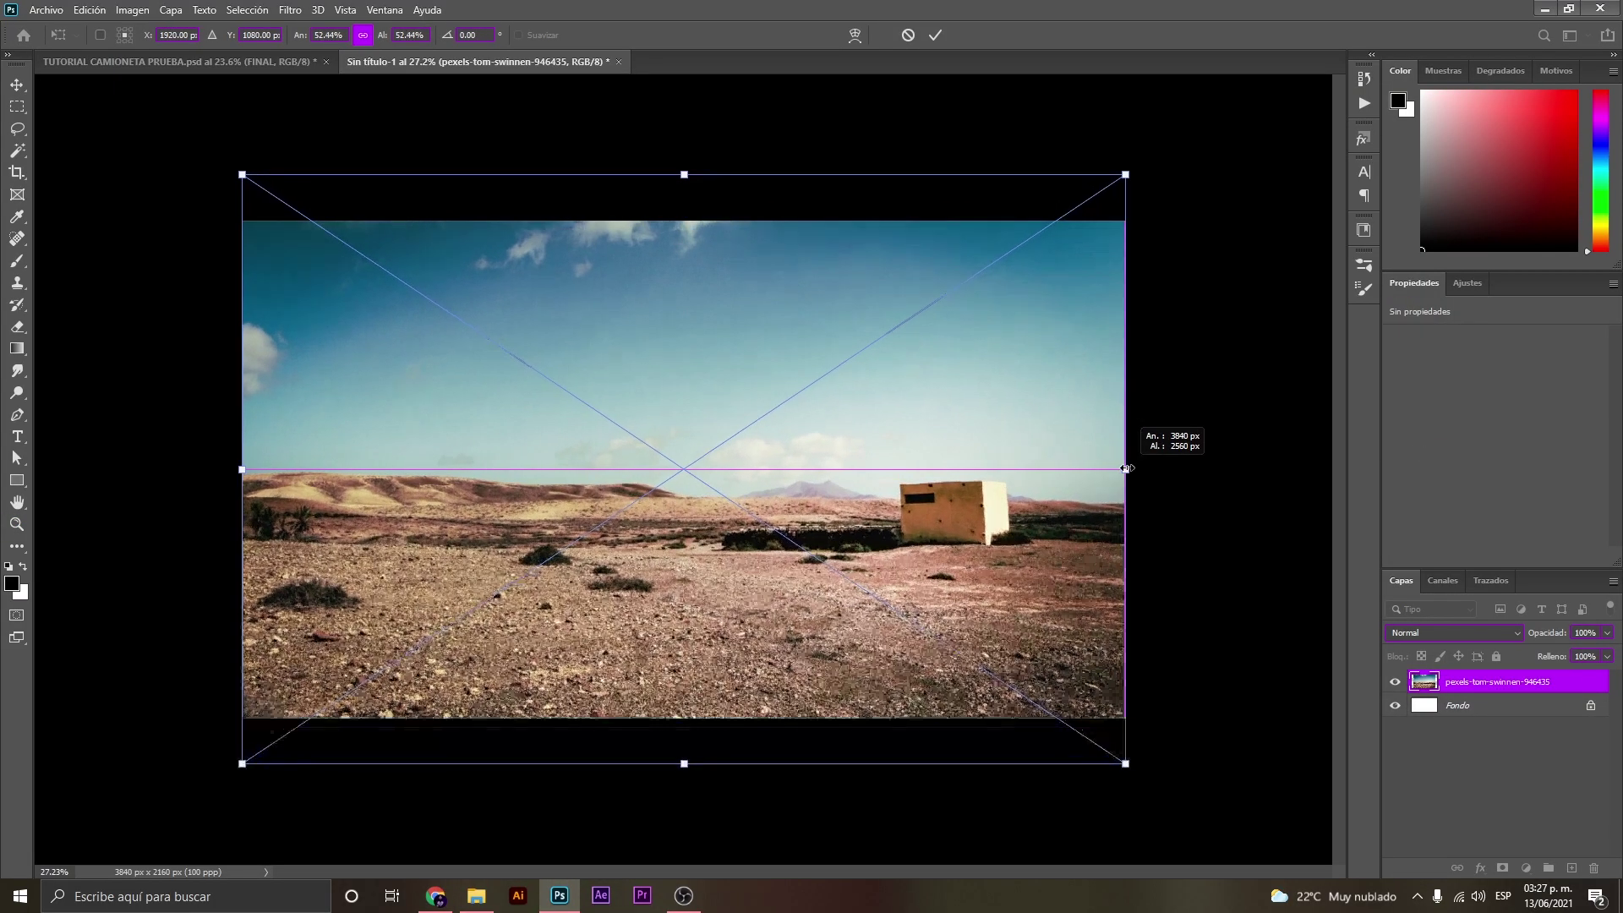
{"action": "key", "text": "Return"}
{"action": "key", "text": "z"}
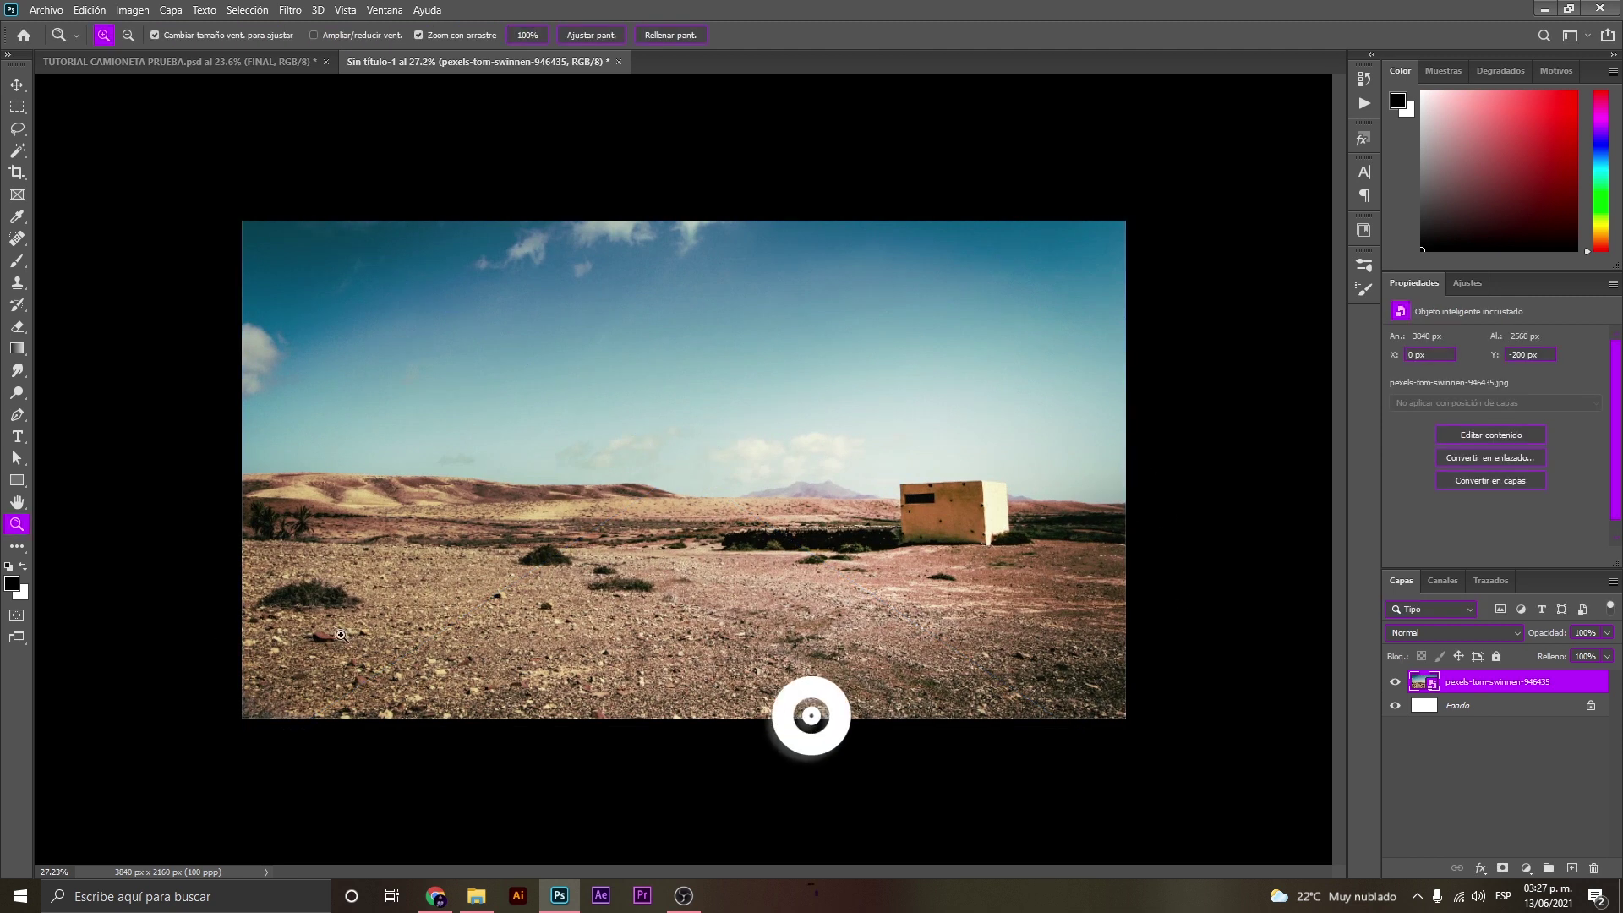
{"action": "key", "text": "ctrl+minus"}
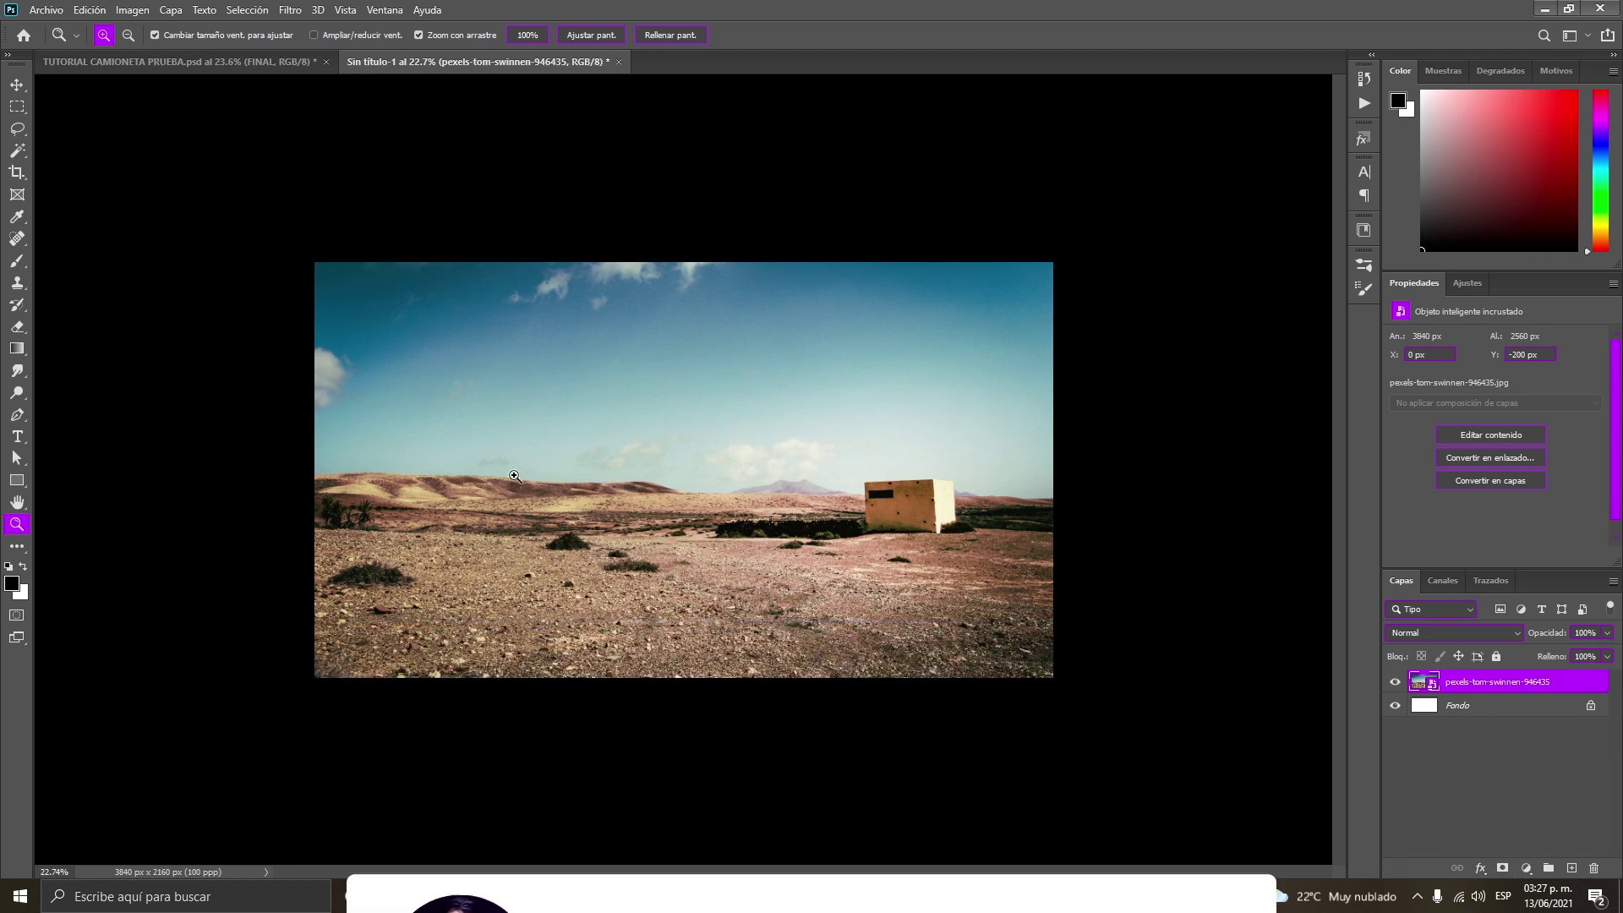
{"action": "key", "text": "m"}
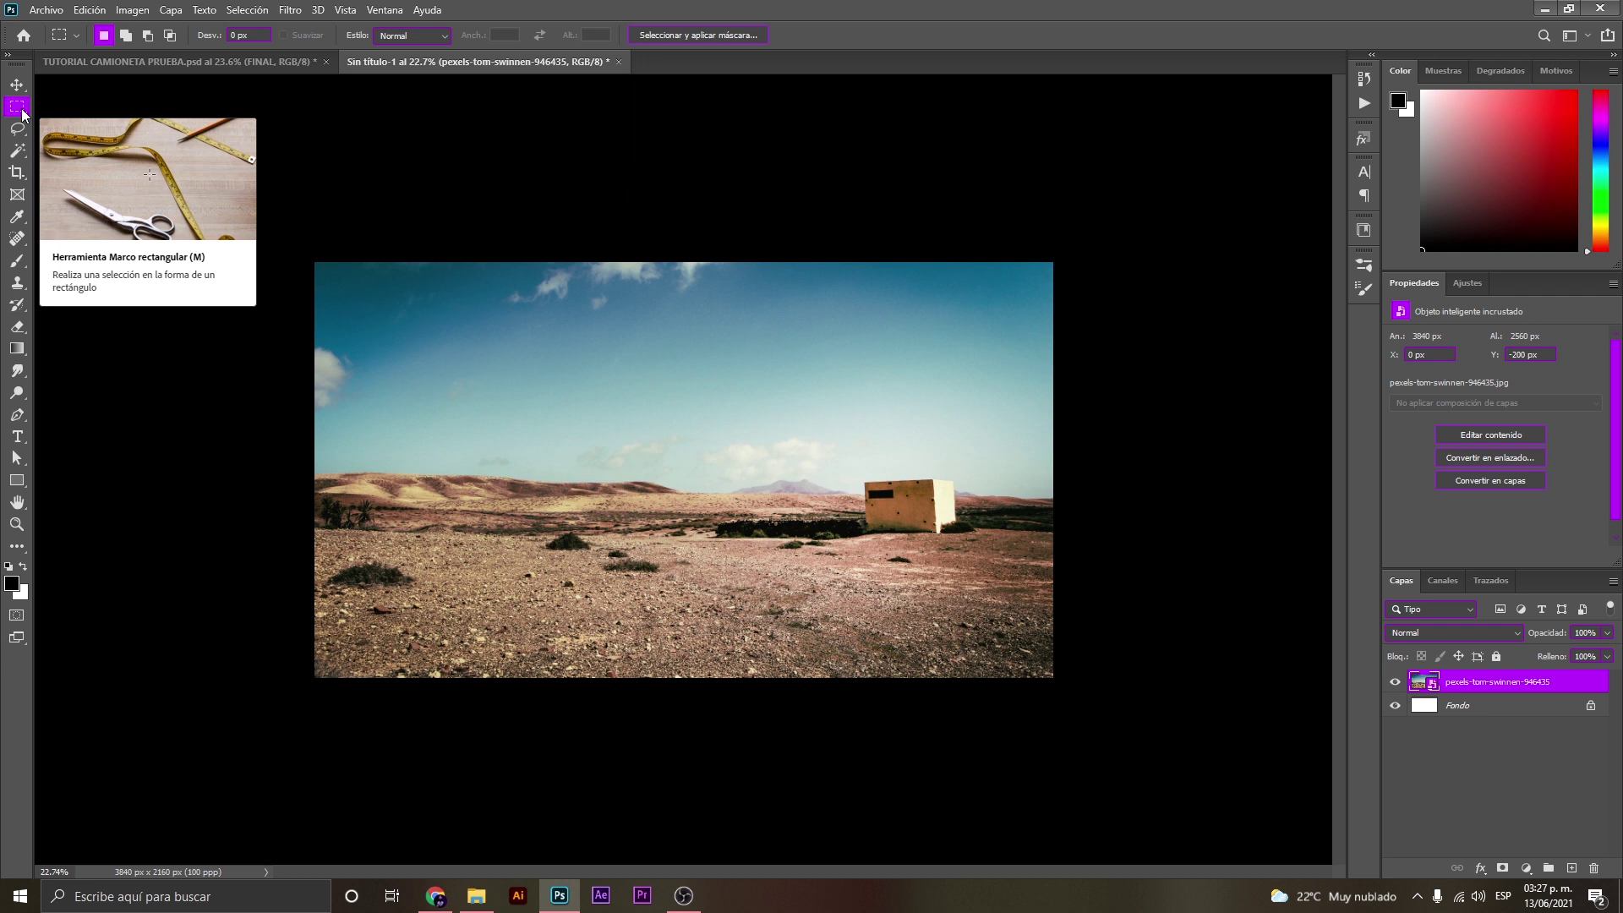
Mask the desert photo with an inverted sky selection so only the bottom rocky ground shows.
{"action": "left_click_drag", "start_coordinate": [314, 261], "coordinate": [1054, 592]}
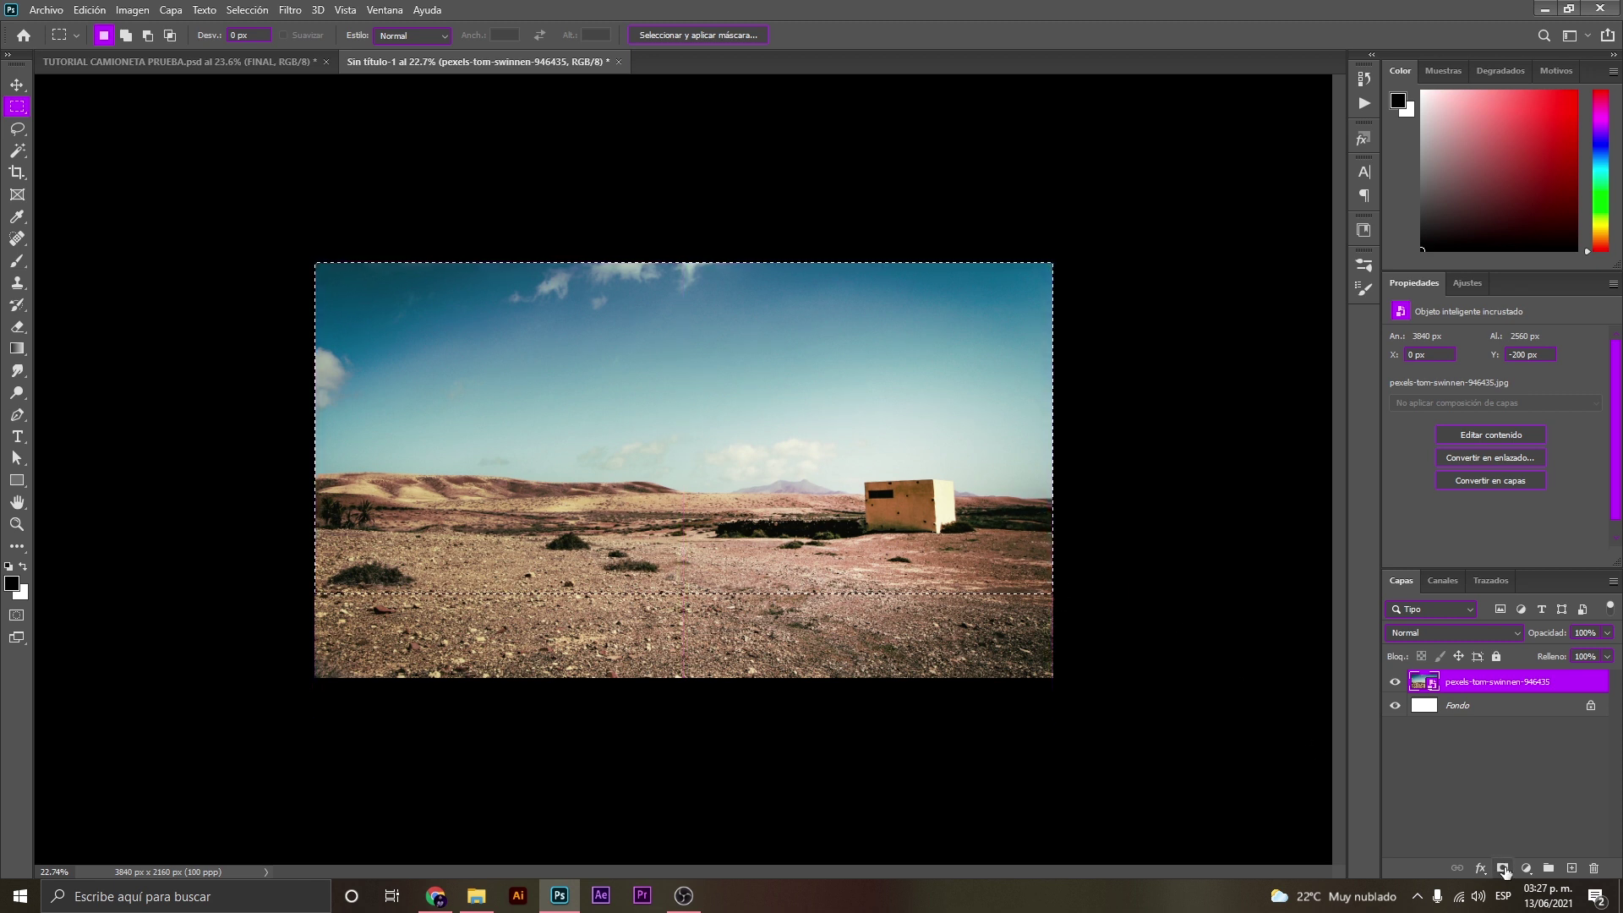
{"action": "left_click", "coordinate": [1503, 870]}
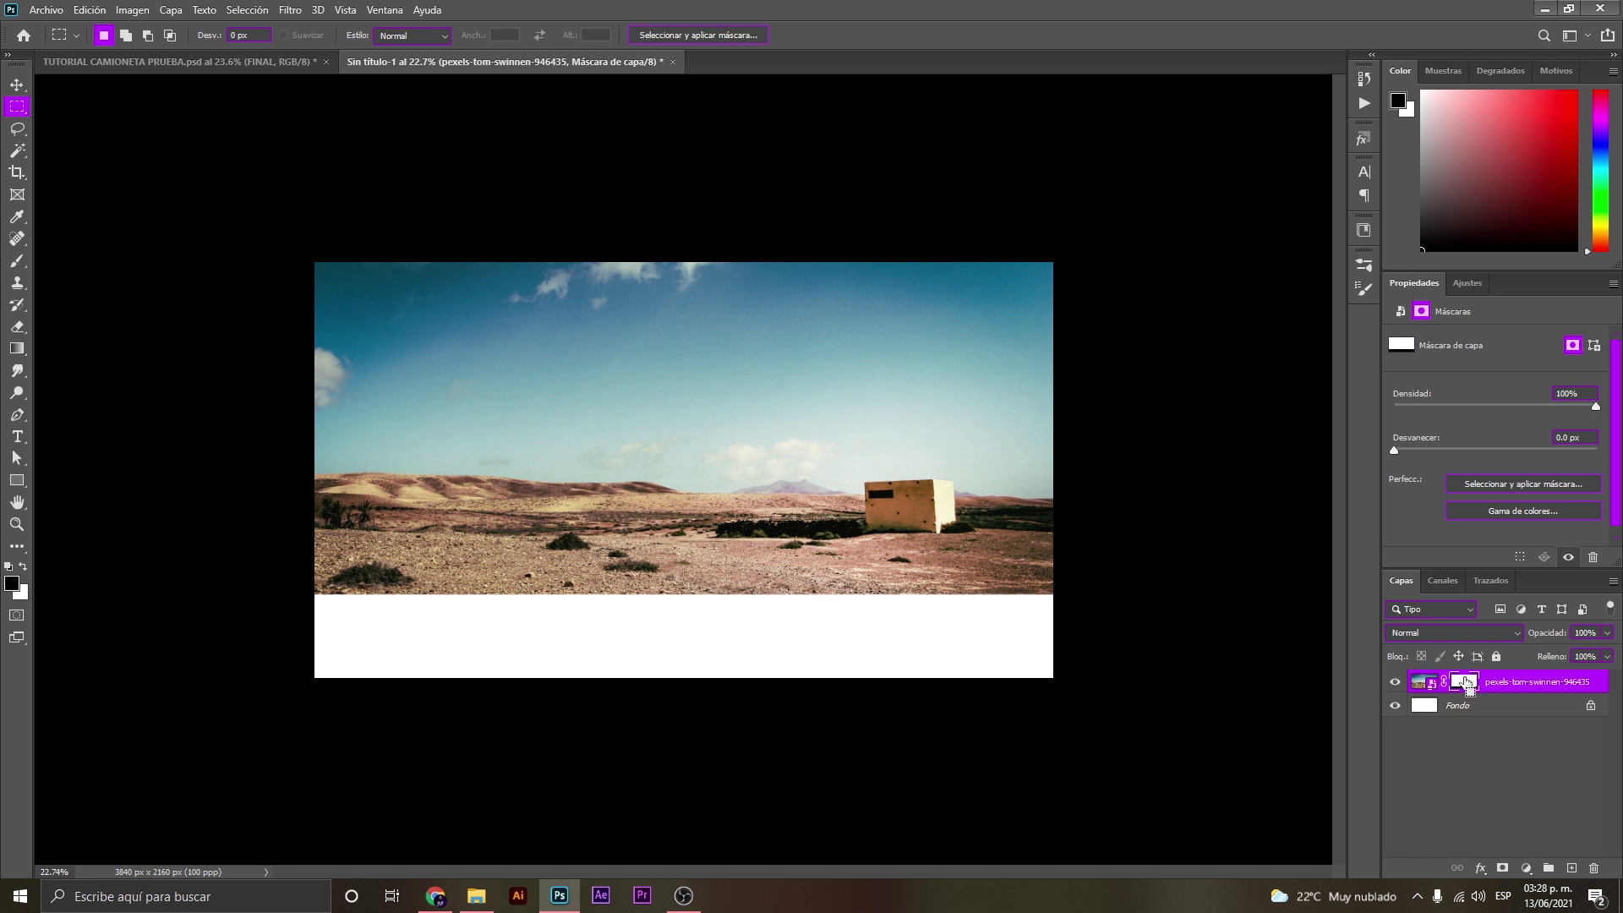
{"action": "key", "text": "ctrl+i"}
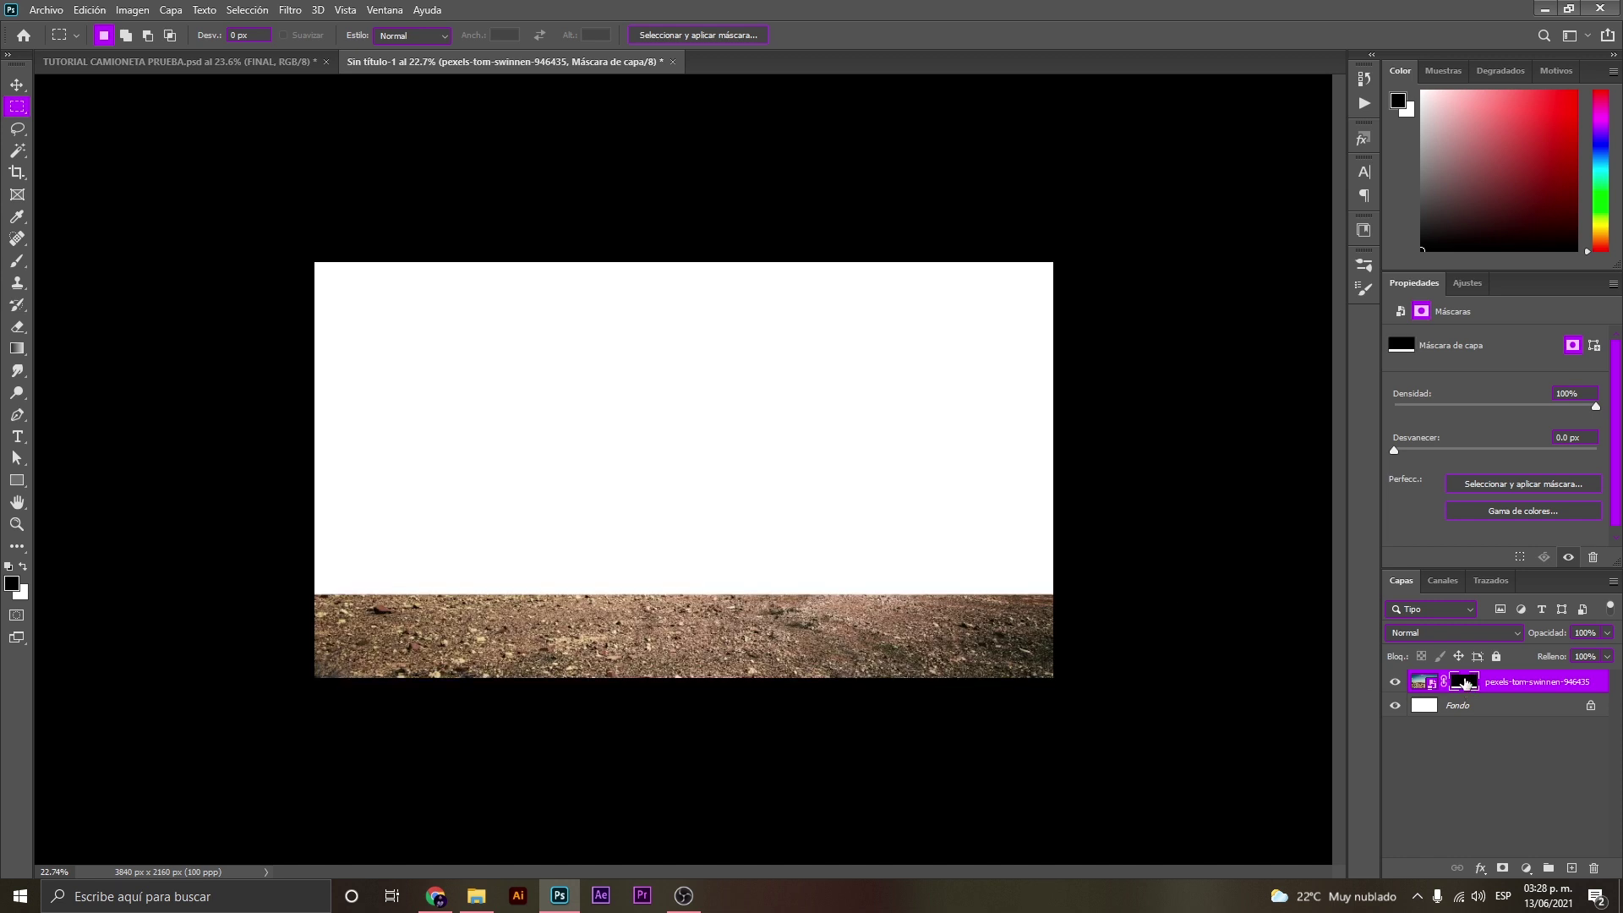
{"action": "left_click", "coordinate": [1468, 684], "text": "shift"}
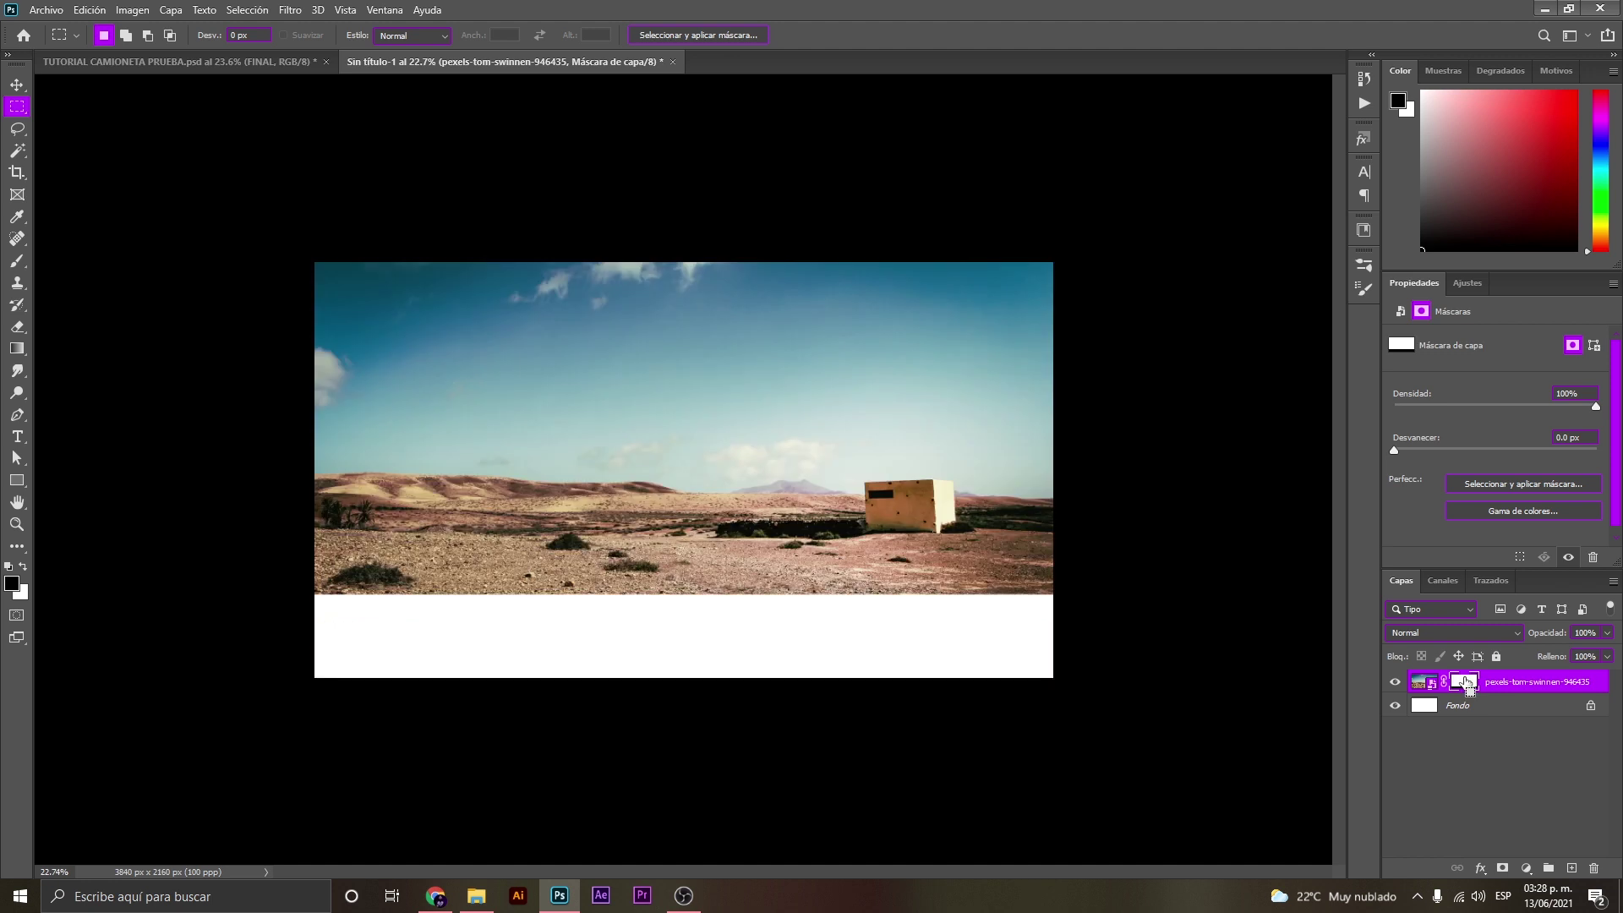
{"action": "left_click", "coordinate": [1468, 685], "text": "shift"}
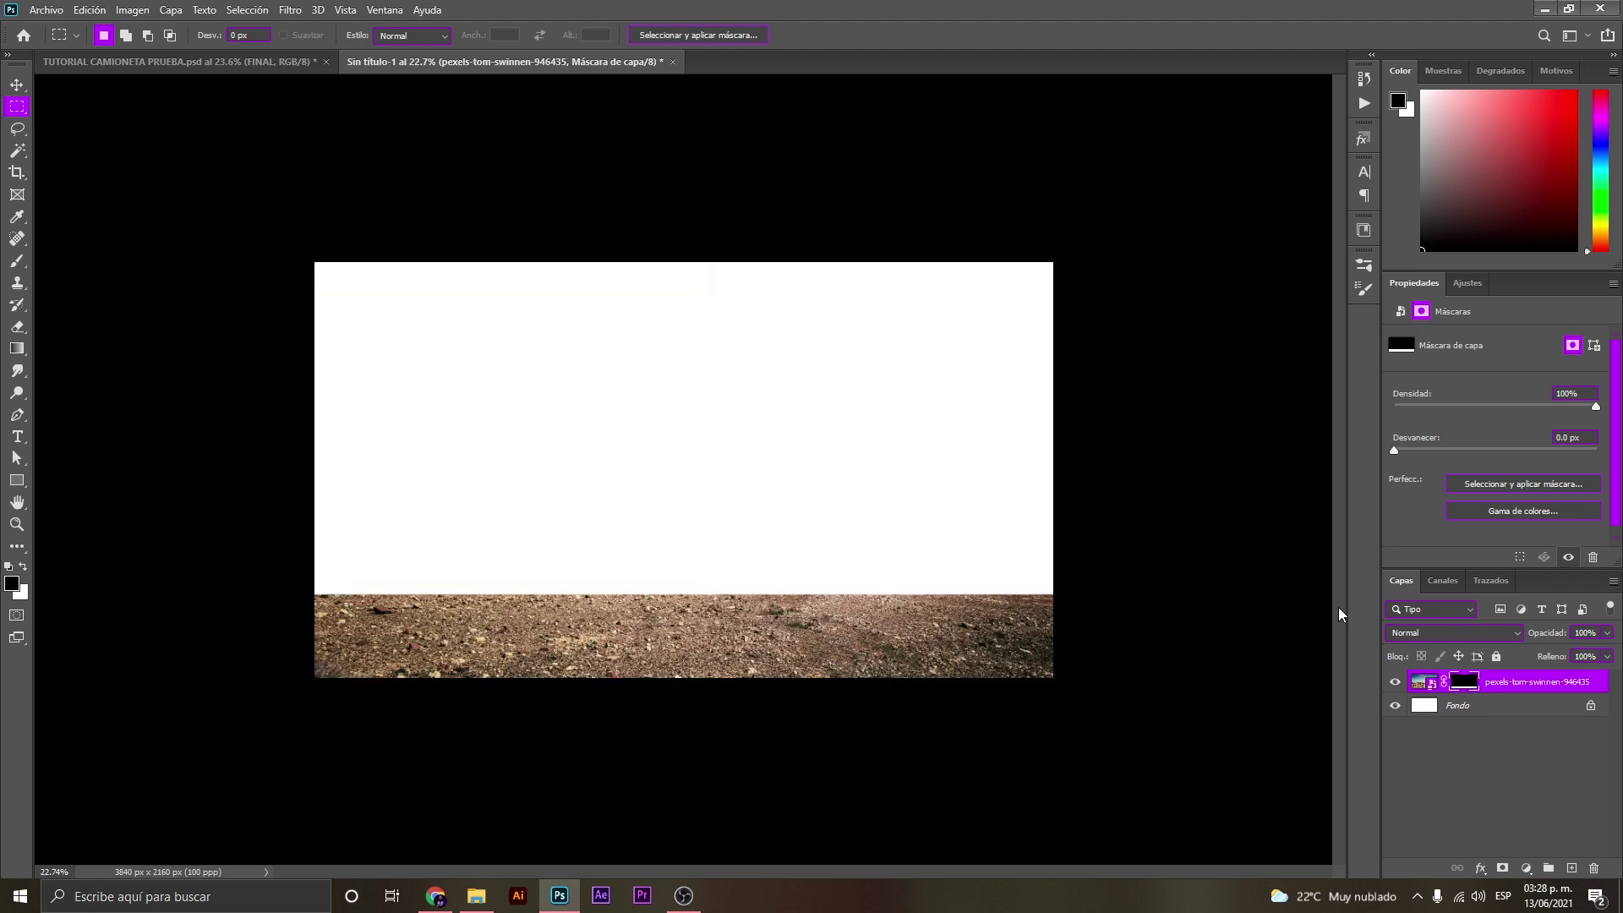
Move the masked ground strip up about 200 px.
{"action": "key", "text": "v"}
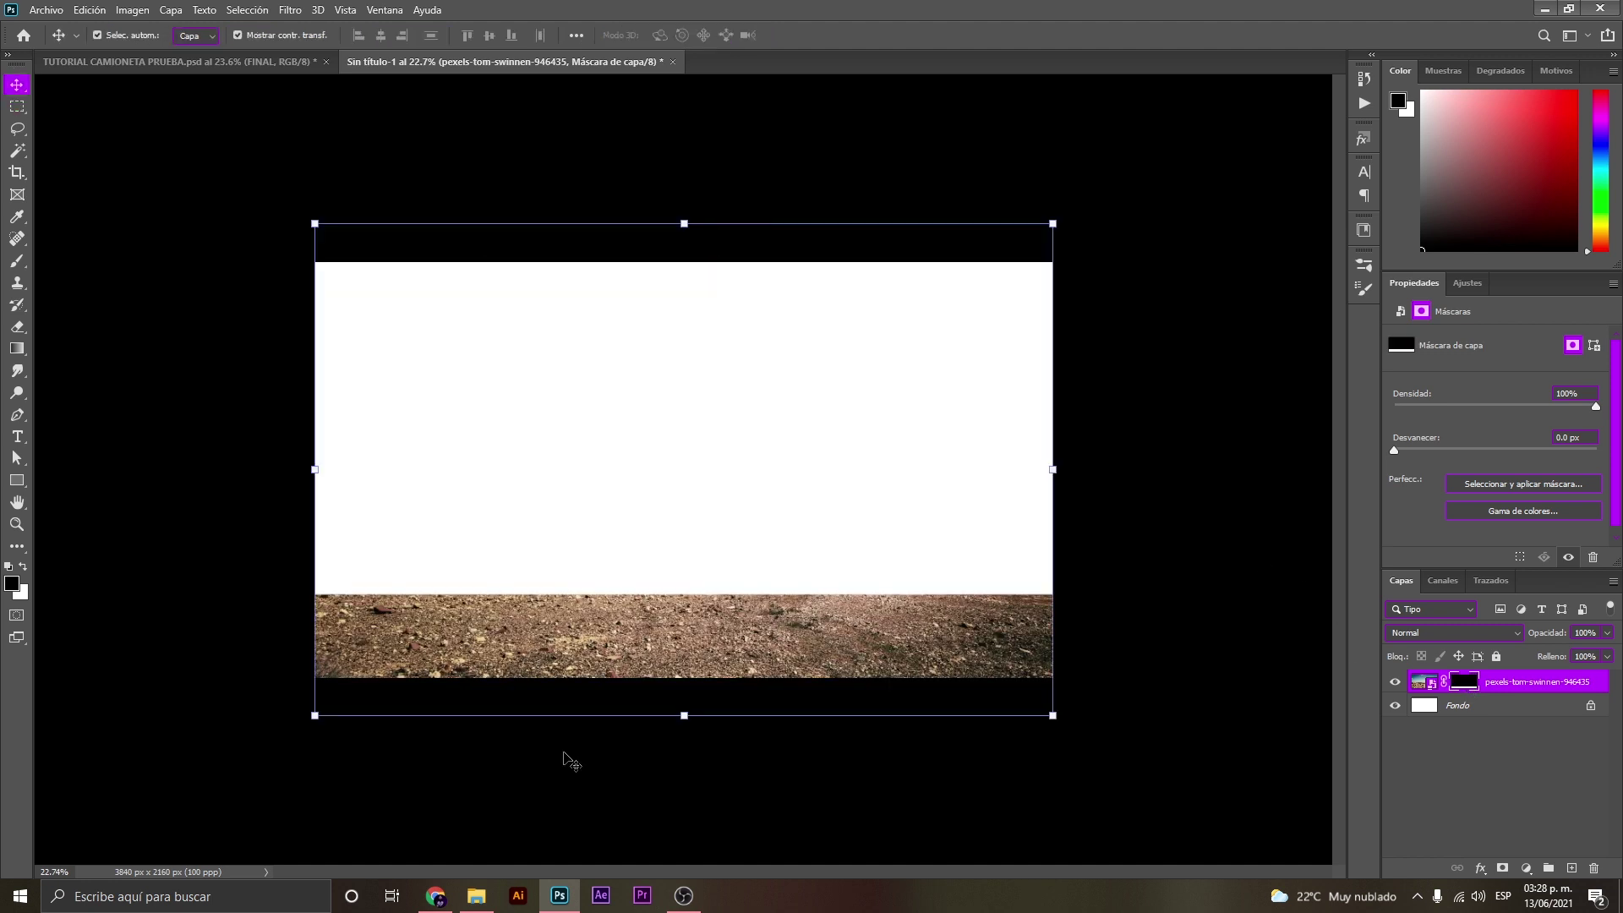
{"action": "left_click_drag", "start_coordinate": [575, 665], "coordinate": [573, 625]}
{"action": "left_click", "coordinate": [474, 898]}
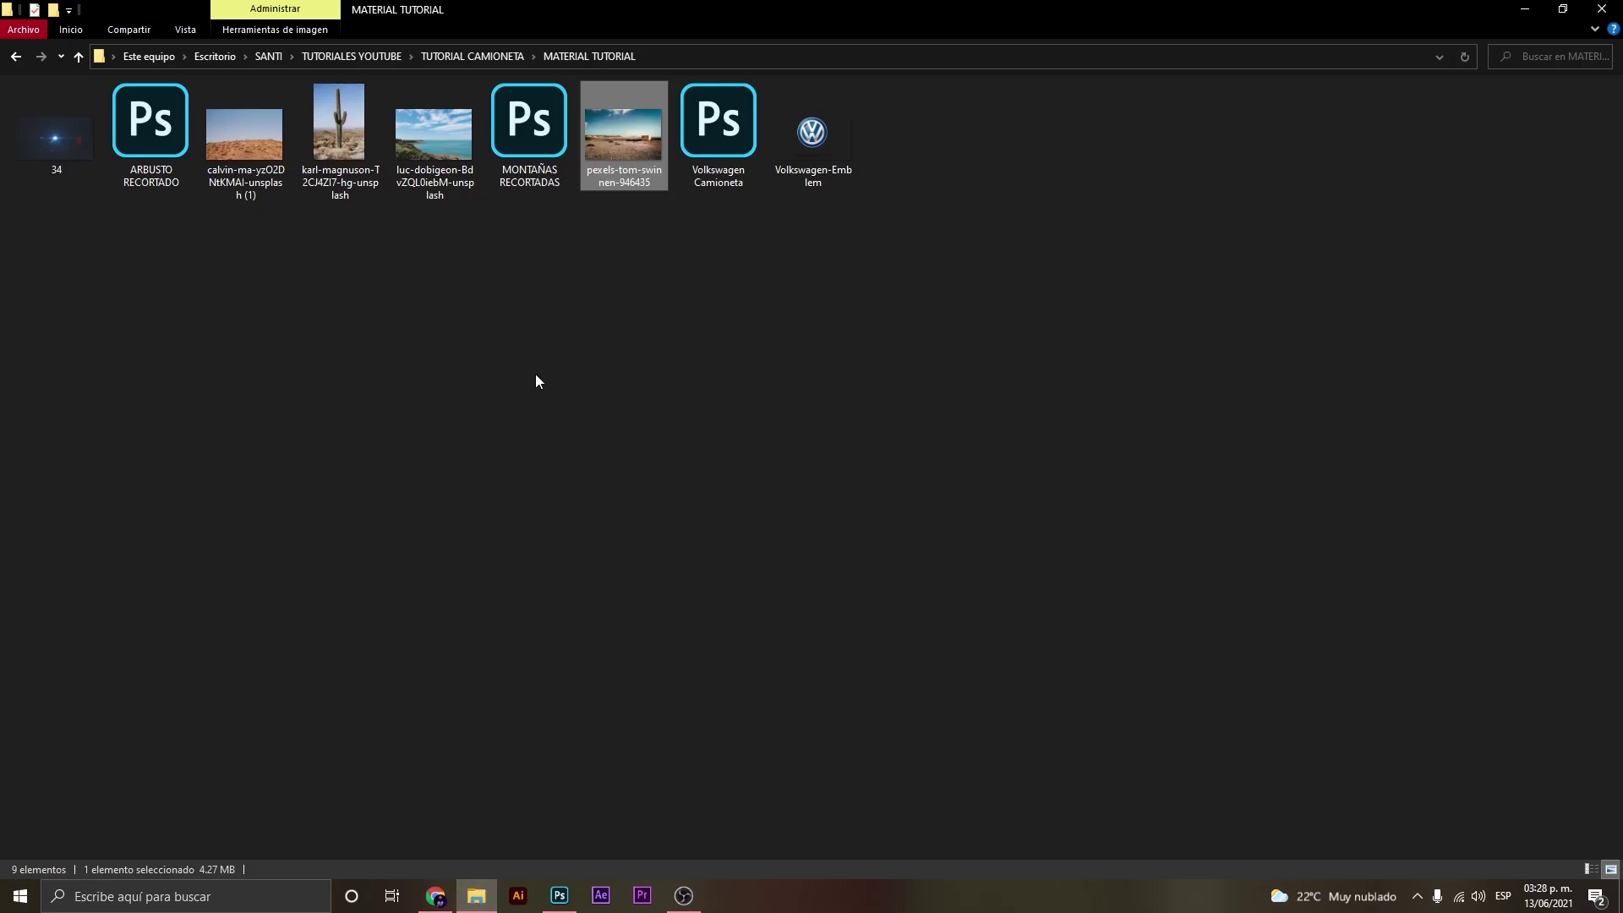
Place the calvin-ma hill photo scaled down to 1782 × 1182 px above the ground strip.
{"action": "mouse_move", "coordinate": [245, 136]}
{"action": "left_mouse_down"}
{"action": "mouse_move", "coordinate": [590, 816]}
{"action": "mouse_move", "coordinate": [517, 622]}
{"action": "left_mouse_up"}
{"action": "left_click_drag", "start_coordinate": [847, 490], "coordinate": [791, 490]}
{"action": "left_click_drag", "start_coordinate": [943, 473], "coordinate": [659, 474]}
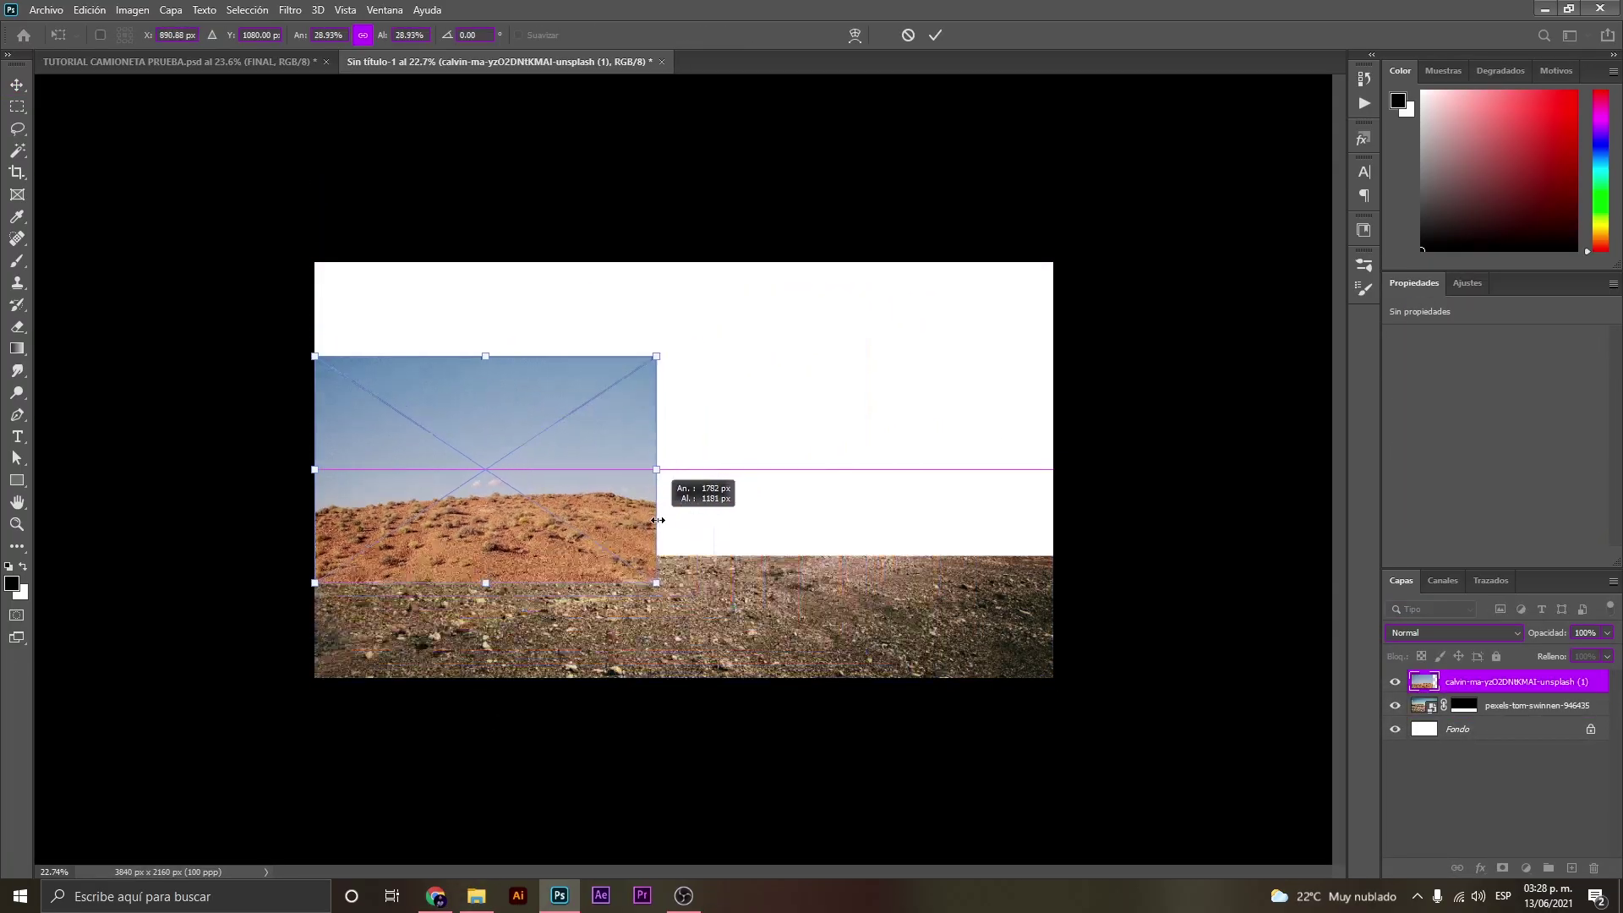
{"action": "key", "text": "Return"}
{"action": "left_click_drag", "start_coordinate": [515, 580], "coordinate": [515, 646]}
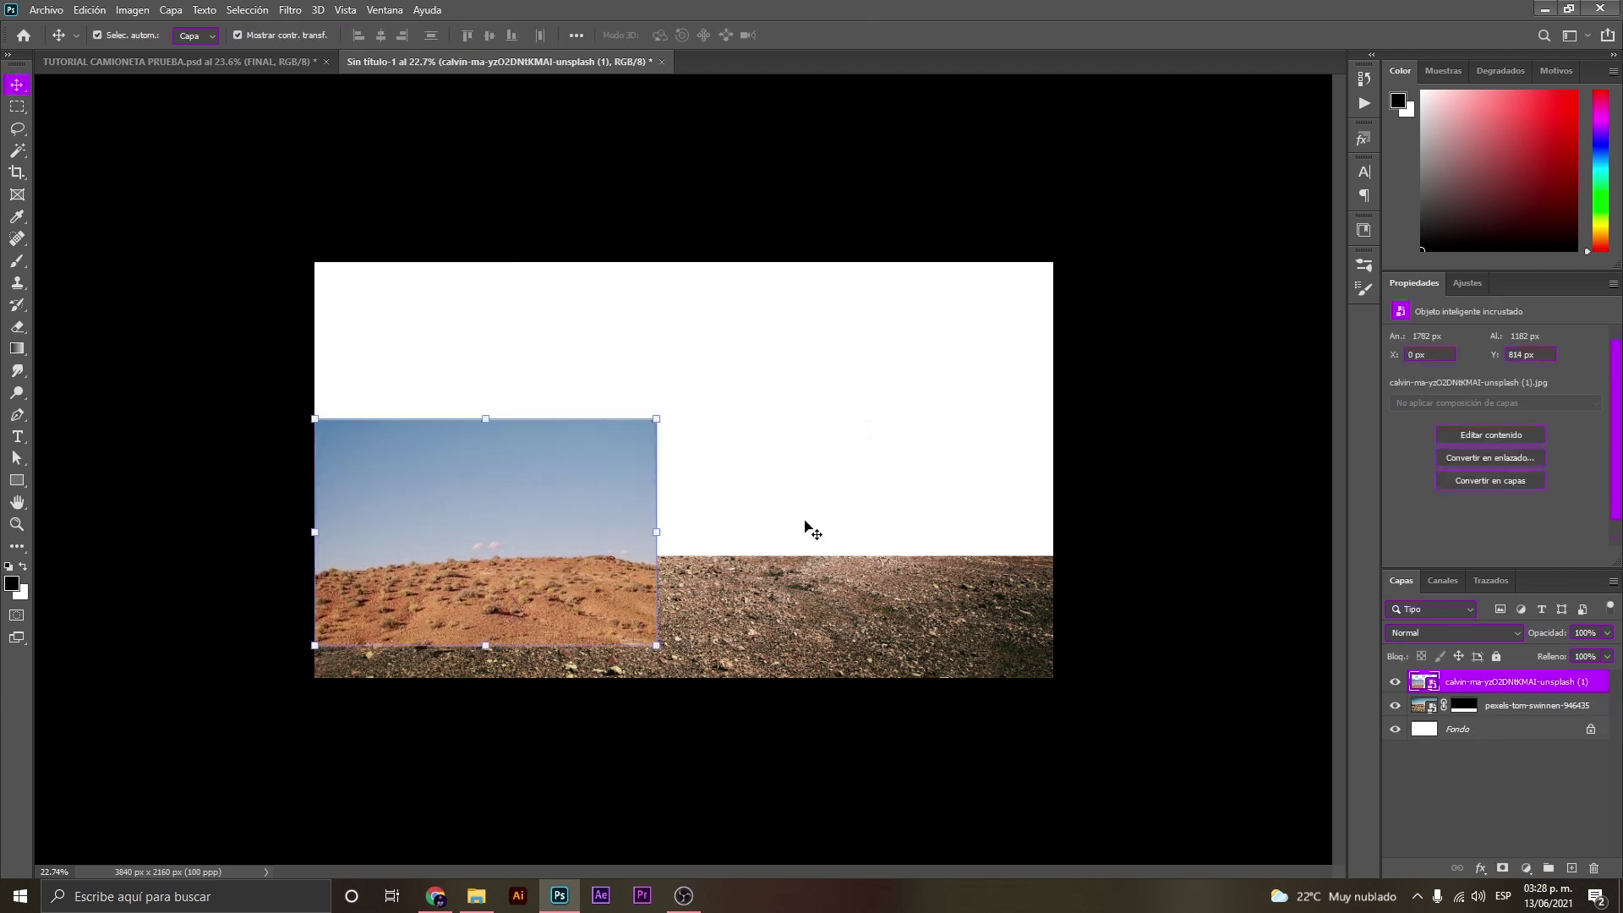
{"action": "key", "text": "z"}
{"action": "mouse_move", "coordinate": [519, 585]}
{"action": "left_mouse_down"}
{"action": "mouse_move", "coordinate": [562, 559]}
{"action": "mouse_move", "coordinate": [1088, 578]}
{"action": "mouse_move", "coordinate": [1072, 578]}
{"action": "left_mouse_up"}
{"action": "key", "text": "v"}
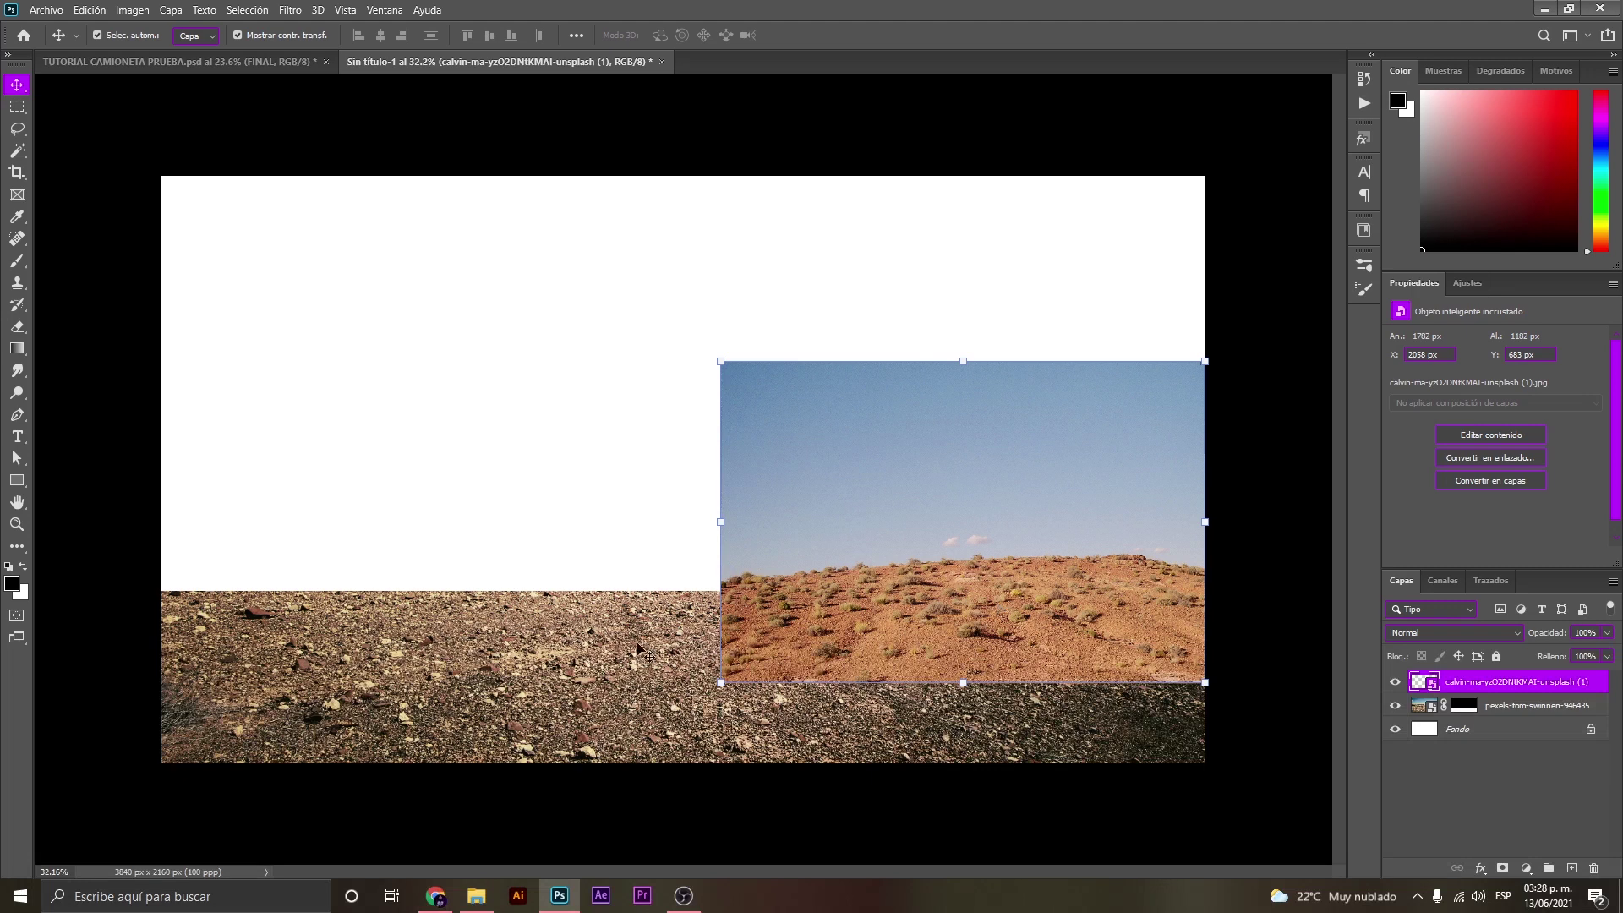
{"action": "left_click", "coordinate": [591, 611]}
{"action": "left_click", "coordinate": [476, 898]}
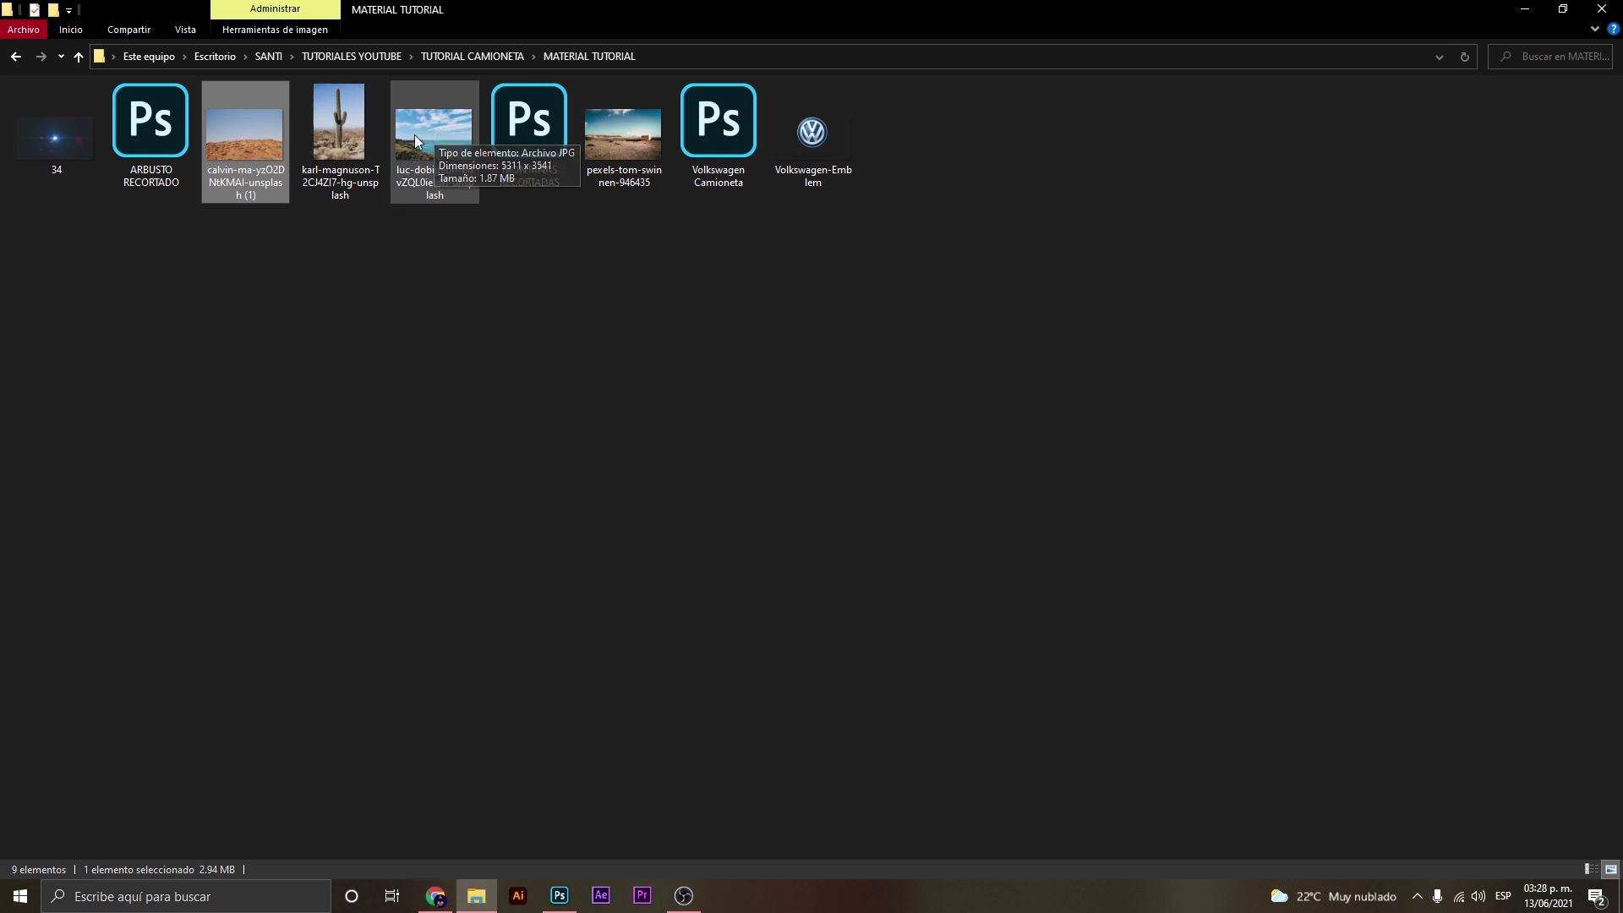
Place the MONTAÑAS RECORTADAS buttes cutout, enlarged to 3841 × 2544 px.
{"action": "left_click_drag", "start_coordinate": [536, 133], "coordinate": [575, 583]}
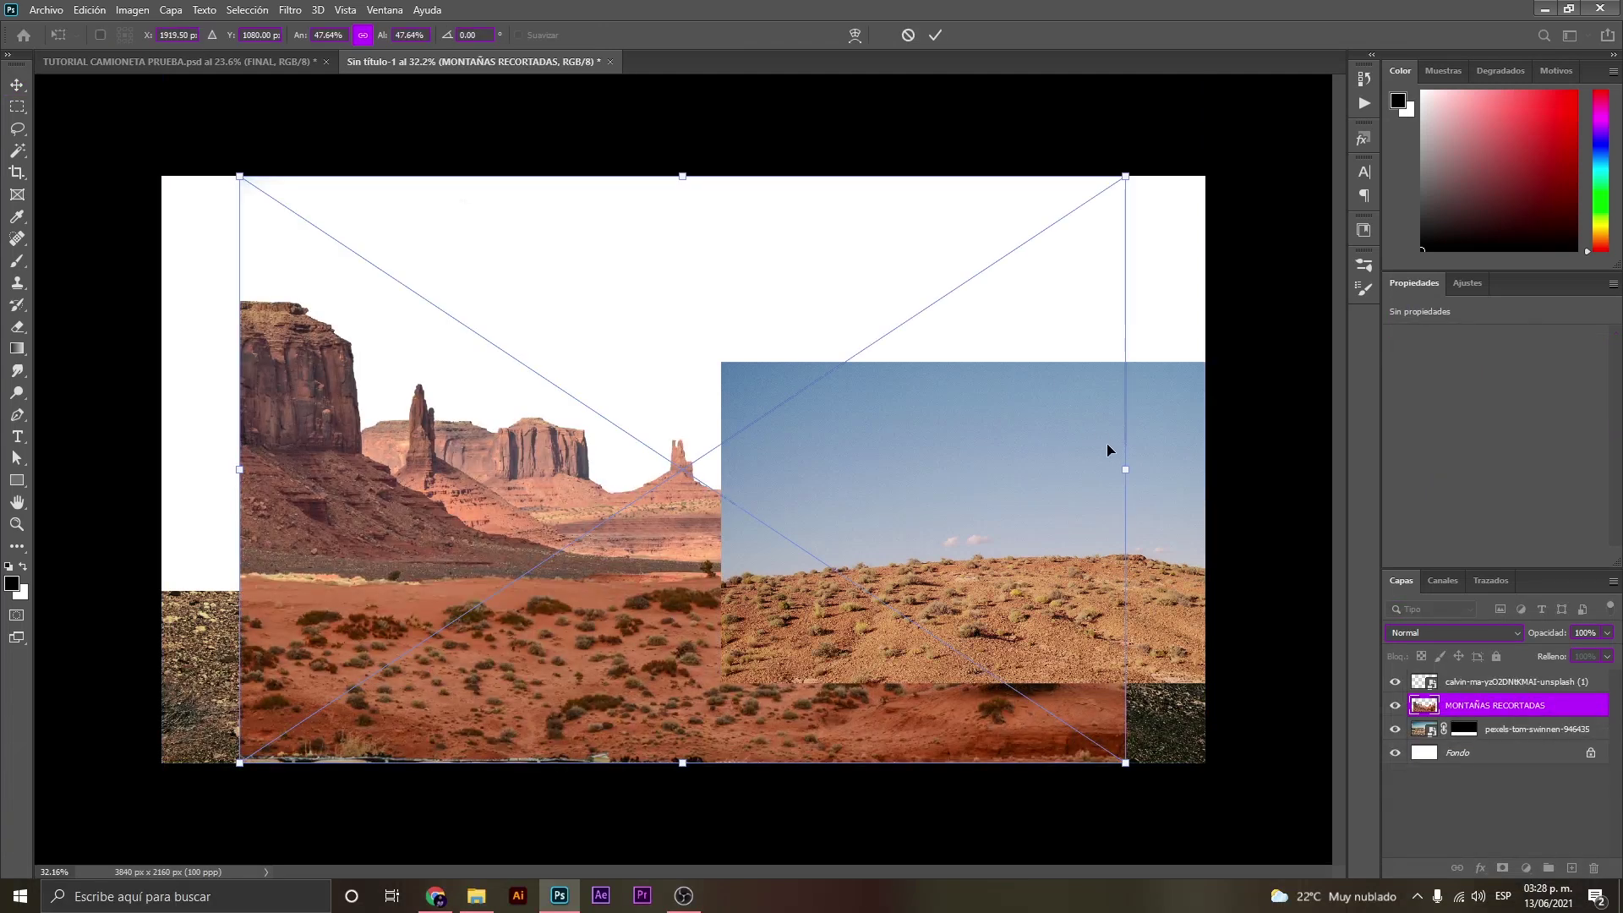
{"action": "left_click_drag", "start_coordinate": [1125, 469], "coordinate": [1207, 467]}
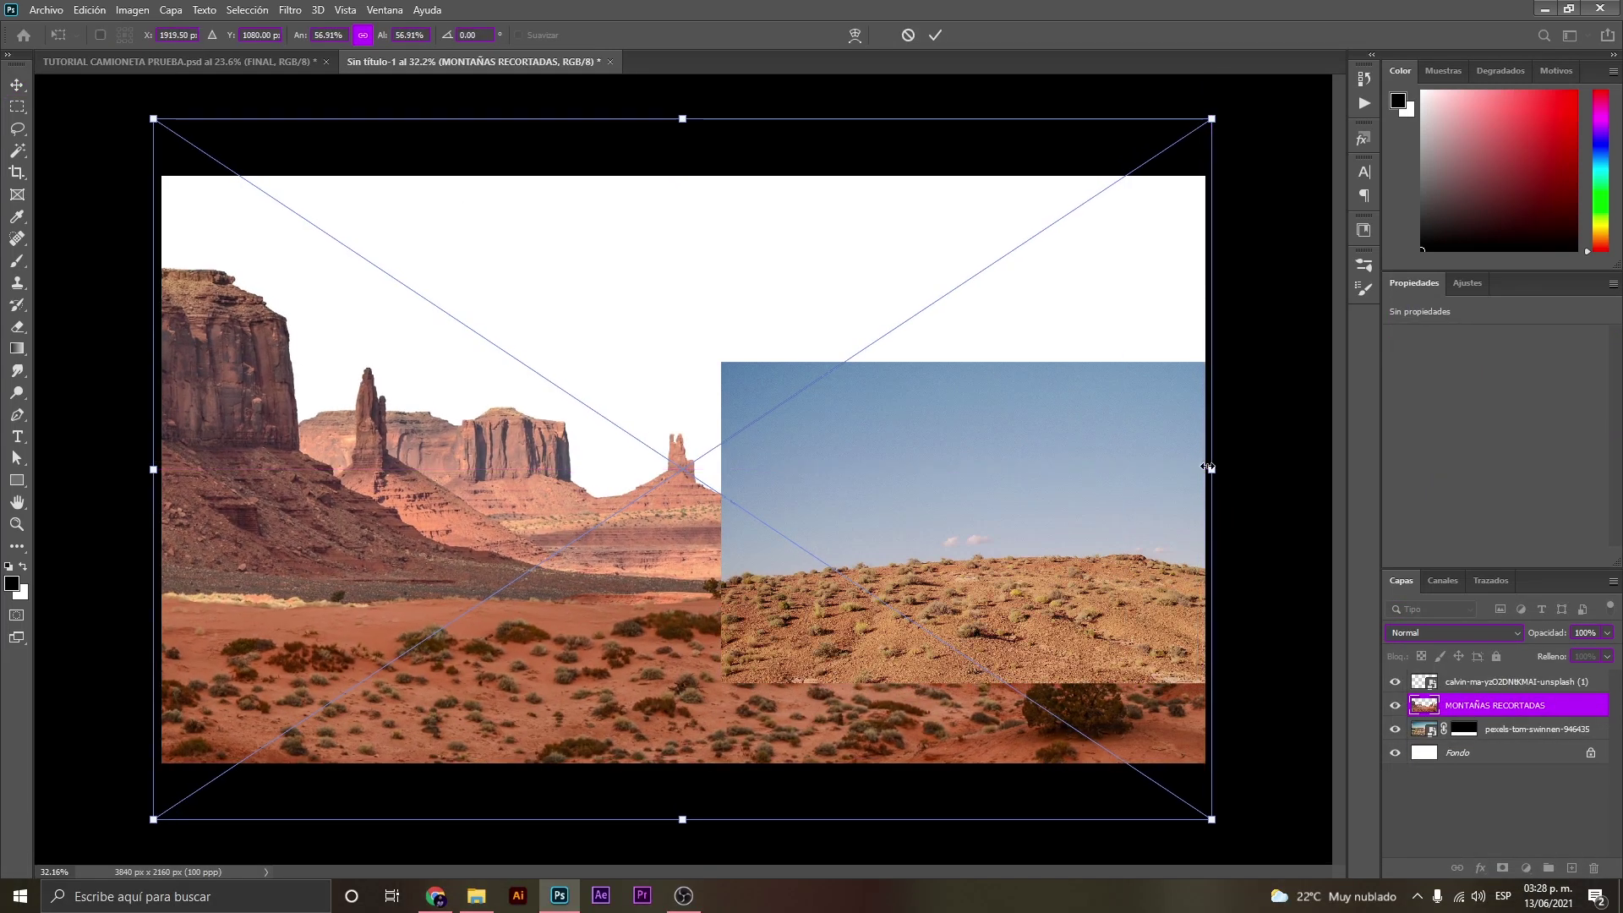
{"action": "left_click", "coordinate": [934, 36]}
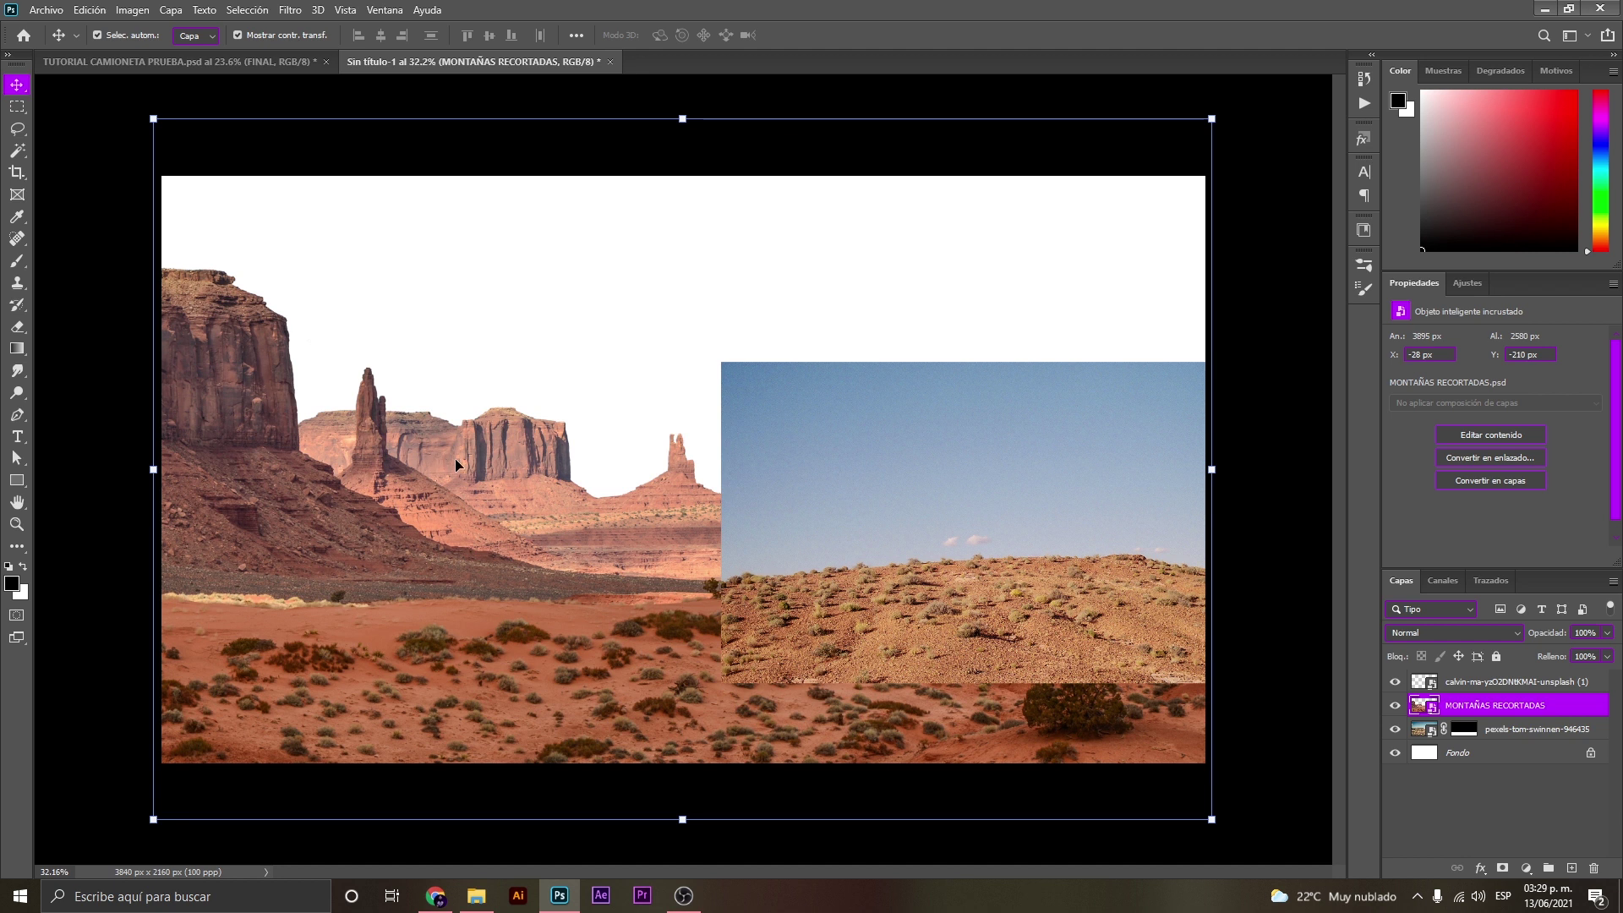
Position the buttes lower and stack them beneath the rocky ground layer.
{"action": "left_click_drag", "start_coordinate": [342, 521], "coordinate": [342, 562]}
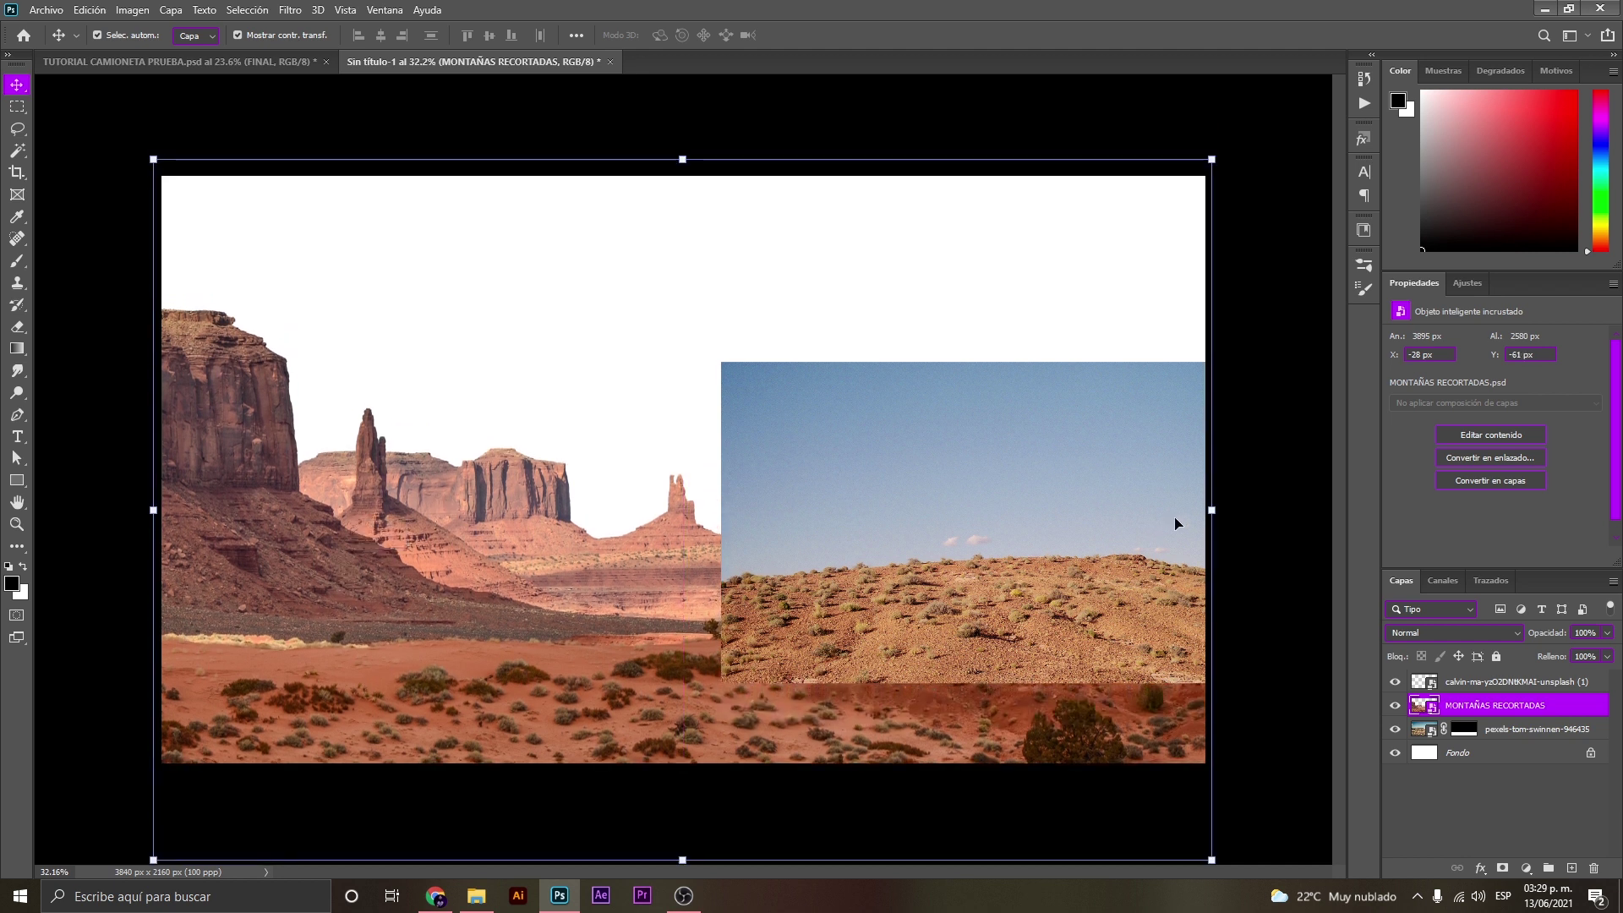
{"action": "left_click", "coordinate": [1214, 510]}
{"action": "left_click_drag", "start_coordinate": [596, 581], "coordinate": [597, 594]}
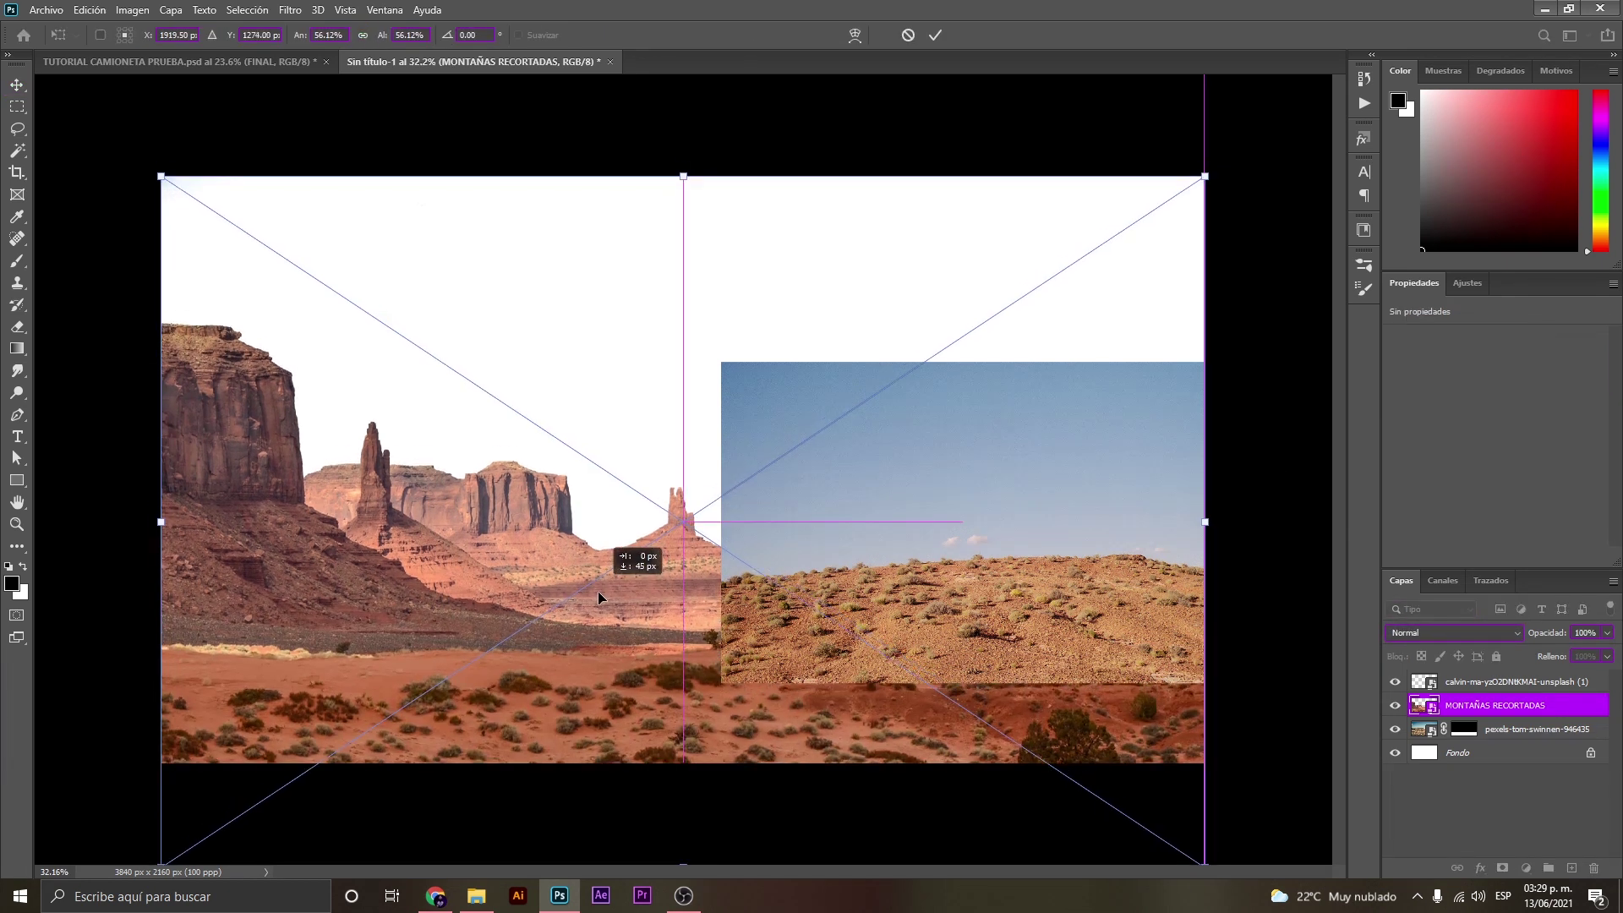
{"action": "key", "text": "Return"}
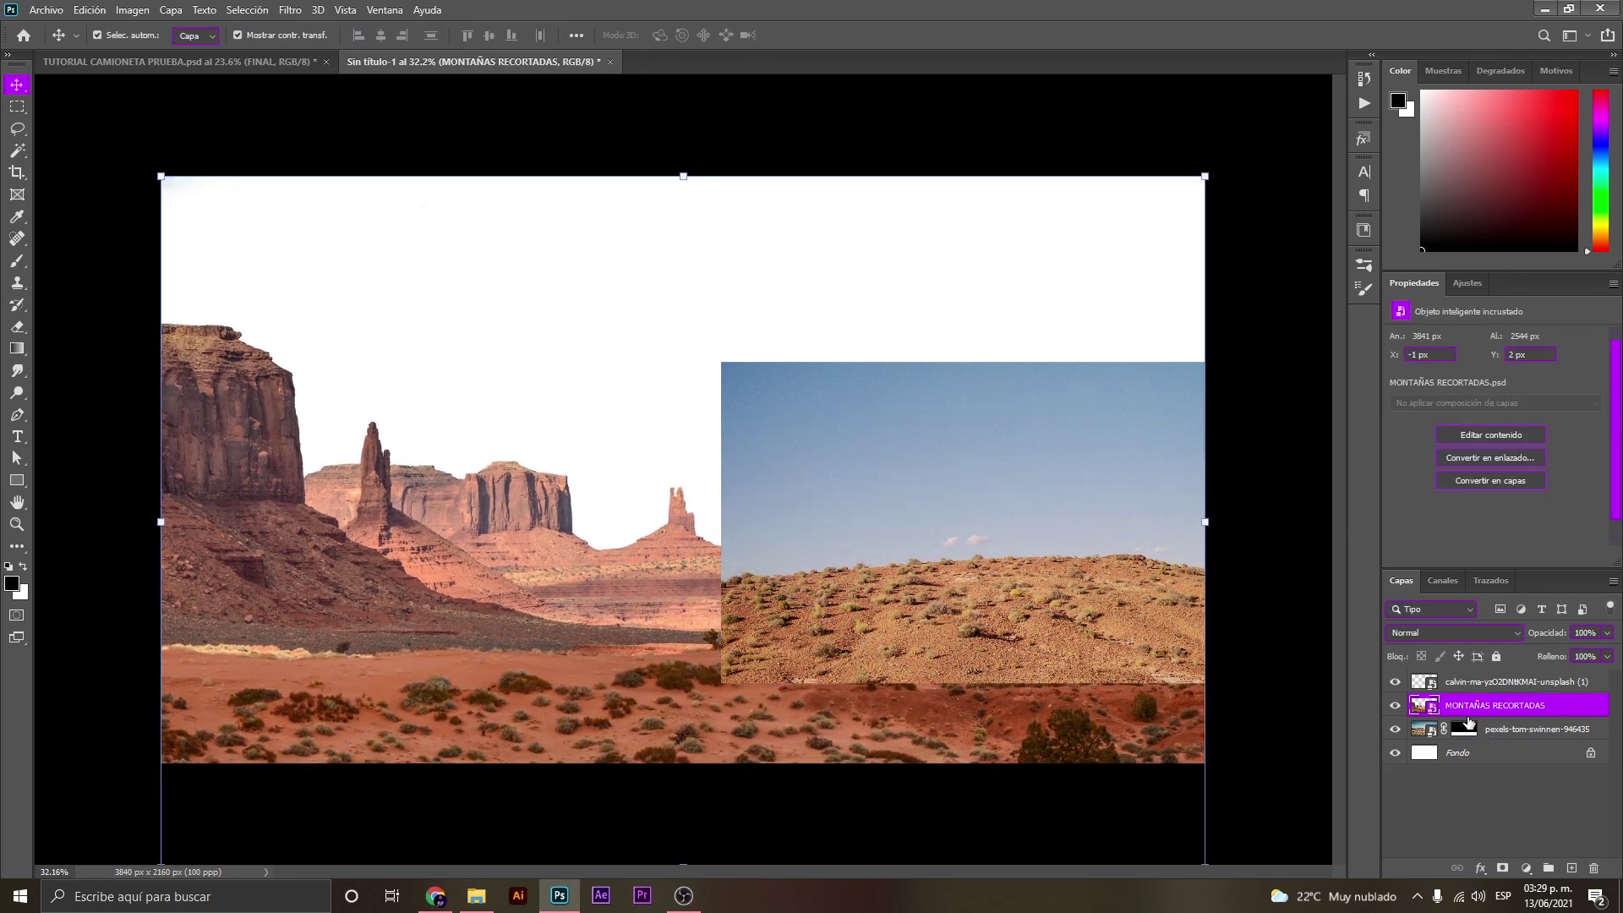
{"action": "left_click_drag", "start_coordinate": [1453, 714], "coordinate": [1454, 743]}
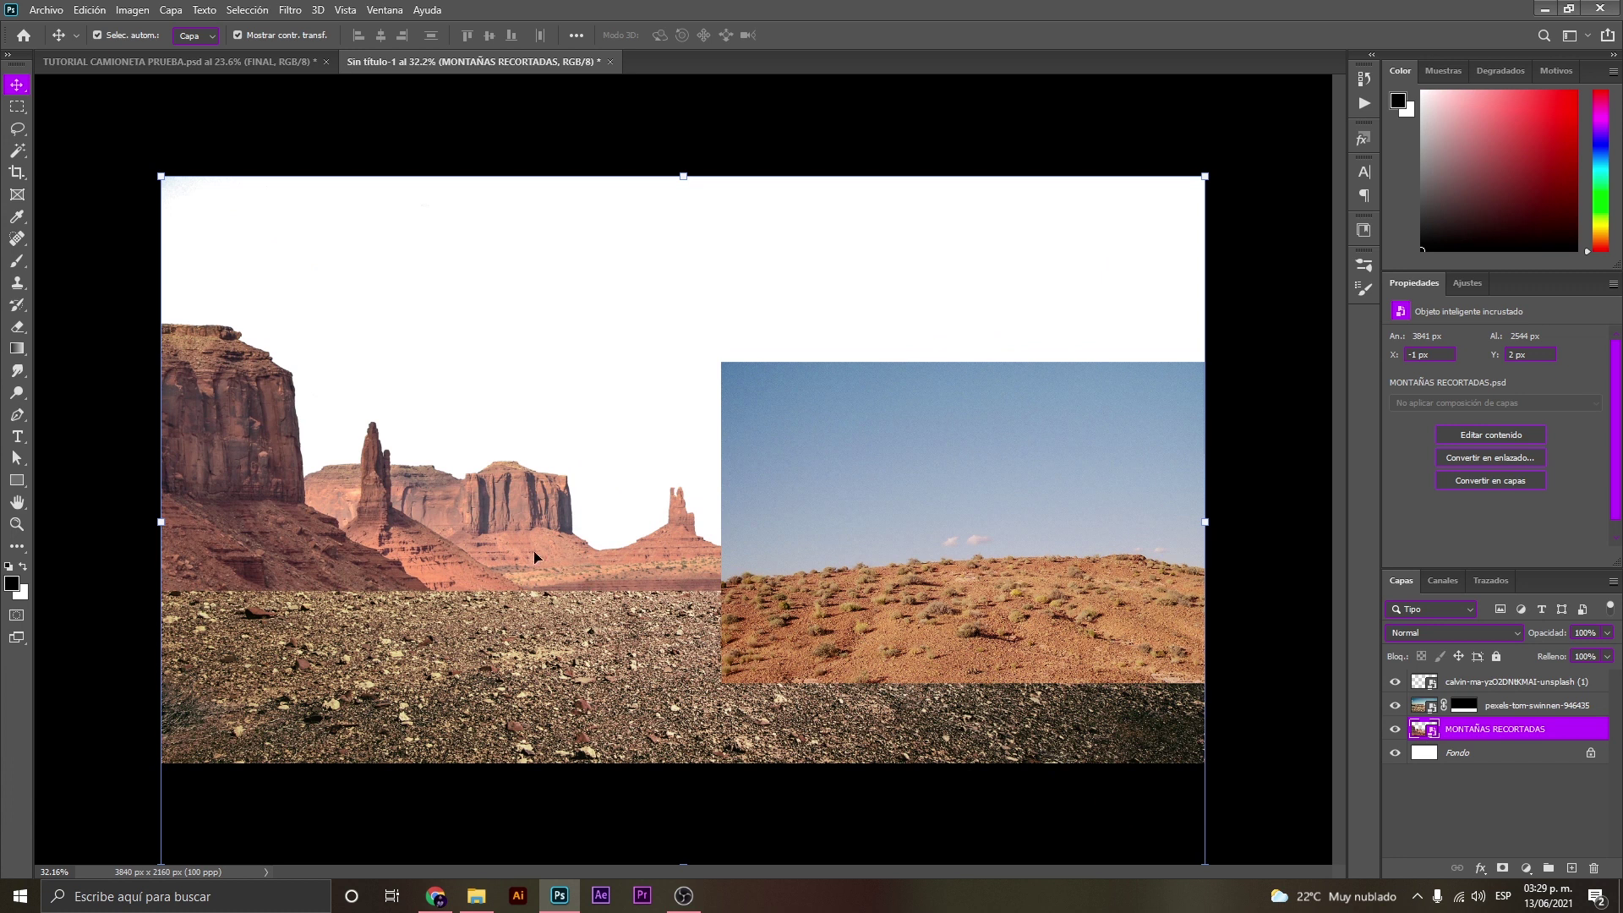
{"action": "left_click_drag", "start_coordinate": [529, 544], "coordinate": [528, 529]}
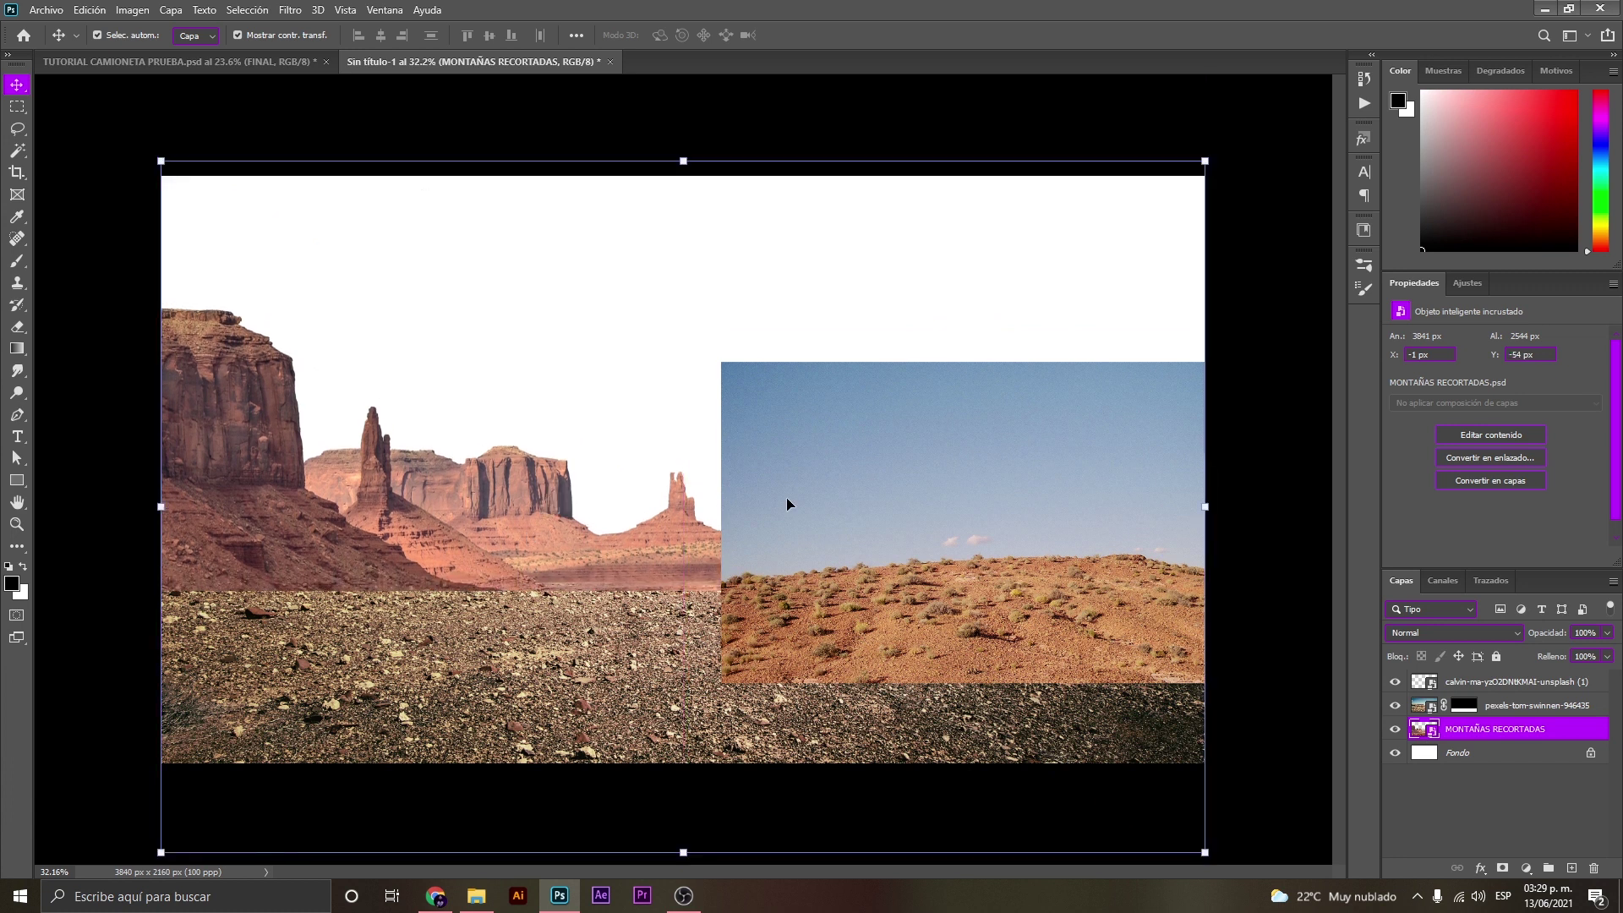
Place the luc-dobigeon-unsplash sky photo at 3840 × 2560 px behind the buttes, raised slightly.
{"action": "left_click", "coordinate": [476, 898]}
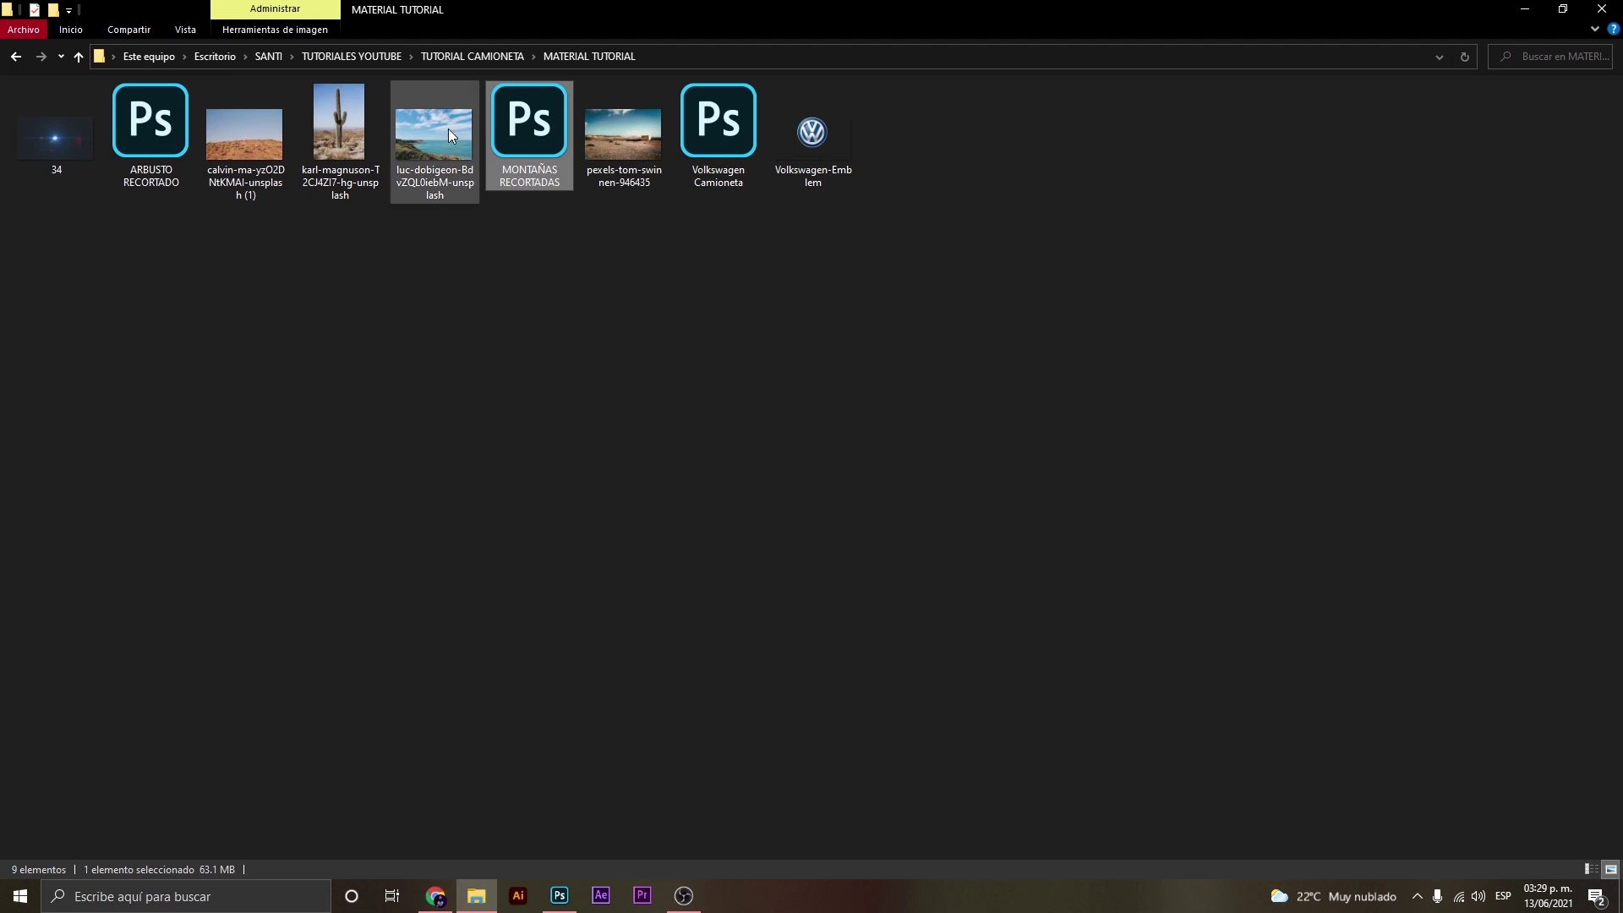
{"action": "left_click_drag", "start_coordinate": [445, 127], "coordinate": [558, 903]}
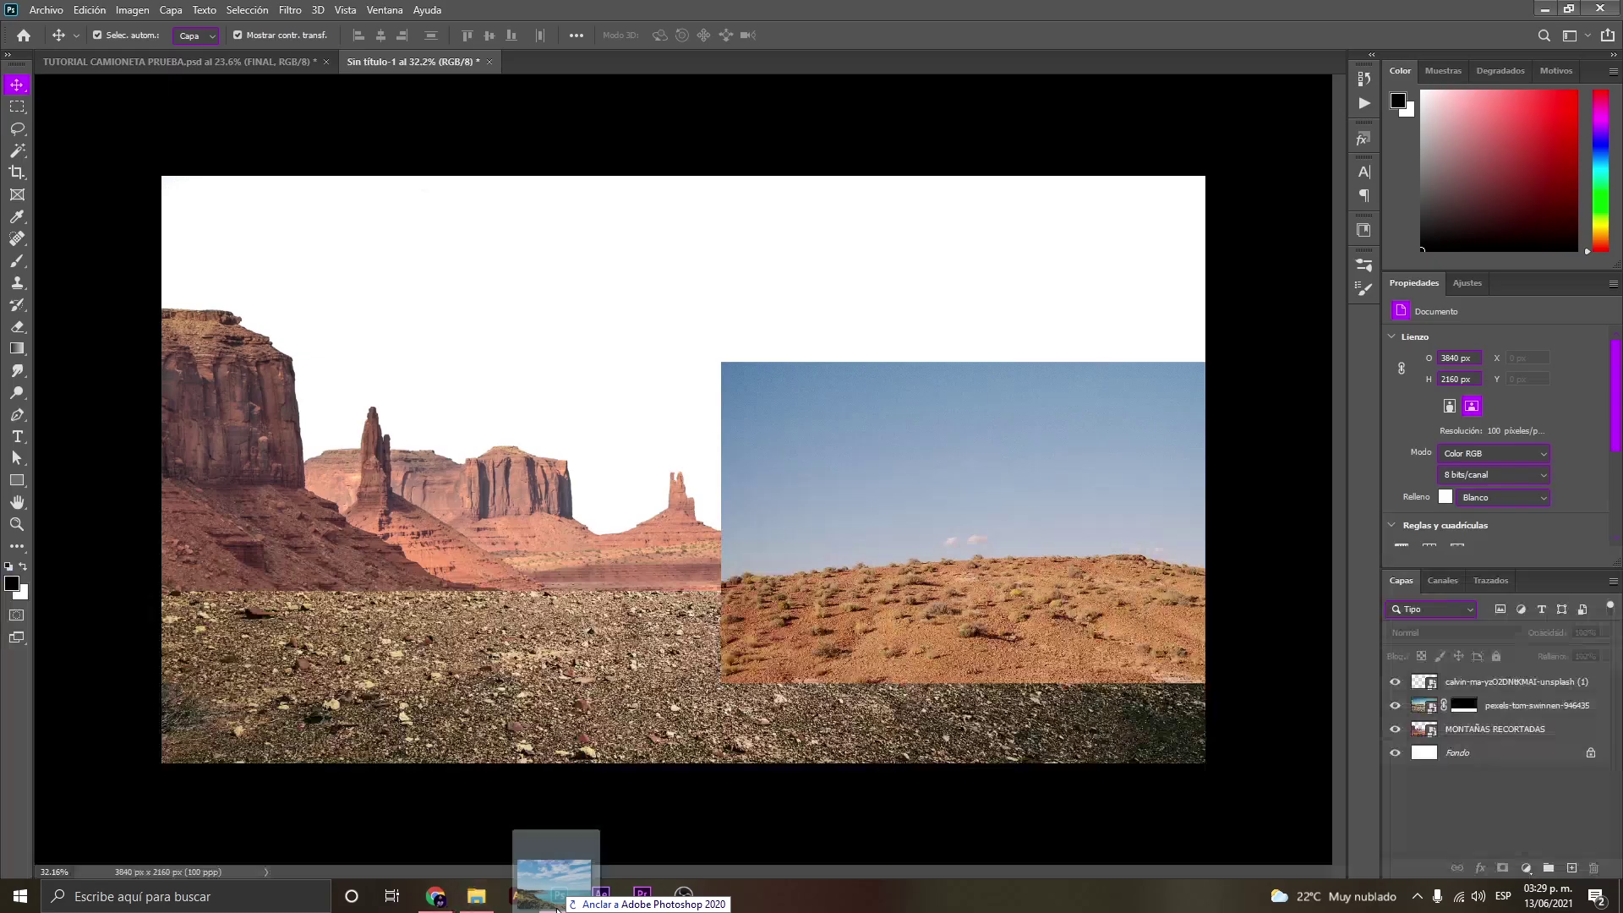
{"action": "left_click_drag", "start_coordinate": [558, 908], "coordinate": [723, 508]}
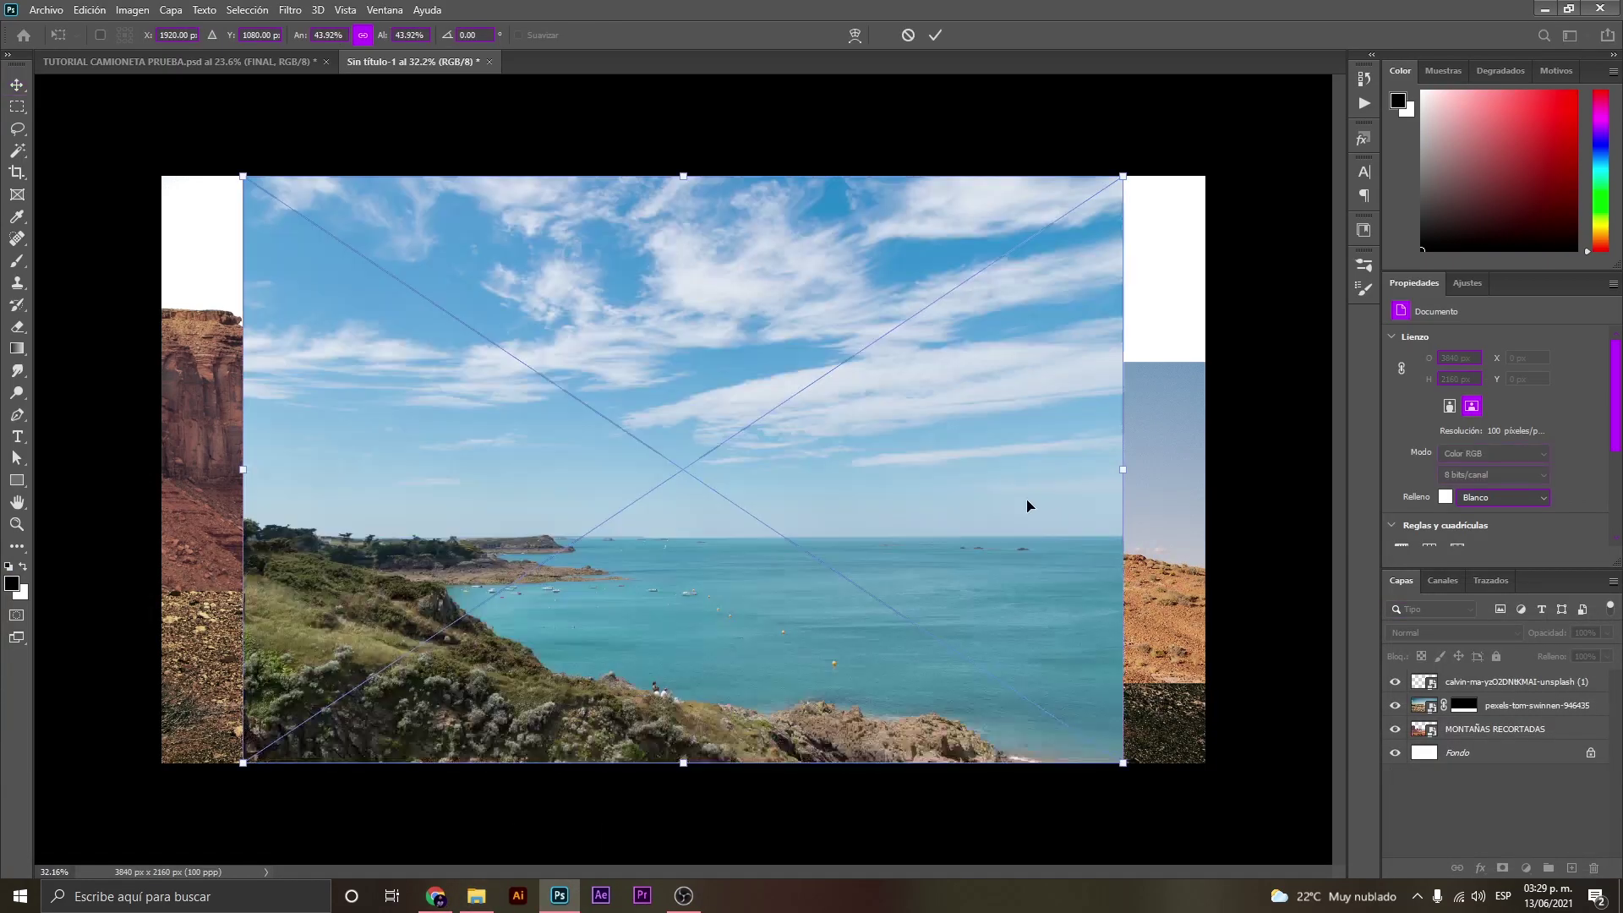
{"action": "left_click_drag", "start_coordinate": [1122, 469], "coordinate": [1205, 469]}
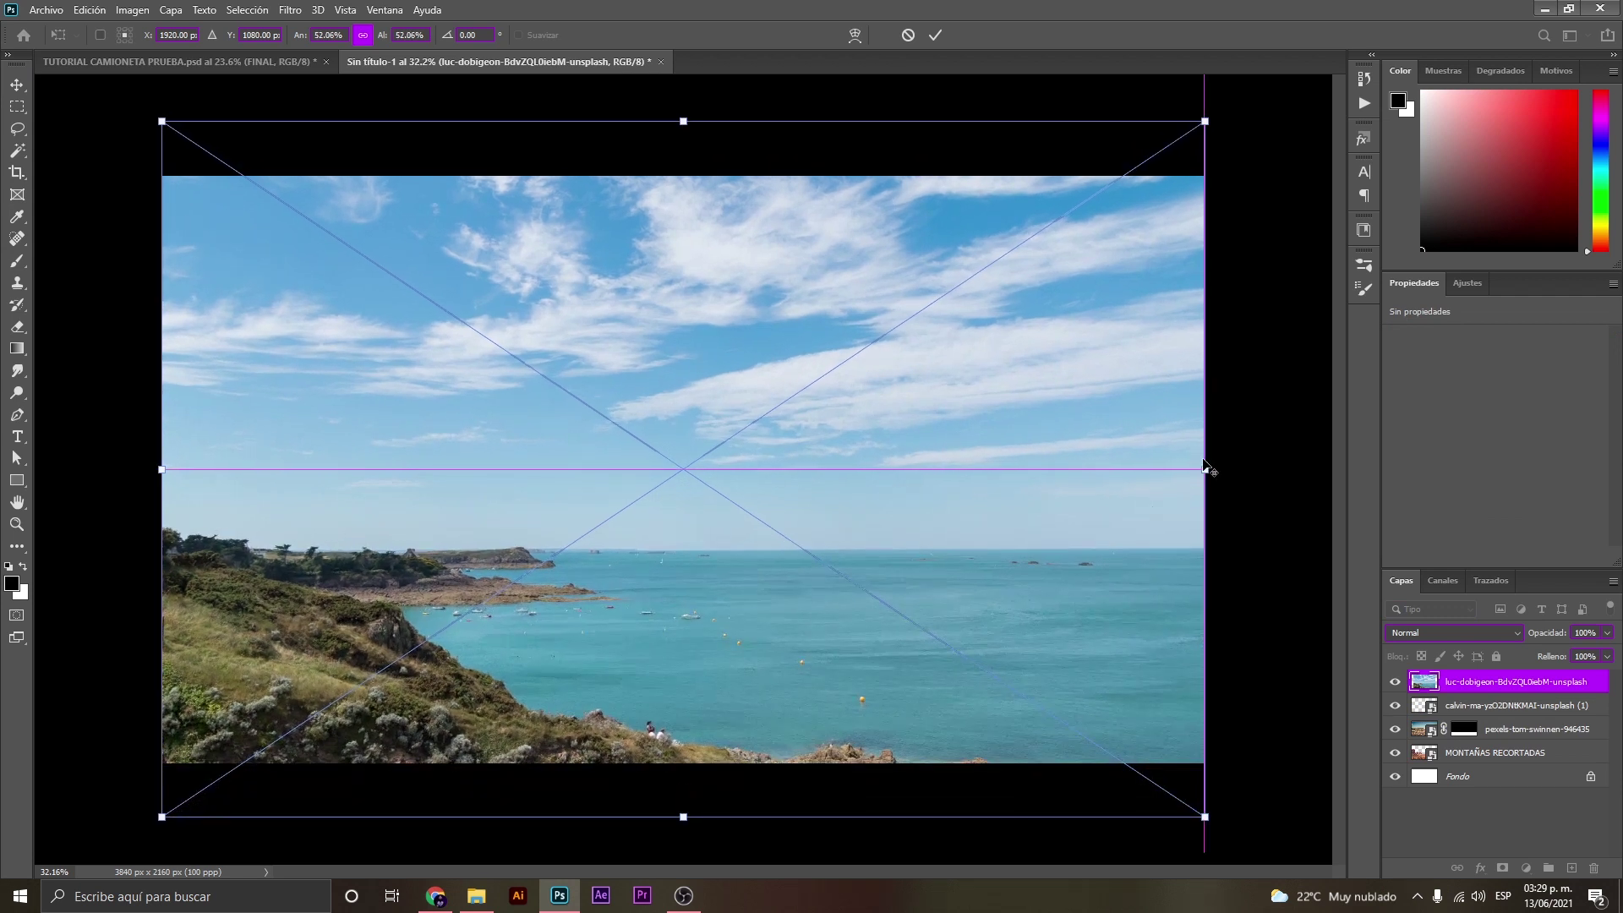
{"action": "key", "text": "Return"}
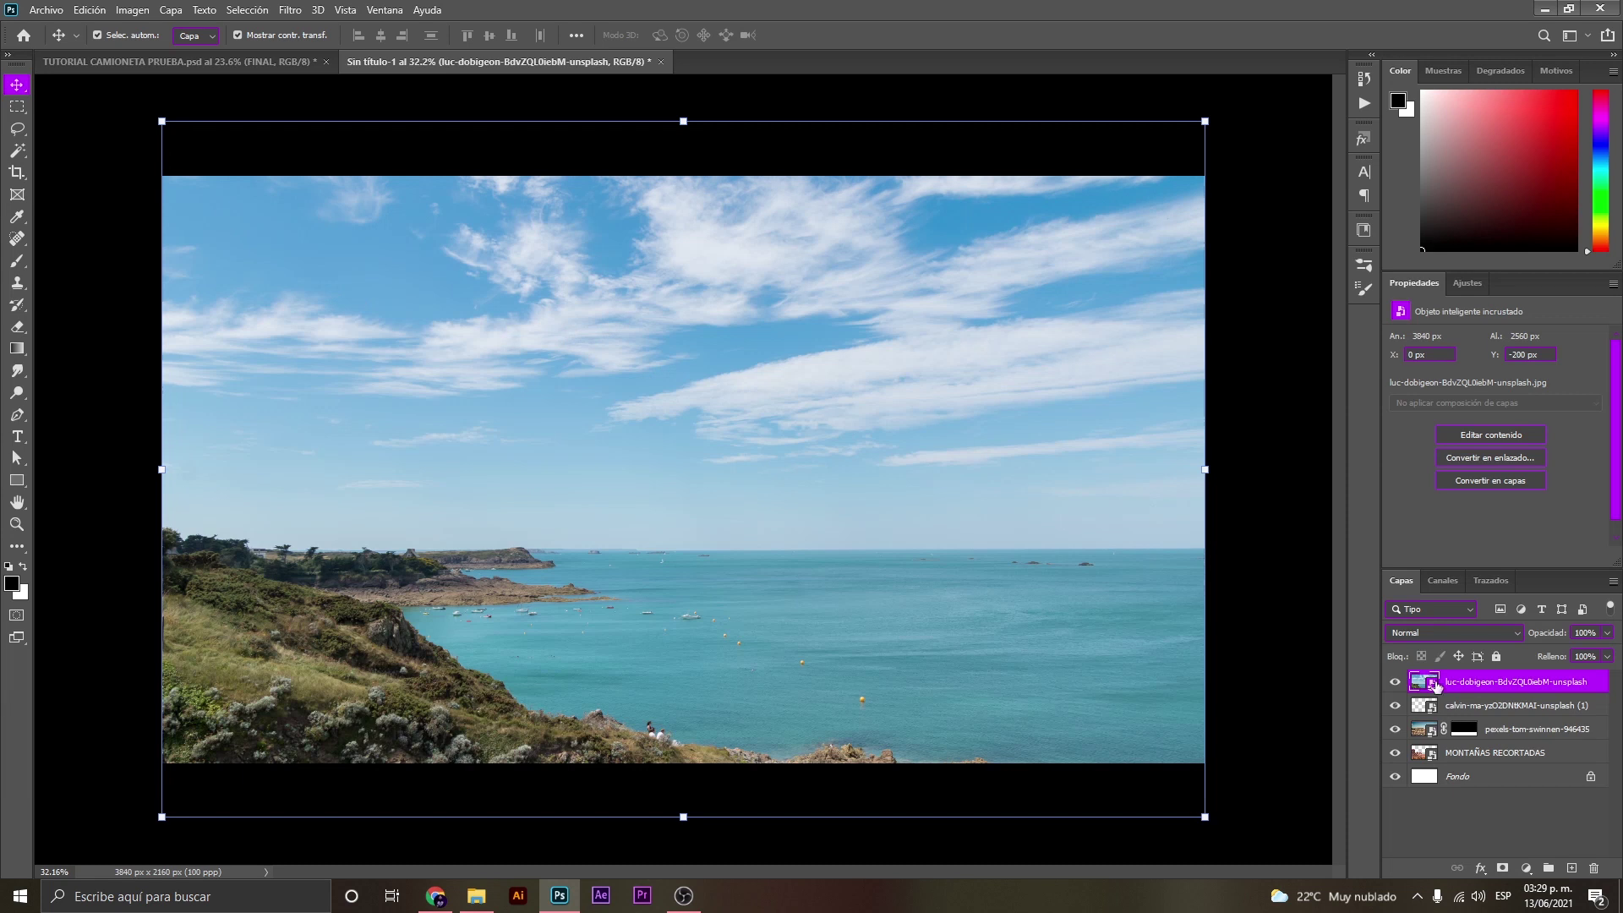
{"action": "left_click_drag", "start_coordinate": [1438, 683], "coordinate": [1448, 758]}
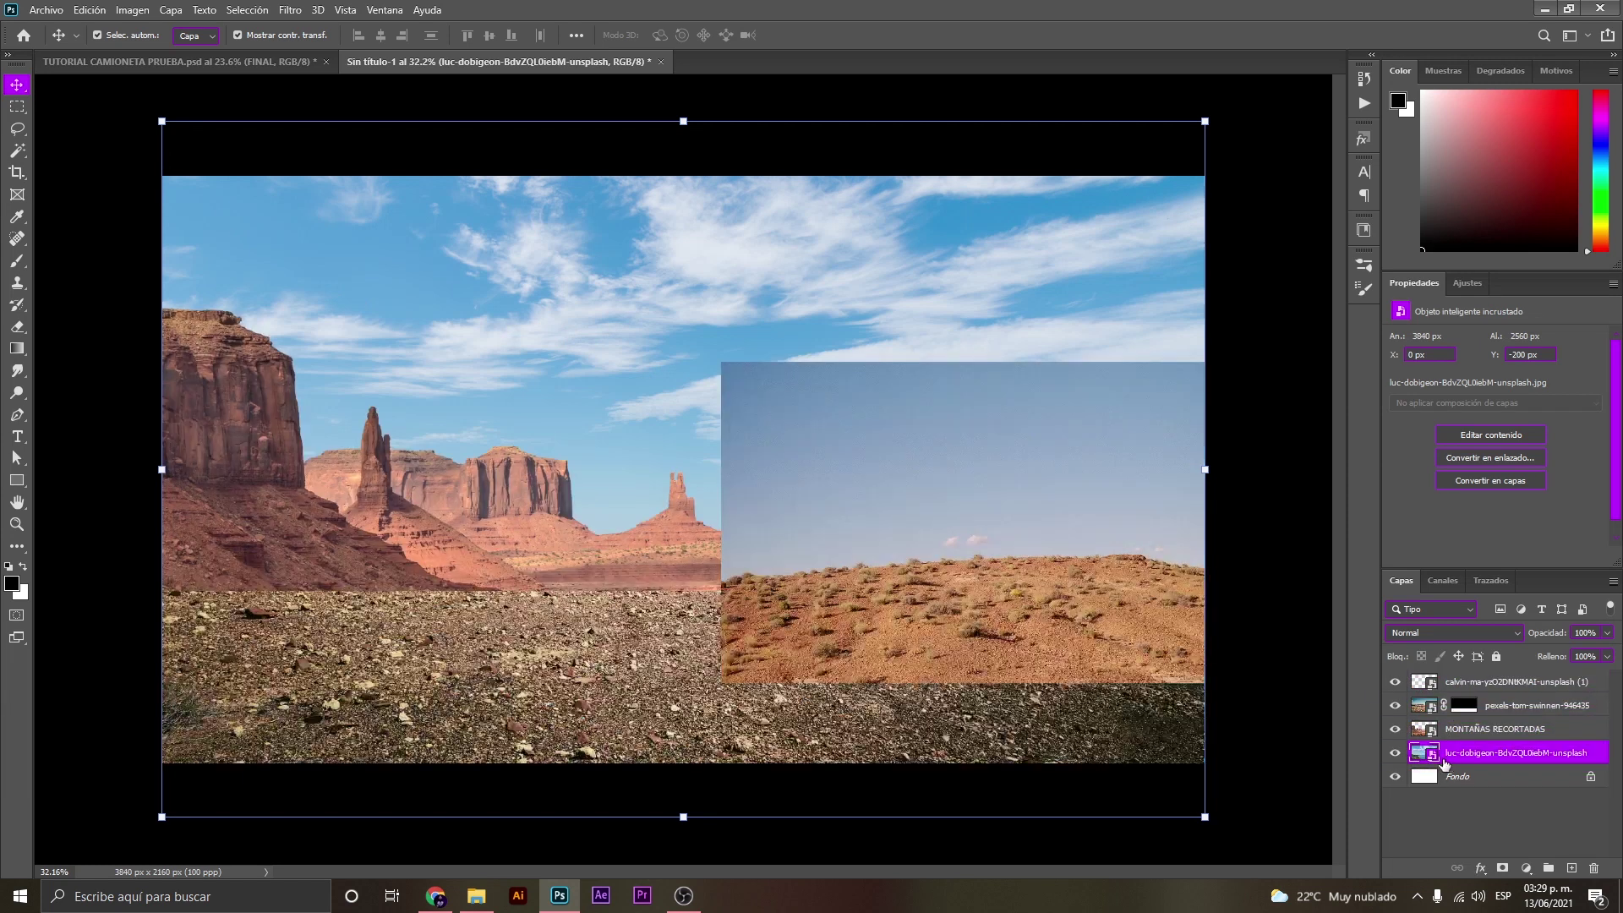
{"action": "left_click_drag", "start_coordinate": [601, 350], "coordinate": [597, 337]}
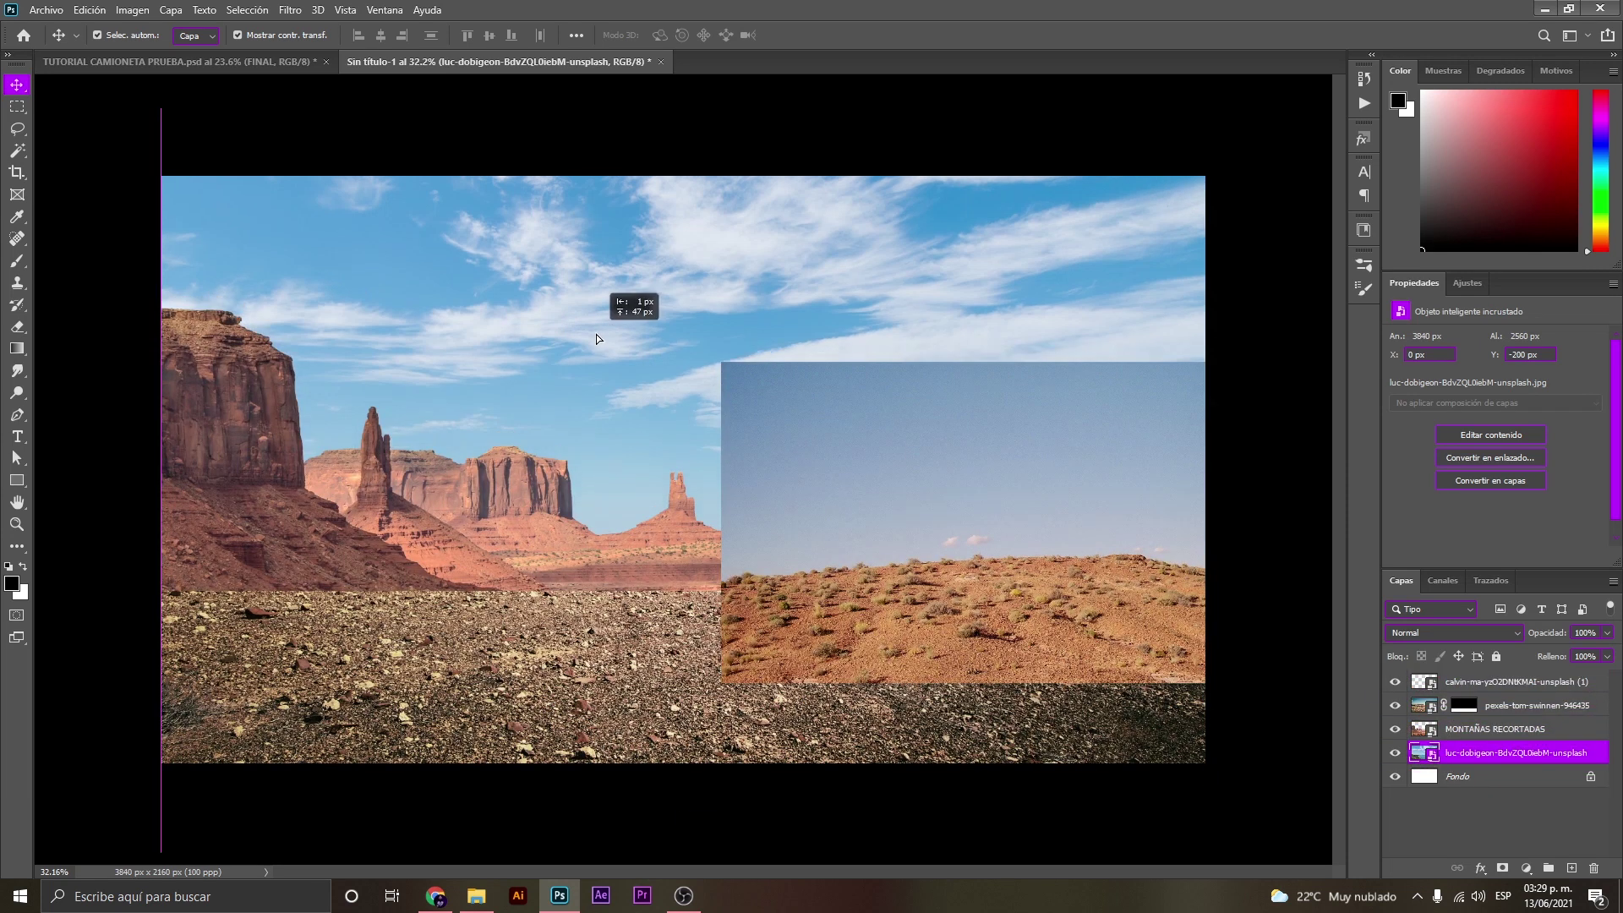
{"action": "left_click_drag", "start_coordinate": [596, 337], "coordinate": [596, 333]}
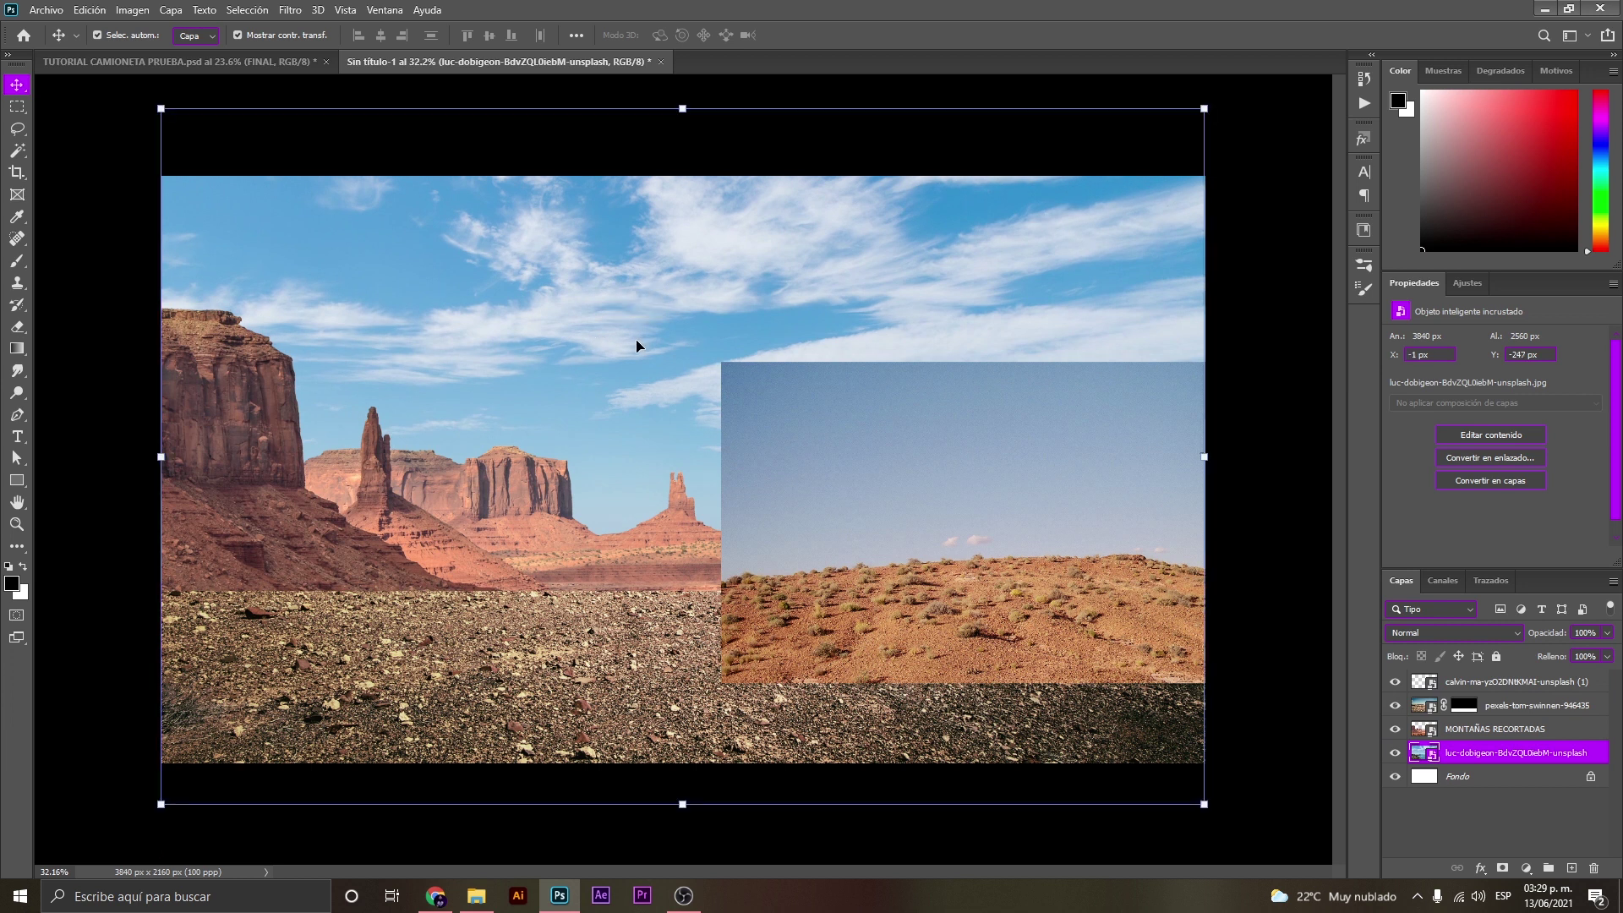
{"action": "key", "text": "ctrl+t"}
{"action": "left_click", "coordinate": [935, 35]}
Move the calvin-ma hill photo to the lower left of the canvas.
{"action": "left_click_drag", "start_coordinate": [1001, 481], "coordinate": [524, 498]}
{"action": "left_click_drag", "start_coordinate": [517, 604], "coordinate": [517, 688]}
{"action": "left_click", "coordinate": [873, 353]}
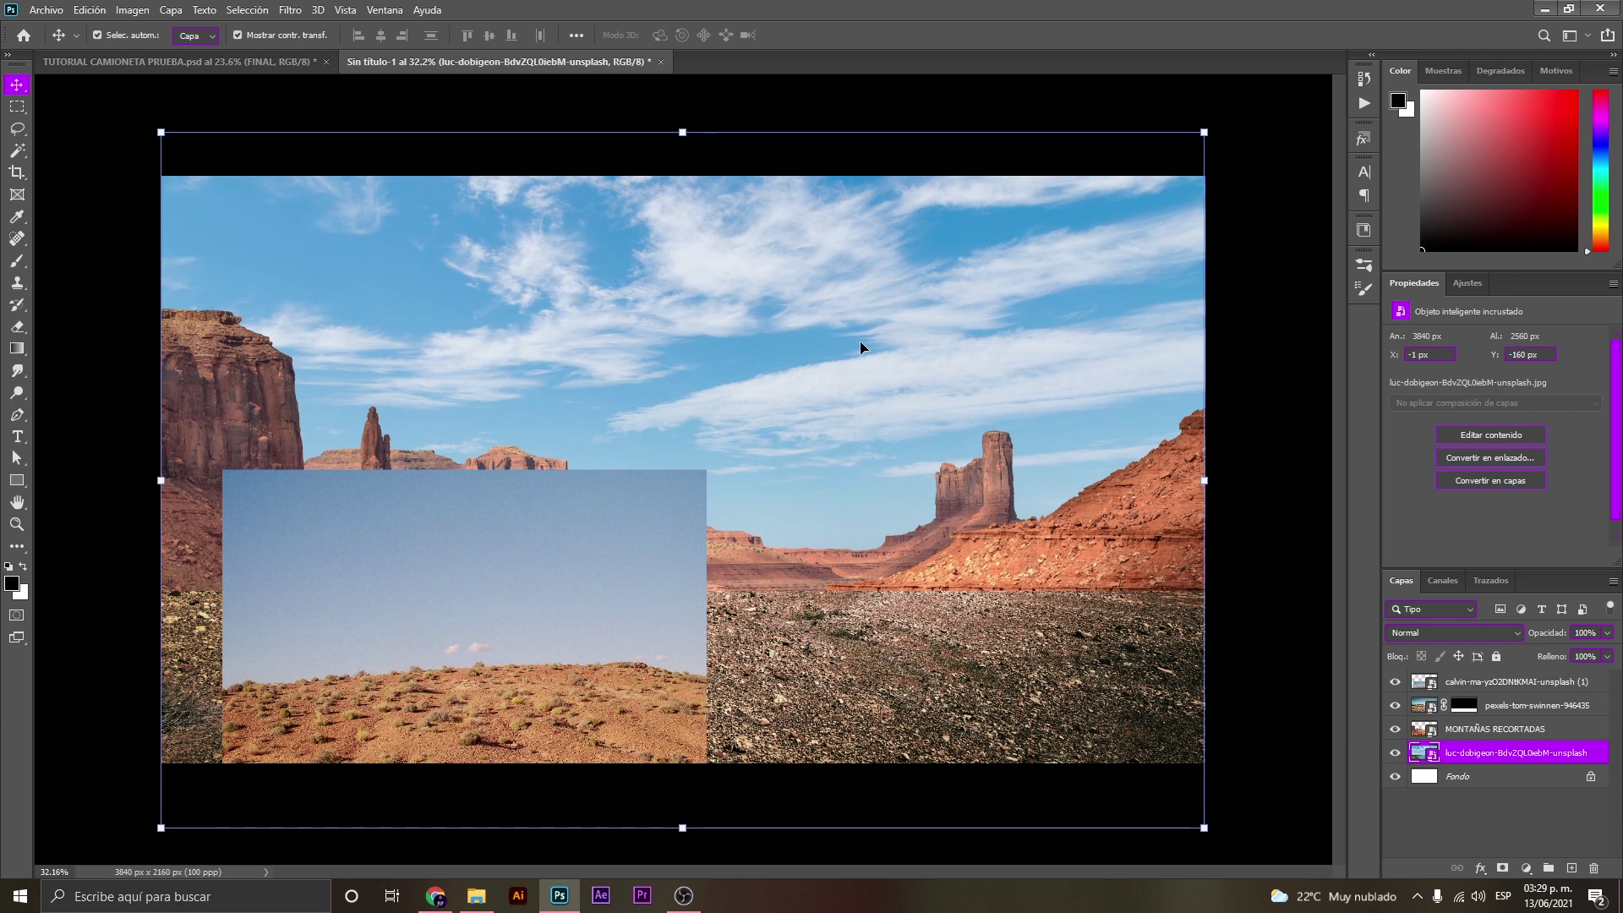
{"action": "left_click", "coordinate": [1274, 332]}
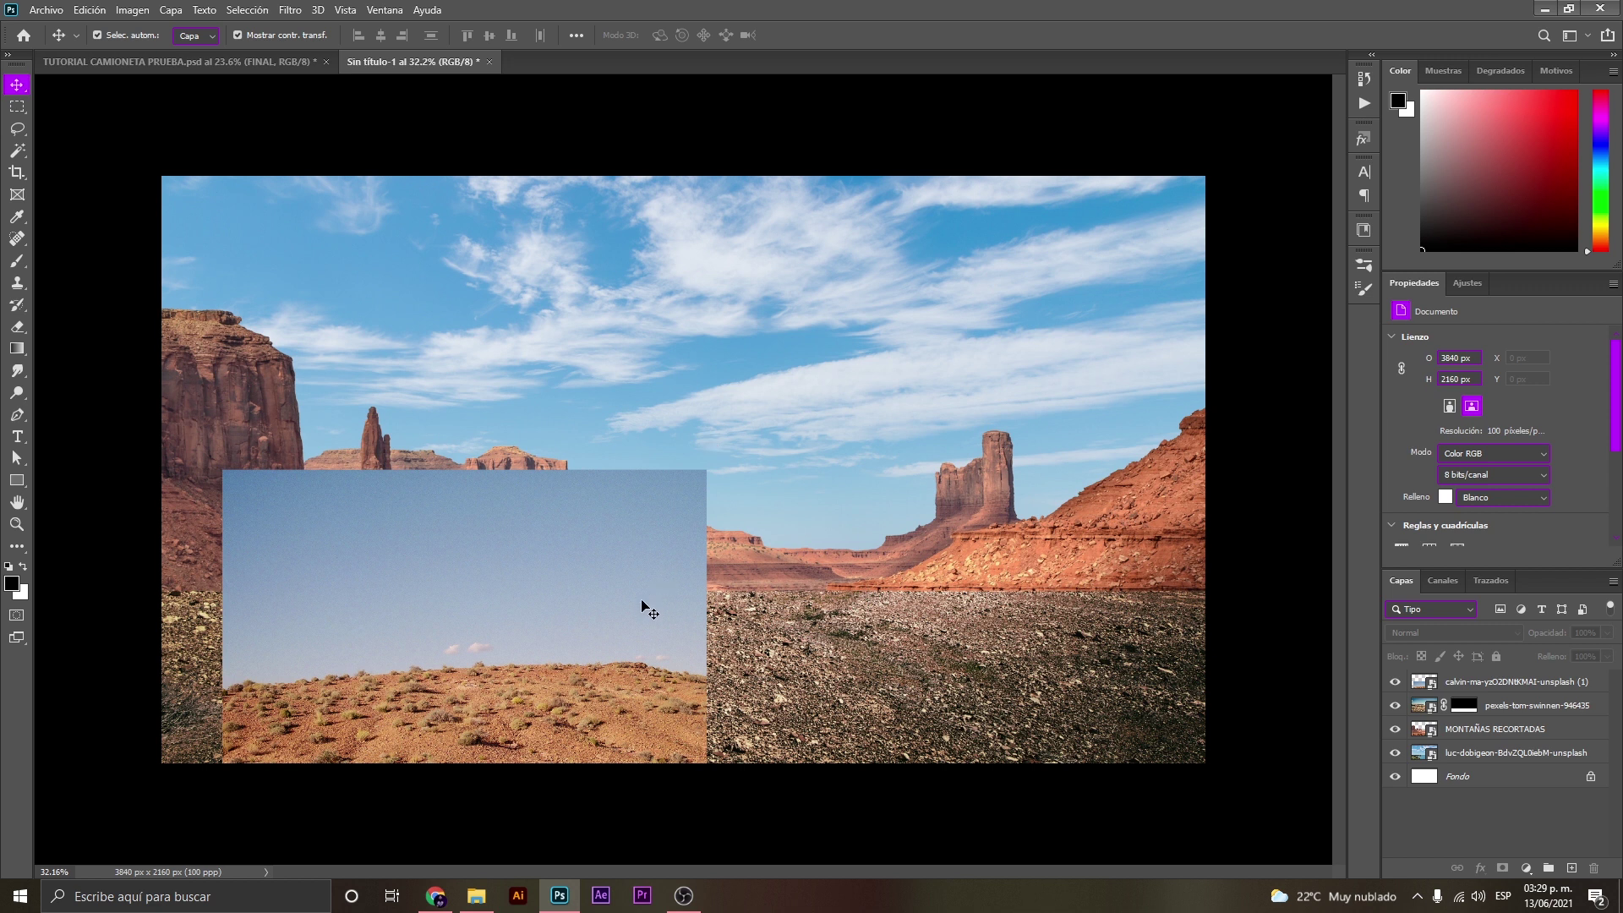
Nudge the hill photo up and left to X 290 px, Y 627 px.
{"action": "left_click_drag", "start_coordinate": [645, 609], "coordinate": [636, 545]}
{"action": "left_click", "coordinate": [144, 457]}
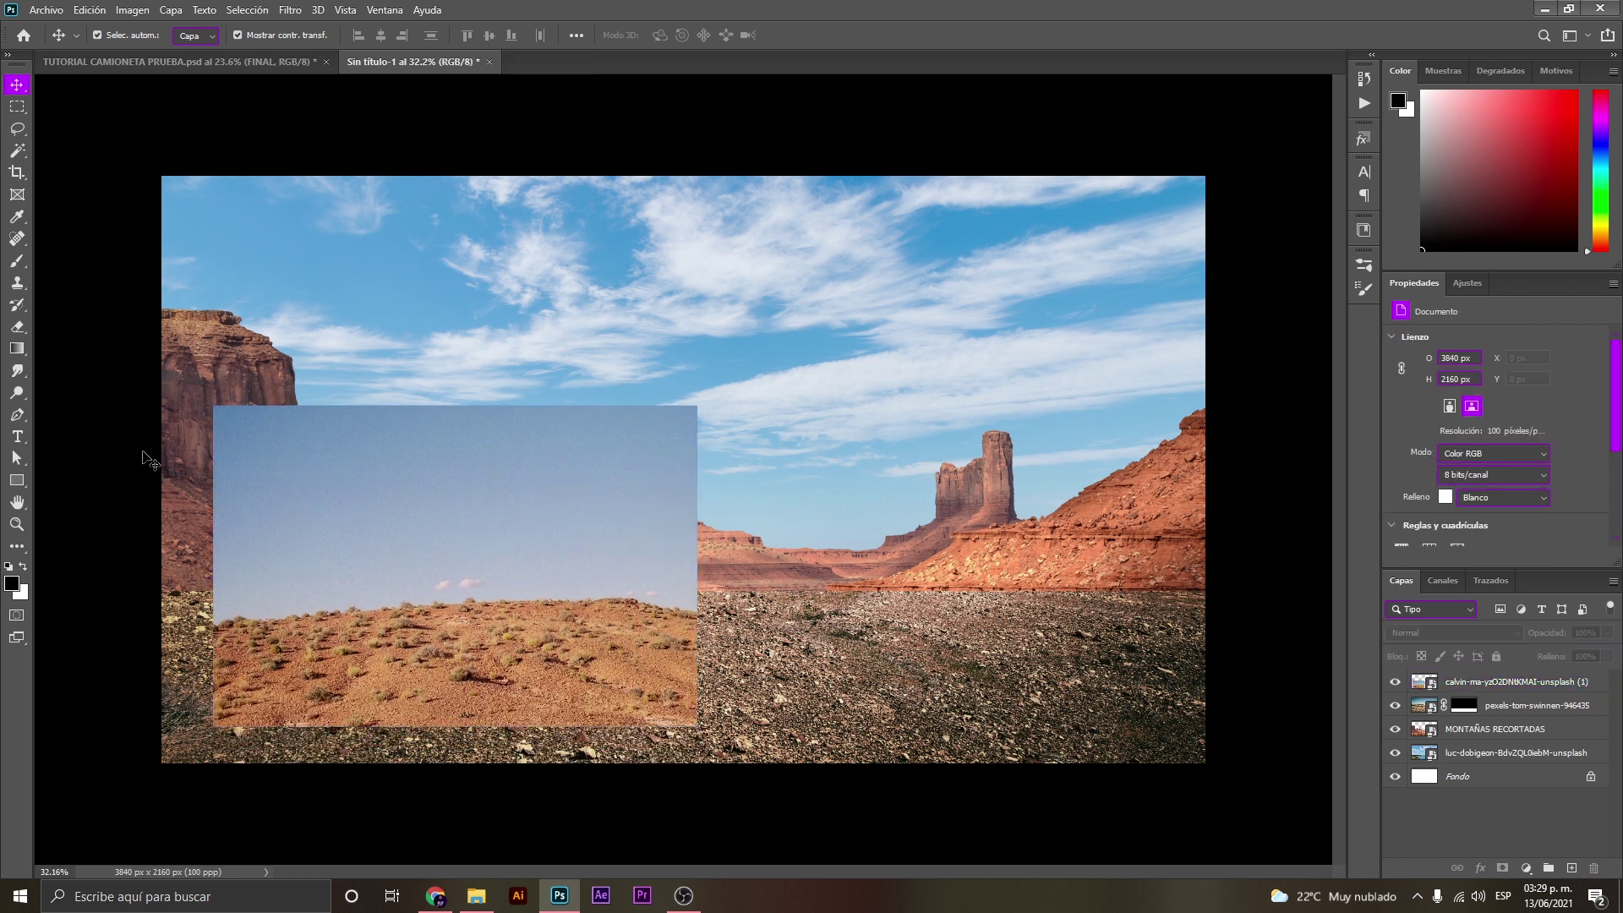
{"action": "scroll", "coordinate": [321, 568], "scroll_direction": "up", "scroll_amount": 2}
{"action": "left_click_drag", "start_coordinate": [500, 657], "coordinate": [554, 513]}
{"action": "left_click", "coordinate": [60, 397]}
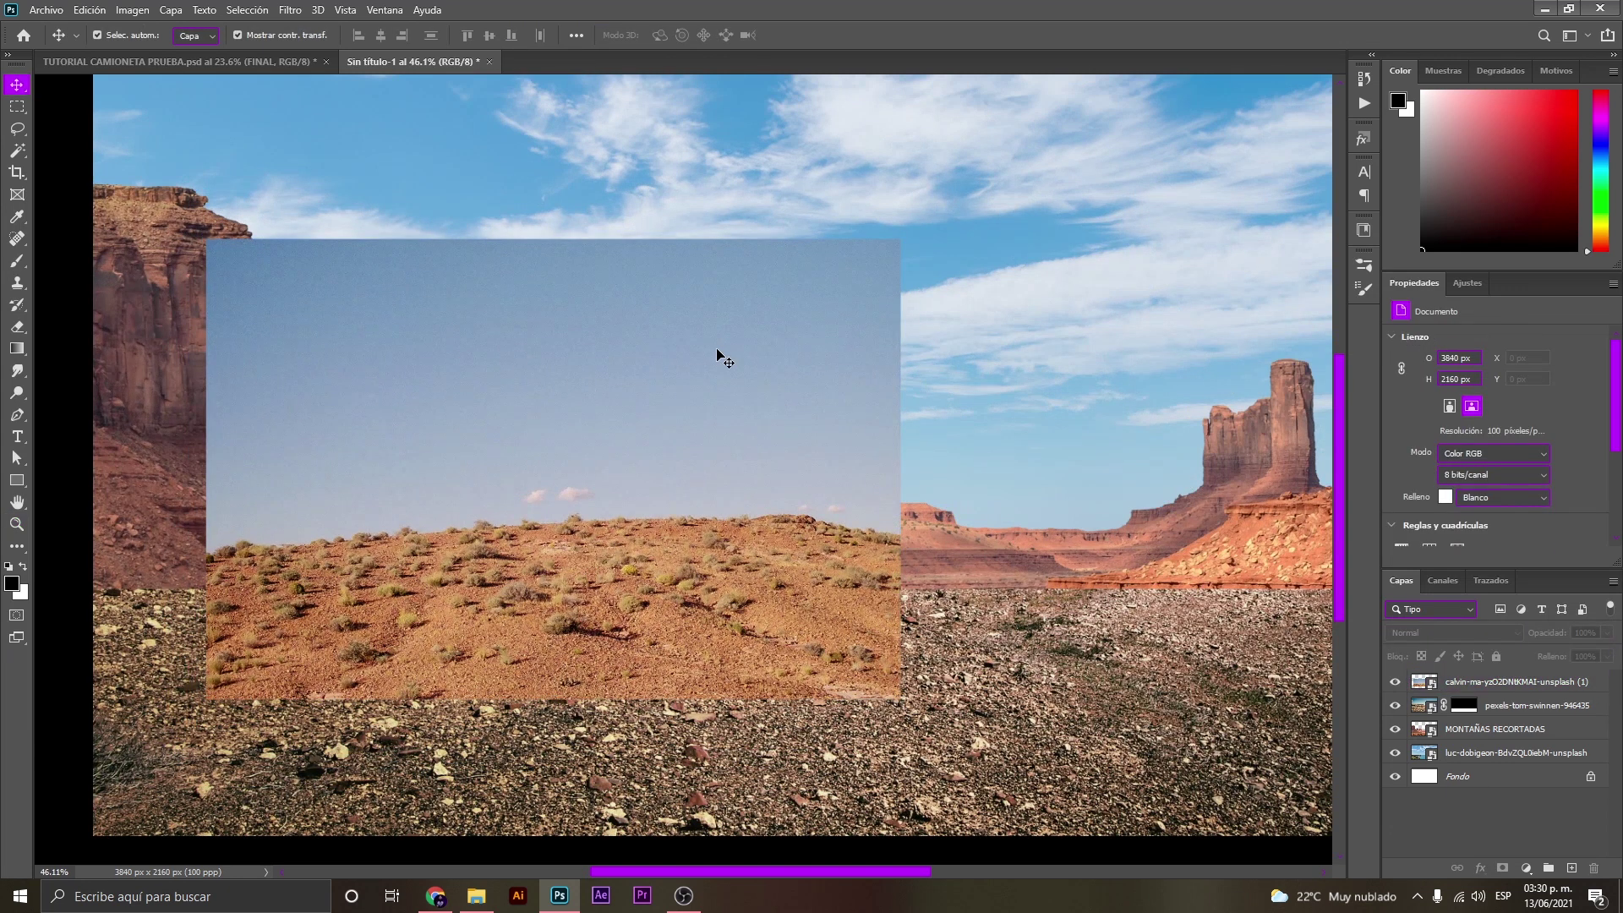
Zoom in on the hill photo and back out to review the composition.
{"action": "key", "text": "z"}
{"action": "scroll", "coordinate": [735, 362], "scroll_direction": "down", "scroll_amount": 2}
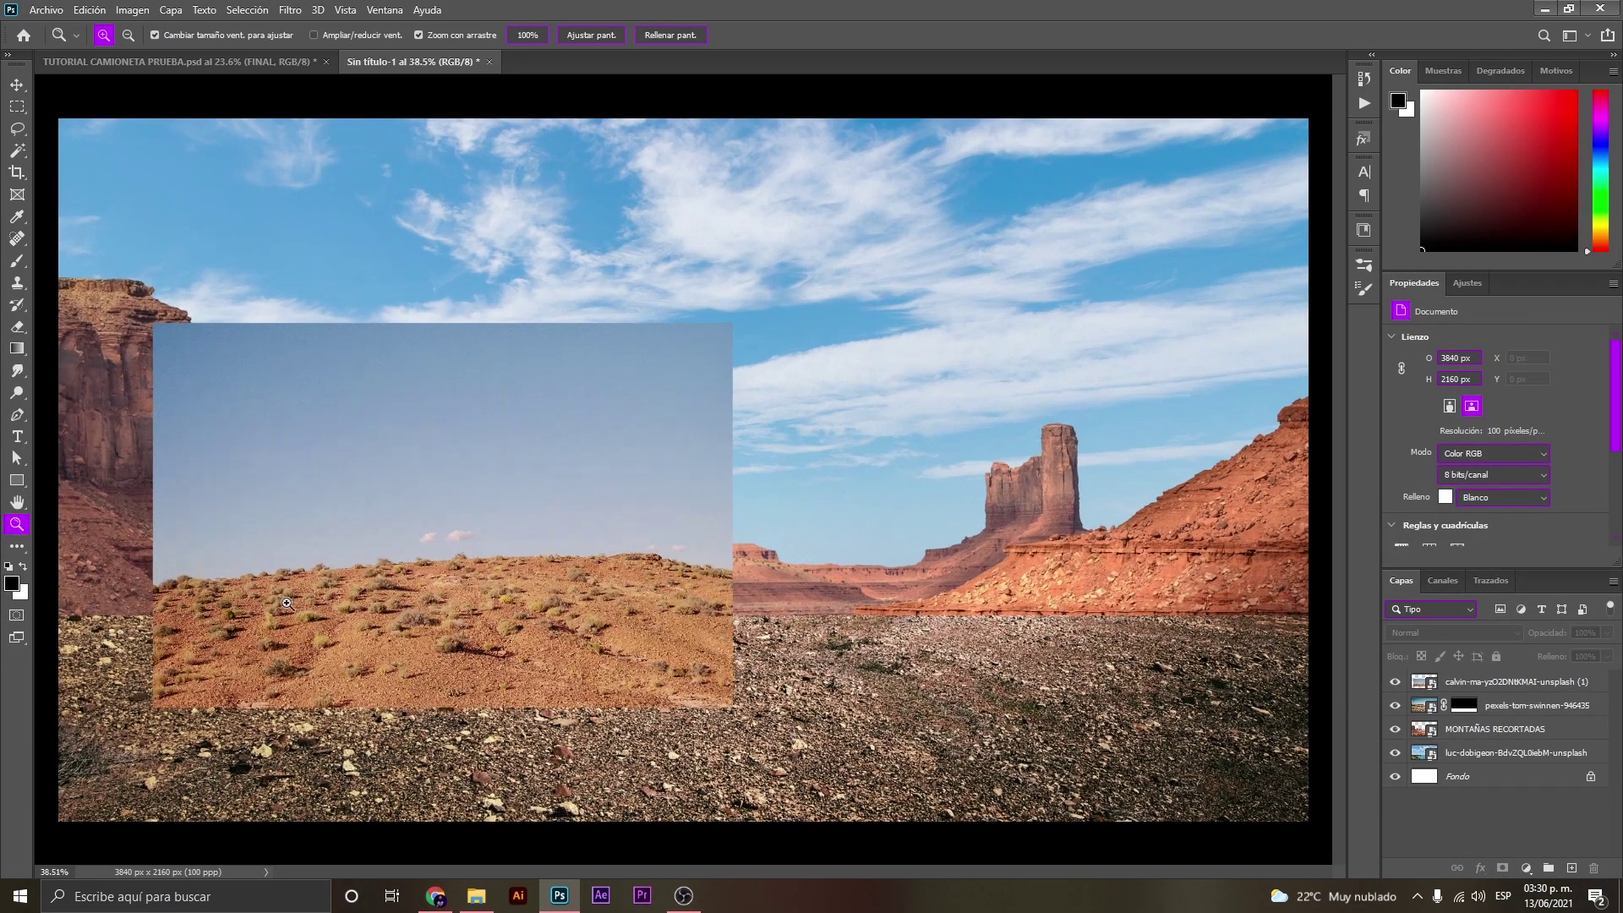
{"action": "left_click_drag", "start_coordinate": [224, 609], "coordinate": [723, 607]}
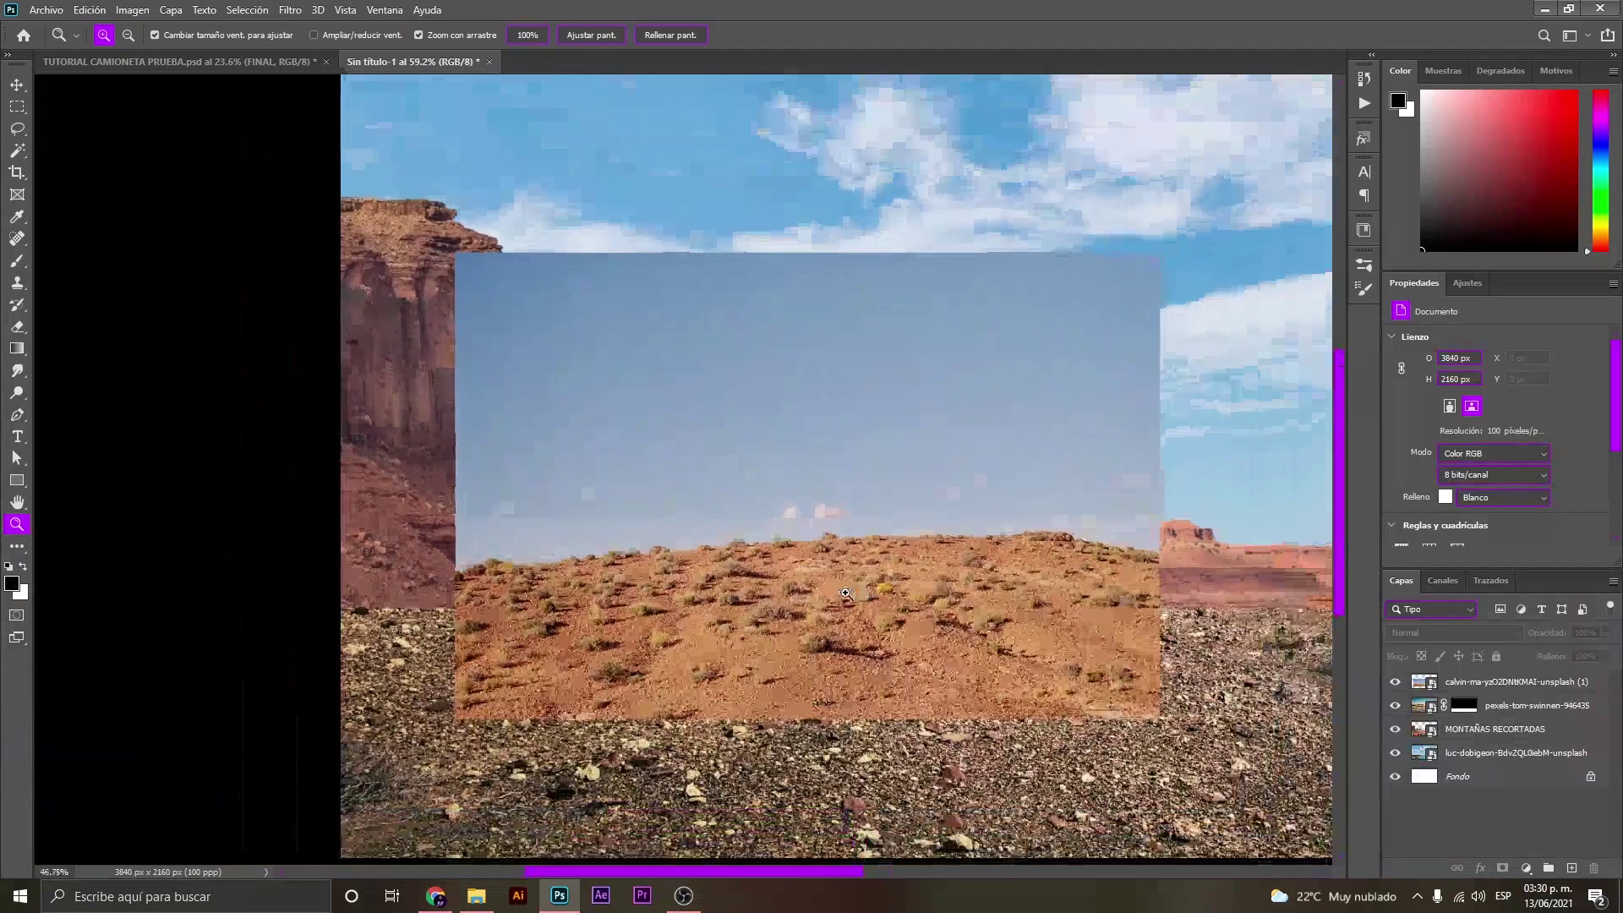
{"action": "left_click_drag", "start_coordinate": [904, 596], "coordinate": [850, 565]}
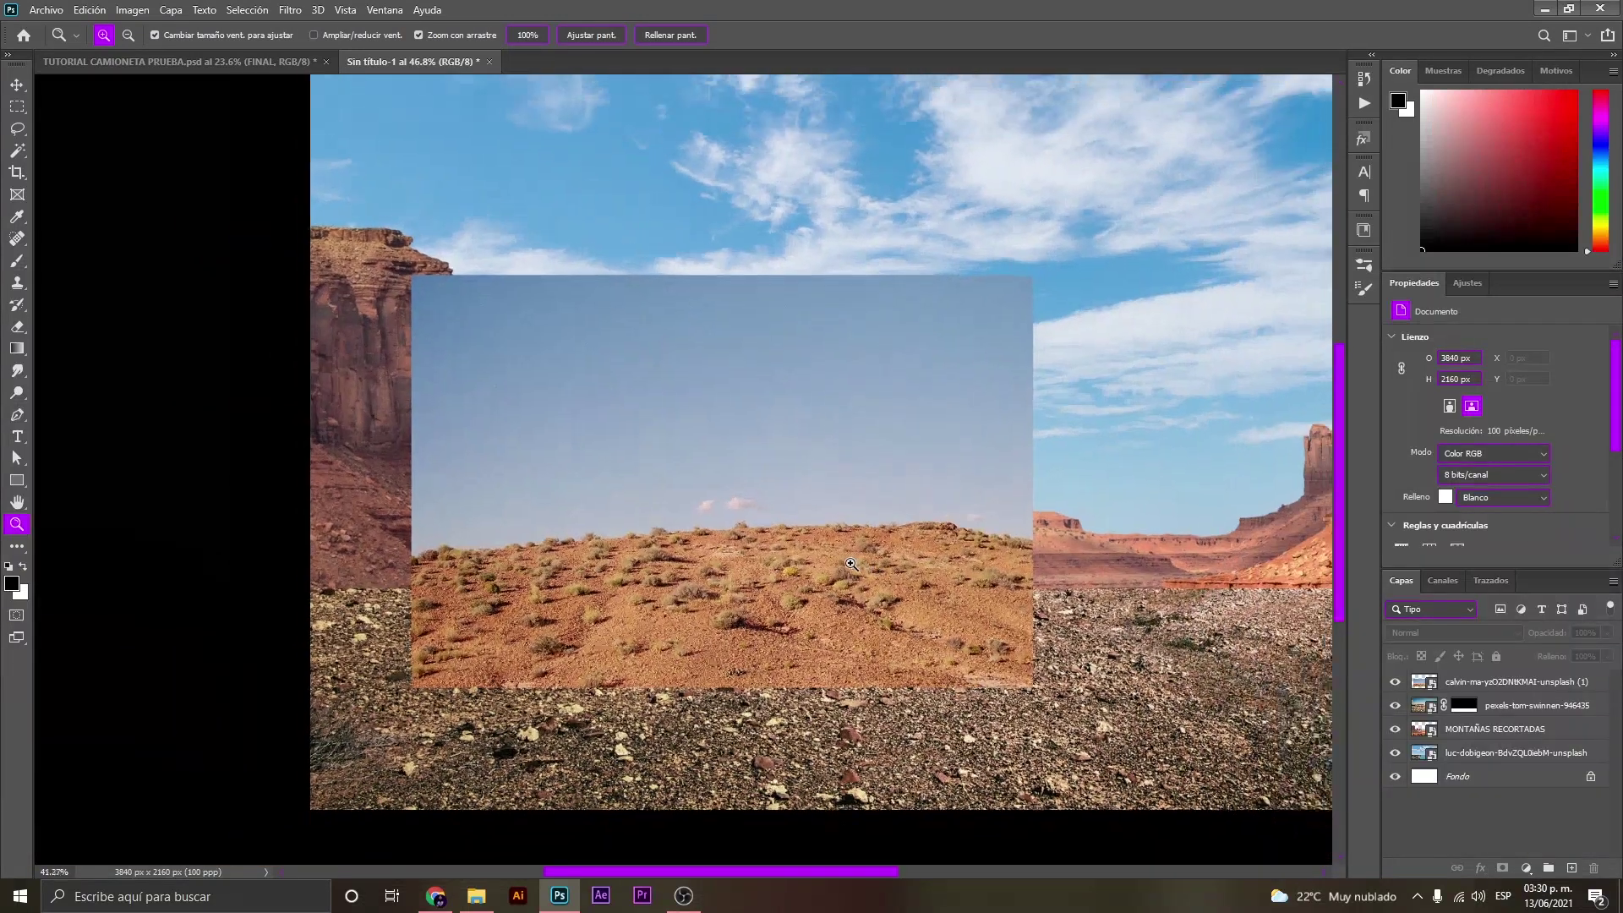
Select the hill photo layer and make the Magic Wand the active selection tool.
{"action": "key", "text": "v"}
{"action": "left_click", "coordinate": [863, 474]}
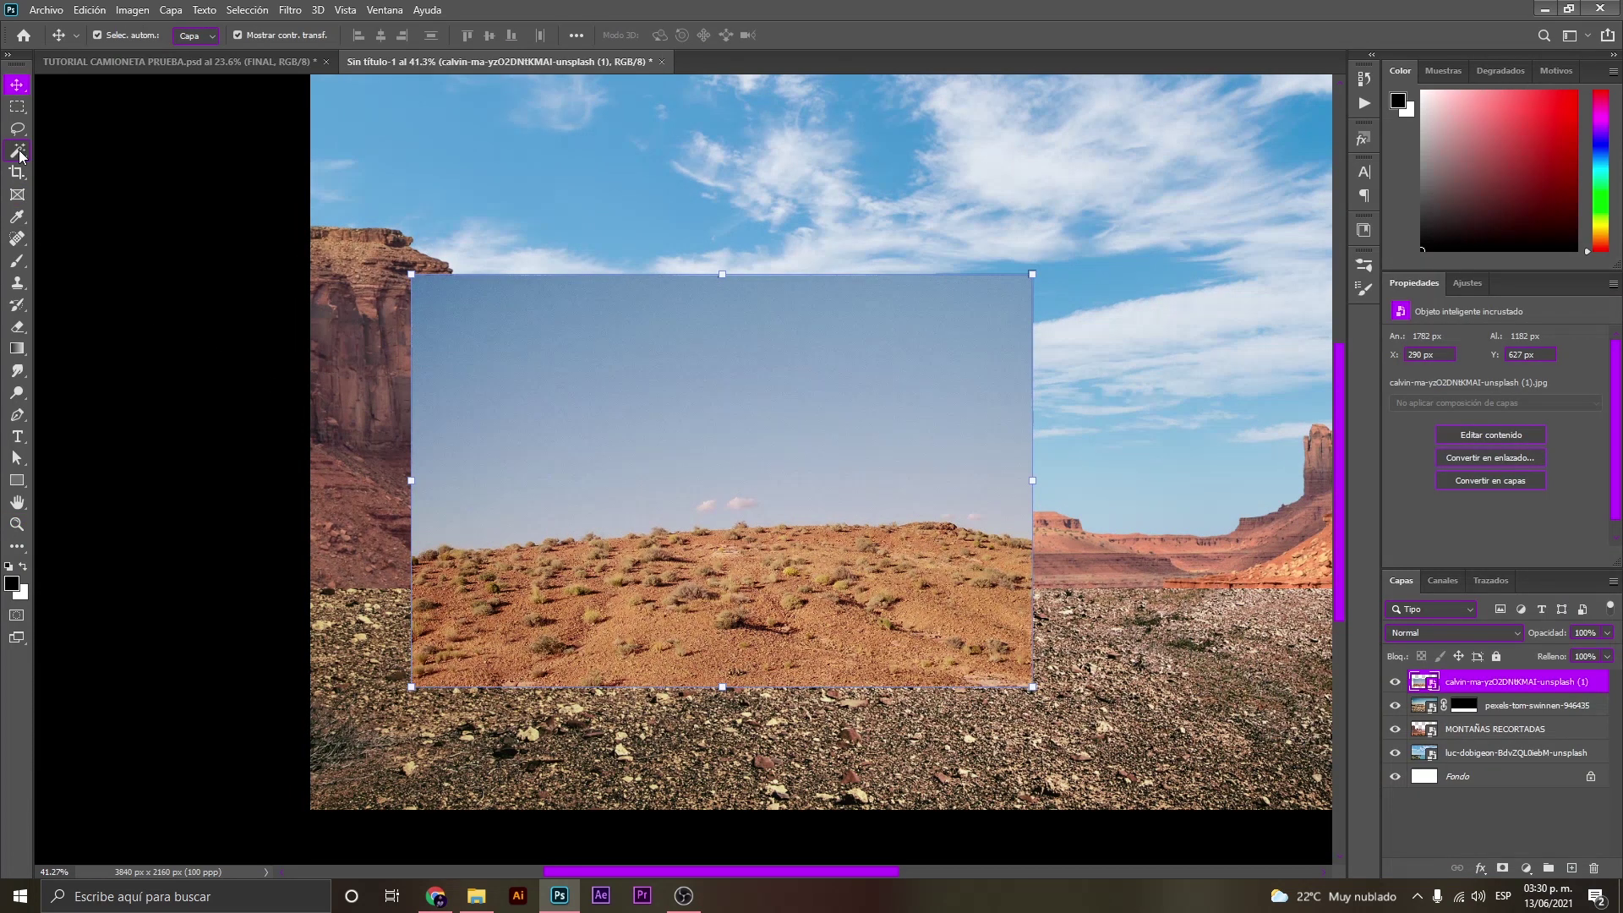
{"action": "left_click", "coordinate": [20, 156]}
{"action": "right_click", "coordinate": [20, 156]}
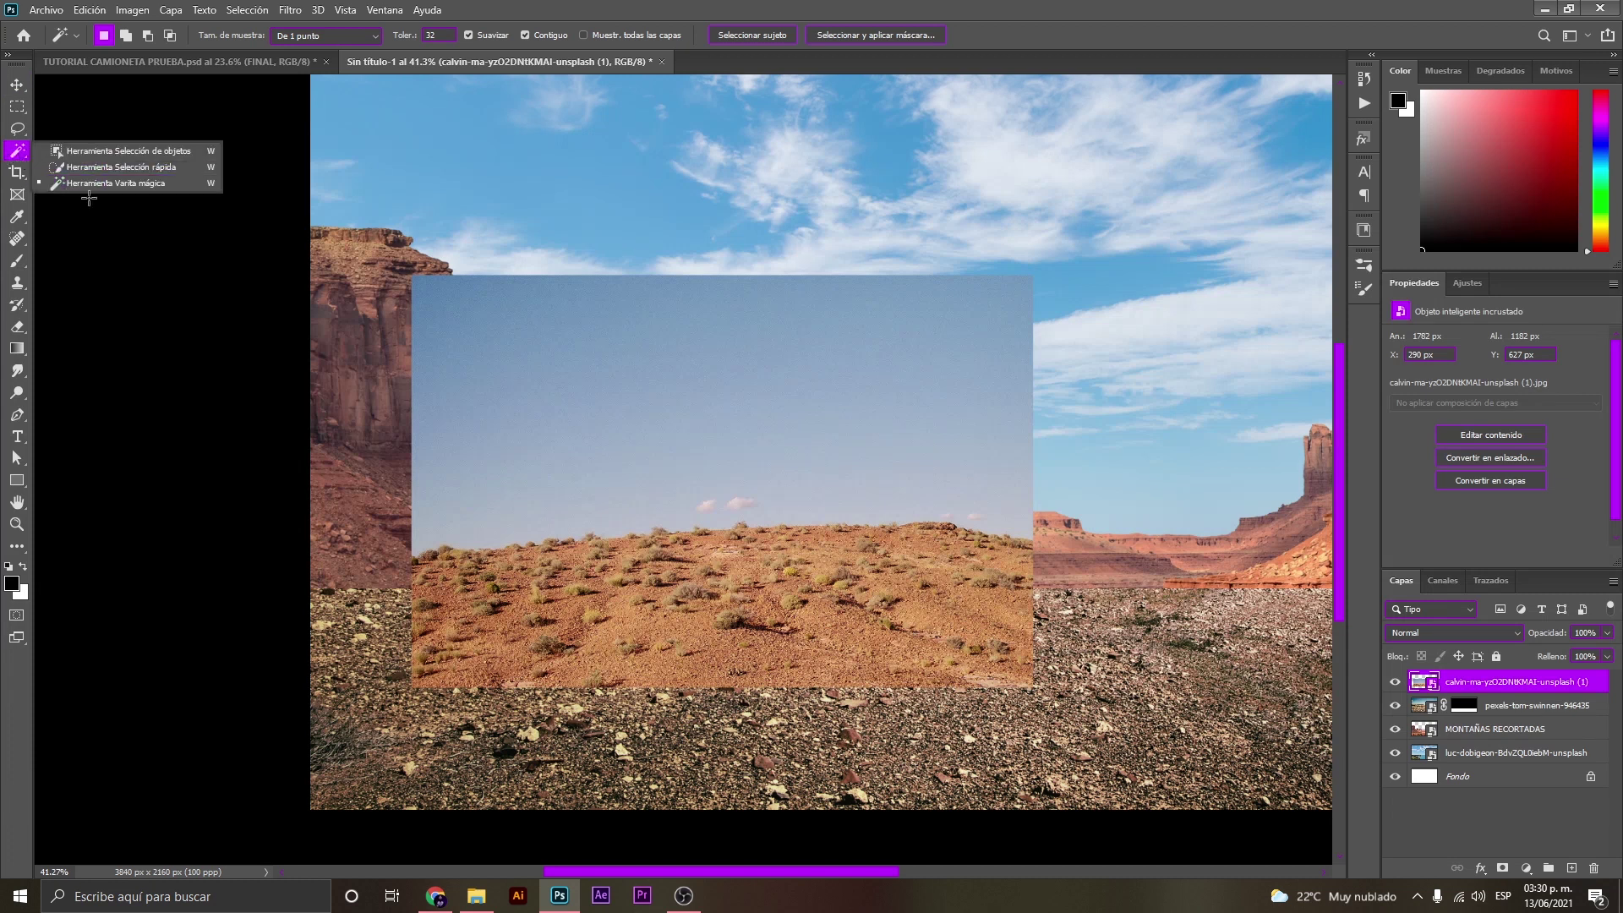
{"action": "left_click", "coordinate": [71, 150]}
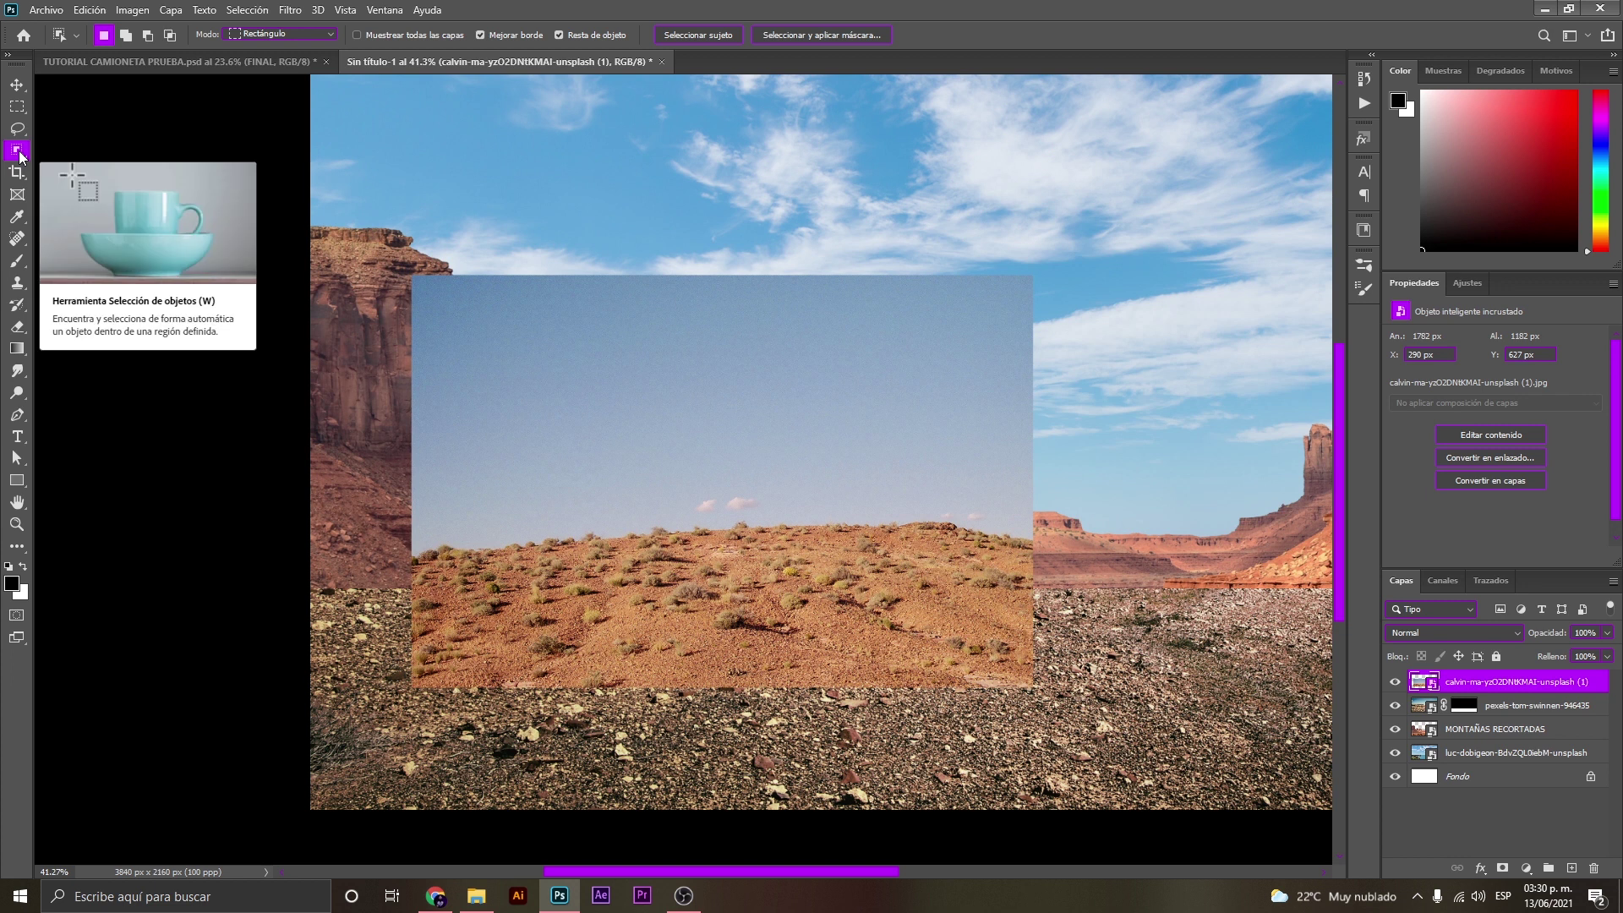
{"action": "right_click", "coordinate": [18, 152]}
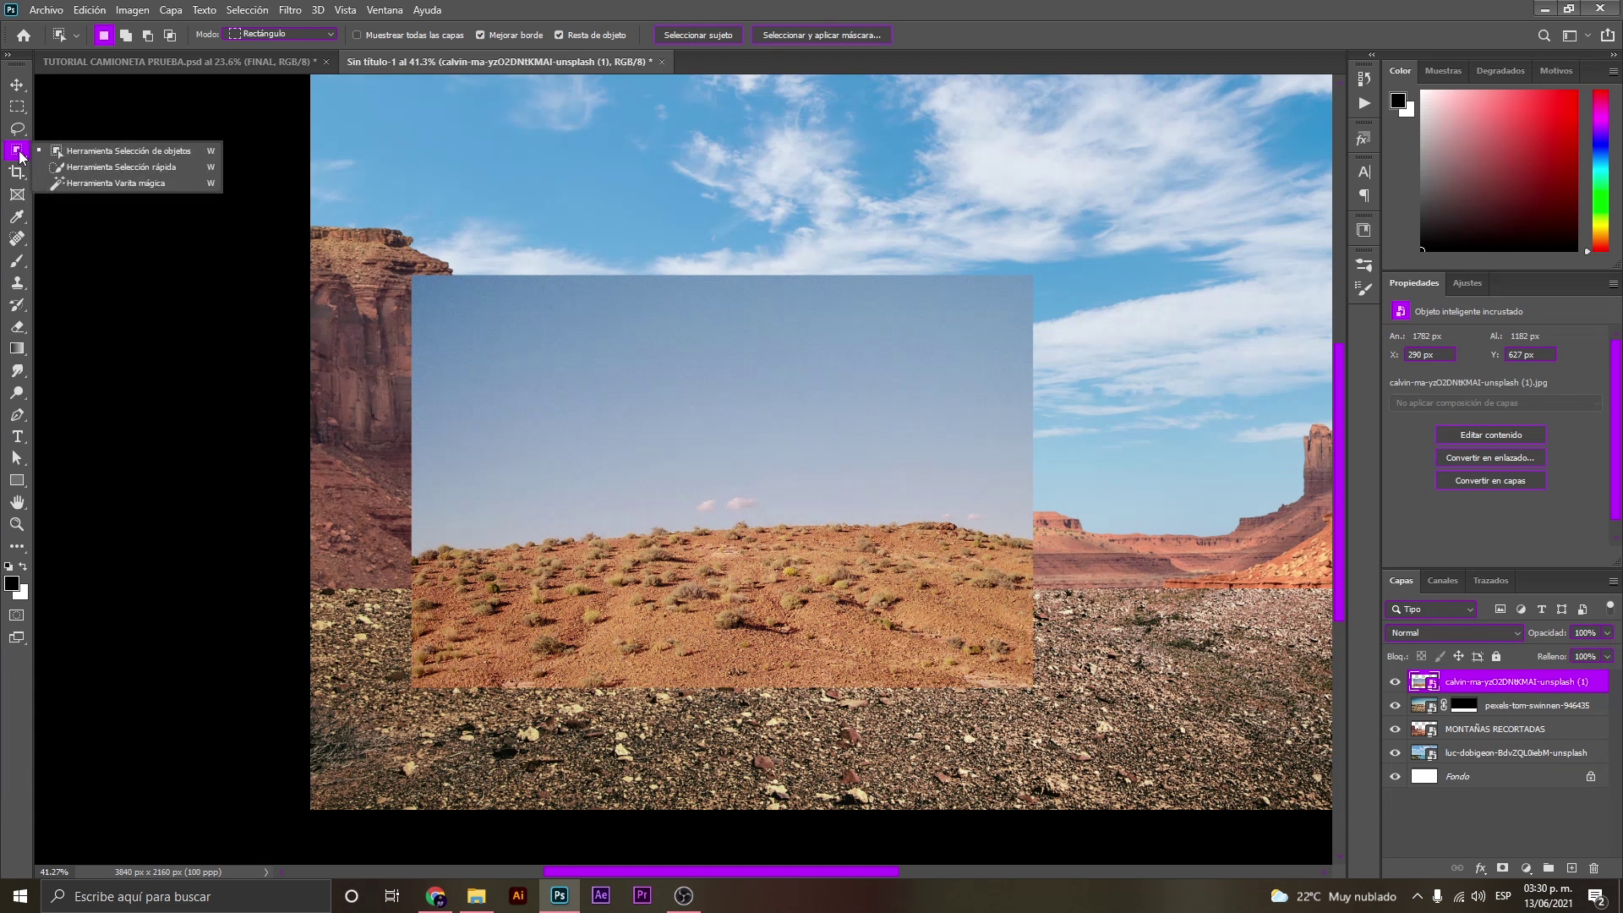
{"action": "left_click", "coordinate": [108, 181]}
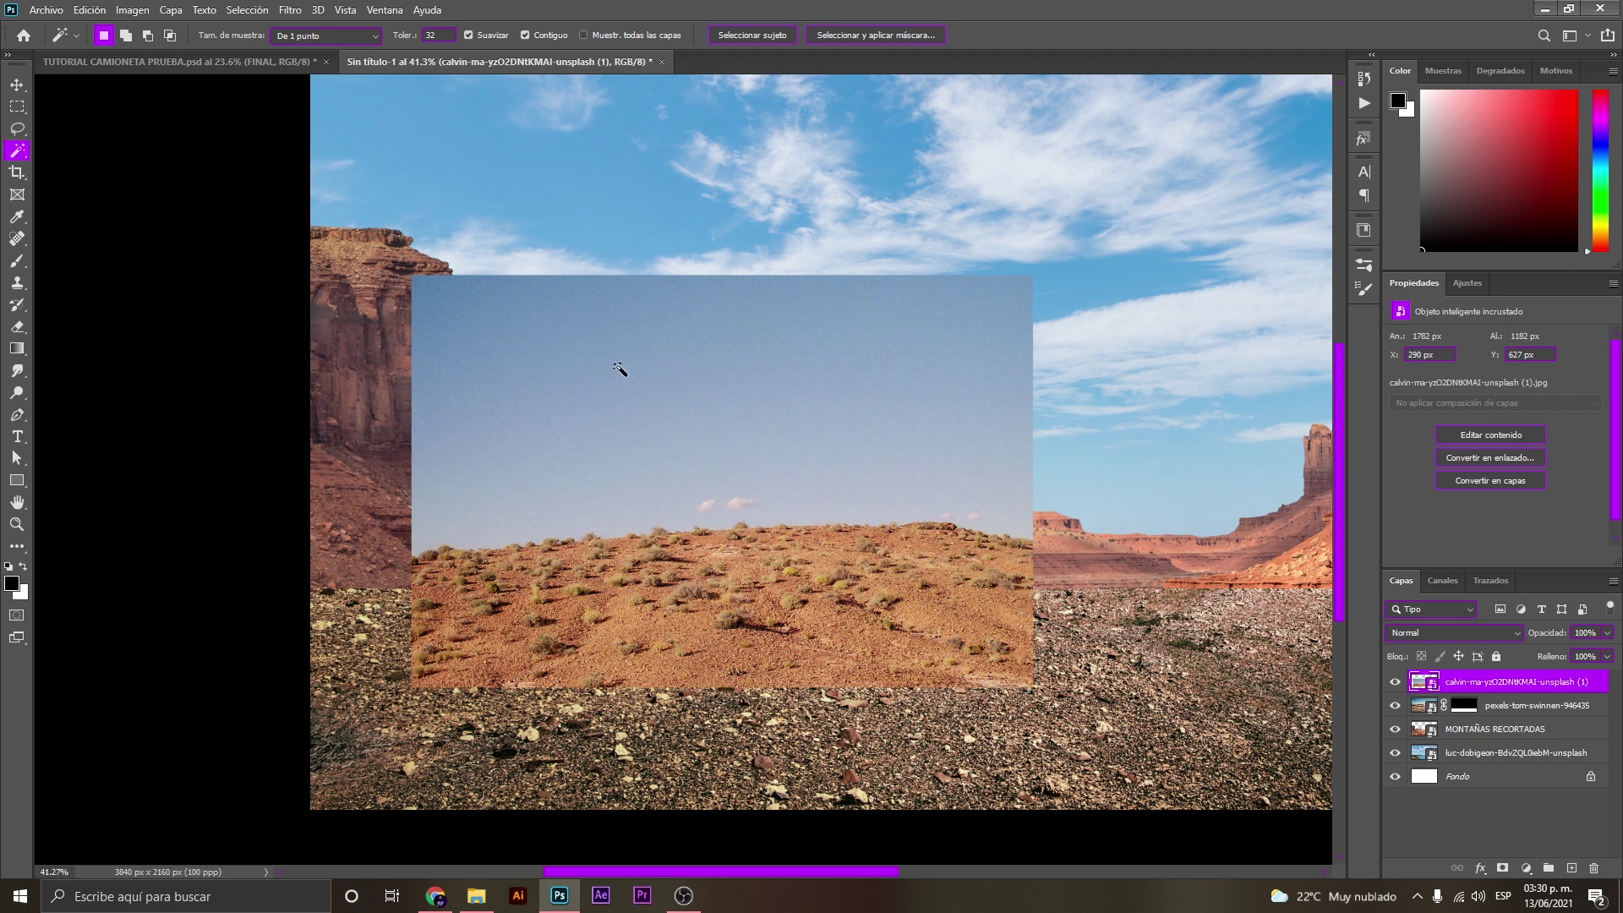
Magic-wand select the hill photo's whole sky, Shift-adding the upper sky, and add a layer mask.
{"action": "left_click", "coordinate": [544, 344]}
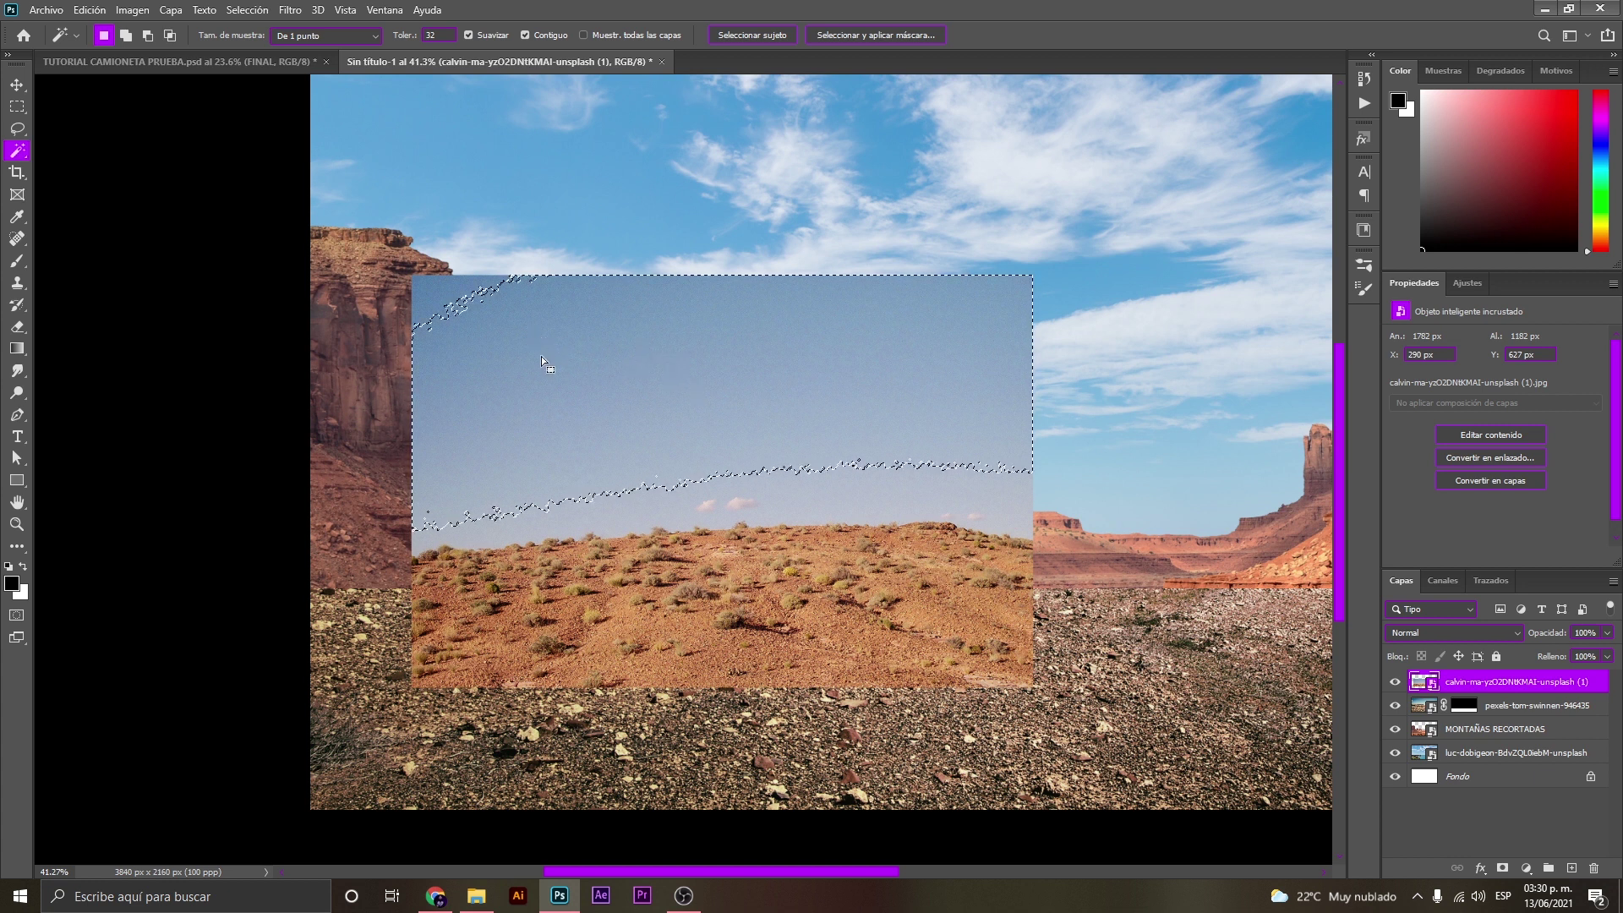
{"action": "left_click", "coordinate": [862, 489]}
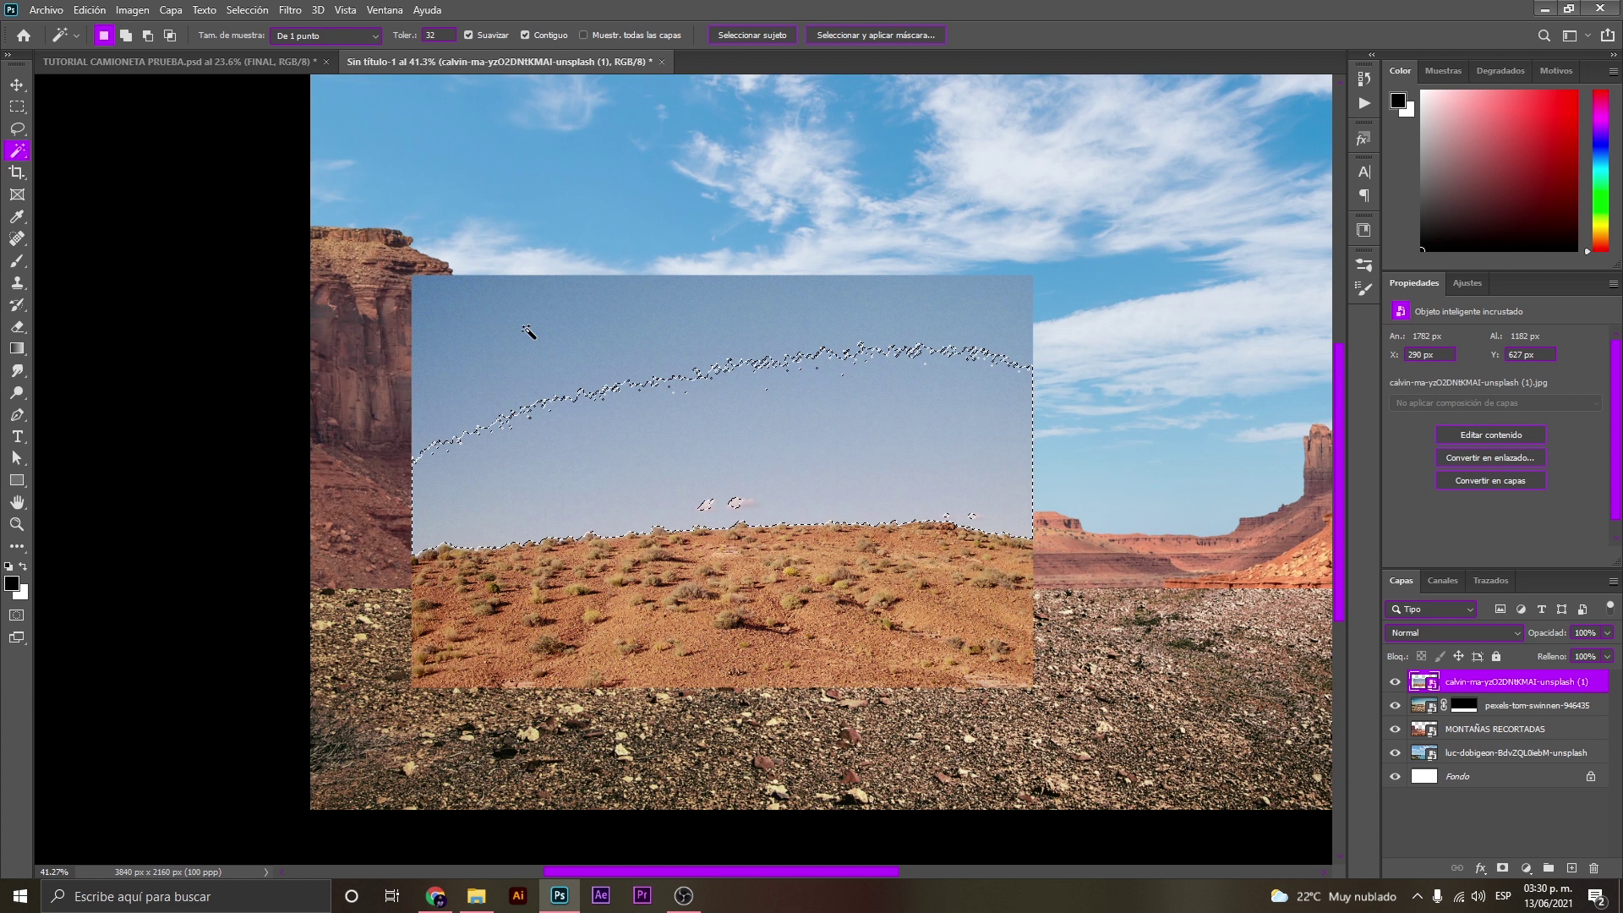
{"action": "key", "text": "shift"}
{"action": "left_click", "coordinate": [528, 333], "text": "shift"}
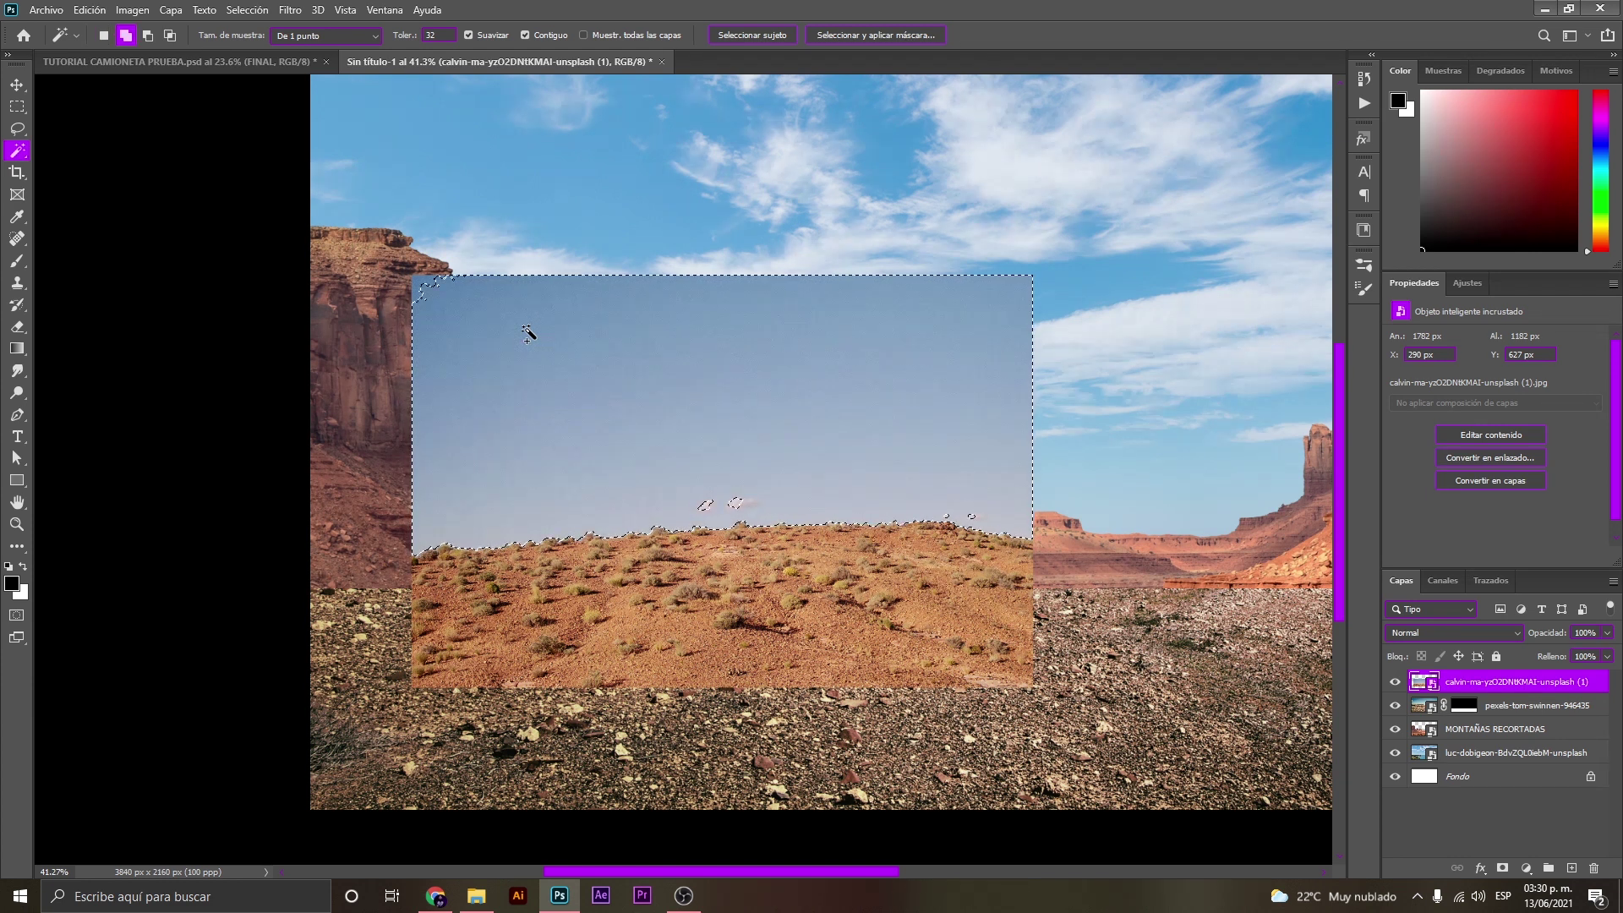
{"action": "left_click", "coordinate": [1503, 869]}
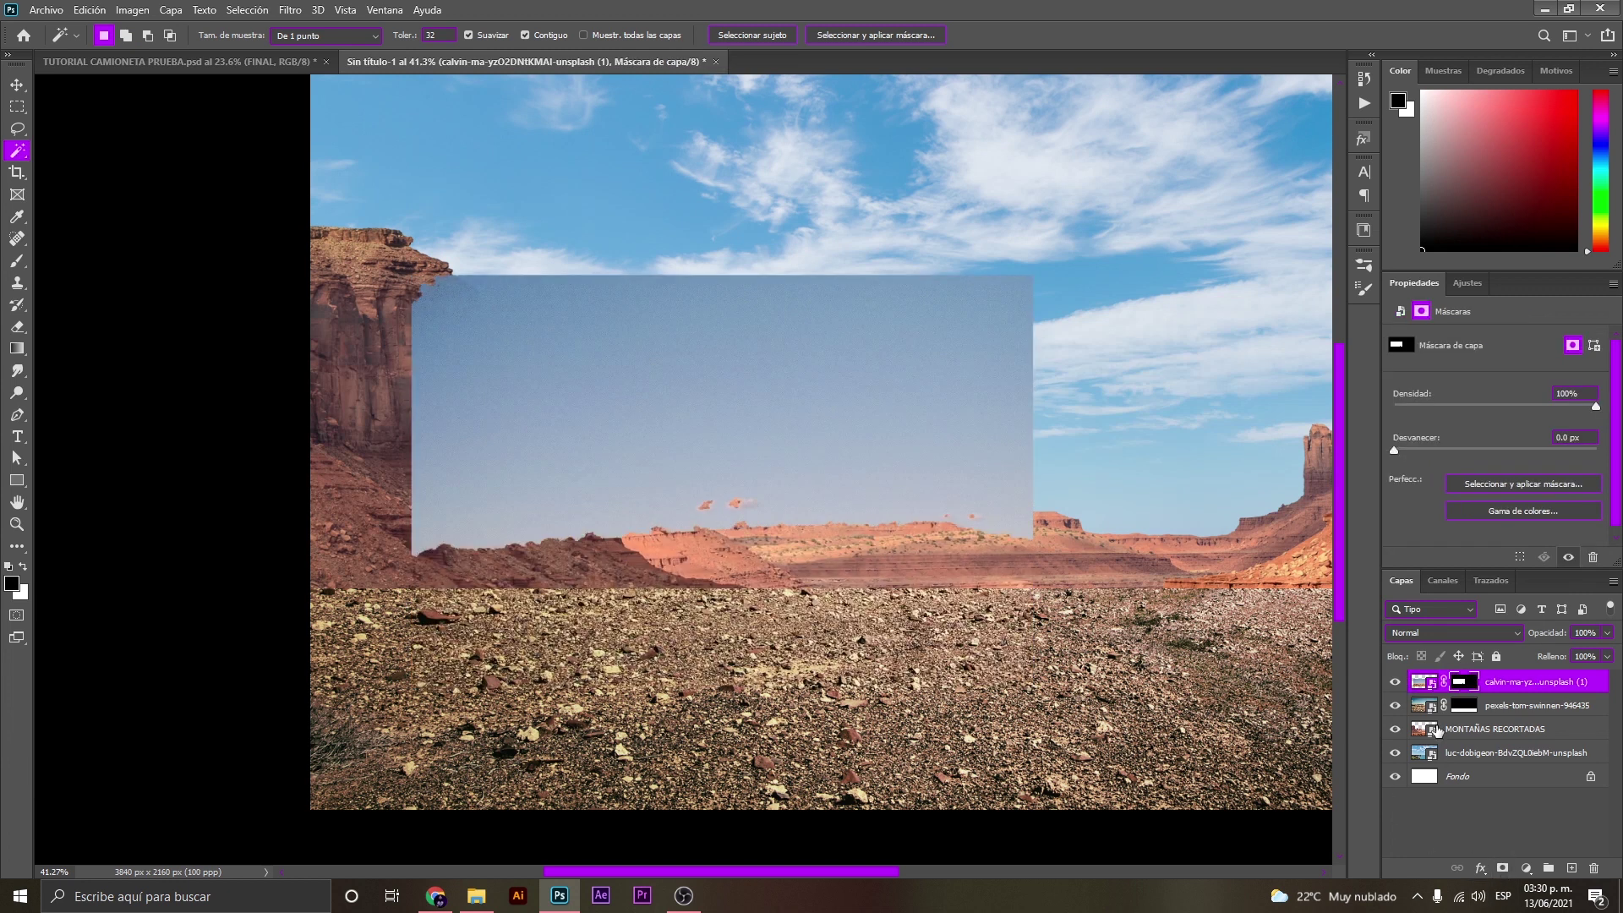
Invert the hill photo's mask to show only its ground, then inspect the mask edges zoomed in.
{"action": "key", "text": "ctrl+i"}
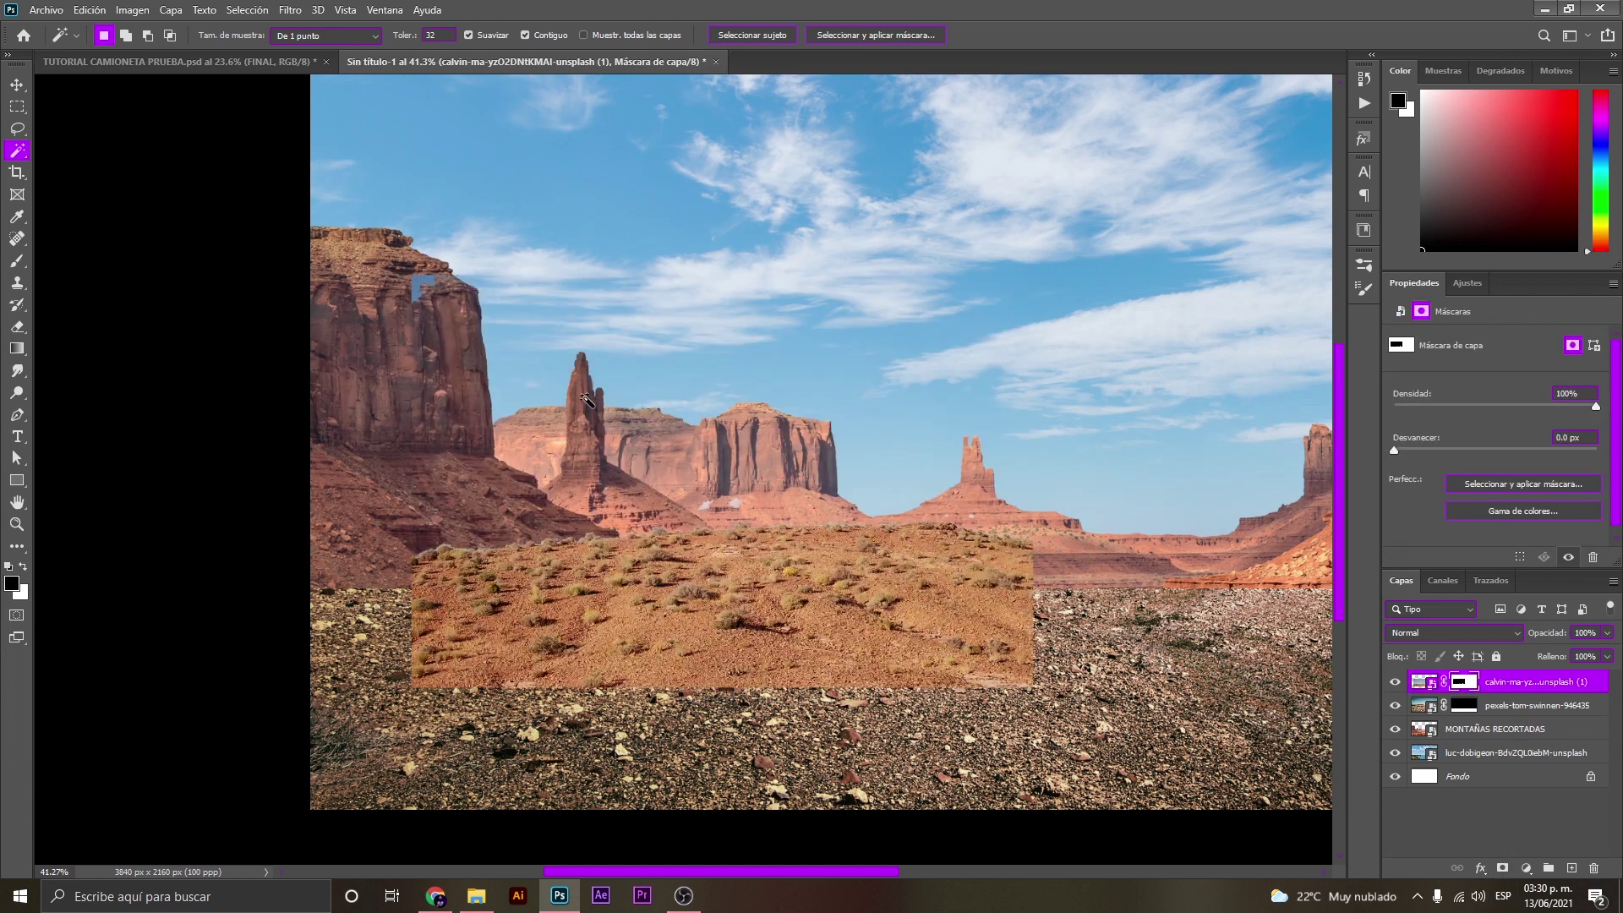
{"action": "scroll", "coordinate": [693, 592], "scroll_direction": "up", "scroll_amount": 3}
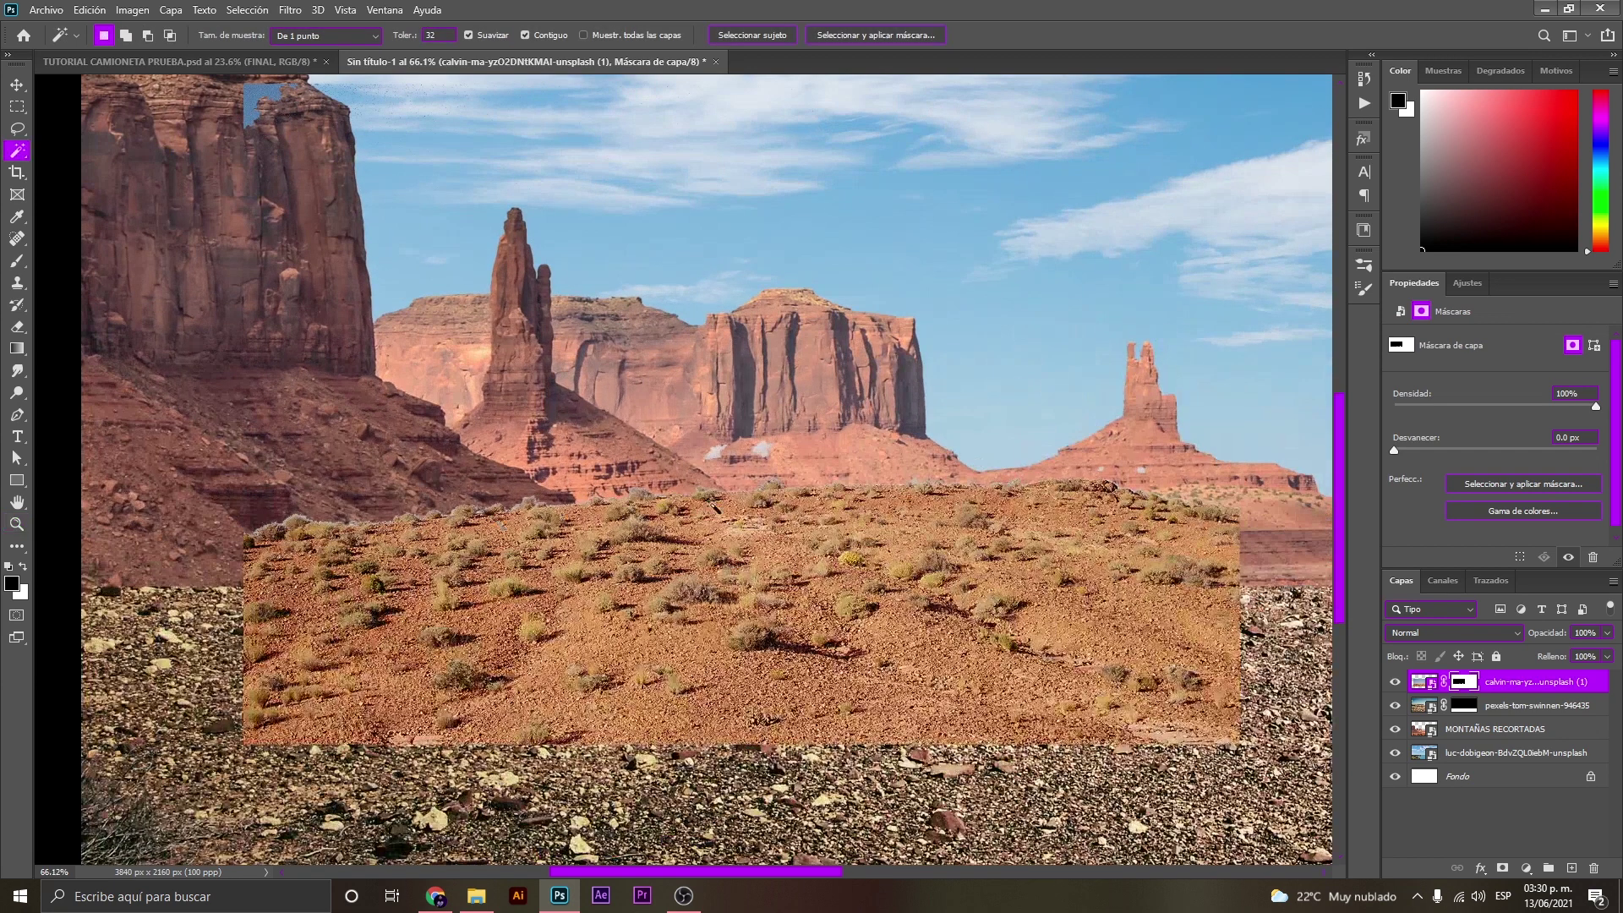
{"action": "key", "text": "z"}
{"action": "scroll", "coordinate": [690, 489], "scroll_direction": "down", "scroll_amount": 3}
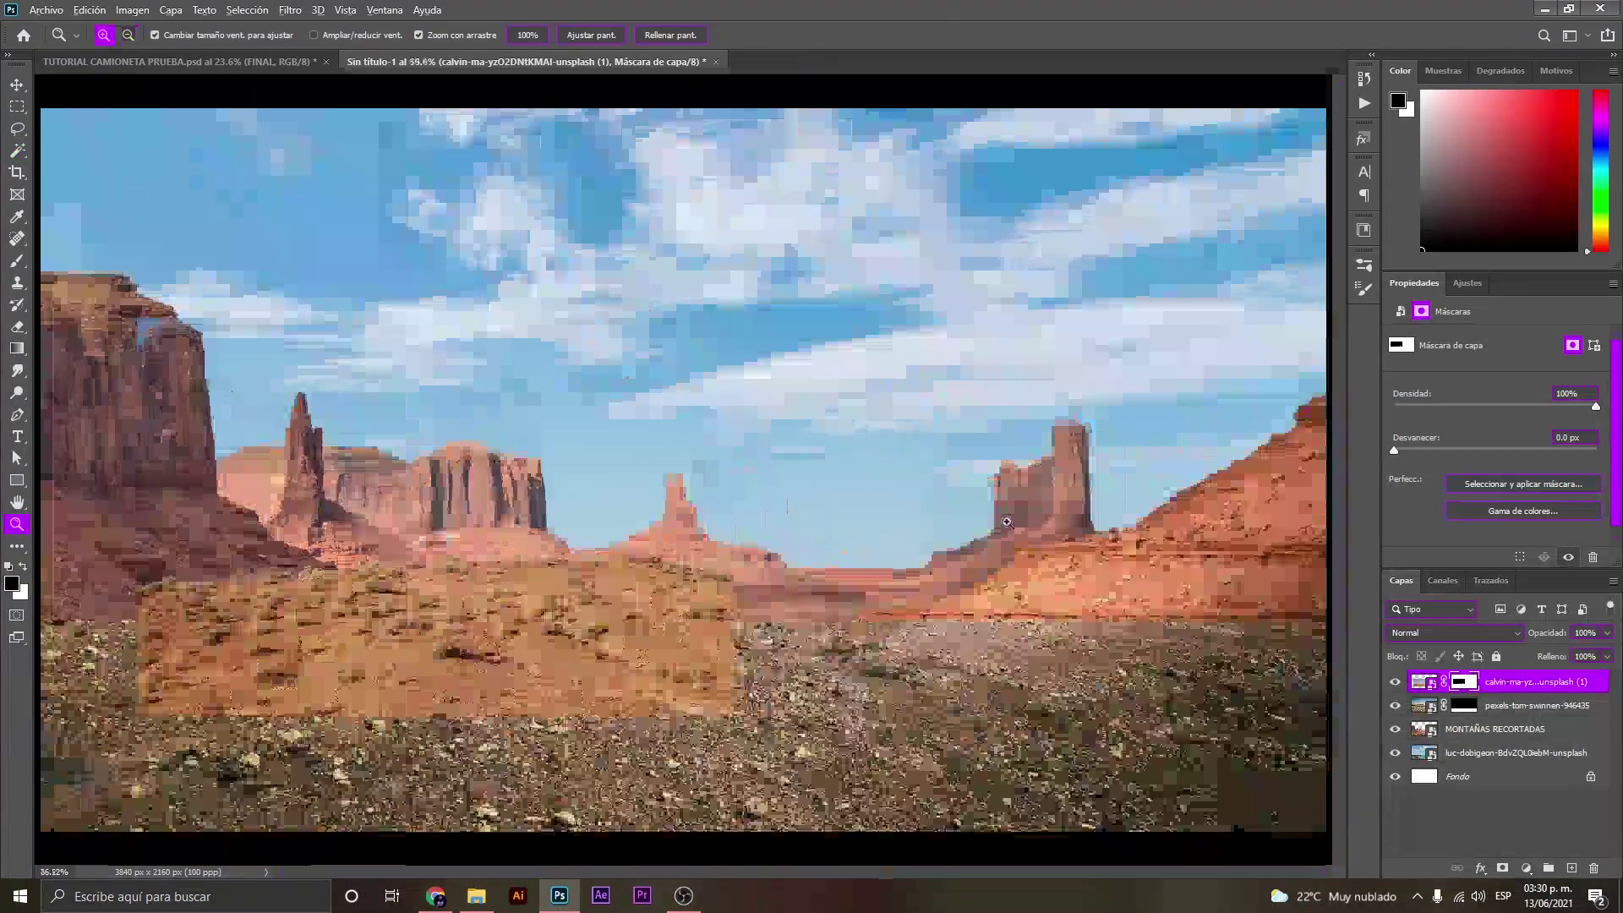
{"action": "scroll", "coordinate": [690, 489], "scroll_direction": "up", "scroll_amount": 3}
{"action": "scroll", "coordinate": [594, 532], "scroll_direction": "up", "scroll_amount": 3}
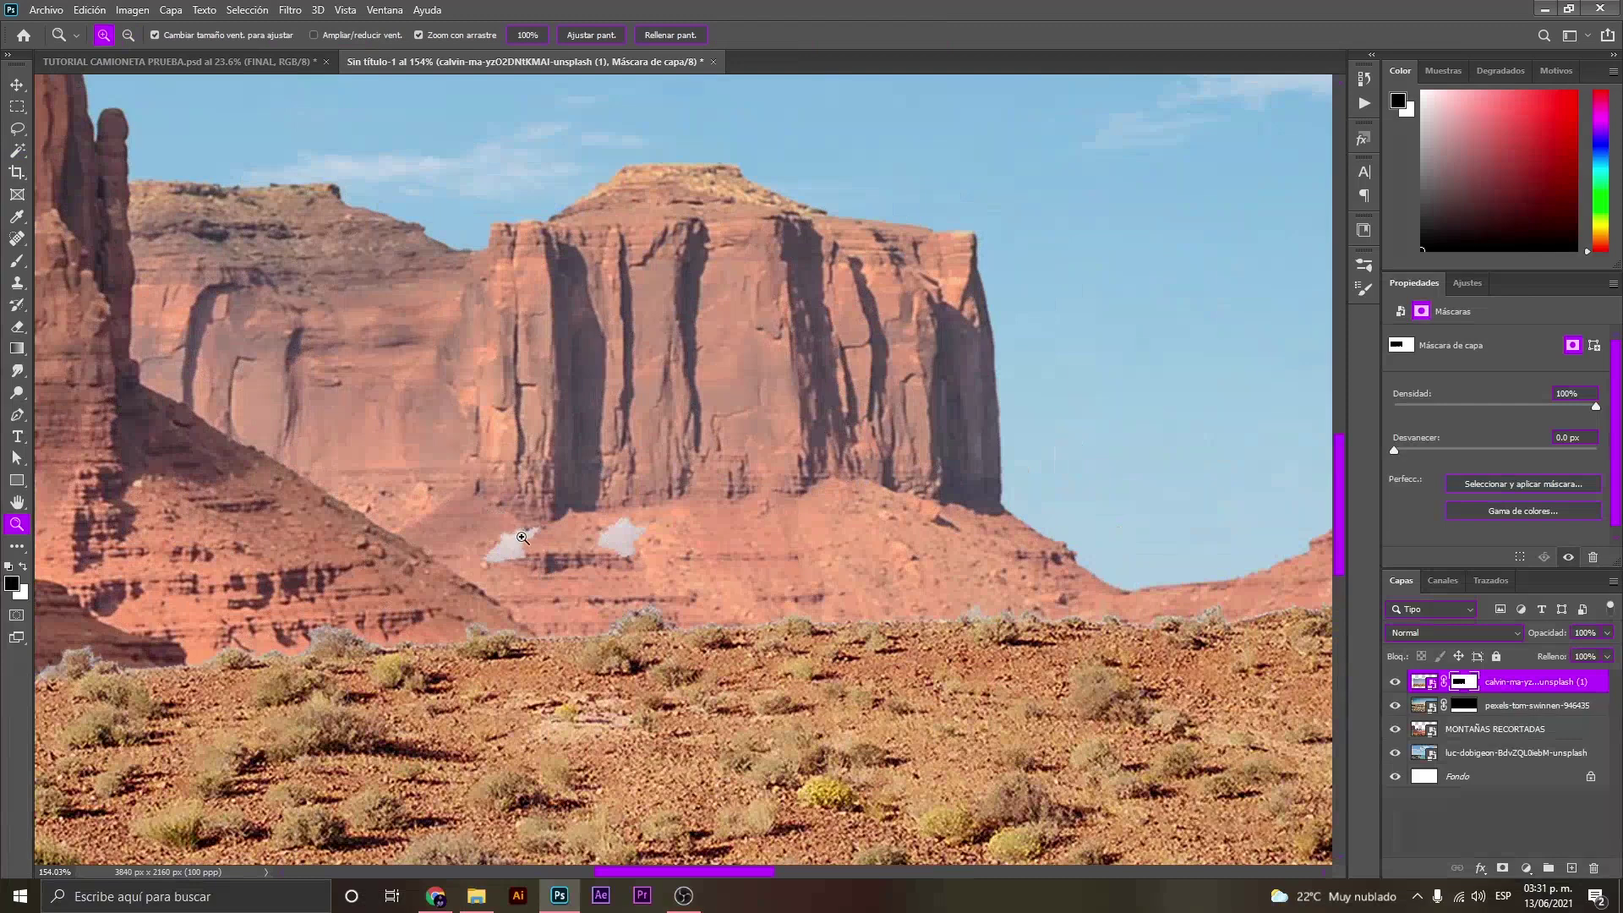
{"action": "scroll", "coordinate": [594, 532], "scroll_direction": "down", "scroll_amount": 5}
{"action": "scroll", "coordinate": [465, 355], "scroll_direction": "left", "scroll_amount": 3}
{"action": "scroll", "coordinate": [344, 183], "scroll_direction": "left", "scroll_amount": 3}
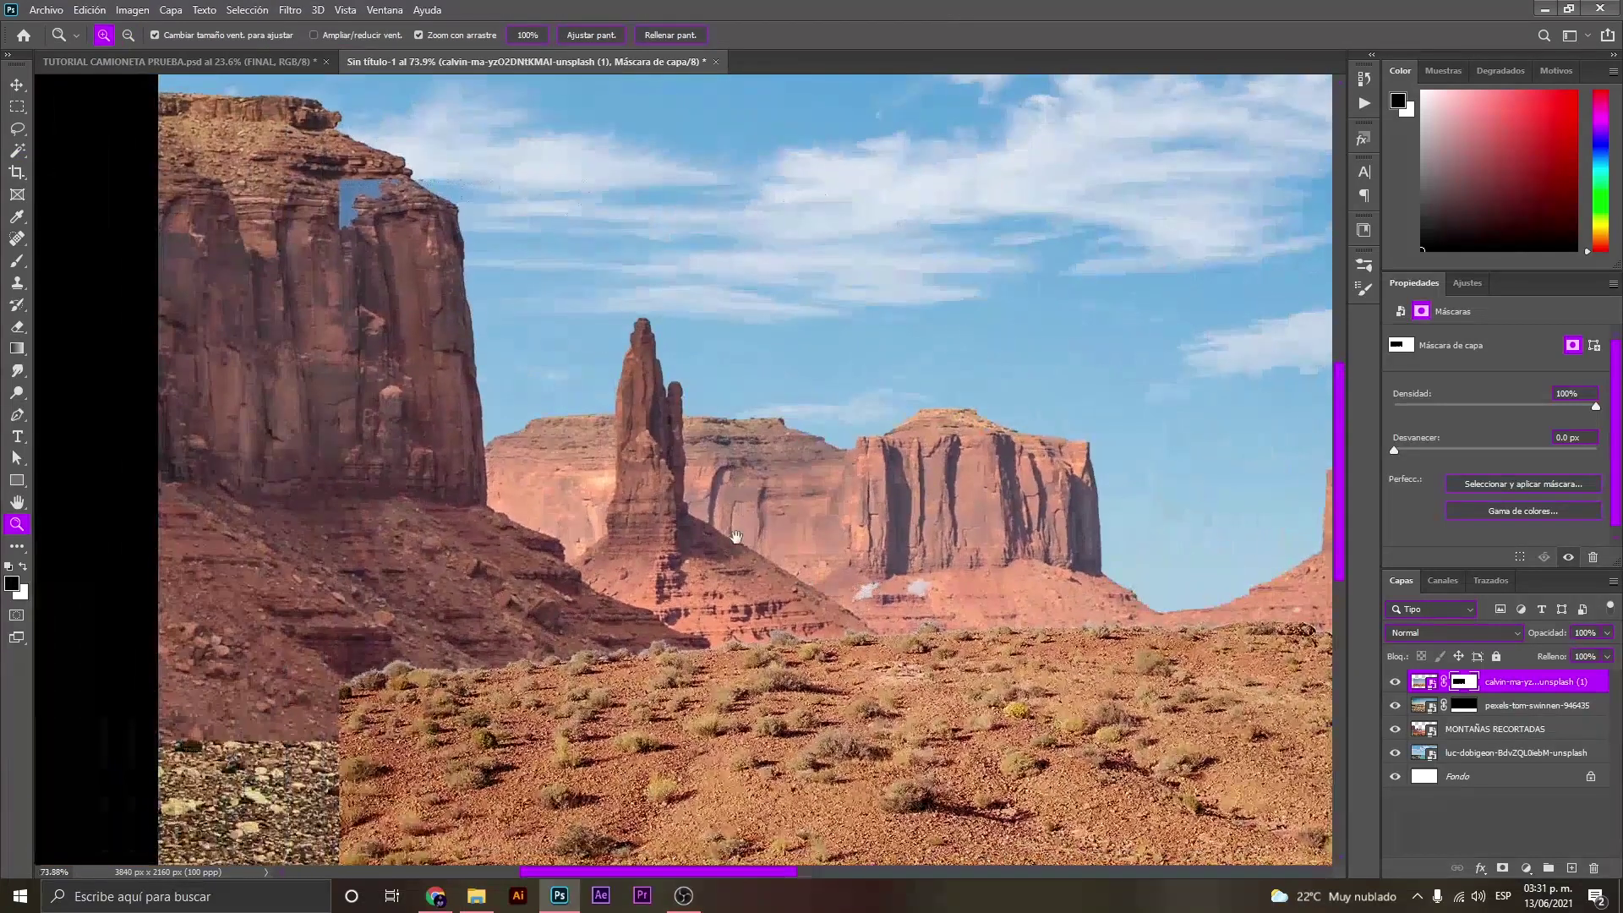
{"action": "scroll", "coordinate": [344, 183], "scroll_direction": "up", "scroll_amount": 1}
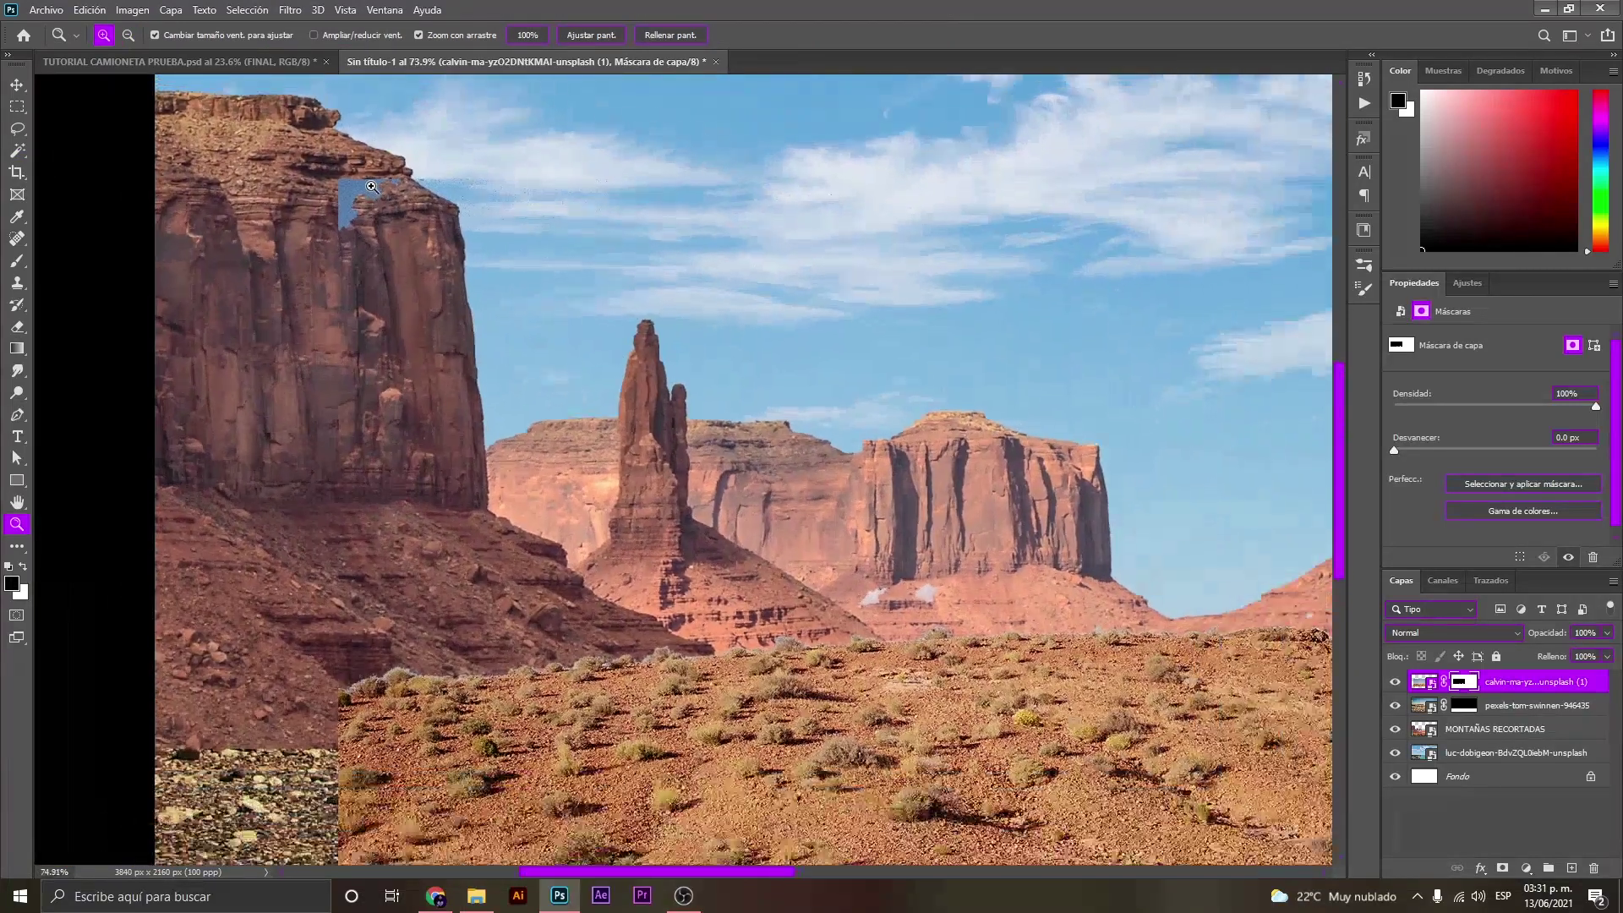
{"action": "scroll", "coordinate": [859, 435], "scroll_direction": "left", "scroll_amount": 2}
{"action": "scroll", "coordinate": [859, 435], "scroll_direction": "down", "scroll_amount": 2}
{"action": "scroll", "coordinate": [786, 525], "scroll_direction": "right", "scroll_amount": 3}
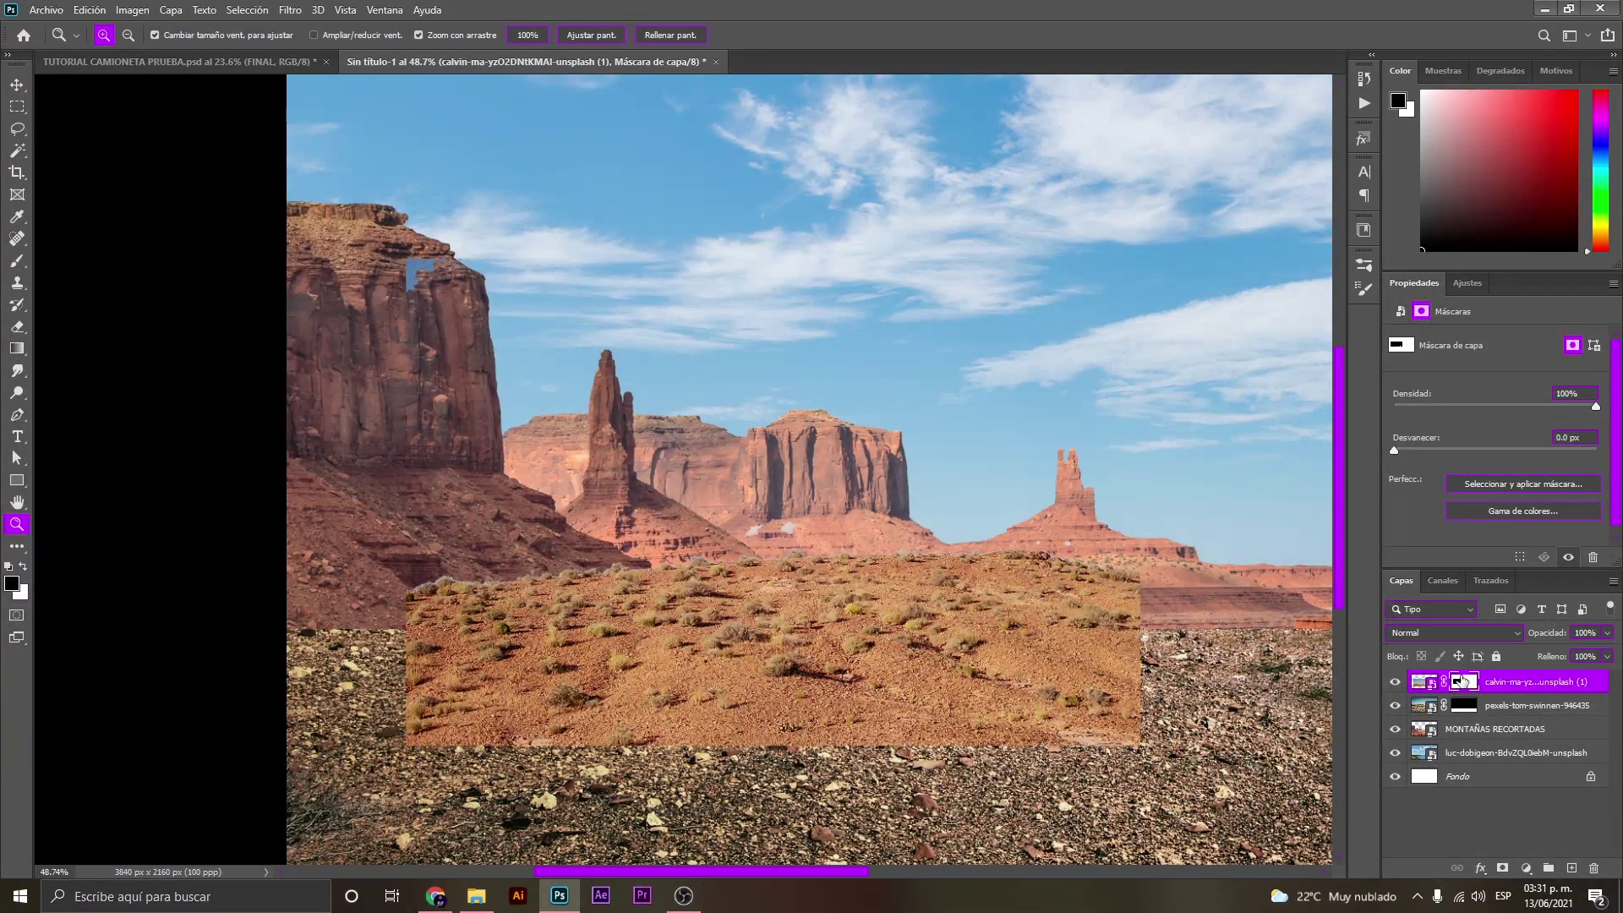
{"action": "key", "text": "b"}
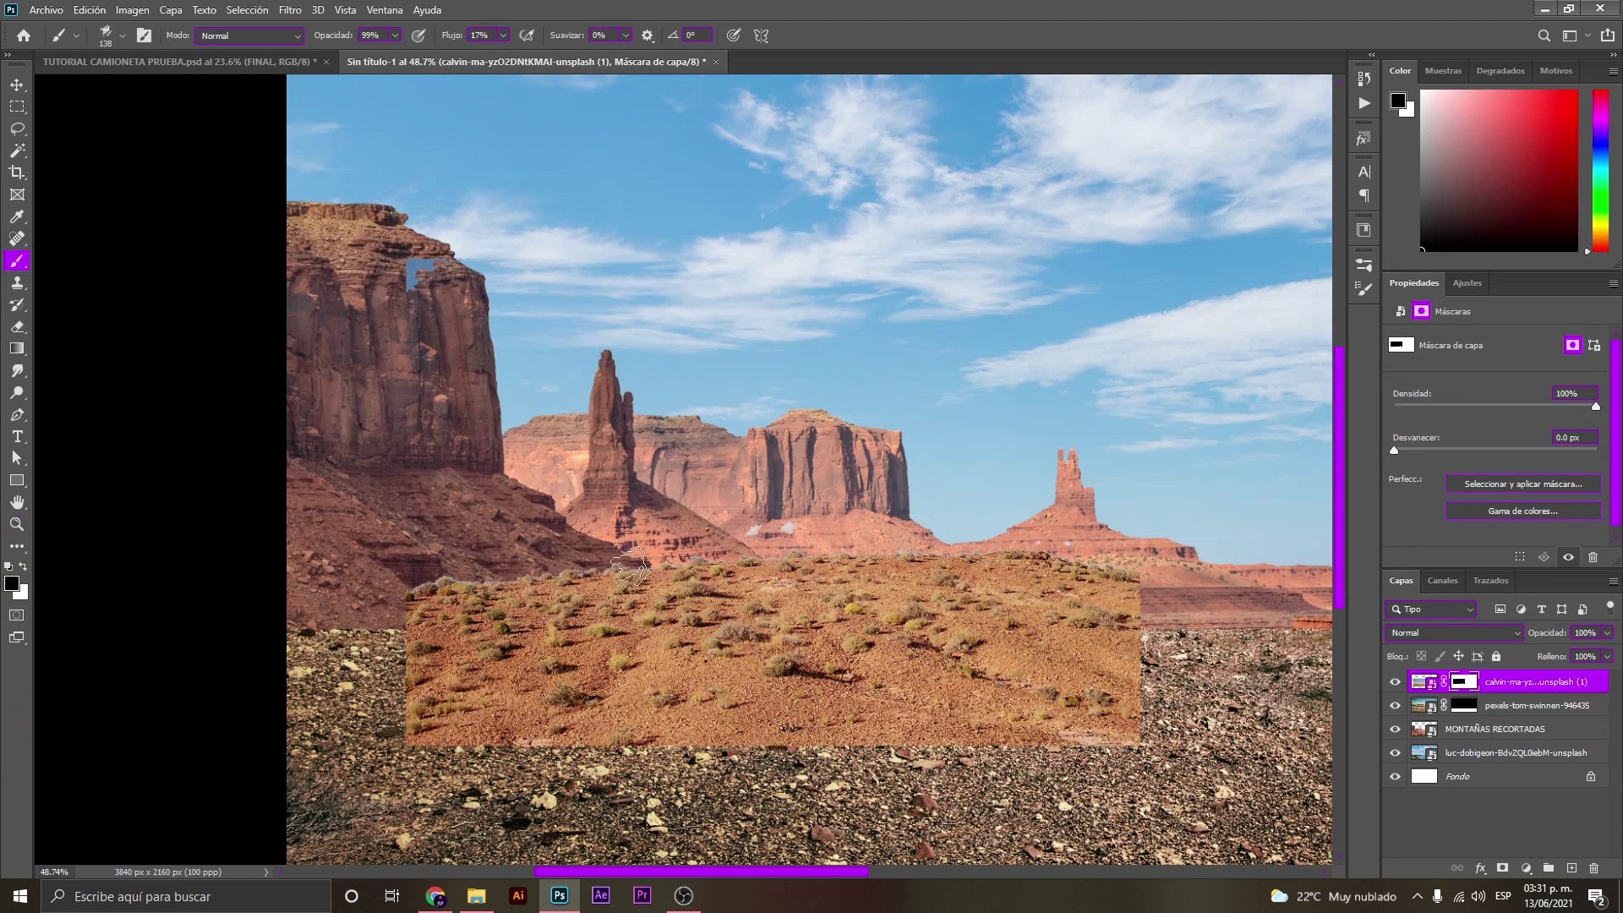
Set the brush to 100% opacity and 100% flow.
{"action": "left_click", "coordinate": [120, 36]}
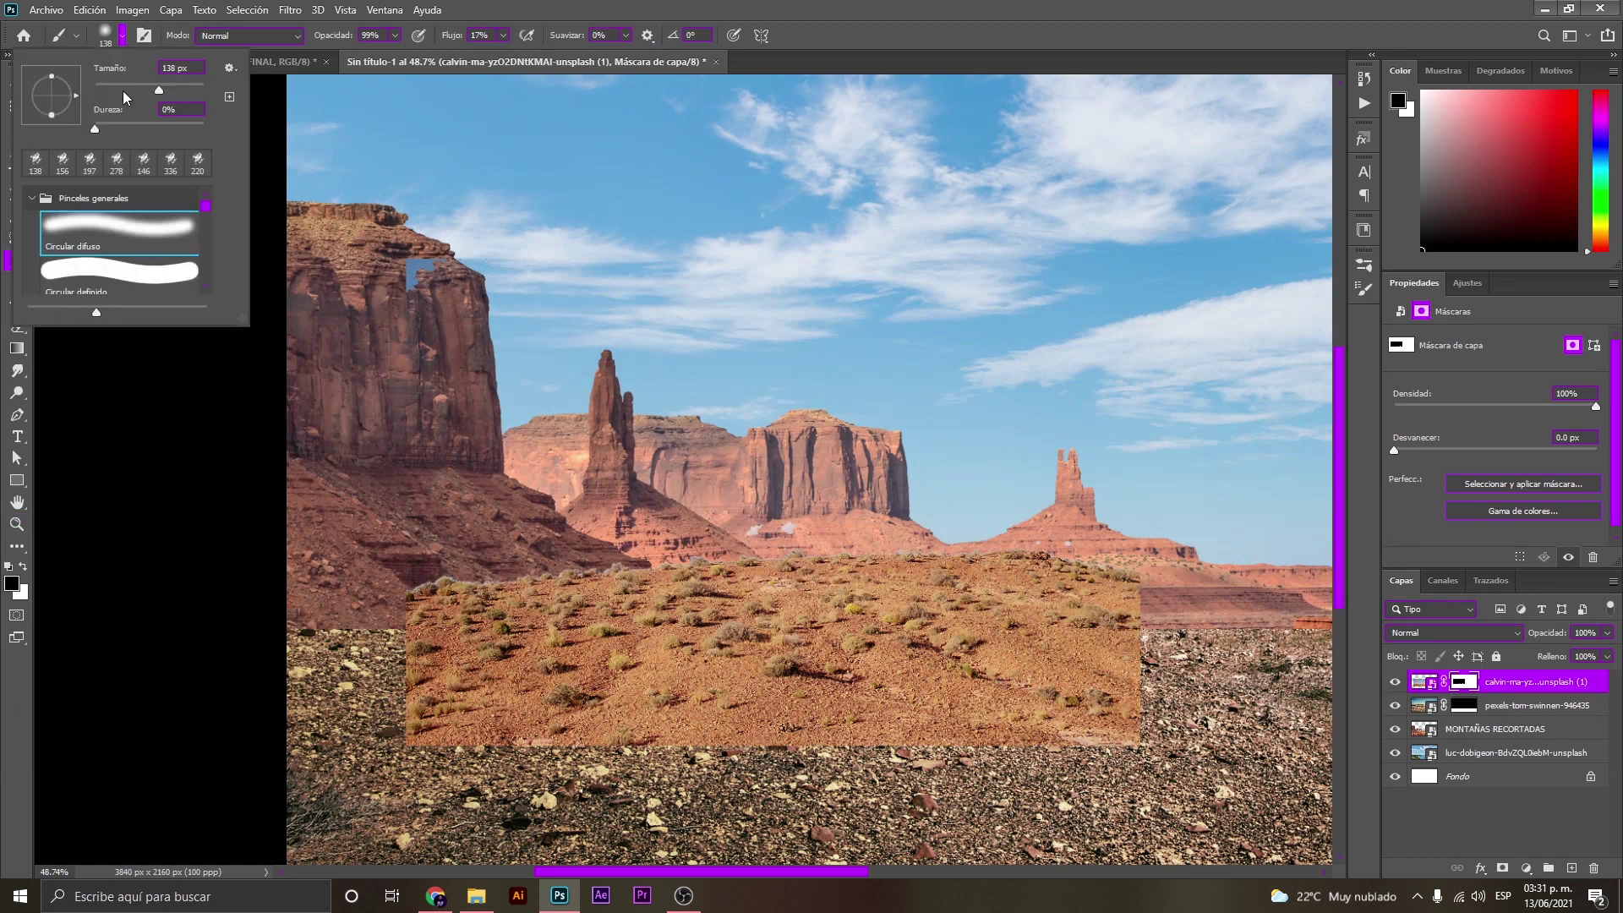
{"action": "left_click", "coordinate": [126, 37]}
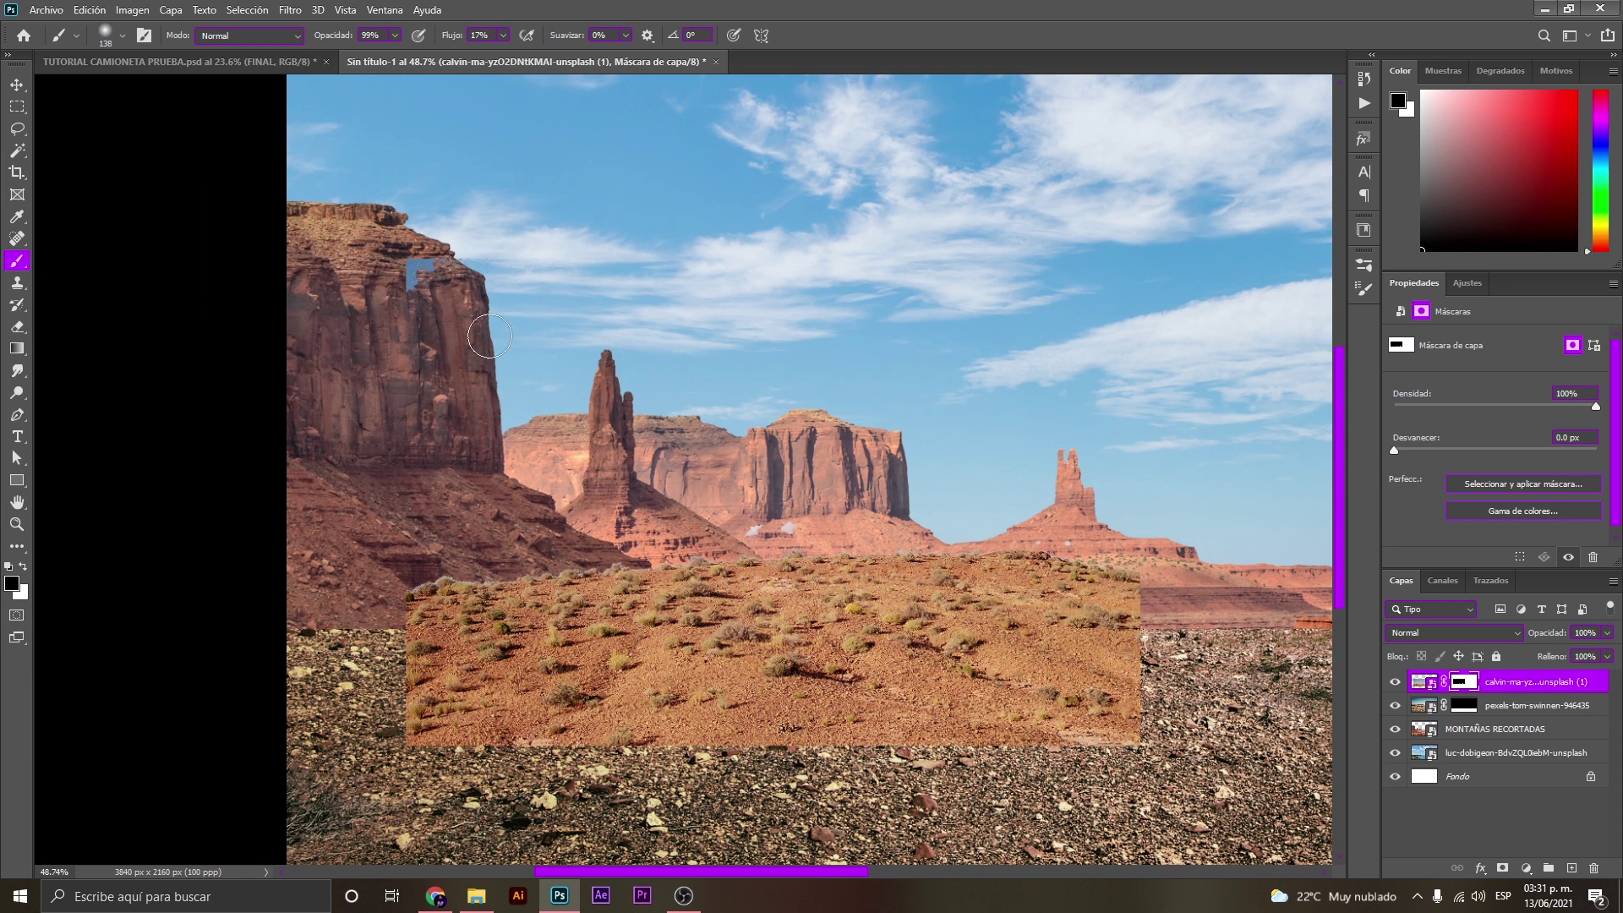
{"action": "left_click_drag", "start_coordinate": [505, 40], "coordinate": [520, 85]}
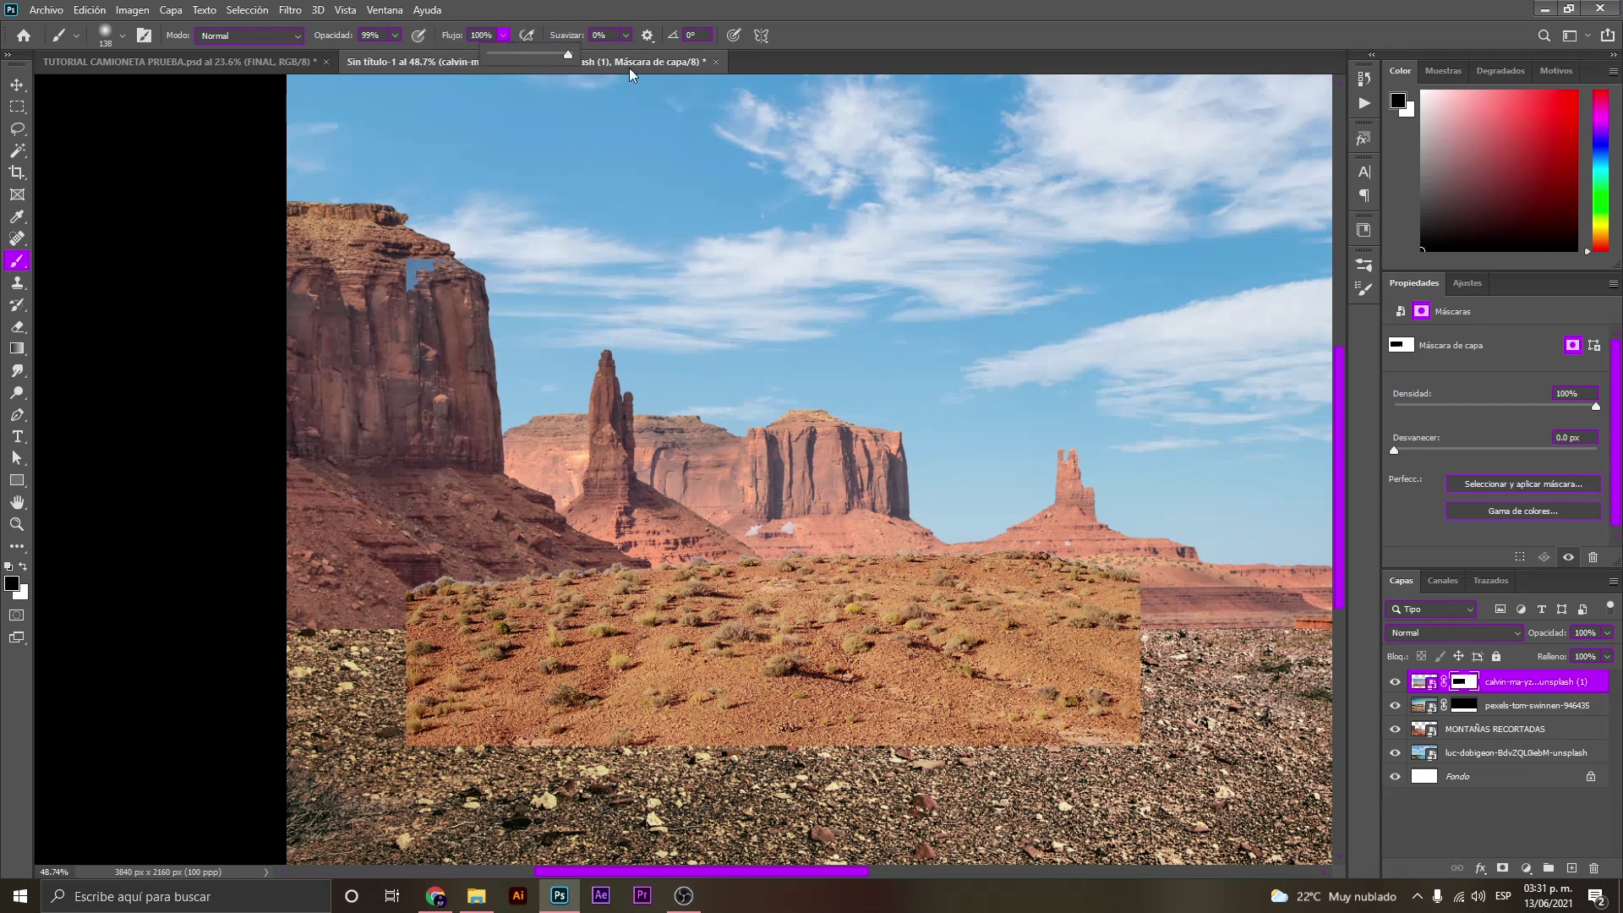
{"action": "left_click_drag", "start_coordinate": [395, 38], "coordinate": [530, 84]}
Paint black over the blue gap at the buttes' base and the white specks along the horizon.
{"action": "left_click_drag", "start_coordinate": [375, 264], "coordinate": [444, 316]}
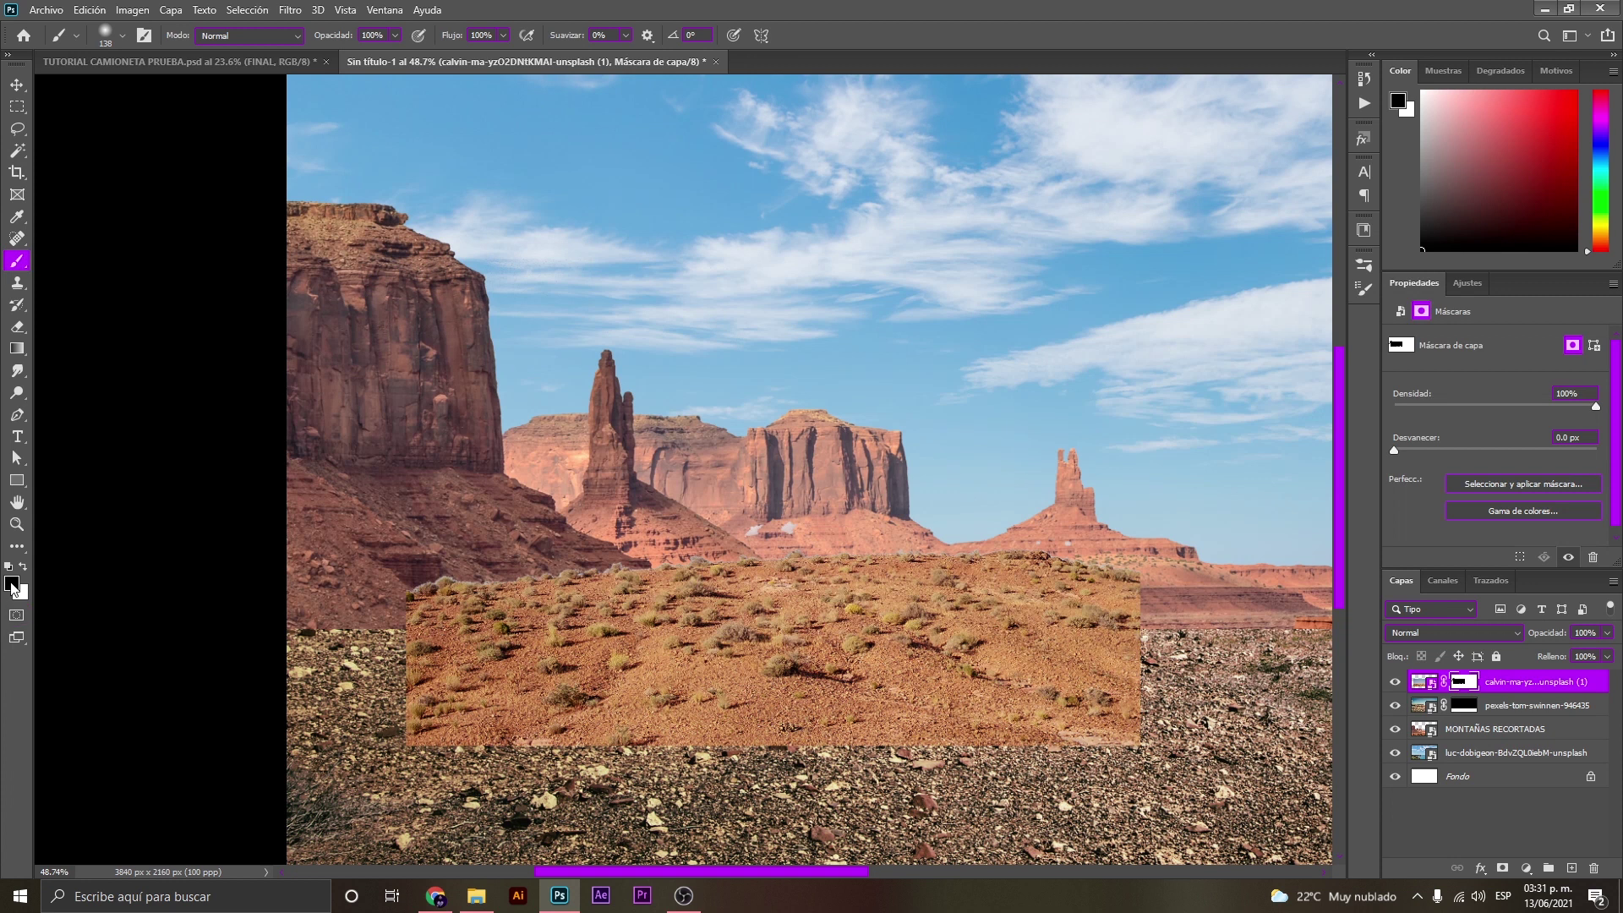
{"action": "key", "text": "z"}
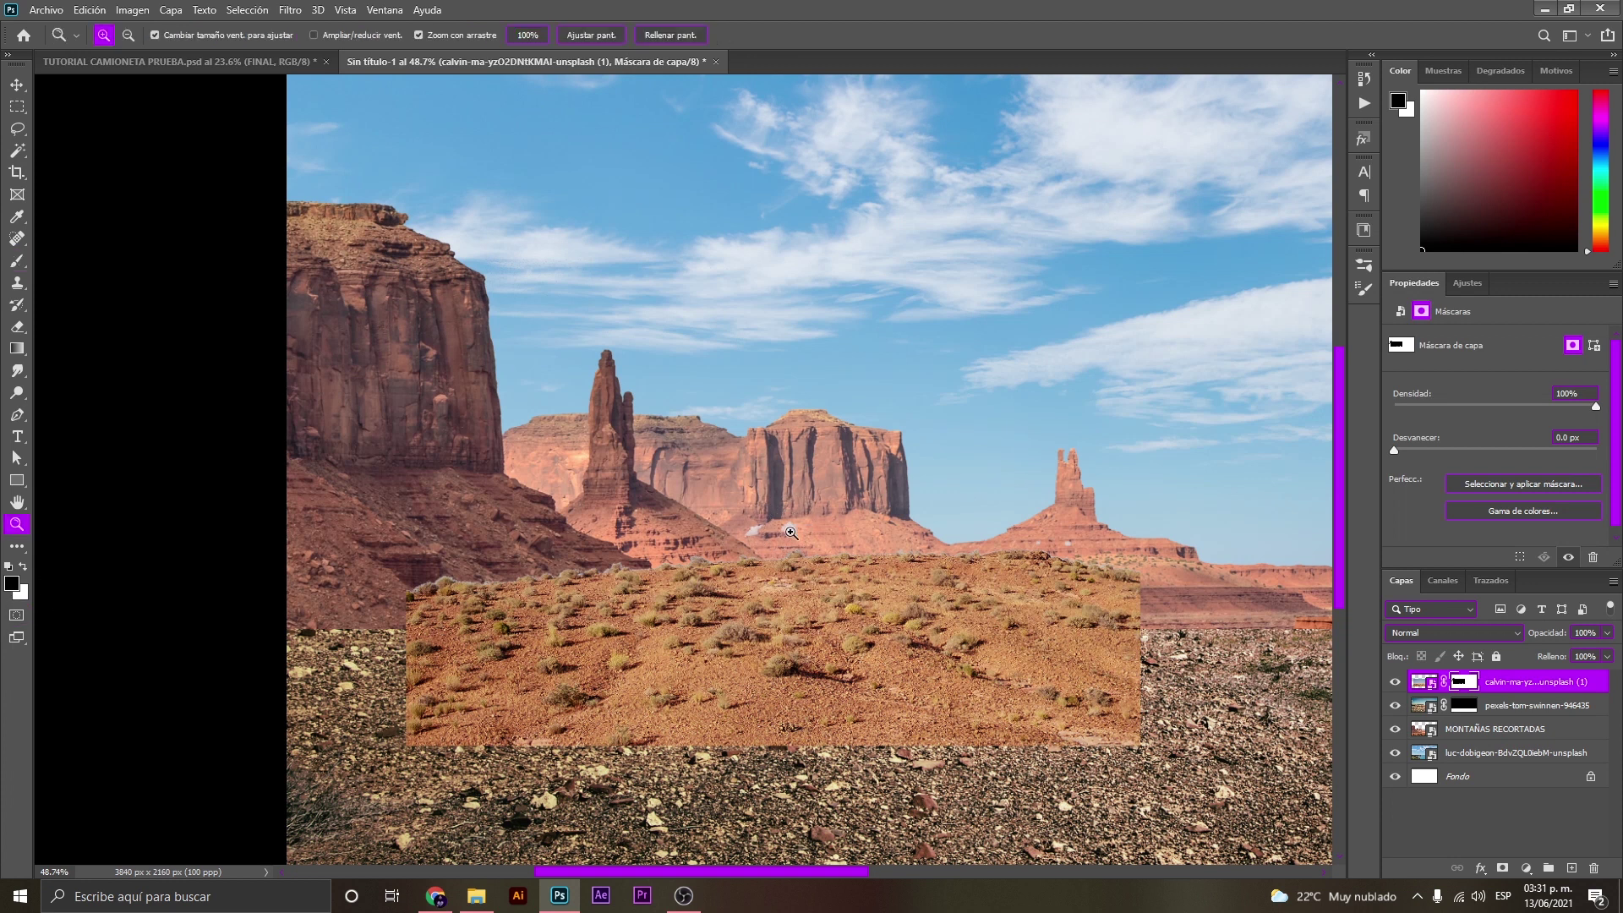
{"action": "left_click_drag", "start_coordinate": [790, 532], "coordinate": [815, 530]}
{"action": "key", "text": "b"}
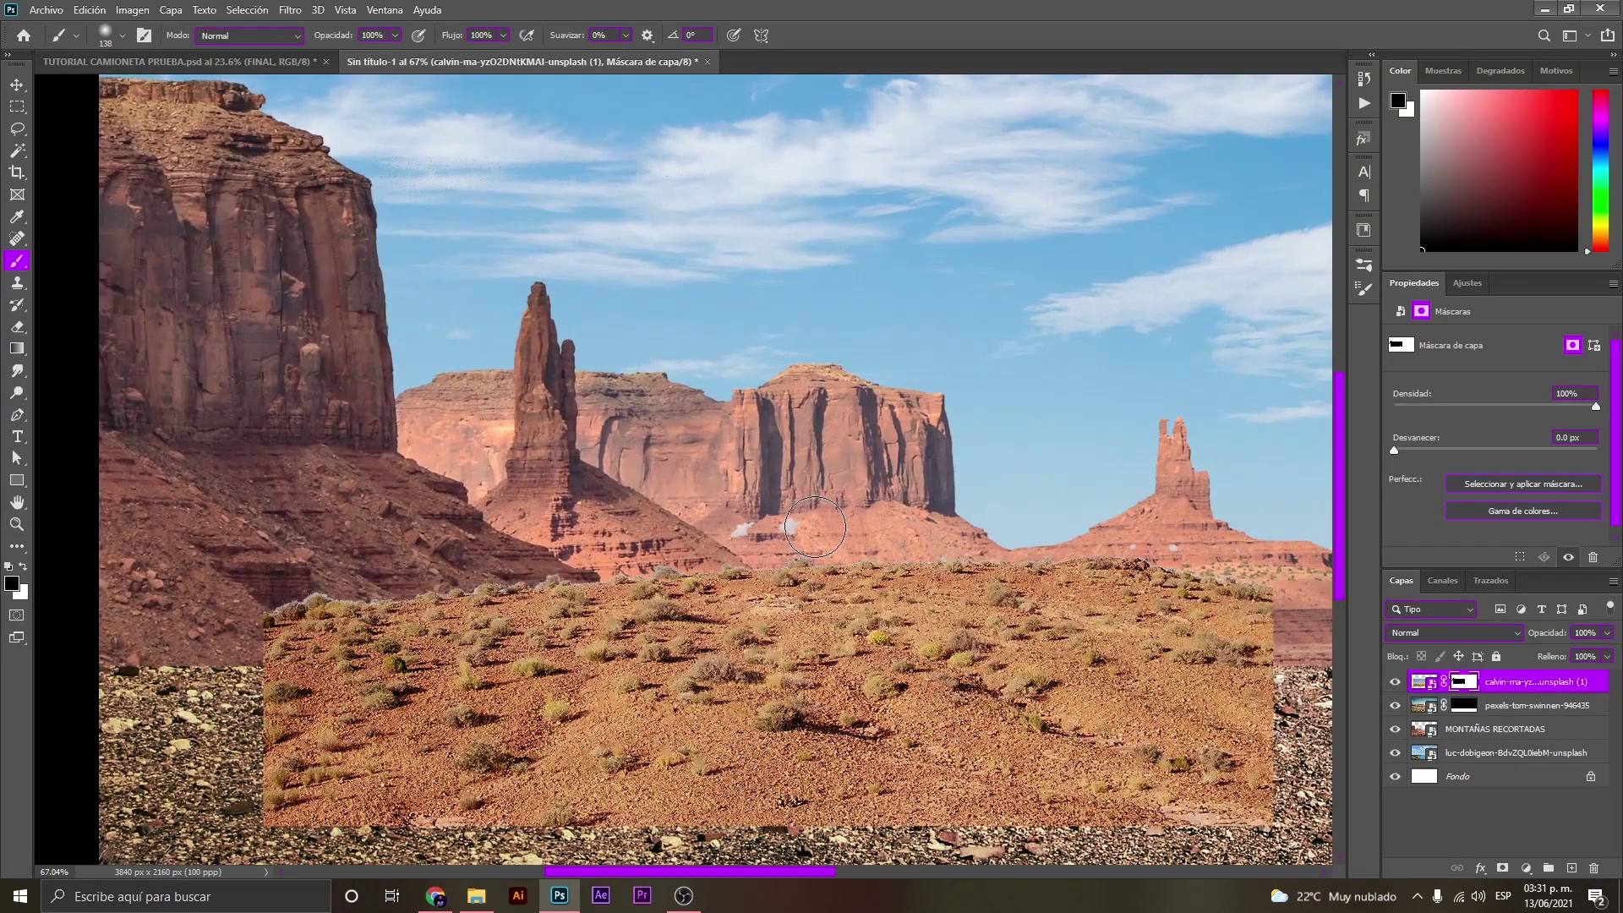
{"action": "left_click_drag", "start_coordinate": [803, 522], "coordinate": [773, 521]}
Inspect the patch's top edge up close, then return to a view of the desert patch.
{"action": "key", "text": "z"}
{"action": "left_click_drag", "start_coordinate": [1250, 496], "coordinate": [1319, 495]}
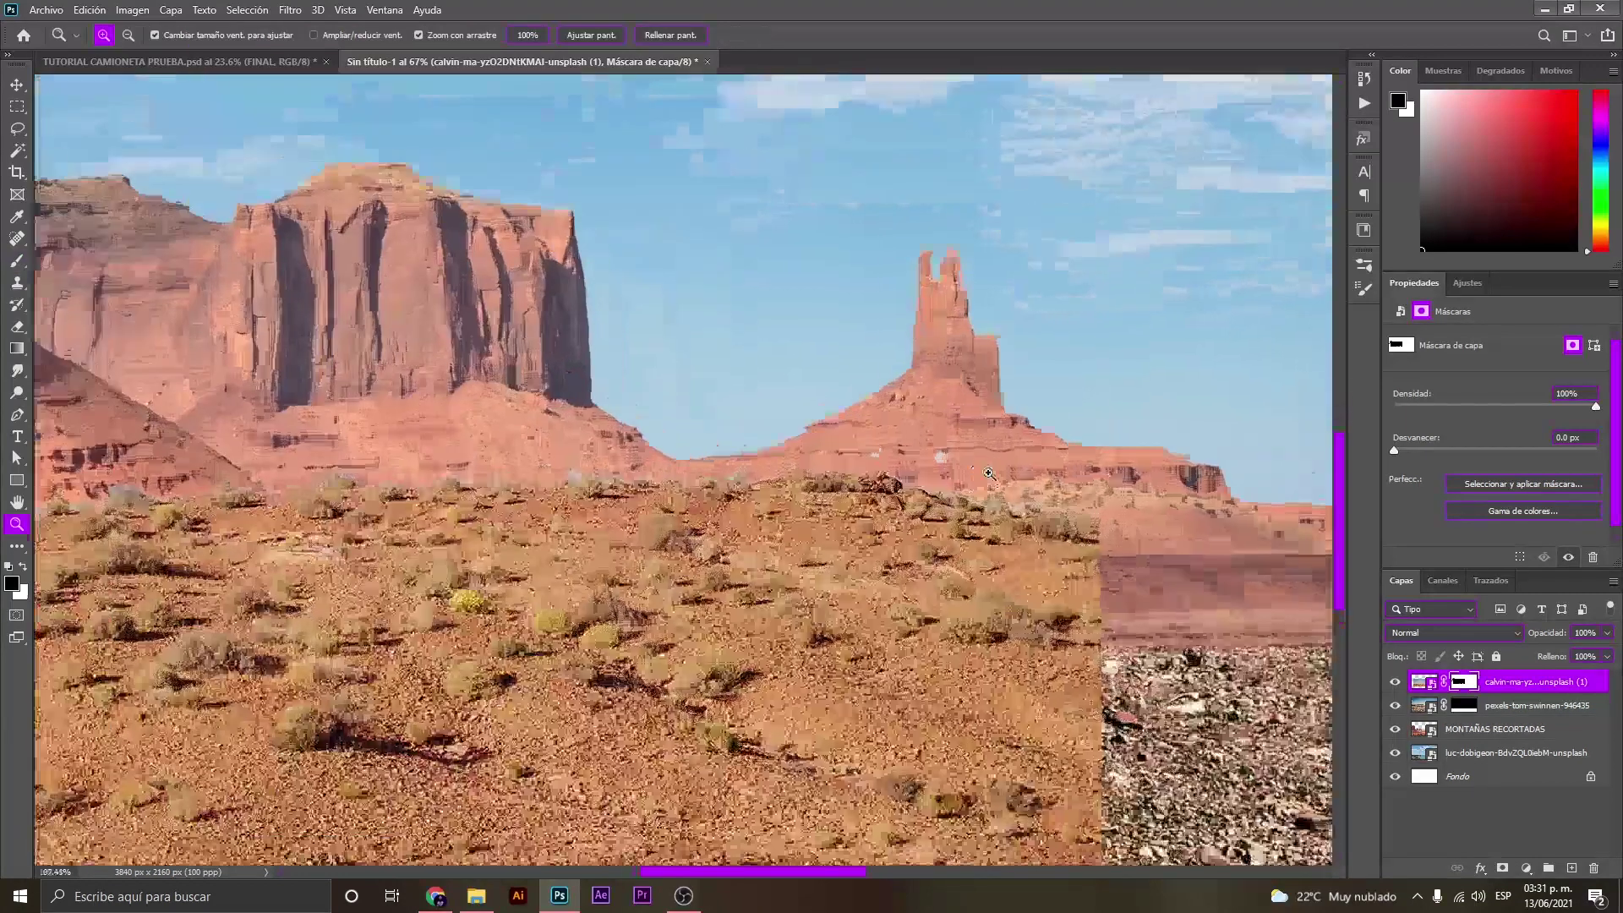
{"action": "left_click_drag", "start_coordinate": [989, 474], "coordinate": [1010, 474]}
{"action": "key", "text": "b"}
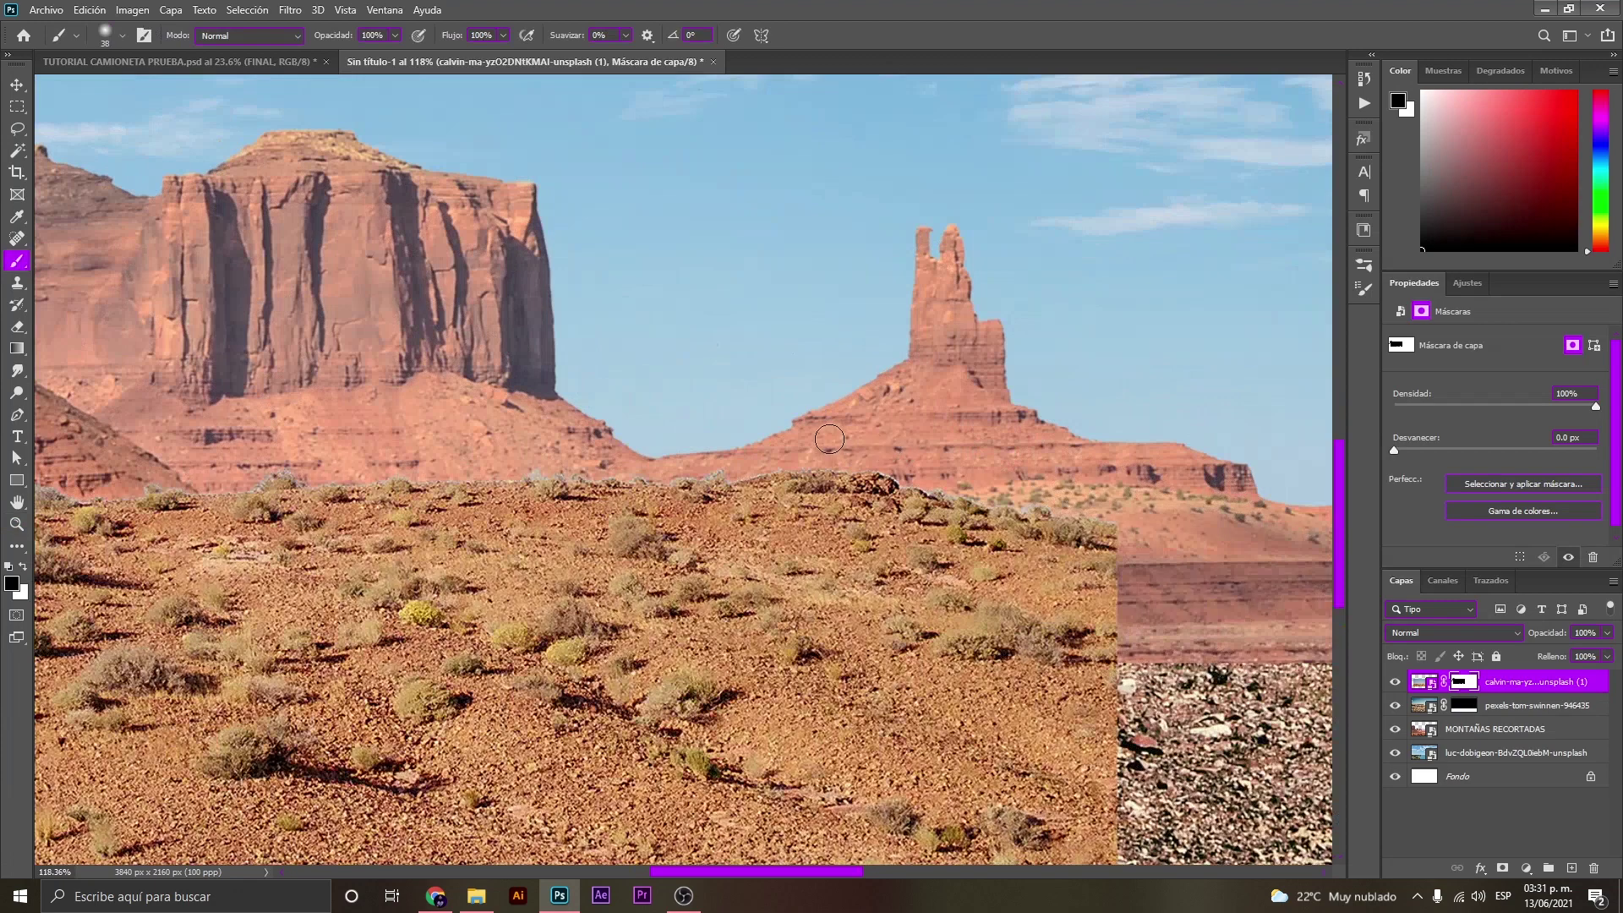
{"action": "key", "text": "z"}
{"action": "left_click_drag", "start_coordinate": [792, 426], "coordinate": [602, 426]}
{"action": "mouse_move", "coordinate": [212, 533]}
{"action": "left_mouse_down"}
{"action": "mouse_move", "coordinate": [372, 535]}
{"action": "mouse_move", "coordinate": [330, 525]}
{"action": "left_mouse_up"}
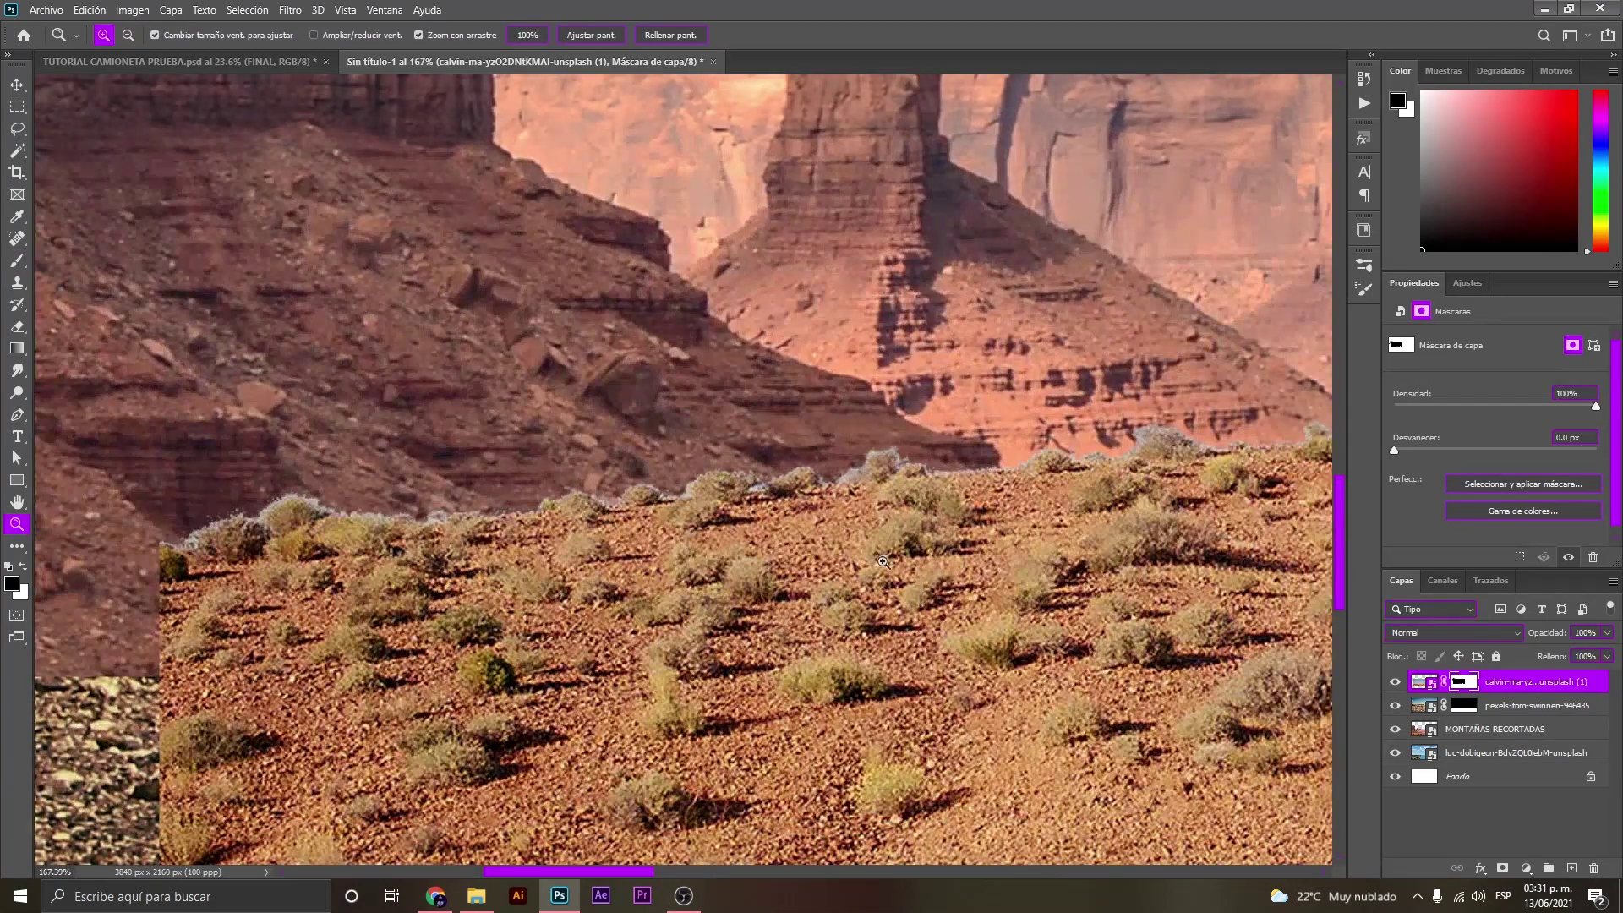
{"action": "left_click_drag", "start_coordinate": [995, 536], "coordinate": [602, 587]}
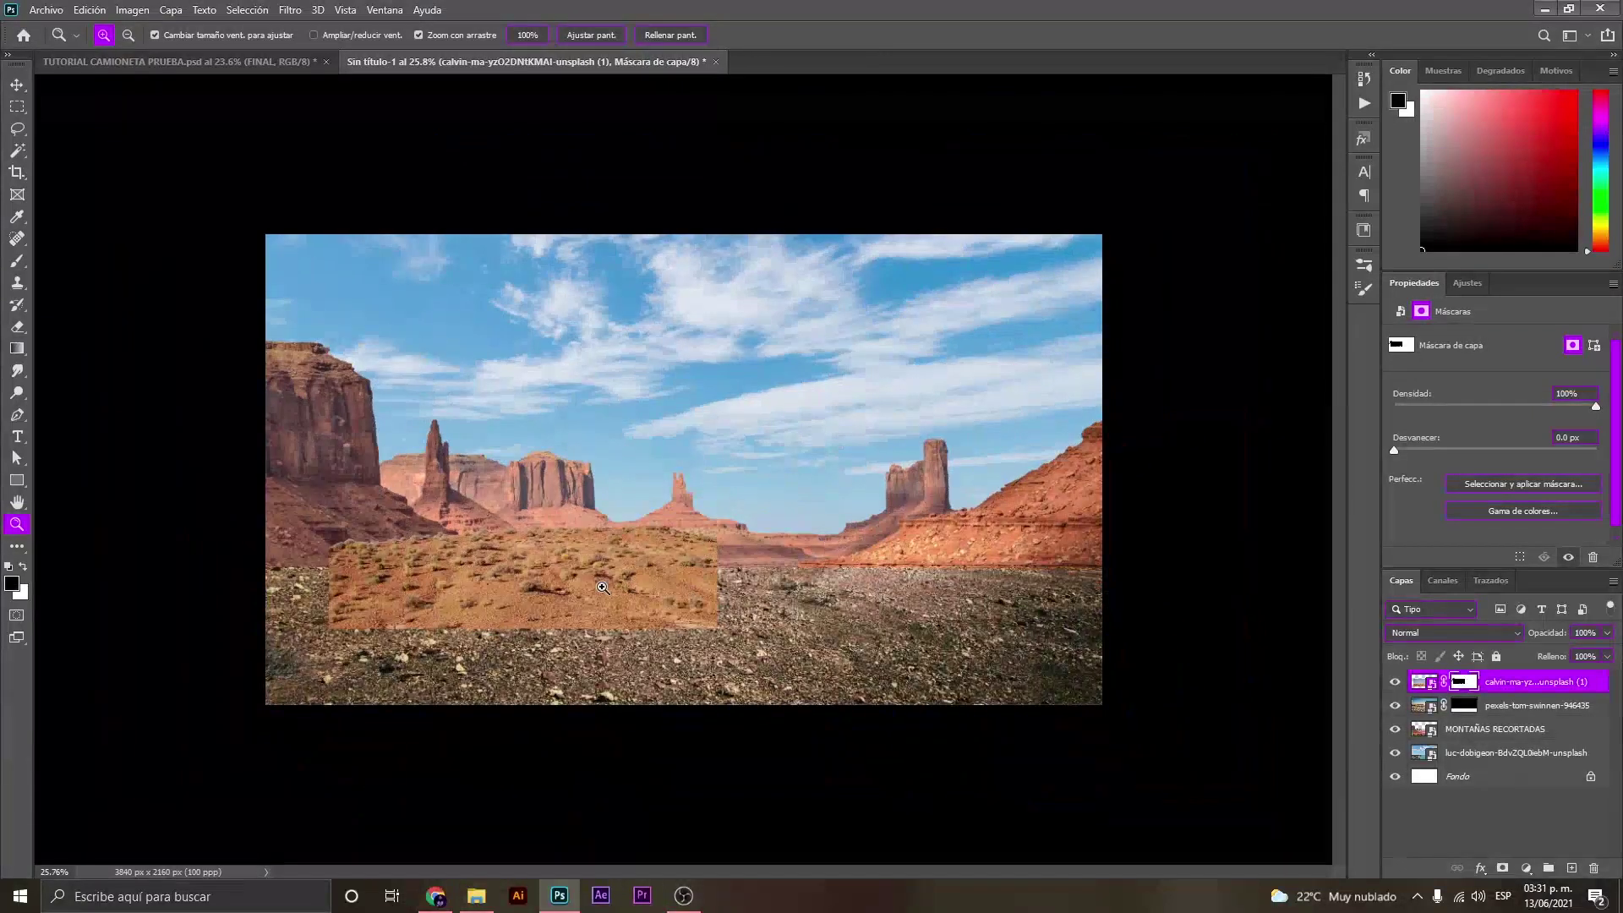
{"action": "mouse_move", "coordinate": [603, 587]}
{"action": "left_mouse_down"}
{"action": "mouse_move", "coordinate": [767, 489]}
{"action": "mouse_move", "coordinate": [771, 434]}
{"action": "left_mouse_up"}
{"action": "key", "text": "b"}
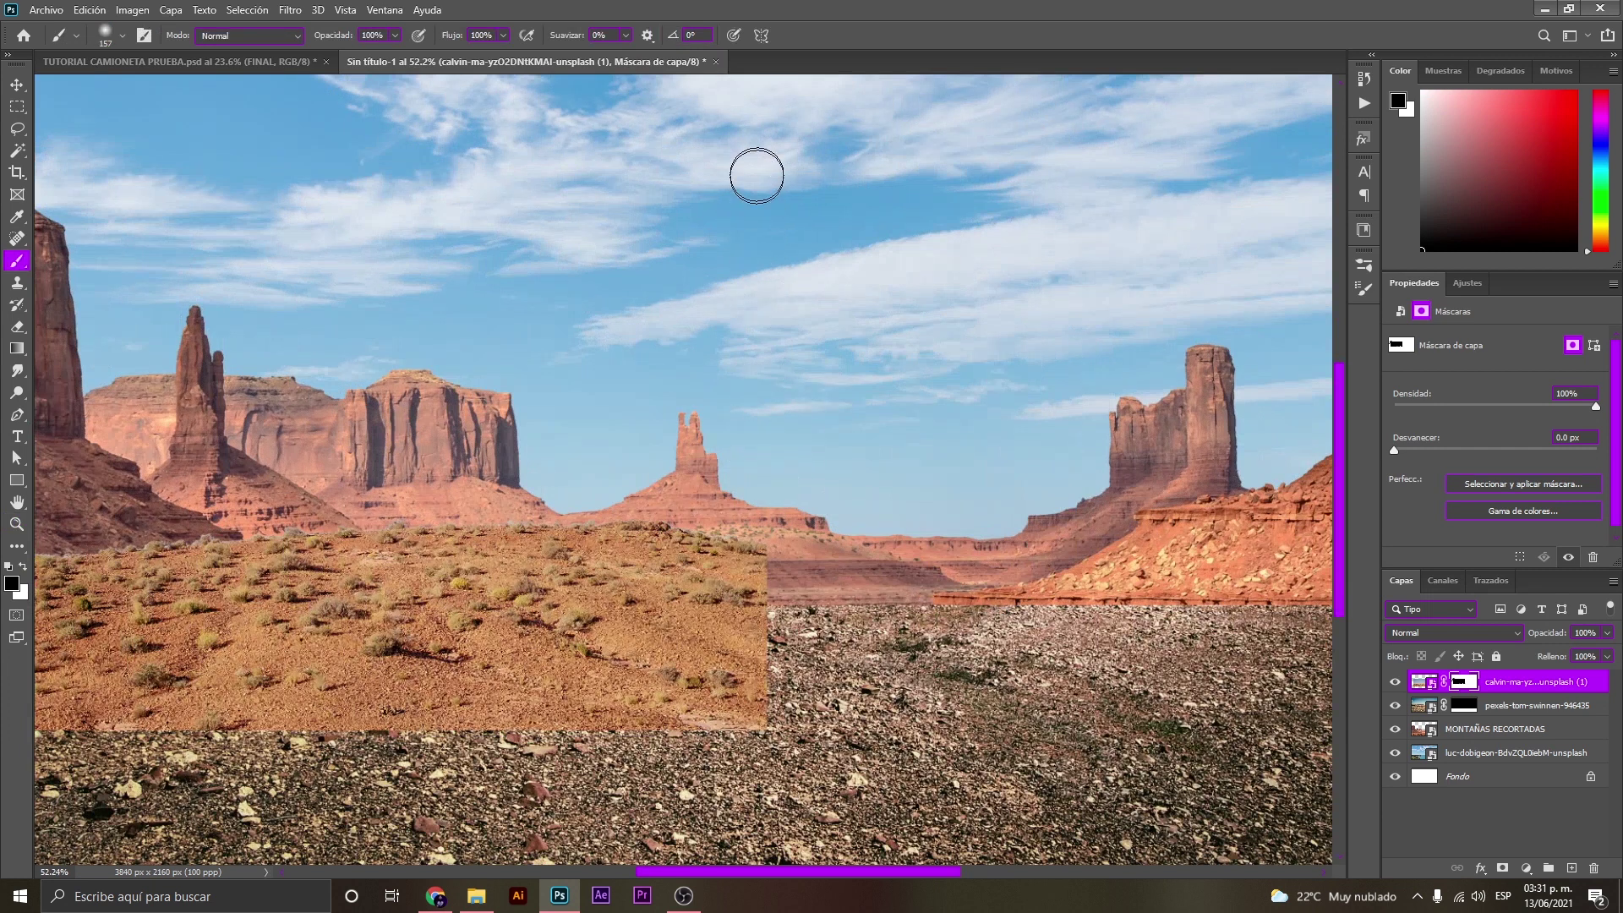
Look over the desert patch at several zoom levels, then fit the whole image in the window.
{"action": "key", "text": "z"}
{"action": "left_click_drag", "start_coordinate": [761, 351], "coordinate": [671, 349]}
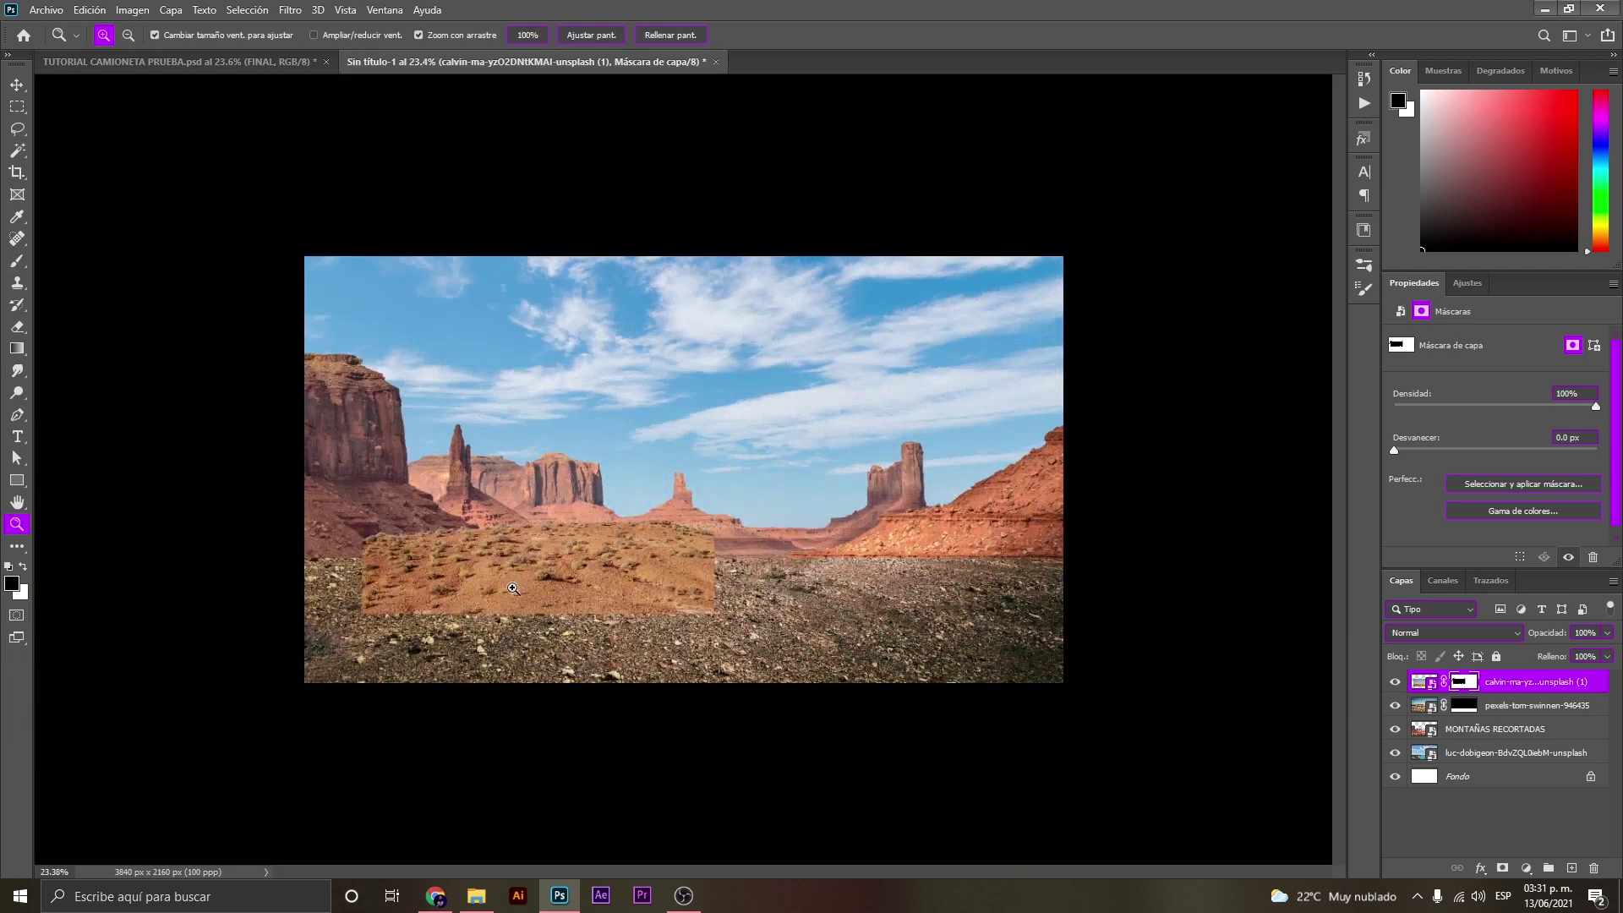
{"action": "left_click_drag", "start_coordinate": [513, 588], "coordinate": [566, 590]}
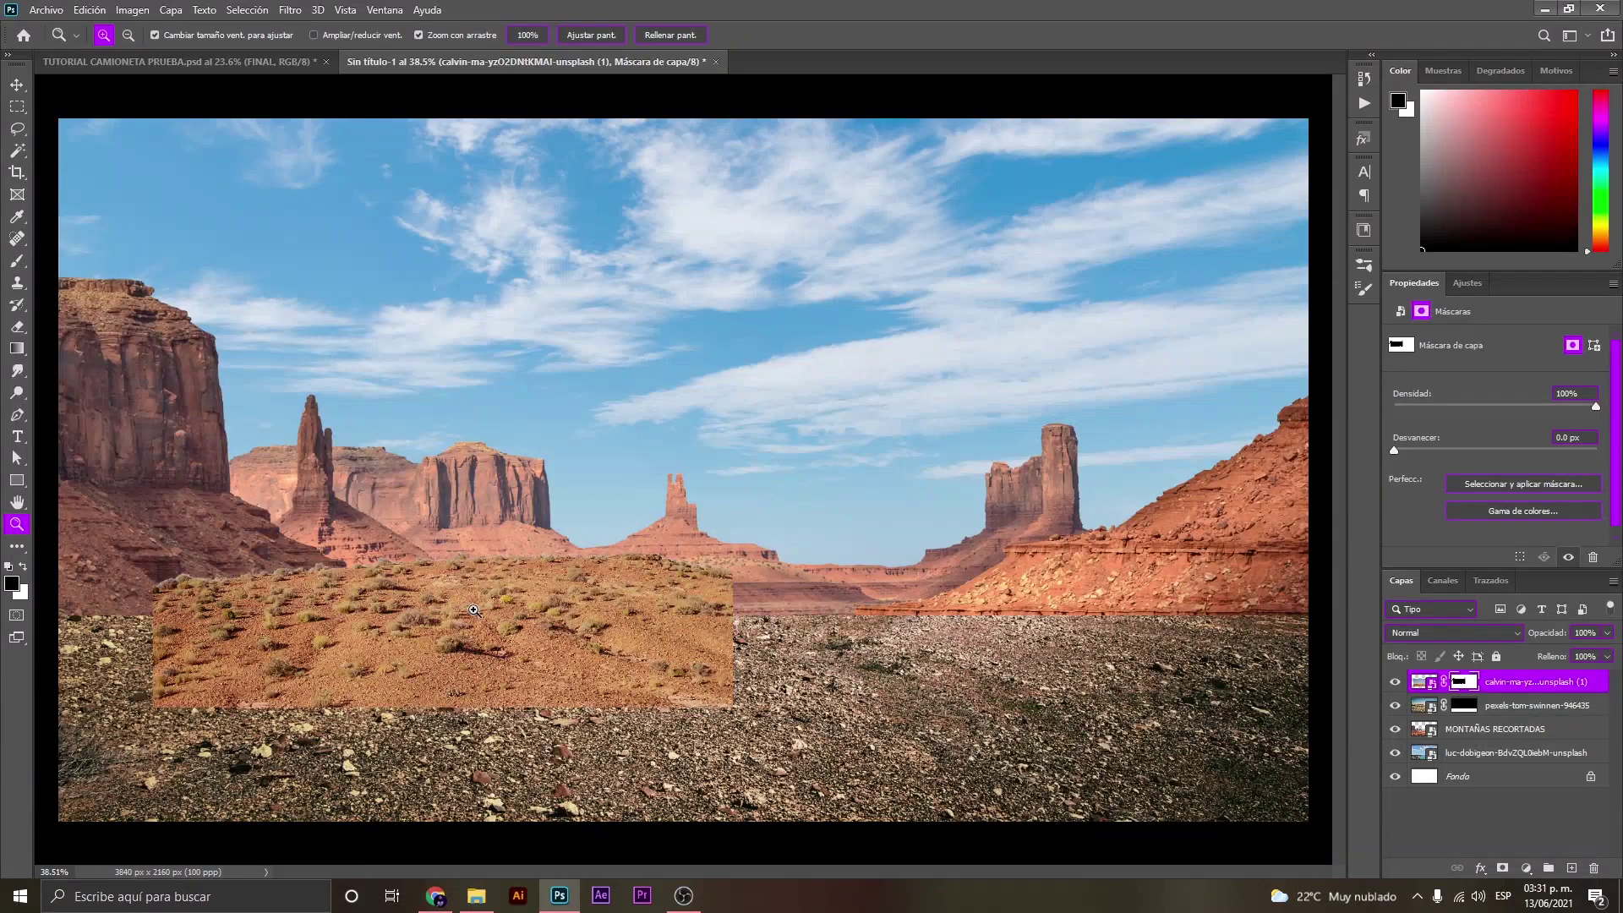
{"action": "left_click_drag", "start_coordinate": [473, 609], "coordinate": [491, 593]}
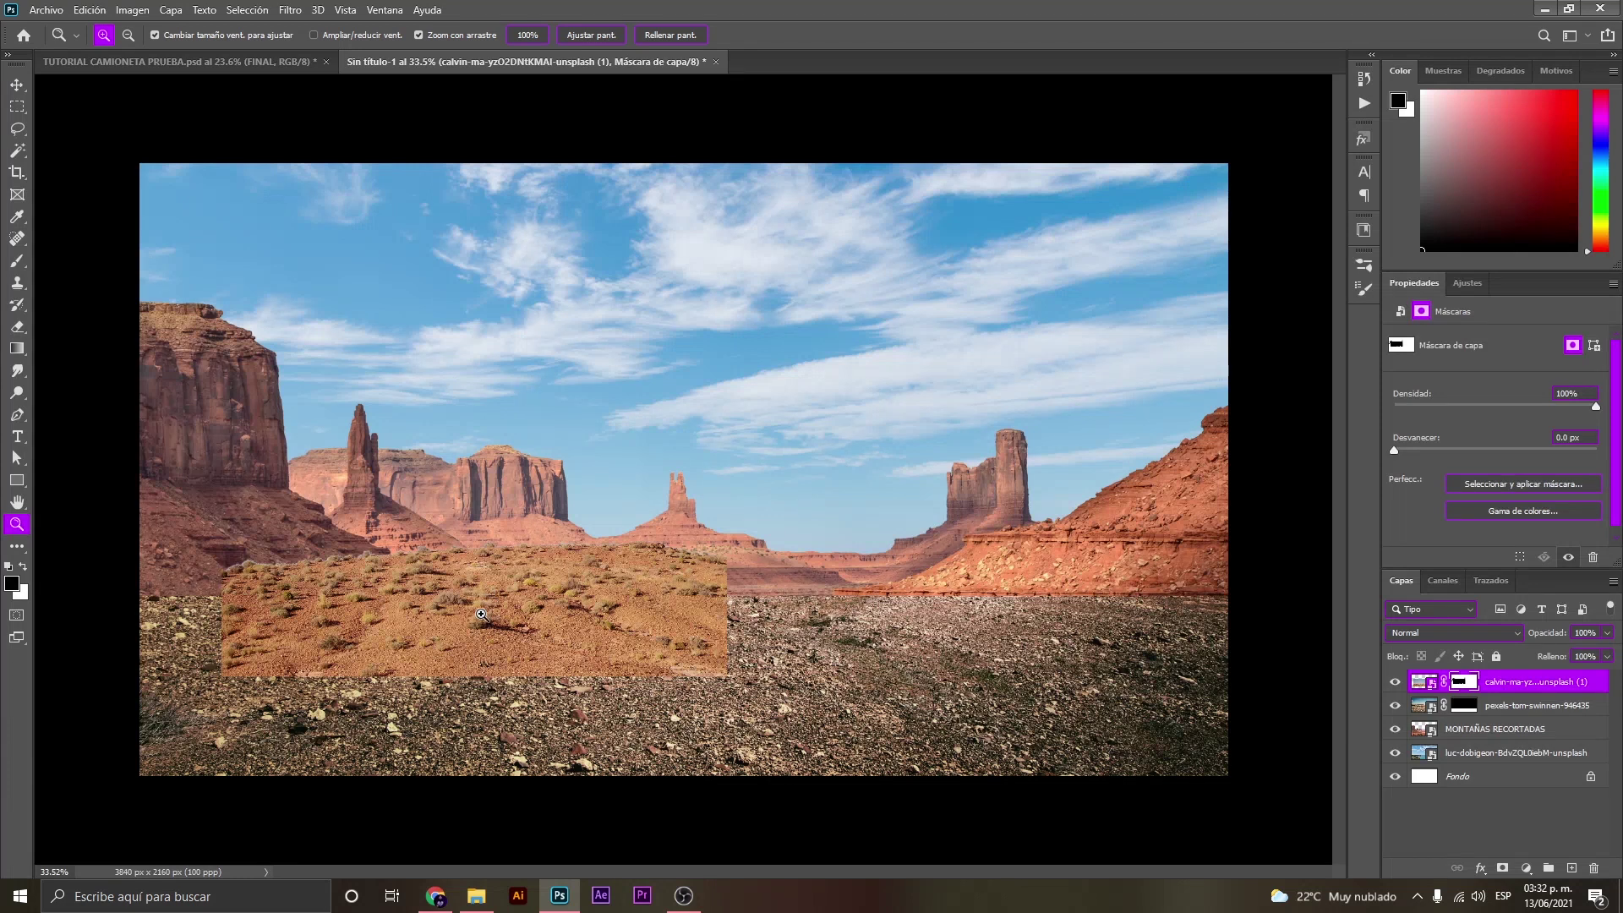
{"action": "left_click_drag", "start_coordinate": [482, 615], "coordinate": [506, 604]}
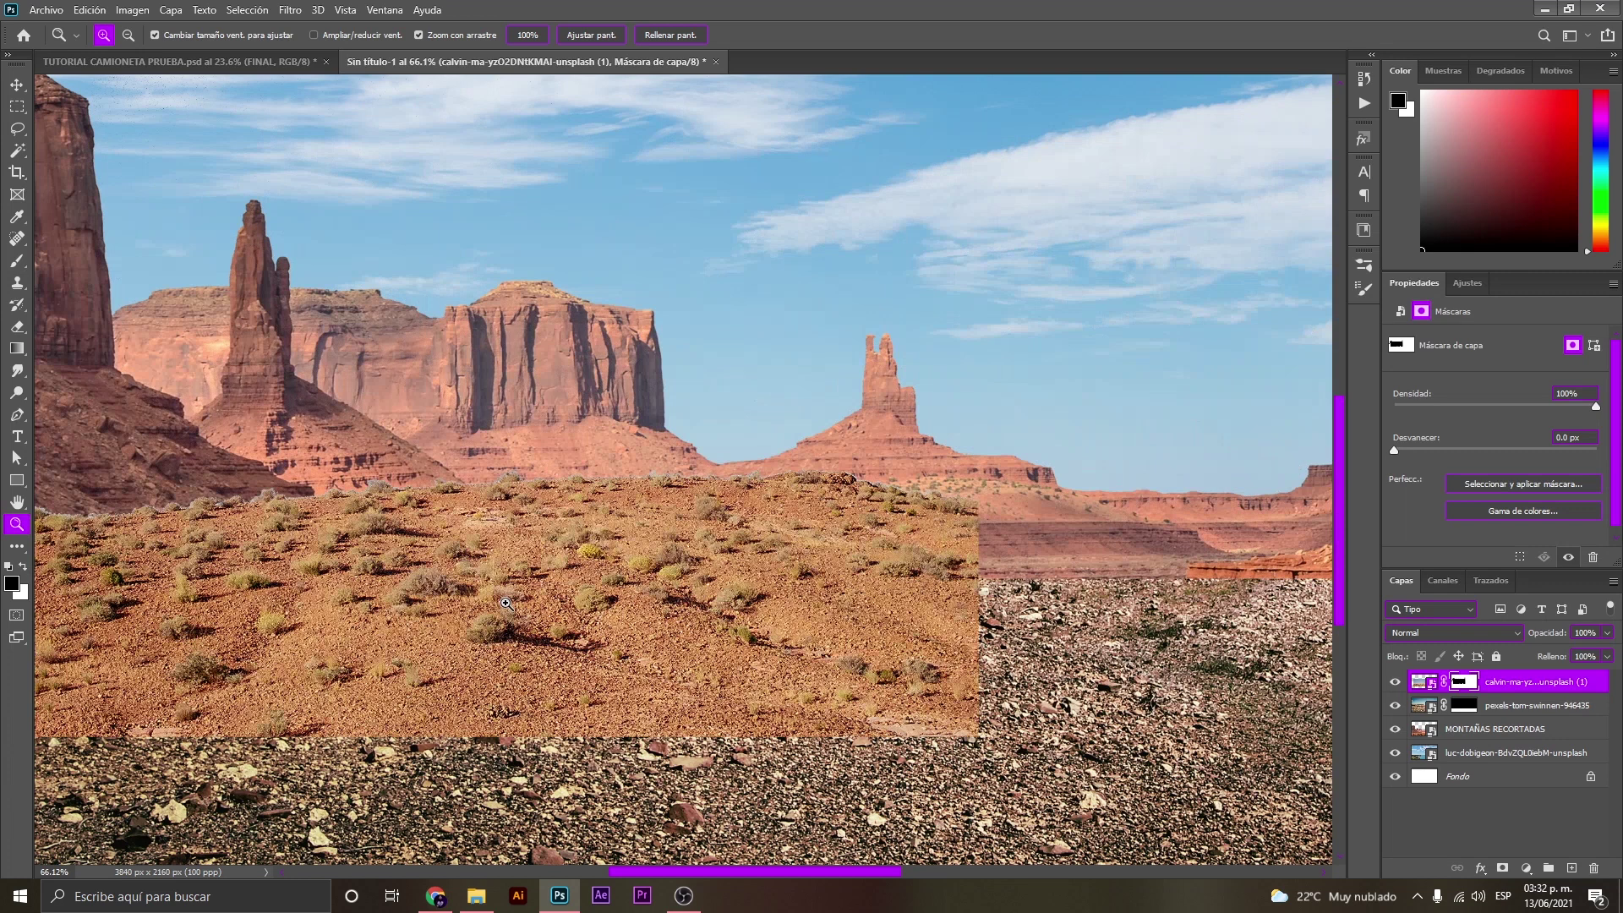
{"action": "key", "text": "ctrl+0"}
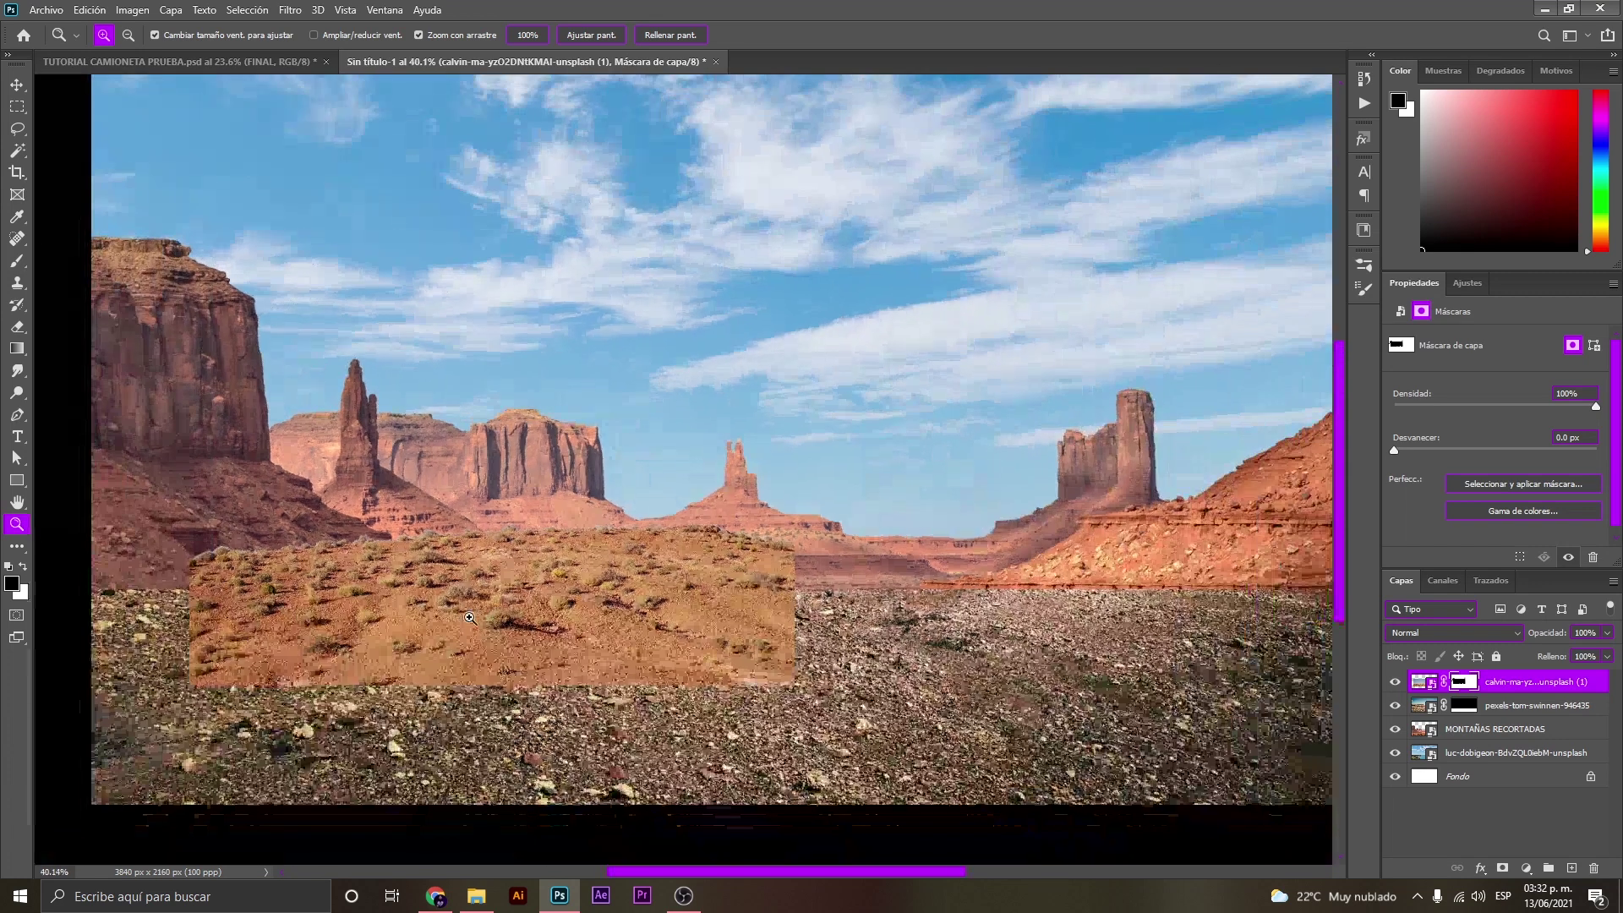
Move the desert patch flush with the left edge and slightly lower, to X -1, Y 707 px.
{"action": "key", "text": "v"}
{"action": "left_click_drag", "start_coordinate": [498, 623], "coordinate": [403, 646]}
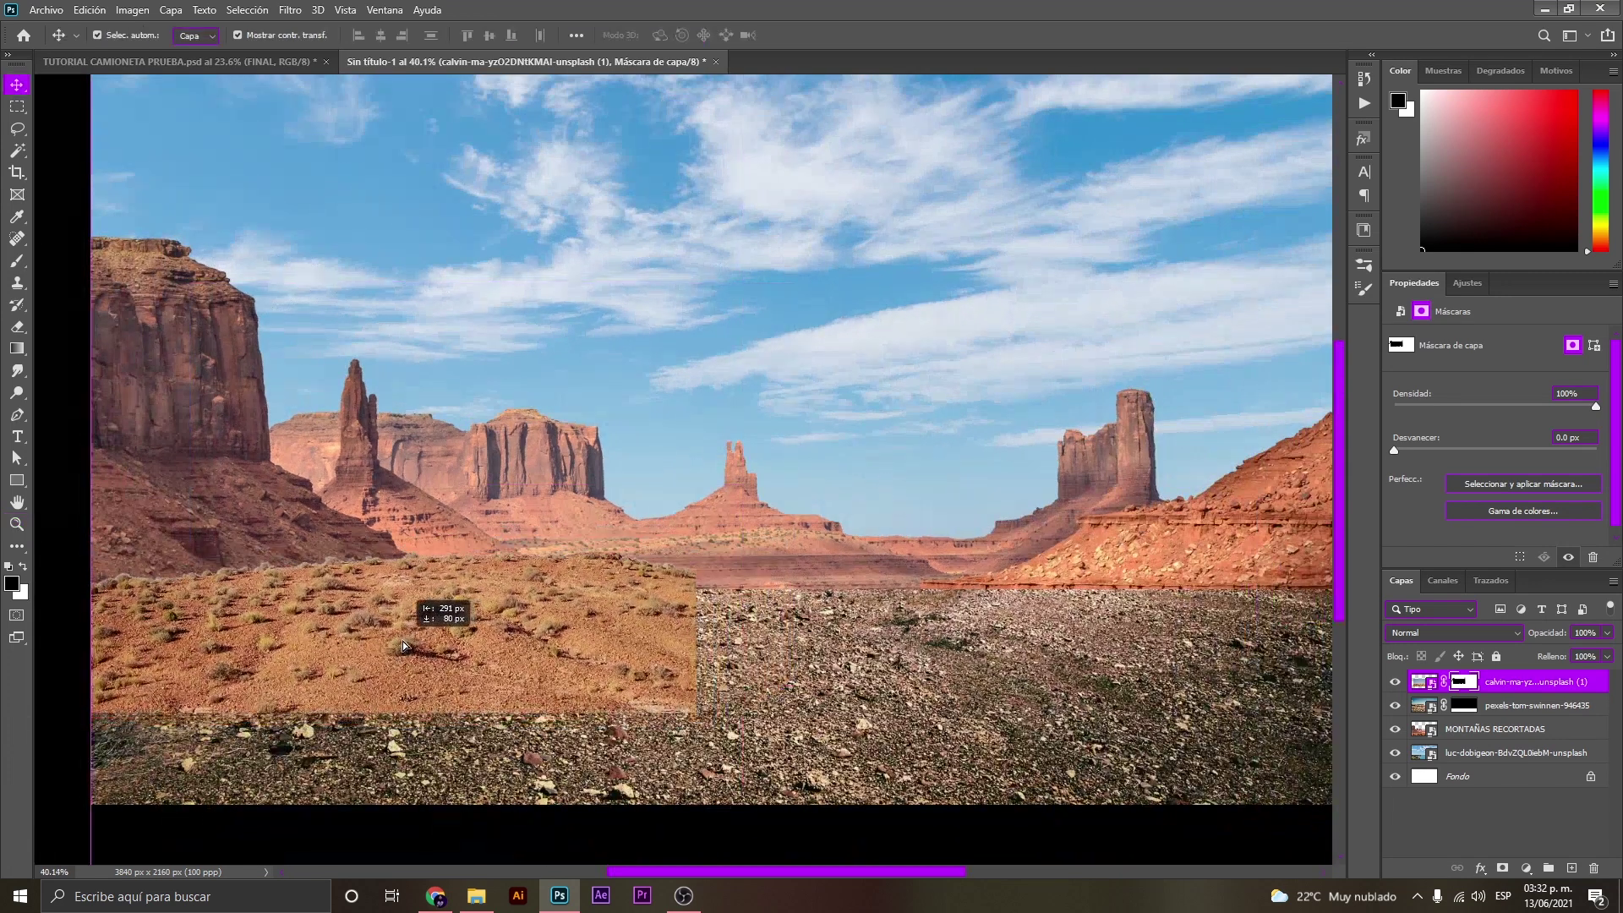
{"action": "scroll", "coordinate": [402, 646], "scroll_direction": "down", "scroll_amount": 3}
{"action": "scroll", "coordinate": [735, 645], "scroll_direction": "down", "scroll_amount": 3}
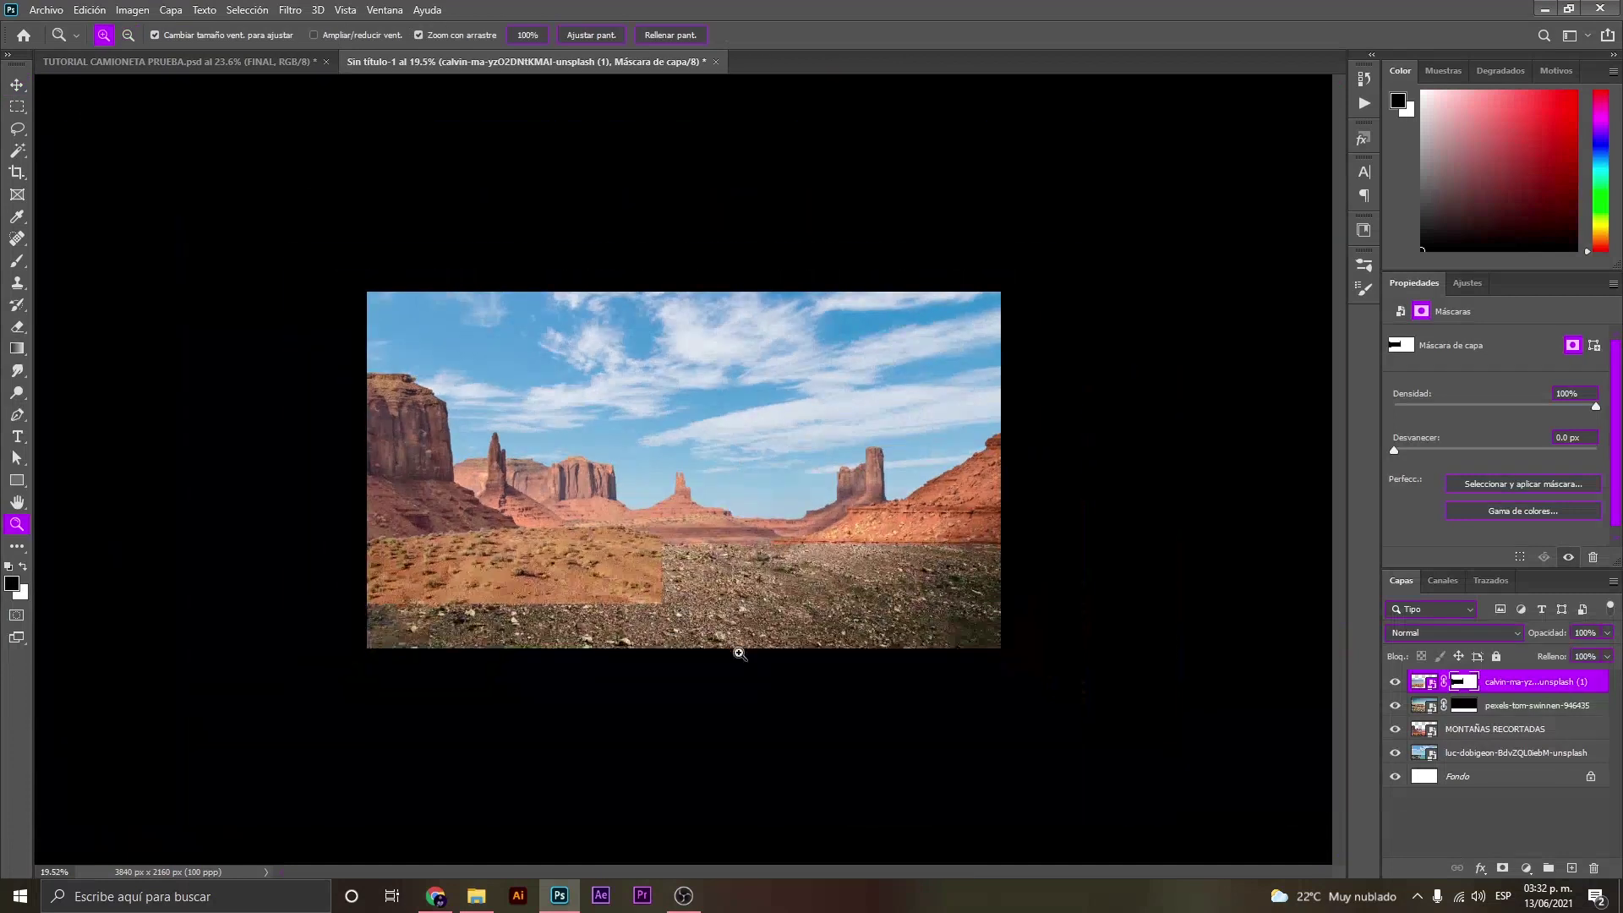
{"action": "left_click", "coordinate": [801, 724]}
Duplicate the desert patch and snap the copy to the right edge at X 2057 px.
{"action": "left_click", "coordinate": [555, 562]}
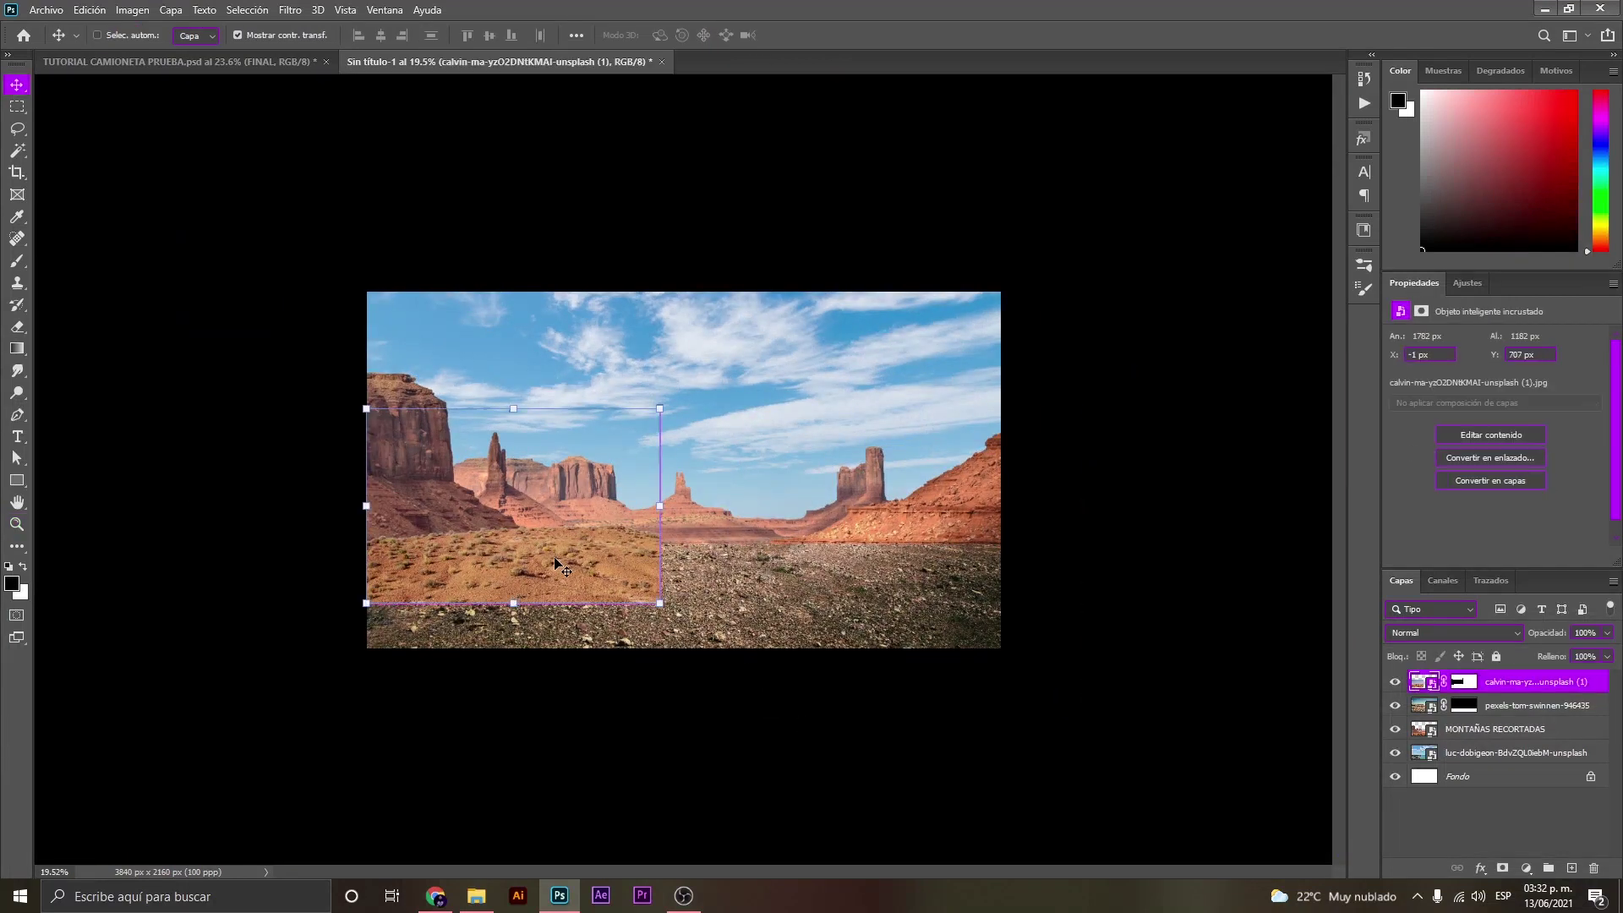
{"action": "key", "text": "ctrl+j"}
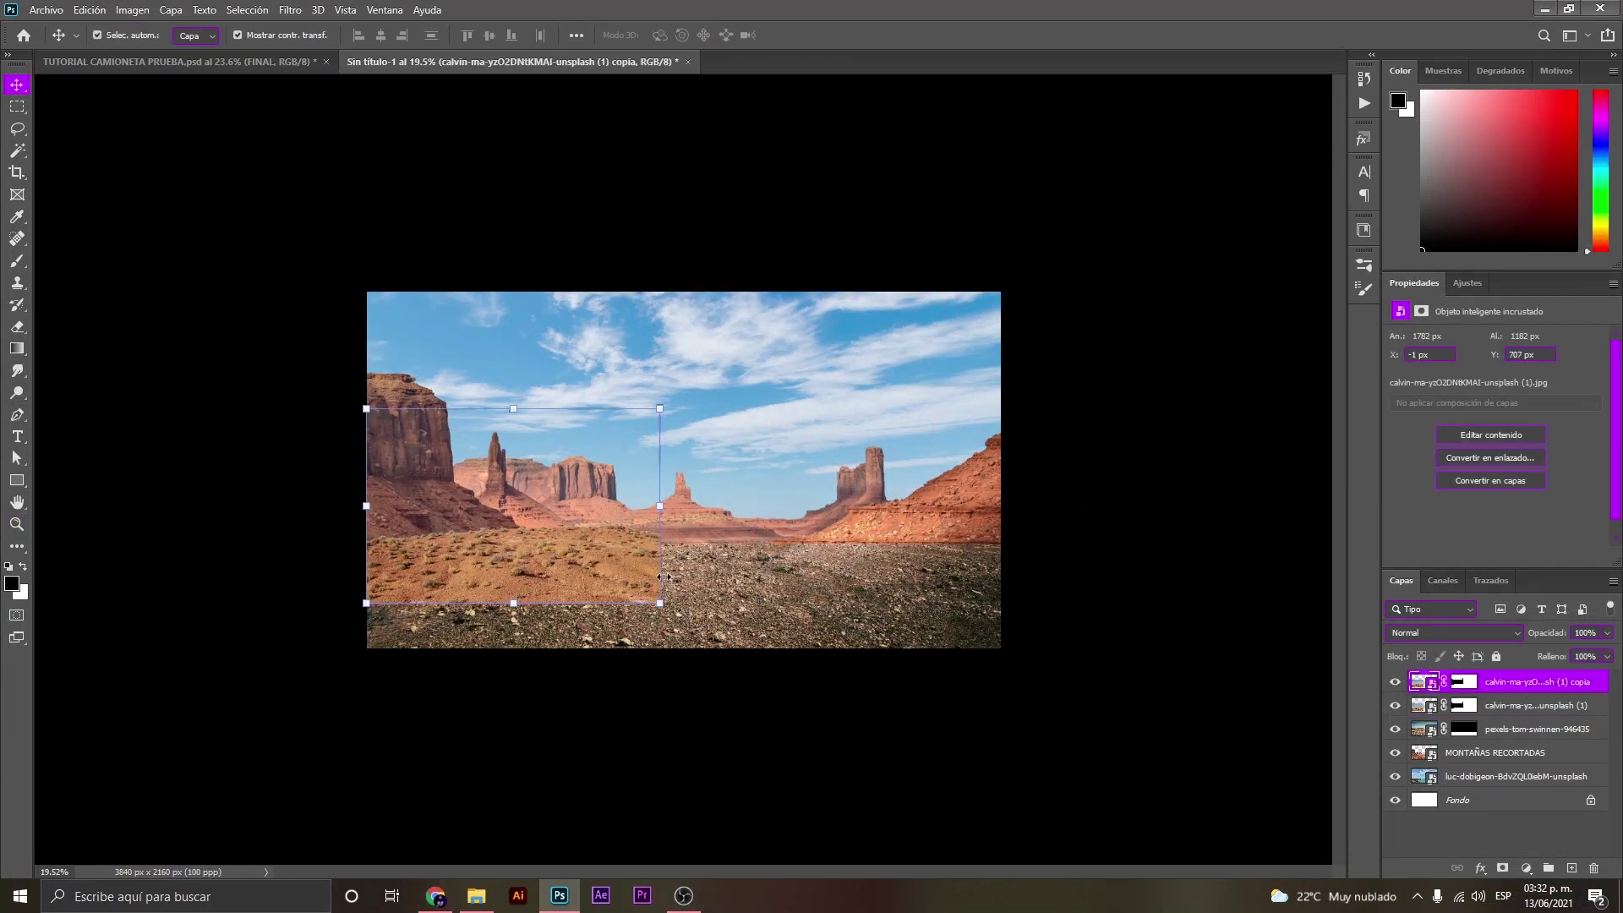
{"action": "left_click_drag", "start_coordinate": [556, 562], "coordinate": [868, 573]}
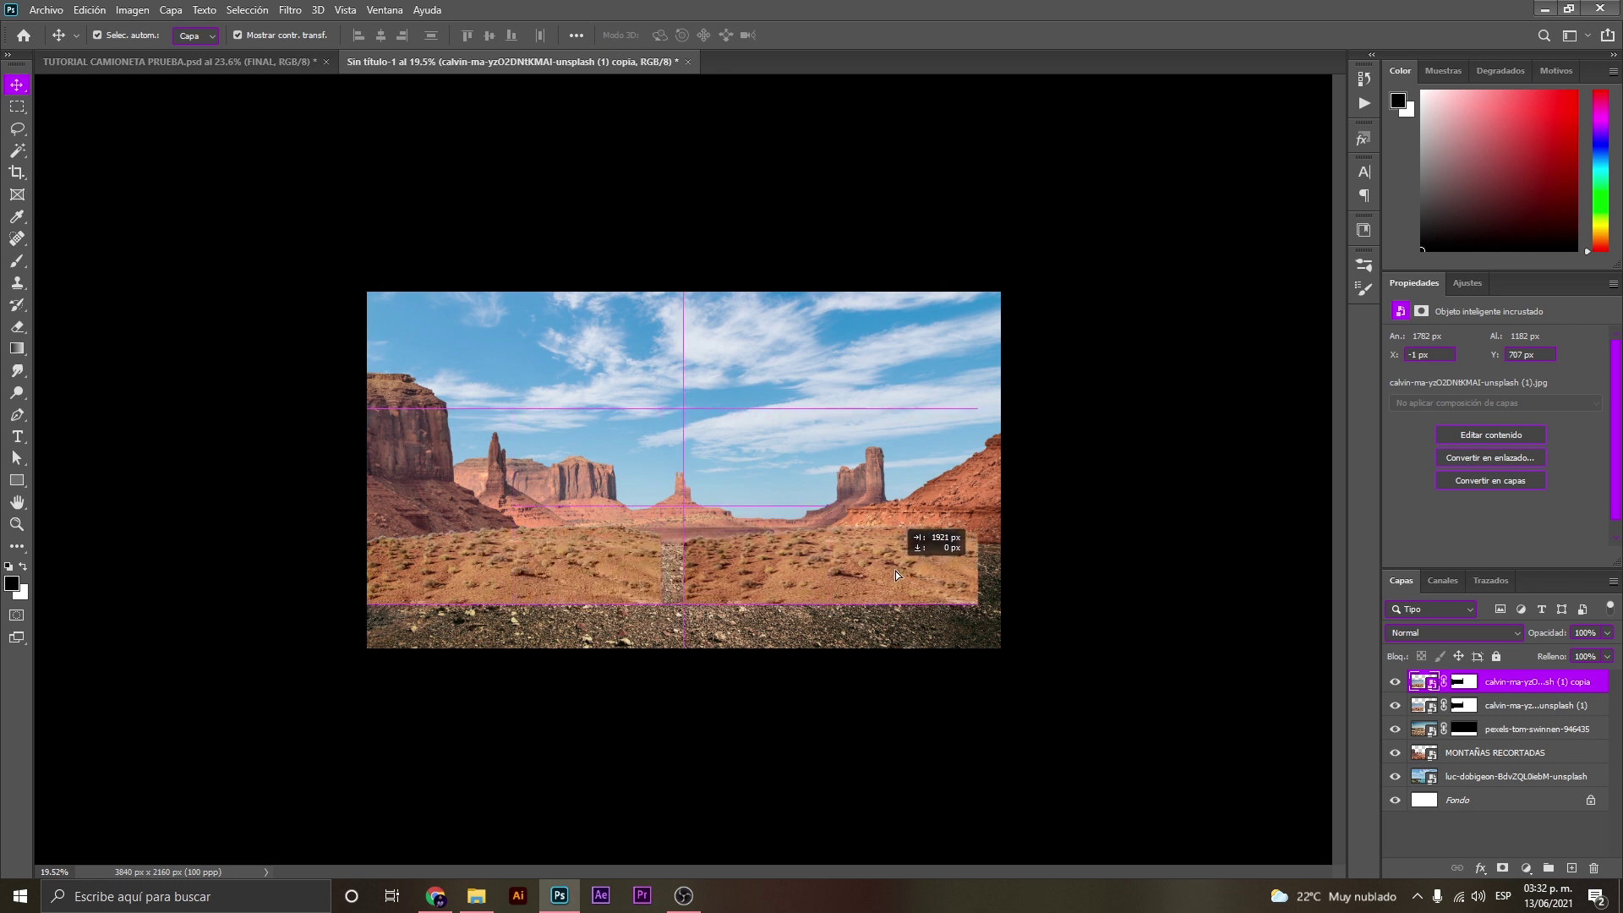
{"action": "left_click_drag", "start_coordinate": [868, 570], "coordinate": [906, 571]}
{"action": "left_click", "coordinate": [634, 147]}
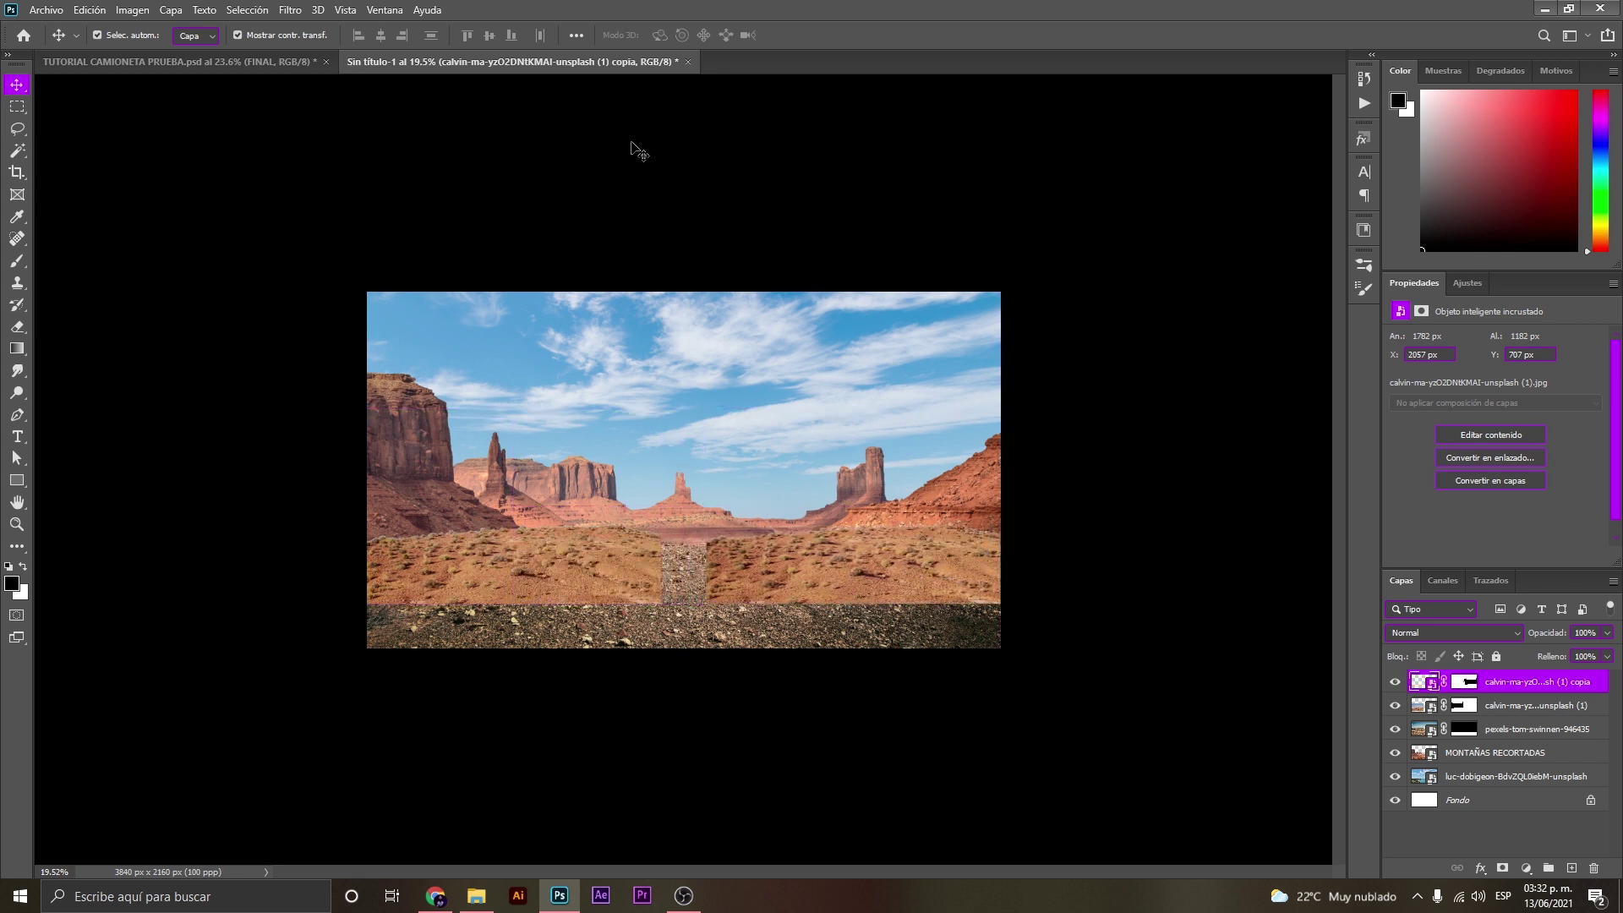
{"action": "key", "text": "z"}
{"action": "left_click", "coordinate": [691, 461]}
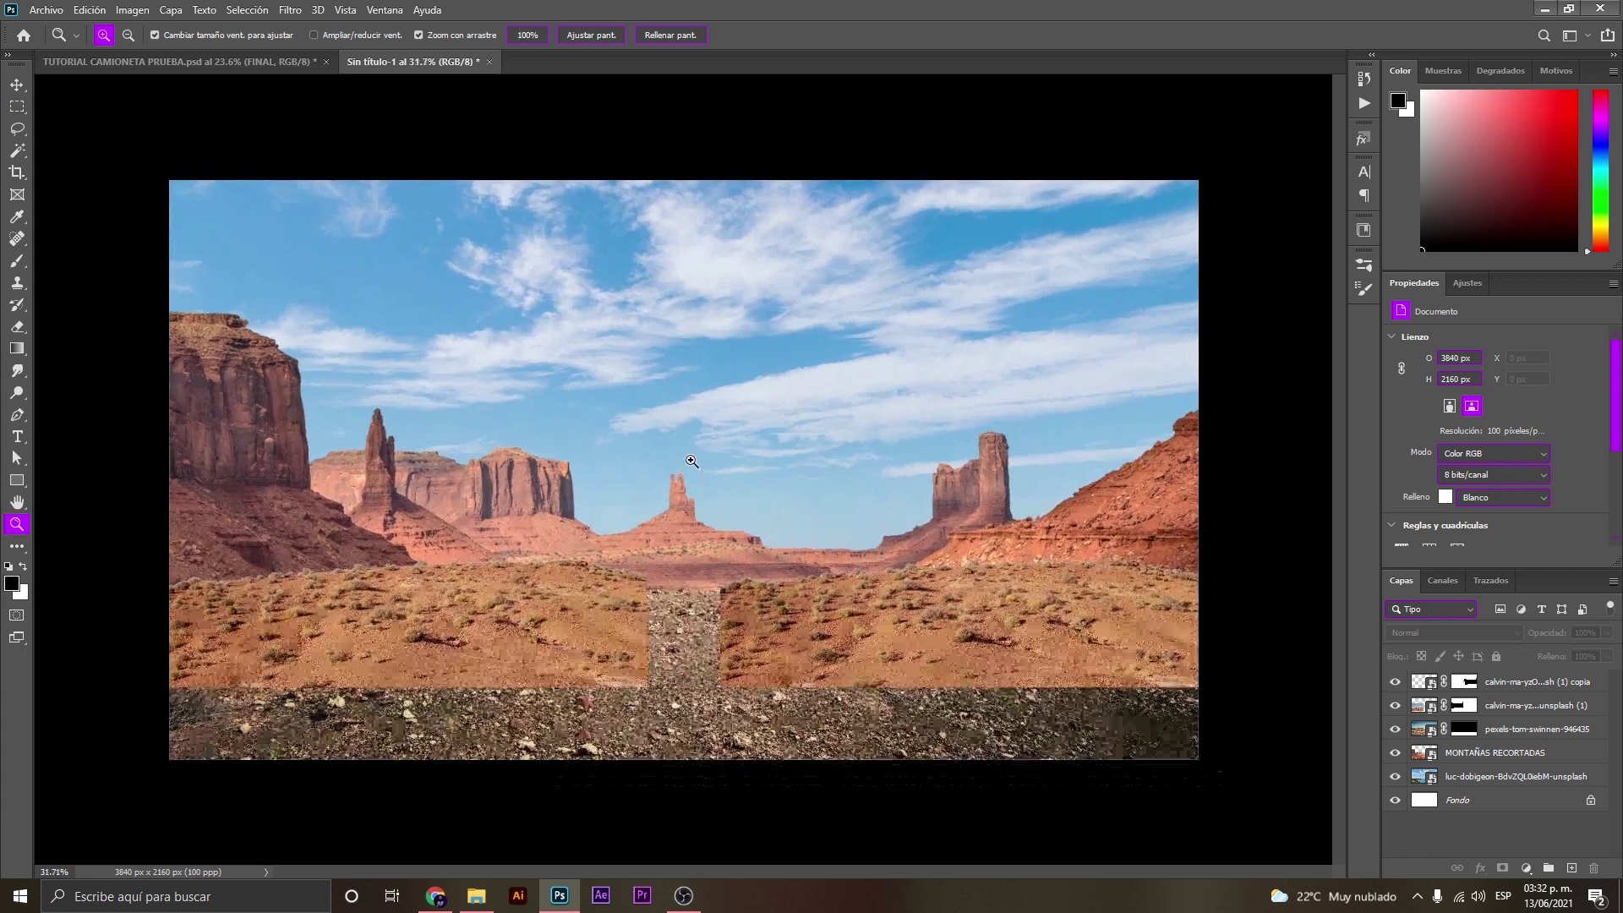
Select both desert patches and the gravel ground layer, then try a rotate-and-scale and undo it.
{"action": "key", "text": "v"}
{"action": "key", "text": "z"}
{"action": "left_click_drag", "start_coordinate": [792, 505], "coordinate": [782, 504]}
{"action": "key", "text": "v"}
{"action": "left_click", "coordinate": [592, 634]}
{"action": "left_click", "coordinate": [809, 643], "text": "shift"}
{"action": "left_click", "coordinate": [941, 738], "text": "shift"}
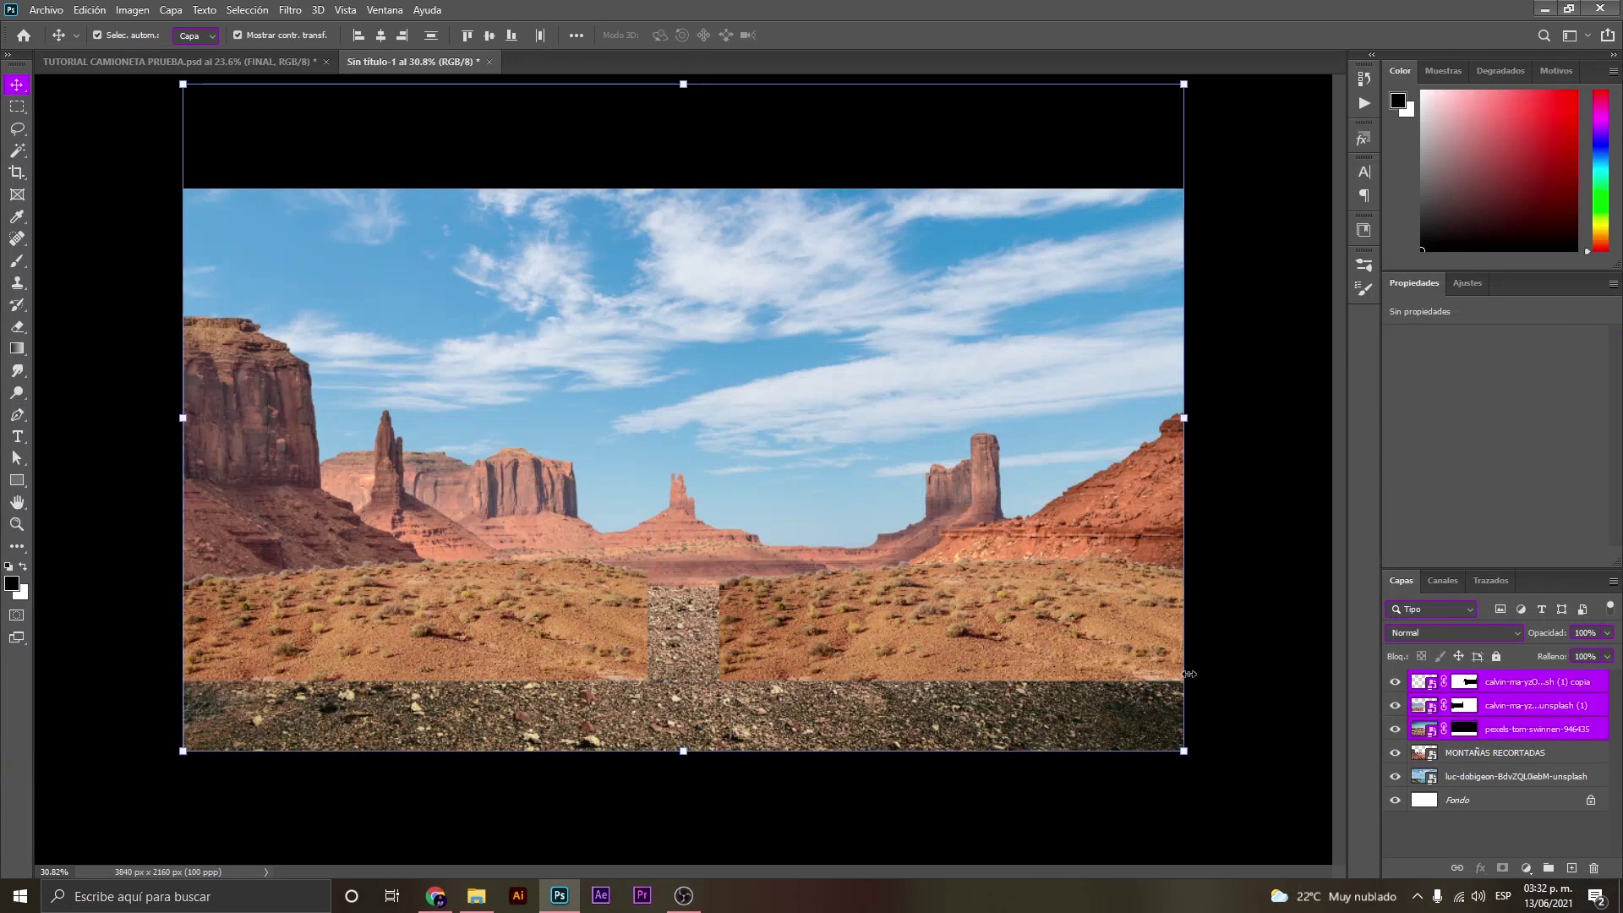
{"action": "left_click_drag", "start_coordinate": [1205, 418], "coordinate": [1204, 383]}
{"action": "left_click_drag", "start_coordinate": [185, 452], "coordinate": [116, 457]}
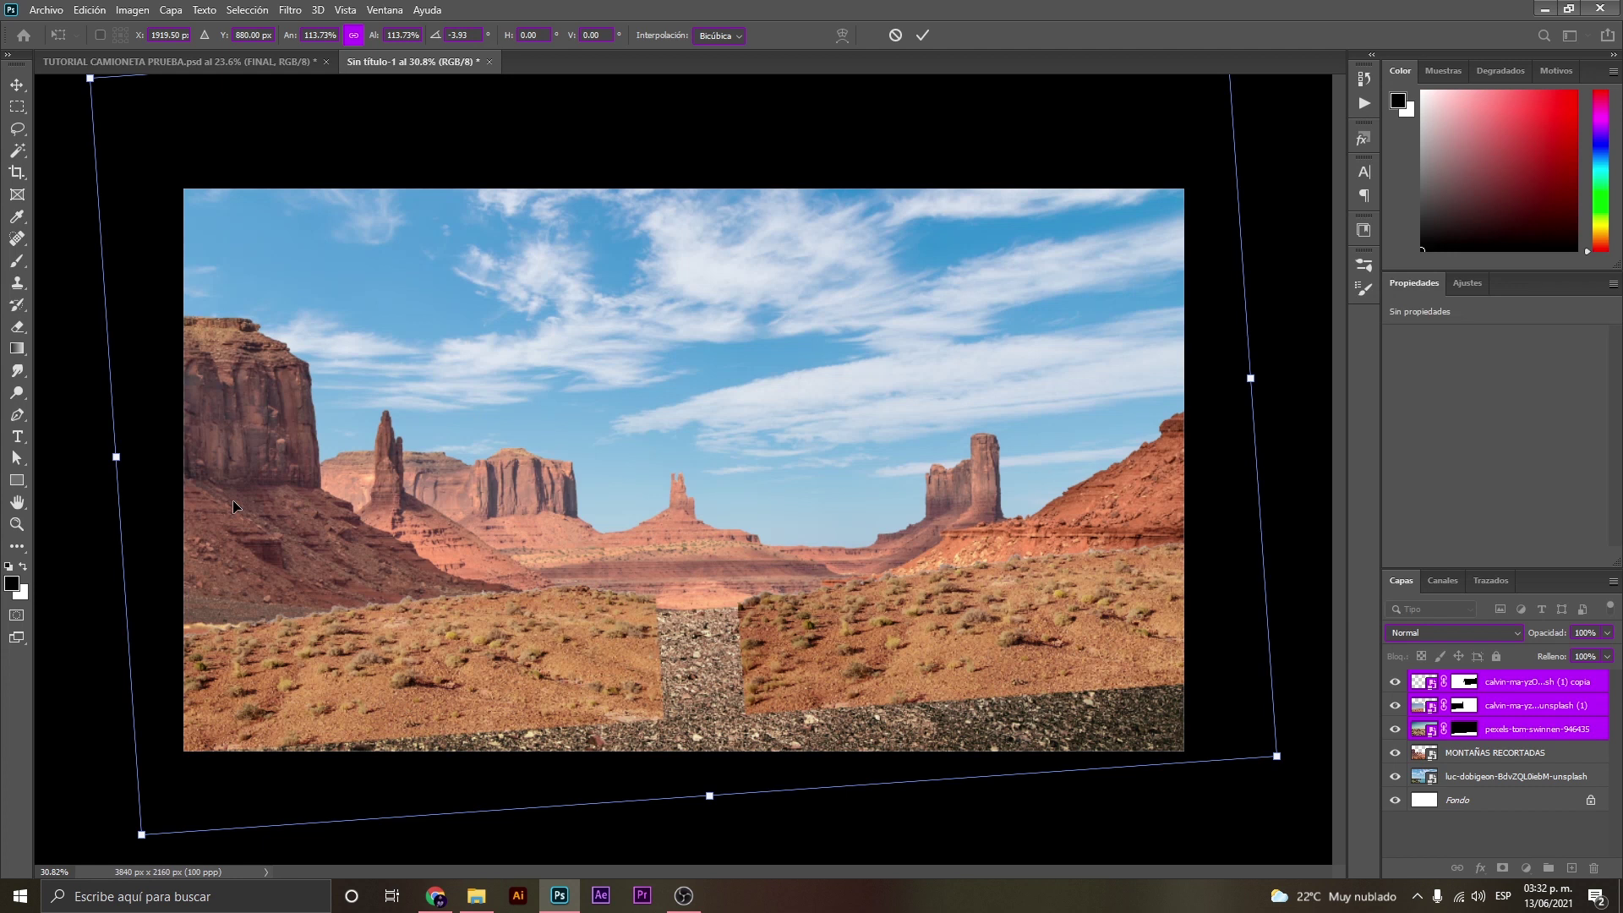
{"action": "key", "text": "ctrl+z"}
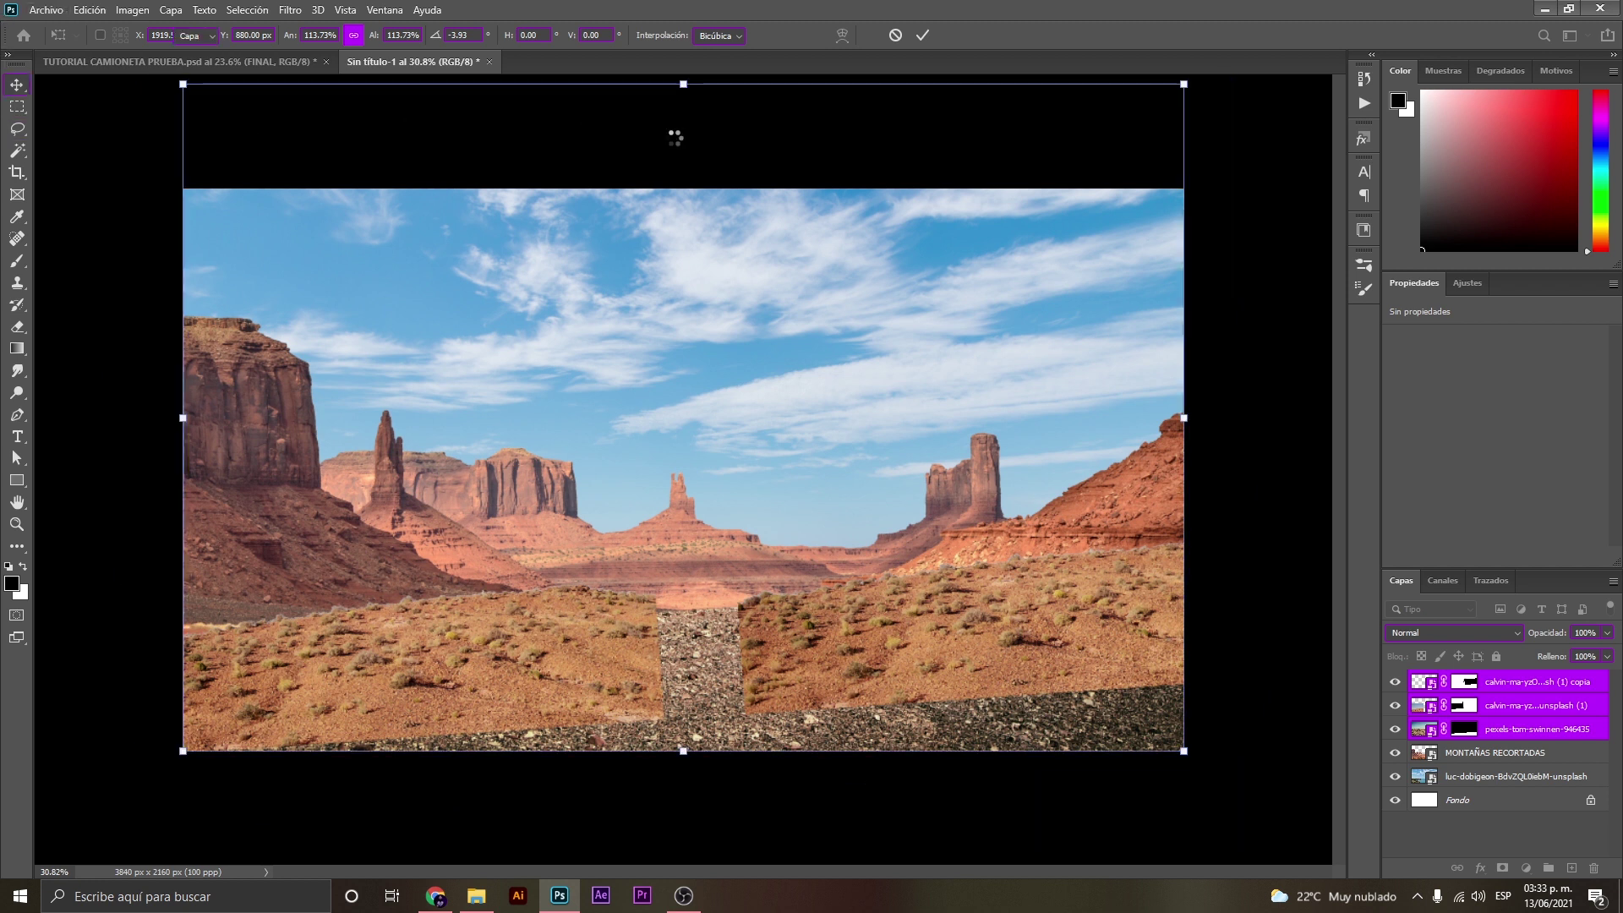
Scale the three foreground layers to about 104% and nudge them into place.
{"action": "key", "text": "Return"}
{"action": "key", "text": "z"}
{"action": "left_click_drag", "start_coordinate": [776, 412], "coordinate": [738, 423]}
{"action": "key", "text": "ctrl+t"}
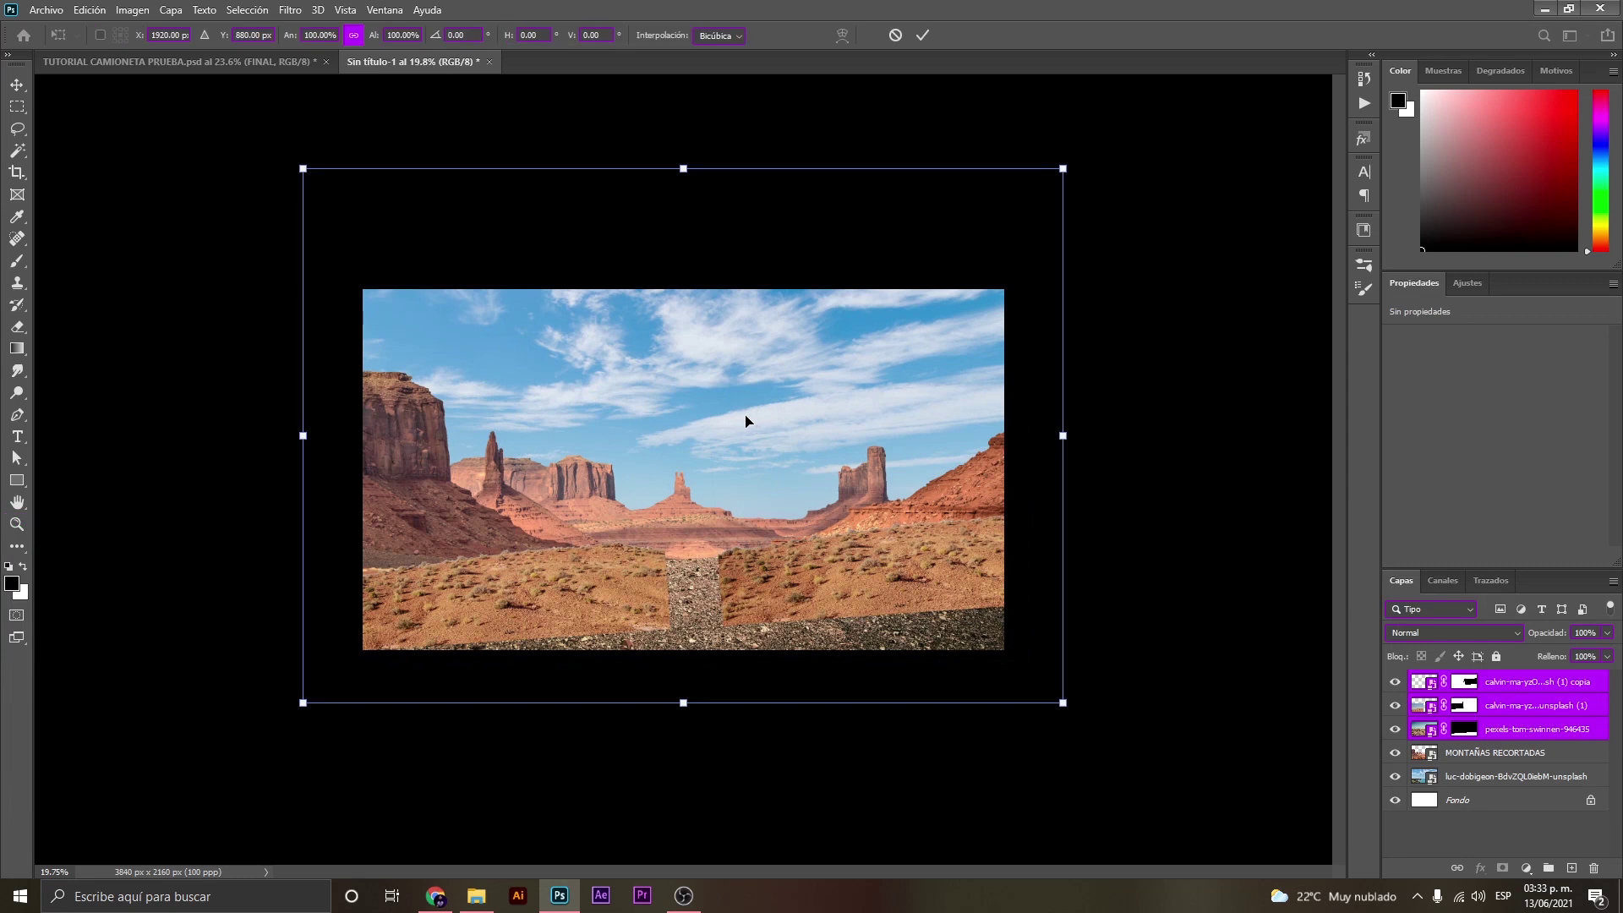
{"action": "left_click_drag", "start_coordinate": [304, 168], "coordinate": [287, 133]}
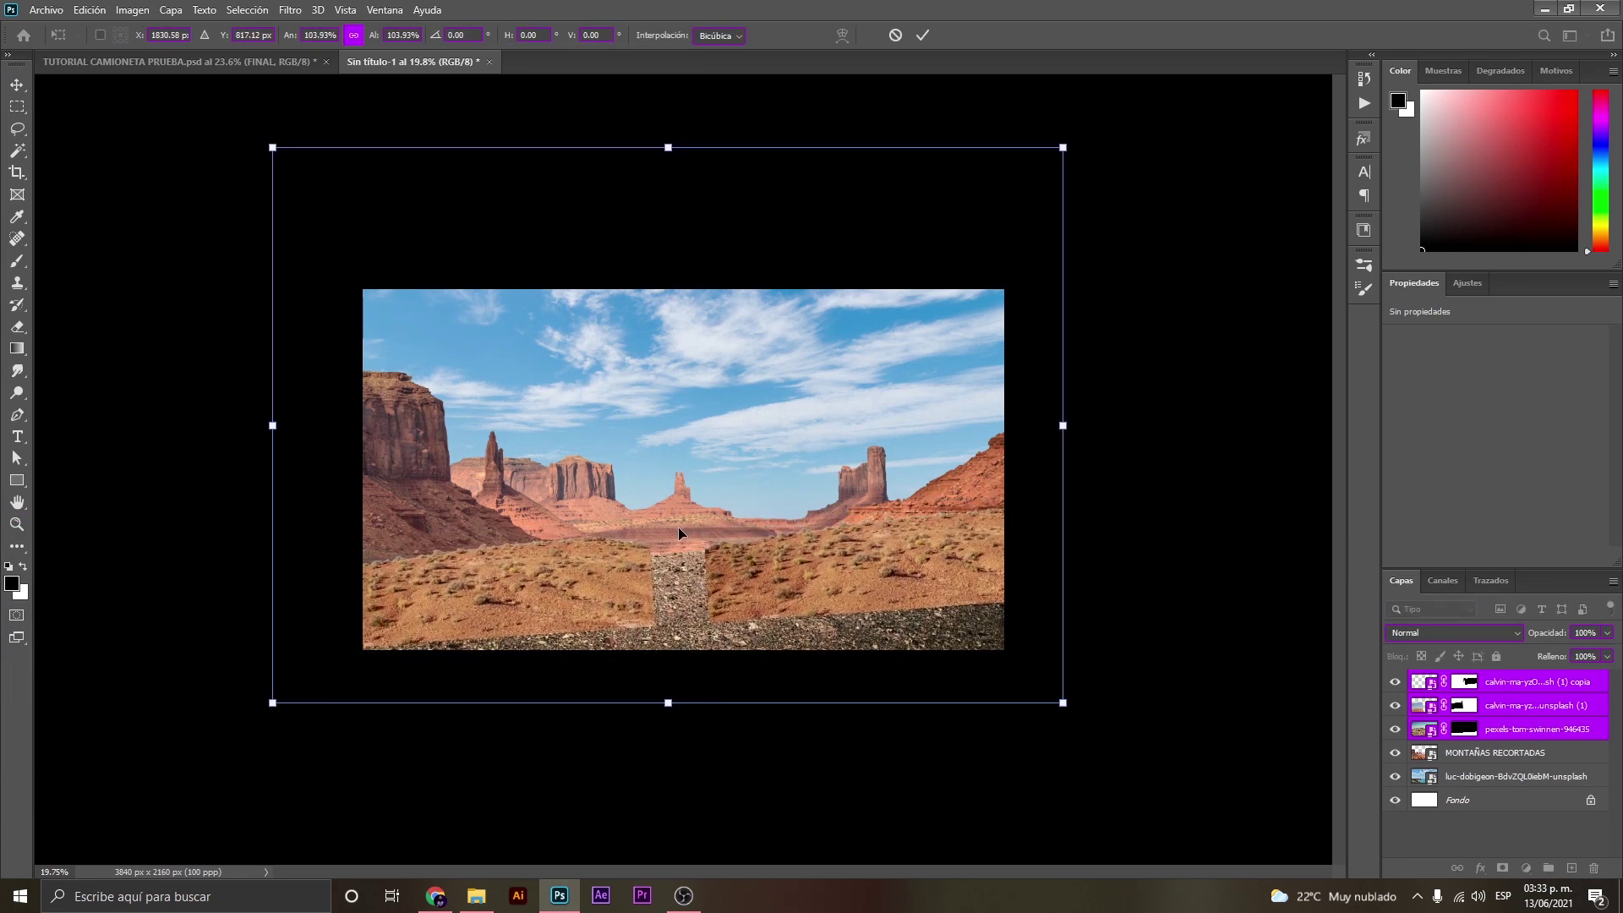
{"action": "left_click_drag", "start_coordinate": [679, 529], "coordinate": [695, 523]}
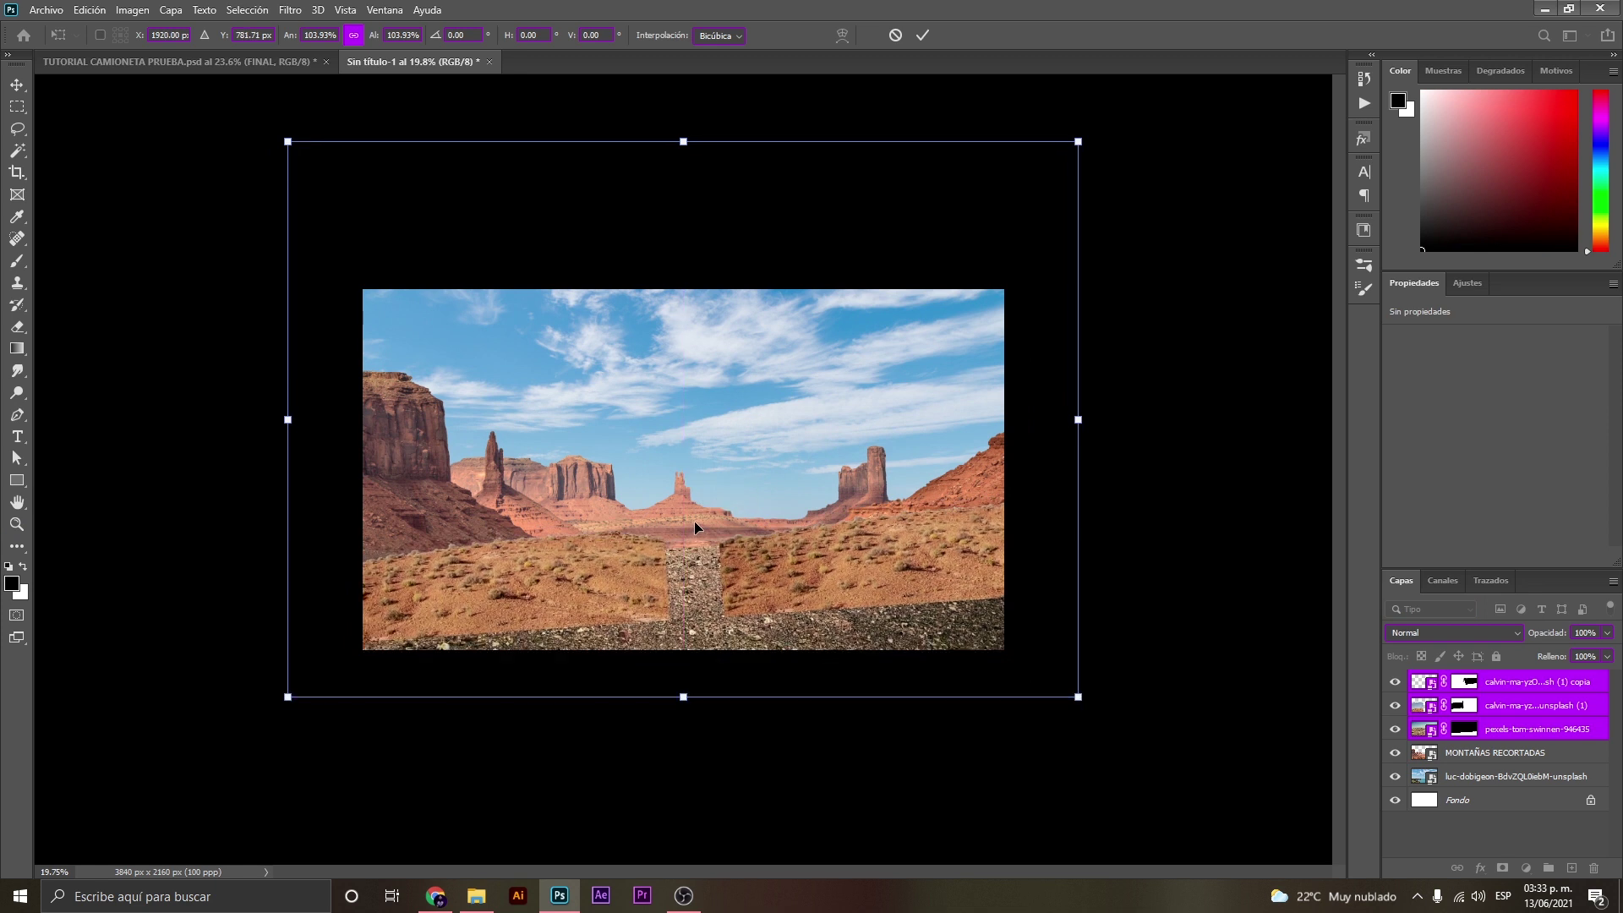
{"action": "left_click_drag", "start_coordinate": [695, 522], "coordinate": [694, 518]}
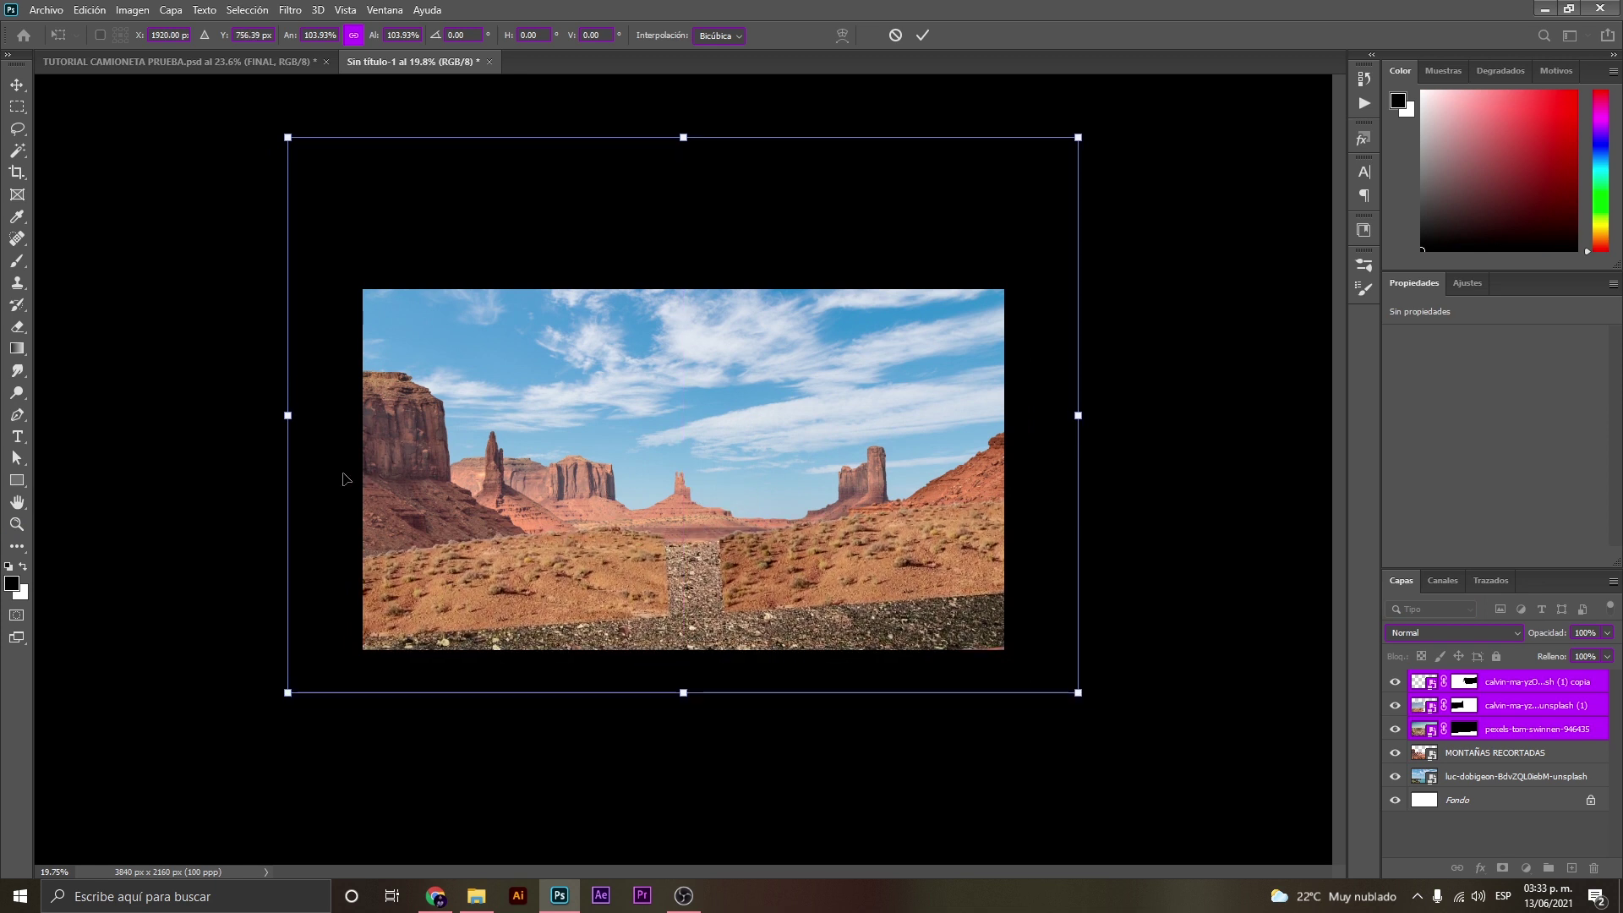
{"action": "key", "text": "shift+Down"}
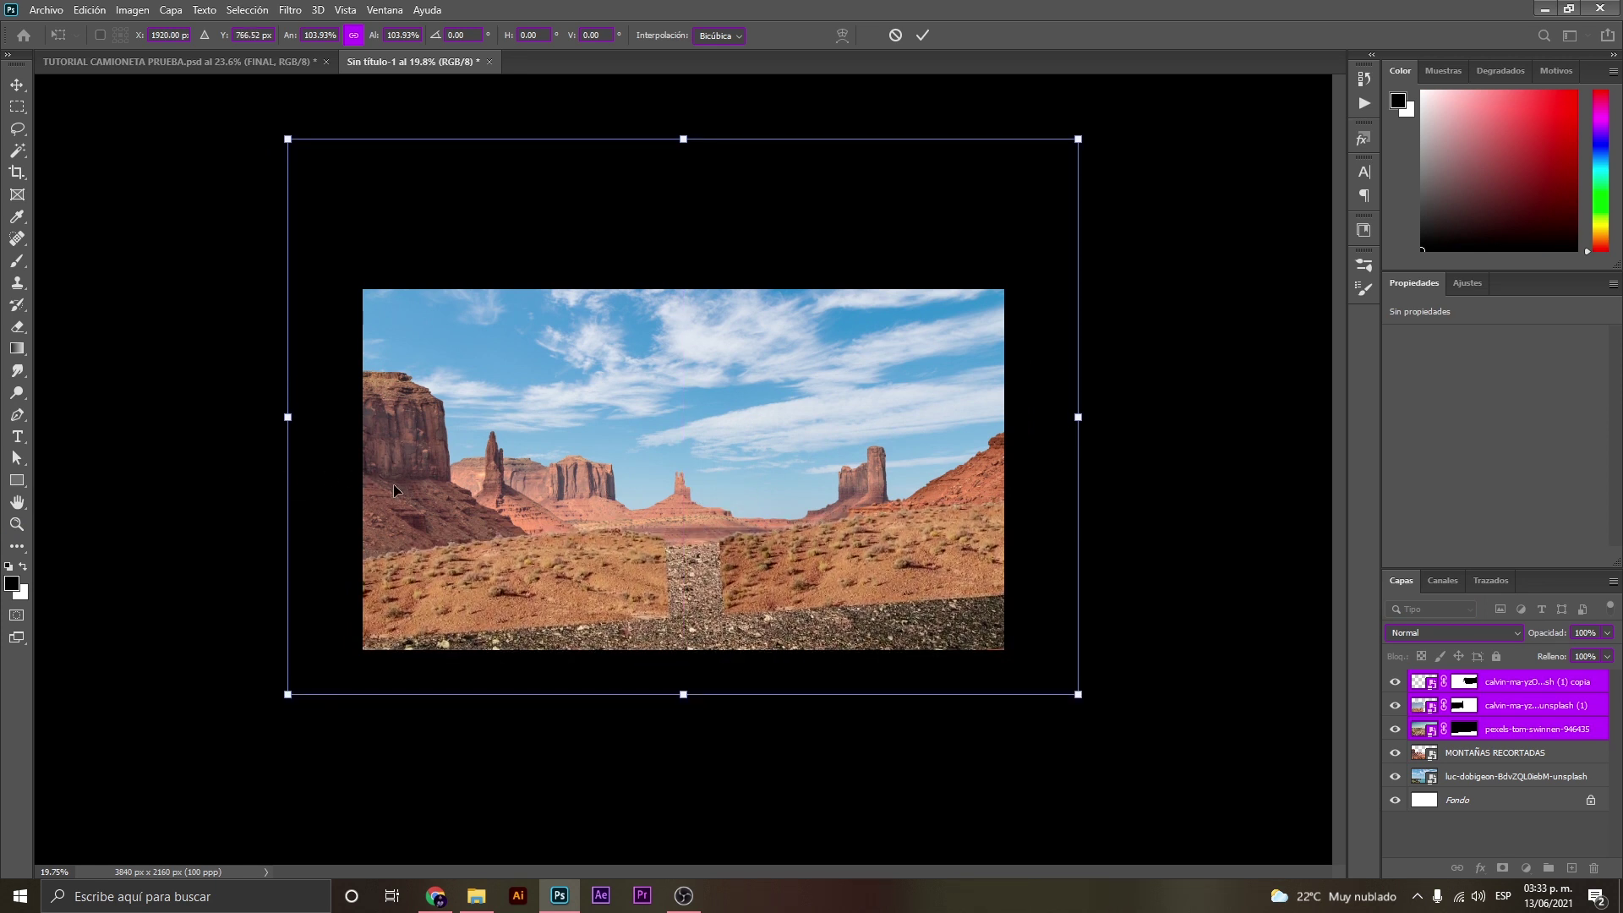
{"action": "key", "text": "Return"}
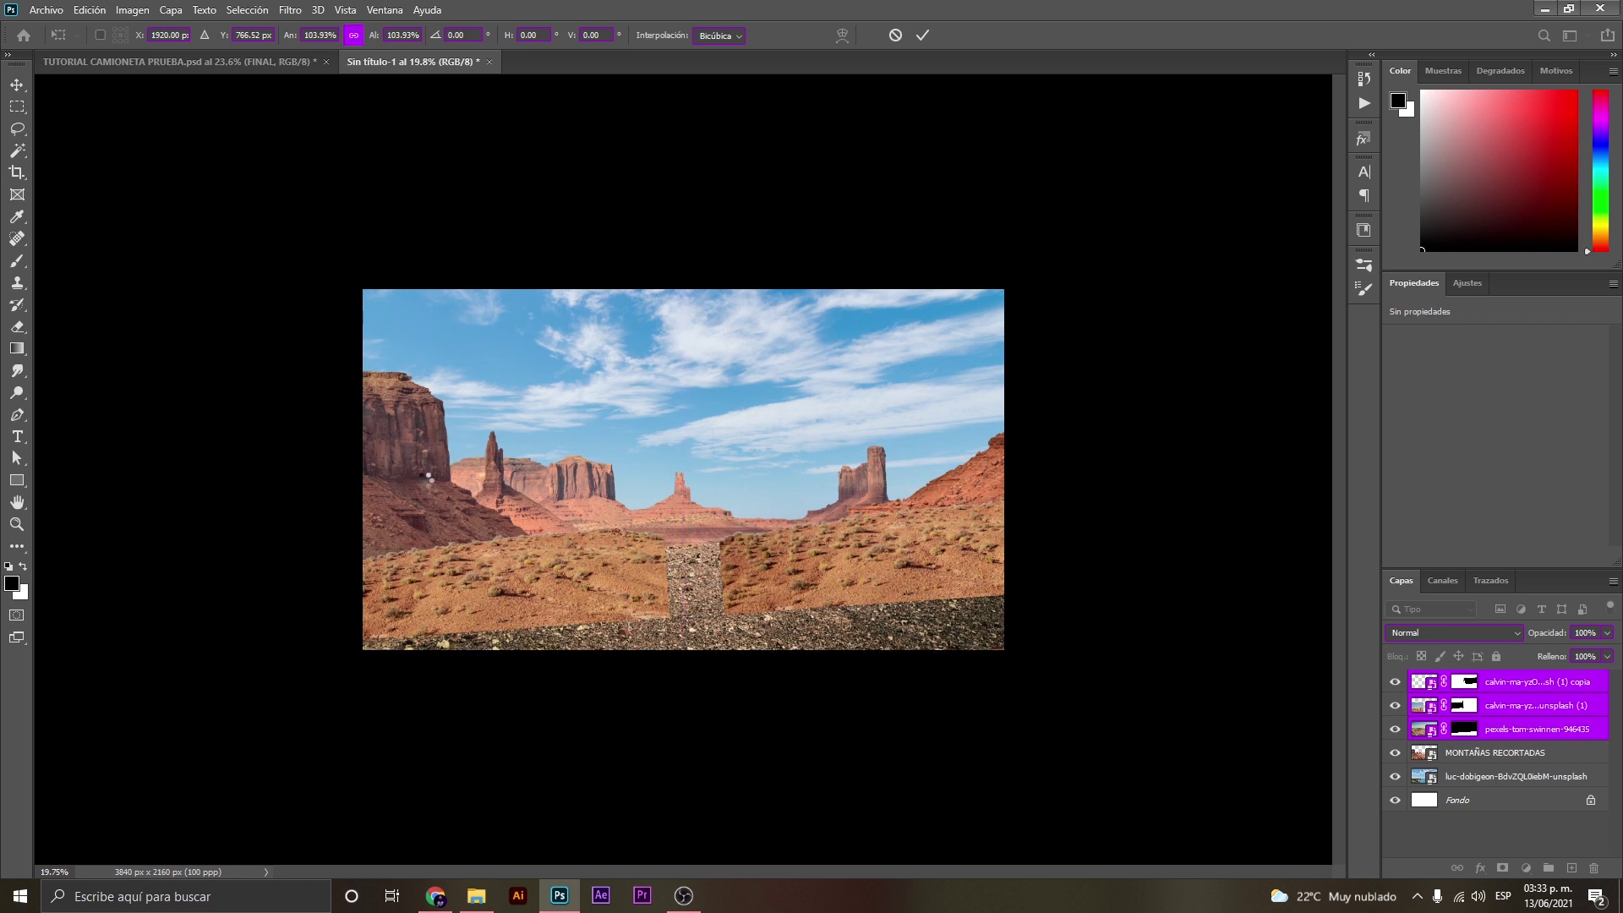
Raise the MONTAÑAS RECORTADAS mountains slightly and select the lower rocky ground layer.
{"action": "key", "text": "z"}
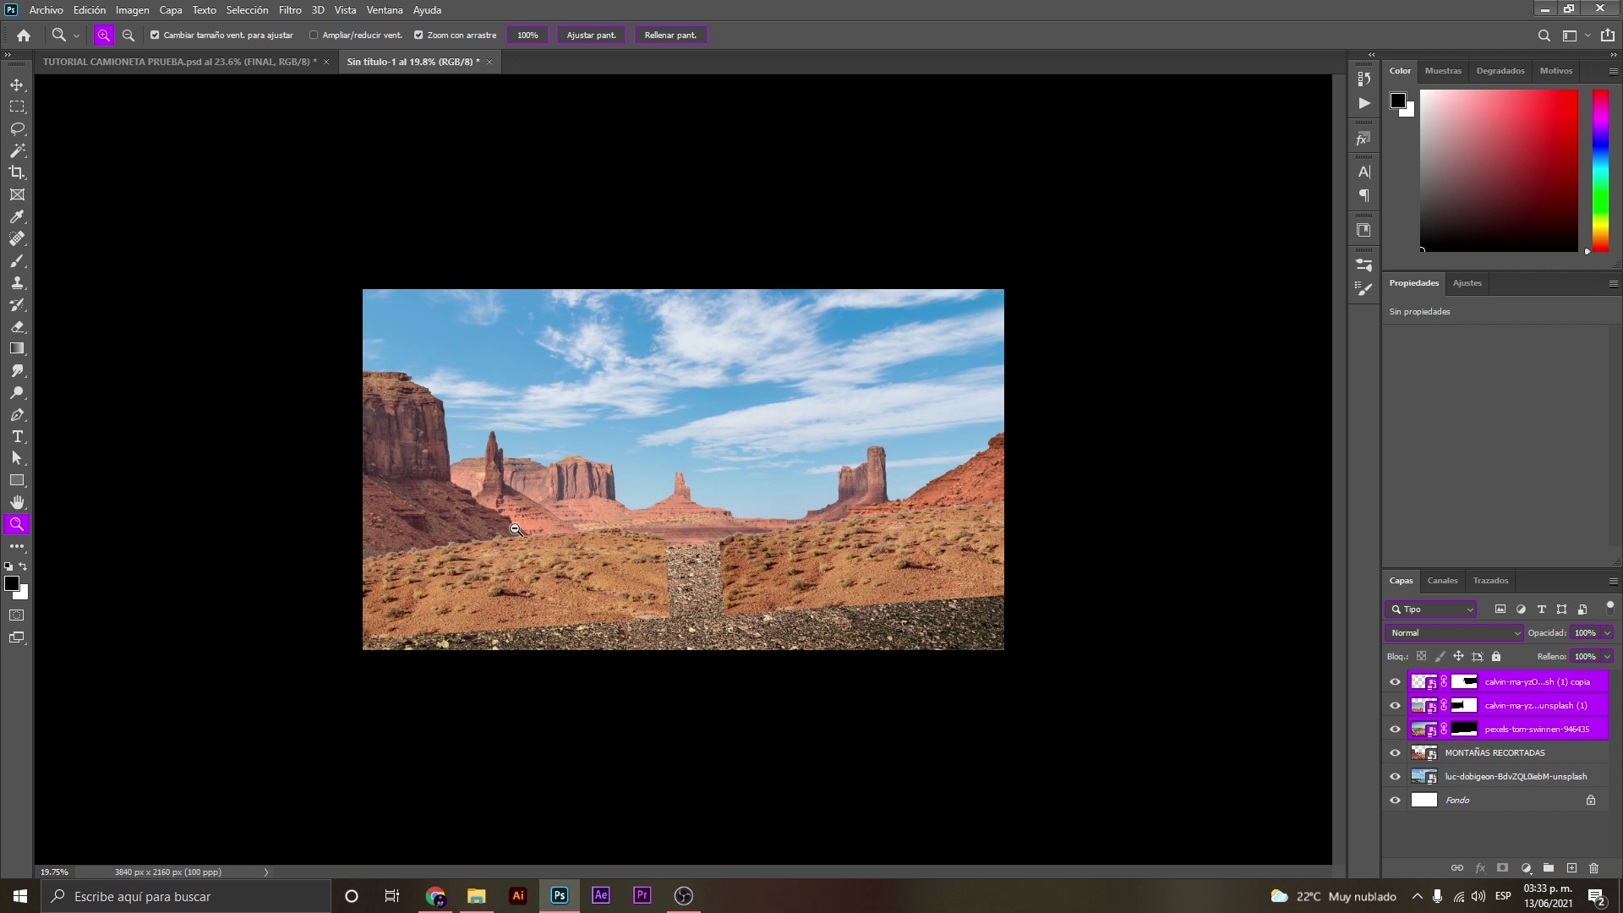
{"action": "key", "text": "v"}
{"action": "left_click", "coordinate": [368, 433]}
{"action": "left_click_drag", "start_coordinate": [379, 441], "coordinate": [378, 443]}
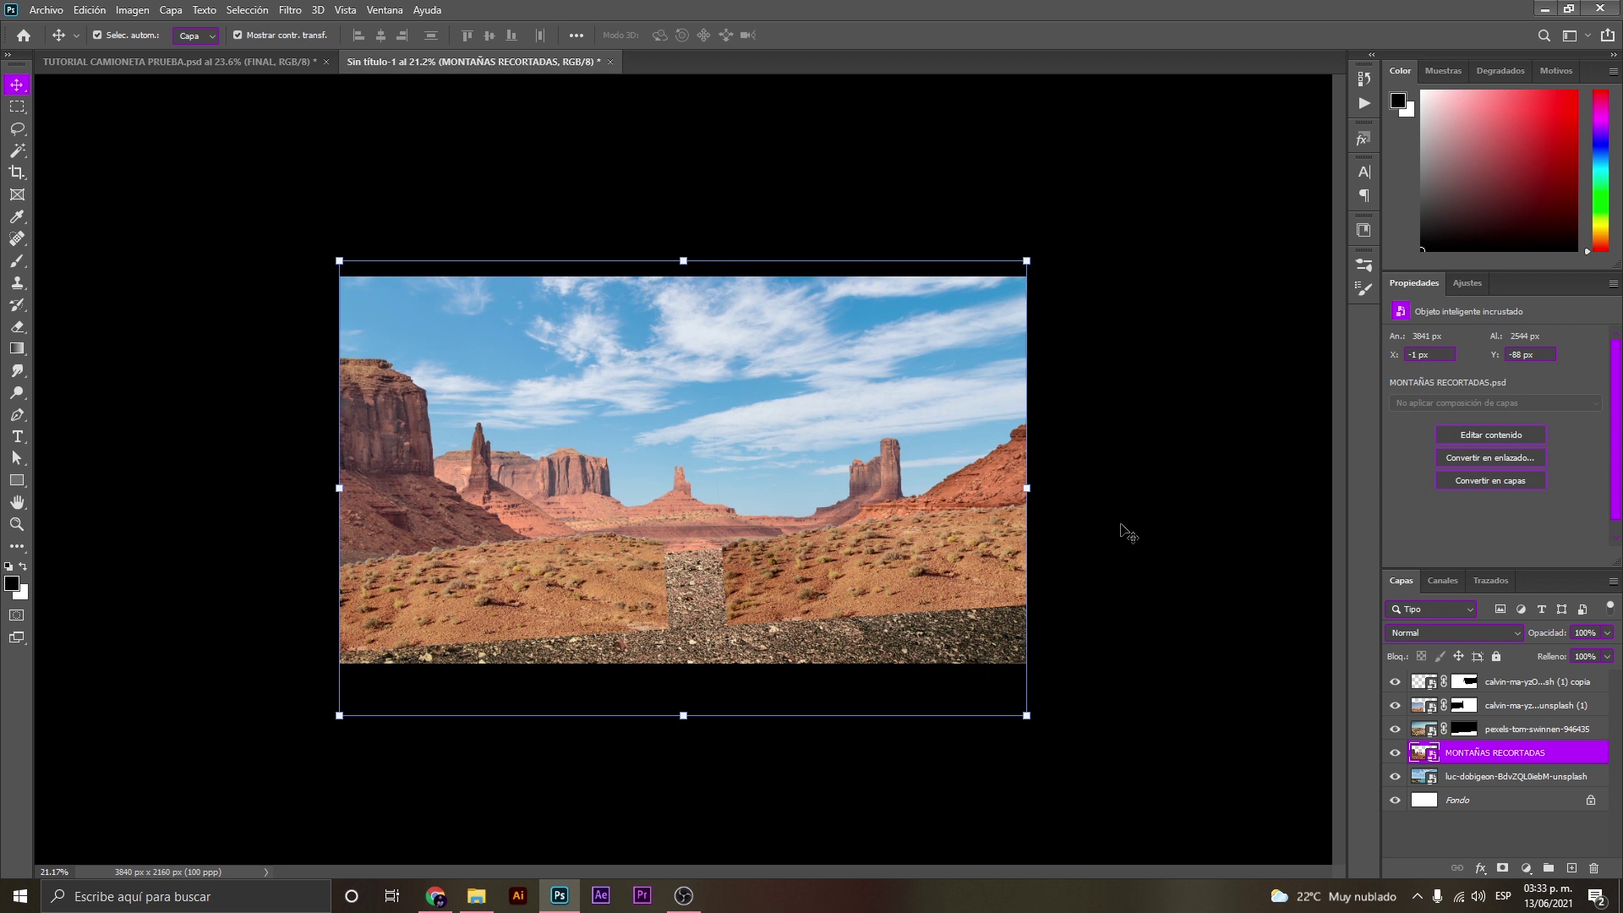
{"action": "key", "text": "z"}
{"action": "left_click", "coordinate": [750, 528]}
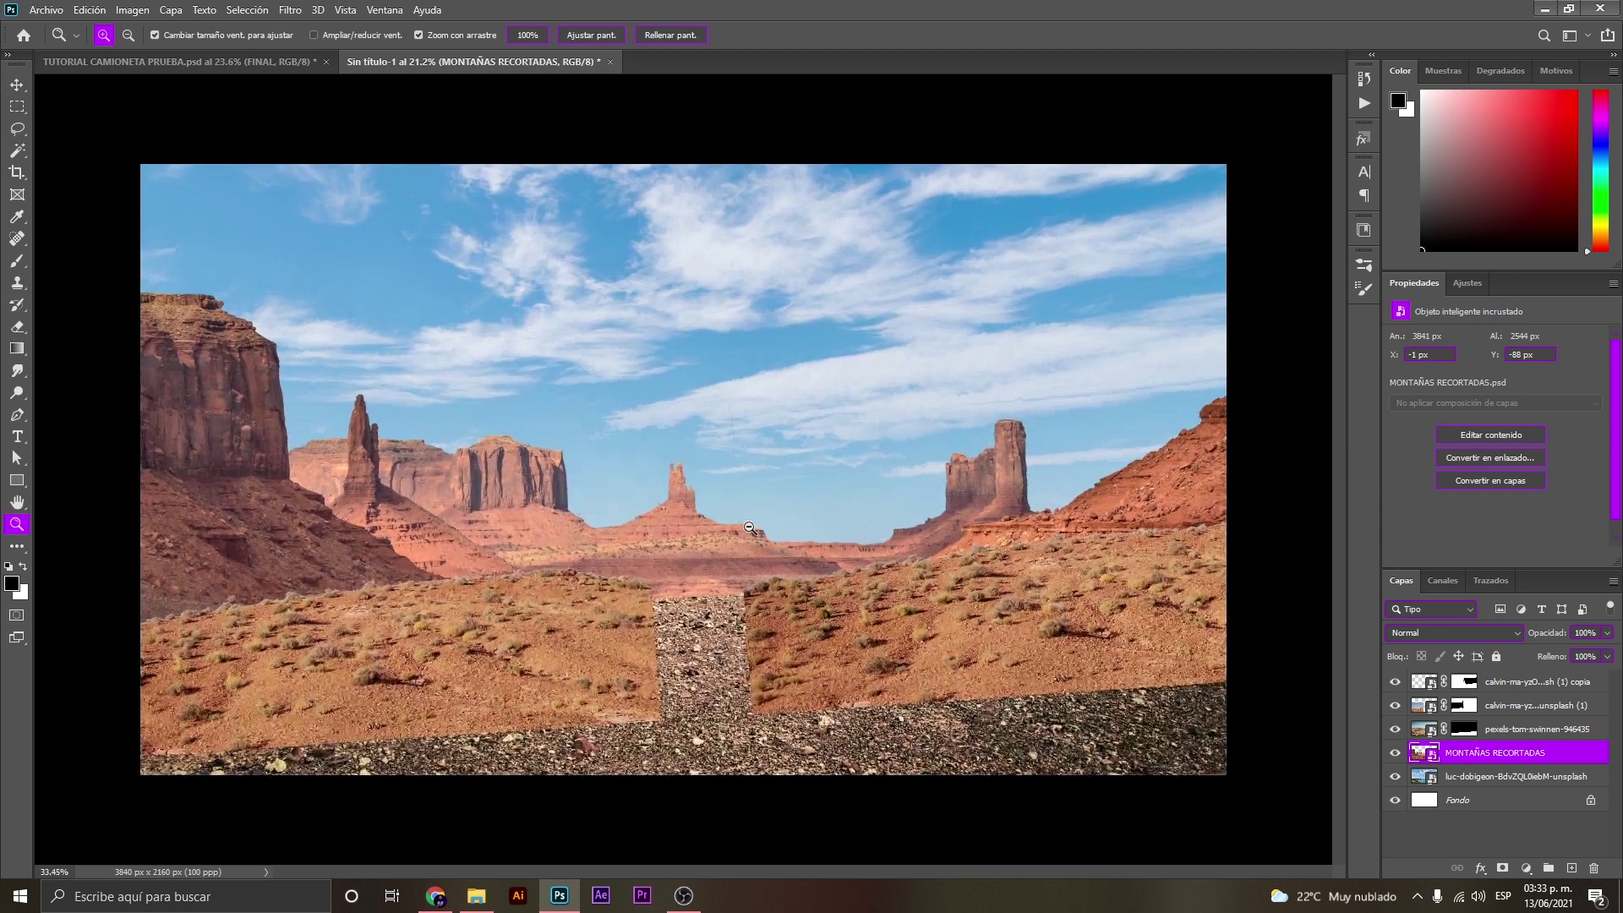
{"action": "key", "text": "v"}
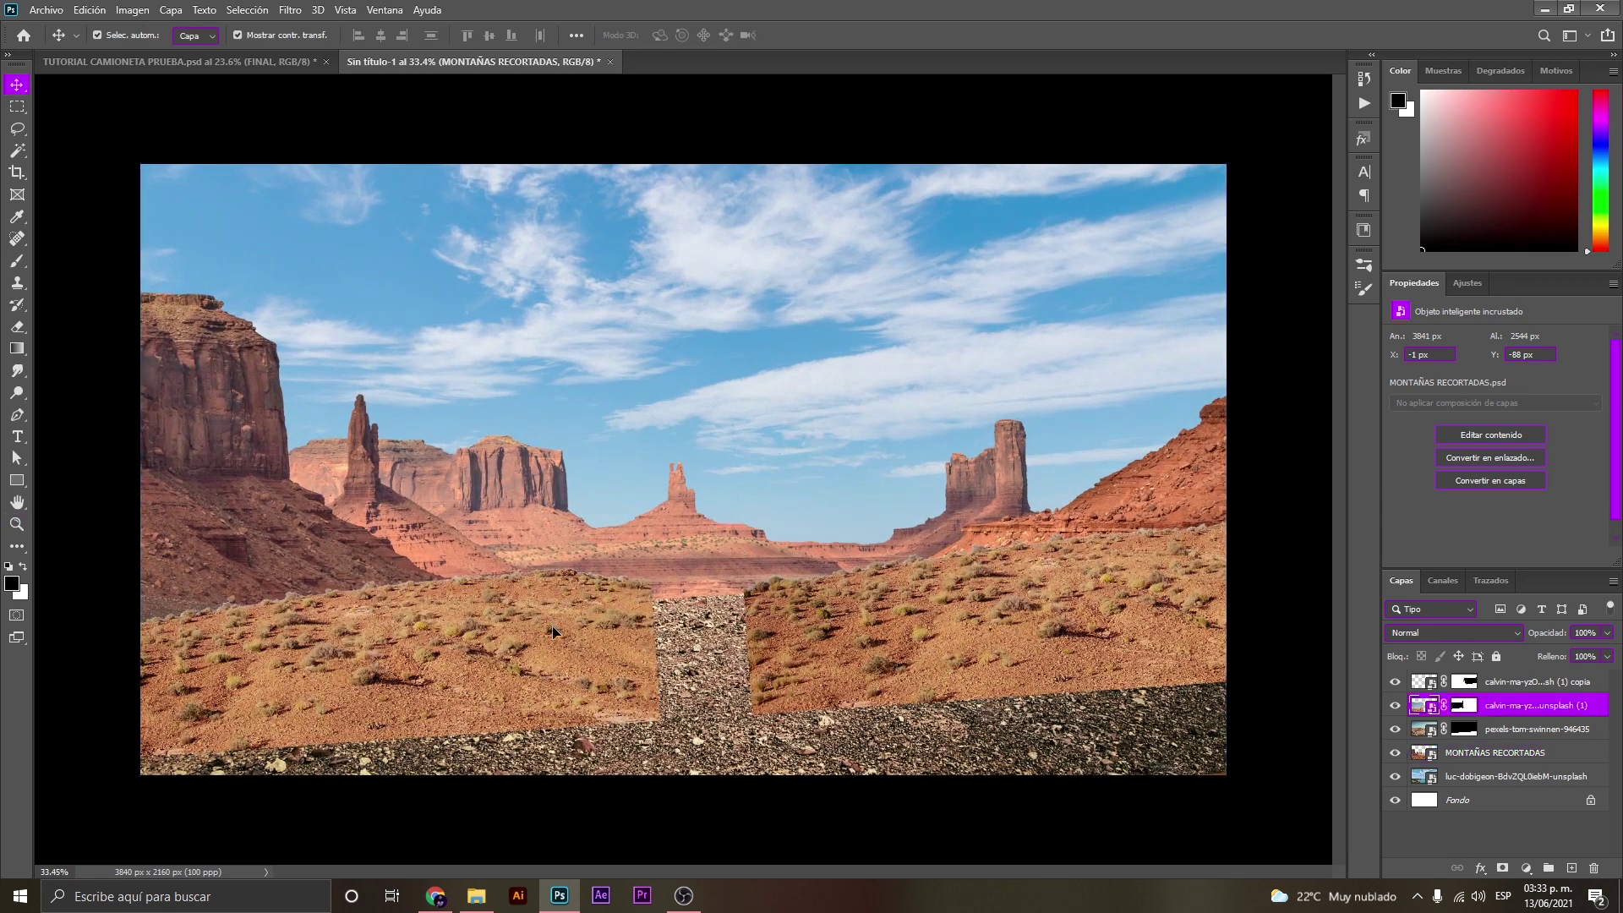
{"action": "left_click_drag", "start_coordinate": [551, 624], "coordinate": [549, 630]}
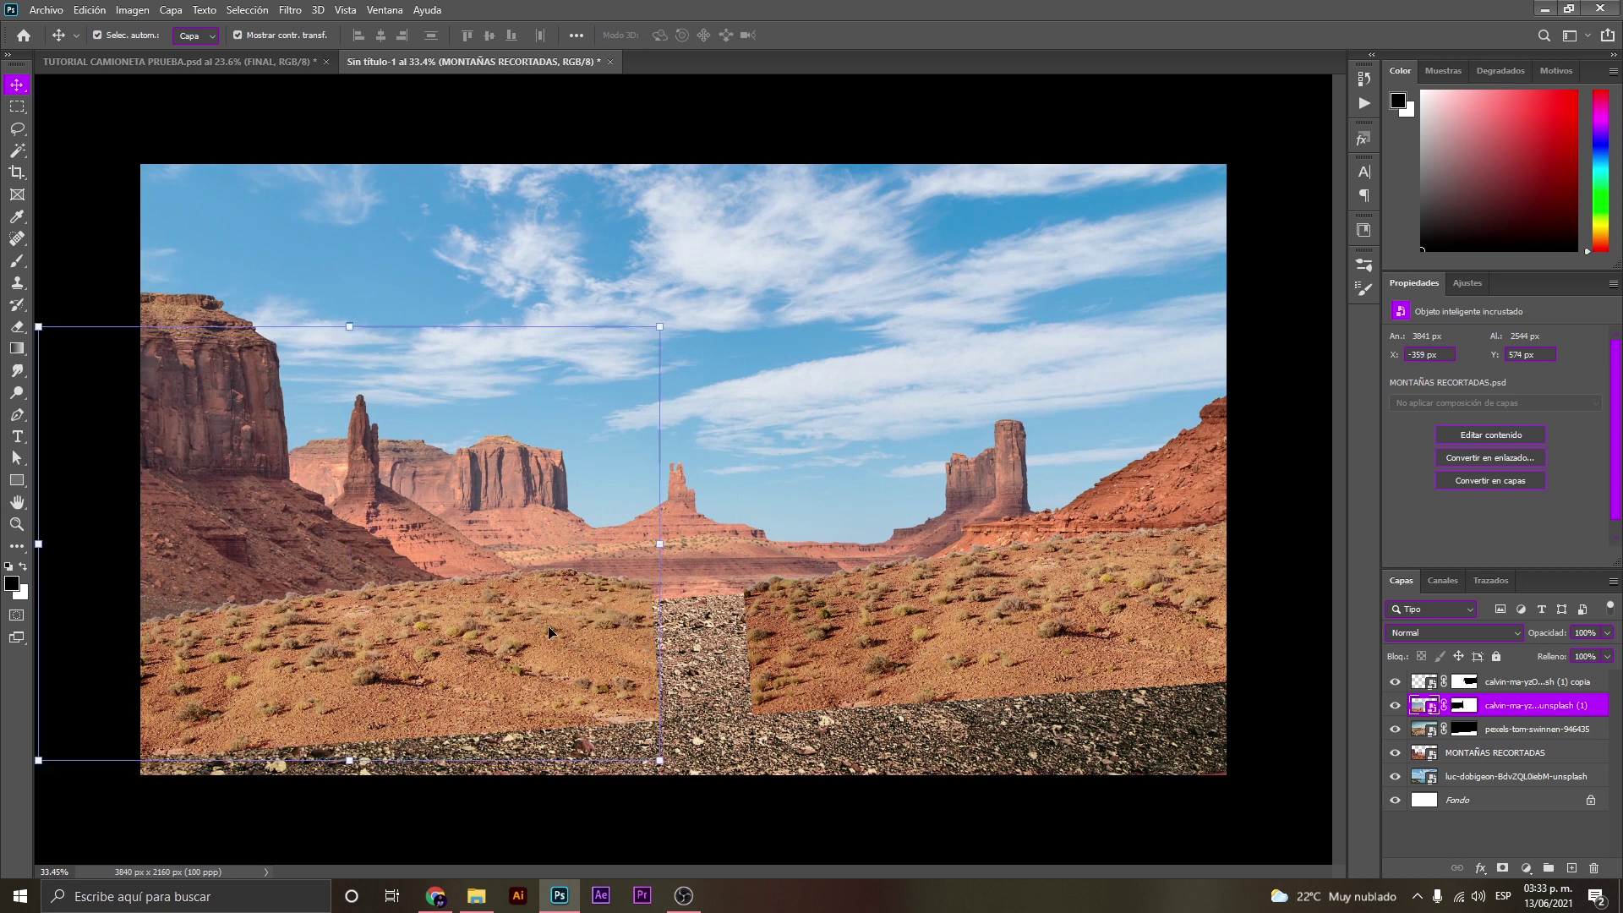
{"action": "key", "text": "z"}
{"action": "left_click", "coordinate": [684, 470], "text": "alt"}
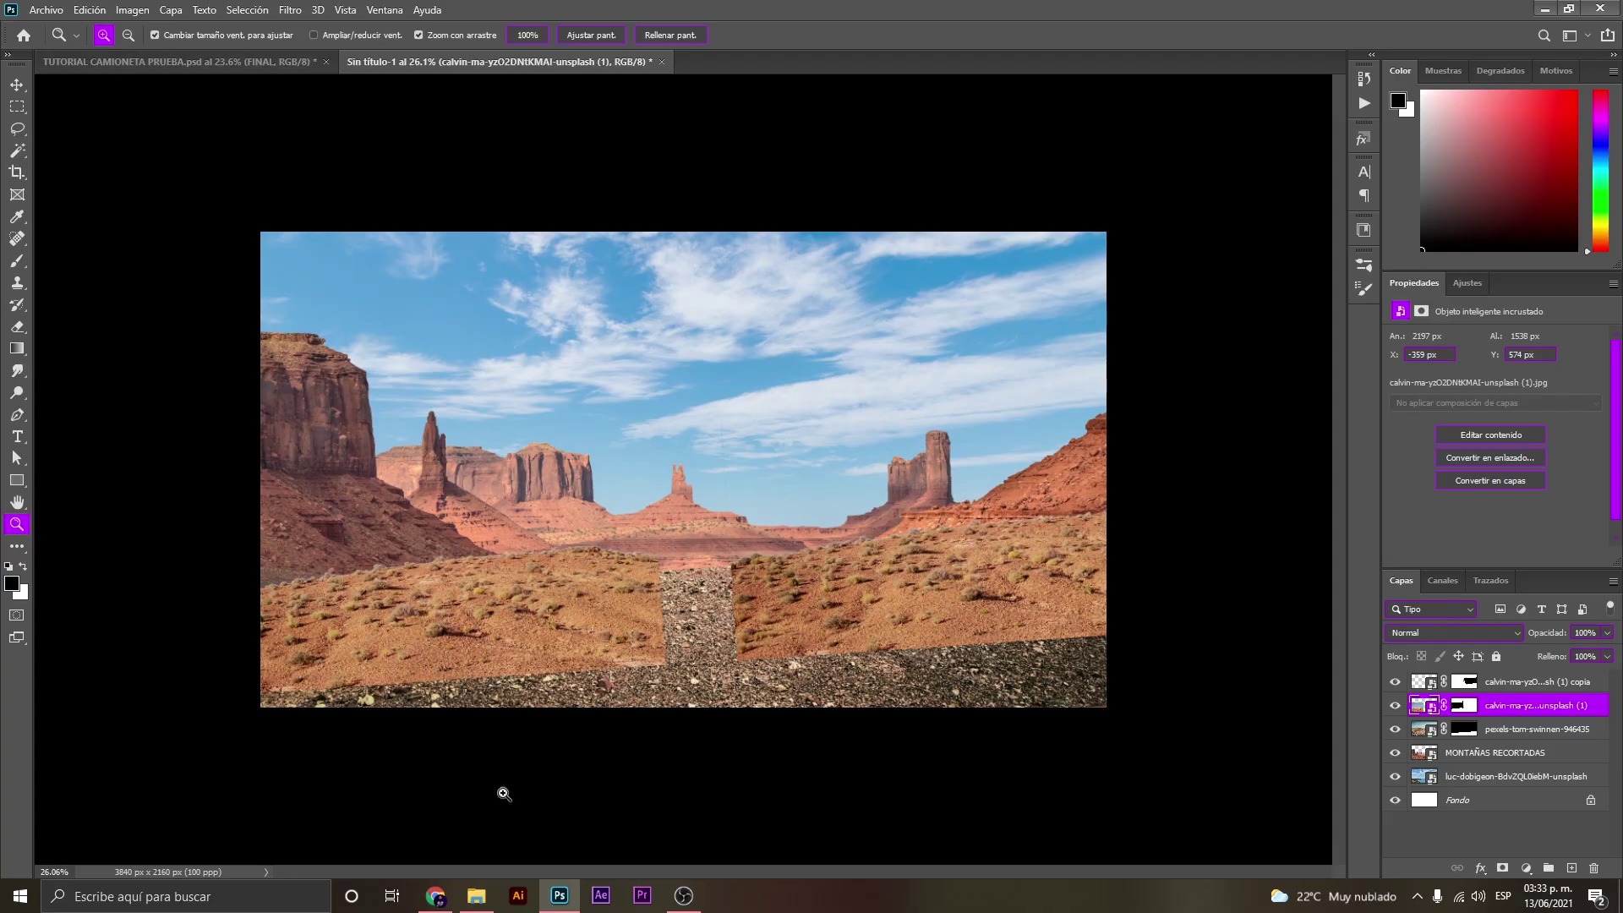
Place the Volkswagen Camioneta image from File Explorer into the composite, scaled to about 150%.
{"action": "left_click", "coordinate": [476, 896]}
{"action": "left_click_drag", "start_coordinate": [719, 132], "coordinate": [565, 897]}
{"action": "left_click_drag", "start_coordinate": [565, 896], "coordinate": [651, 678]}
{"action": "left_click_drag", "start_coordinate": [866, 469], "coordinate": [954, 464]}
{"action": "key", "text": "Return"}
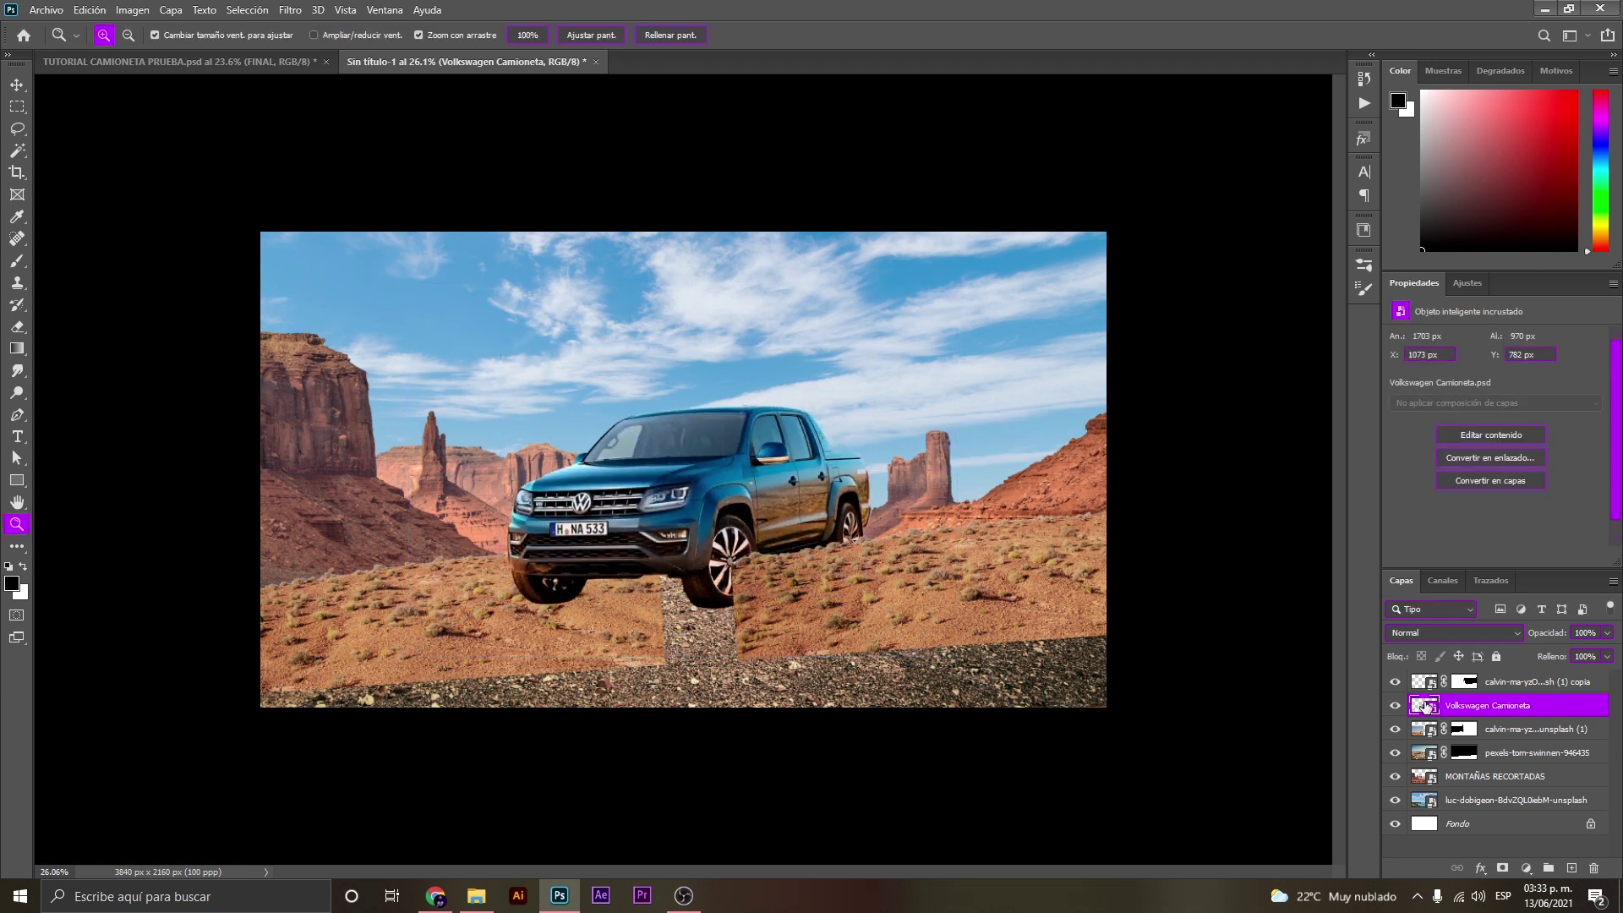
Move the truck layer to the top of the stack and flip it horizontally.
{"action": "left_click_drag", "start_coordinate": [1426, 707], "coordinate": [1429, 681]}
{"action": "key", "text": "v"}
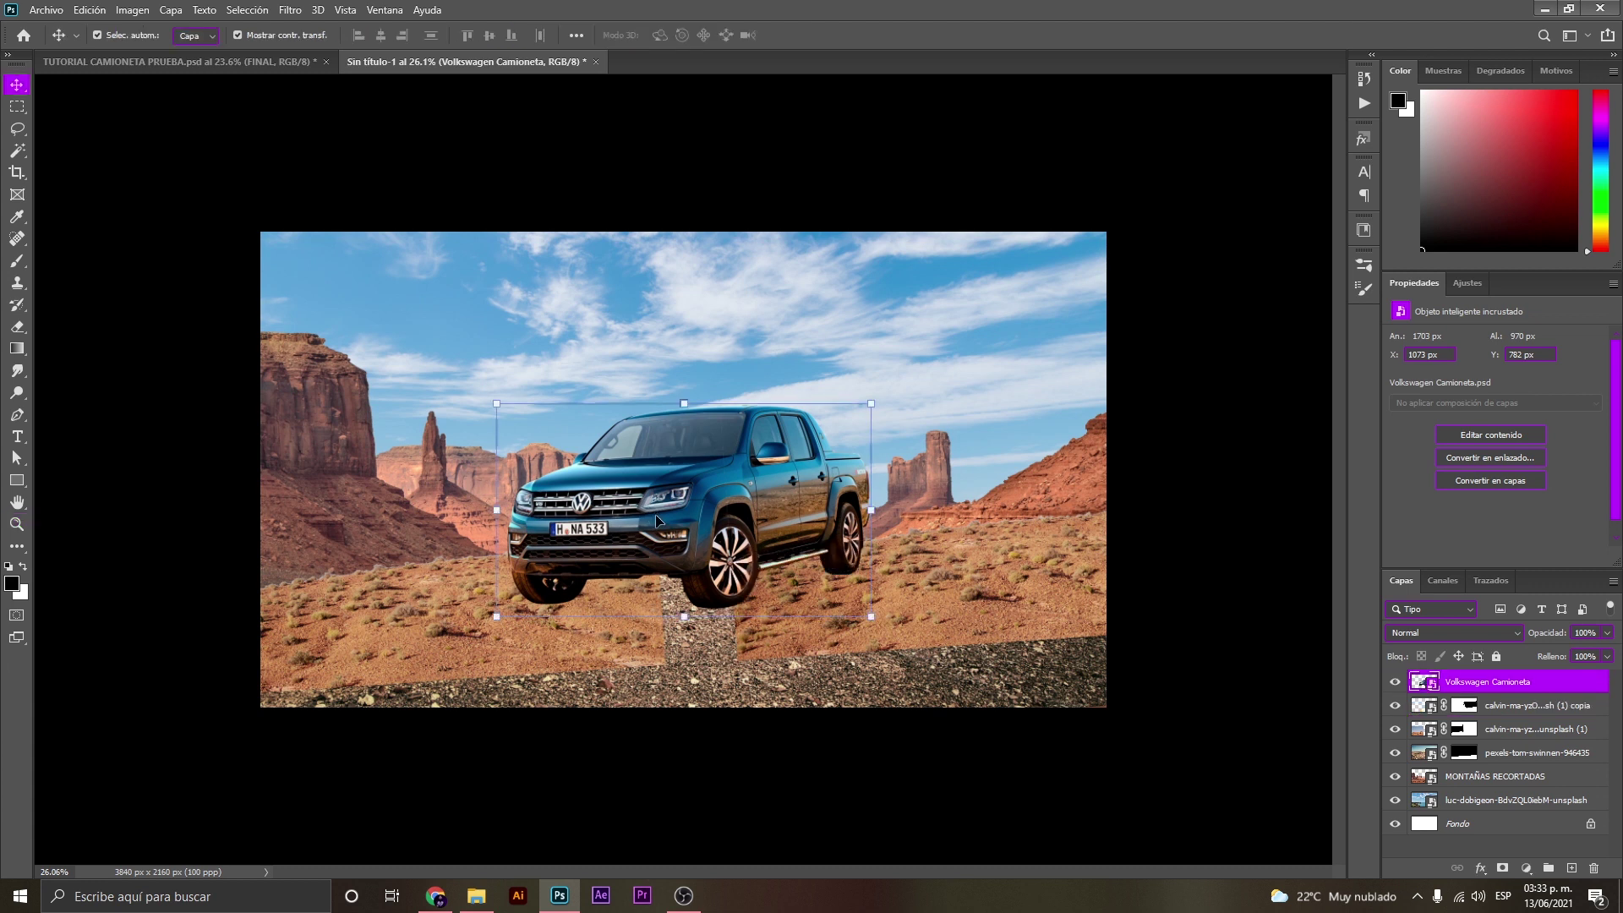
{"action": "key", "text": "ctrl+t"}
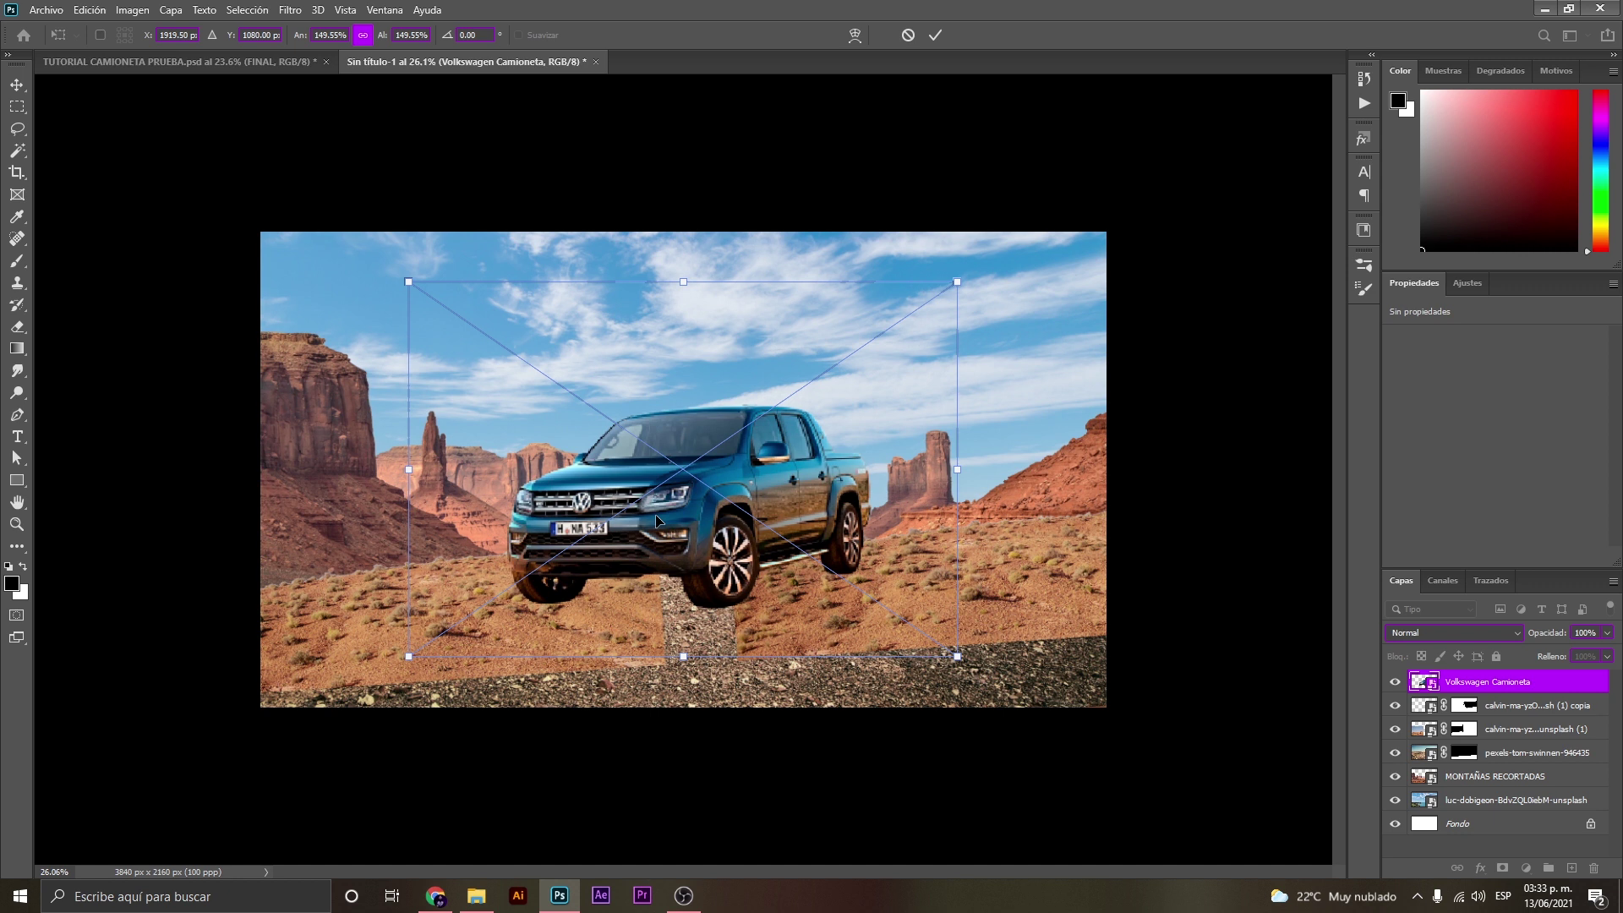
{"action": "right_click", "coordinate": [657, 520]}
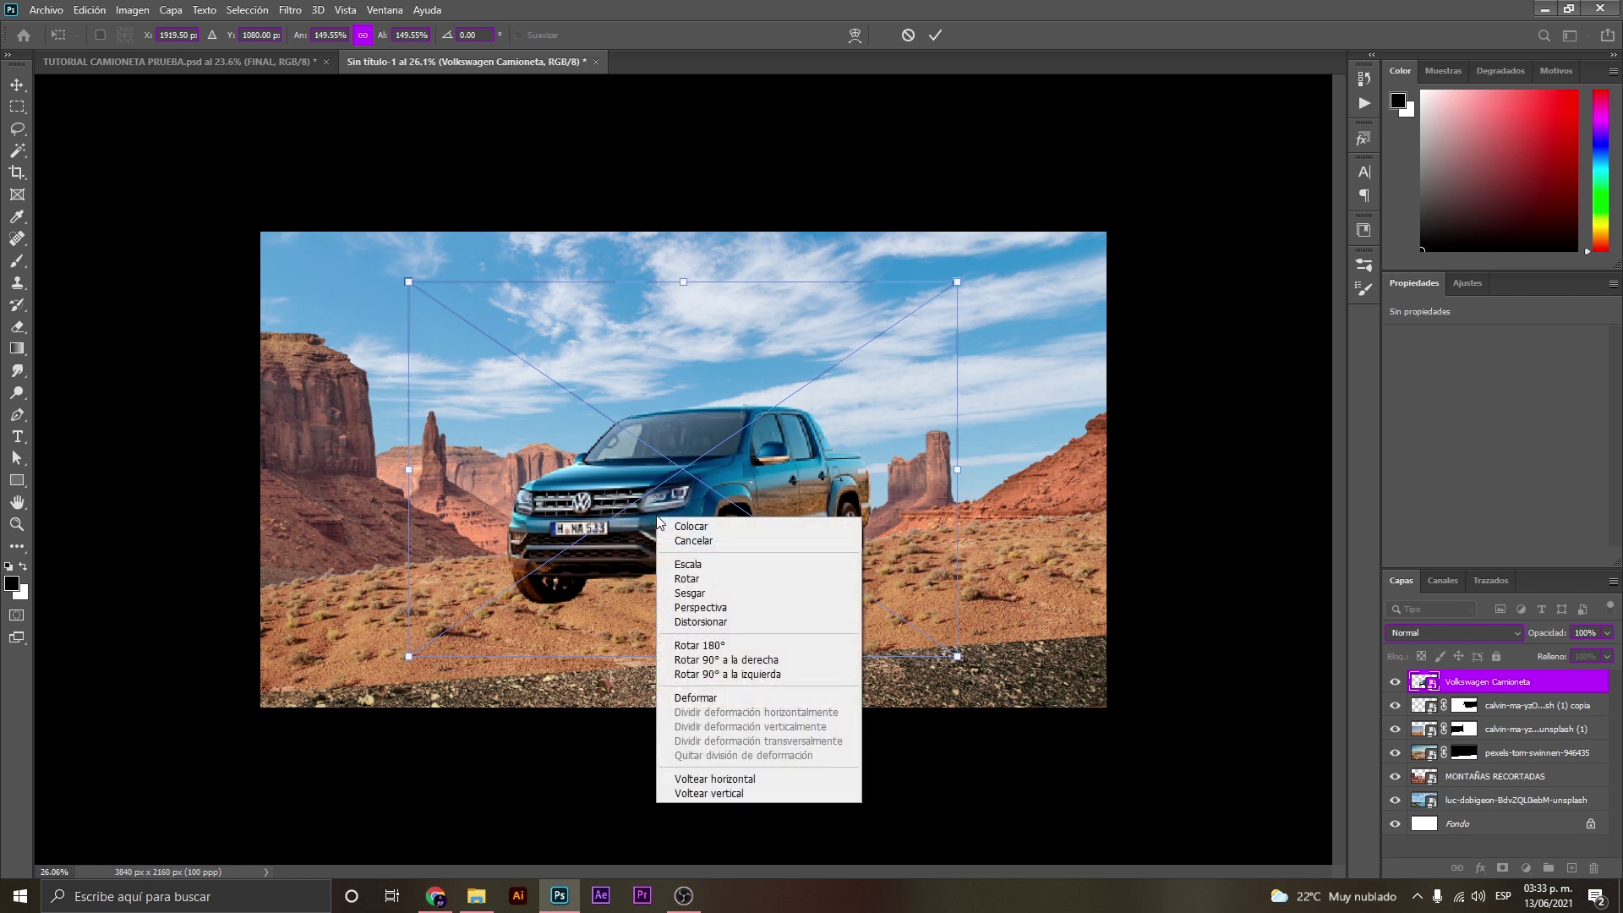
{"action": "left_click", "coordinate": [727, 779]}
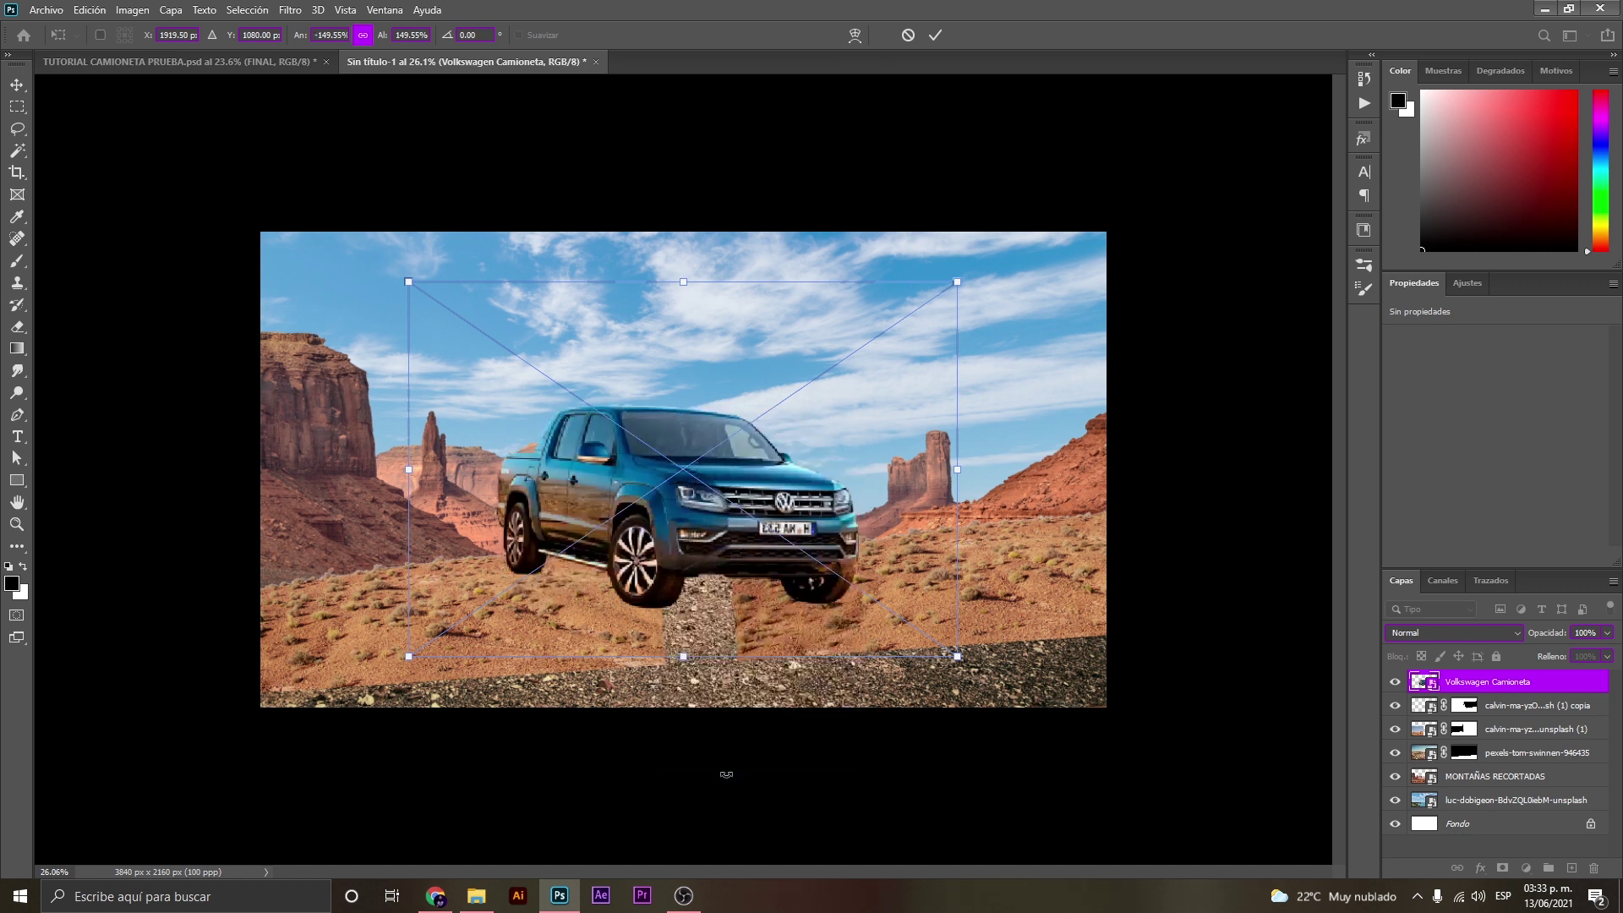
{"action": "left_click", "coordinate": [936, 36]}
{"action": "scroll", "coordinate": [710, 518], "scroll_direction": "up", "scroll_amount": 3}
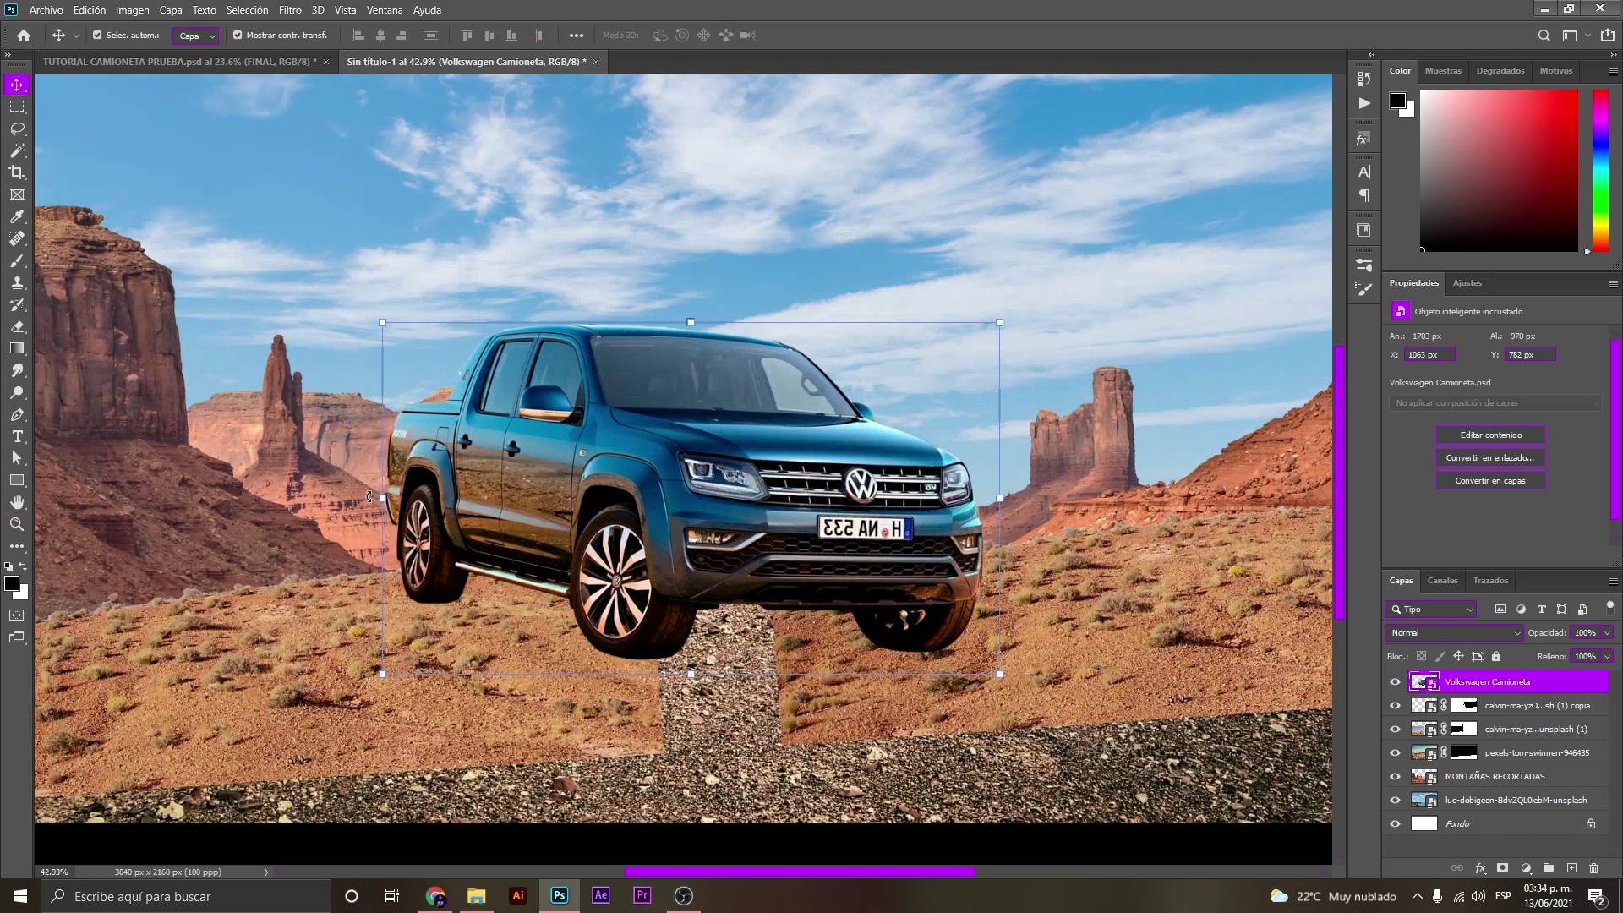
Rotate the truck slightly so it tilts.
{"action": "key", "text": "ctrl+t"}
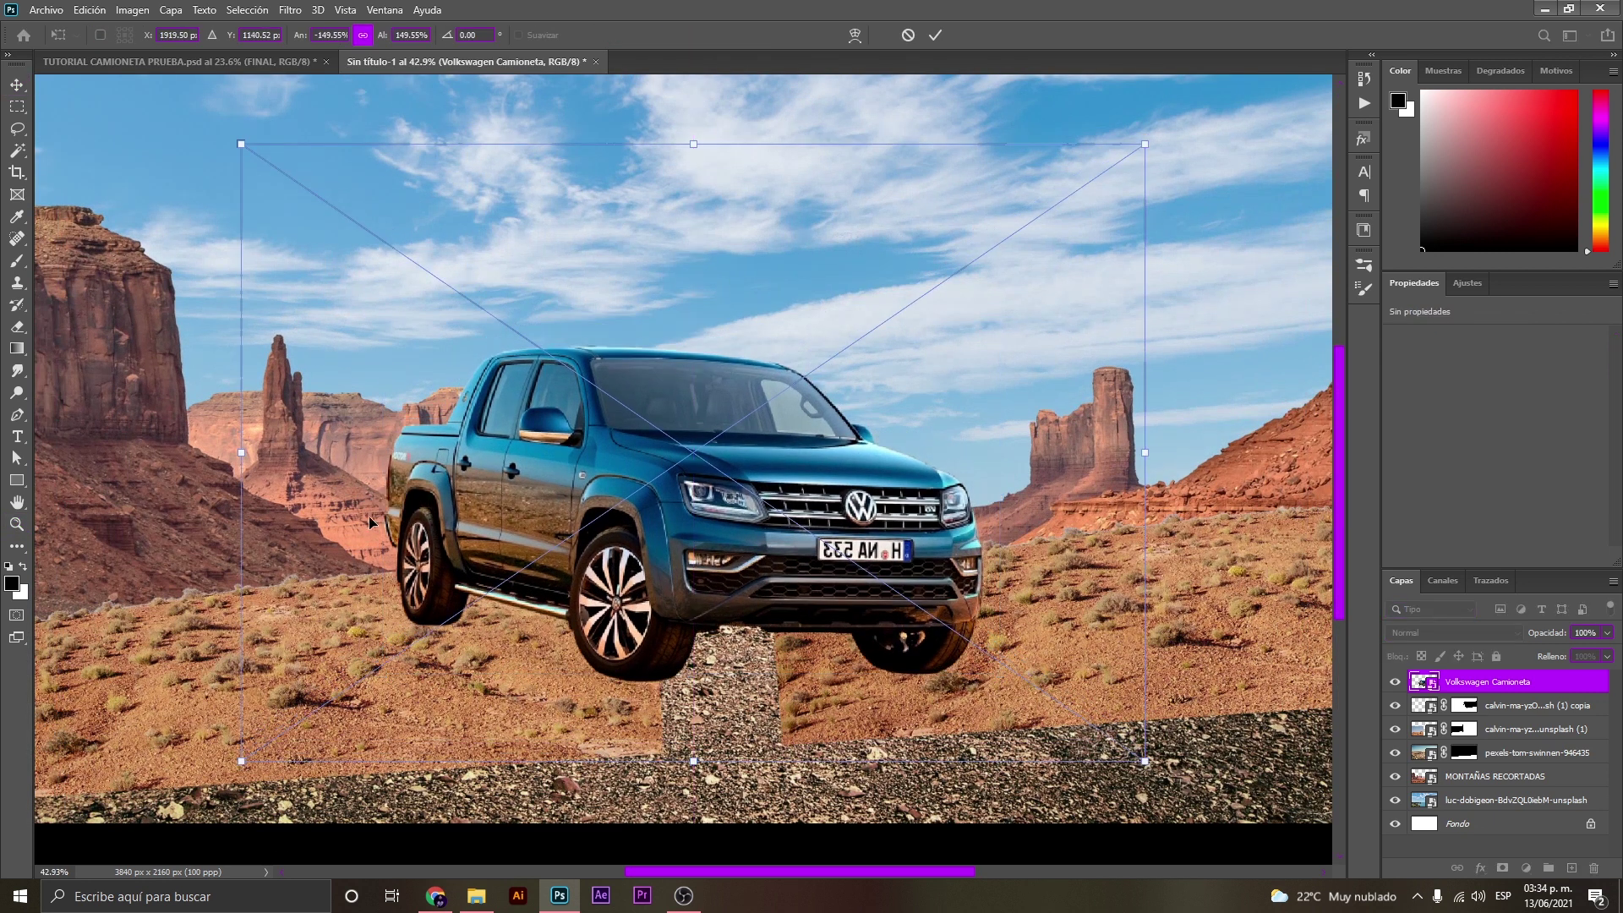
{"action": "left_click_drag", "start_coordinate": [231, 451], "coordinate": [245, 507]}
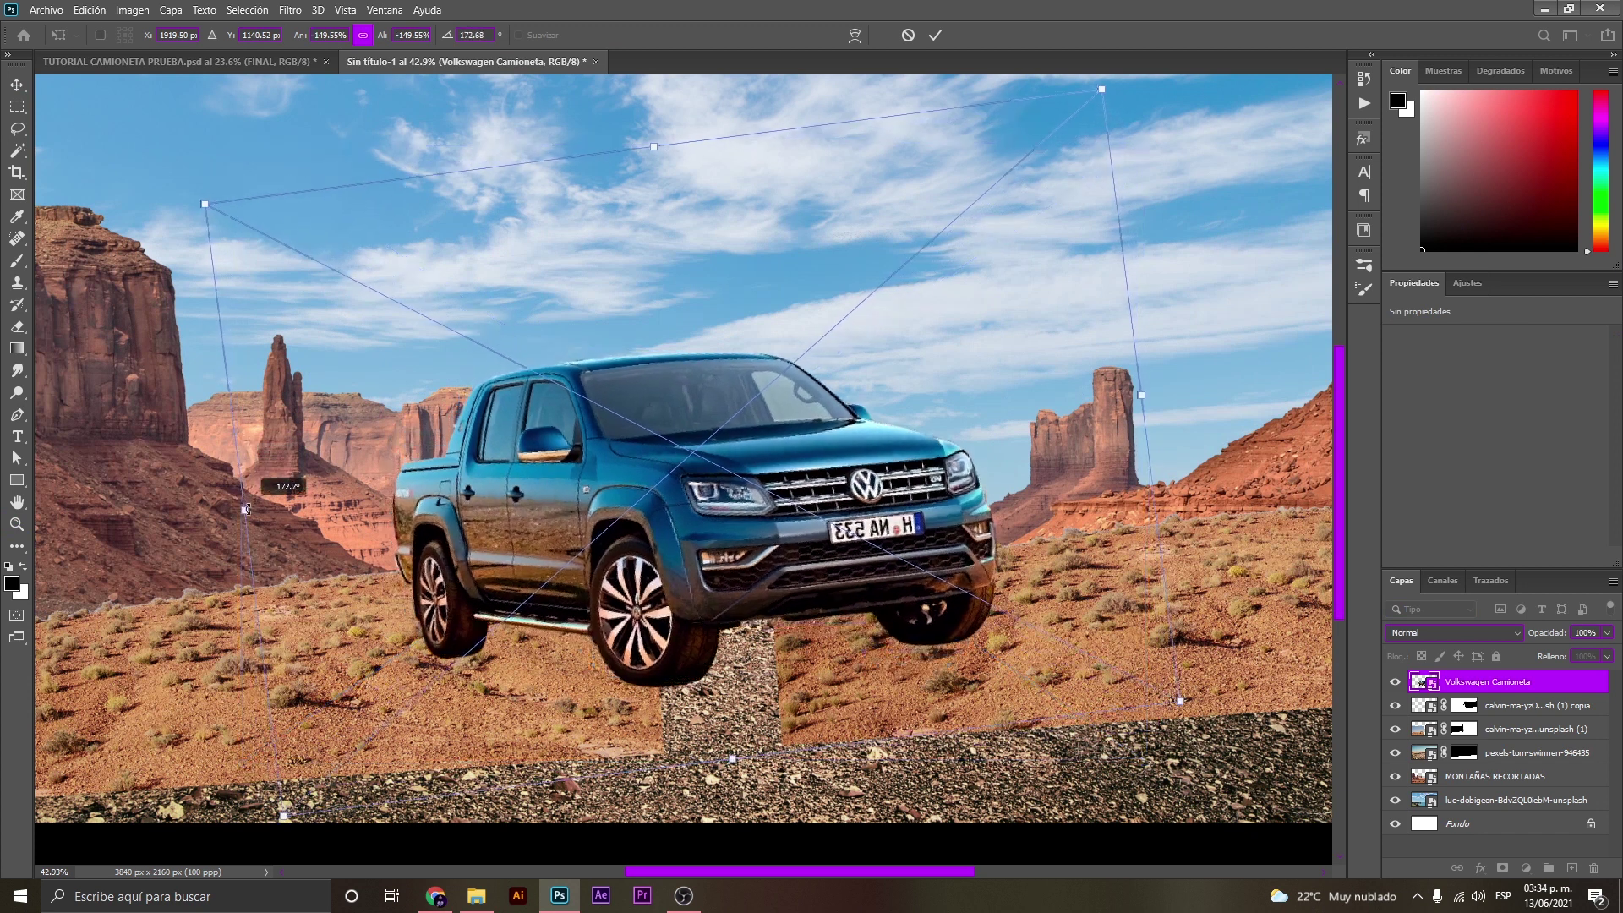
{"action": "key", "text": "Return"}
{"action": "key", "text": "z"}
{"action": "mouse_move", "coordinate": [636, 508]}
{"action": "left_mouse_down"}
{"action": "mouse_move", "coordinate": [614, 509]}
{"action": "mouse_move", "coordinate": [636, 524]}
{"action": "left_mouse_up"}
Nudge the truck upward with the arrow keys while checking the cab up close.
{"action": "key", "text": "v"}
{"action": "key", "text": "z"}
{"action": "left_click_drag", "start_coordinate": [525, 443], "coordinate": [643, 446]}
{"action": "key", "text": "v"}
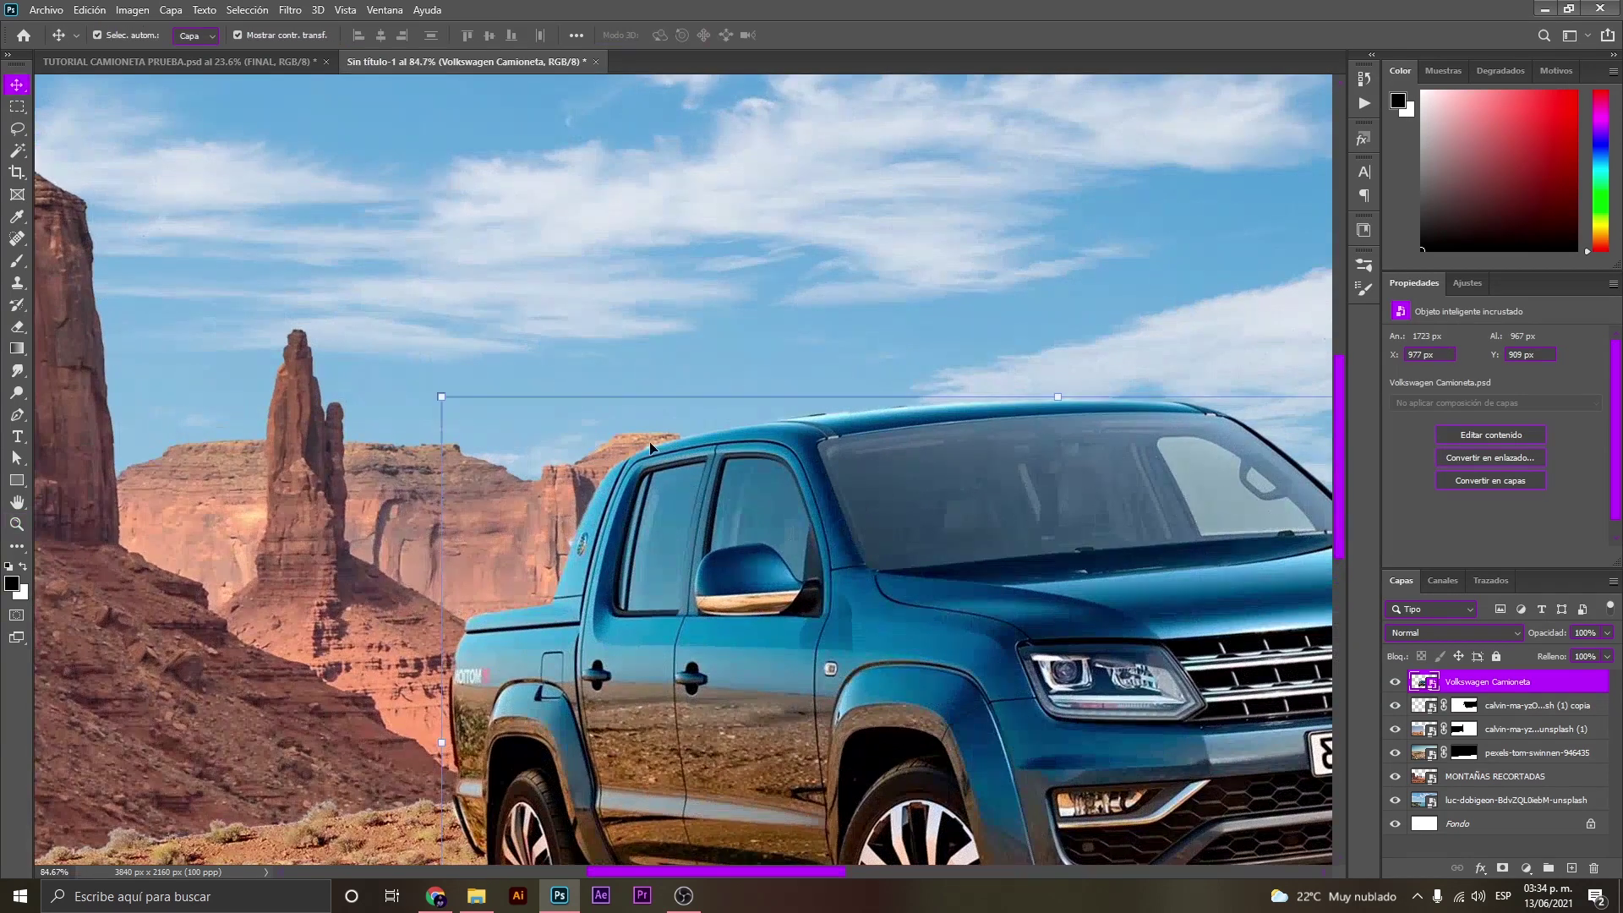
{"action": "key", "text": "Up"}
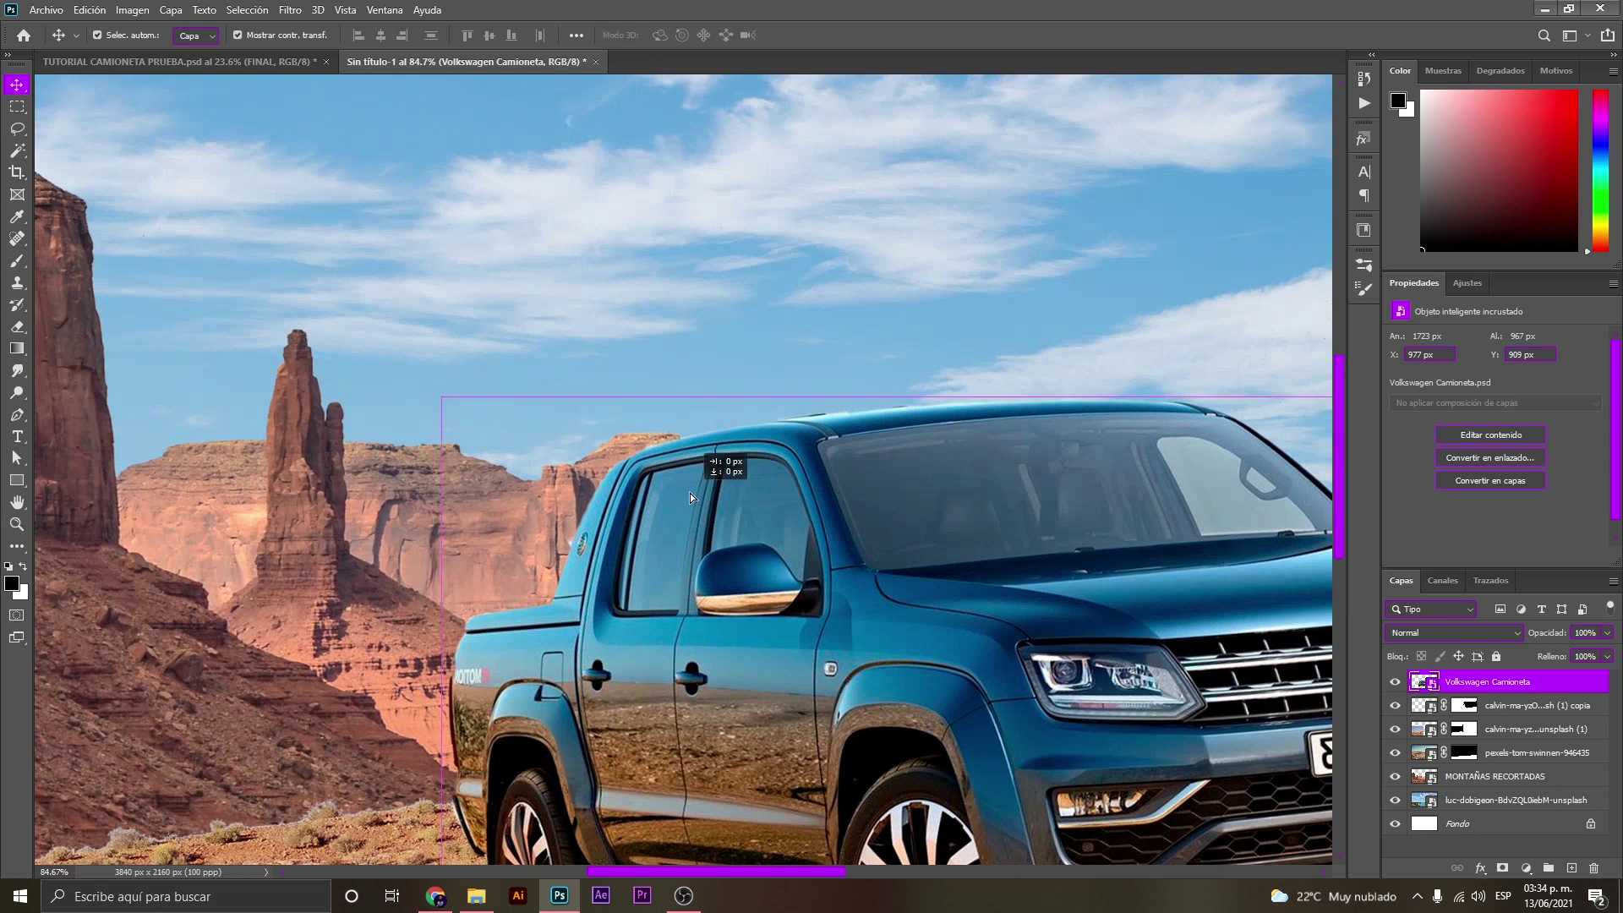
{"action": "key", "text": "shift+Up"}
{"action": "key", "text": "Up"}
{"action": "key", "text": "z"}
{"action": "left_click_drag", "start_coordinate": [674, 509], "coordinate": [710, 509]}
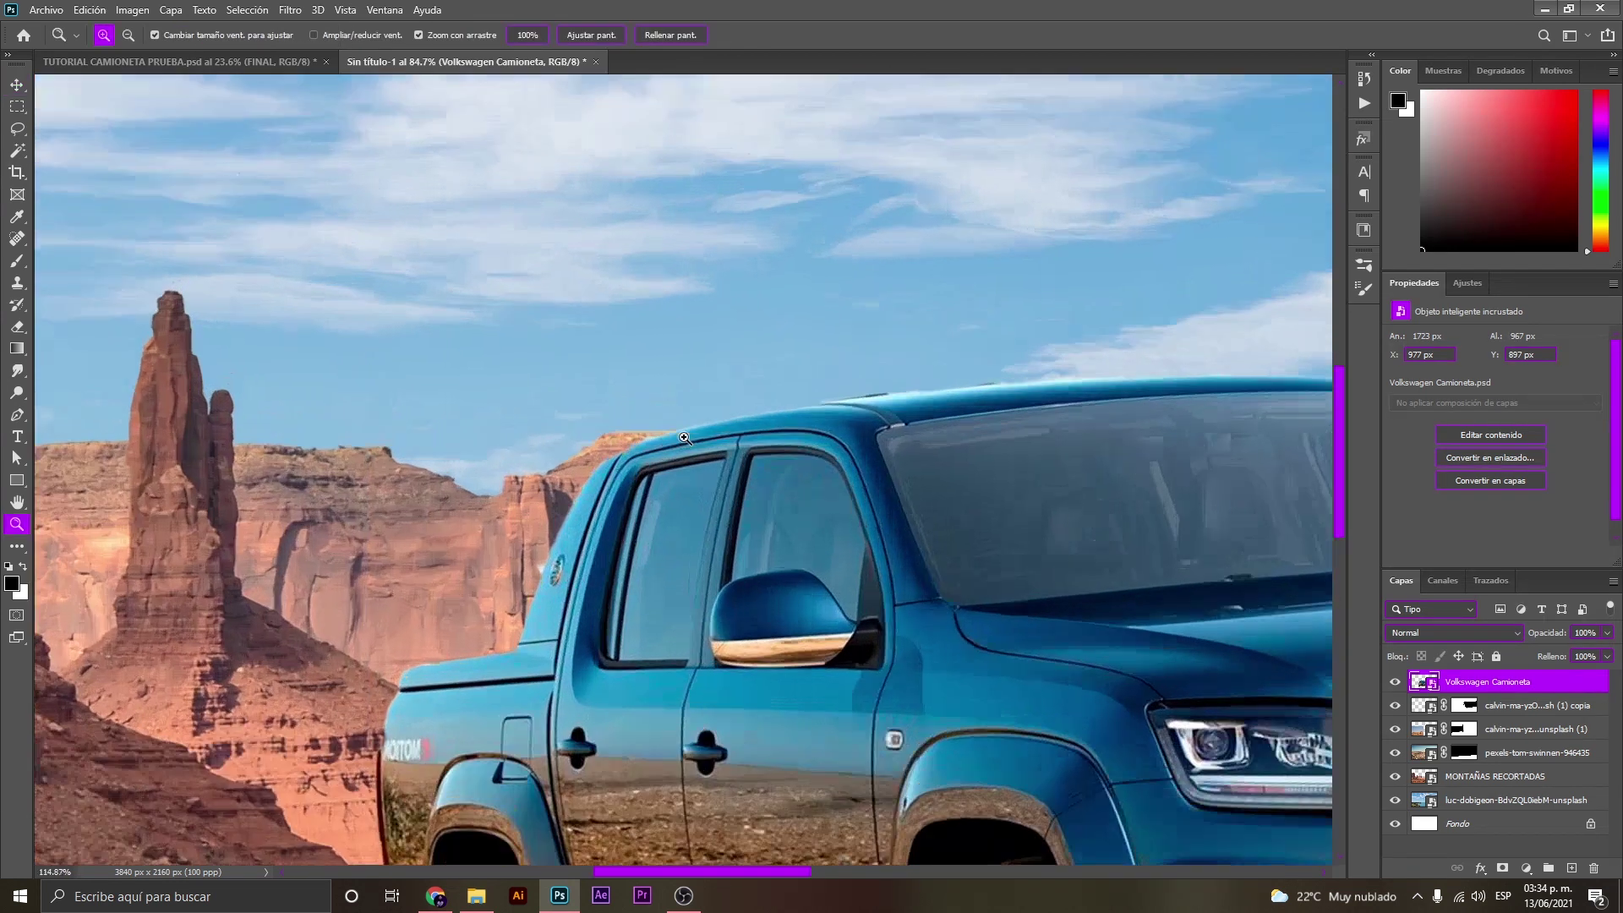
{"action": "left_click", "coordinate": [674, 508], "text": "alt"}
{"action": "key", "text": "ctrl+0"}
{"action": "key", "text": "v"}
Scale the truck to about 156% and shift it slightly down, to X 995, Y 903 px.
{"action": "left_click_drag", "start_coordinate": [872, 548], "coordinate": [953, 457]}
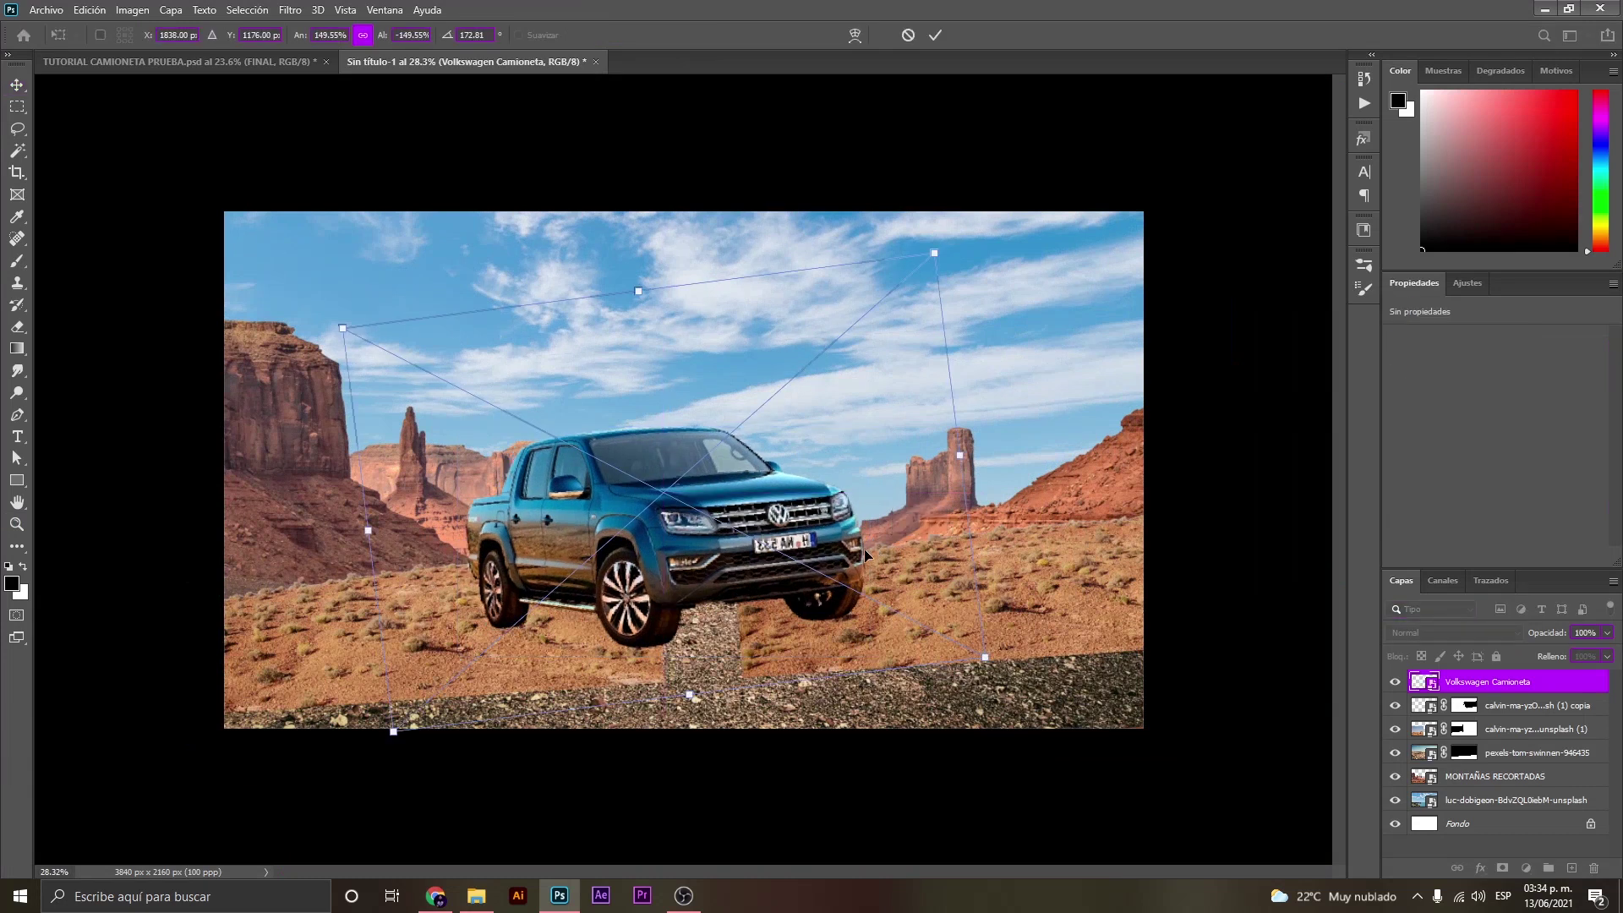
{"action": "left_click_drag", "start_coordinate": [952, 457], "coordinate": [981, 454]}
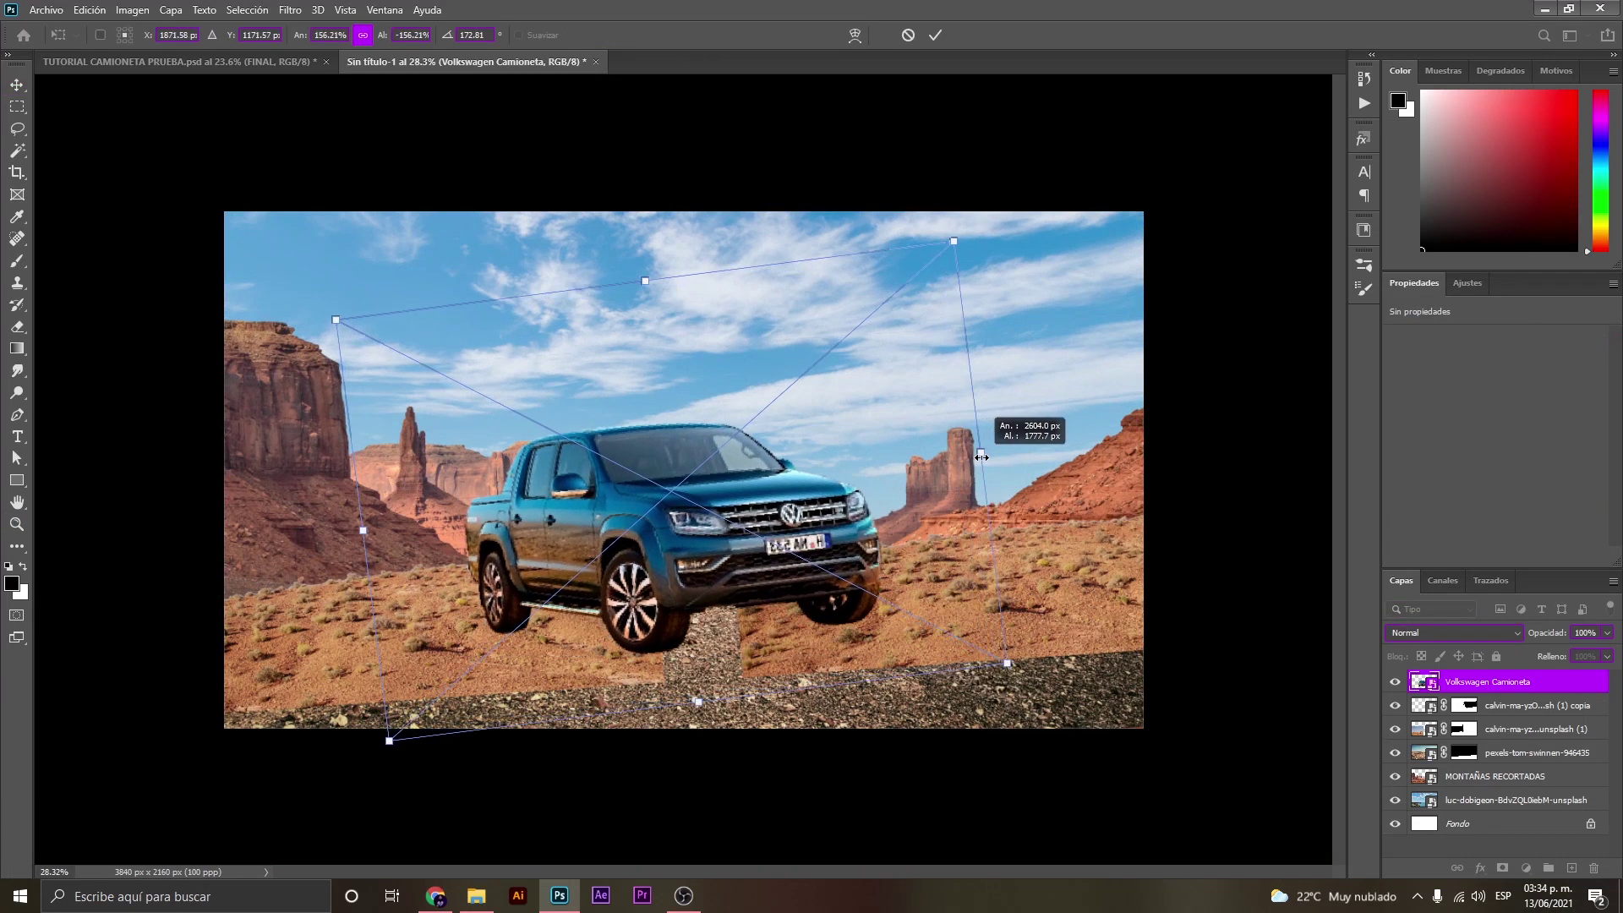
{"action": "left_click_drag", "start_coordinate": [754, 518], "coordinate": [754, 517]}
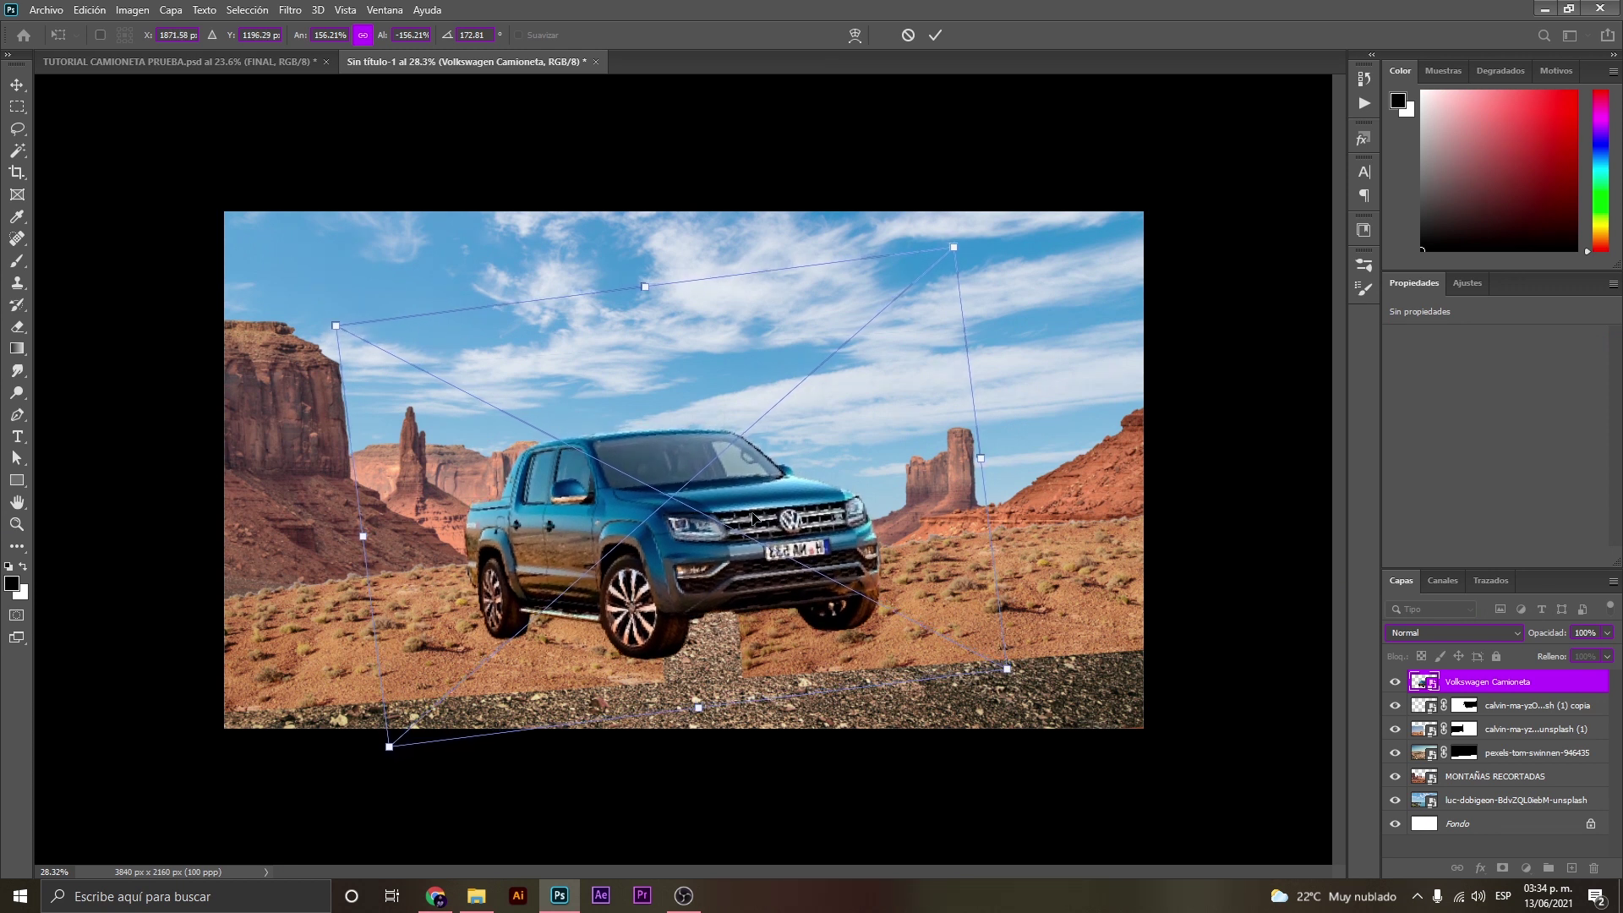
{"action": "left_click", "coordinate": [935, 34]}
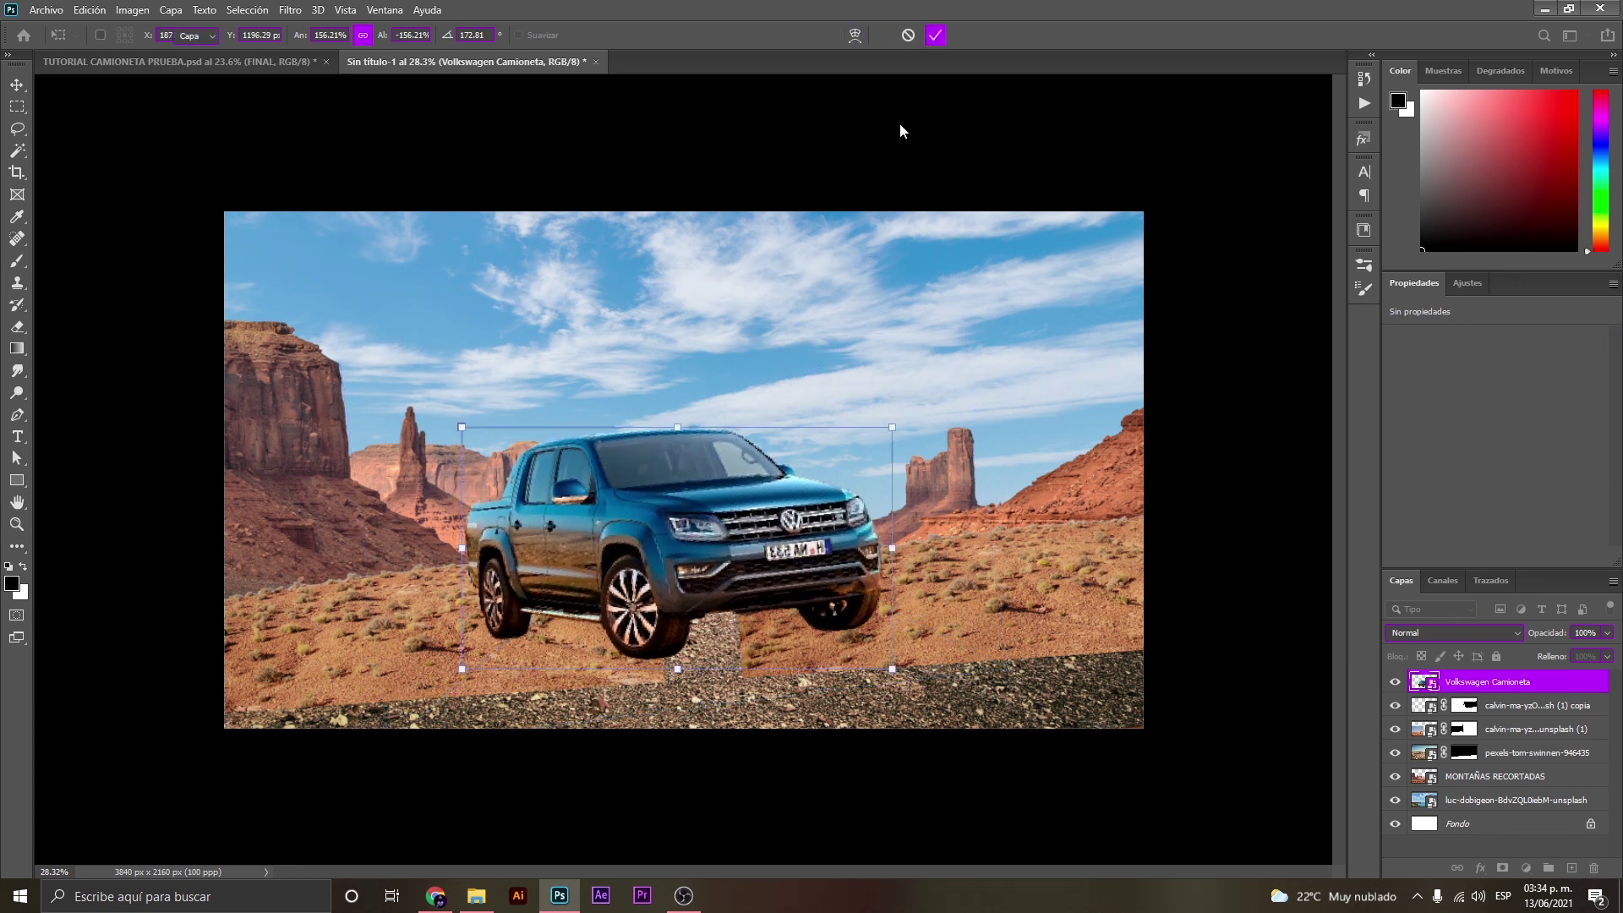
{"action": "key", "text": "z"}
{"action": "mouse_move", "coordinate": [684, 470]}
{"action": "left_mouse_down"}
{"action": "mouse_move", "coordinate": [651, 497]}
{"action": "mouse_move", "coordinate": [681, 511]}
{"action": "left_mouse_up"}
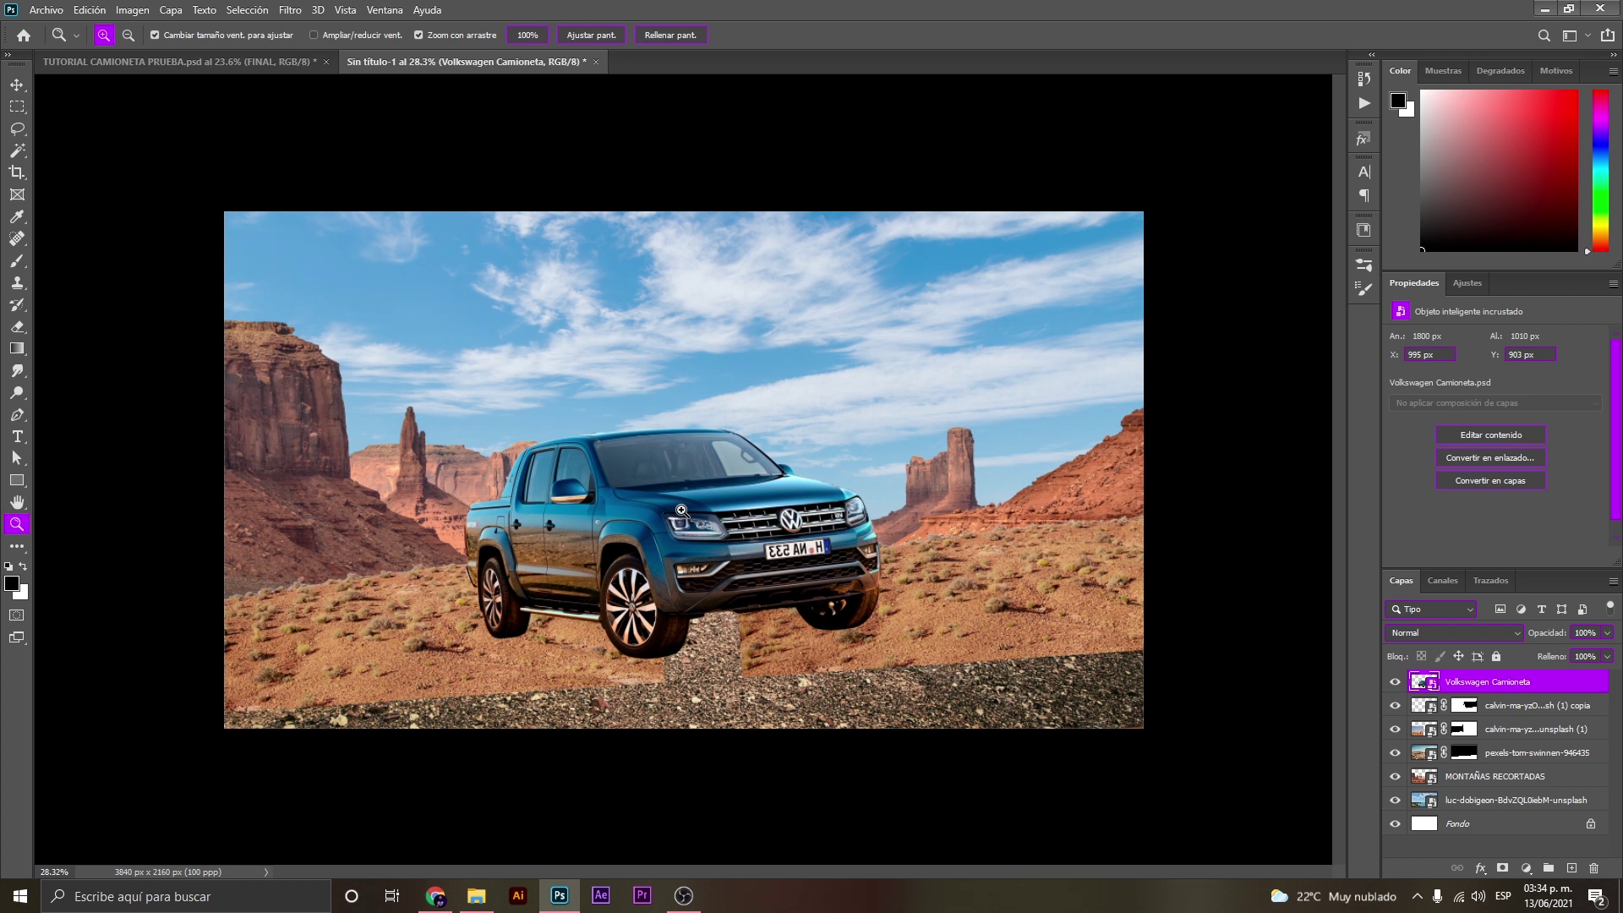
Raise the Volkswagen truck slightly to Y 872 px above the central gravel gap.
{"action": "key", "text": "v"}
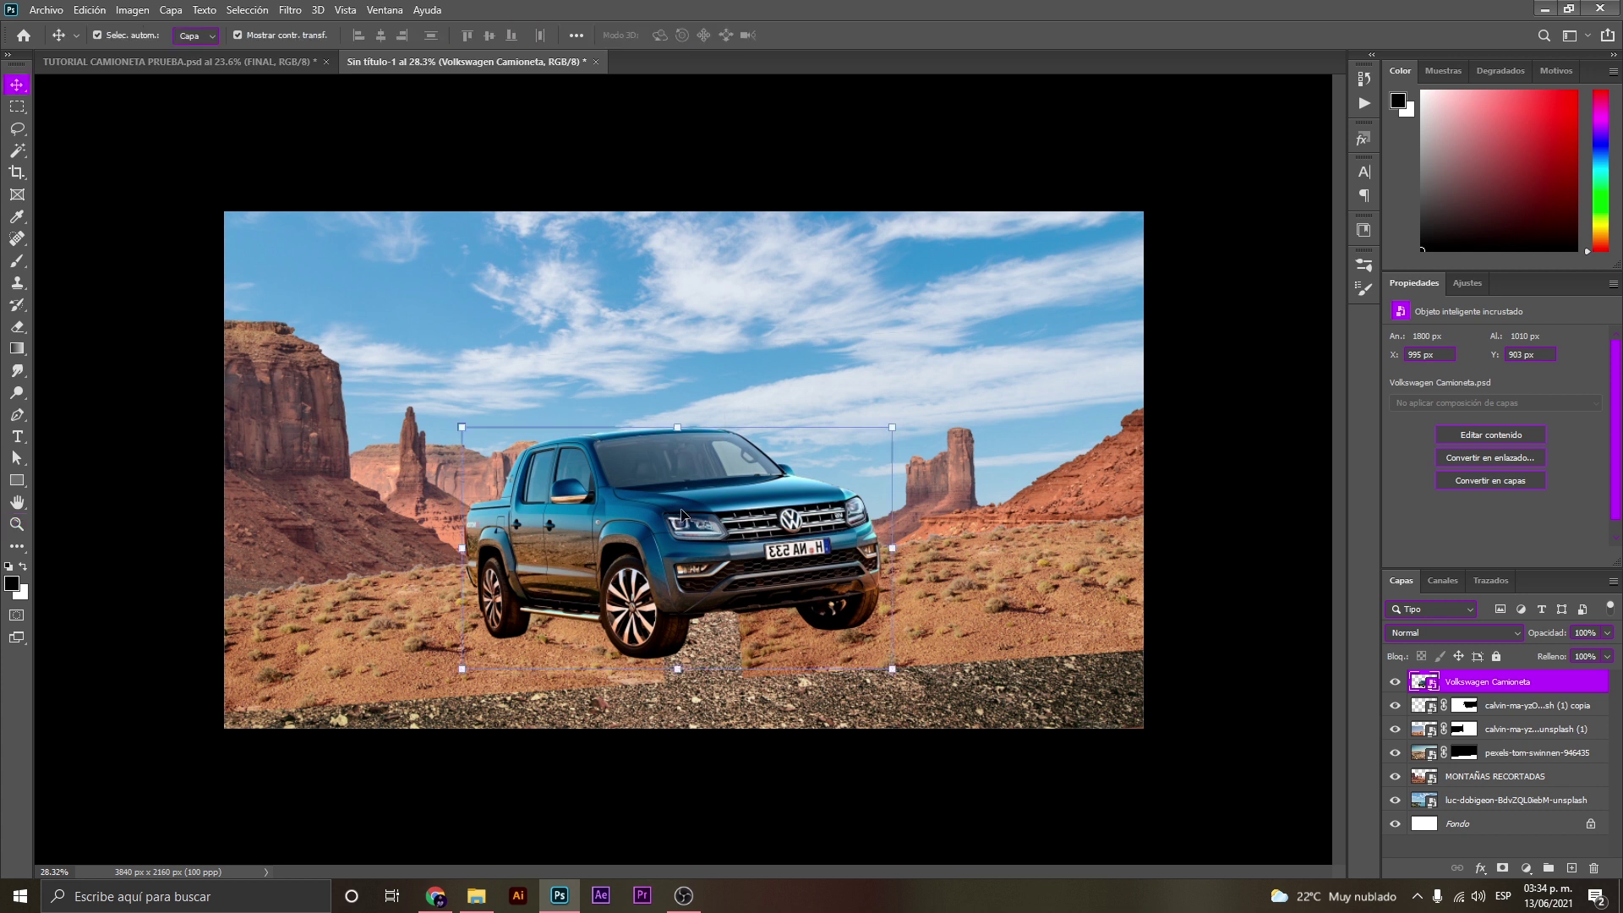
{"action": "left_click_drag", "start_coordinate": [682, 514], "coordinate": [677, 519]}
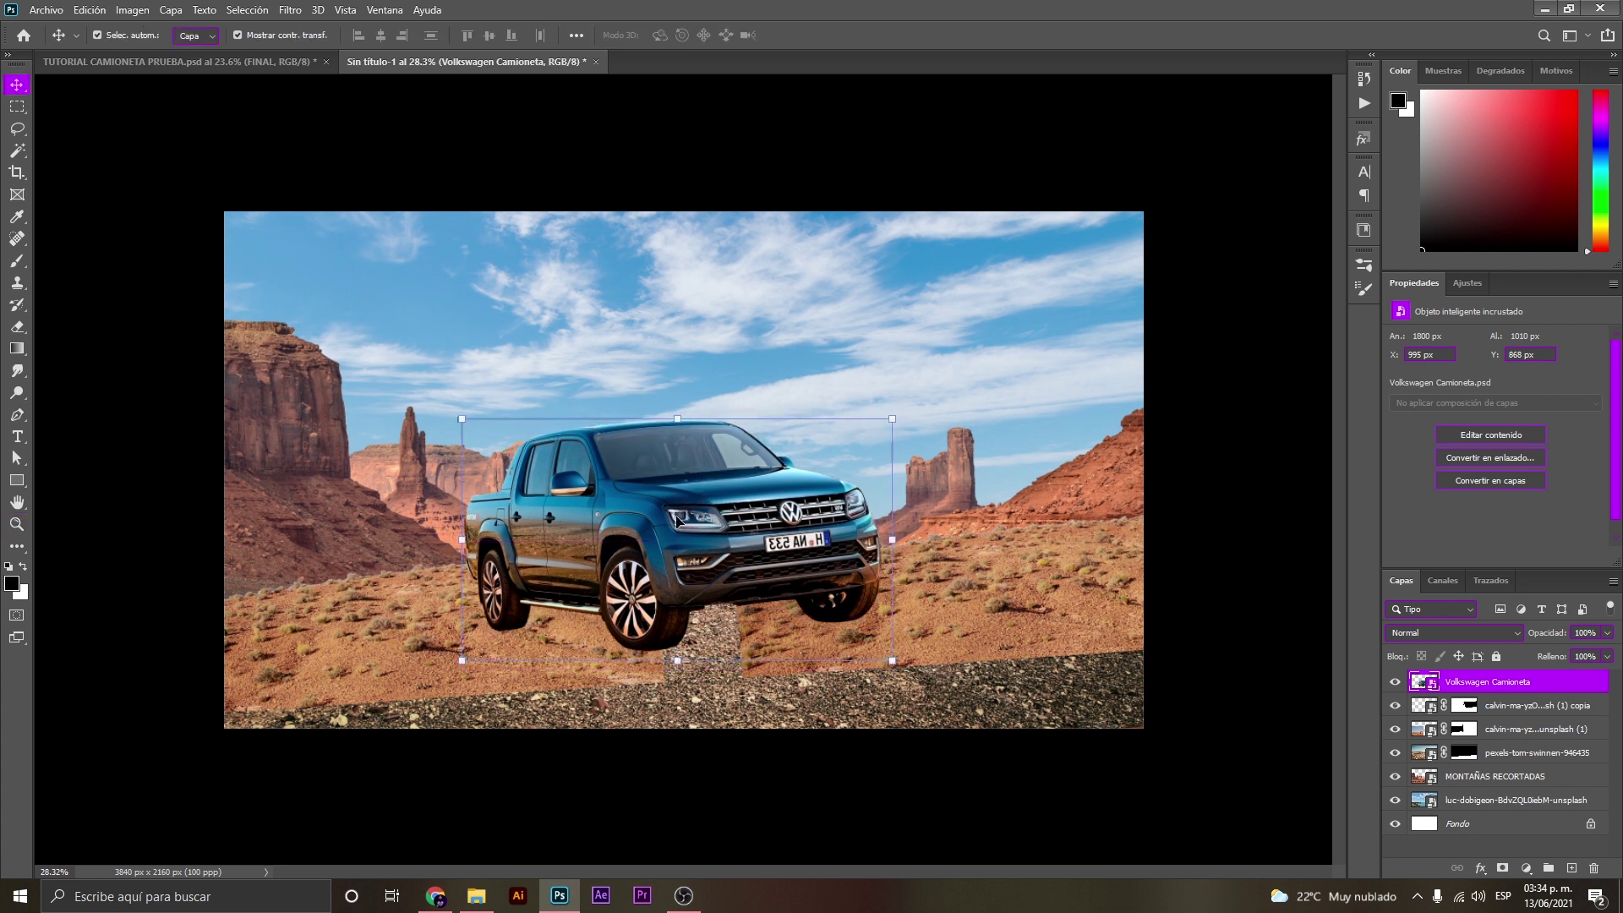
{"action": "key", "text": "Down"}
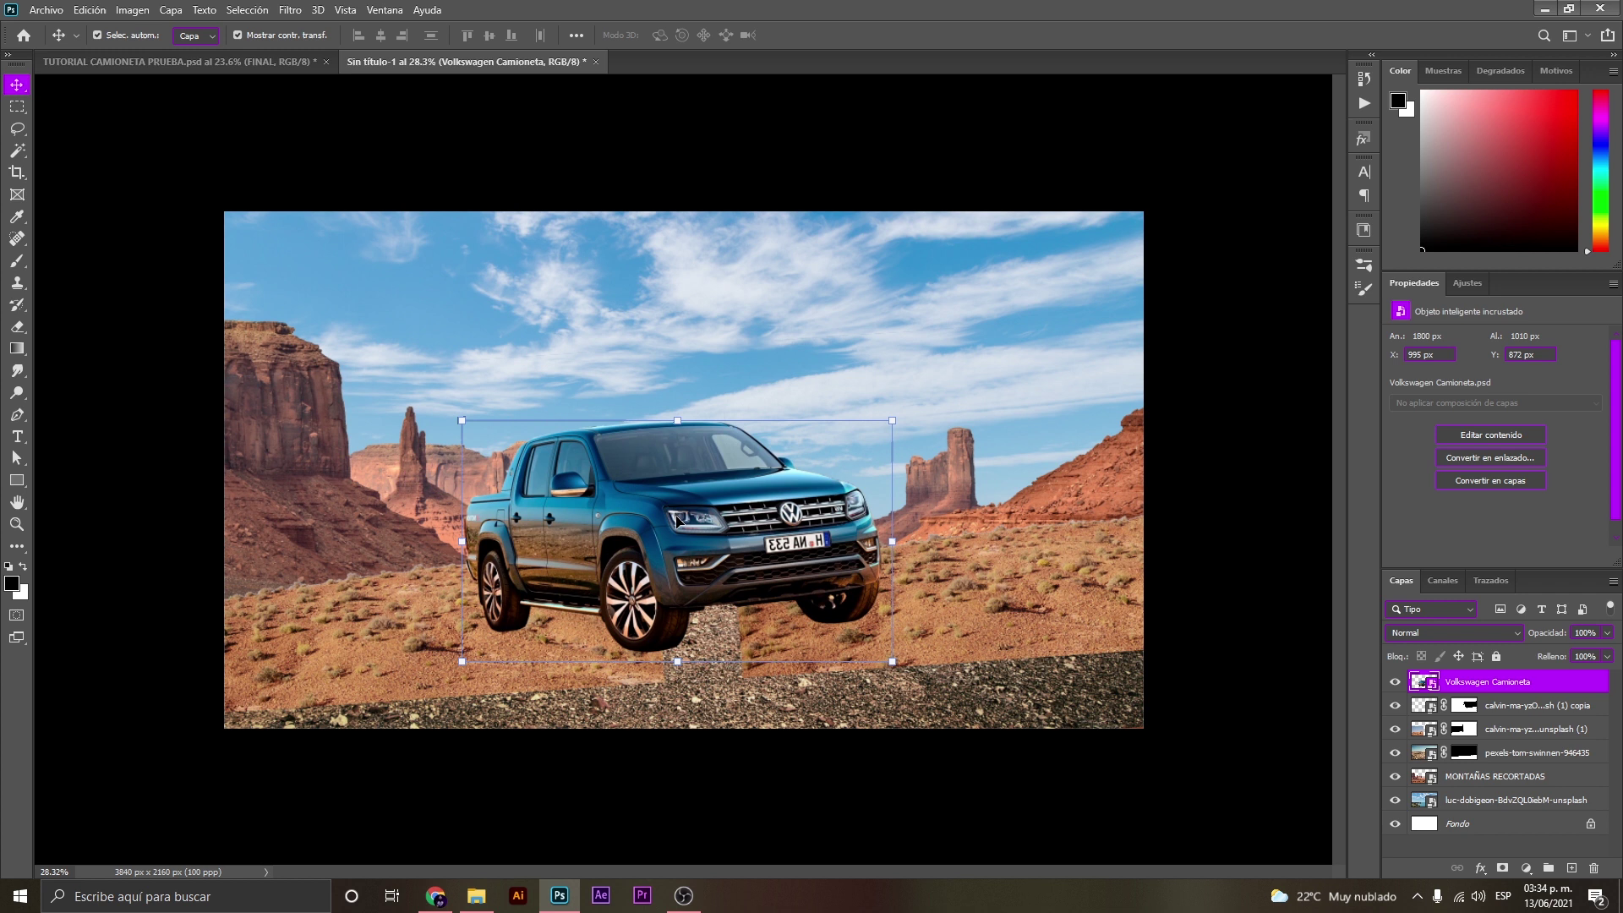
{"action": "left_click", "coordinate": [619, 138]}
{"action": "key", "text": "z"}
{"action": "left_click_drag", "start_coordinate": [812, 491], "coordinate": [721, 478]}
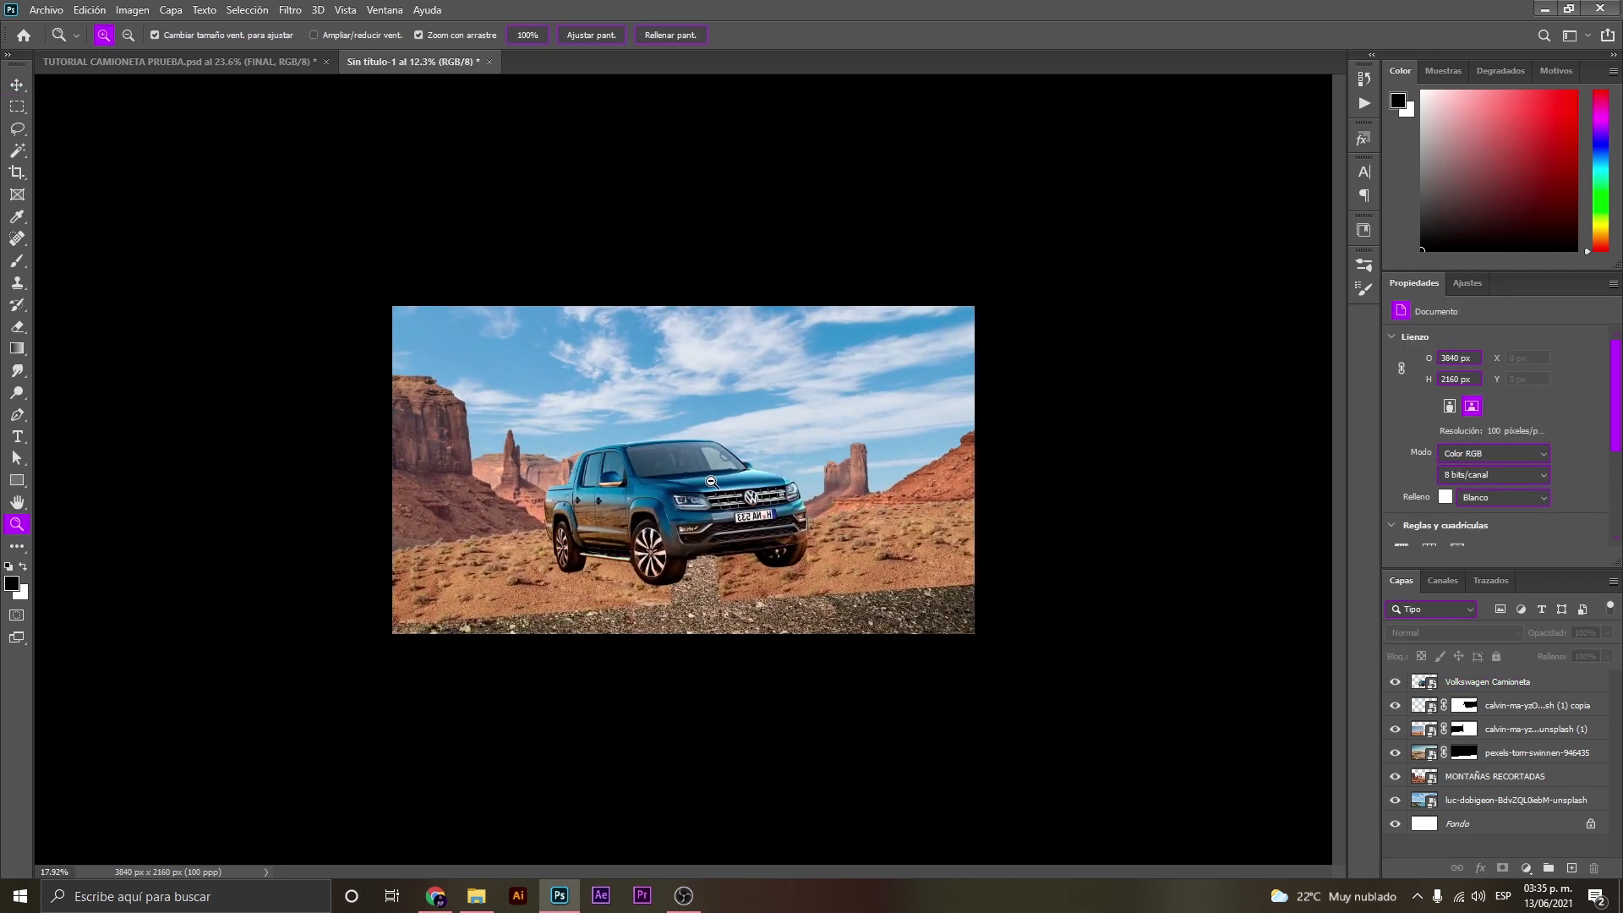
{"action": "mouse_move", "coordinate": [717, 478]}
{"action": "left_mouse_down"}
{"action": "mouse_move", "coordinate": [806, 714]}
{"action": "mouse_move", "coordinate": [771, 667]}
{"action": "left_mouse_up"}
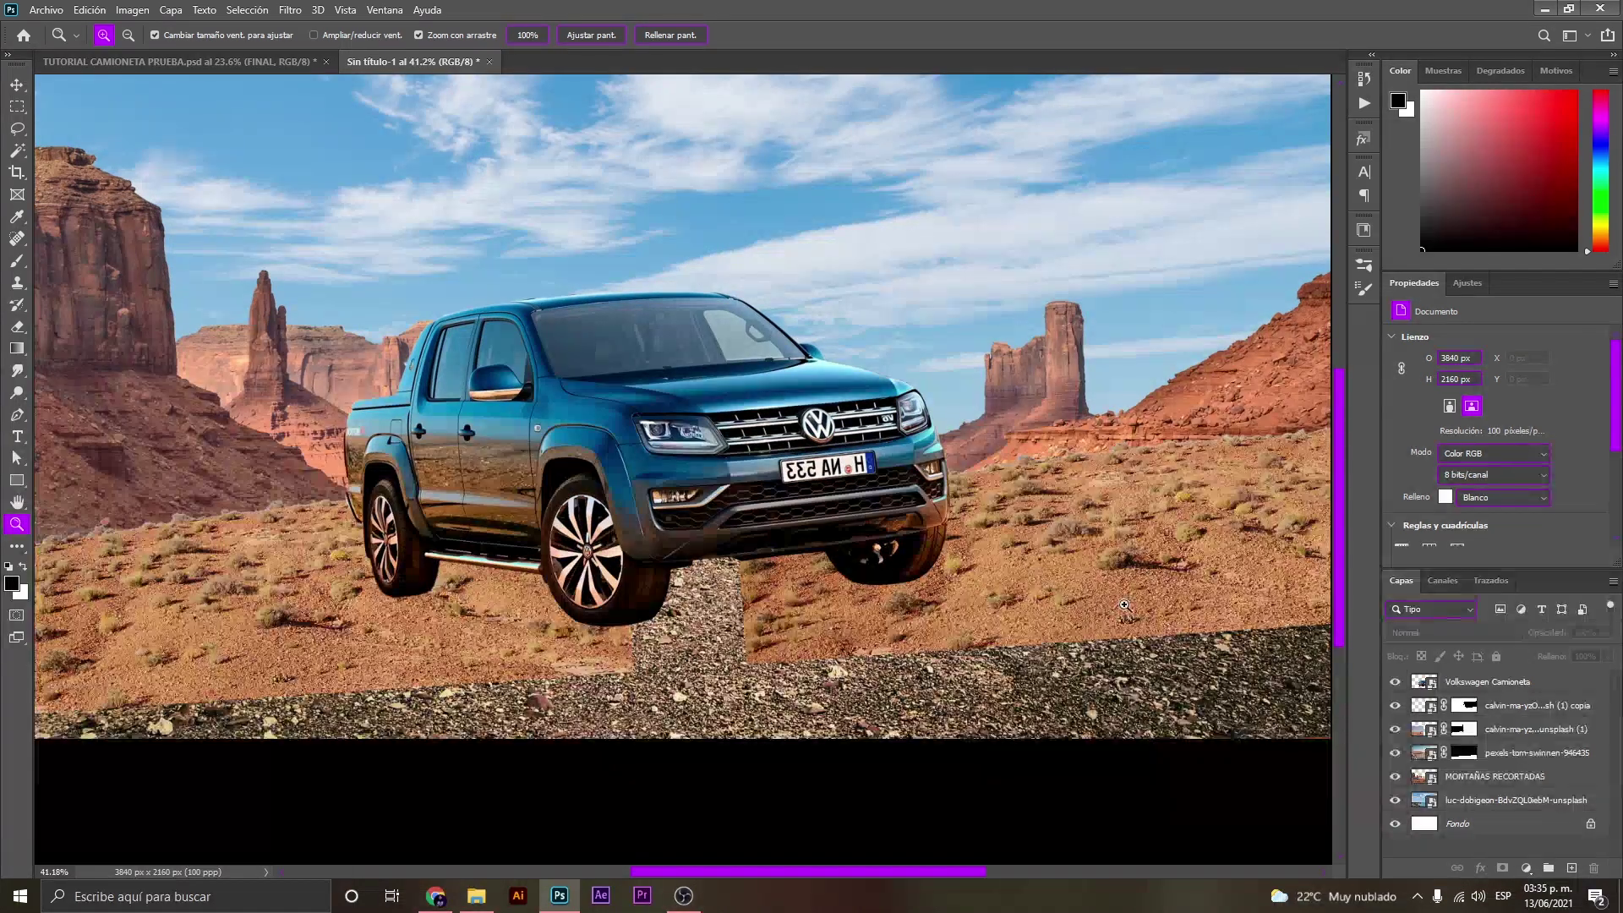
{"action": "left_click_drag", "start_coordinate": [1125, 604], "coordinate": [534, 599]}
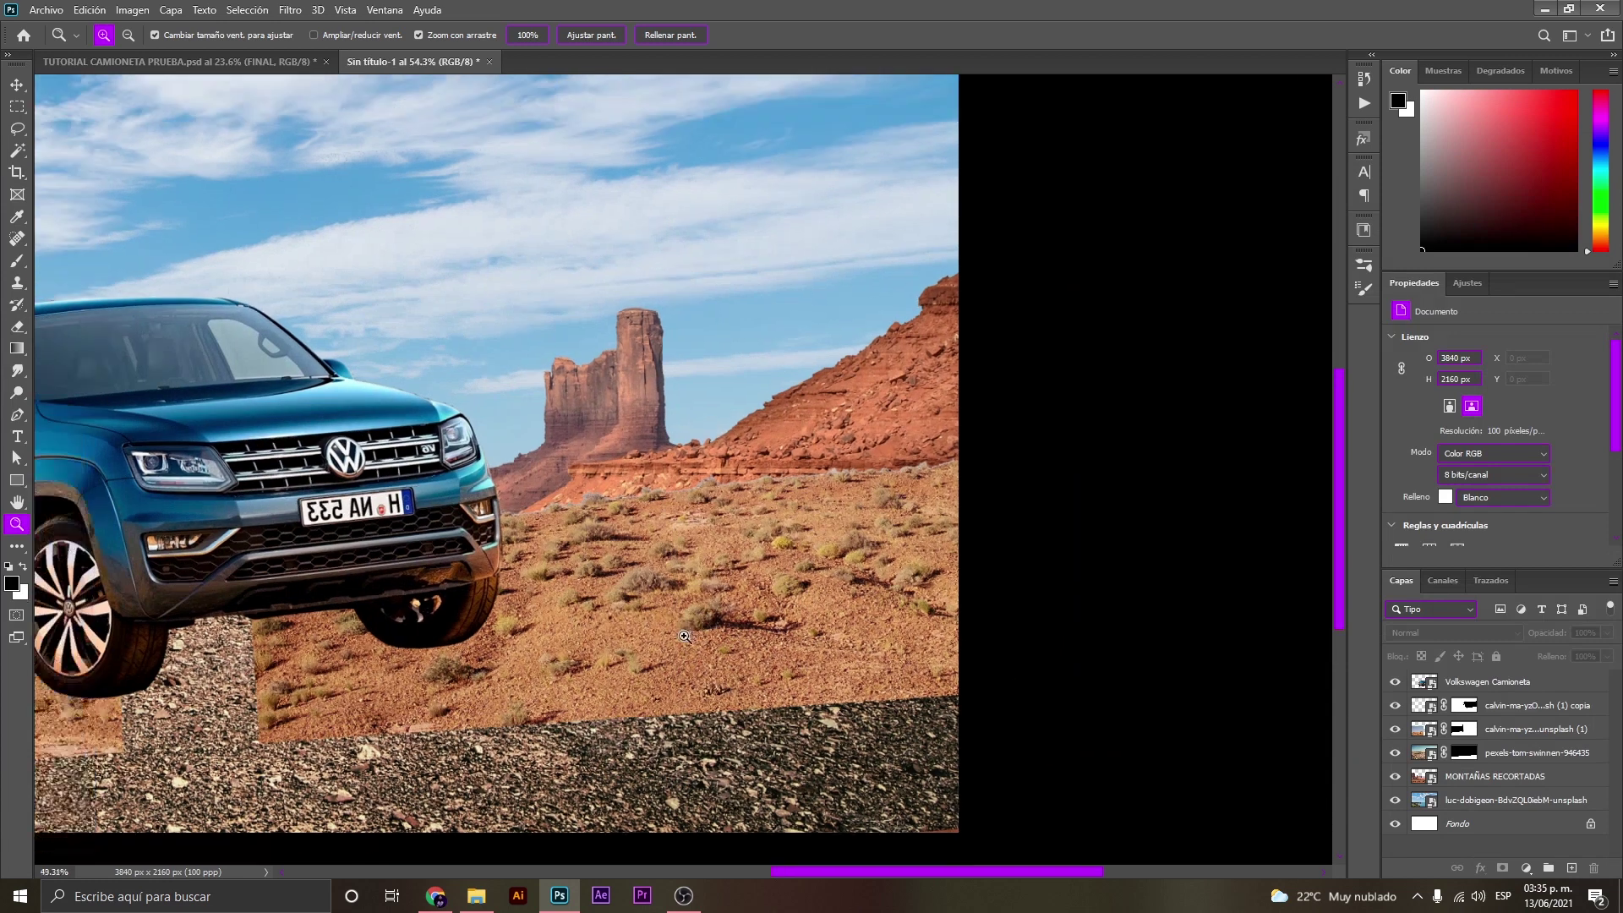
{"action": "left_click", "coordinate": [710, 620], "text": "alt"}
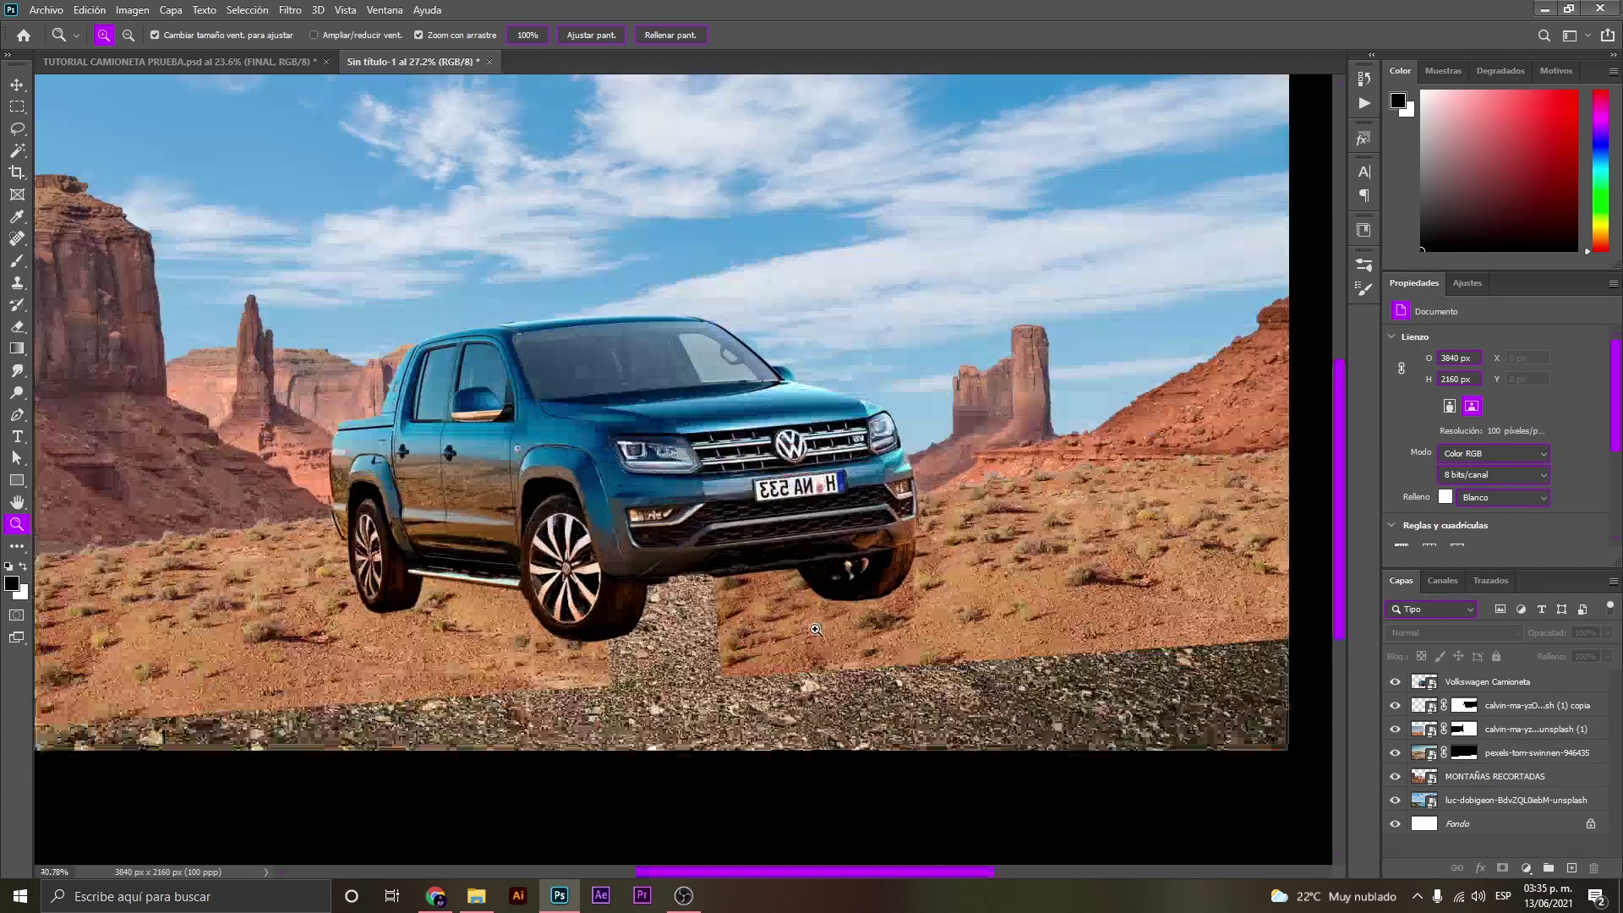
{"action": "mouse_move", "coordinate": [691, 658]}
{"action": "left_mouse_down"}
{"action": "mouse_move", "coordinate": [822, 625]}
{"action": "mouse_move", "coordinate": [744, 607]}
{"action": "left_mouse_up"}
{"action": "key", "text": "v"}
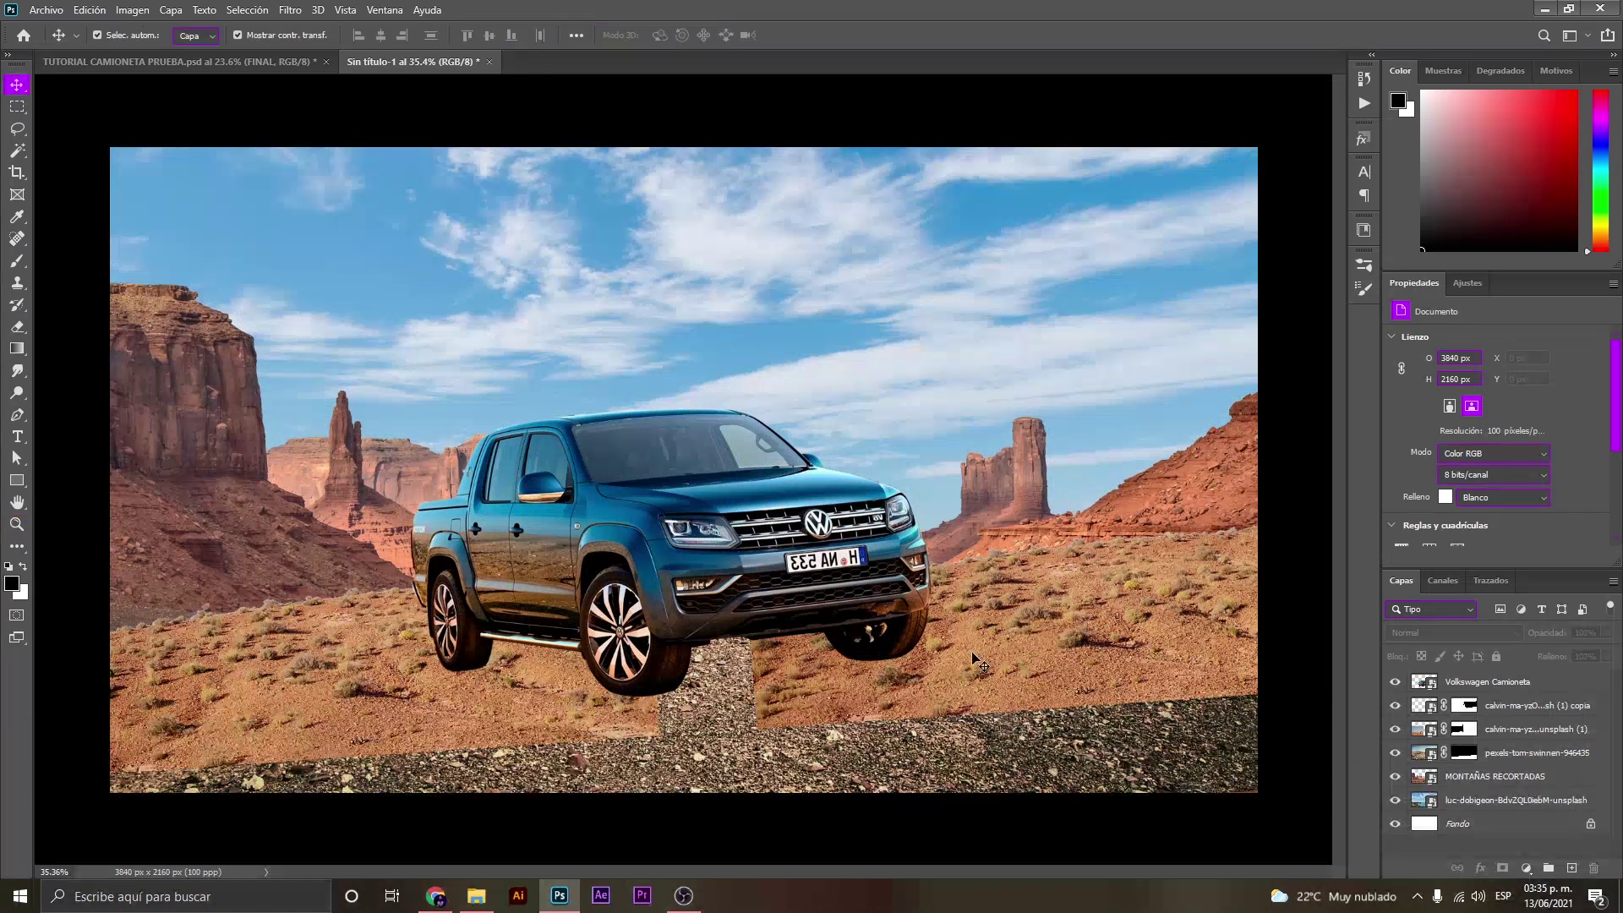
{"action": "left_click", "coordinate": [974, 658]}
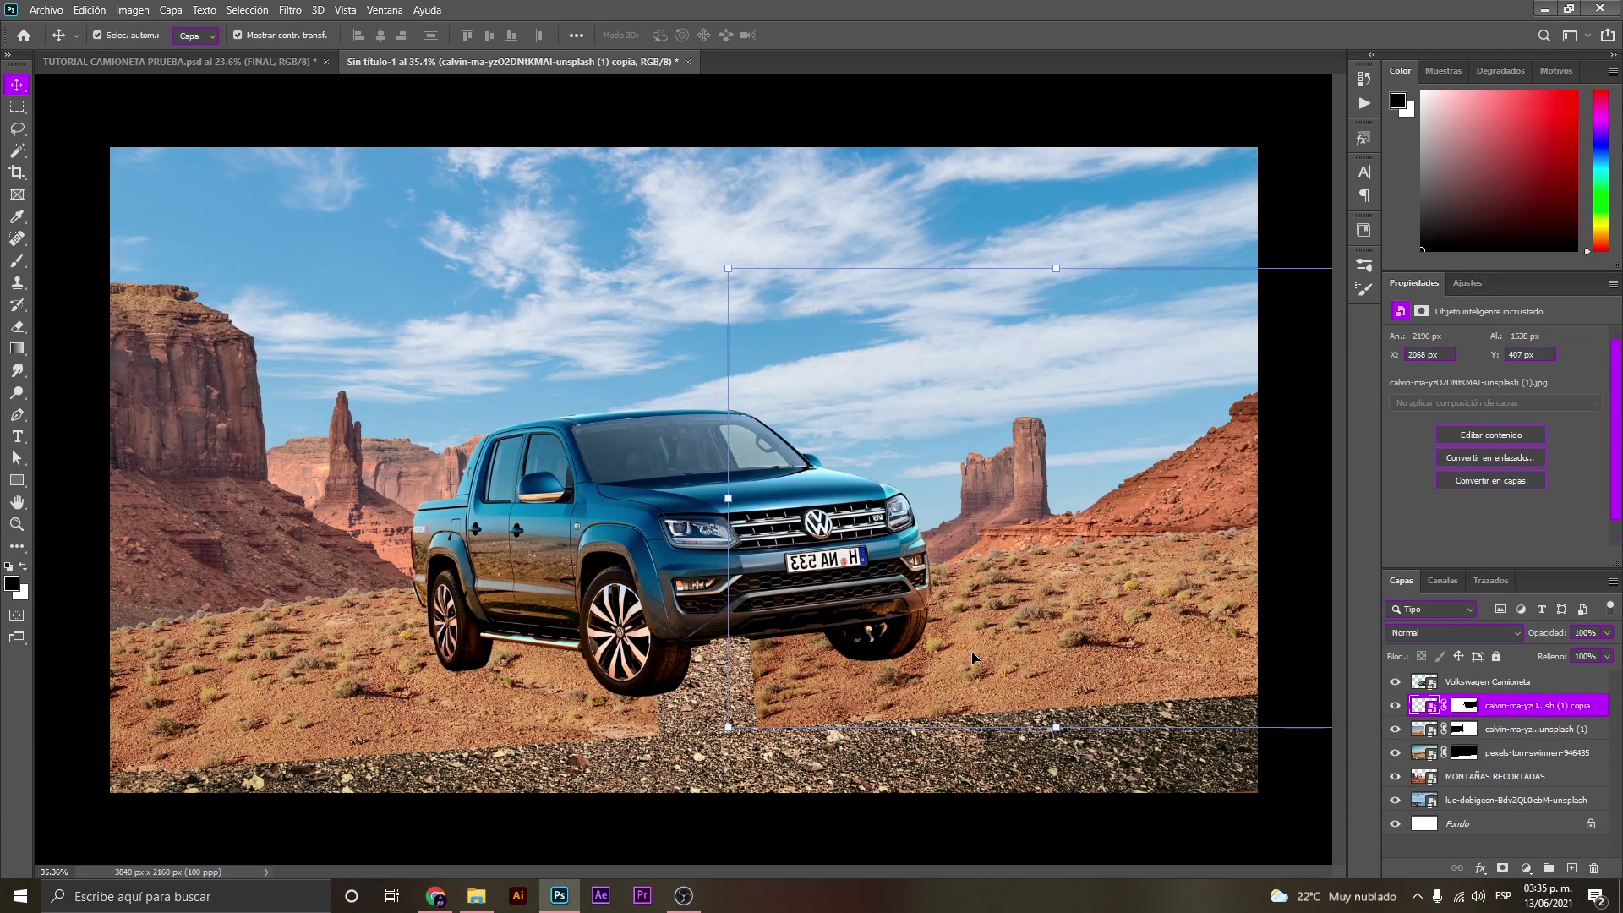
{"action": "left_click", "coordinate": [653, 782]}
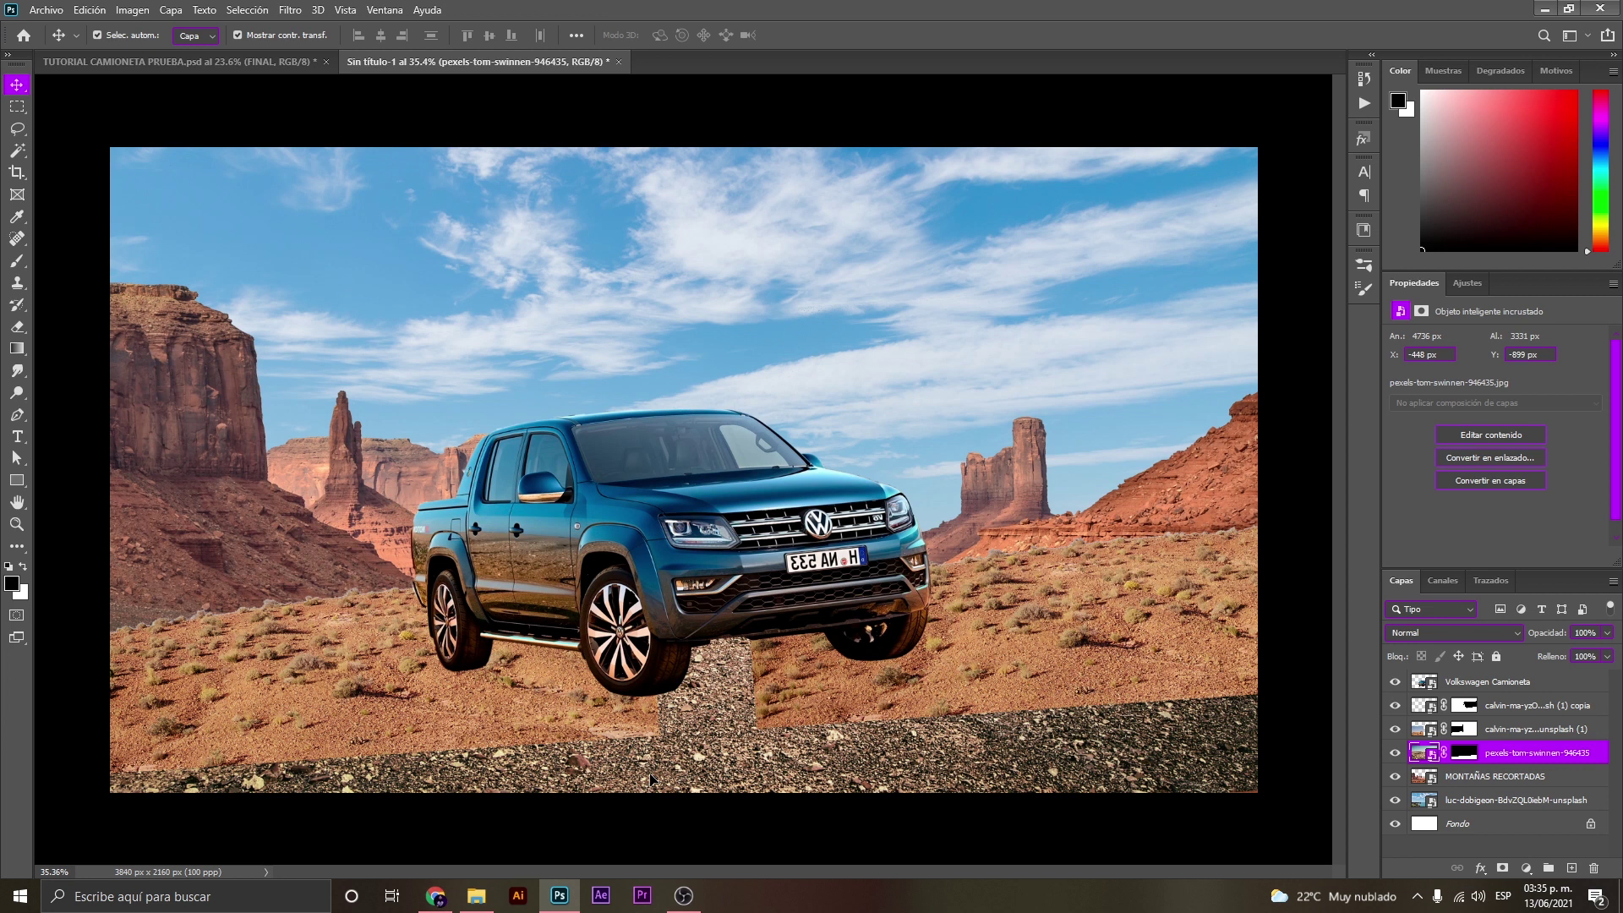
{"action": "key", "text": "z"}
{"action": "mouse_move", "coordinate": [804, 503]}
{"action": "left_mouse_down"}
{"action": "mouse_move", "coordinate": [750, 504]}
{"action": "mouse_move", "coordinate": [854, 393]}
{"action": "mouse_move", "coordinate": [808, 391]}
{"action": "left_mouse_up"}
{"action": "left_click", "coordinate": [1396, 682]}
{"action": "left_click", "coordinate": [1426, 685]}
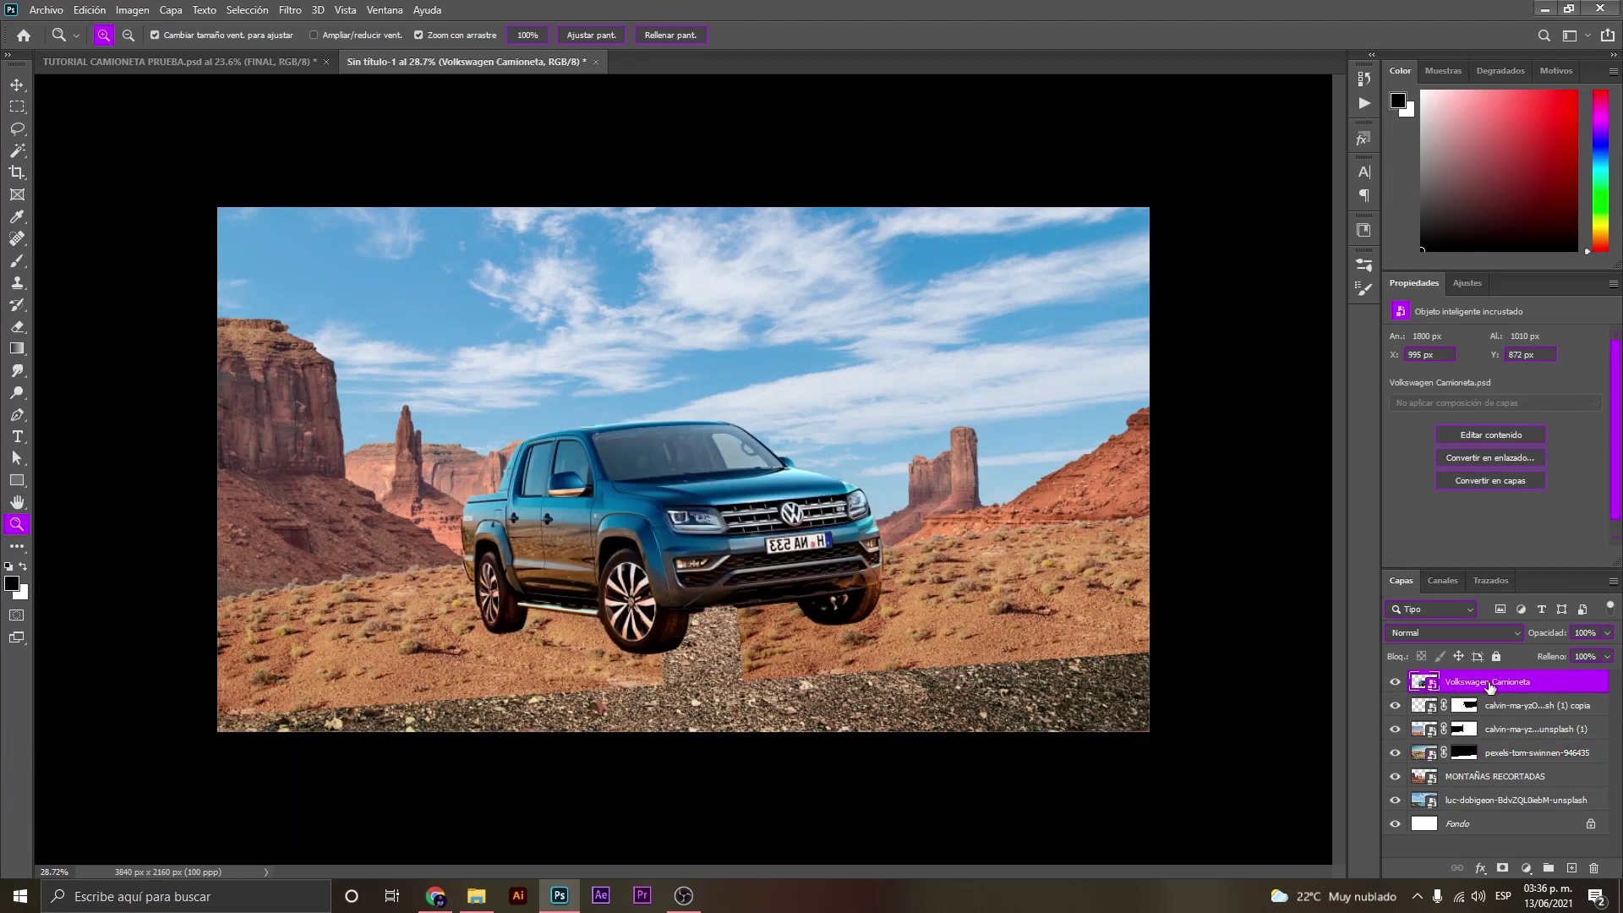
Put the truck layer into a new group named CARRO.
{"action": "key", "text": "ctrl+g"}
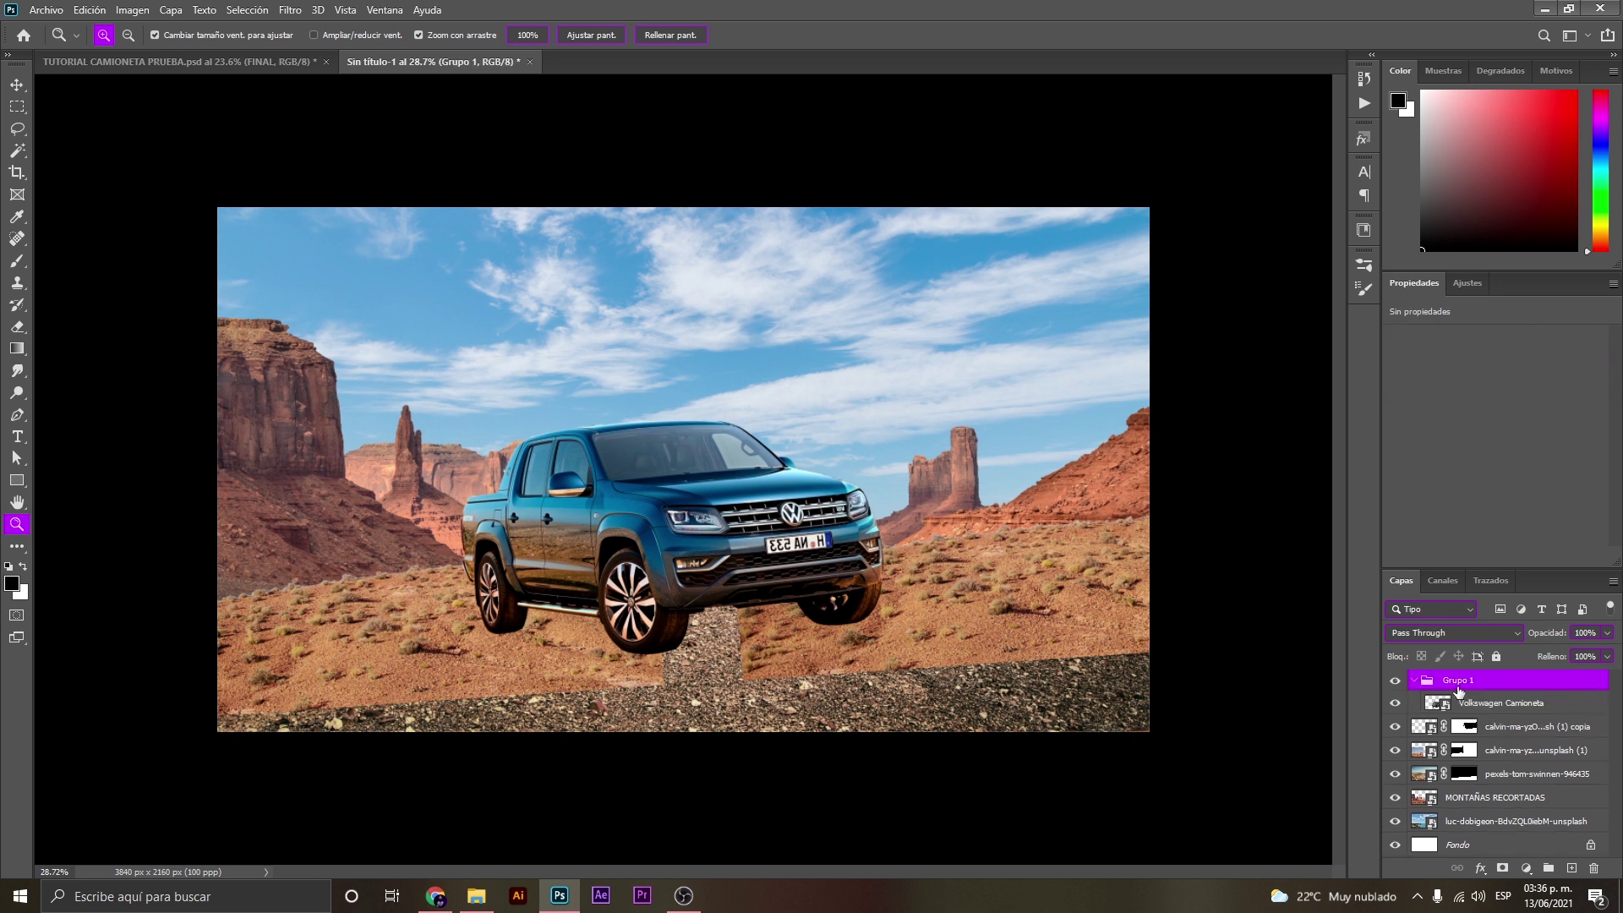
{"action": "double_click", "coordinate": [1457, 684]}
{"action": "type", "text": "CARRO"}
{"action": "key", "text": "Return"}
Group the two calvin-ma ground layers into a group named SUELO.
{"action": "left_click", "coordinate": [1395, 727]}
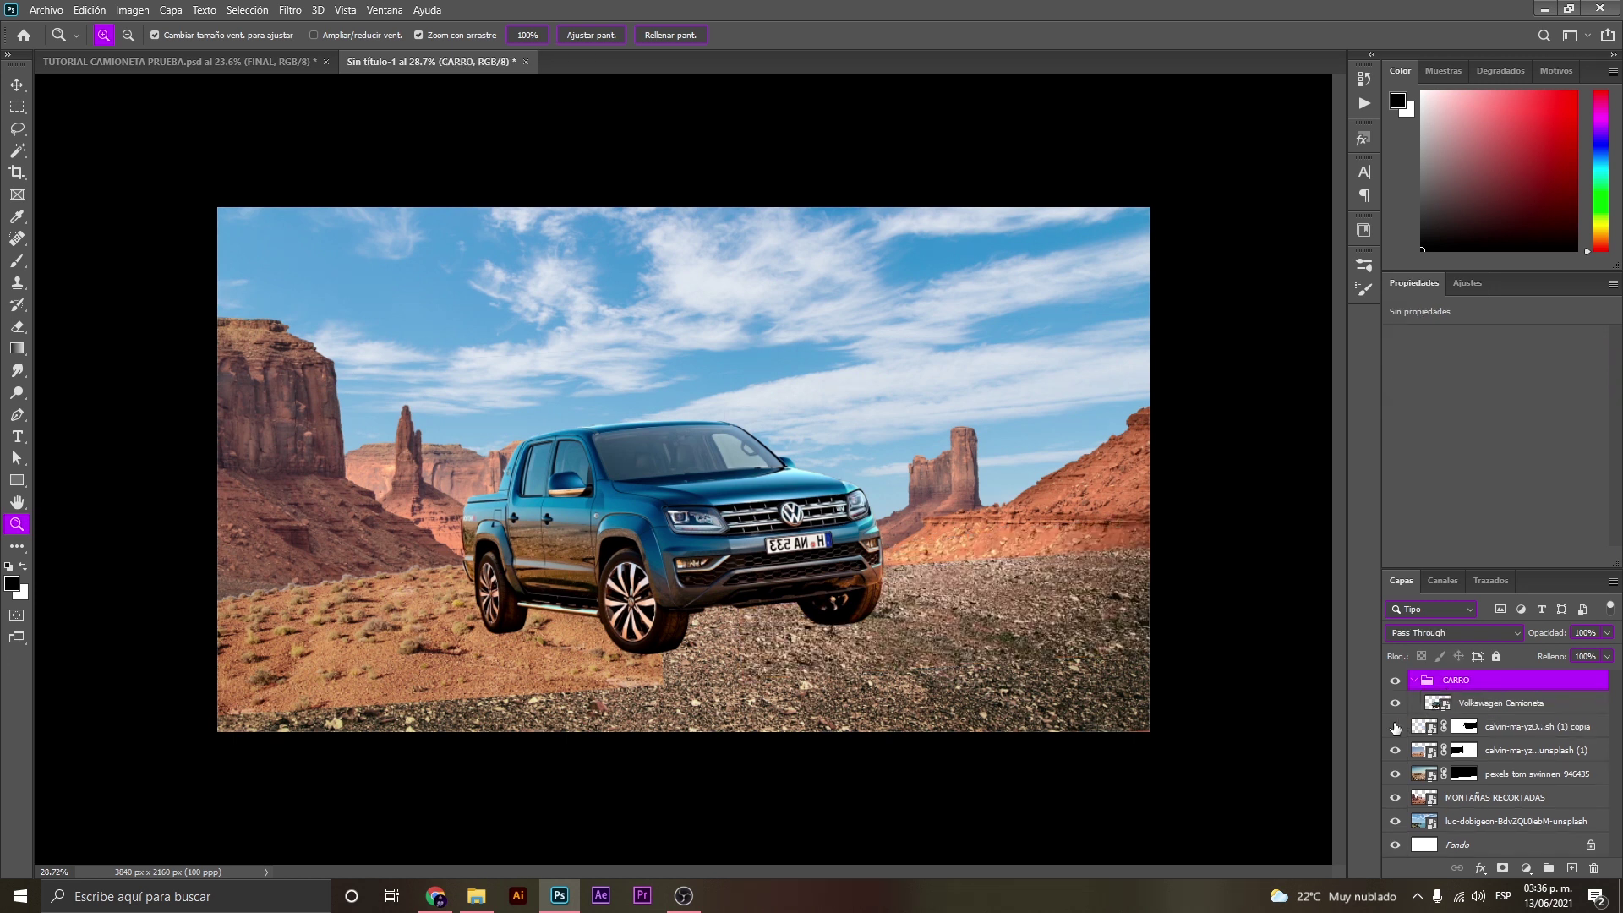
{"action": "left_click", "coordinate": [1498, 729]}
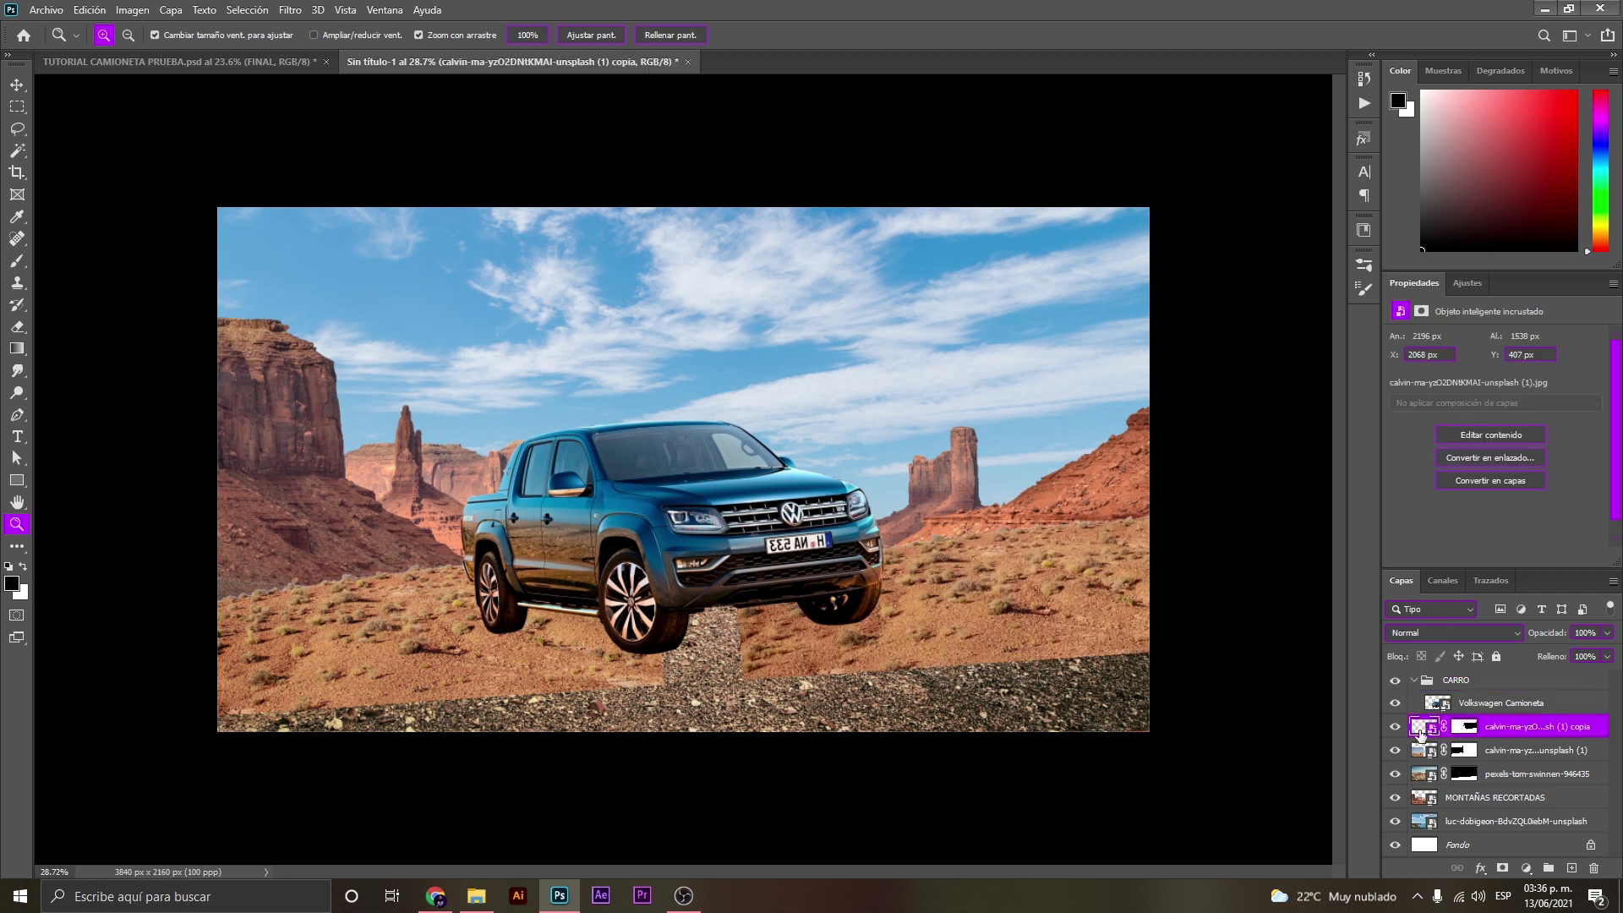
{"action": "left_click", "coordinate": [1431, 751], "text": "shift"}
{"action": "key", "text": "ctrl+g"}
{"action": "double_click", "coordinate": [1456, 725]}
{"action": "type", "text": "SUELO"}
{"action": "key", "text": "Return"}
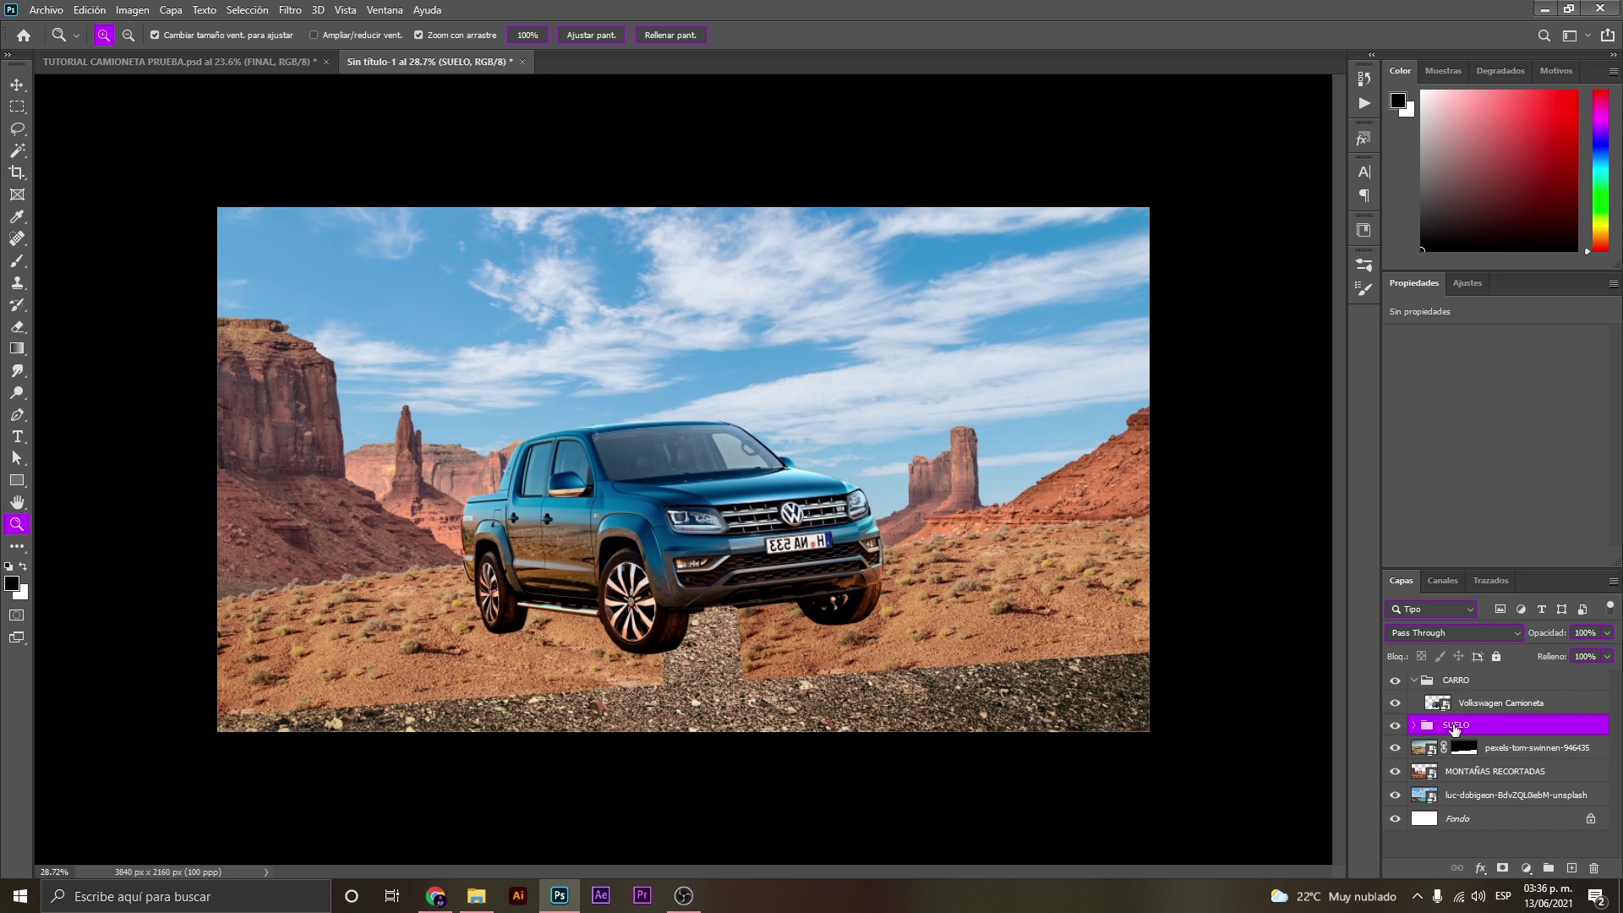
Group the pexels ground layer as SUELO BASE and collapse it and CARRO.
{"action": "left_click", "coordinate": [1425, 747]}
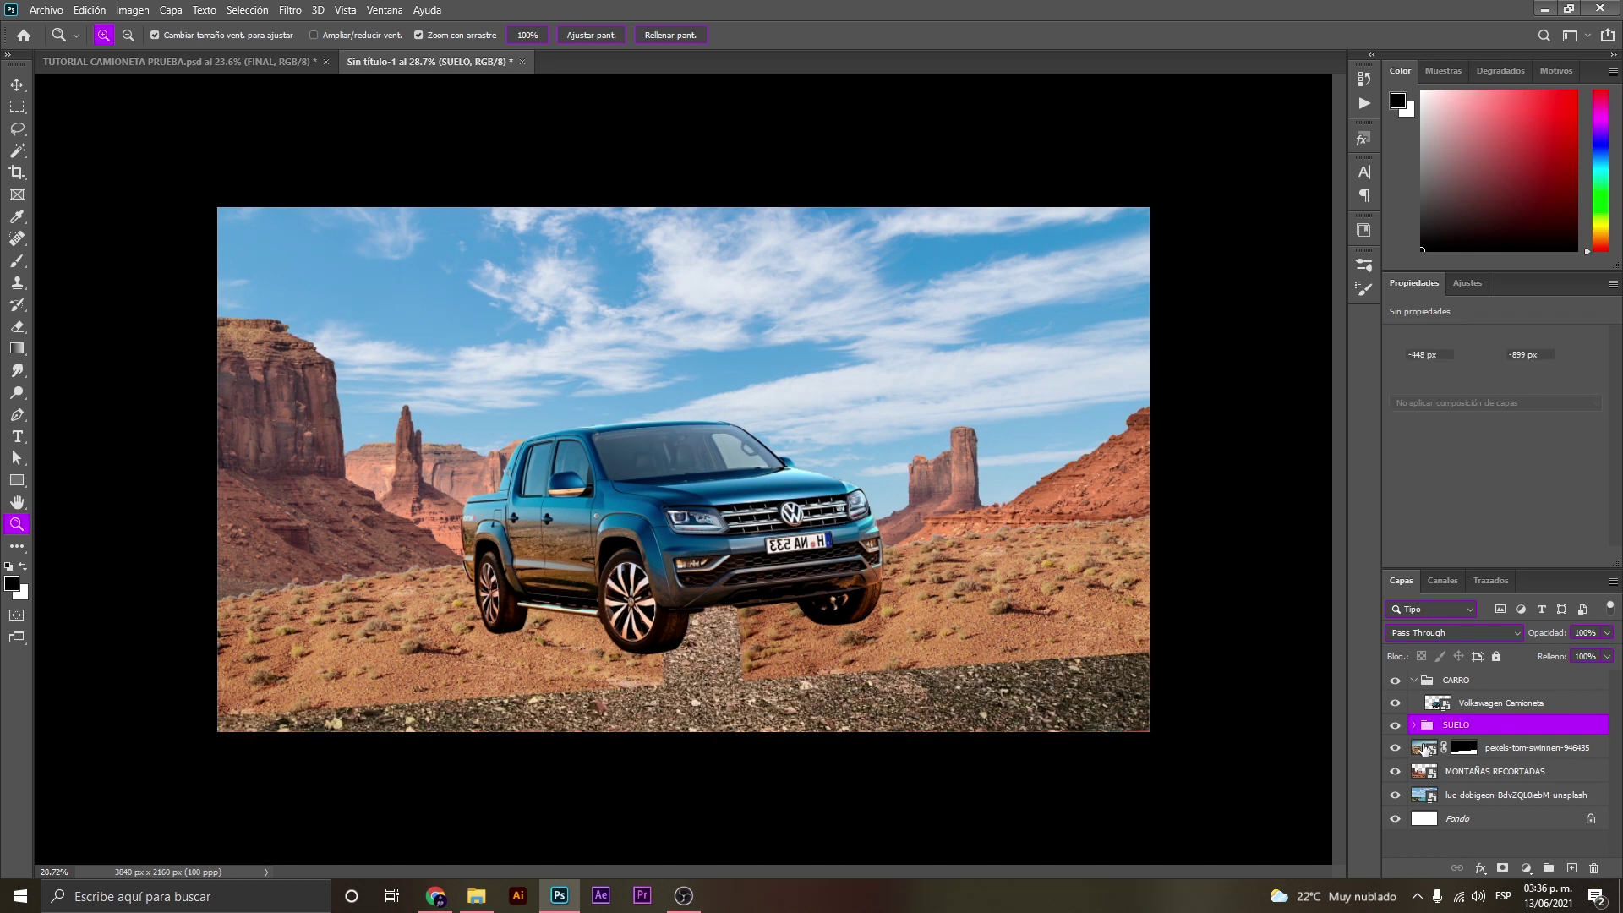
{"action": "key", "text": "ctrl+g"}
{"action": "double_click", "coordinate": [1459, 746]}
{"action": "type", "text": "SUEÑO"}
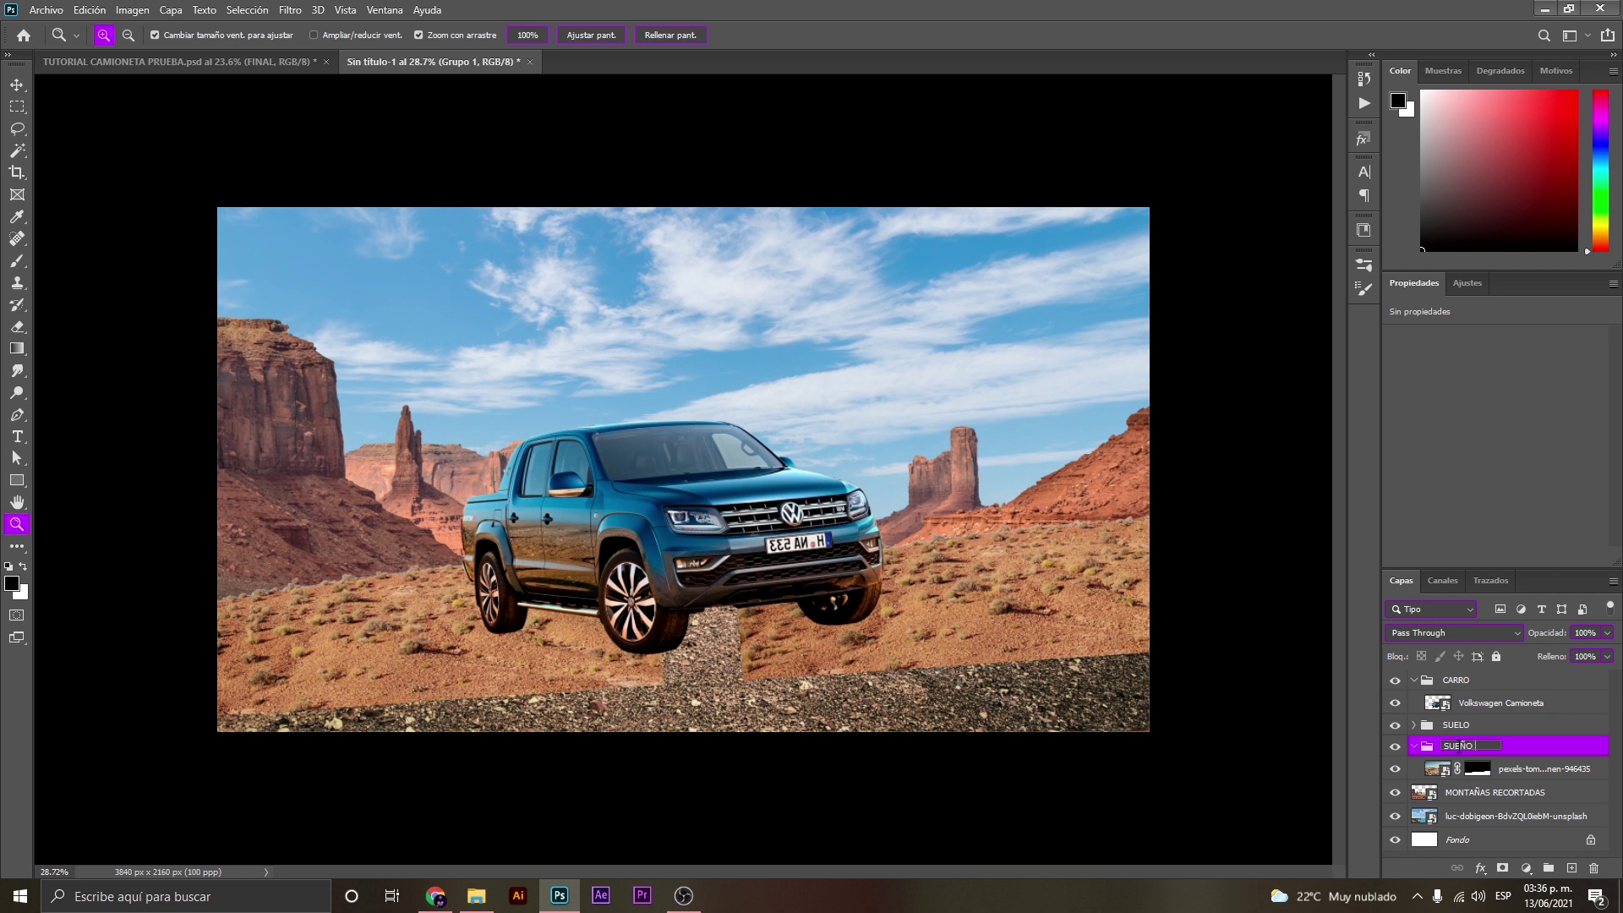
{"action": "type", "text": "LO"}
{"action": "type", "text": "E"}
{"action": "key", "text": "Return"}
{"action": "left_click", "coordinate": [1415, 746]}
{"action": "left_click", "coordinate": [1415, 680]}
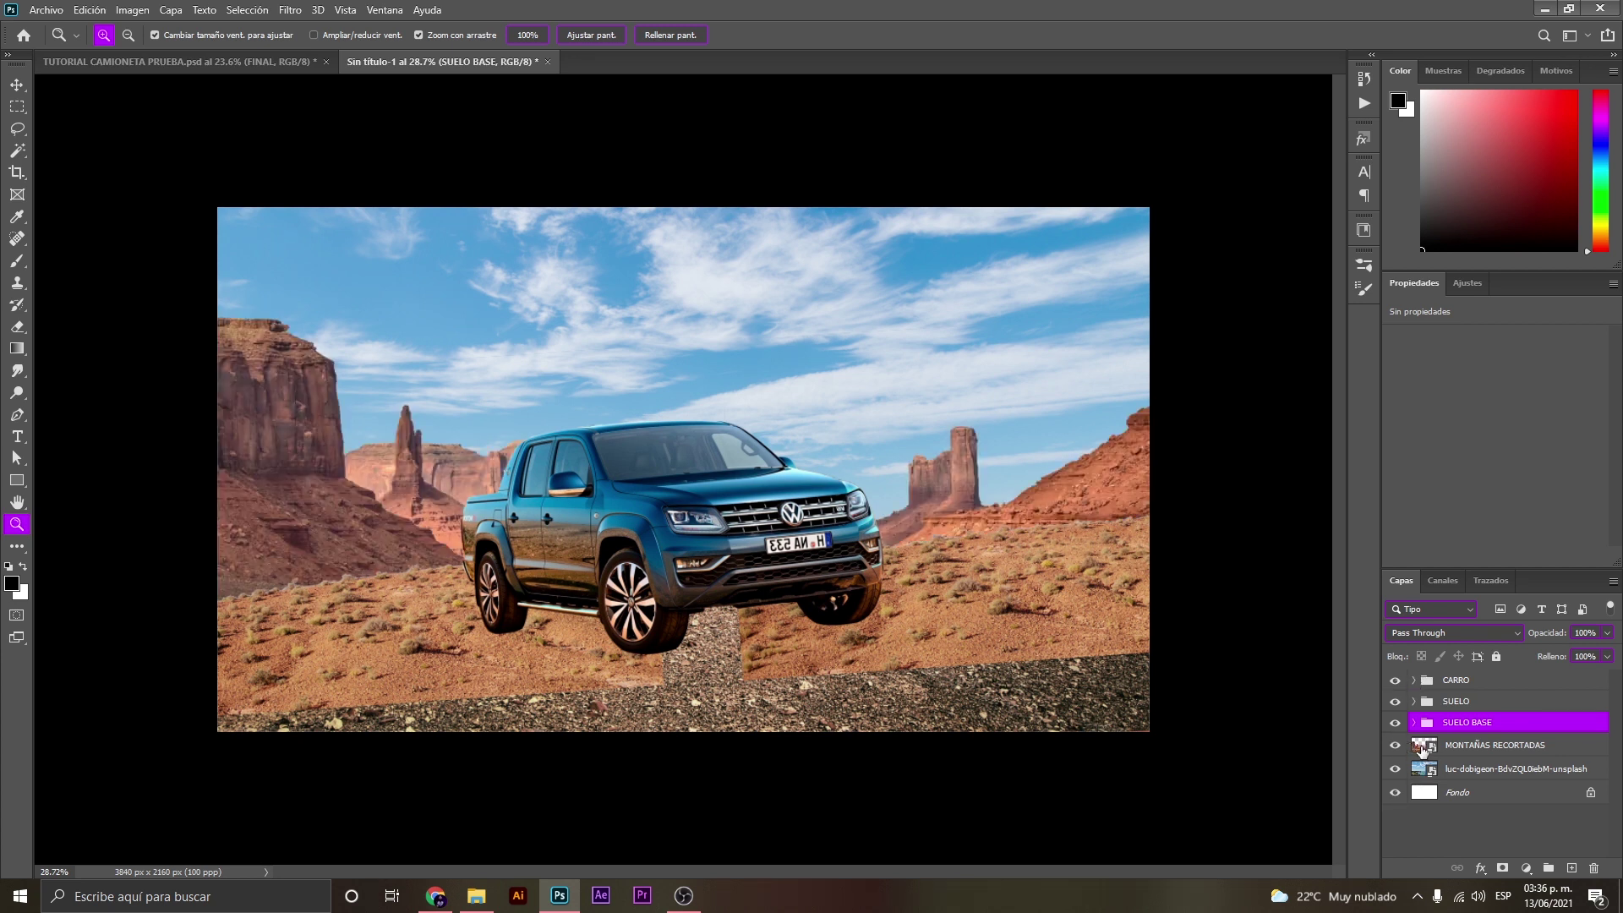
Group the MONTAÑAS RECORTADAS layer into a collapsed group named MONTAÑAS.
{"action": "left_click", "coordinate": [1501, 748]}
{"action": "key", "text": "ctrl+g"}
{"action": "double_click", "coordinate": [1458, 744]}
{"action": "type", "text": "MONTAÑA"}
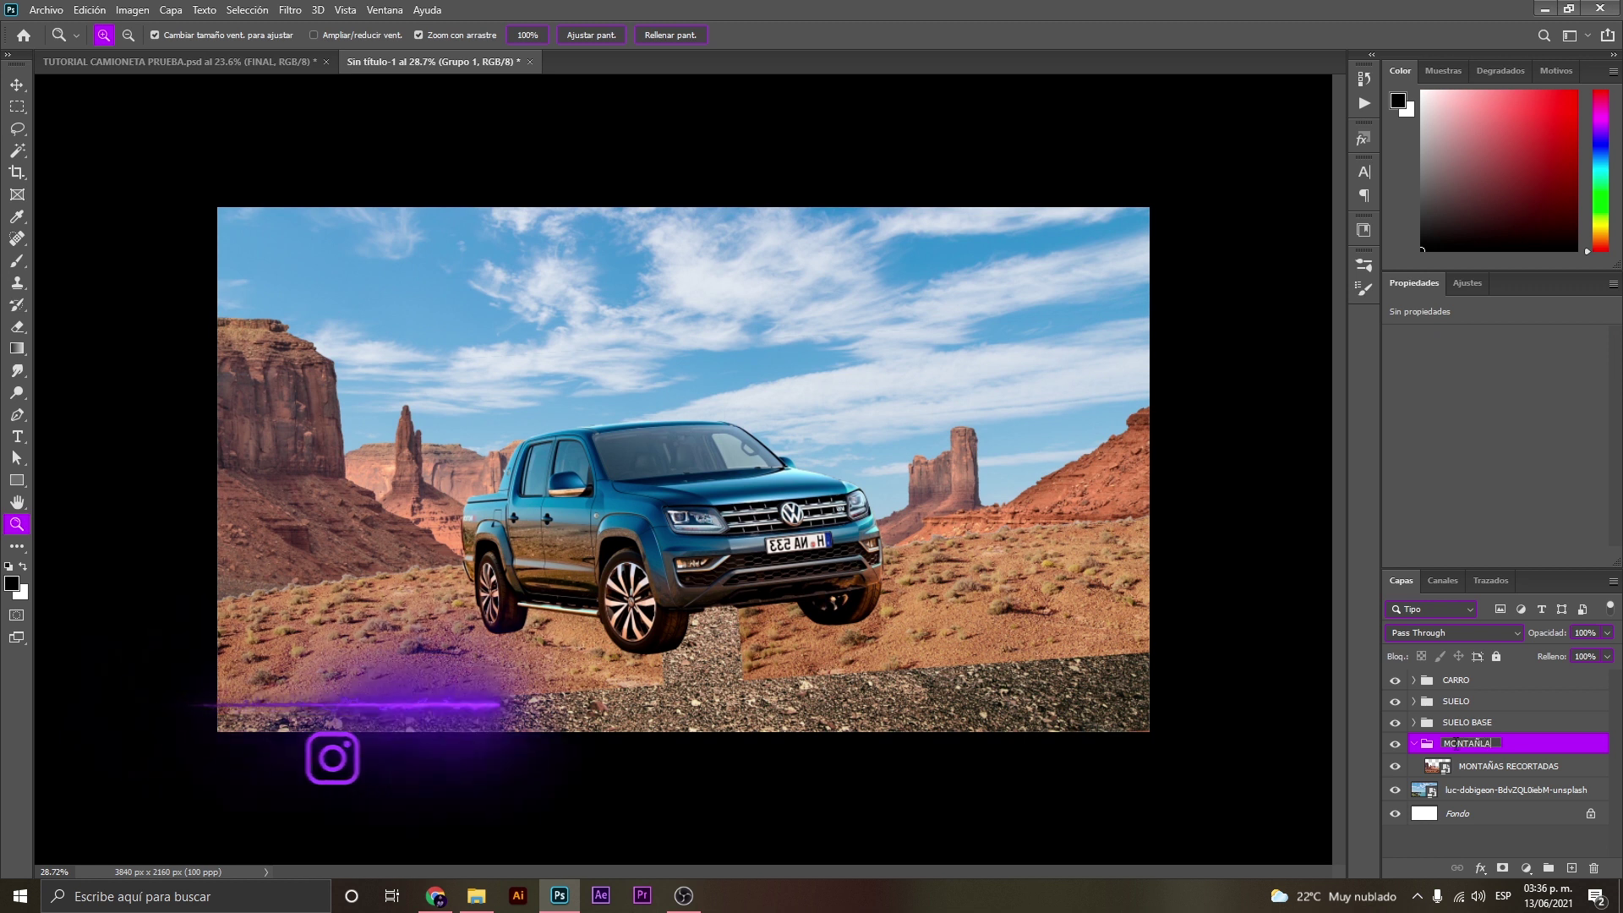
{"action": "type", "text": "S"}
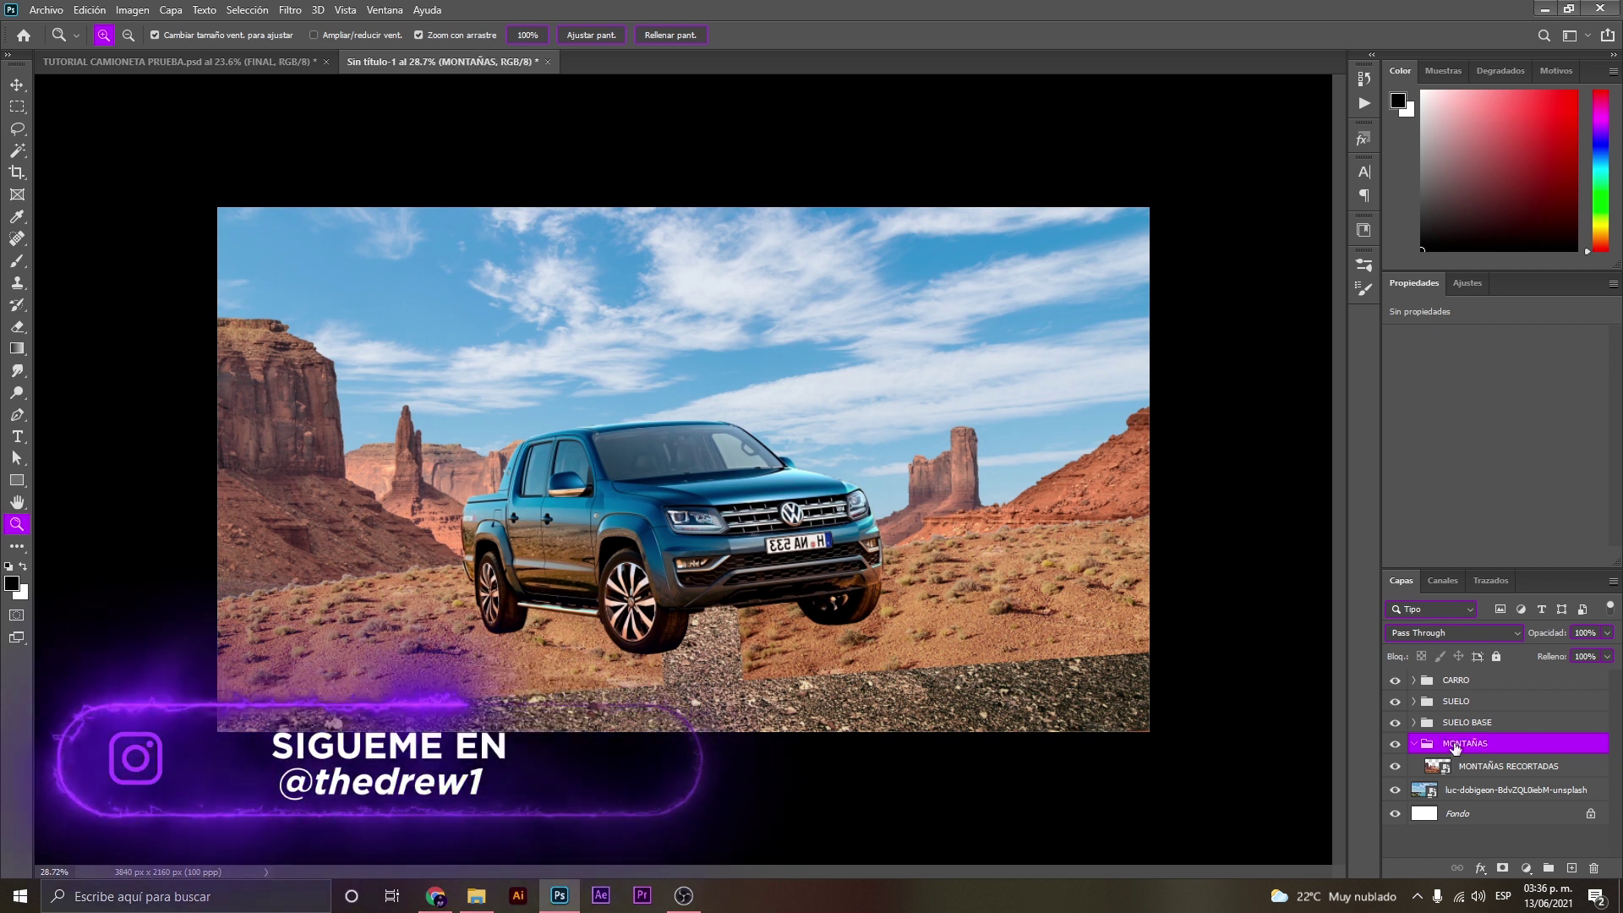
{"action": "key", "text": "Return"}
{"action": "left_click", "coordinate": [1413, 743]}
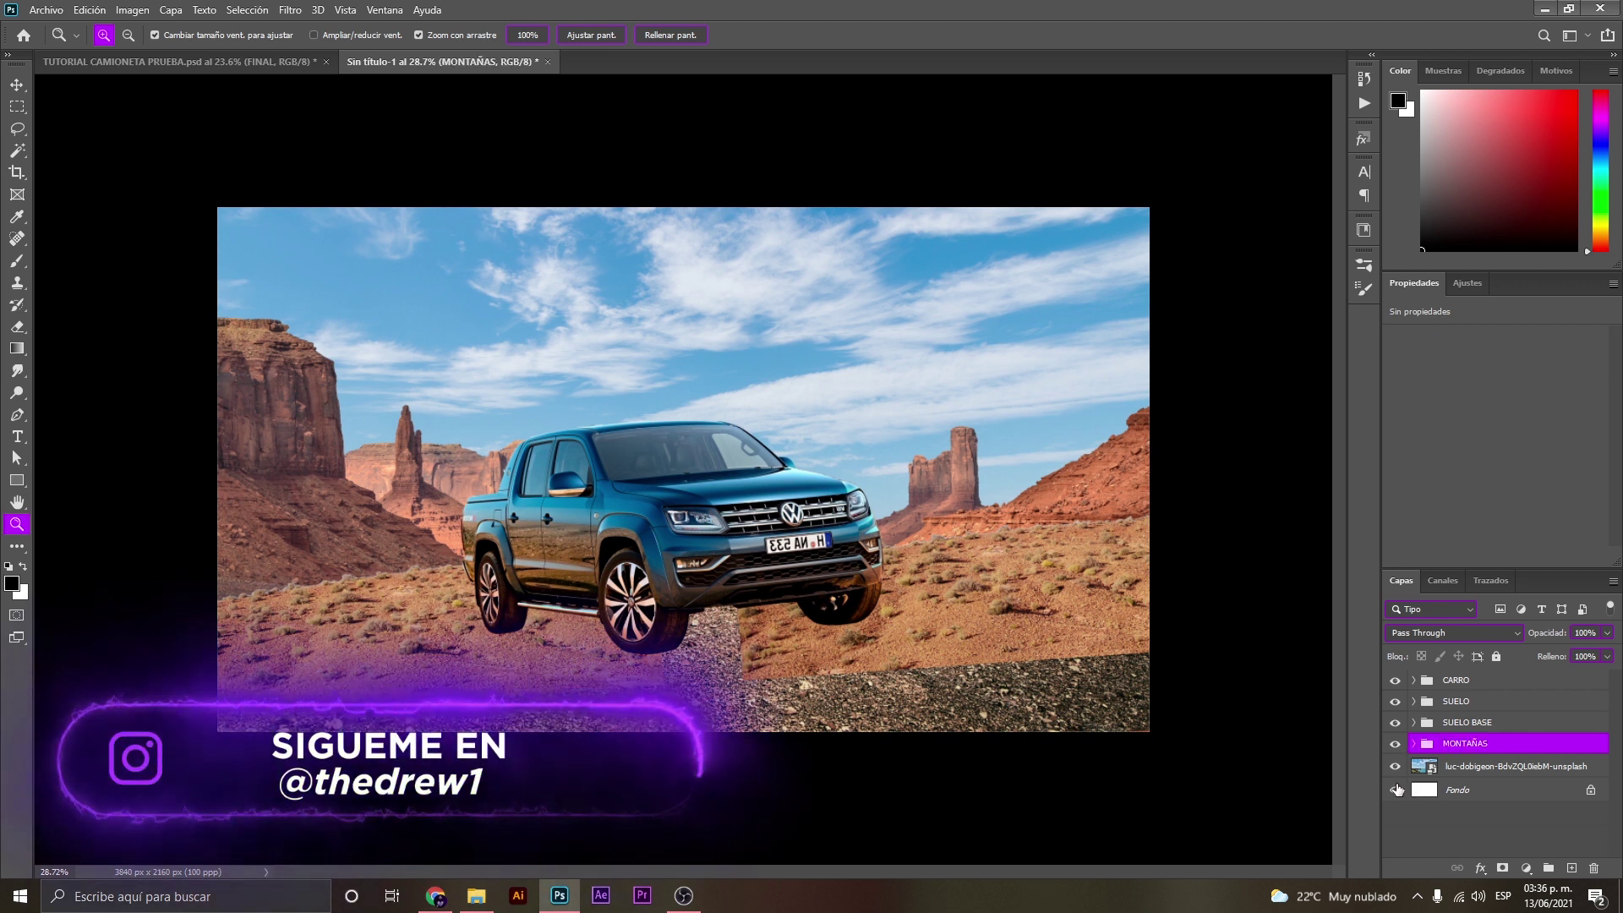
Group the luc-dobigeon sky layer into a collapsed group named CIELO.
{"action": "left_click", "coordinate": [1429, 769]}
{"action": "key", "text": "ctrl+g"}
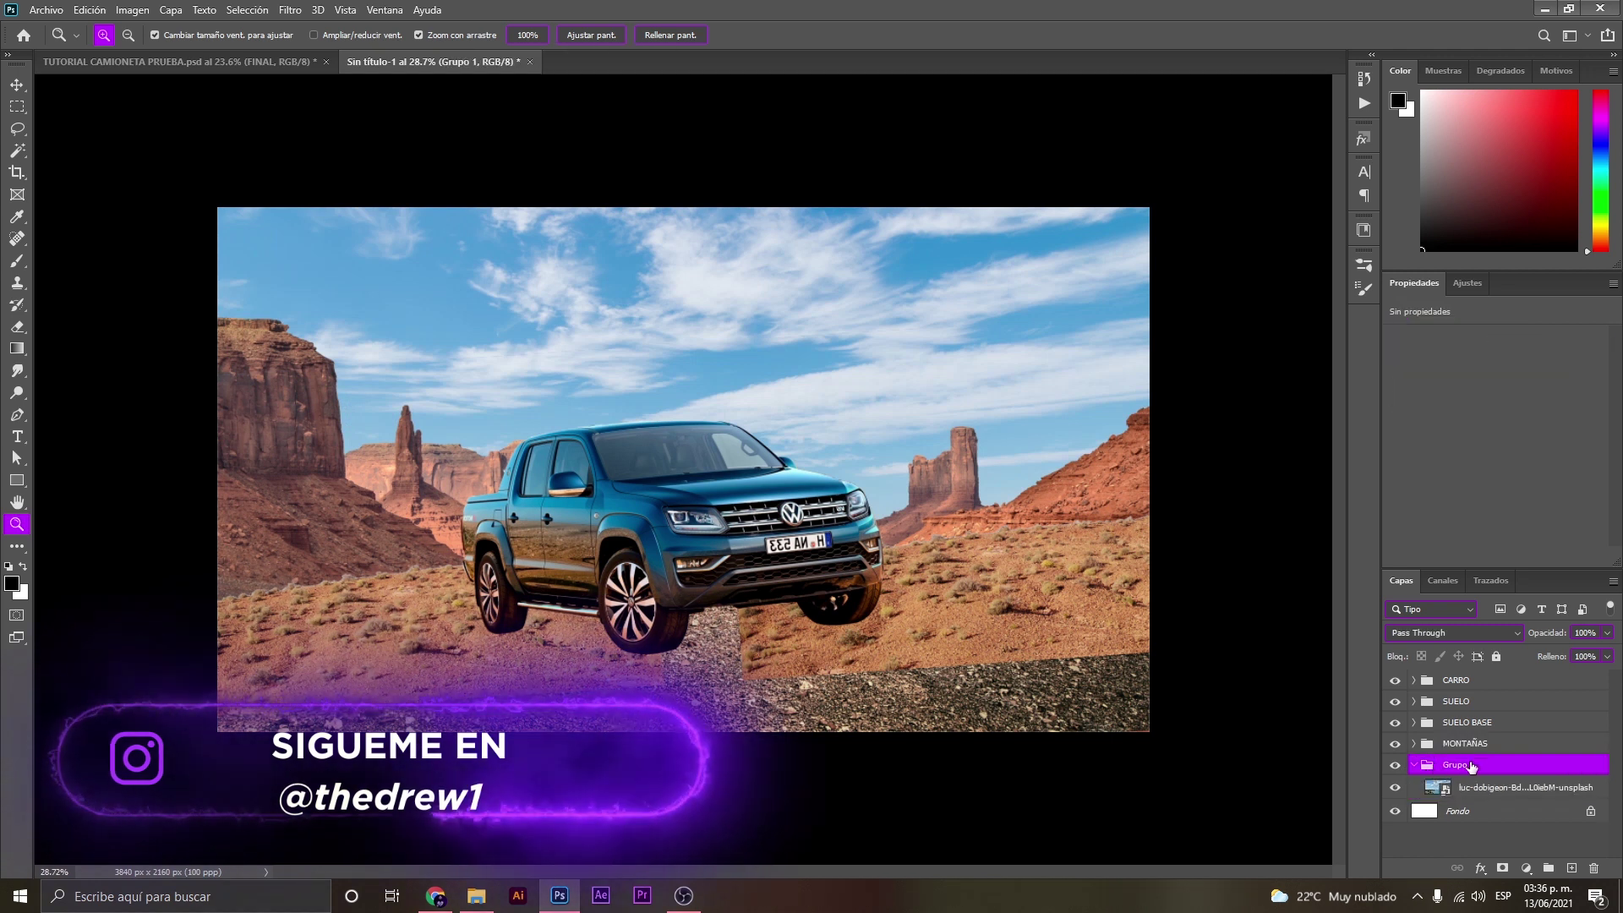
{"action": "double_click", "coordinate": [1471, 764]}
{"action": "type", "text": "ELO"}
{"action": "key", "text": "Return"}
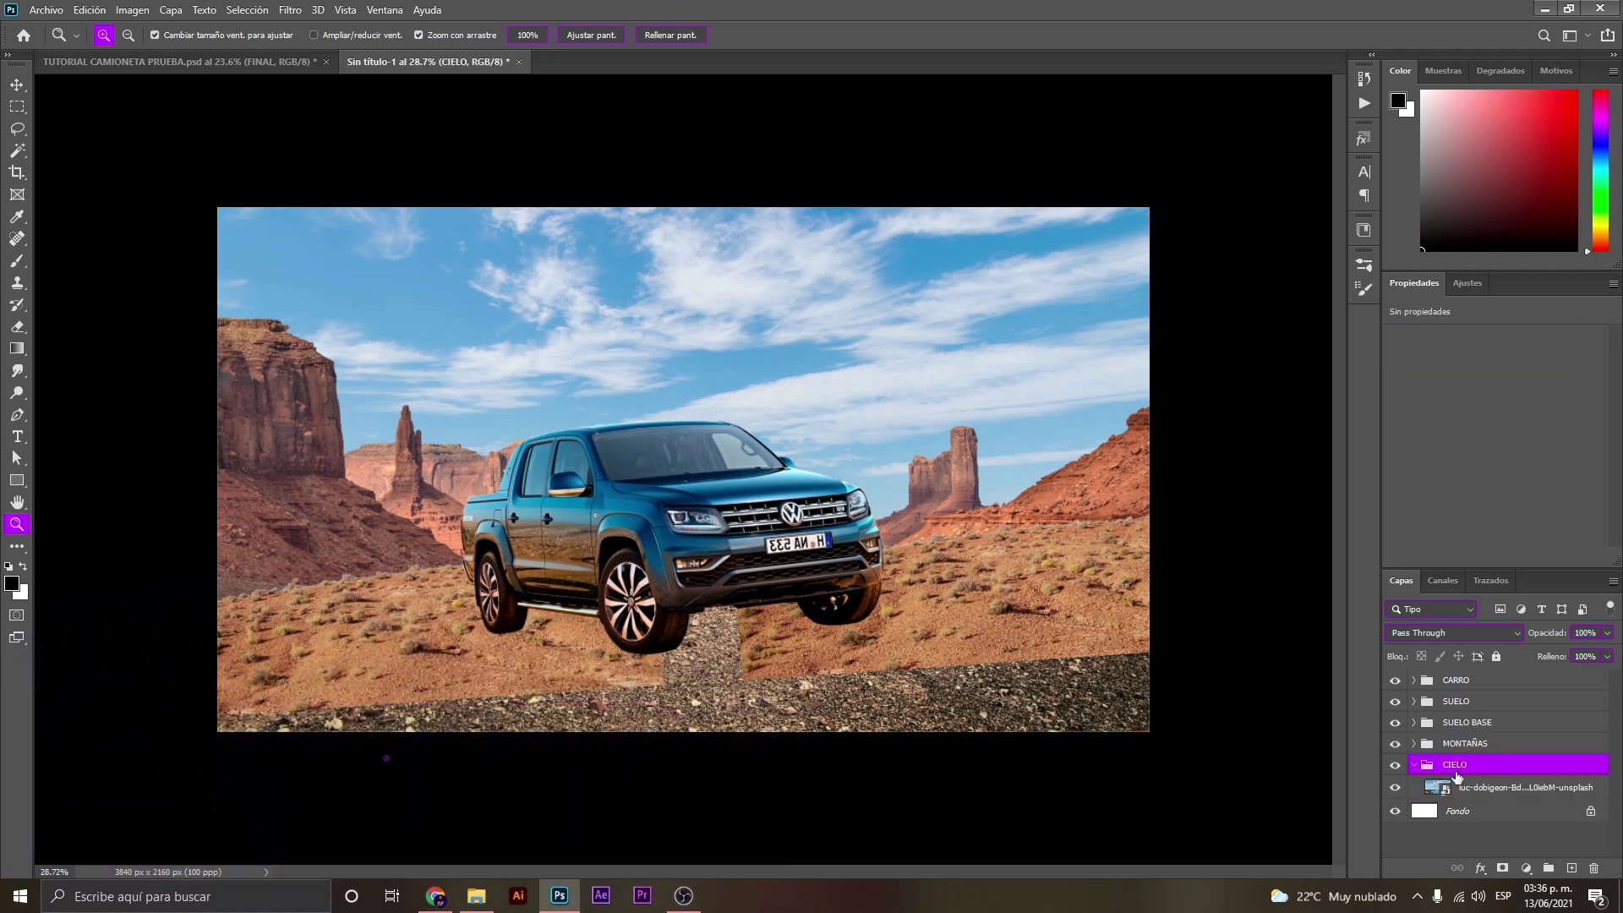
{"action": "left_click", "coordinate": [1413, 765]}
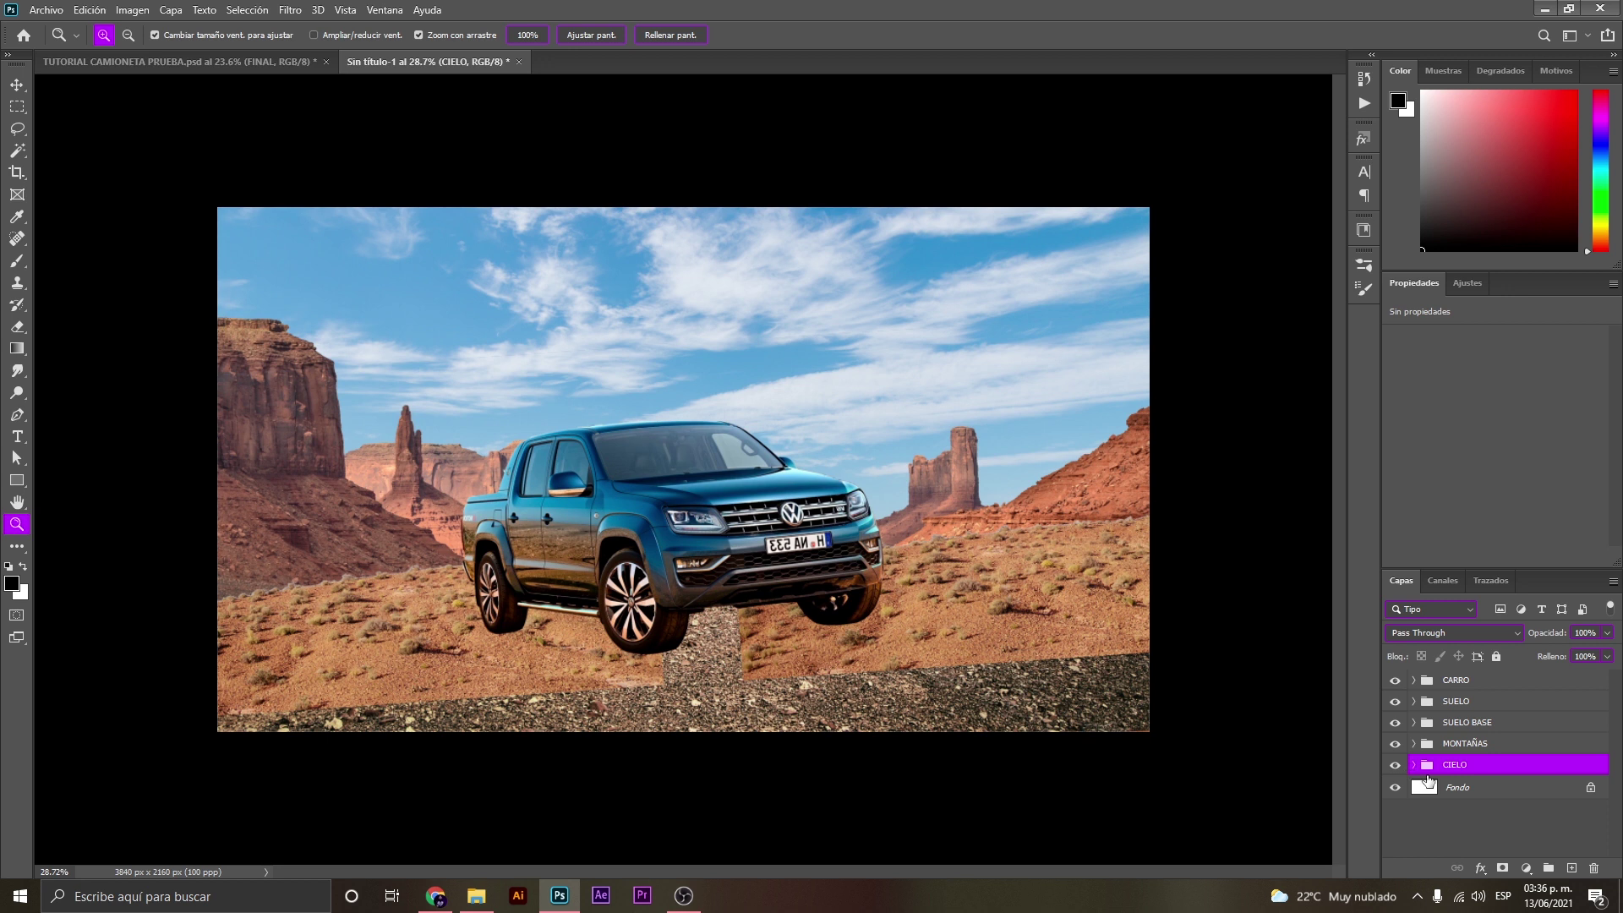
Compare the two ground layers and rename the SUELO group to SUELO LATERALES.
{"action": "left_click", "coordinate": [1413, 702]}
{"action": "left_click", "coordinate": [1395, 723]}
{"action": "left_click", "coordinate": [1395, 724]}
{"action": "left_click", "coordinate": [1395, 748]}
{"action": "left_click", "coordinate": [1396, 748]}
{"action": "left_click", "coordinate": [1396, 724]}
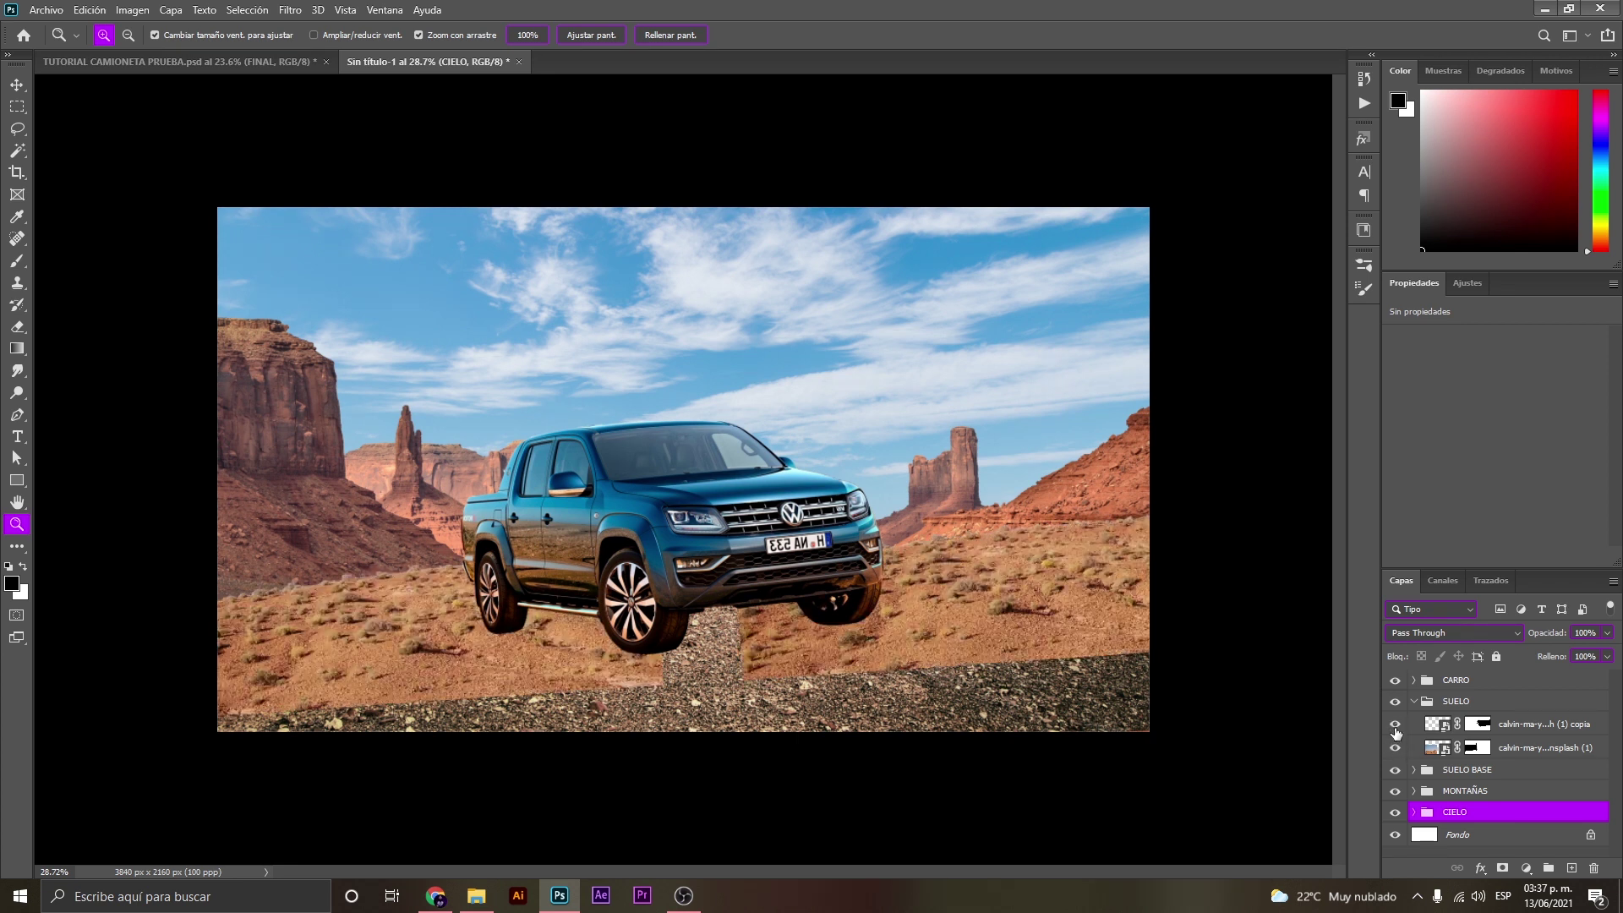
{"action": "double_click", "coordinate": [1457, 701]}
{"action": "key", "text": "Right"}
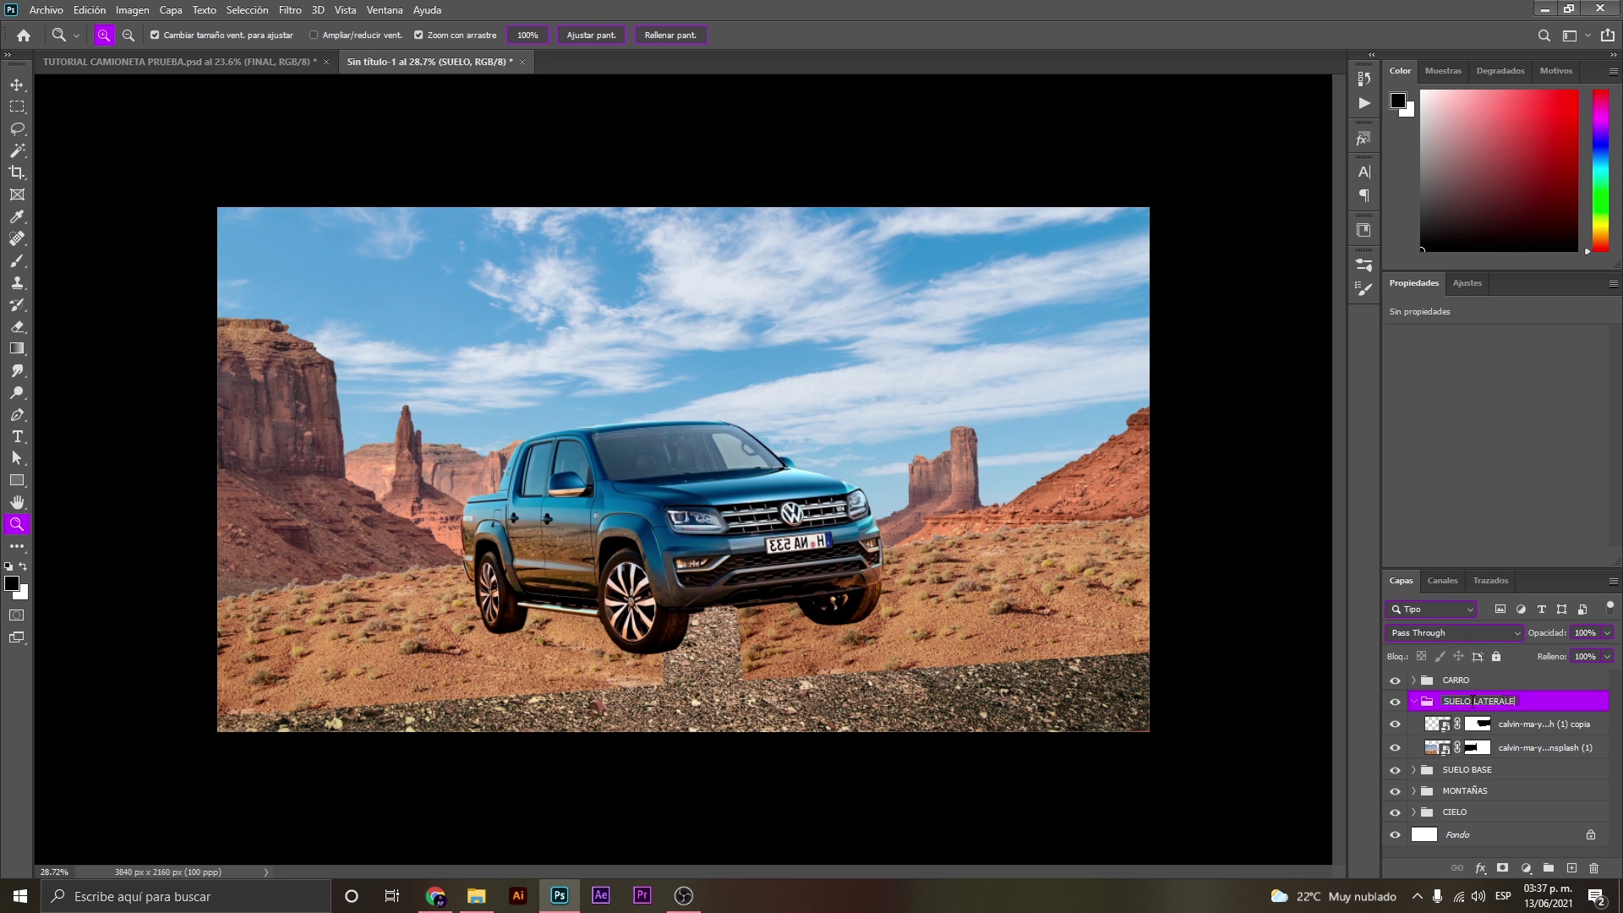
{"action": "key", "text": "Return"}
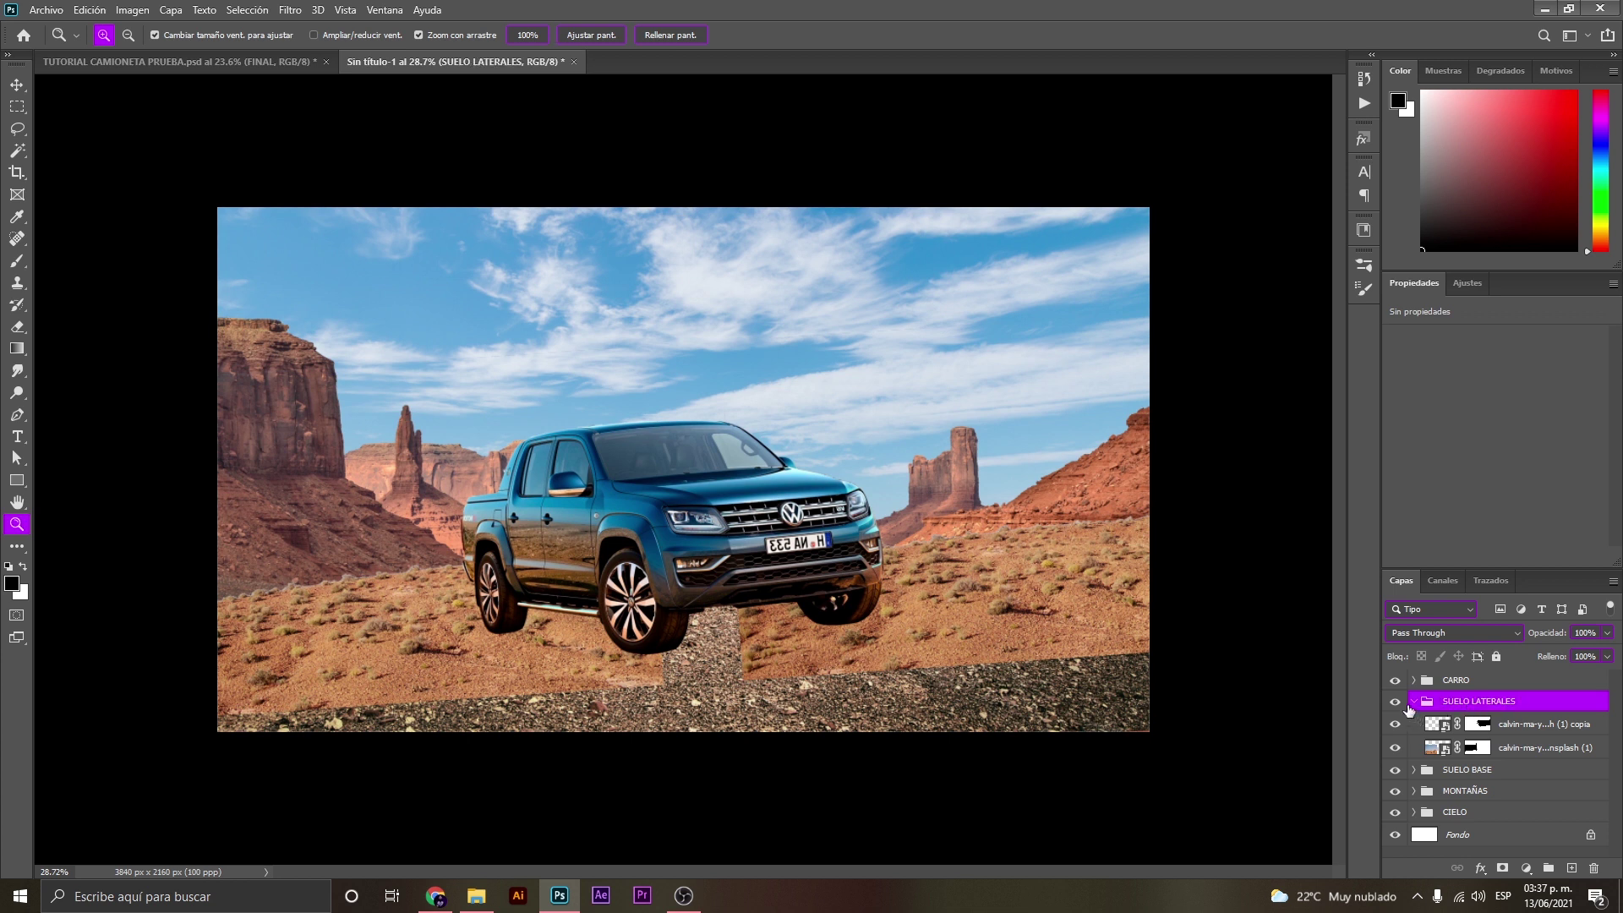
{"action": "left_click", "coordinate": [1415, 701]}
{"action": "left_click", "coordinate": [1395, 724]}
Target the copied ground layer's mask with a 519 px brush at 21% flow.
{"action": "left_click", "coordinate": [1479, 724]}
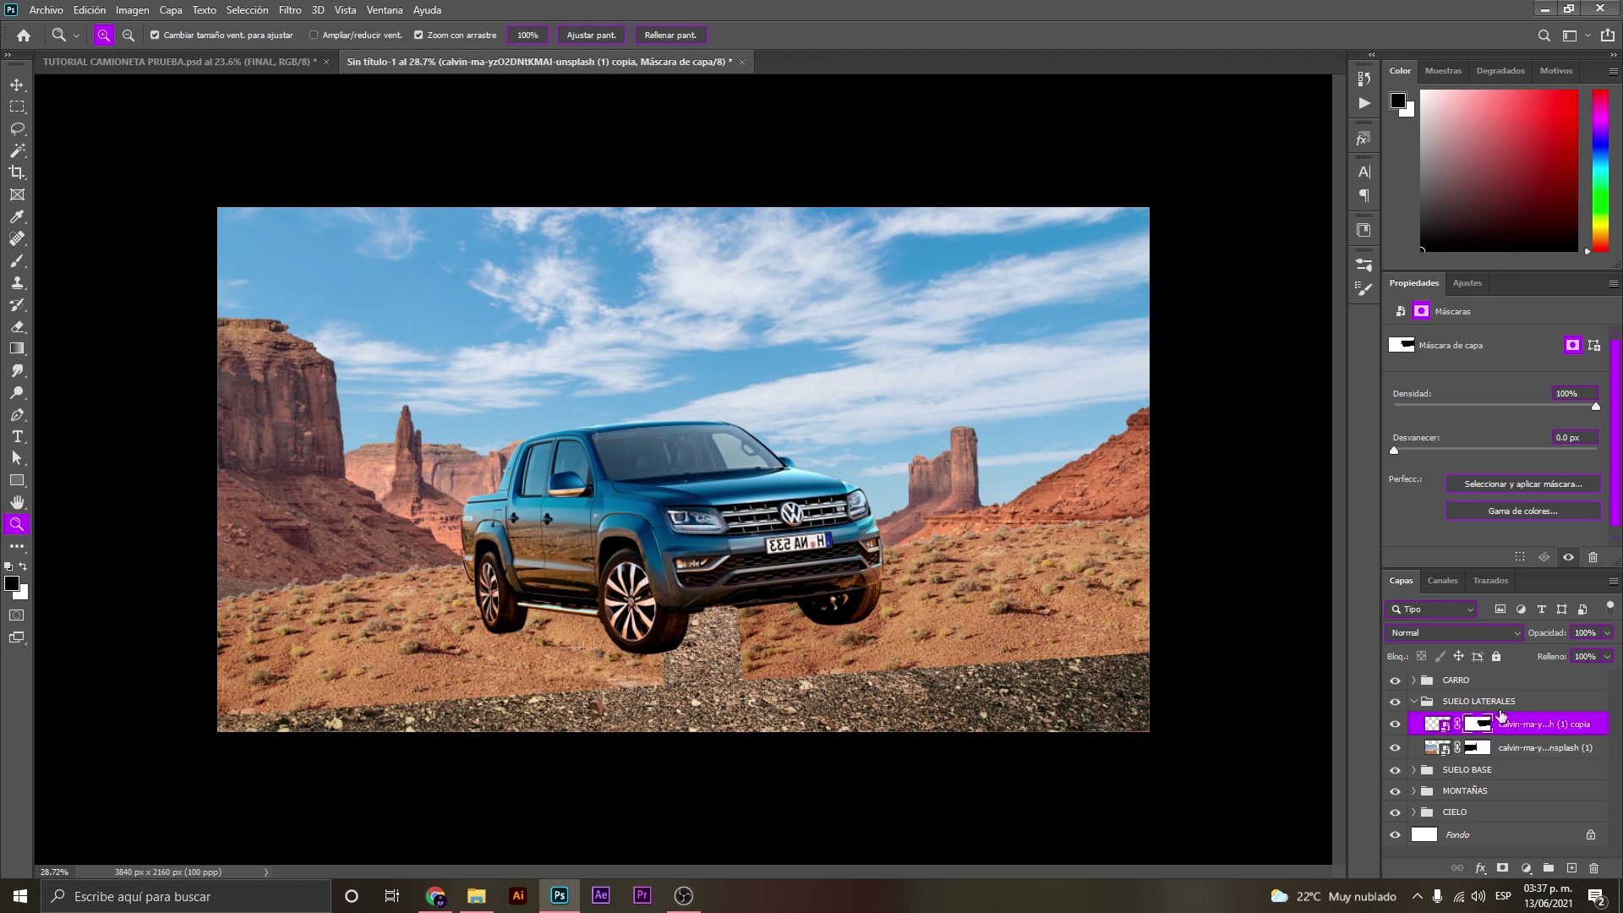
{"action": "key", "text": "b"}
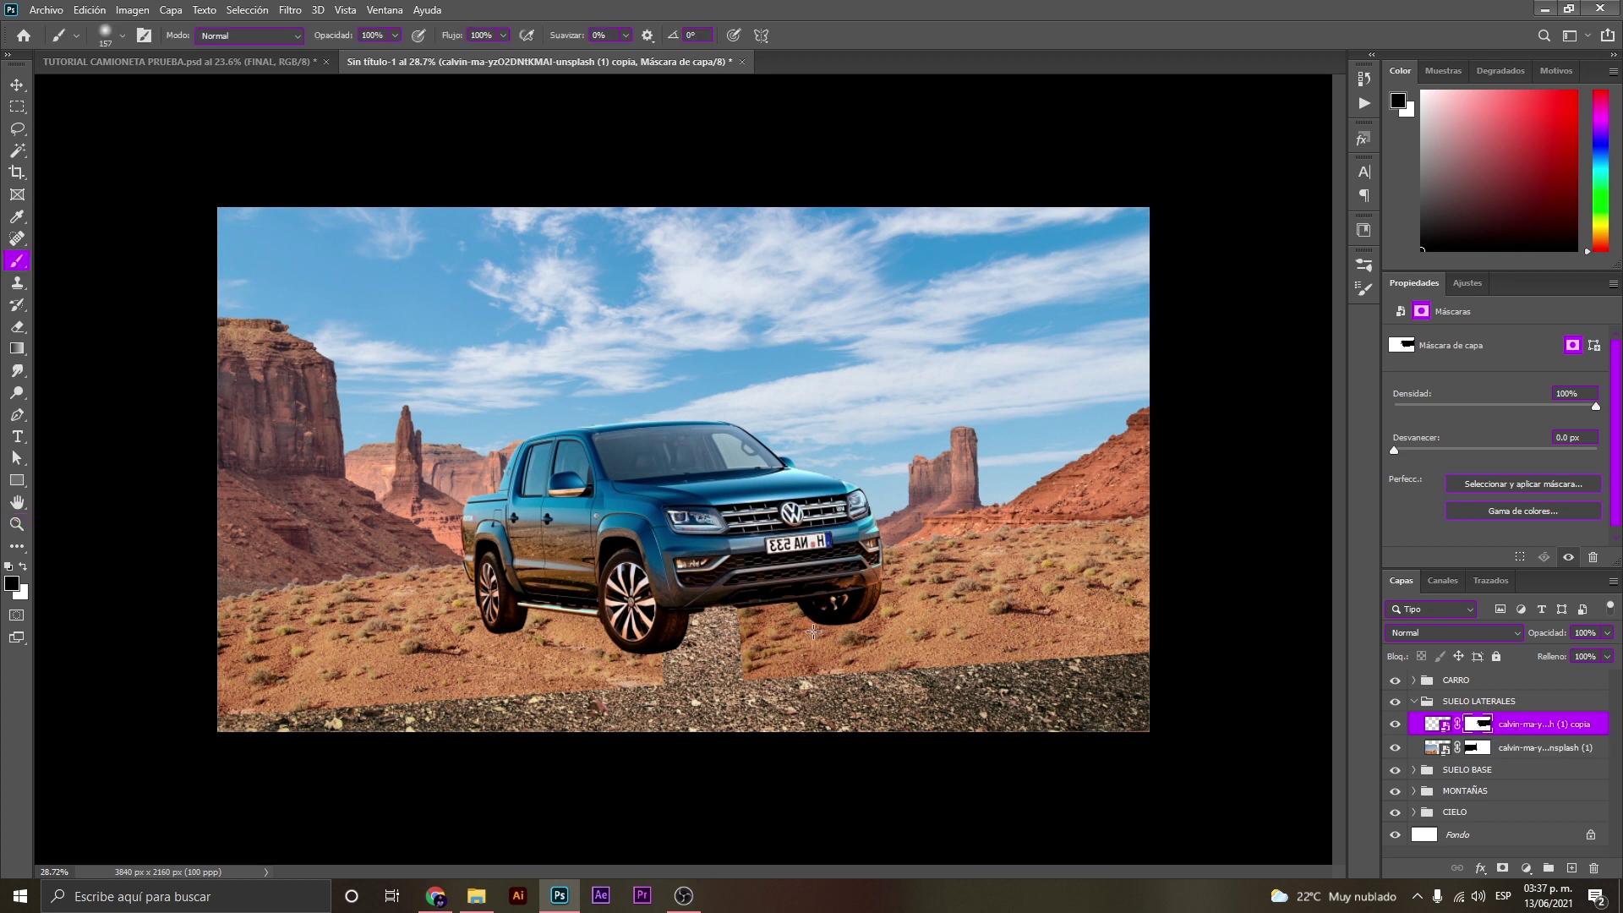
{"action": "left_click_drag", "start_coordinate": [782, 653], "coordinate": [854, 653]}
{"action": "left_click", "coordinate": [505, 35]}
{"action": "left_click", "coordinate": [441, 54]}
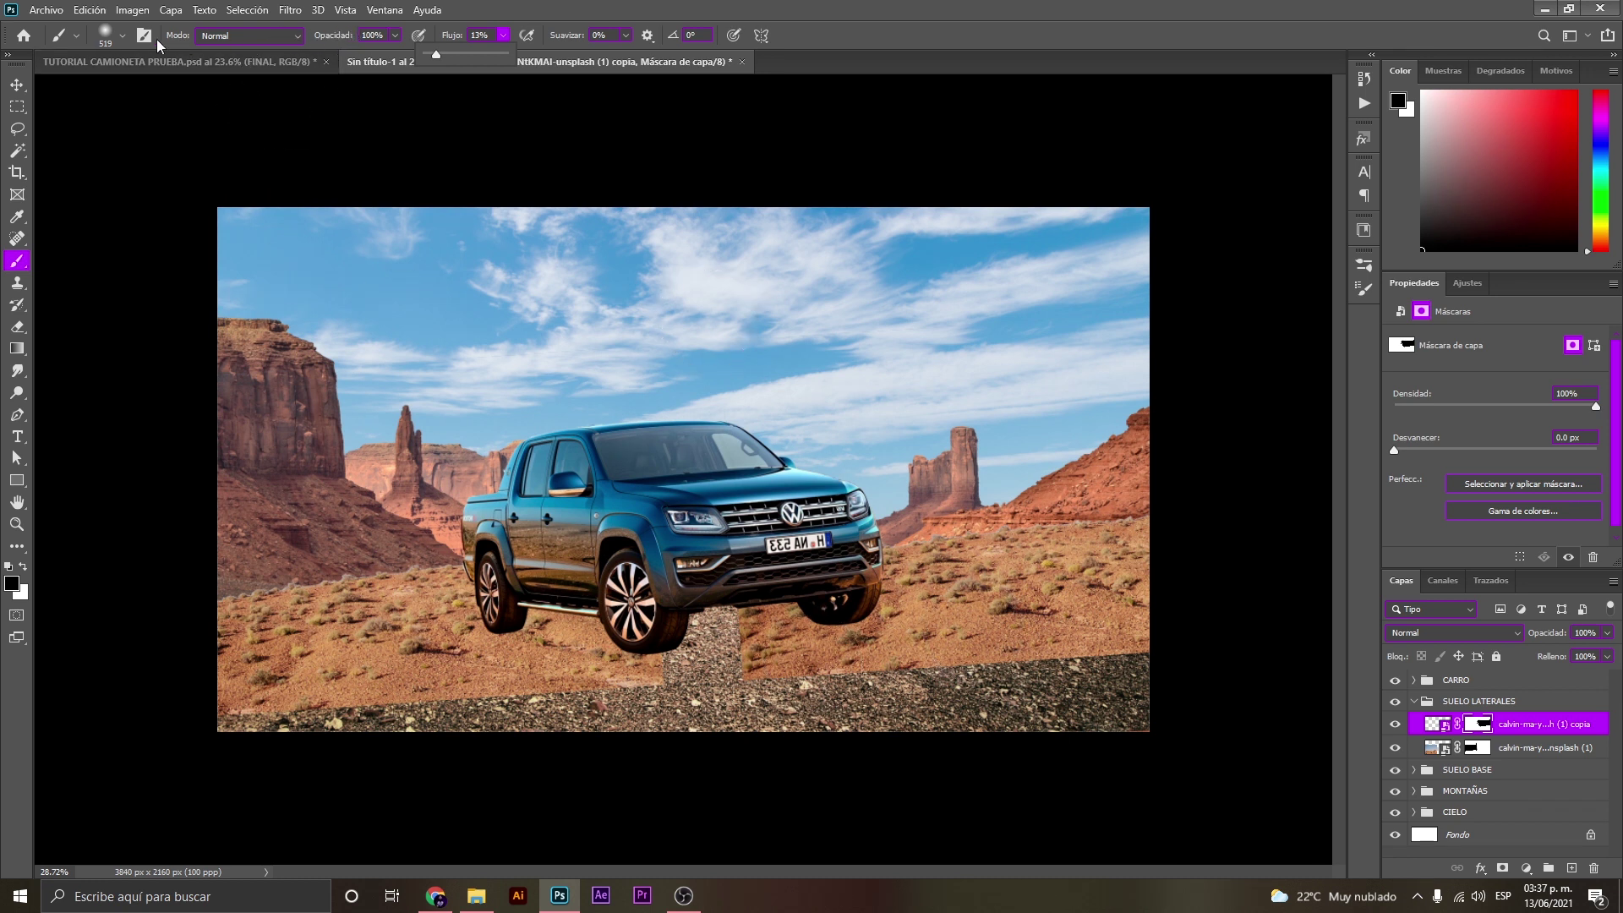
{"action": "left_click", "coordinate": [122, 36]}
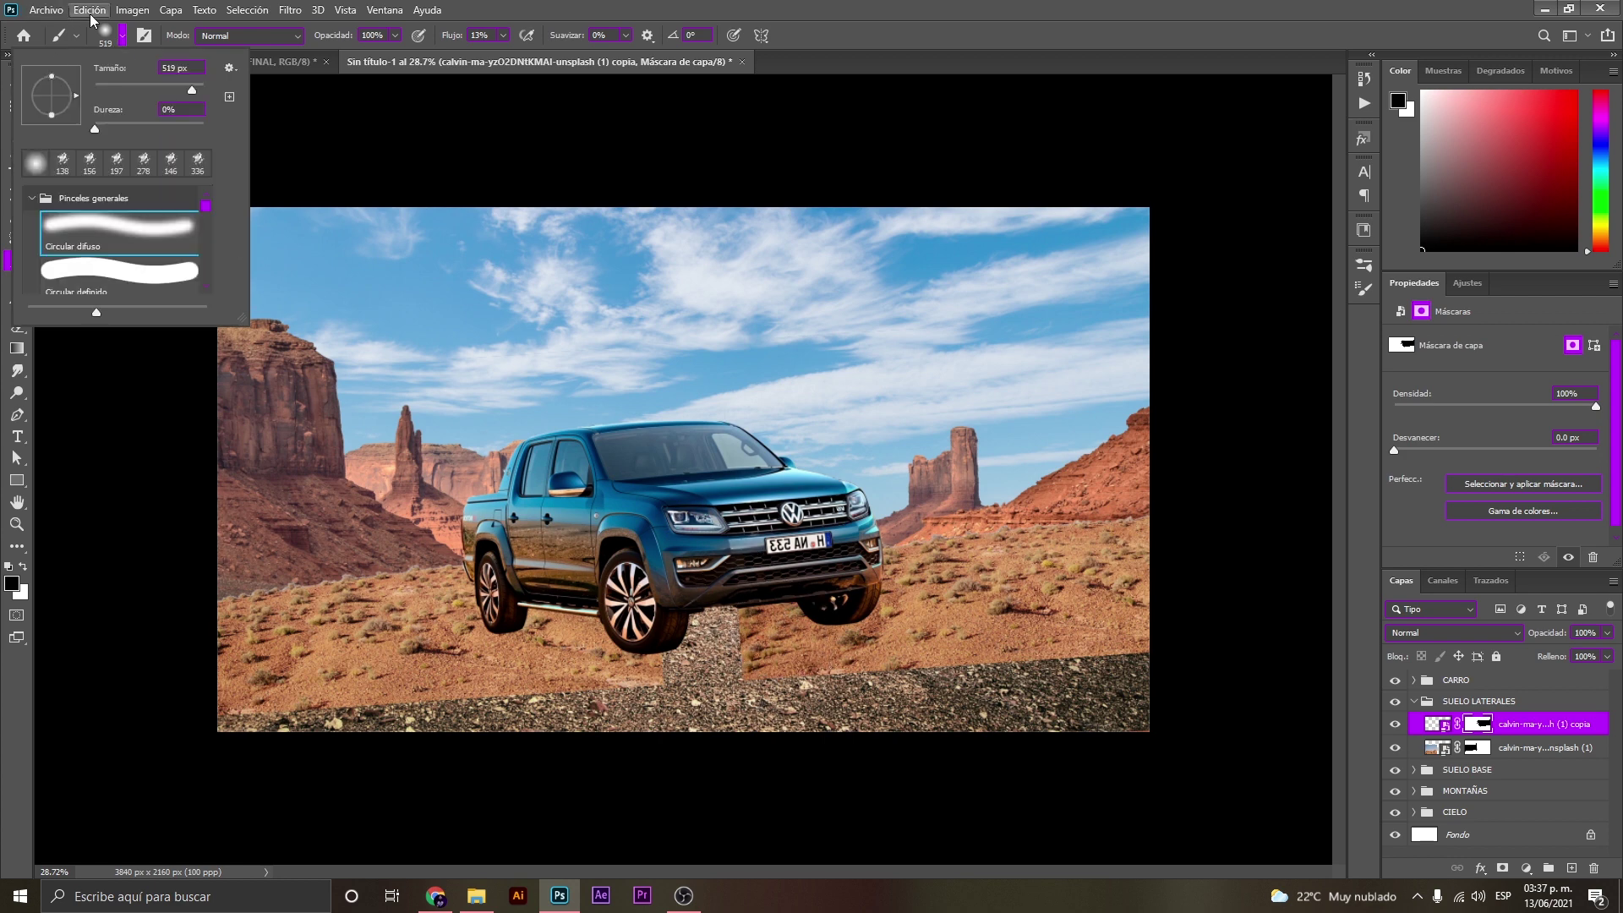
{"action": "left_click", "coordinate": [122, 36]}
Paint black over the reddish dirt beside the front wheel to reveal gravel.
{"action": "key", "text": "z"}
{"action": "left_click_drag", "start_coordinate": [797, 675], "coordinate": [888, 675]}
{"action": "key", "text": "b"}
{"action": "left_click_drag", "start_coordinate": [744, 651], "coordinate": [769, 715]}
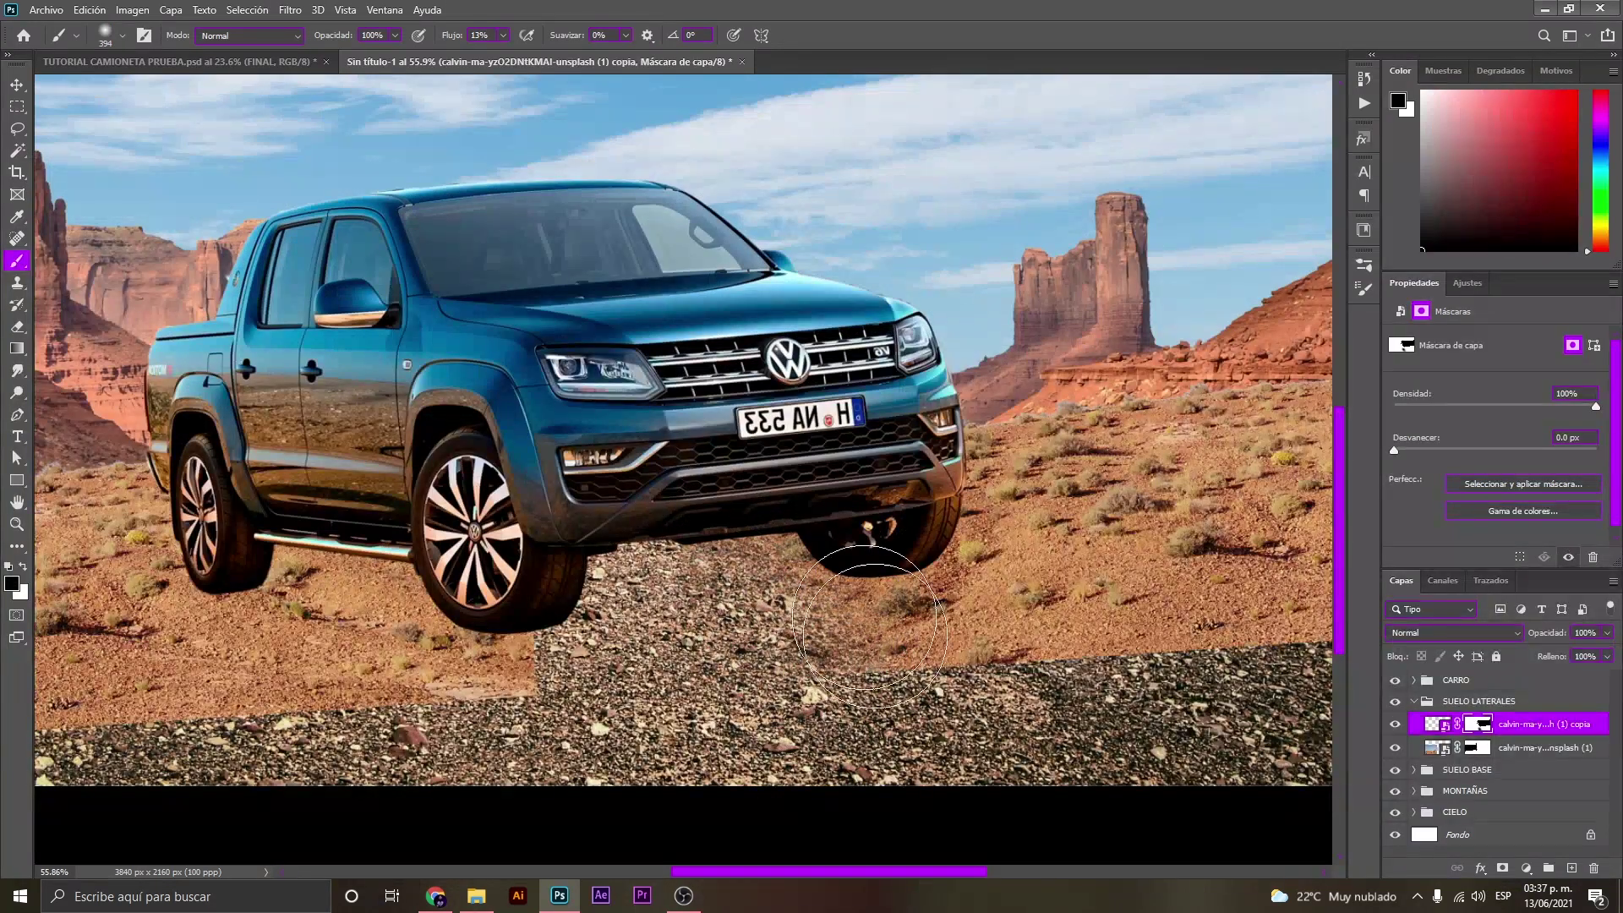
{"action": "left_click_drag", "start_coordinate": [894, 604], "coordinate": [733, 578]}
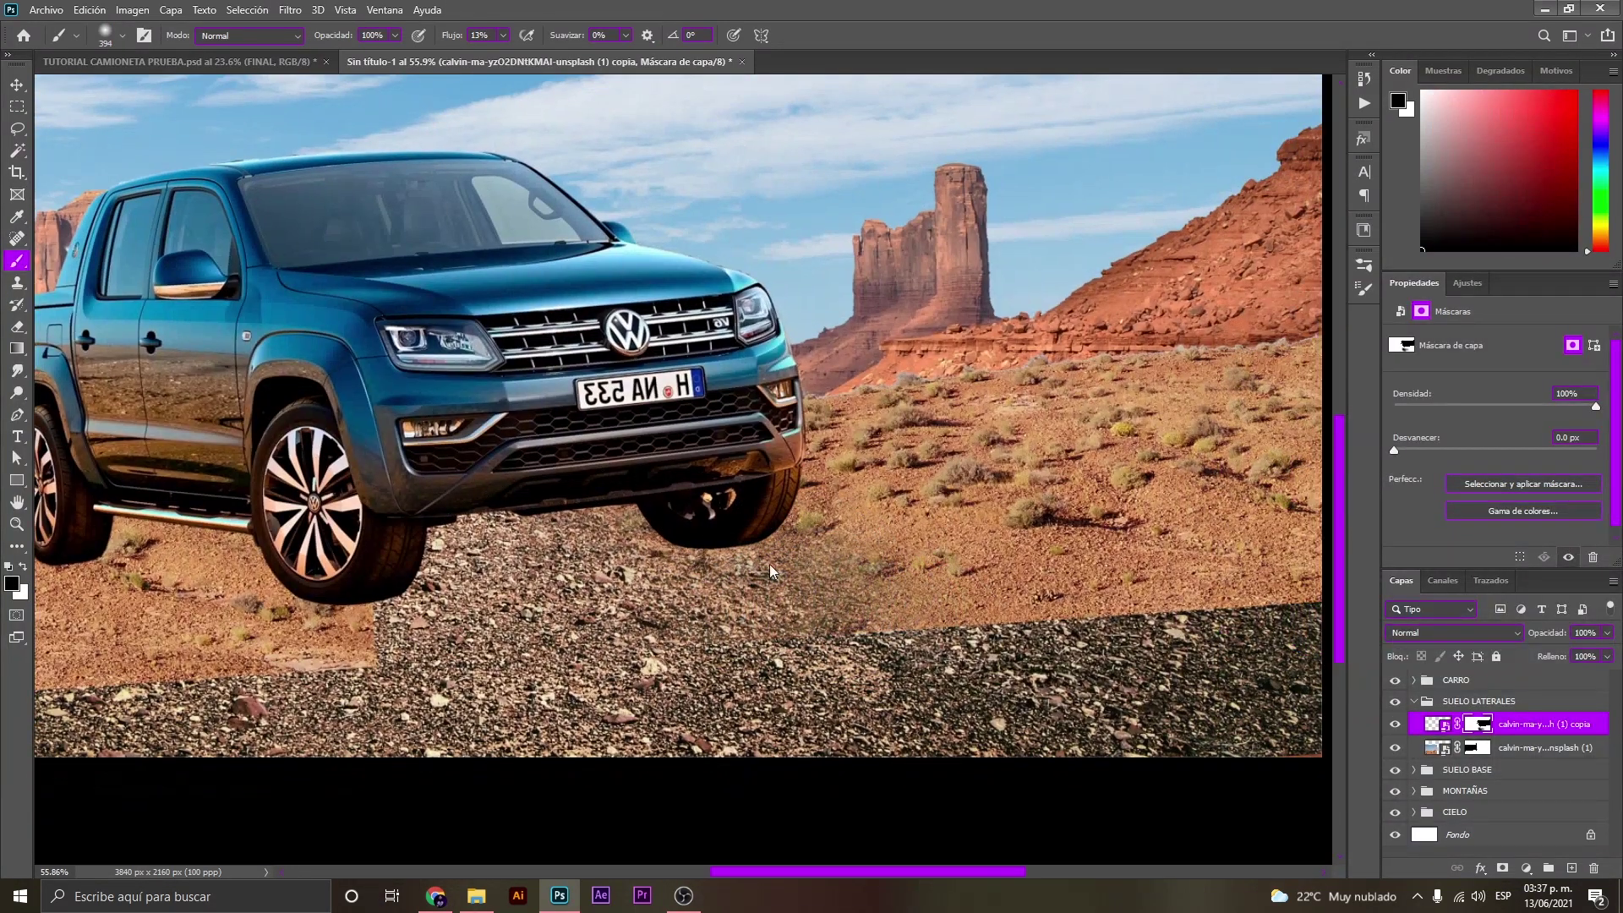
{"action": "left_click_drag", "start_coordinate": [818, 627], "coordinate": [619, 601]}
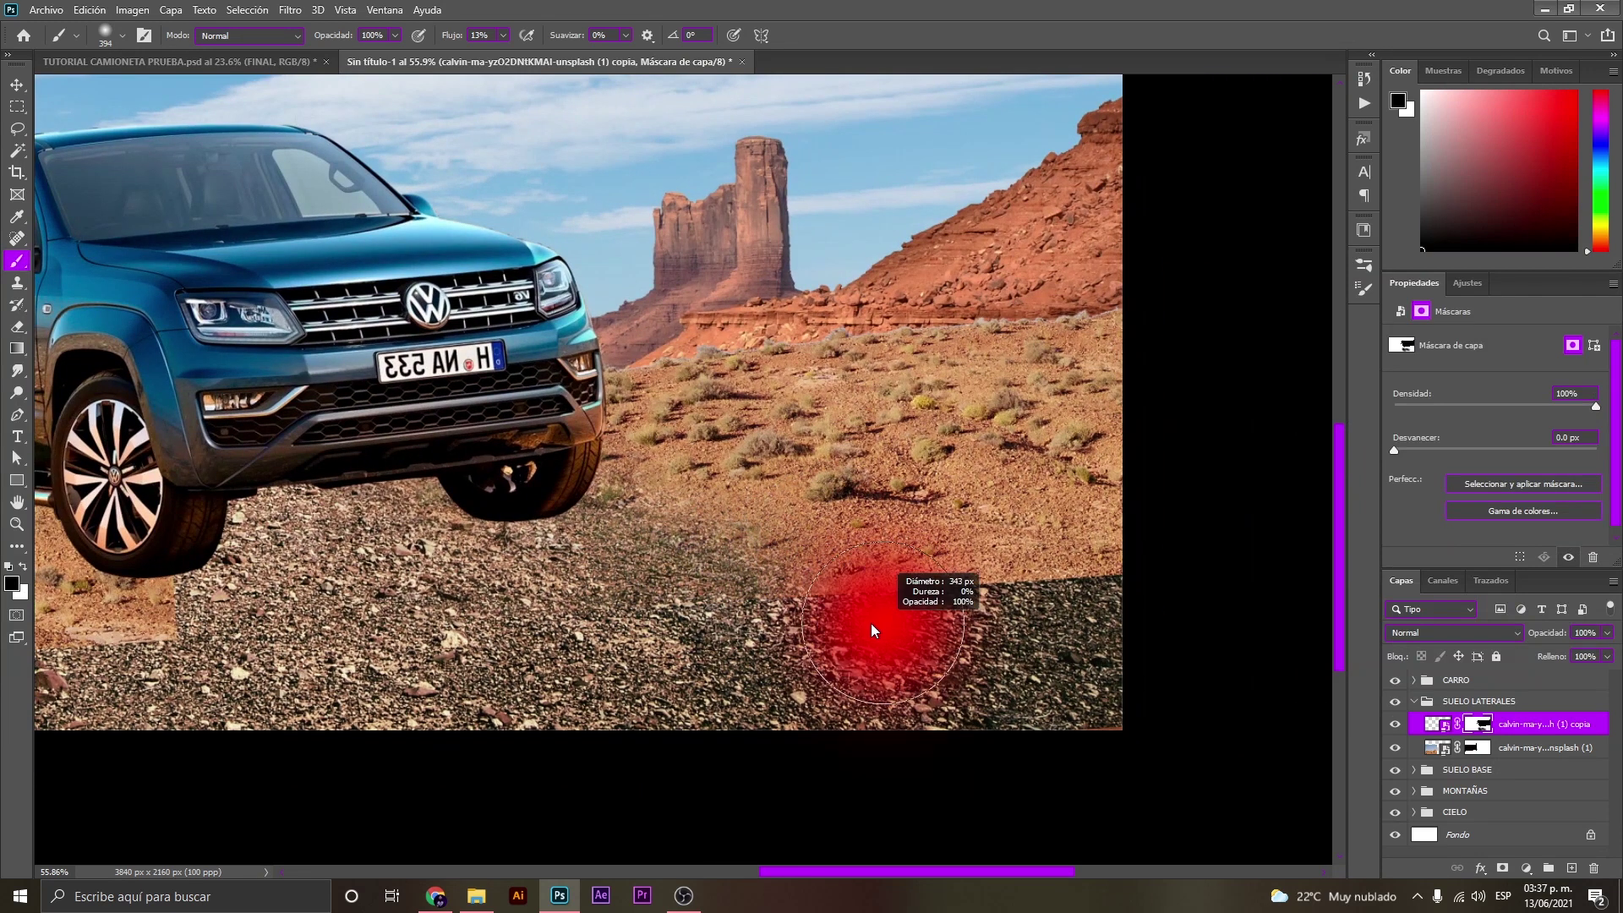
{"action": "mouse_move", "coordinate": [735, 584]}
{"action": "left_mouse_down"}
{"action": "mouse_move", "coordinate": [941, 618]}
{"action": "mouse_move", "coordinate": [1134, 606]}
{"action": "mouse_move", "coordinate": [913, 592]}
{"action": "mouse_move", "coordinate": [722, 535]}
{"action": "mouse_move", "coordinate": [1002, 569]}
{"action": "mouse_move", "coordinate": [1049, 549]}
{"action": "mouse_move", "coordinate": [1073, 556]}
{"action": "mouse_move", "coordinate": [879, 579]}
{"action": "mouse_move", "coordinate": [592, 491]}
{"action": "mouse_move", "coordinate": [321, 499]}
{"action": "mouse_move", "coordinate": [1099, 559]}
{"action": "mouse_move", "coordinate": [863, 590]}
{"action": "mouse_move", "coordinate": [1166, 779]}
{"action": "mouse_move", "coordinate": [1213, 761]}
{"action": "left_mouse_up"}
{"action": "key", "text": "z"}
{"action": "key", "text": "b"}
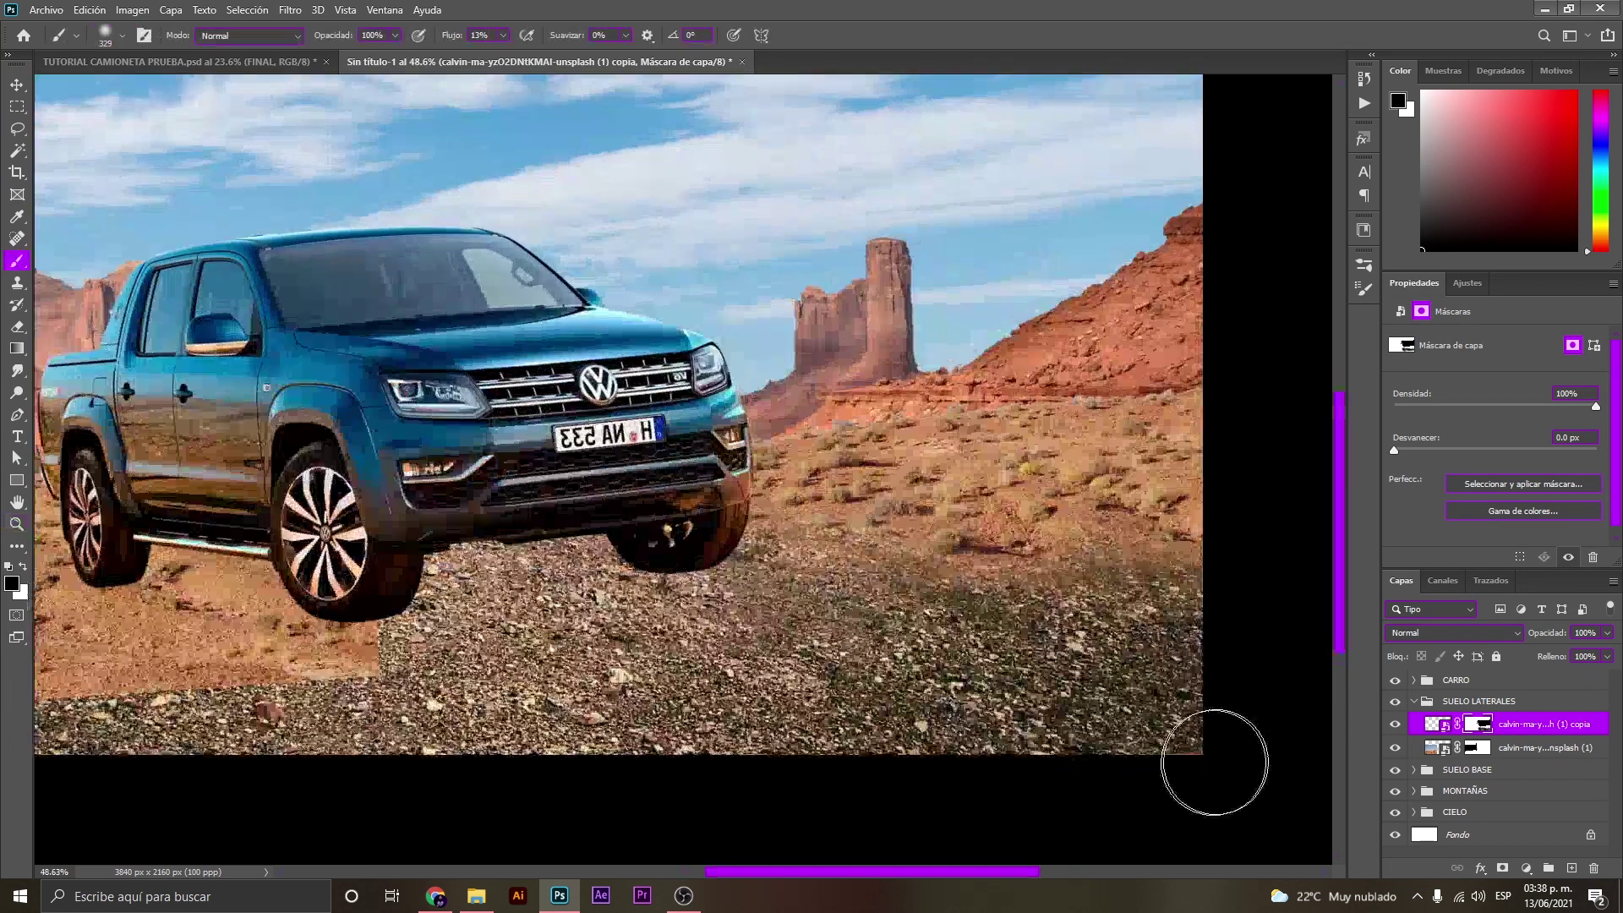
{"action": "key", "text": "v"}
{"action": "left_click", "coordinate": [1125, 697]}
Nudge the pexels base gravel layer slightly down and fit the whole composite on screen.
{"action": "key", "text": "Down"}
{"action": "key", "text": "Down"}
{"action": "key", "text": "Down"}
{"action": "key", "text": "Down"}
{"action": "key", "text": "Down"}
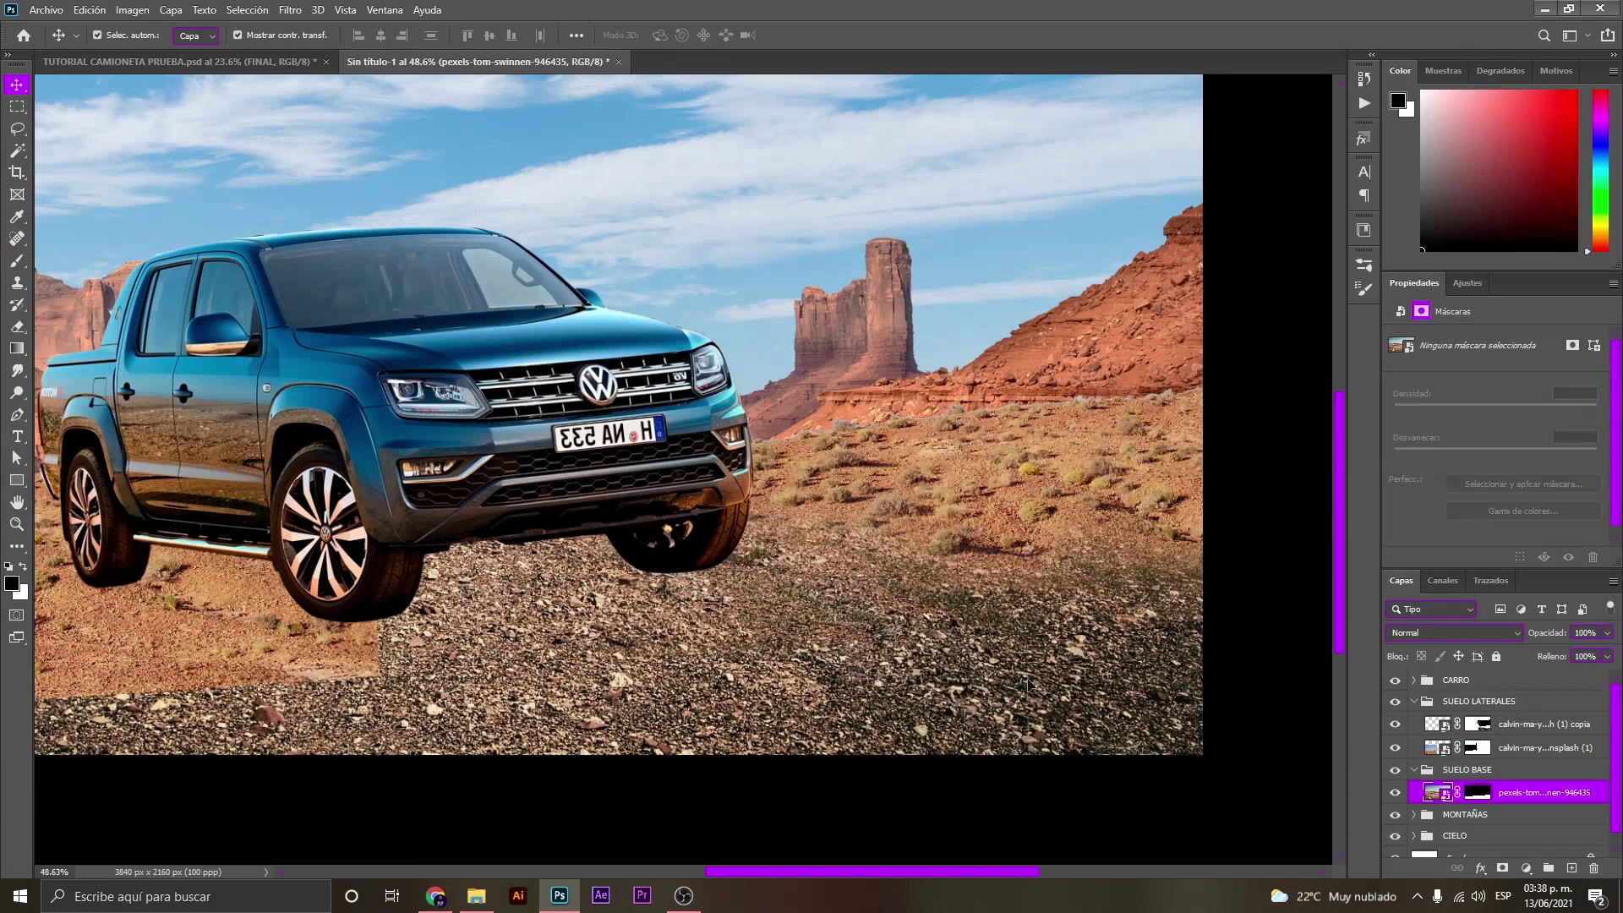
{"action": "left_click", "coordinate": [984, 499]}
{"action": "key", "text": "z"}
{"action": "mouse_move", "coordinate": [1126, 557]}
{"action": "left_mouse_down"}
{"action": "mouse_move", "coordinate": [1143, 553]}
{"action": "mouse_move", "coordinate": [1057, 558]}
{"action": "left_mouse_up"}
{"action": "key", "text": "v"}
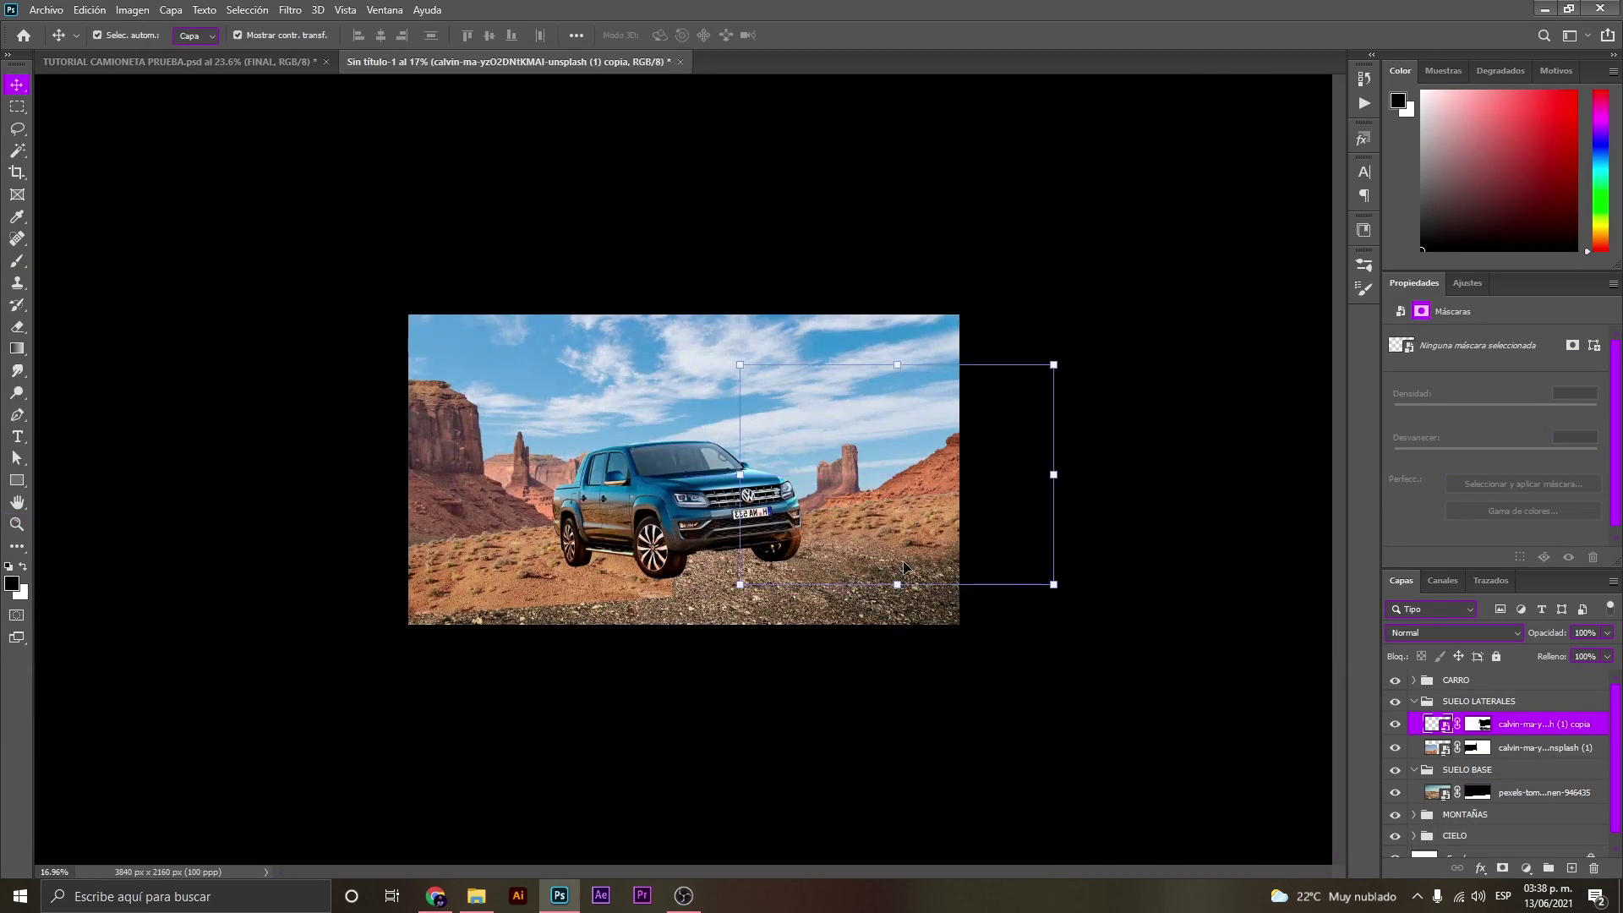
{"action": "left_click", "coordinate": [1099, 605]}
{"action": "key", "text": "z"}
{"action": "left_click_drag", "start_coordinate": [1071, 596], "coordinate": [1114, 605]}
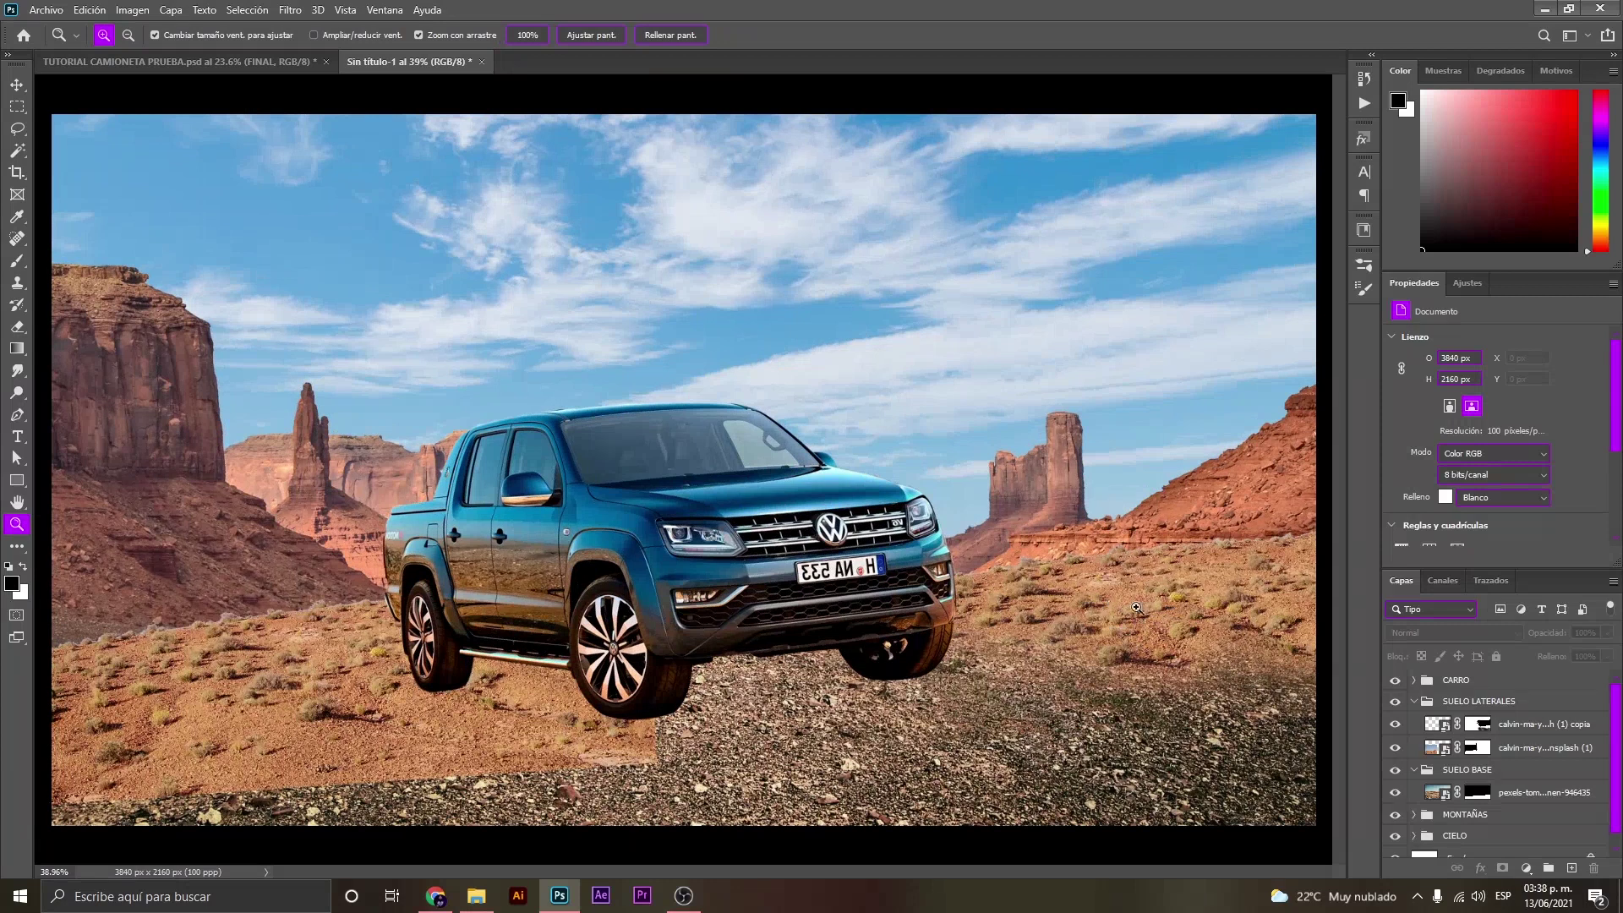
{"action": "key", "text": "v"}
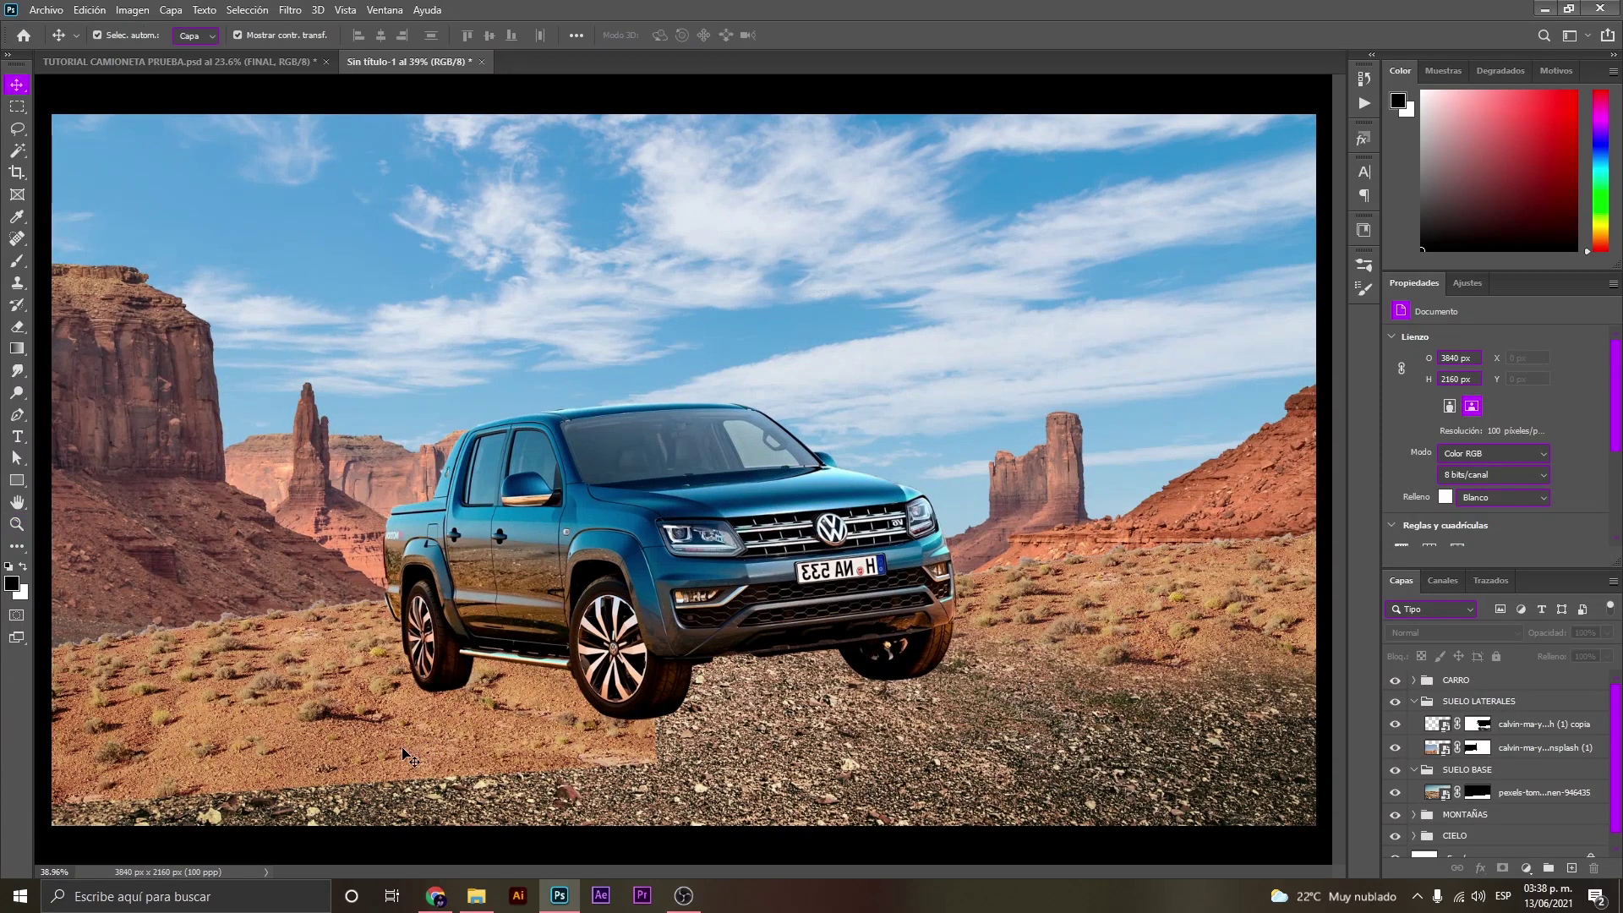
{"action": "left_click", "coordinate": [406, 753]}
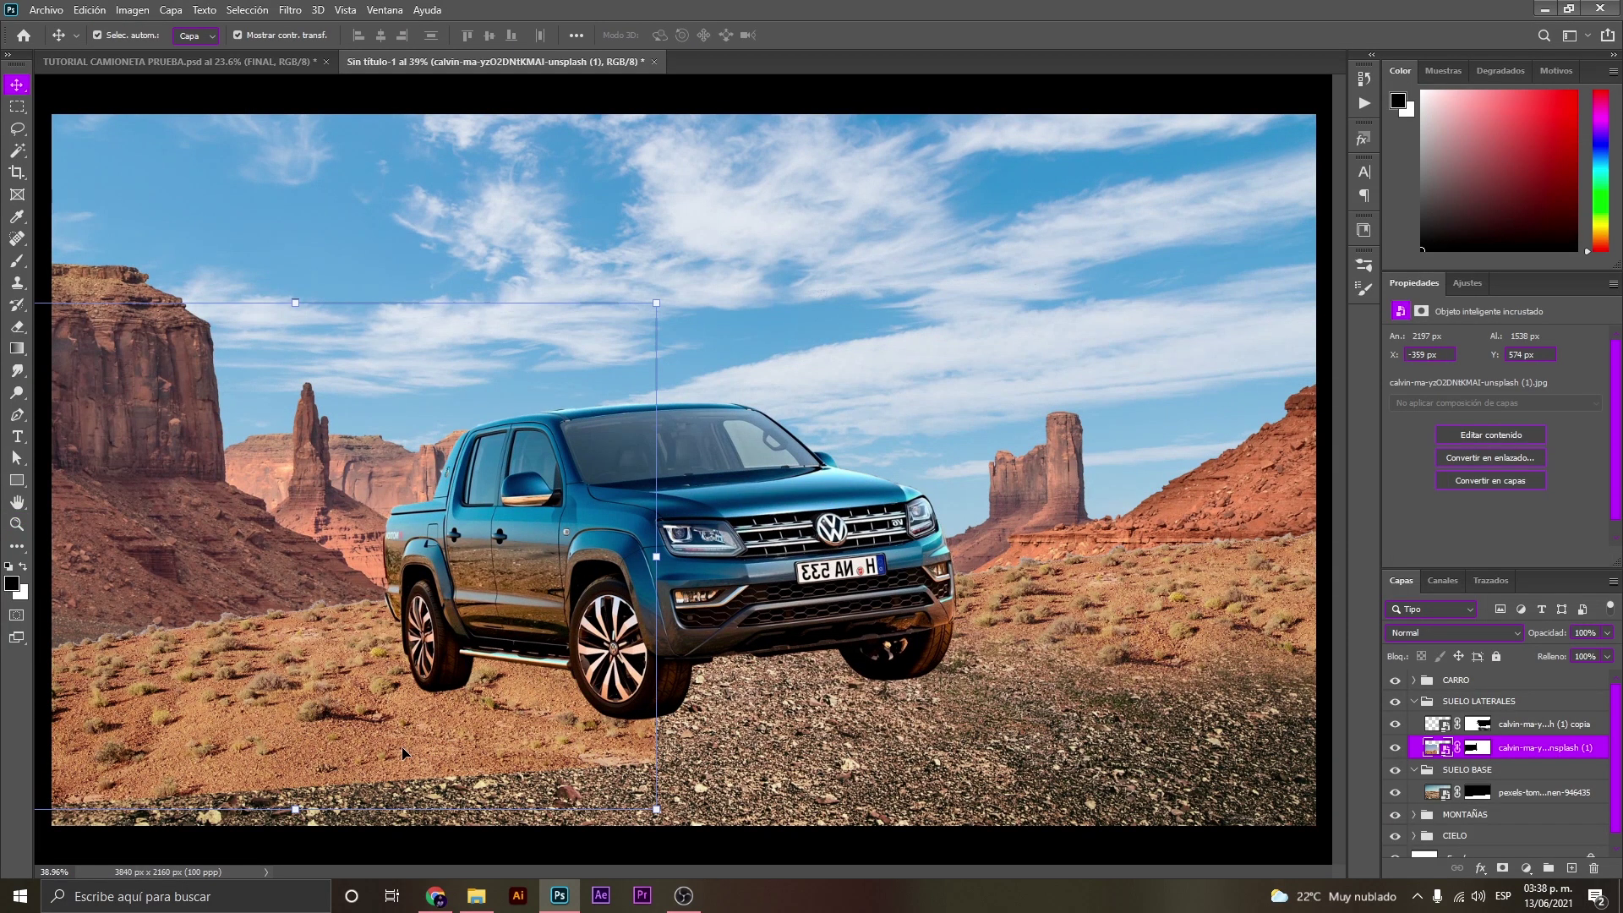
{"action": "key", "text": "z"}
{"action": "left_click_drag", "start_coordinate": [683, 467], "coordinate": [592, 467]}
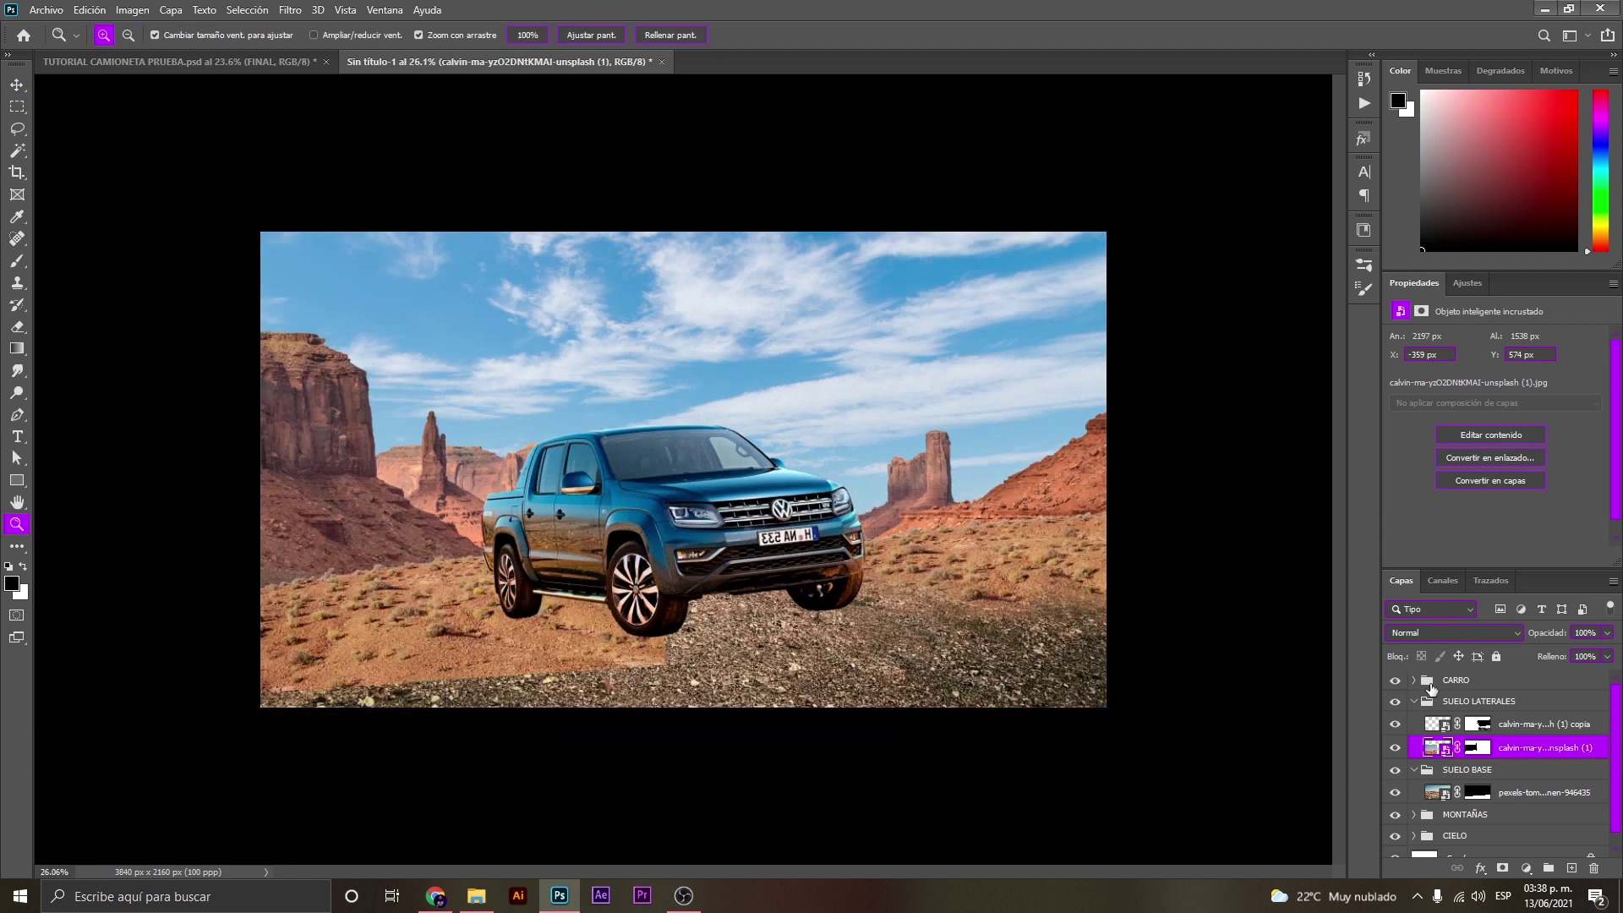
Mask out reddish soil between the truck's wheels and the lower left with a ~452 px brush.
{"action": "left_click", "coordinate": [1479, 748]}
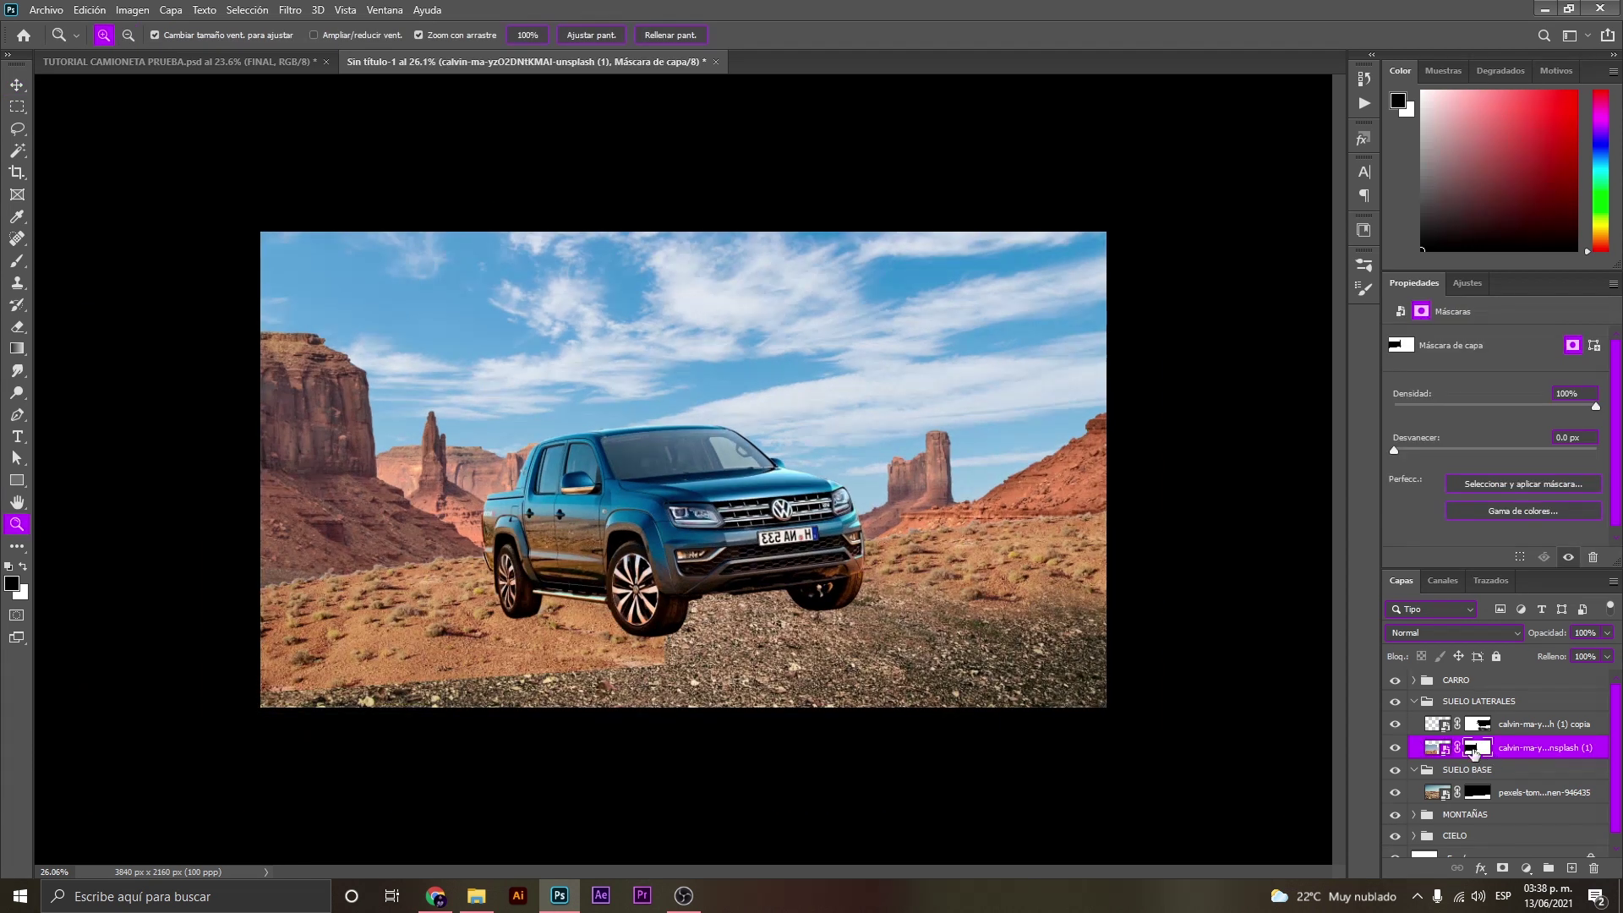
{"action": "left_click_drag", "start_coordinate": [668, 675], "coordinate": [687, 674]}
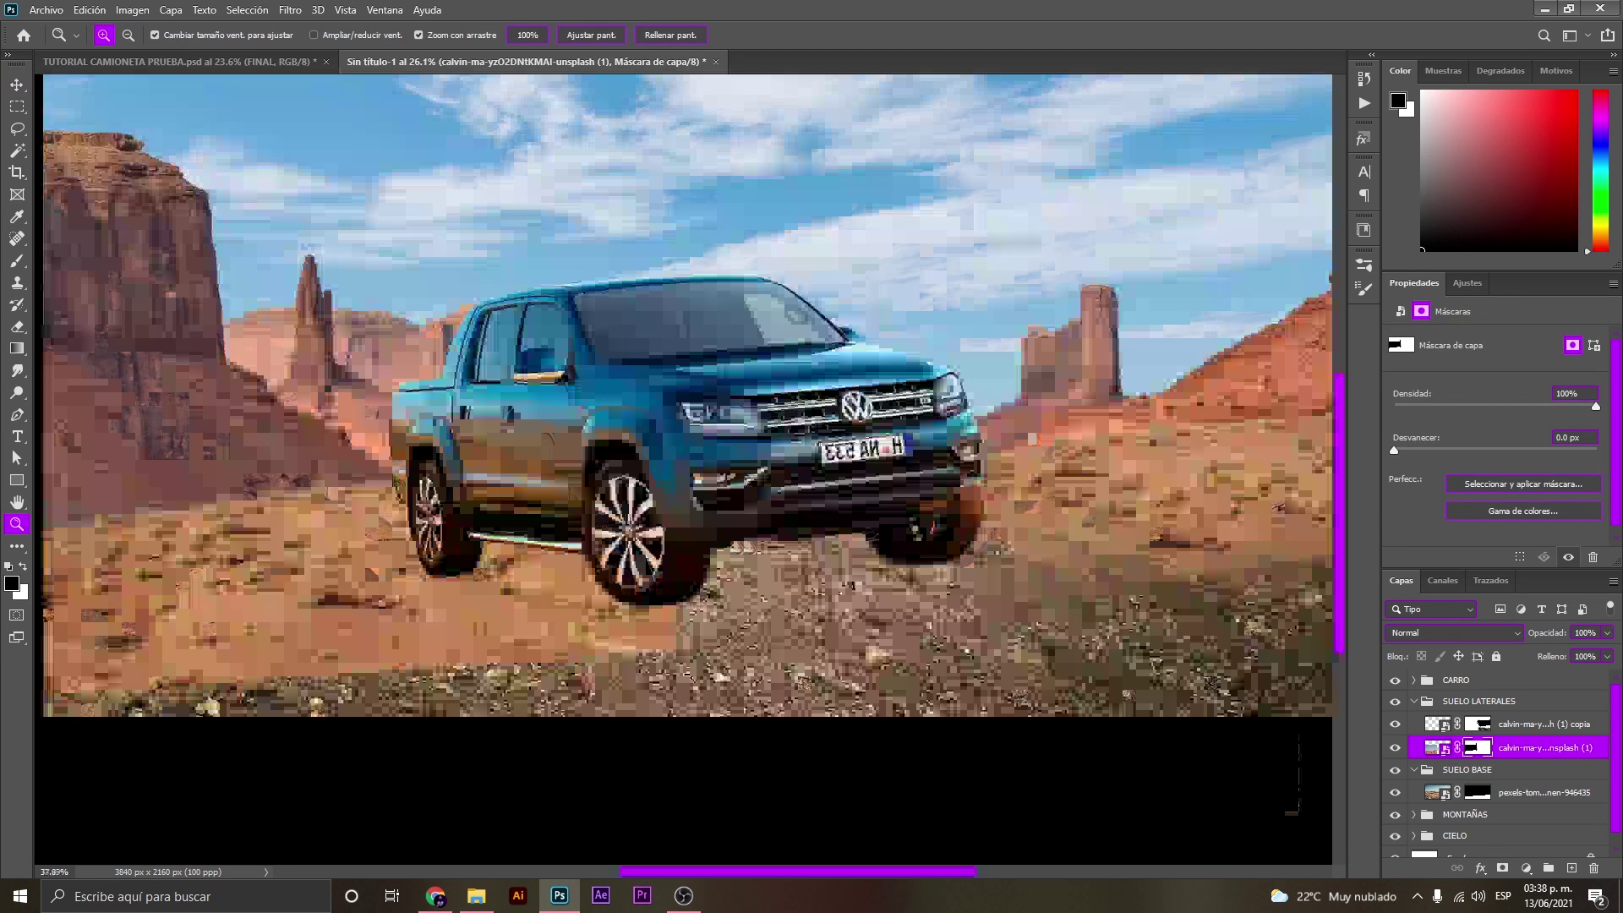
{"action": "key", "text": "b"}
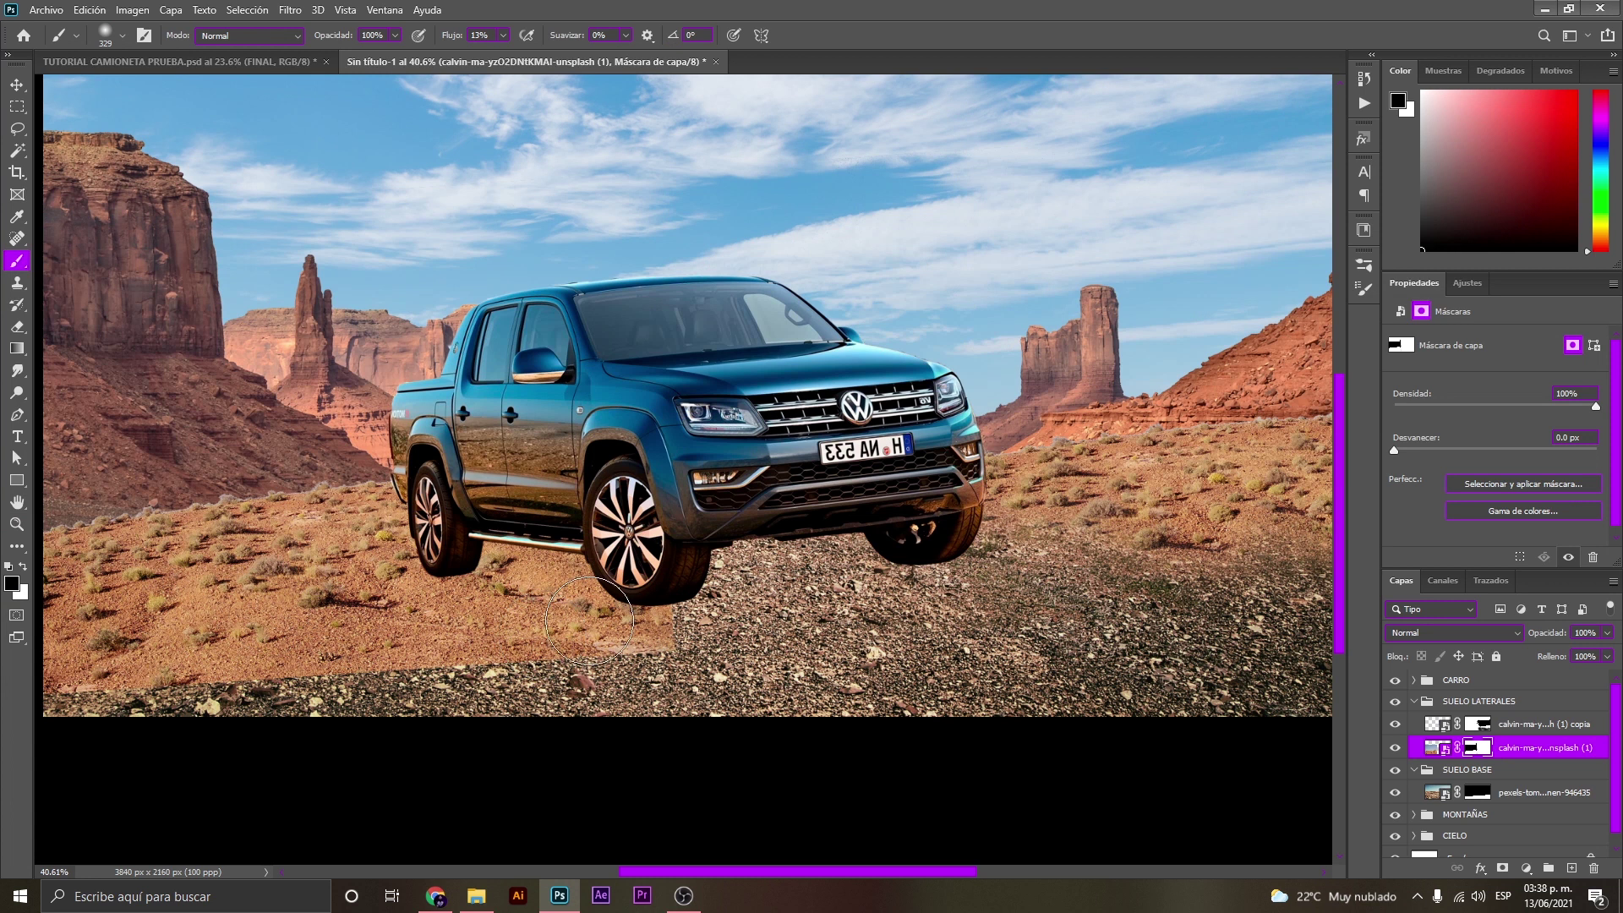
{"action": "right_click", "coordinate": [592, 624], "text": "alt"}
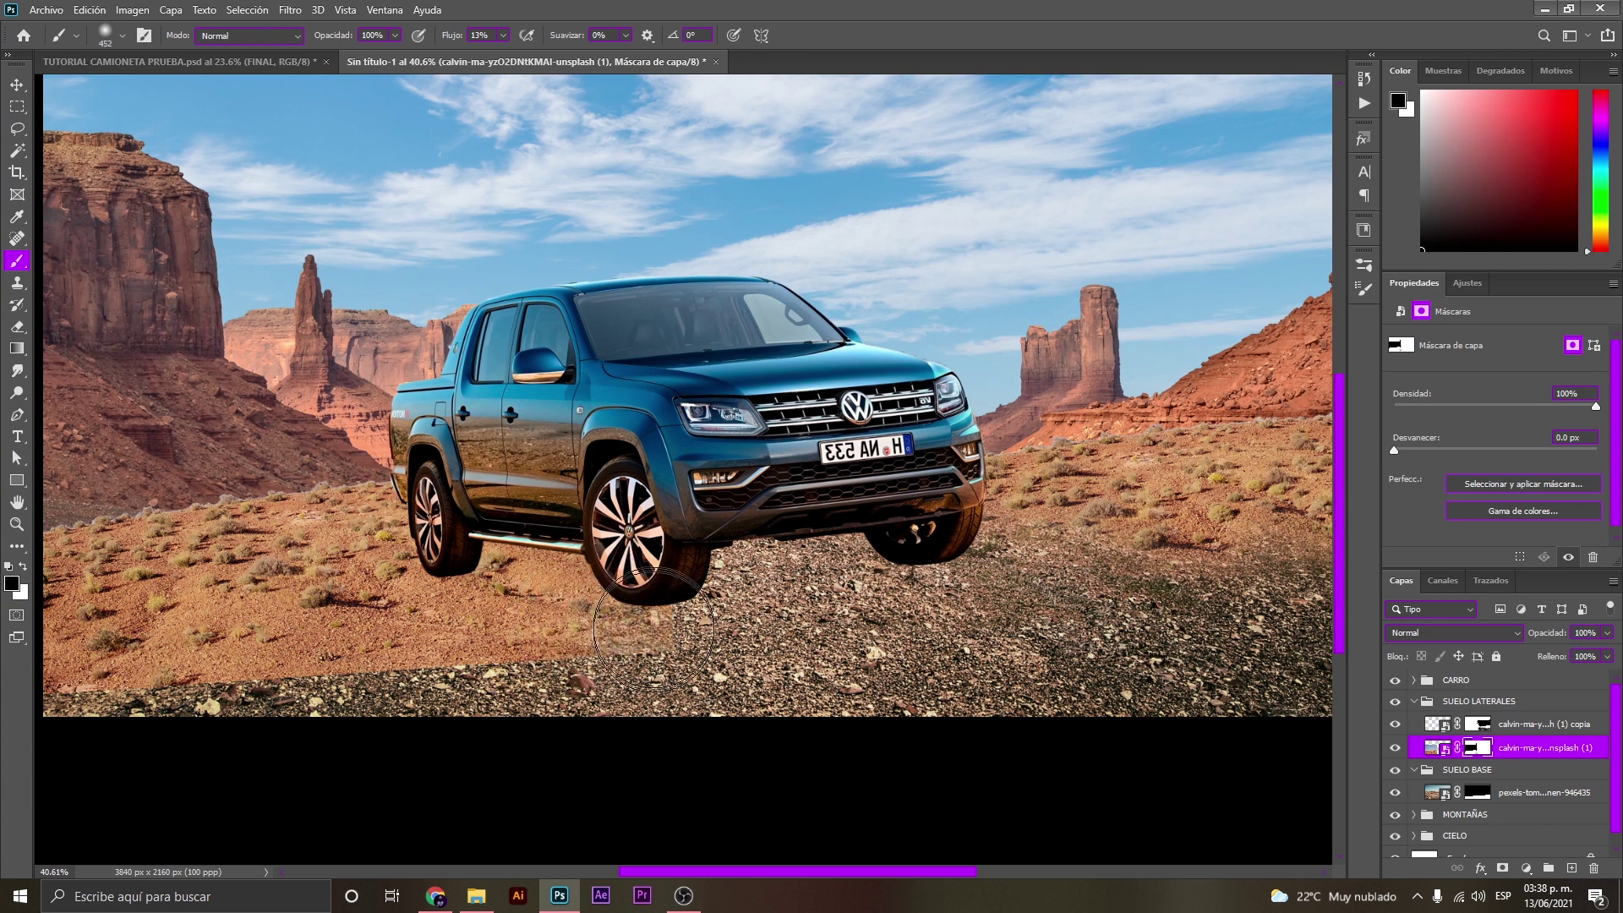
{"action": "mouse_move", "coordinate": [534, 570]}
{"action": "left_mouse_down"}
{"action": "mouse_move", "coordinate": [453, 678]}
{"action": "mouse_move", "coordinate": [391, 690]}
{"action": "left_mouse_up"}
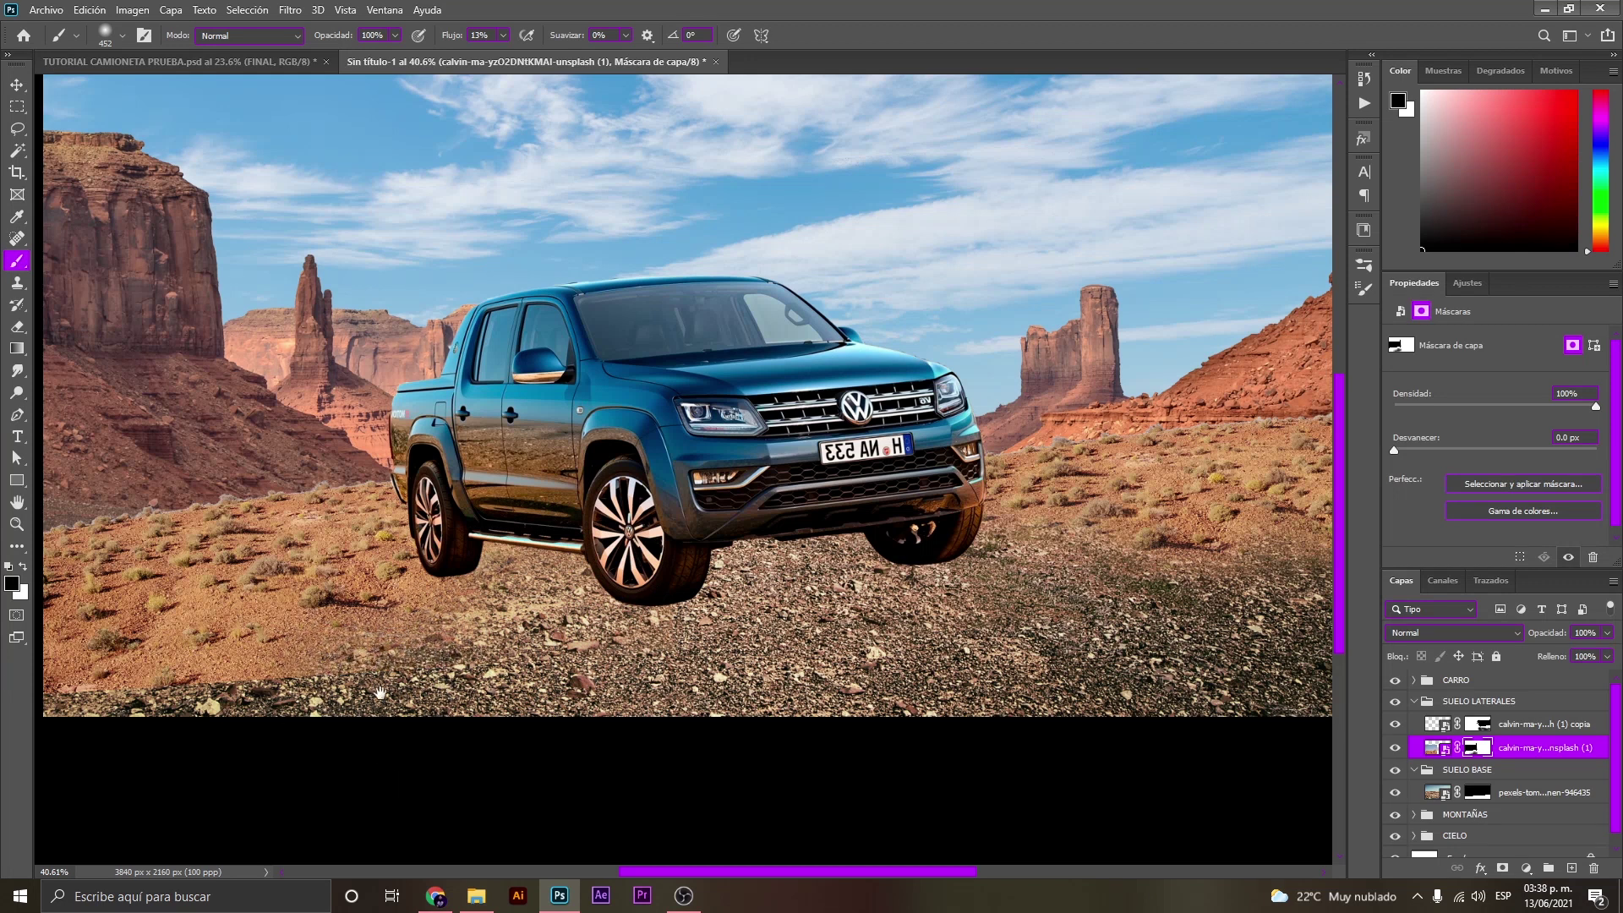
{"action": "key", "text": "z"}
{"action": "left_click_drag", "start_coordinate": [391, 689], "coordinate": [496, 604]}
{"action": "key", "text": "b"}
{"action": "right_click", "coordinate": [461, 655]}
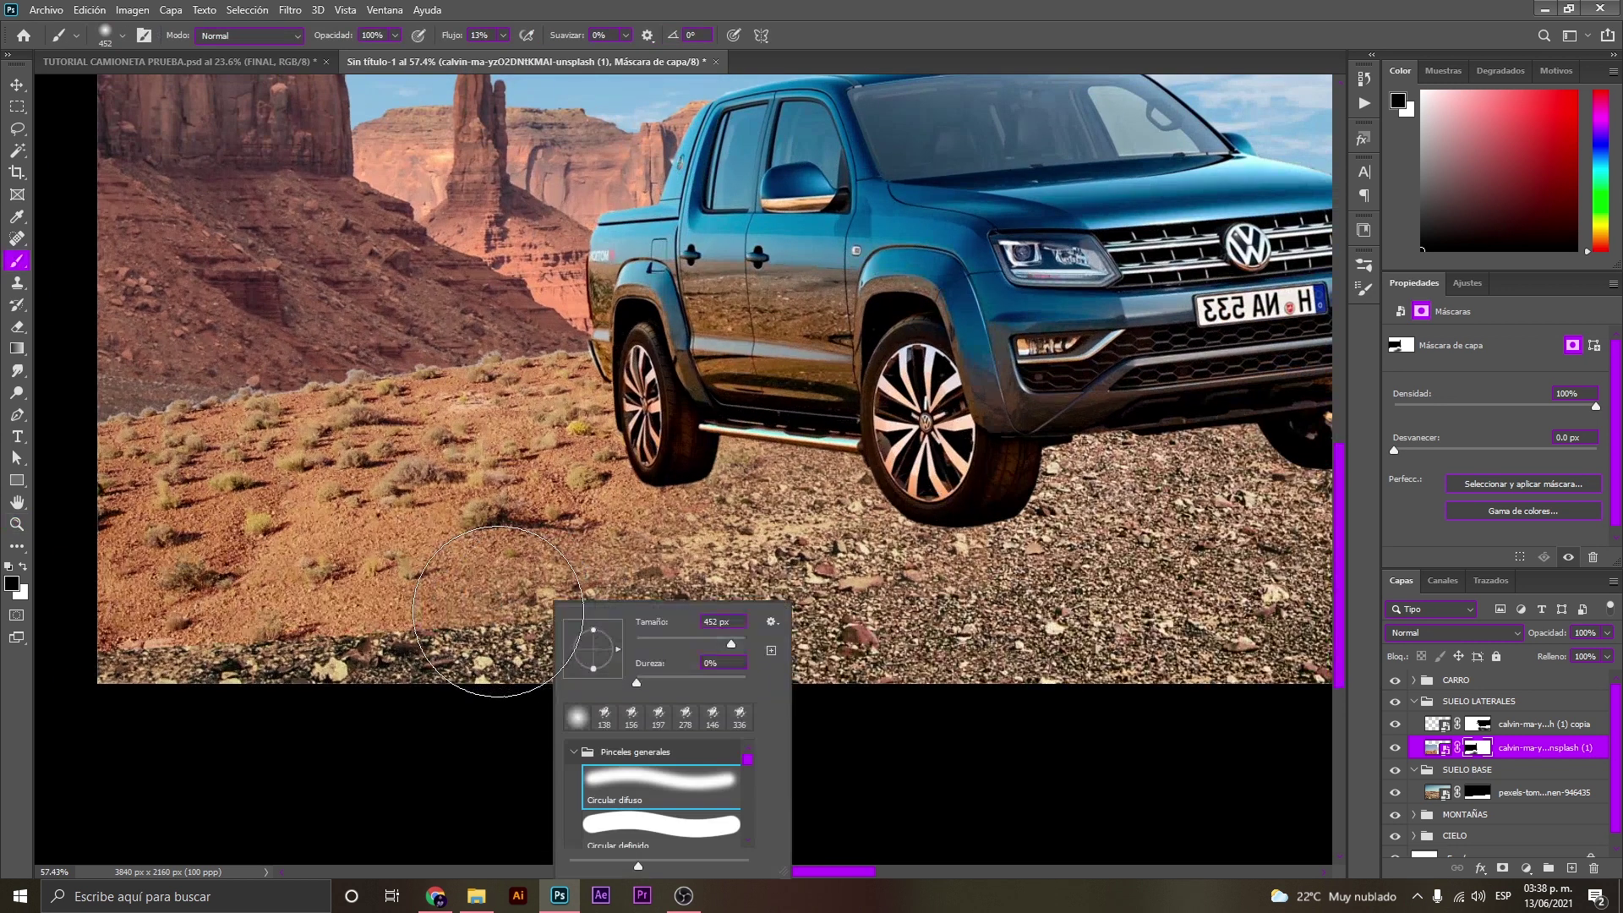
{"action": "mouse_move", "coordinate": [398, 647]}
{"action": "left_mouse_down"}
{"action": "mouse_move", "coordinate": [234, 662]}
{"action": "mouse_move", "coordinate": [651, 505]}
{"action": "left_mouse_up"}
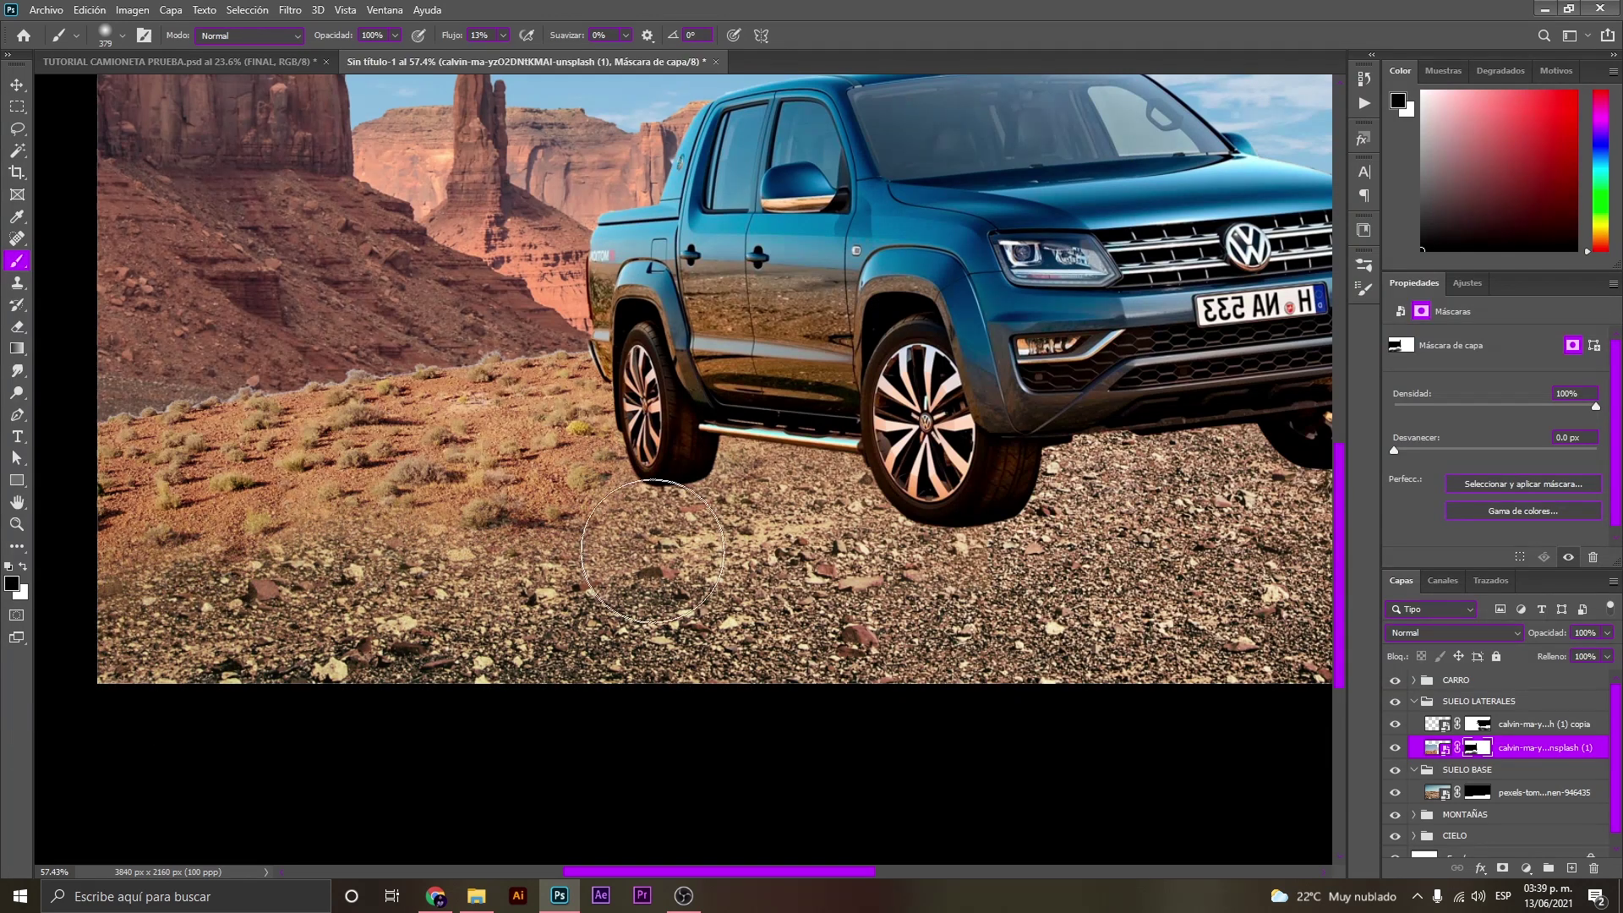
Zoom around the composite to check how the masked ground blends.
{"action": "key", "text": "z"}
{"action": "mouse_move", "coordinate": [811, 568]}
{"action": "left_mouse_down"}
{"action": "mouse_move", "coordinate": [136, 585]}
{"action": "mouse_move", "coordinate": [815, 461]}
{"action": "left_mouse_up"}
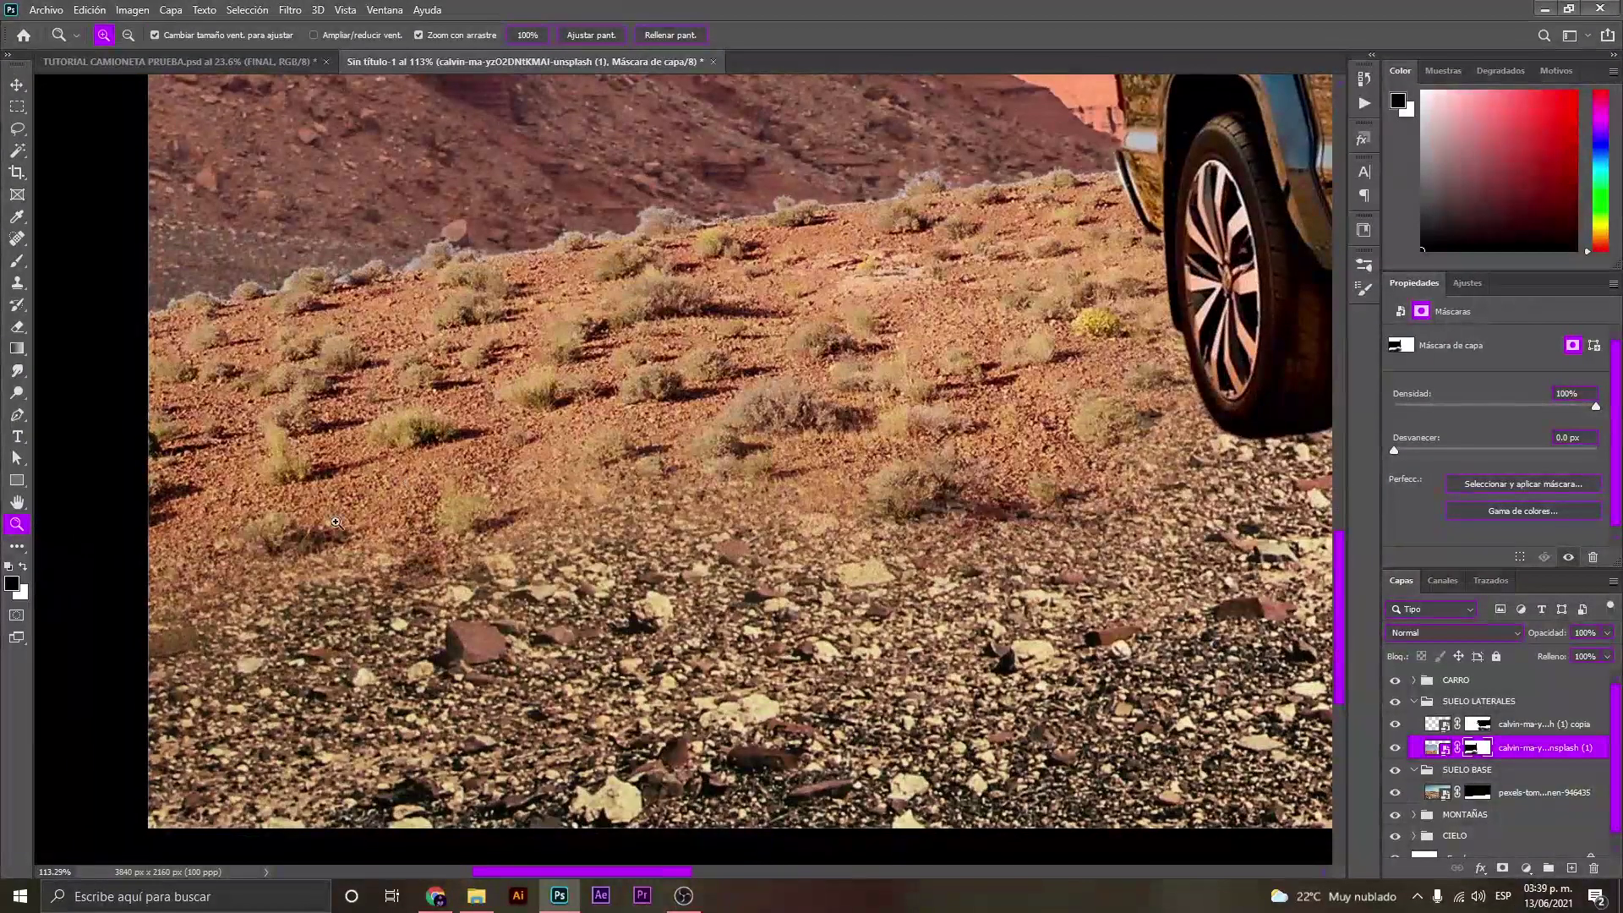
{"action": "left_click_drag", "start_coordinate": [626, 479], "coordinate": [620, 478]}
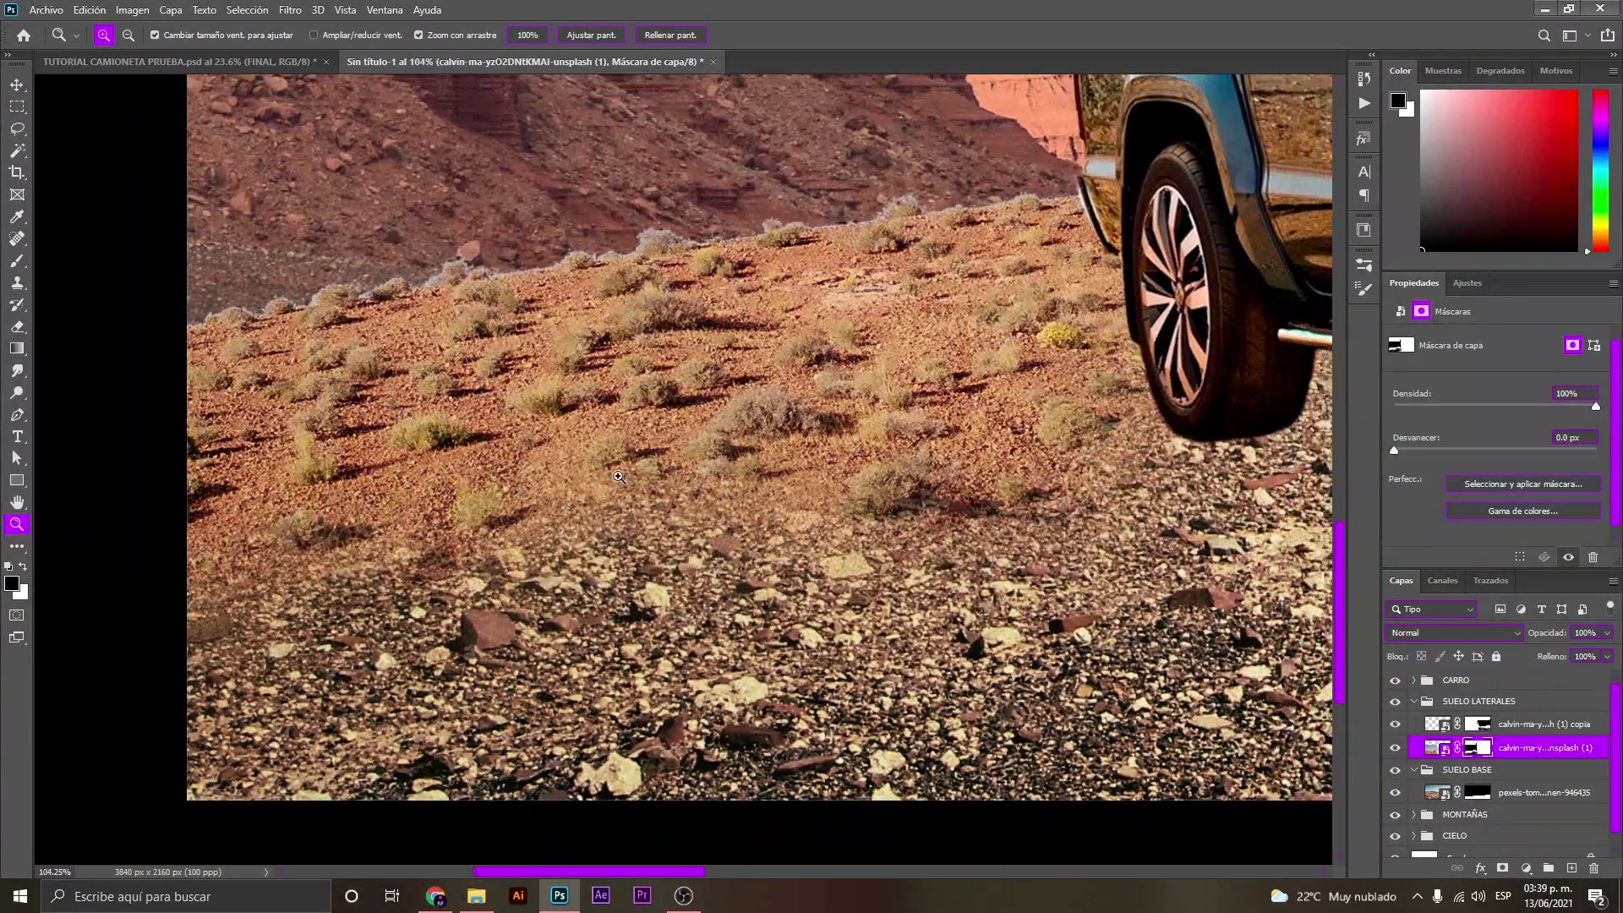
{"action": "key", "text": "ctrl+minus"}
{"action": "key", "text": "ctrl+minus"}
{"action": "key", "text": "ctrl+minus"}
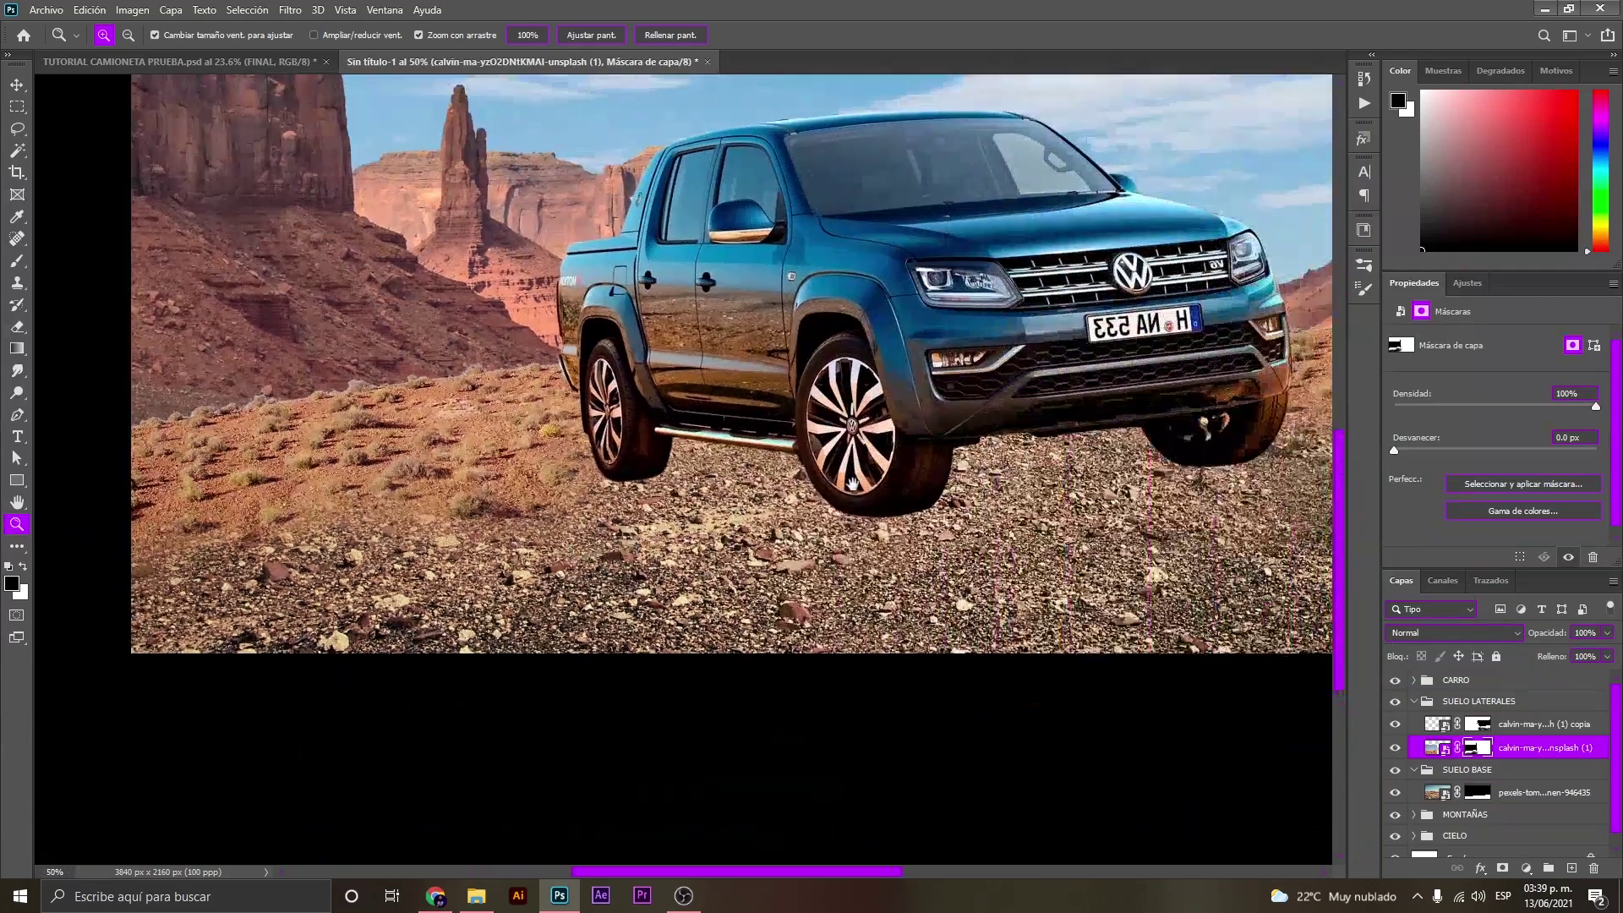
{"action": "mouse_move", "coordinate": [852, 483]}
{"action": "left_mouse_down"}
{"action": "mouse_move", "coordinate": [871, 414]}
{"action": "mouse_move", "coordinate": [717, 476]}
{"action": "left_mouse_up"}
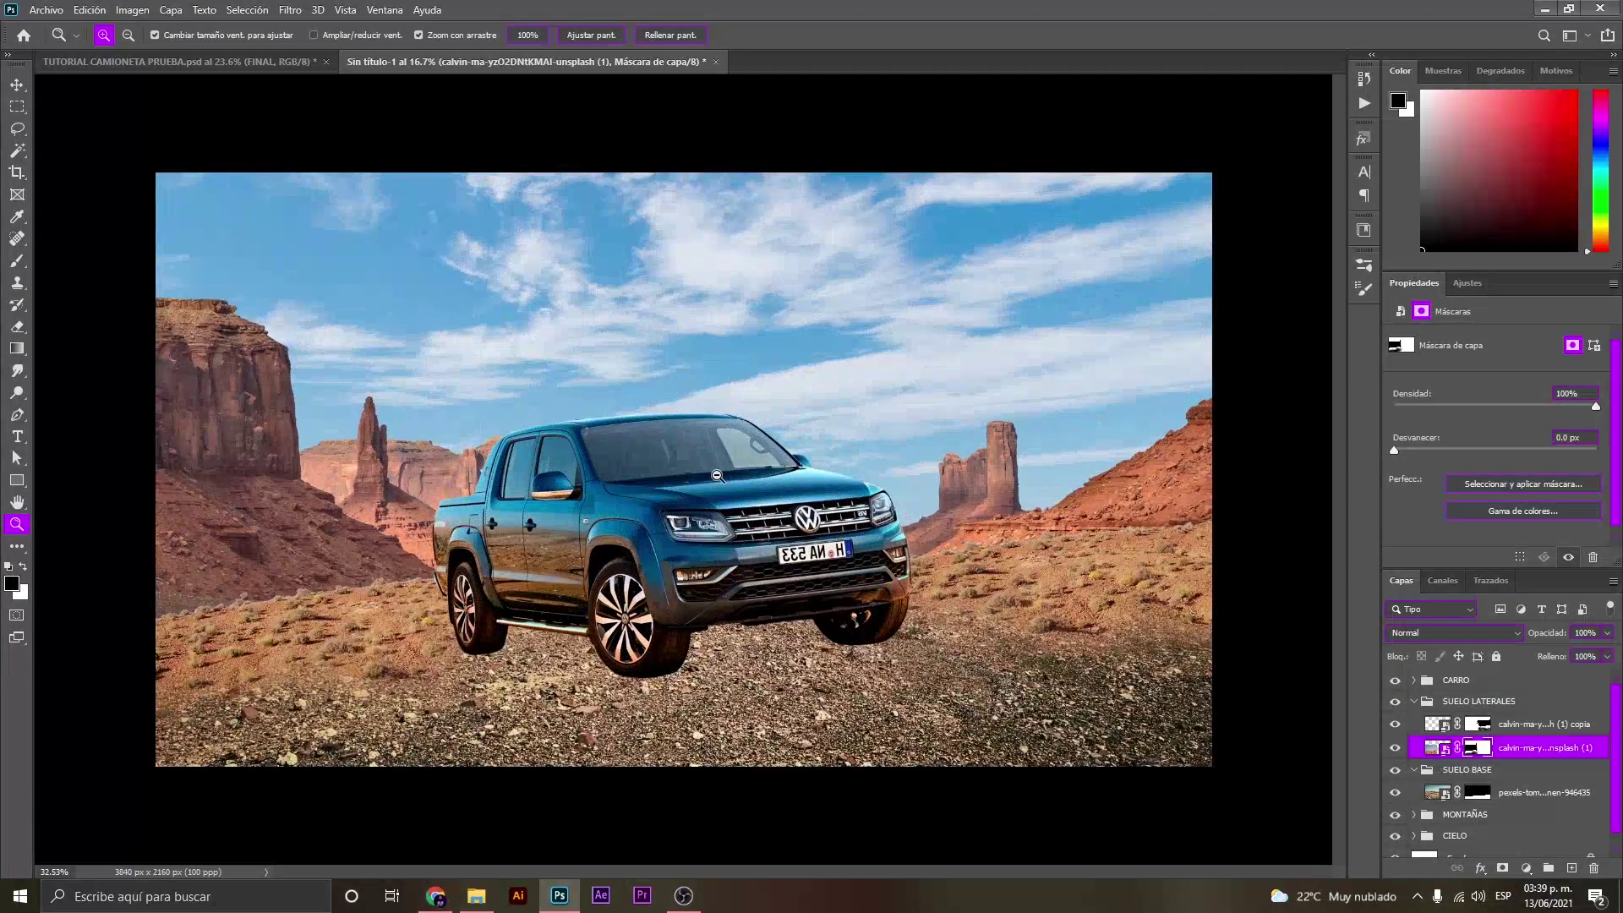
{"action": "left_click_drag", "start_coordinate": [717, 476], "coordinate": [715, 476]}
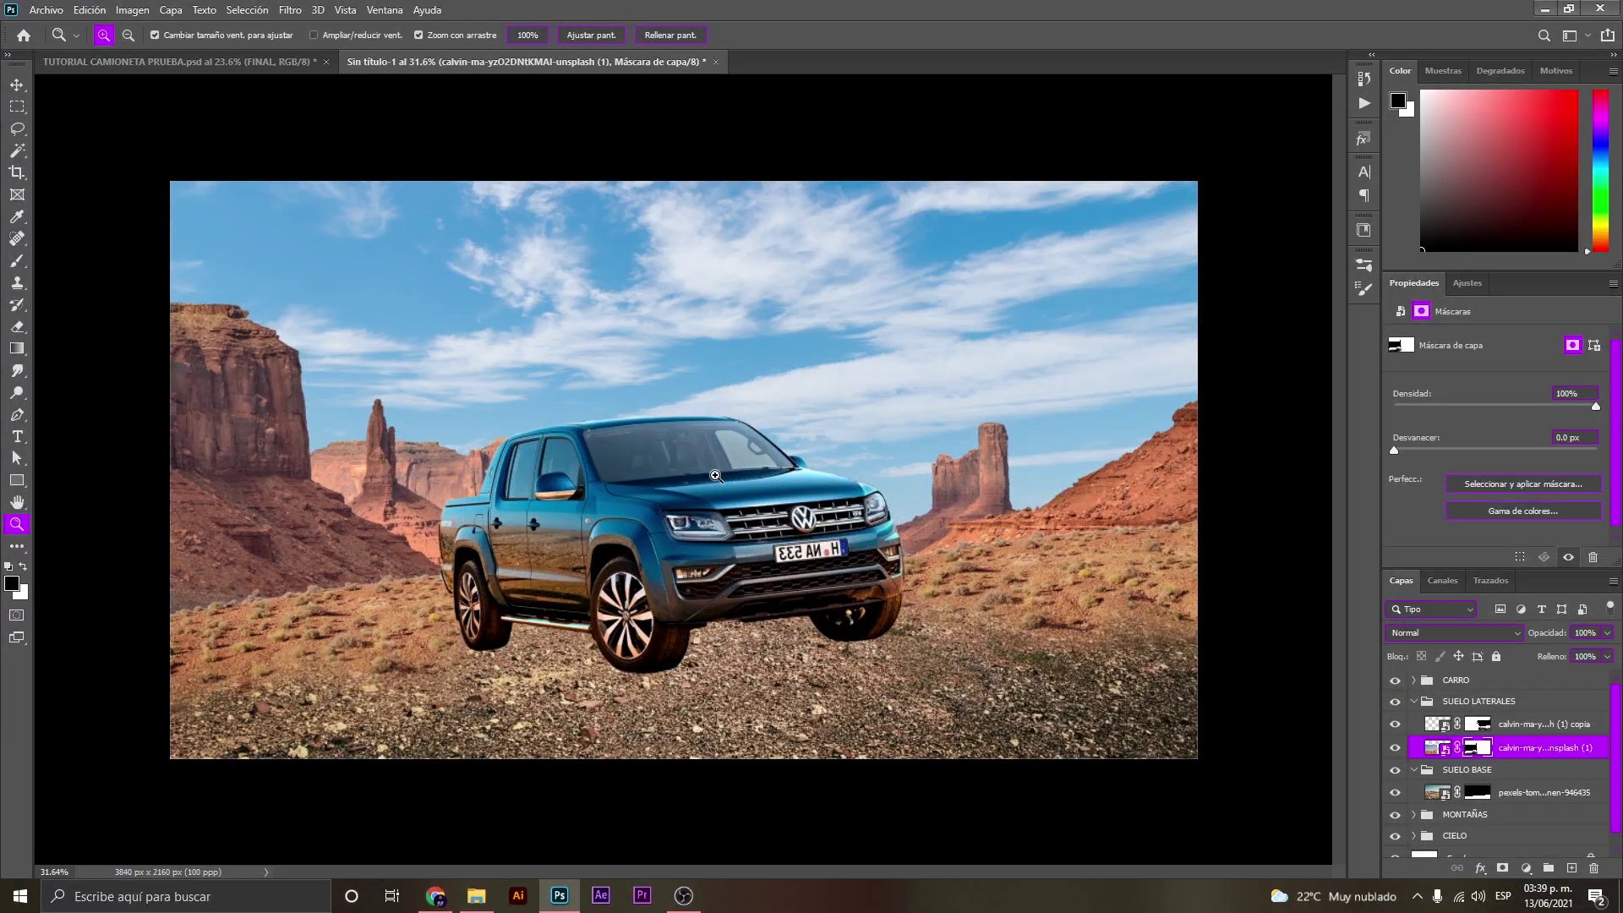
{"action": "left_click_drag", "start_coordinate": [911, 598], "coordinate": [889, 605]}
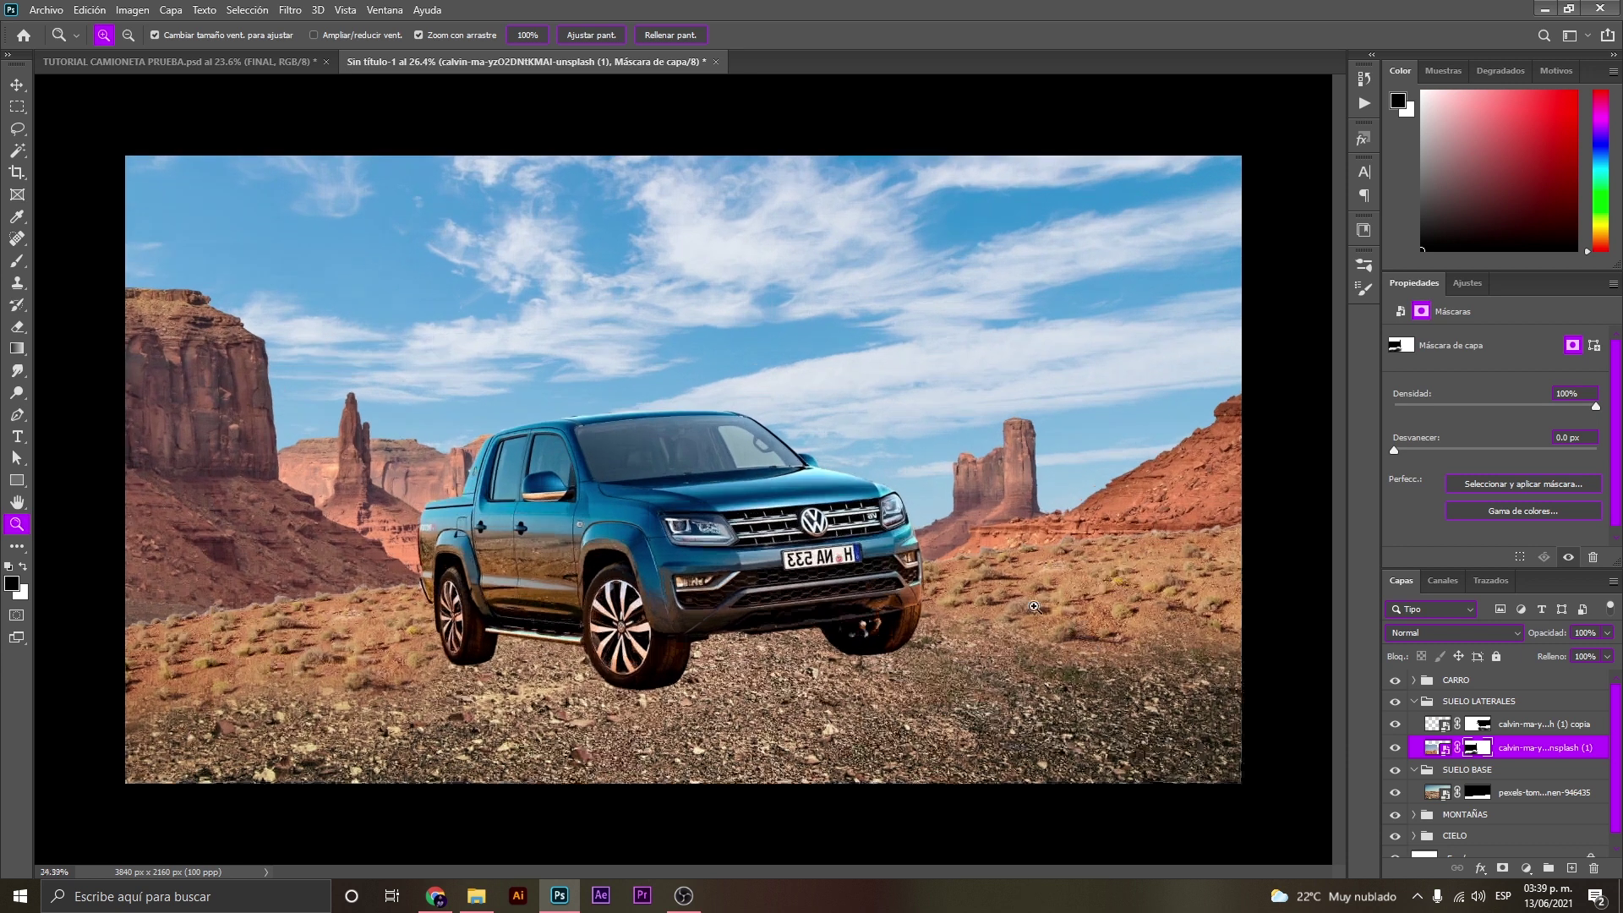
{"action": "mouse_move", "coordinate": [934, 615]}
{"action": "left_mouse_down"}
{"action": "mouse_move", "coordinate": [1053, 602]}
{"action": "mouse_move", "coordinate": [1019, 611]}
{"action": "left_mouse_up"}
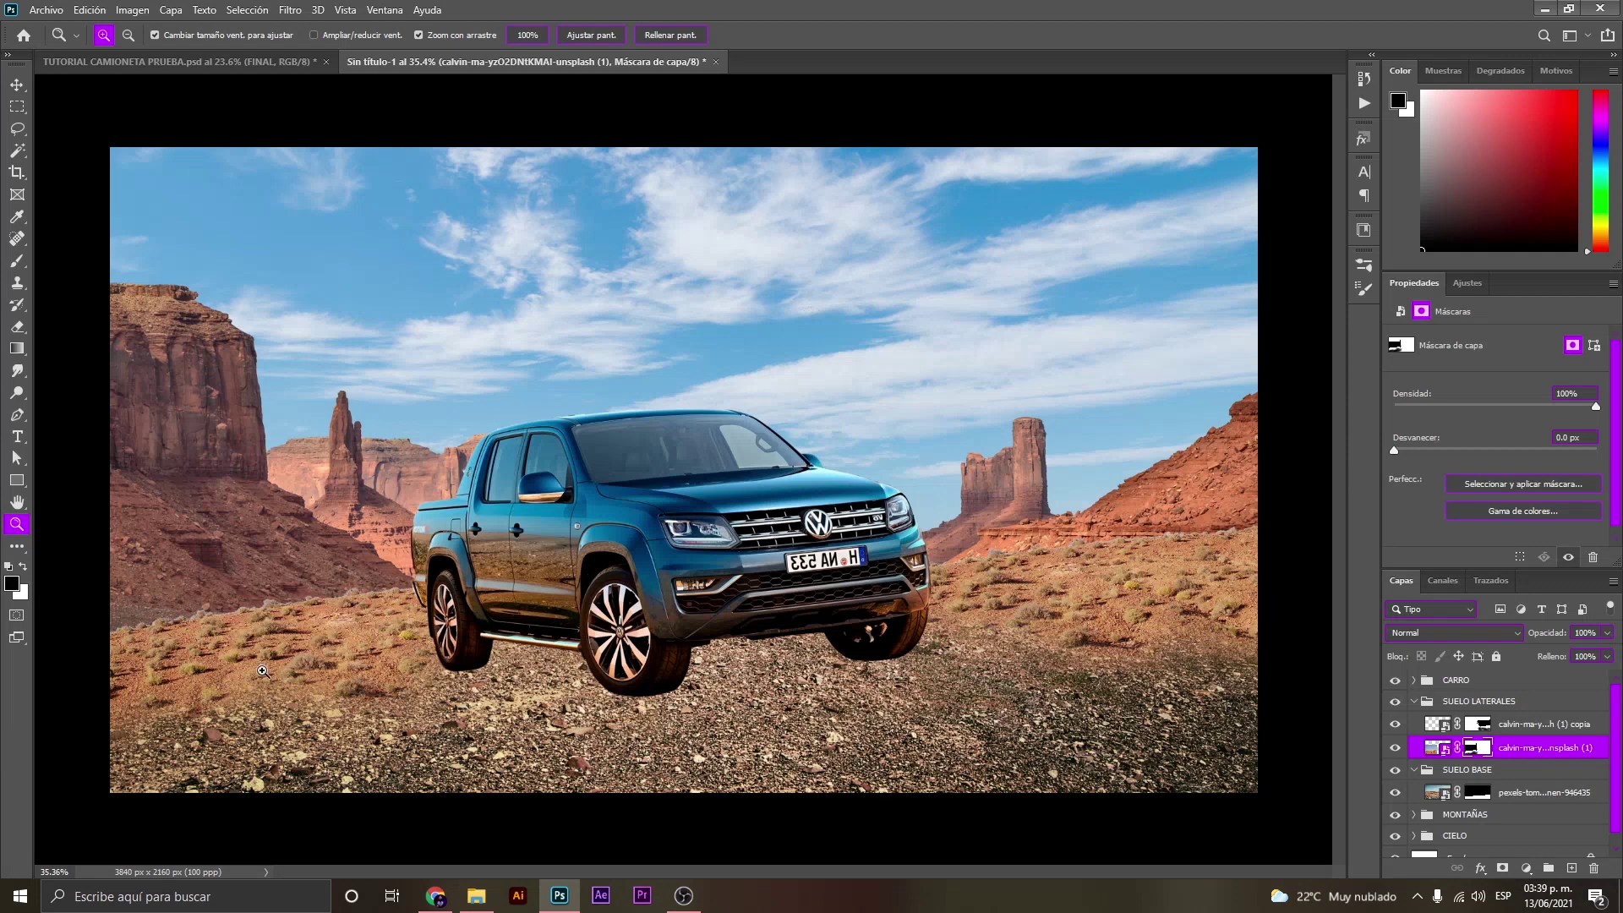
{"action": "mouse_move", "coordinate": [736, 736]}
{"action": "left_mouse_down"}
{"action": "mouse_move", "coordinate": [760, 735]}
{"action": "mouse_move", "coordinate": [746, 734]}
{"action": "left_mouse_up"}
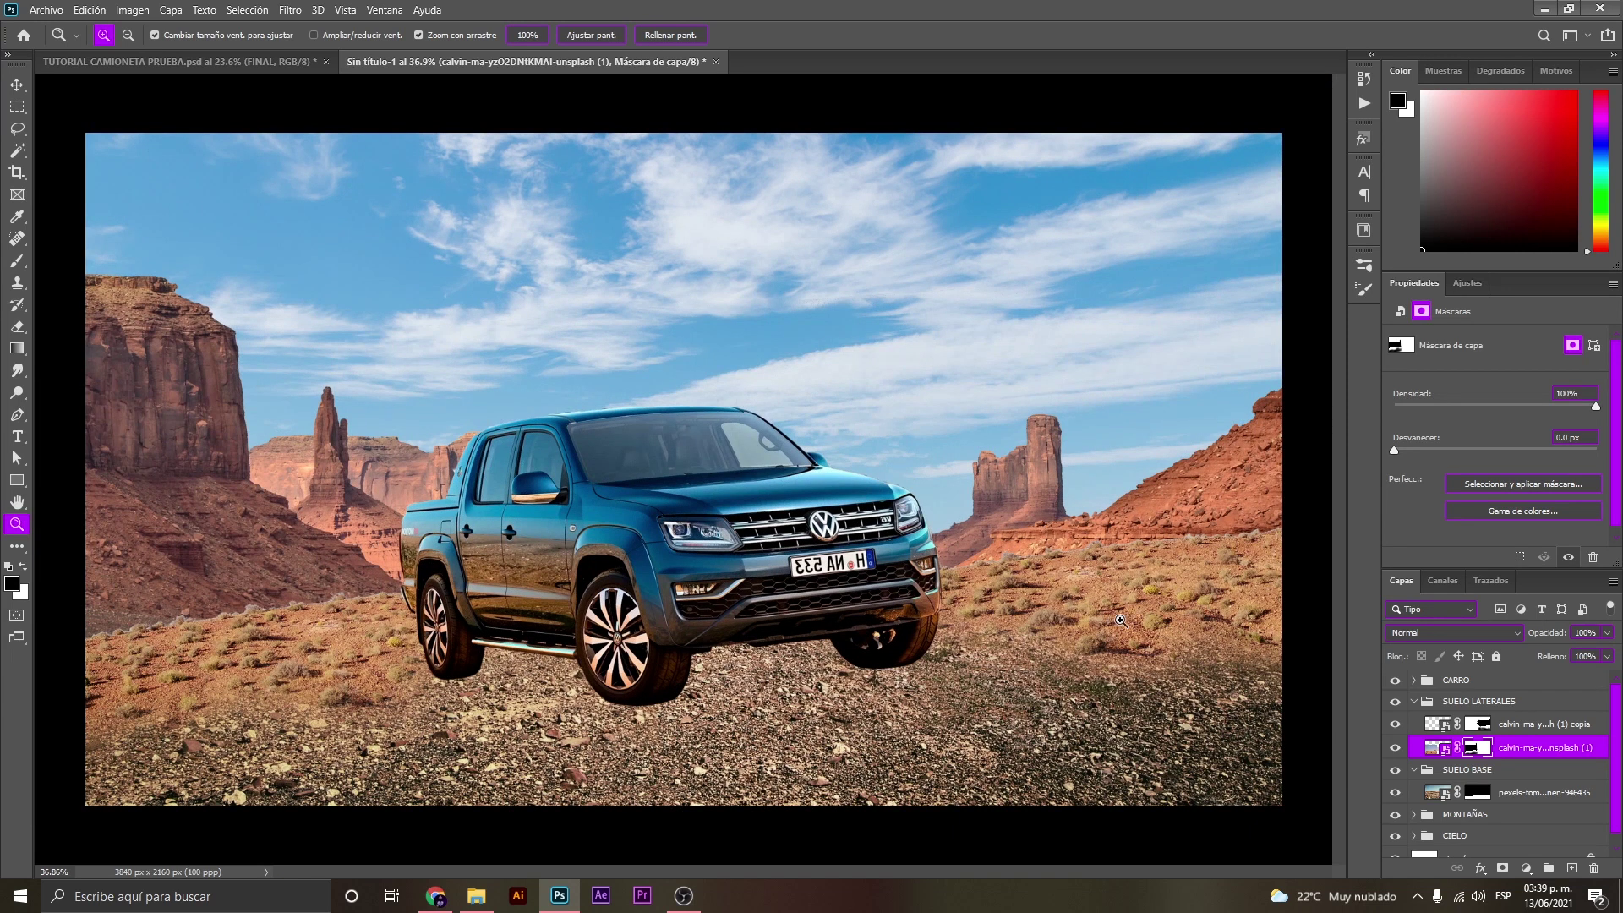
{"action": "left_click_drag", "start_coordinate": [1120, 621], "coordinate": [1127, 620]}
{"action": "key", "text": "v"}
{"action": "left_click", "coordinate": [1125, 572]}
Add an Intensidad 1 vibrance adjustment at -25 clipped to the right-side ground copy.
{"action": "left_click", "coordinate": [1395, 725]}
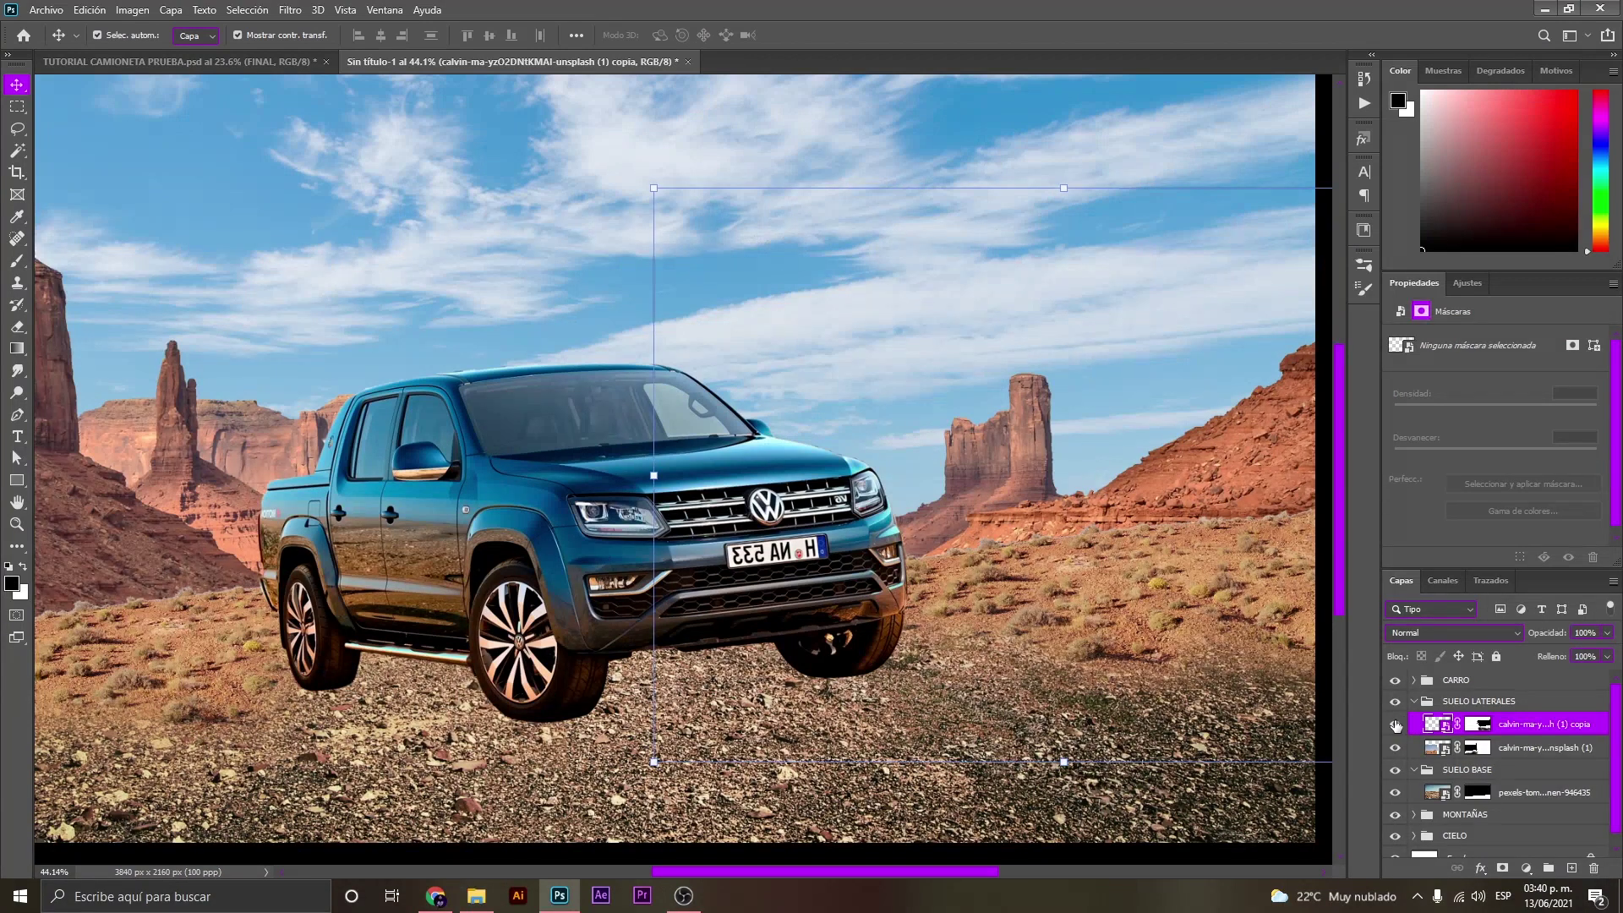
{"action": "left_click", "coordinate": [1396, 725]}
{"action": "left_click", "coordinate": [1396, 724]}
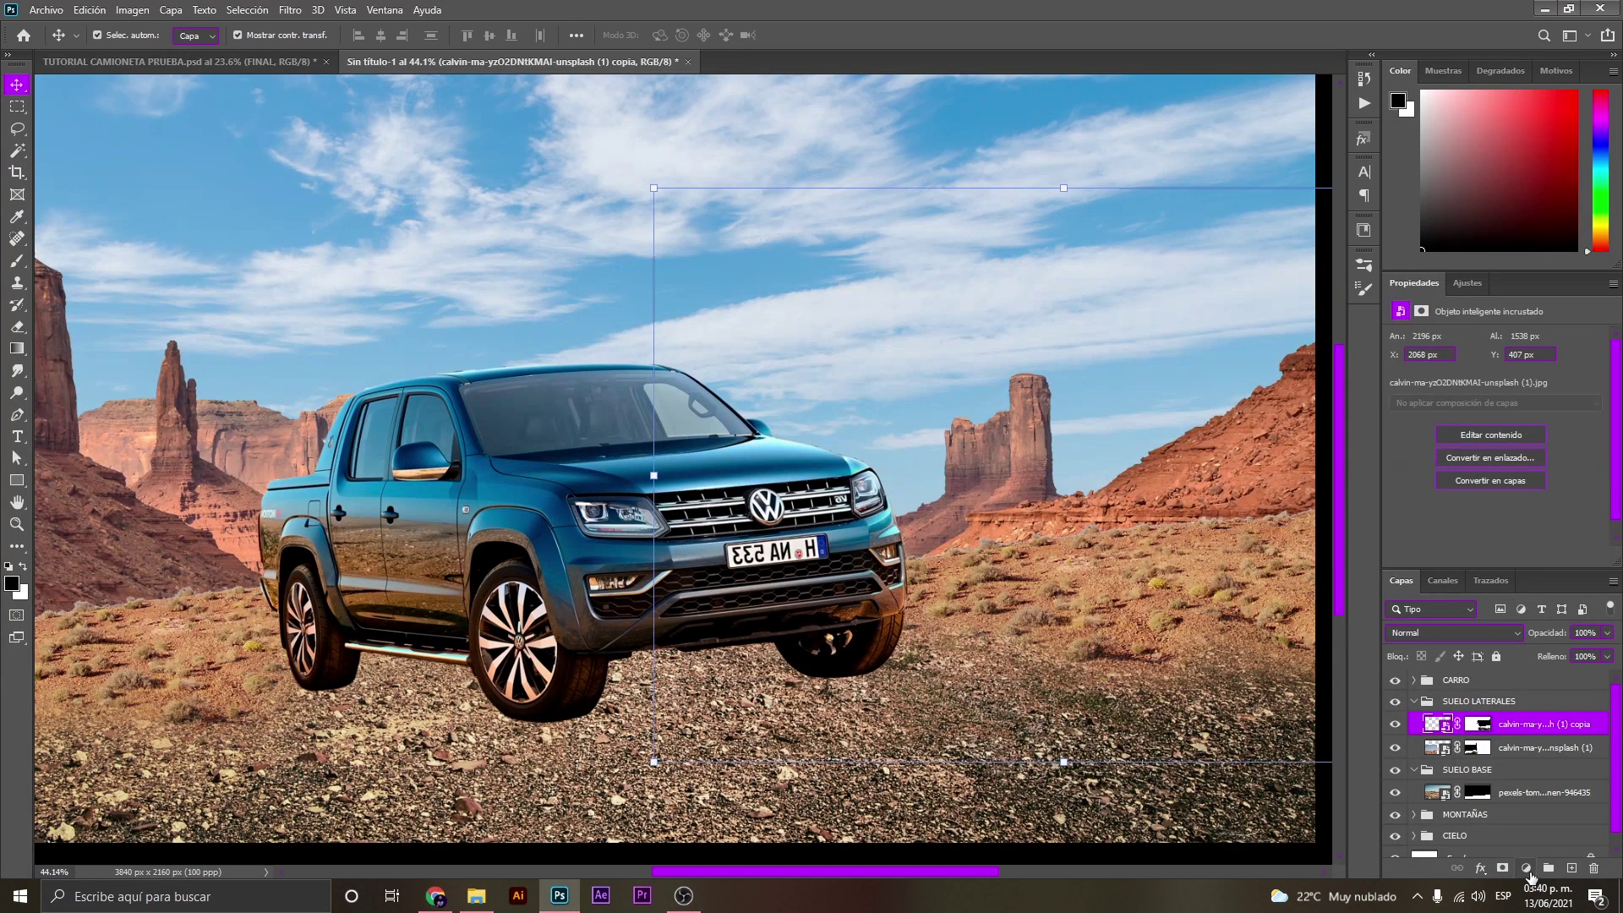
{"action": "left_click", "coordinate": [1527, 869]}
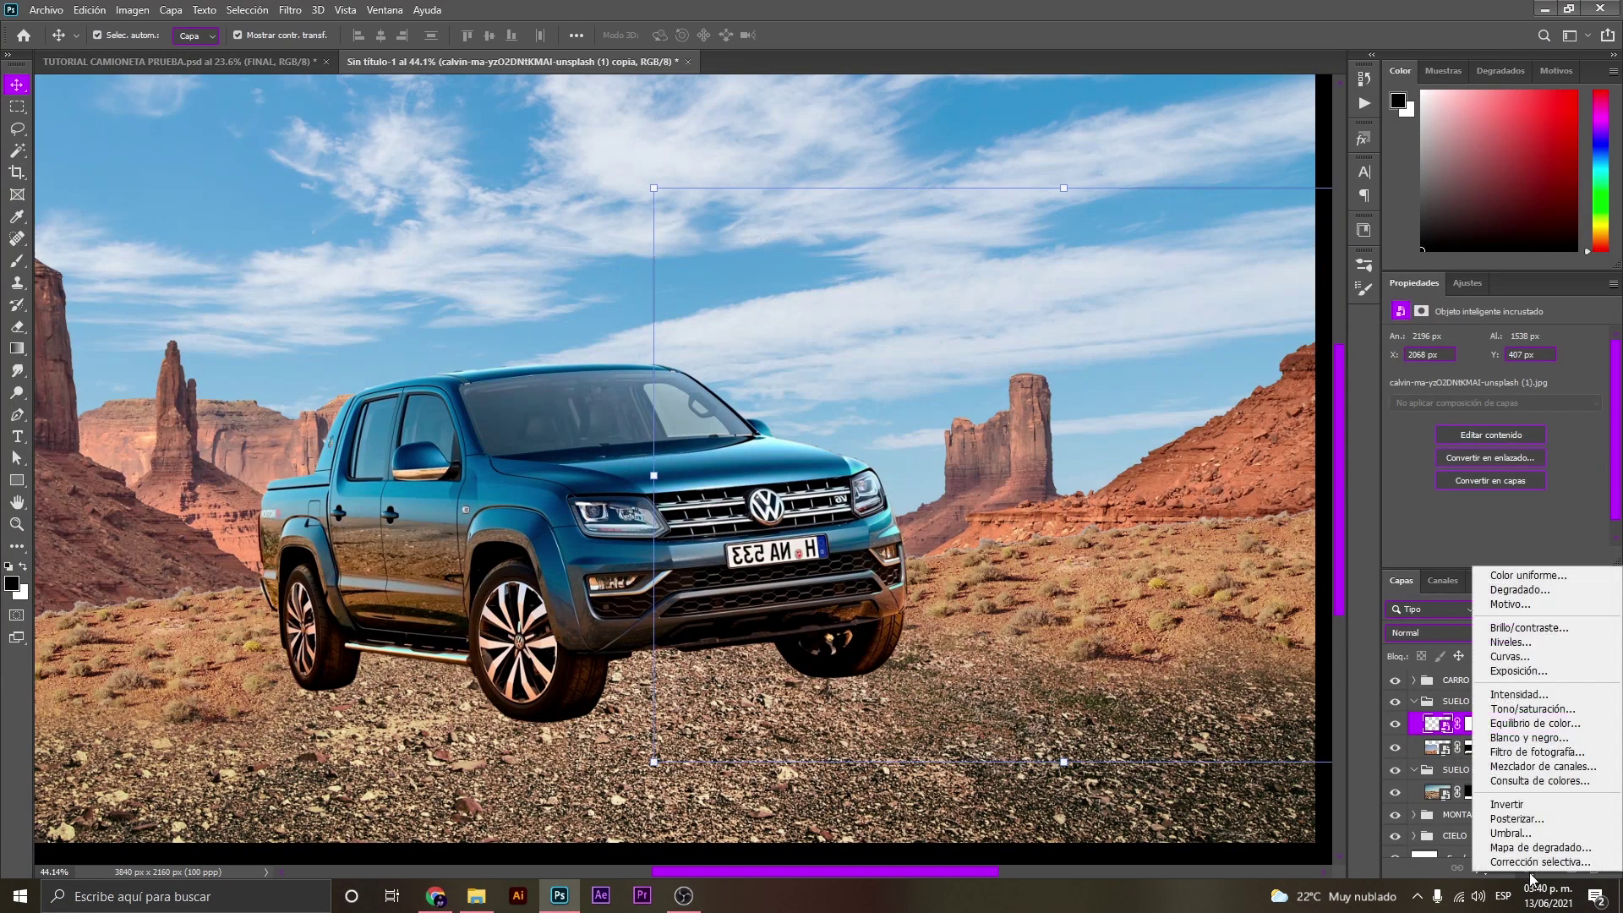
{"action": "left_click", "coordinate": [1544, 695]}
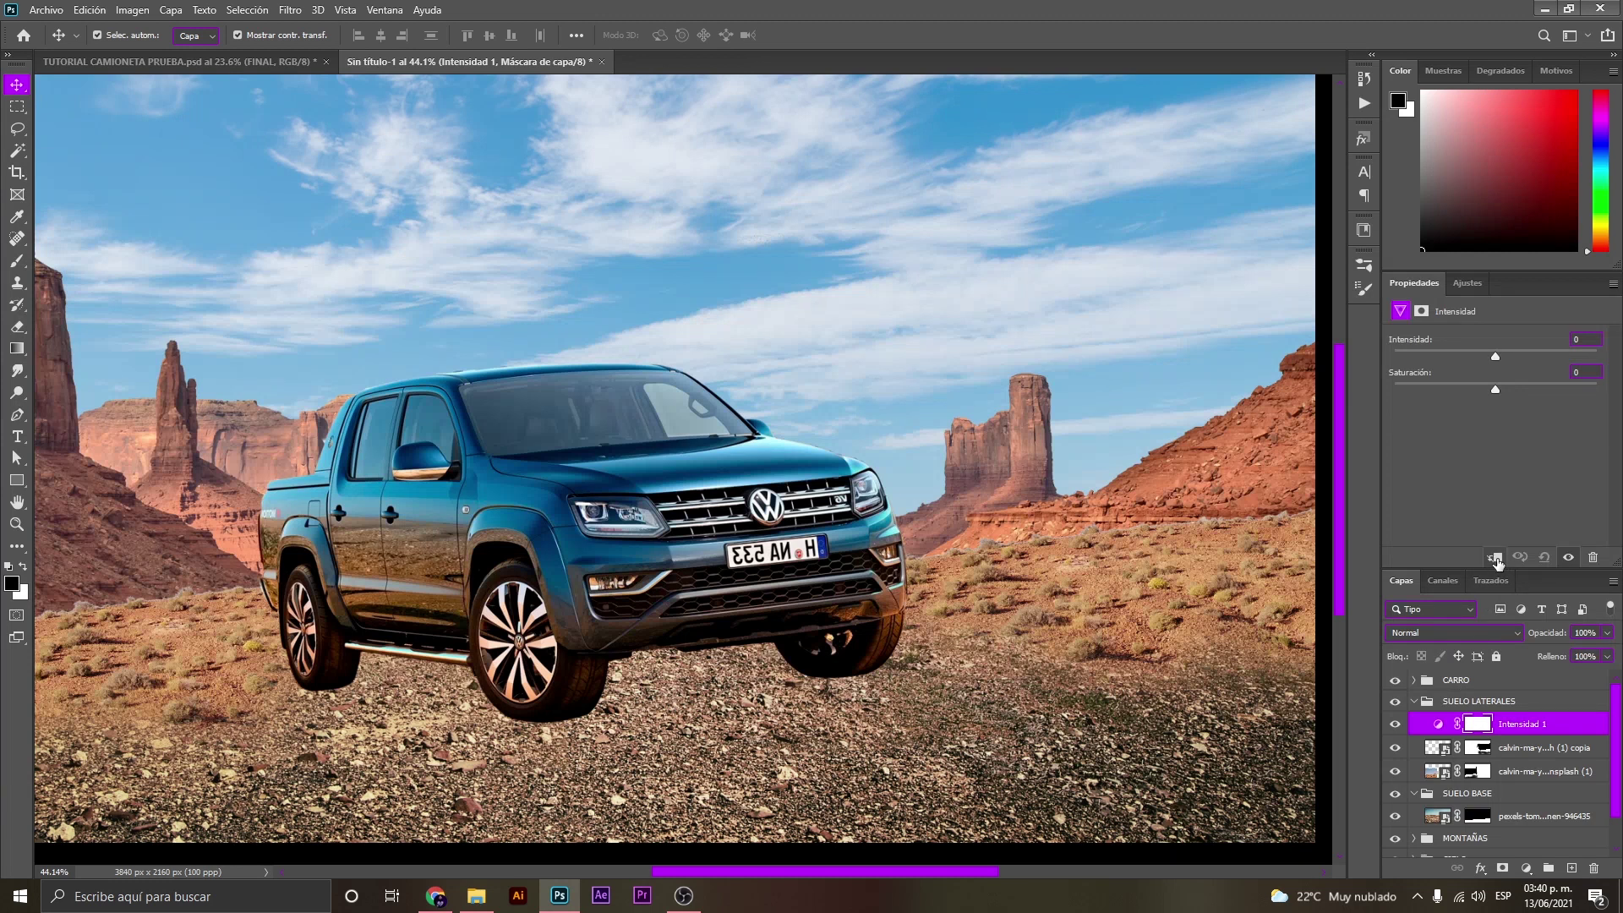
{"action": "left_click", "coordinate": [1496, 560]}
{"action": "left_click", "coordinate": [1494, 559]}
{"action": "left_click", "coordinate": [1452, 732], "text": "alt"}
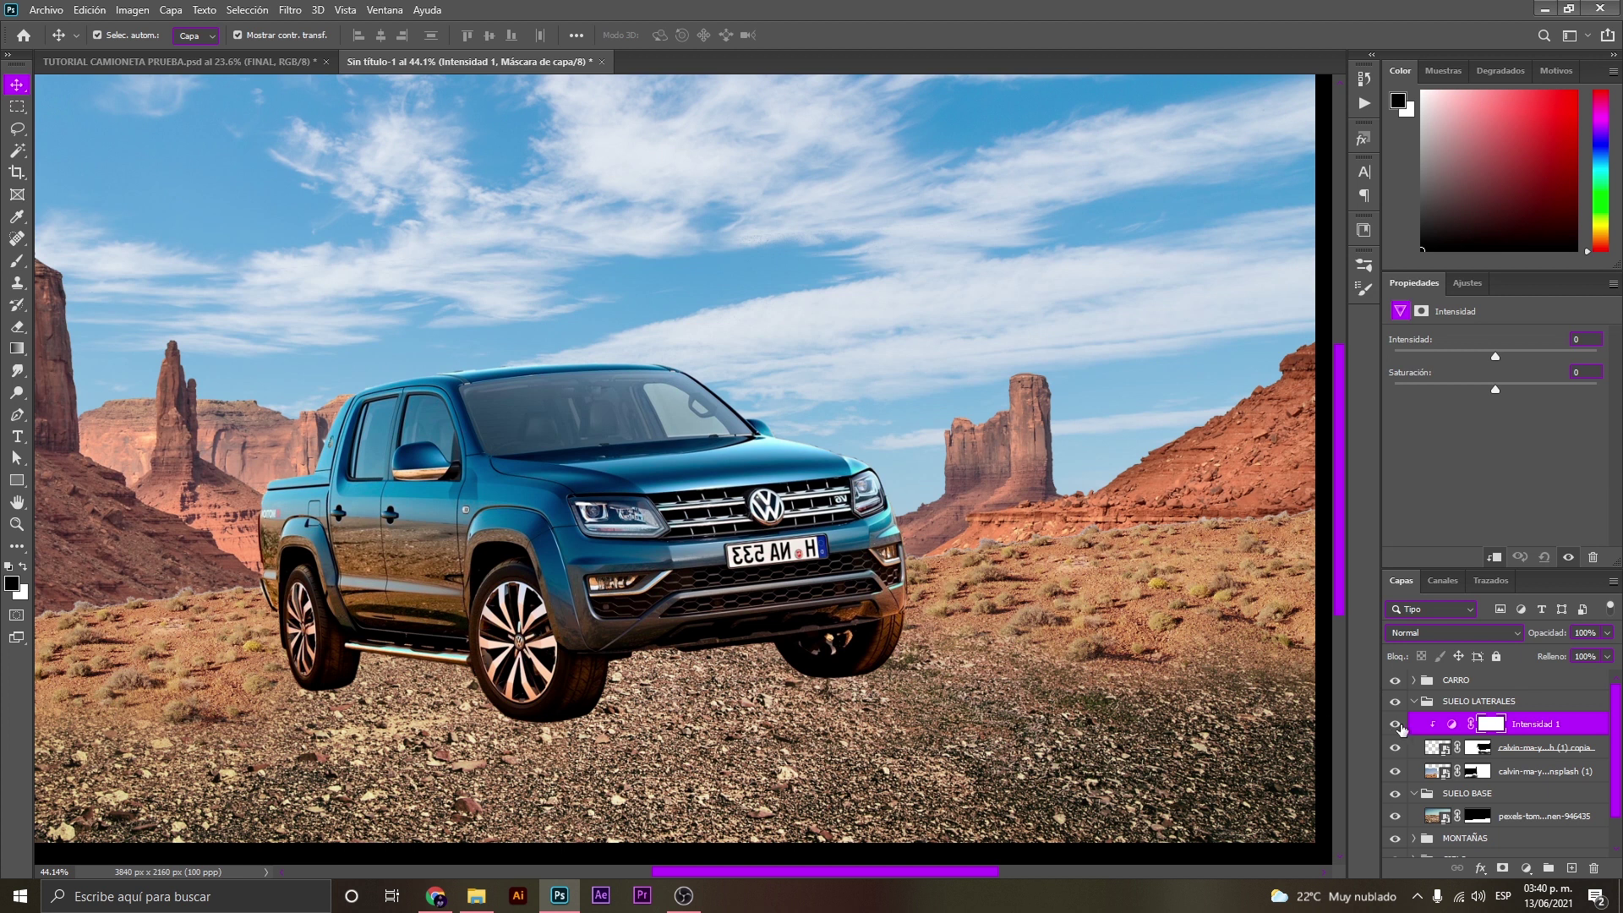
{"action": "left_click", "coordinate": [1453, 727]}
{"action": "type", "text": "-25"}
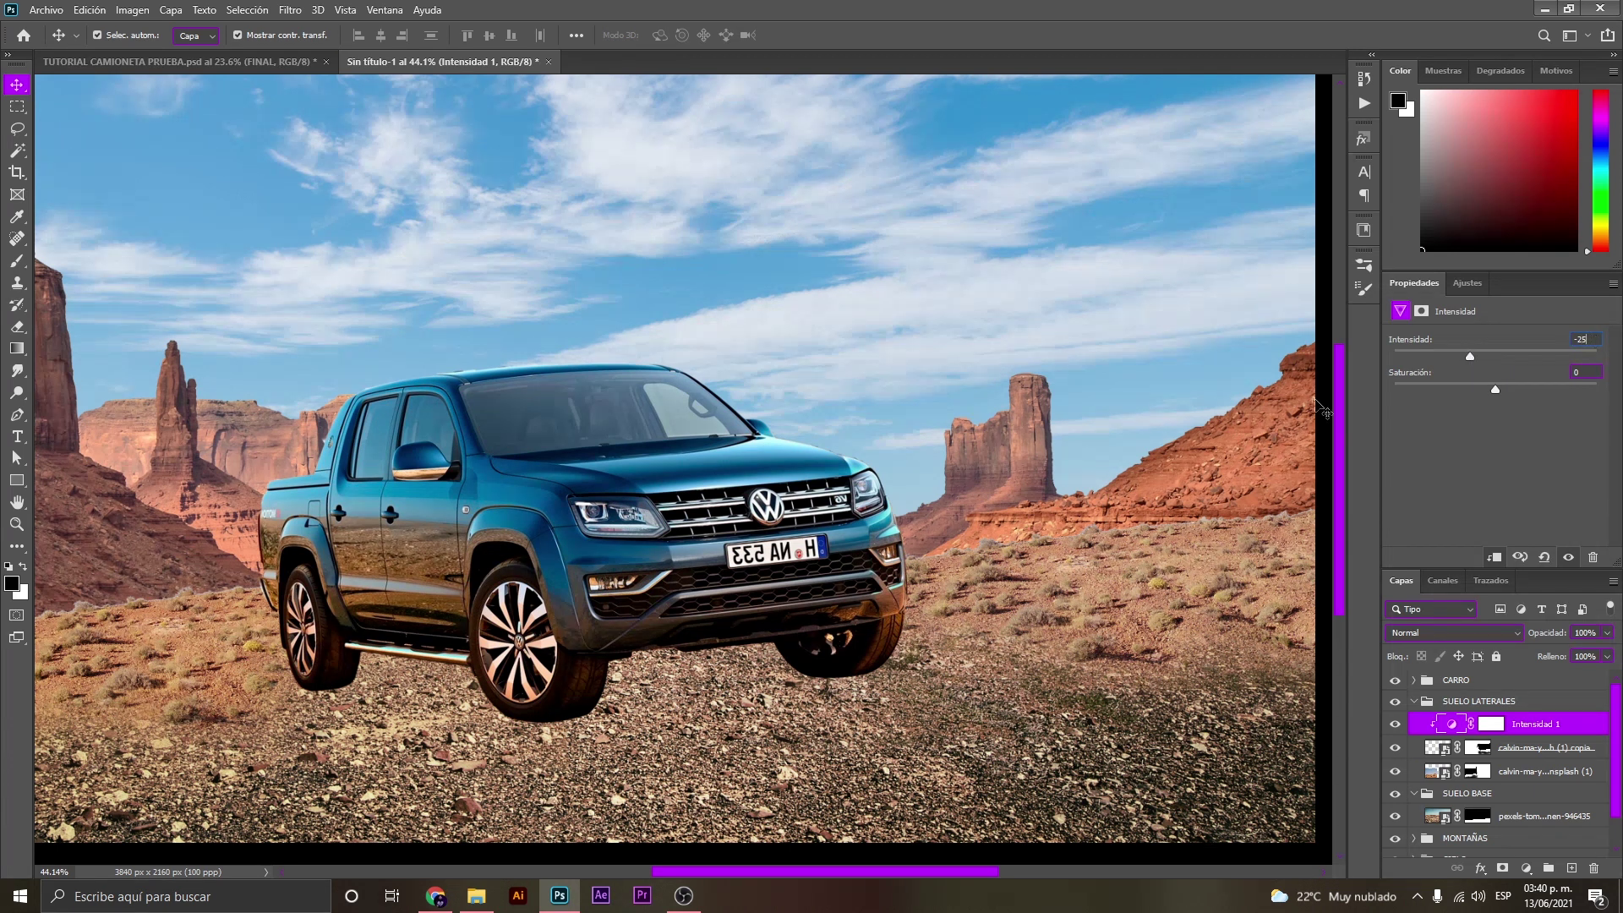
Duplicate Intensidad 1 and clip the copy to the left-side ground layer.
{"action": "left_click", "coordinate": [806, 611]}
{"action": "key", "text": "z"}
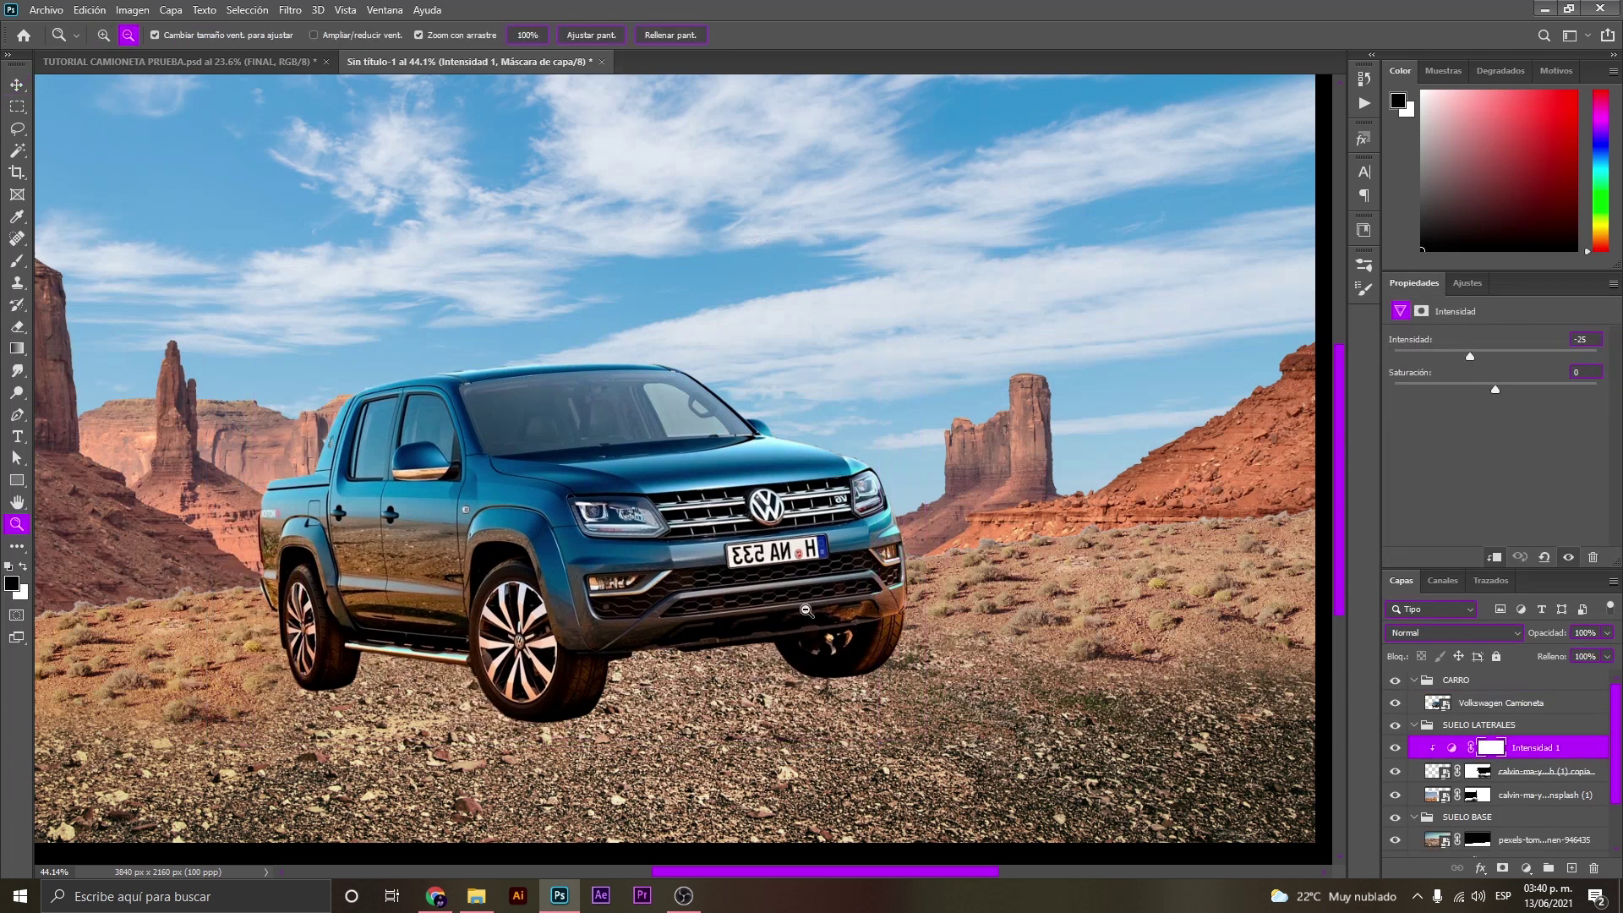
{"action": "left_click", "coordinate": [805, 610], "text": "alt"}
{"action": "key", "text": "v"}
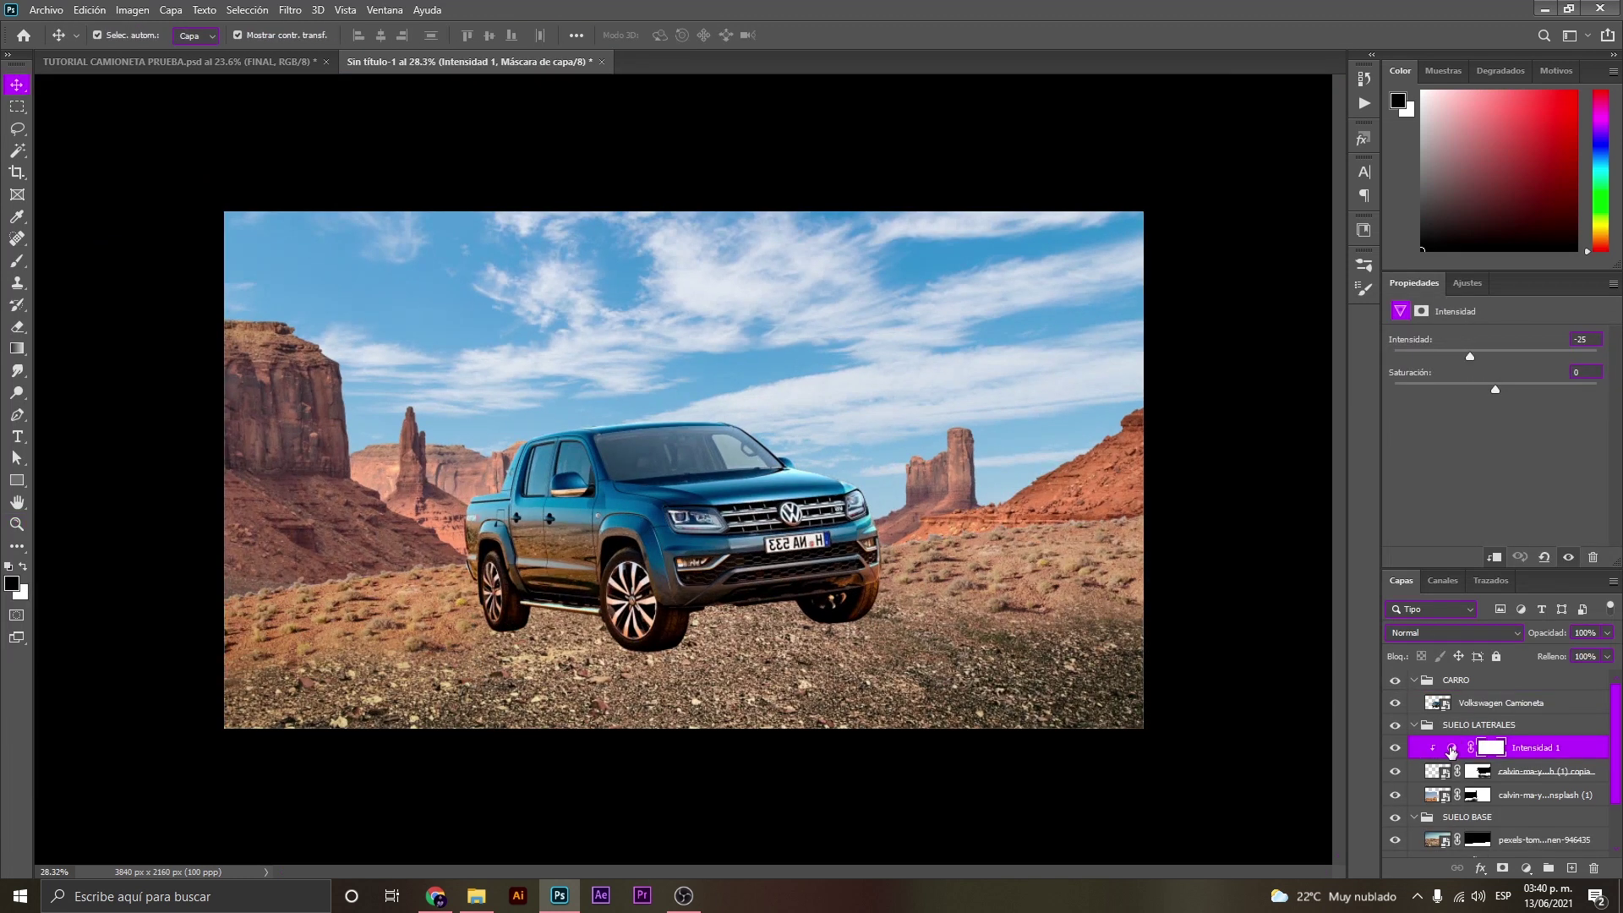
{"action": "left_click", "coordinate": [1452, 749]}
{"action": "scroll", "coordinate": [1455, 752], "scroll_direction": "down", "scroll_amount": 1}
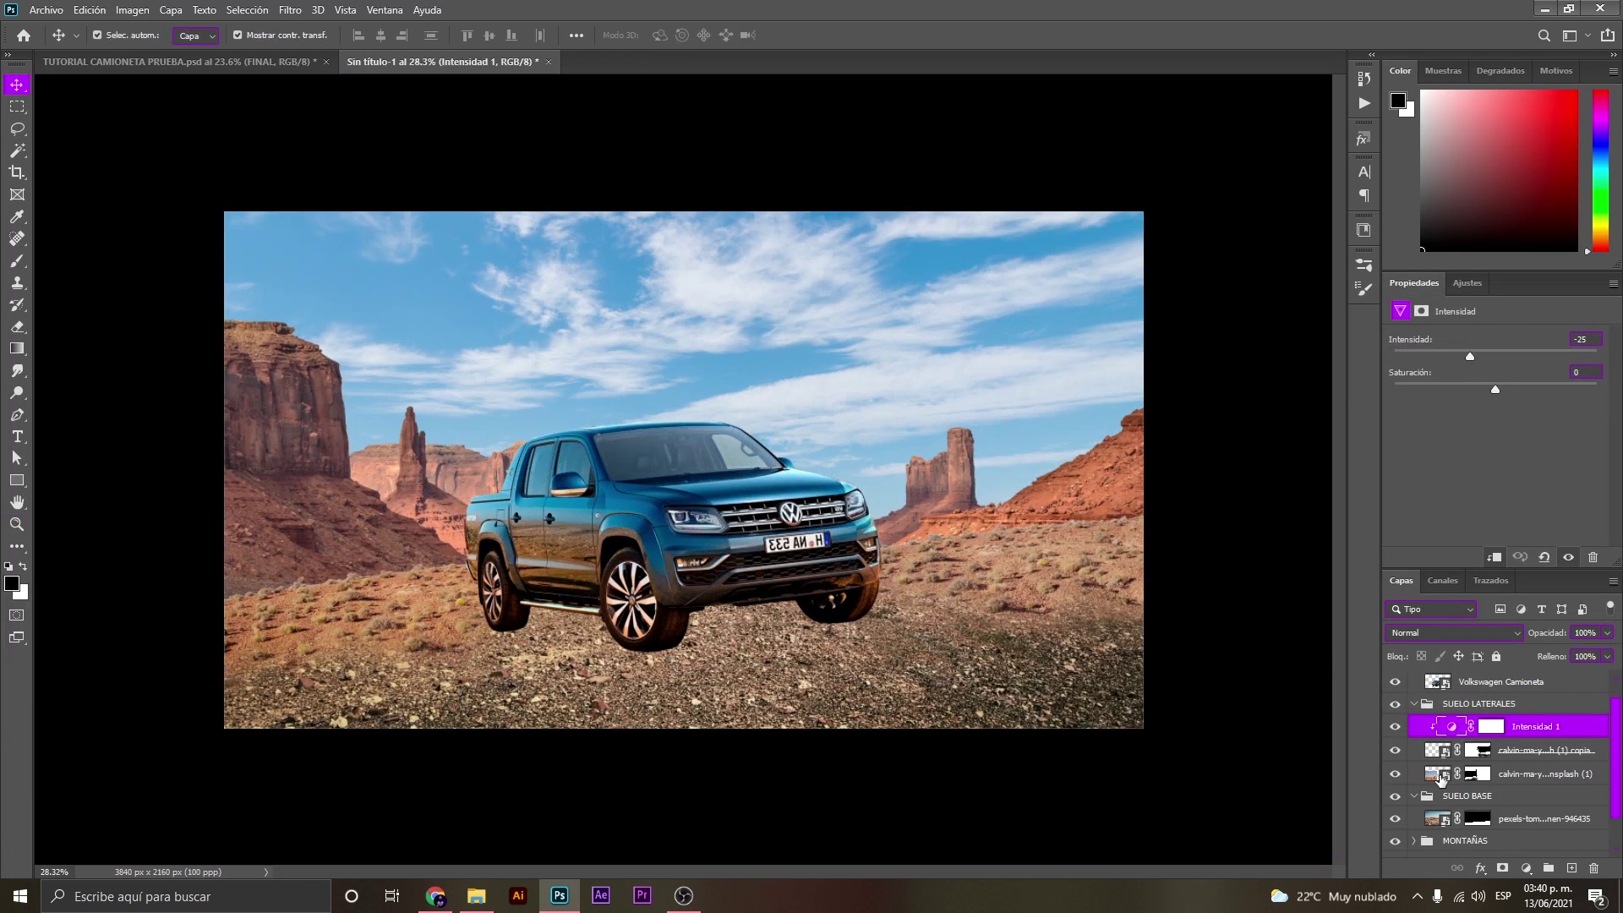
{"action": "left_click", "coordinate": [1442, 775]}
{"action": "key", "text": "ctrl"}
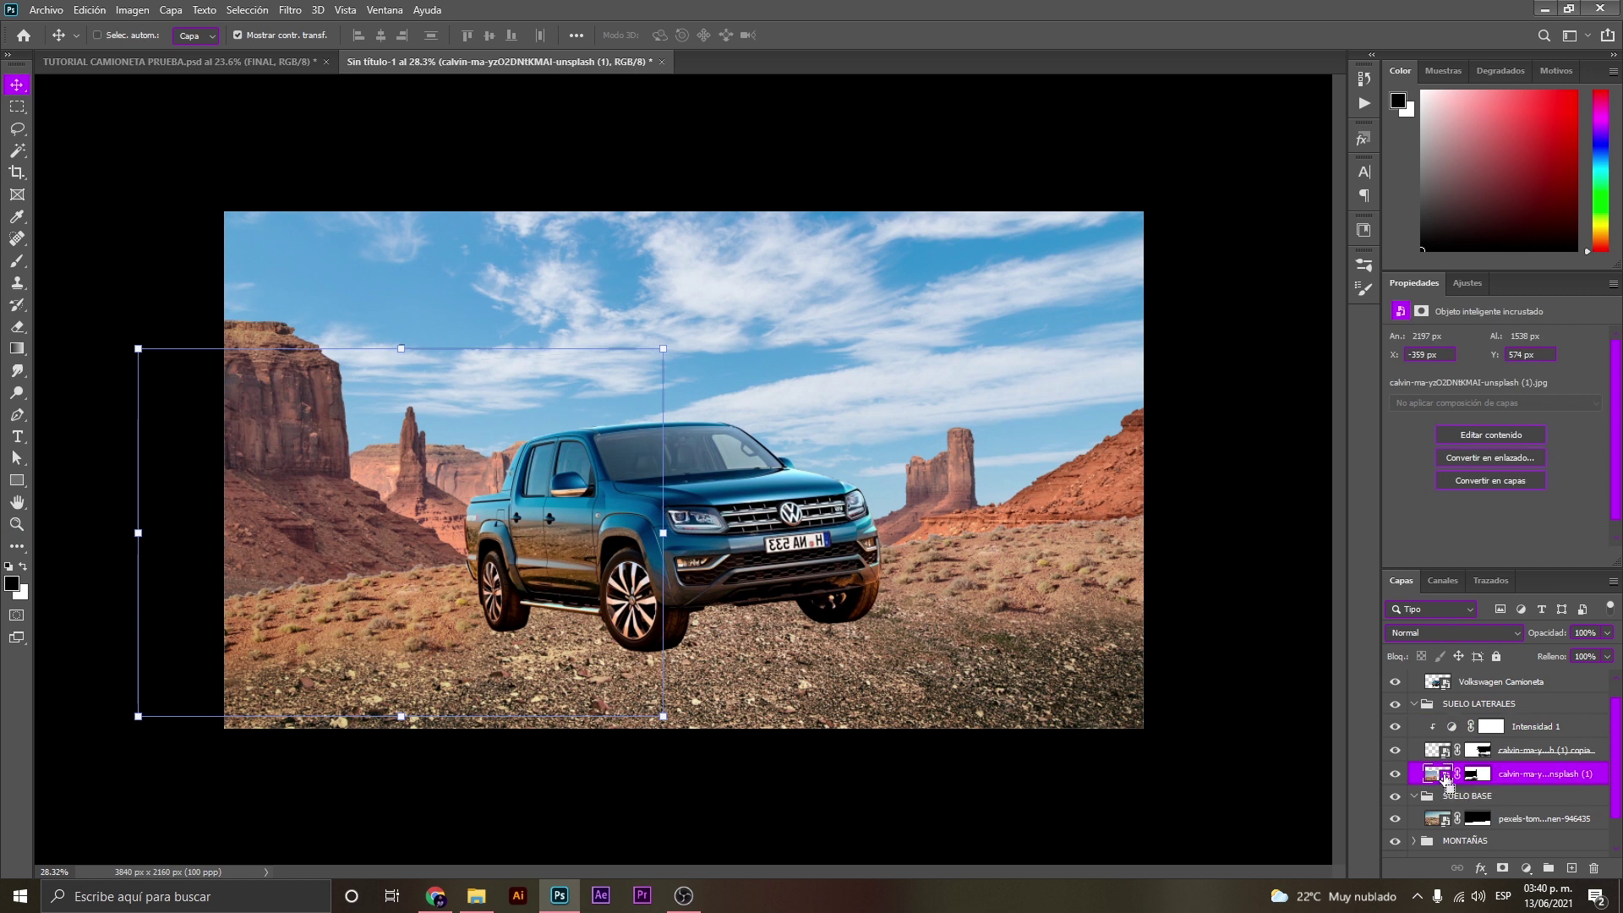
{"action": "key", "text": "ctrl+v"}
{"action": "left_click_drag", "start_coordinate": [1456, 792], "coordinate": [1452, 779]}
{"action": "left_click", "coordinate": [1452, 779], "text": "alt"}
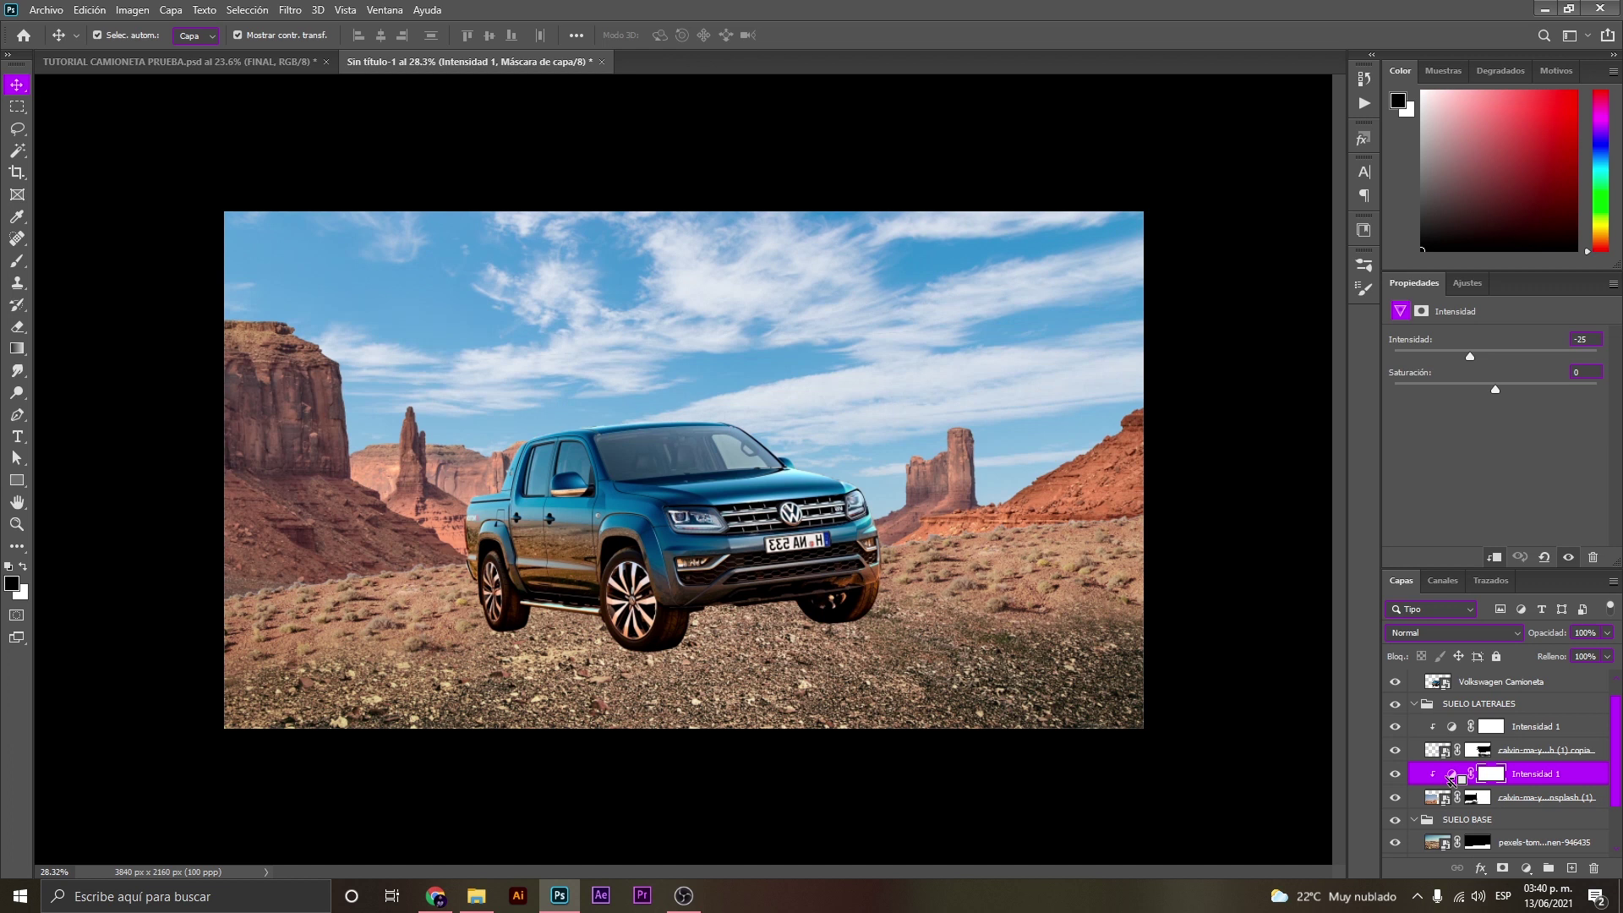
Zoom in to check the muted soil colour across the composite.
{"action": "key", "text": "z"}
{"action": "left_click", "coordinate": [642, 538], "text": "alt"}
{"action": "left_click_drag", "start_coordinate": [657, 607], "coordinate": [689, 602]}
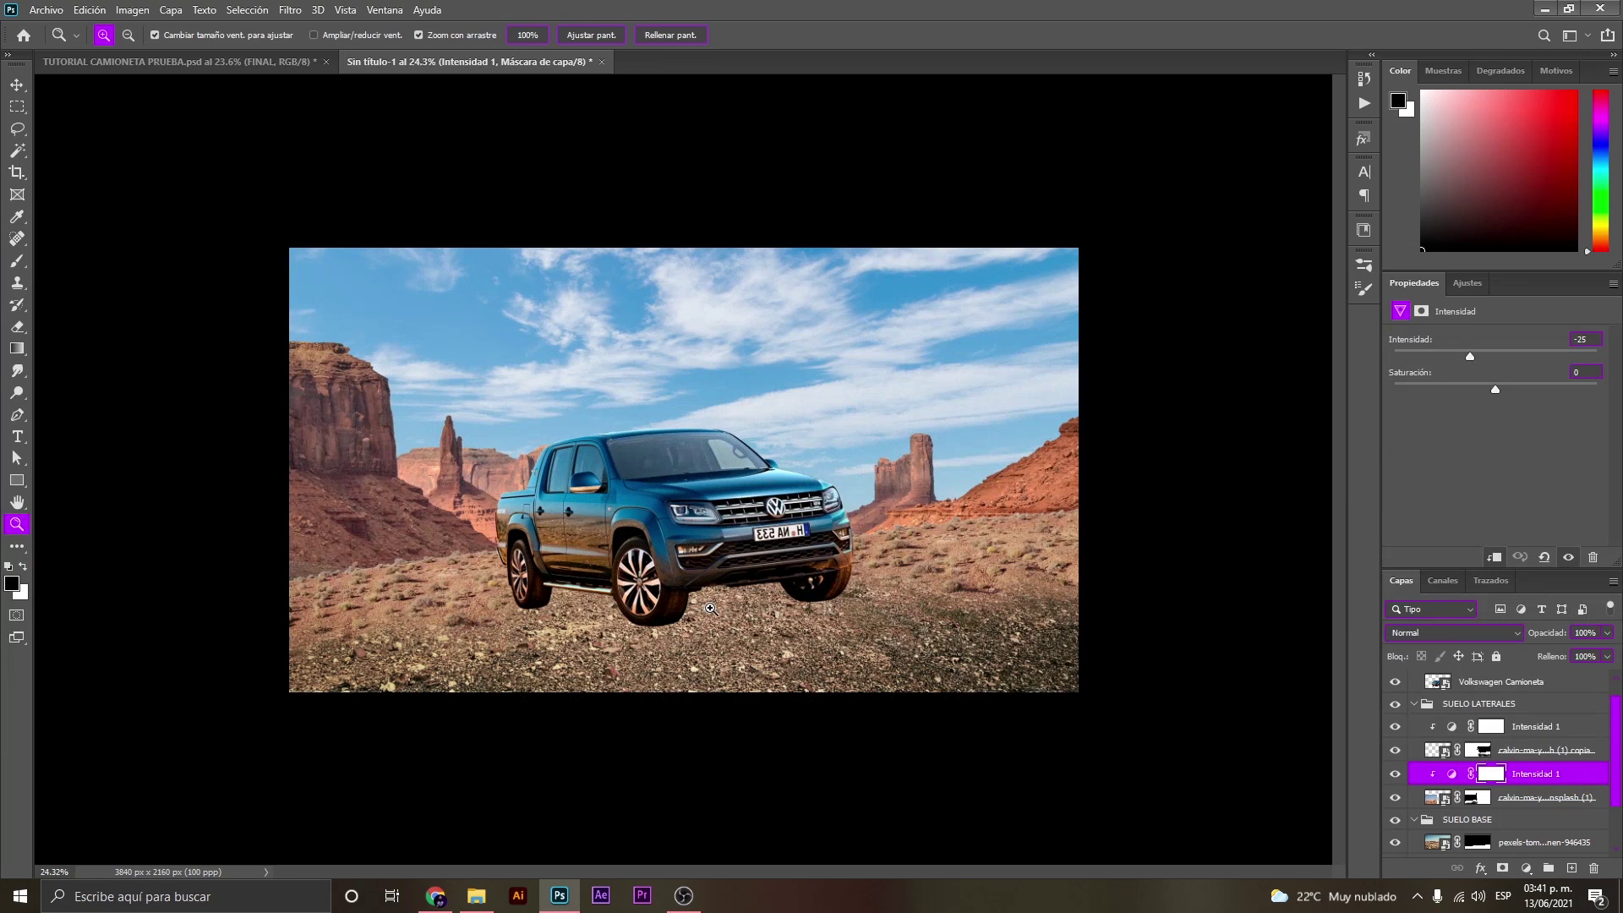
{"action": "left_click_drag", "start_coordinate": [738, 669], "coordinate": [765, 668]}
{"action": "key", "text": "v"}
{"action": "left_click", "coordinate": [828, 727]}
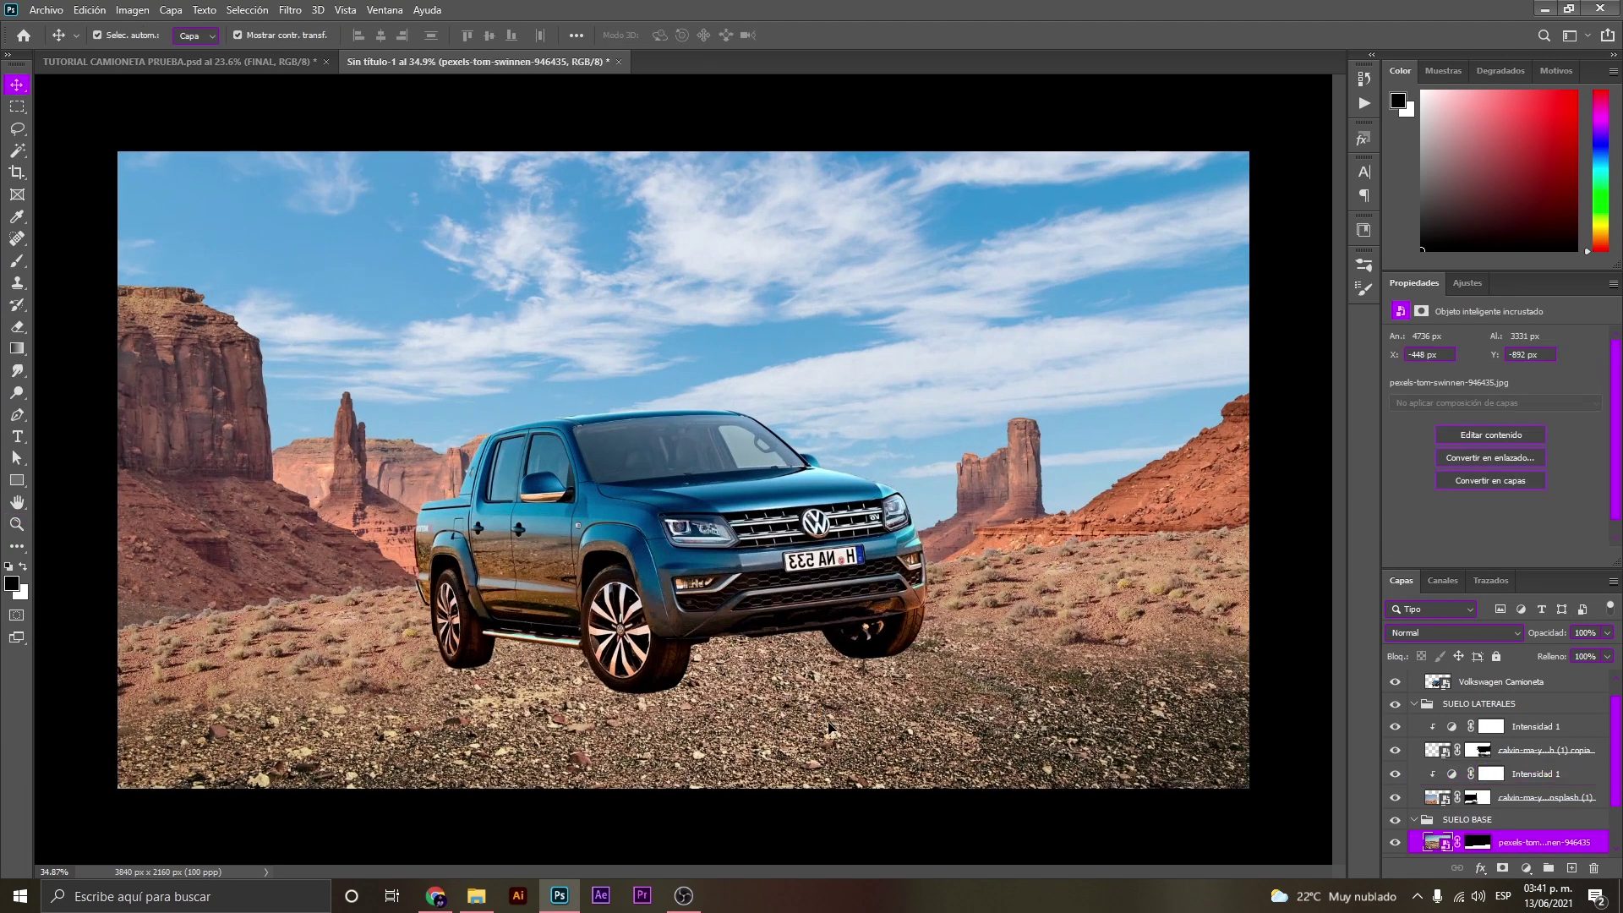
Add an Intensidad 2 vibrance adjustment at +47 clipped to the pexels base ground.
{"action": "scroll", "coordinate": [1448, 763], "scroll_direction": "down", "scroll_amount": 1}
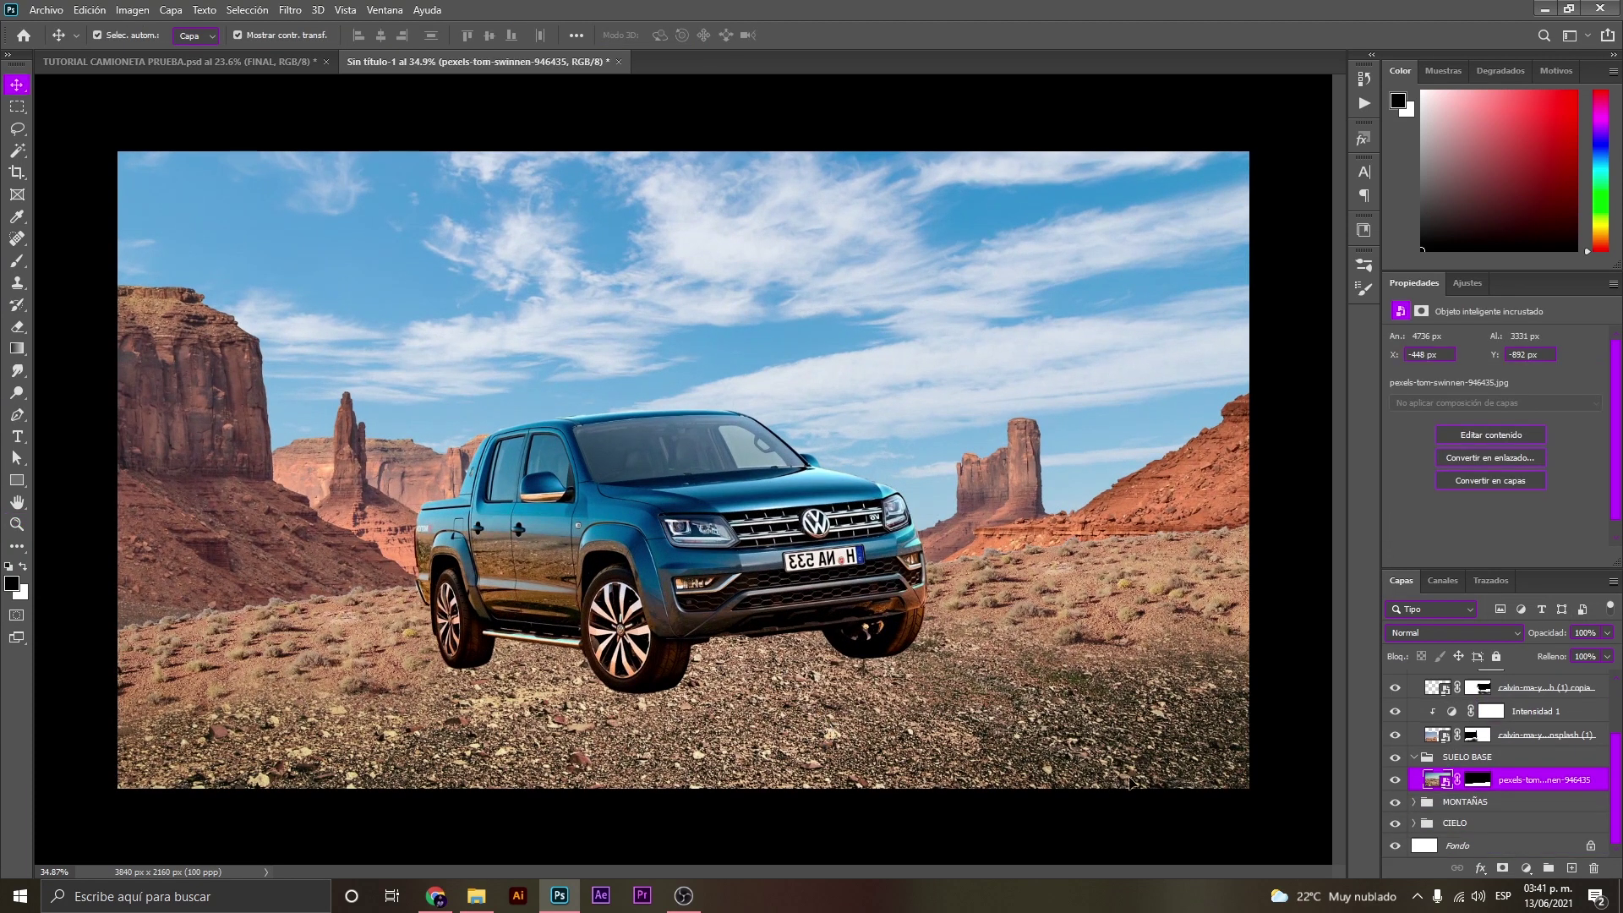
{"action": "left_click", "coordinate": [1526, 869]}
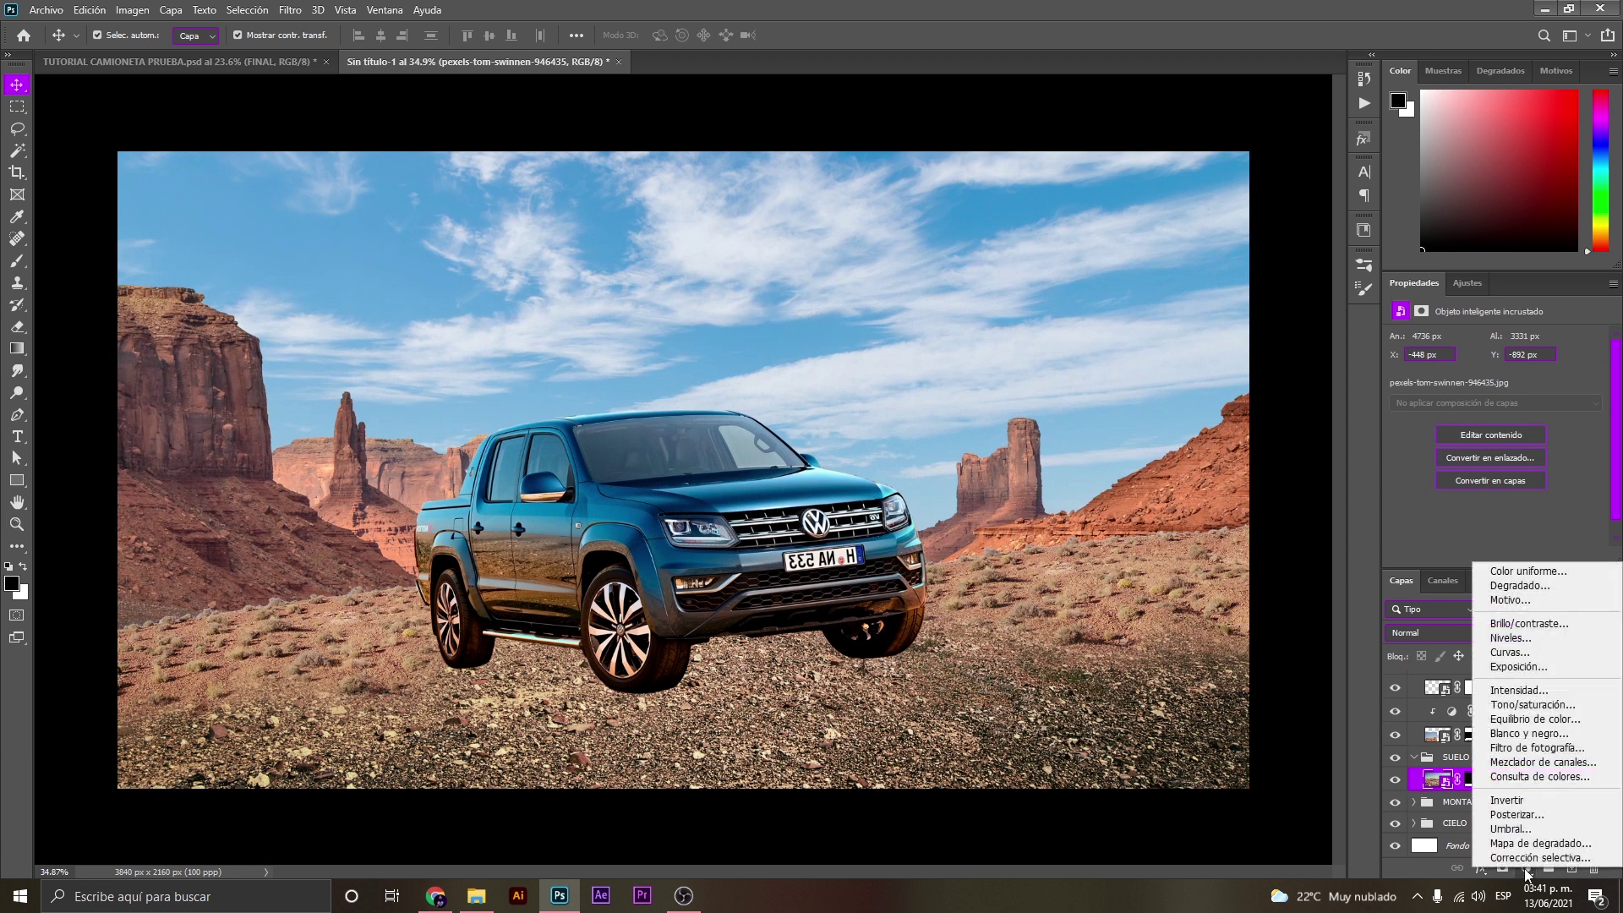
{"action": "left_click", "coordinate": [1521, 691]}
{"action": "left_click", "coordinate": [1449, 792], "text": "alt"}
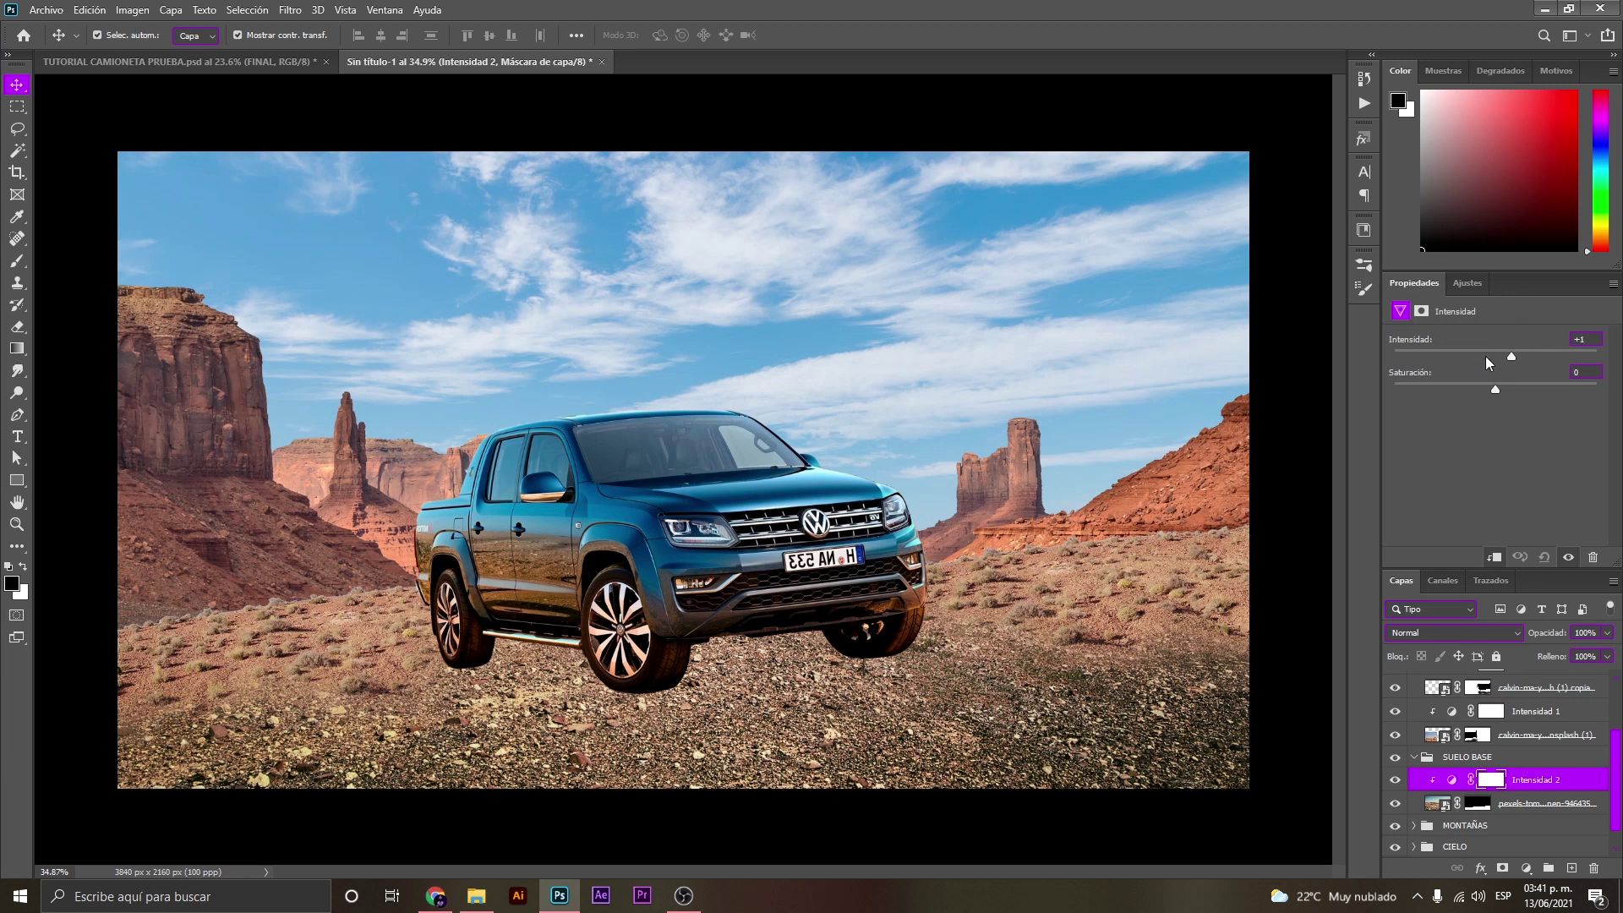
{"action": "left_click", "coordinate": [1544, 357]}
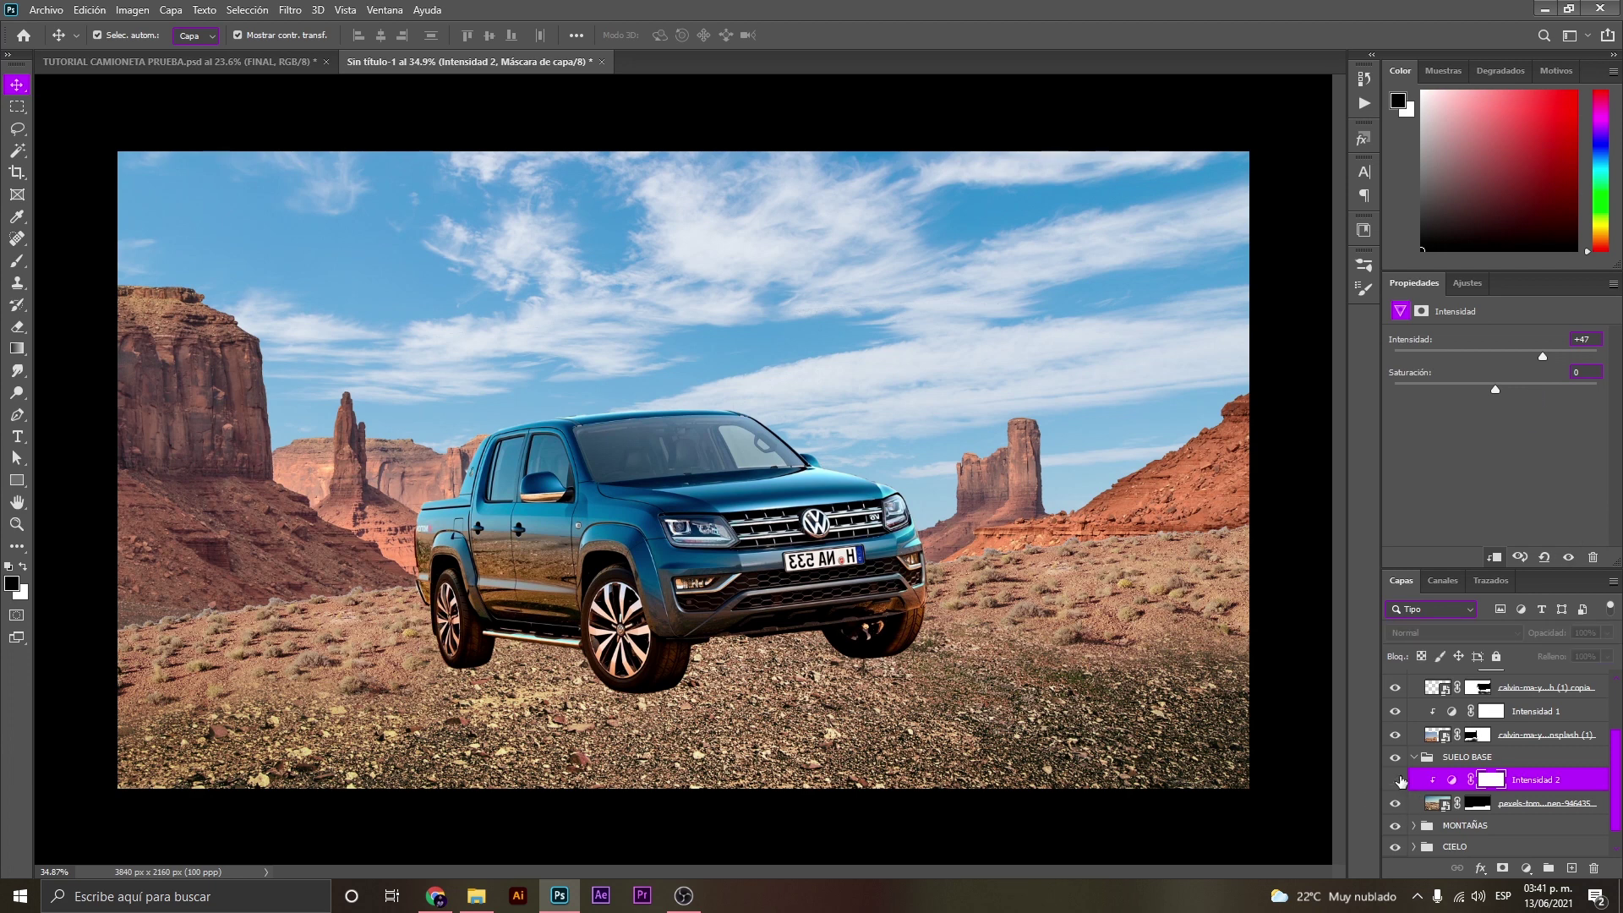
Zoom in to inspect the boosted lower-right ground.
{"action": "key", "text": "z"}
{"action": "mouse_move", "coordinate": [1060, 669]}
{"action": "left_mouse_down"}
{"action": "mouse_move", "coordinate": [1130, 623]}
{"action": "mouse_move", "coordinate": [844, 612]}
{"action": "left_mouse_up"}
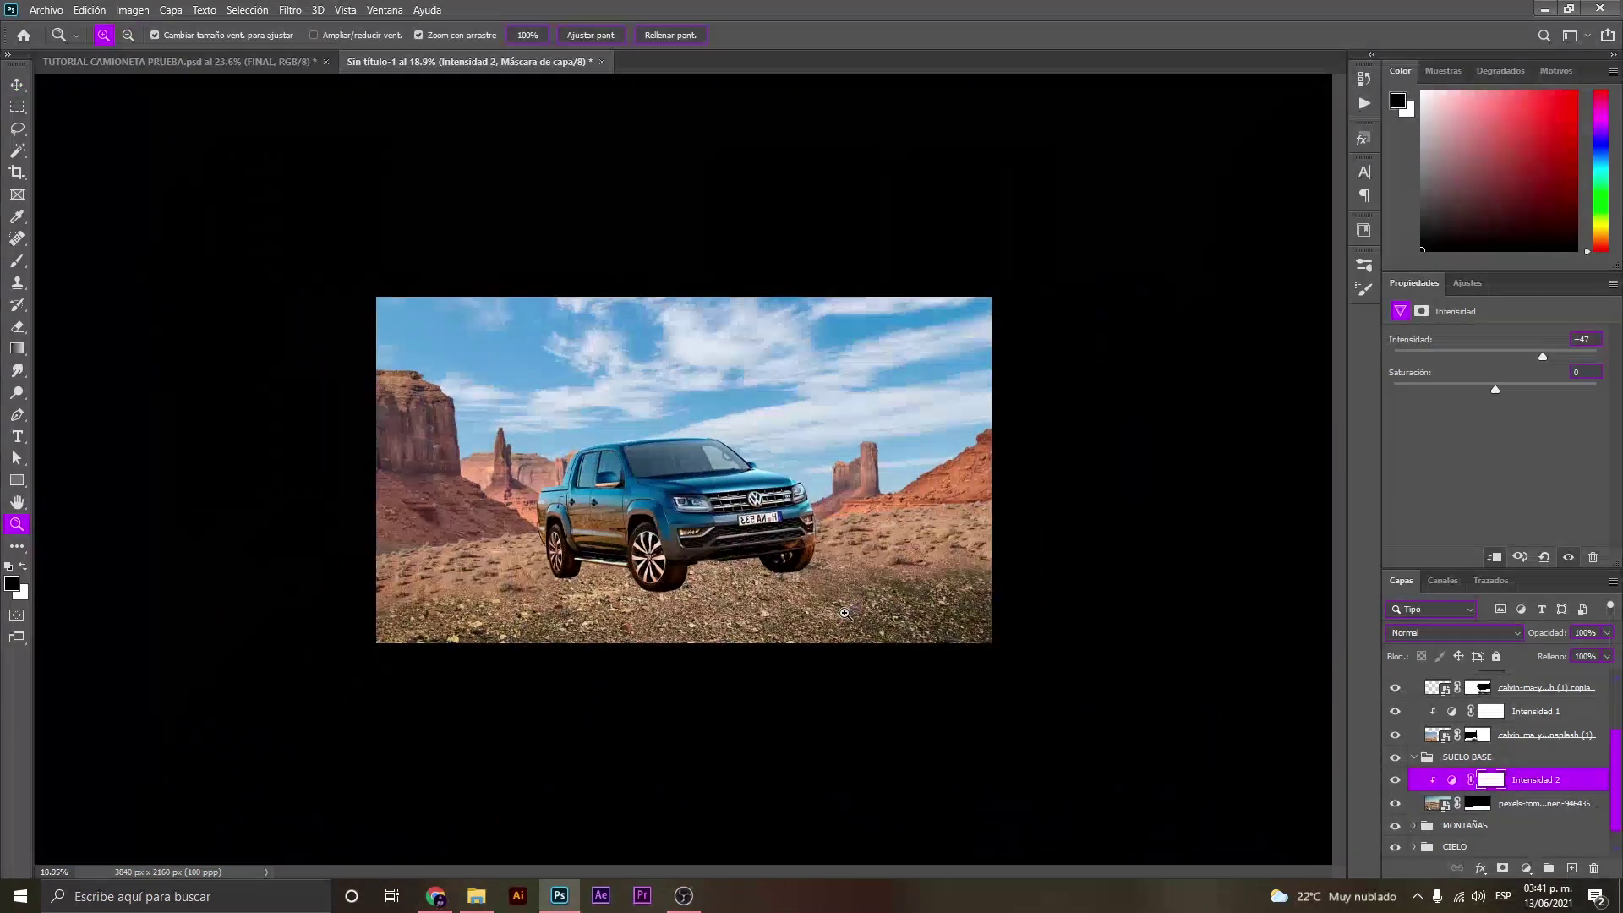
{"action": "left_click_drag", "start_coordinate": [698, 612], "coordinate": [735, 593]}
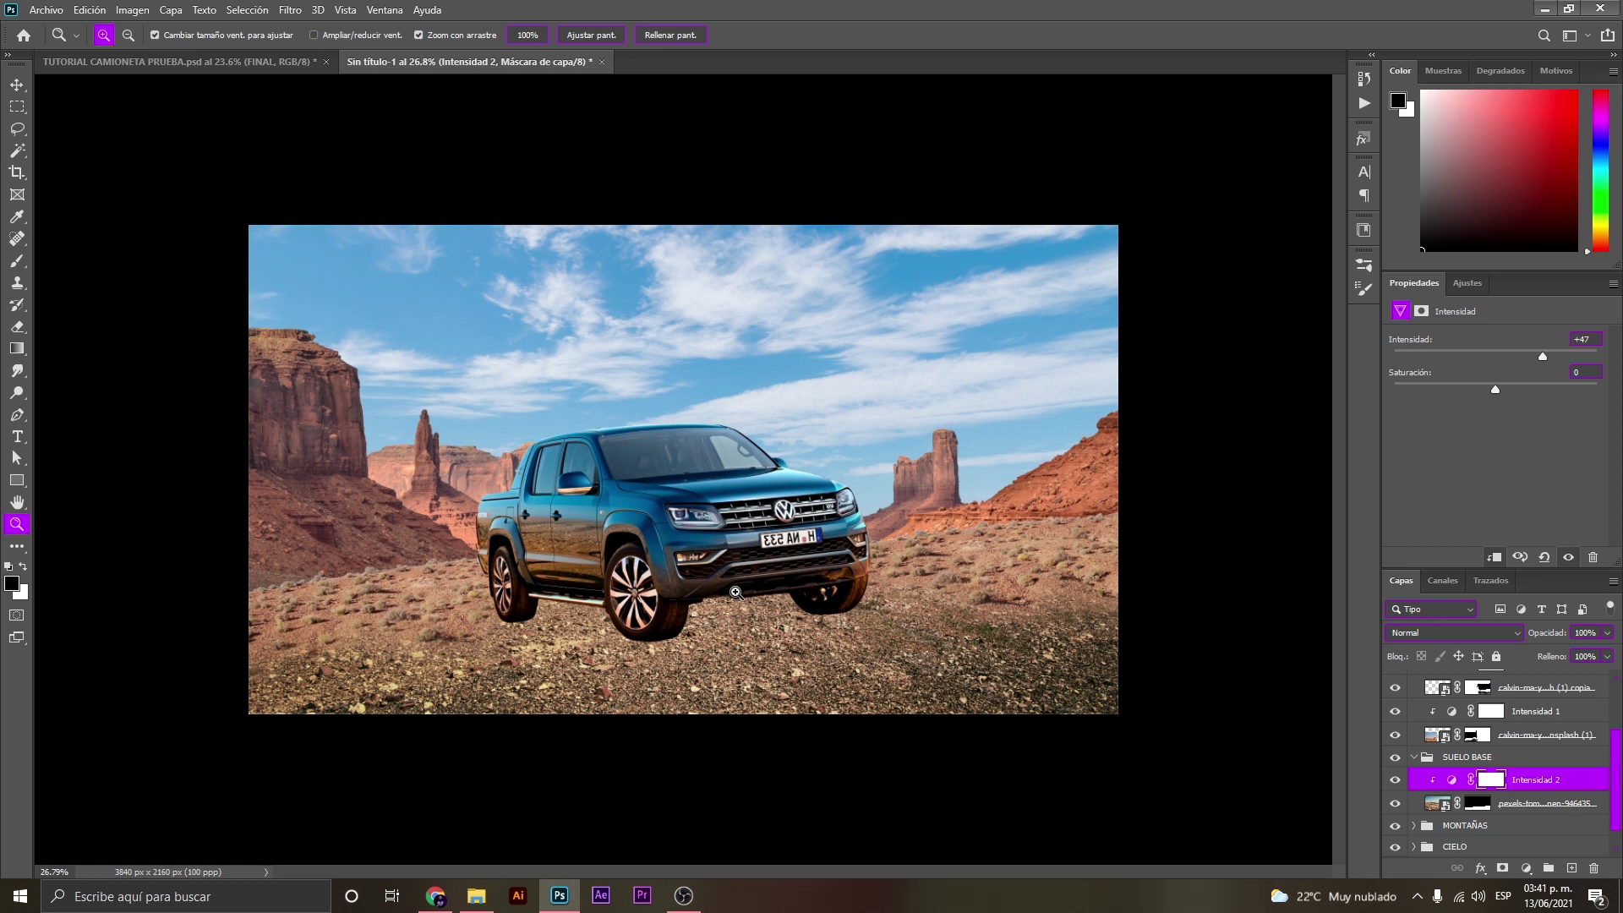
{"action": "scroll", "coordinate": [744, 616], "scroll_direction": "down", "scroll_amount": 2}
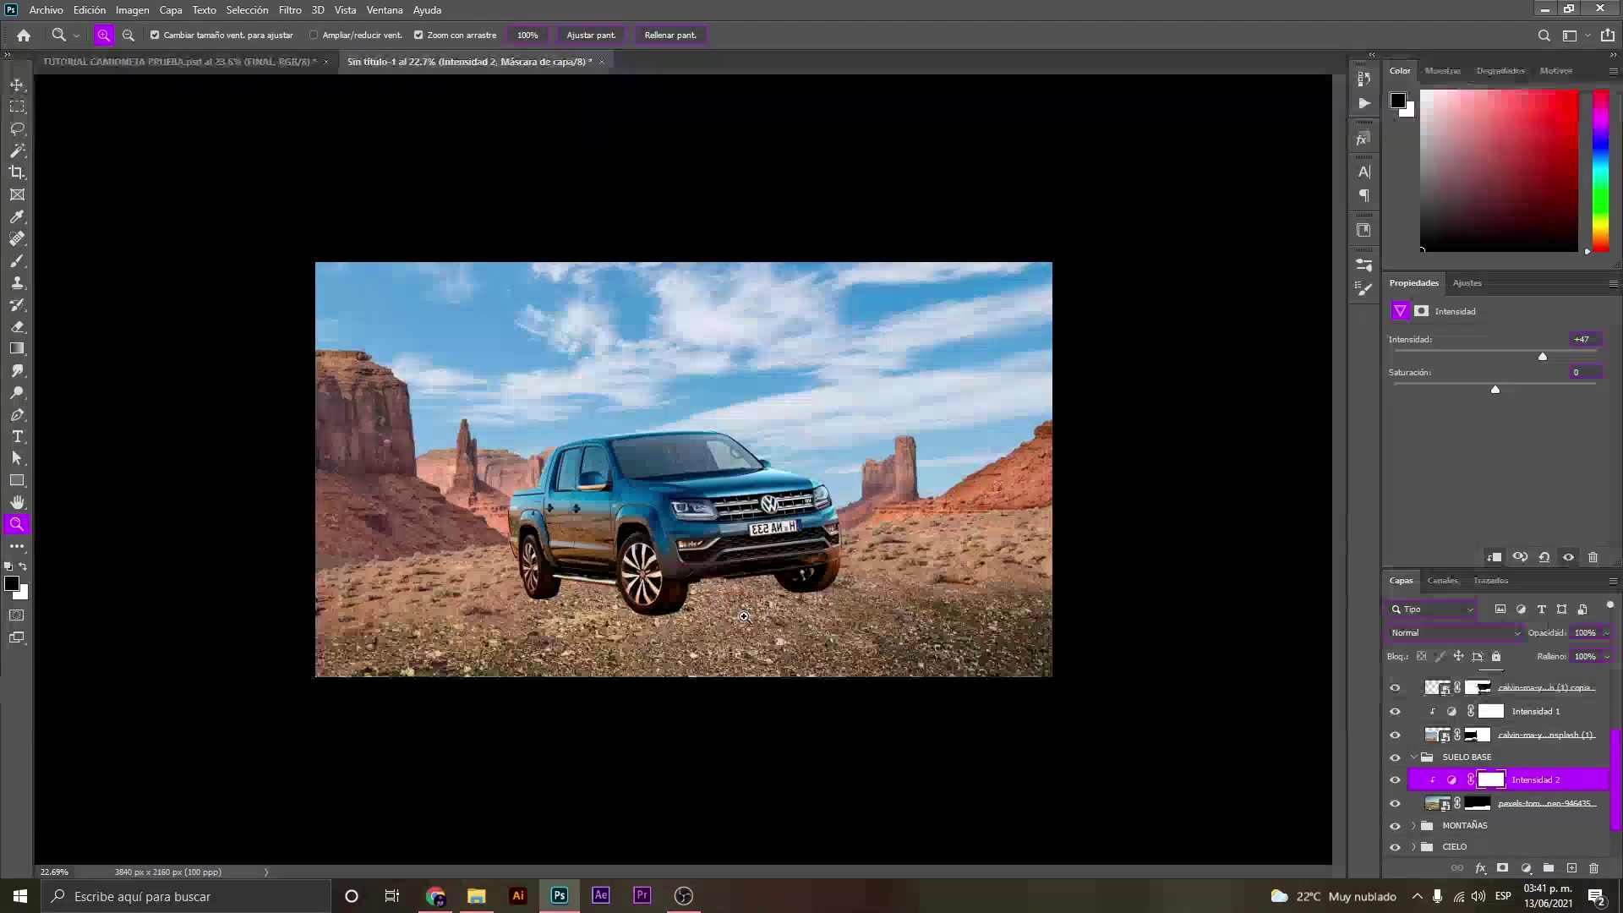
{"action": "scroll", "coordinate": [392, 439], "scroll_direction": "up", "scroll_amount": 3}
{"action": "scroll", "coordinate": [393, 439], "scroll_direction": "up", "scroll_amount": 1}
{"action": "key", "text": "v"}
{"action": "left_click", "coordinate": [216, 404]}
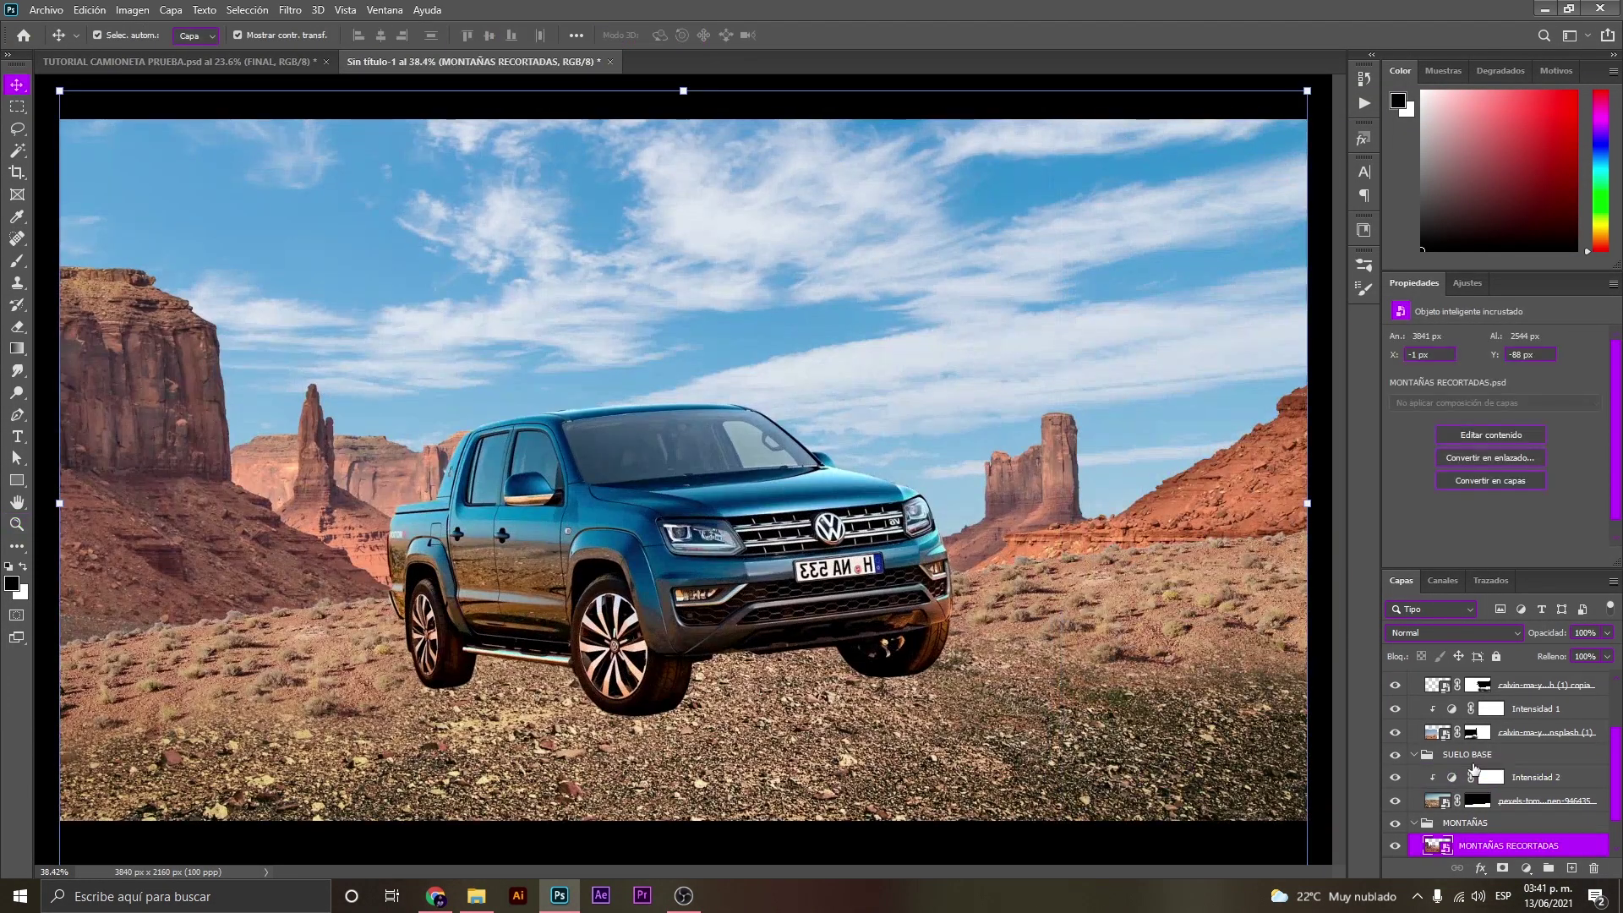
Collapse both SUELO groups and give MONTAÑAS RECORTADAS an Intensidad 3 vibrance of -24.
{"action": "left_click", "coordinate": [1415, 754]}
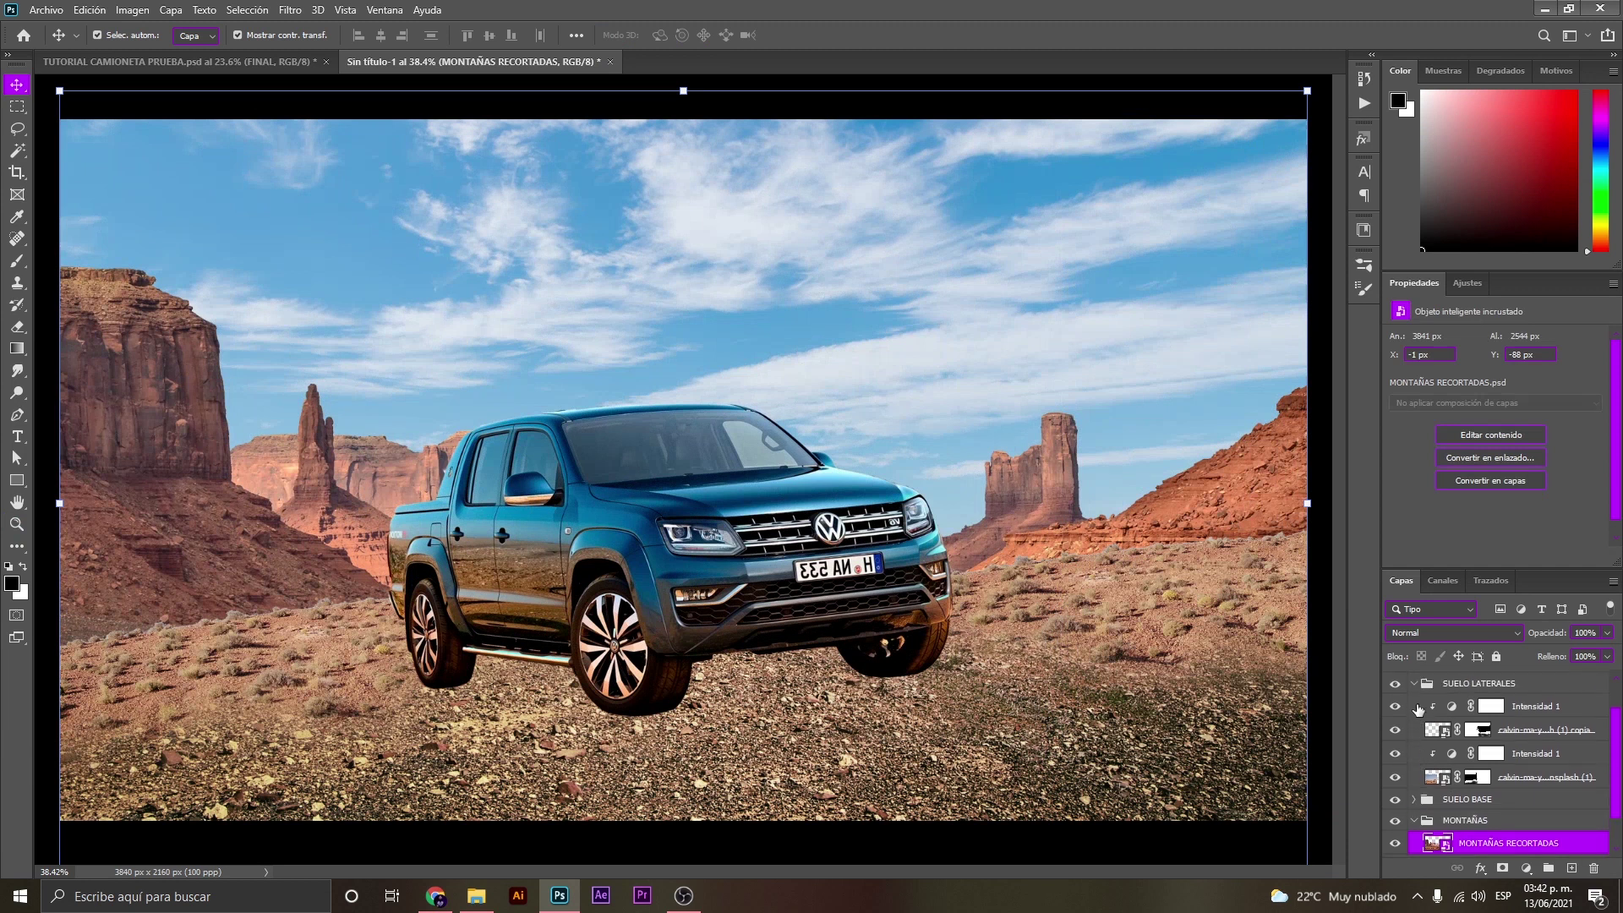
{"action": "left_click", "coordinate": [1415, 684]}
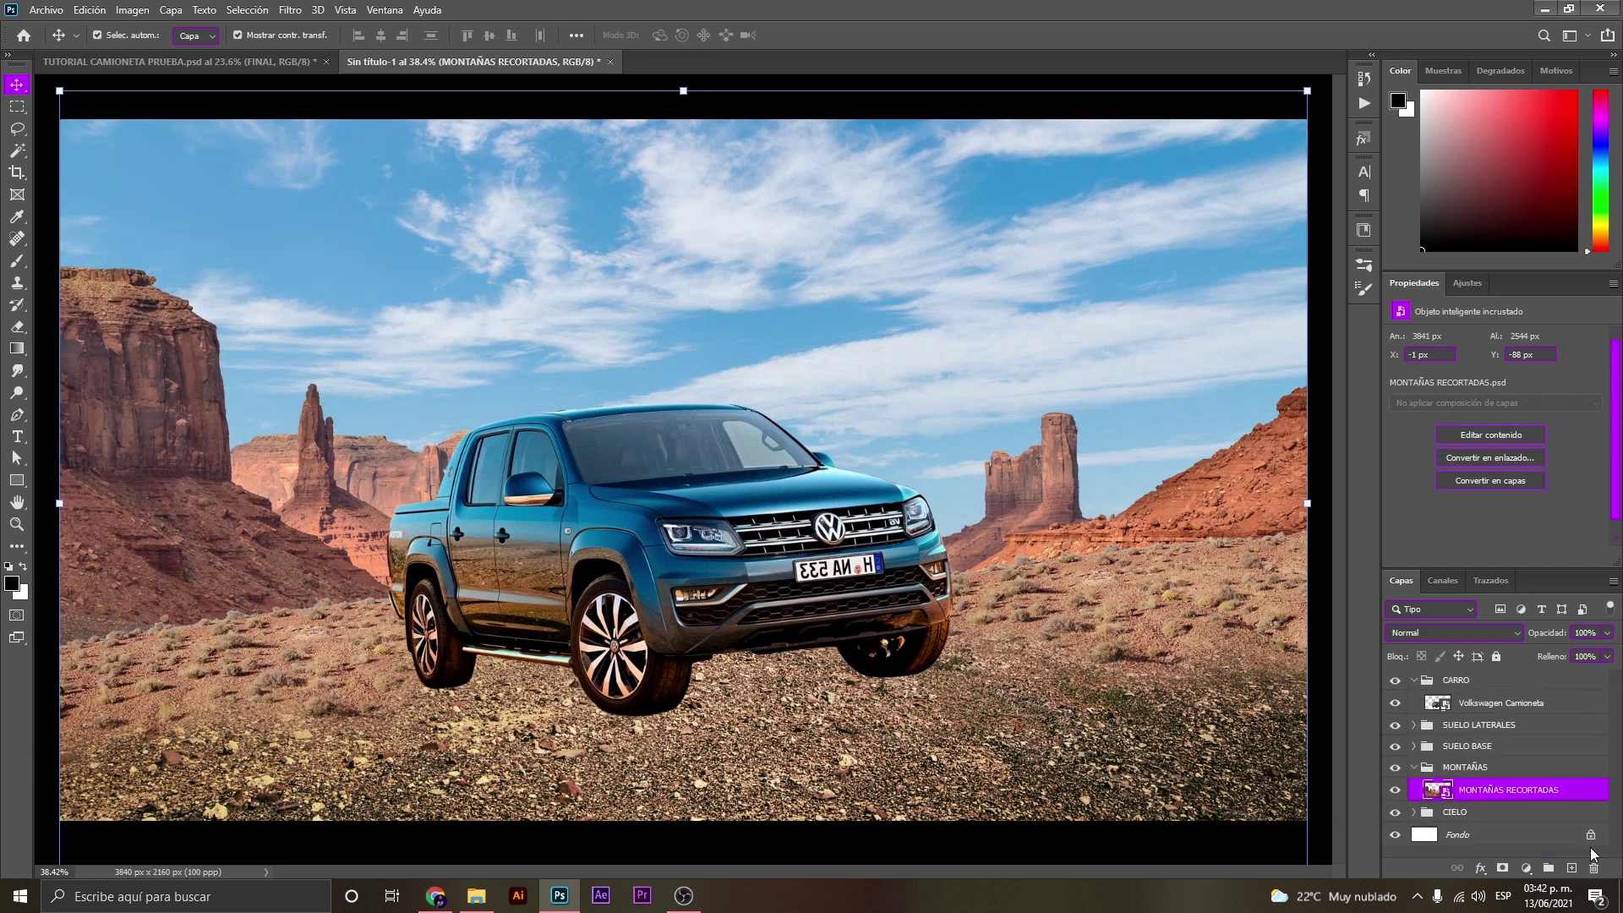
{"action": "left_click", "coordinate": [1527, 868]}
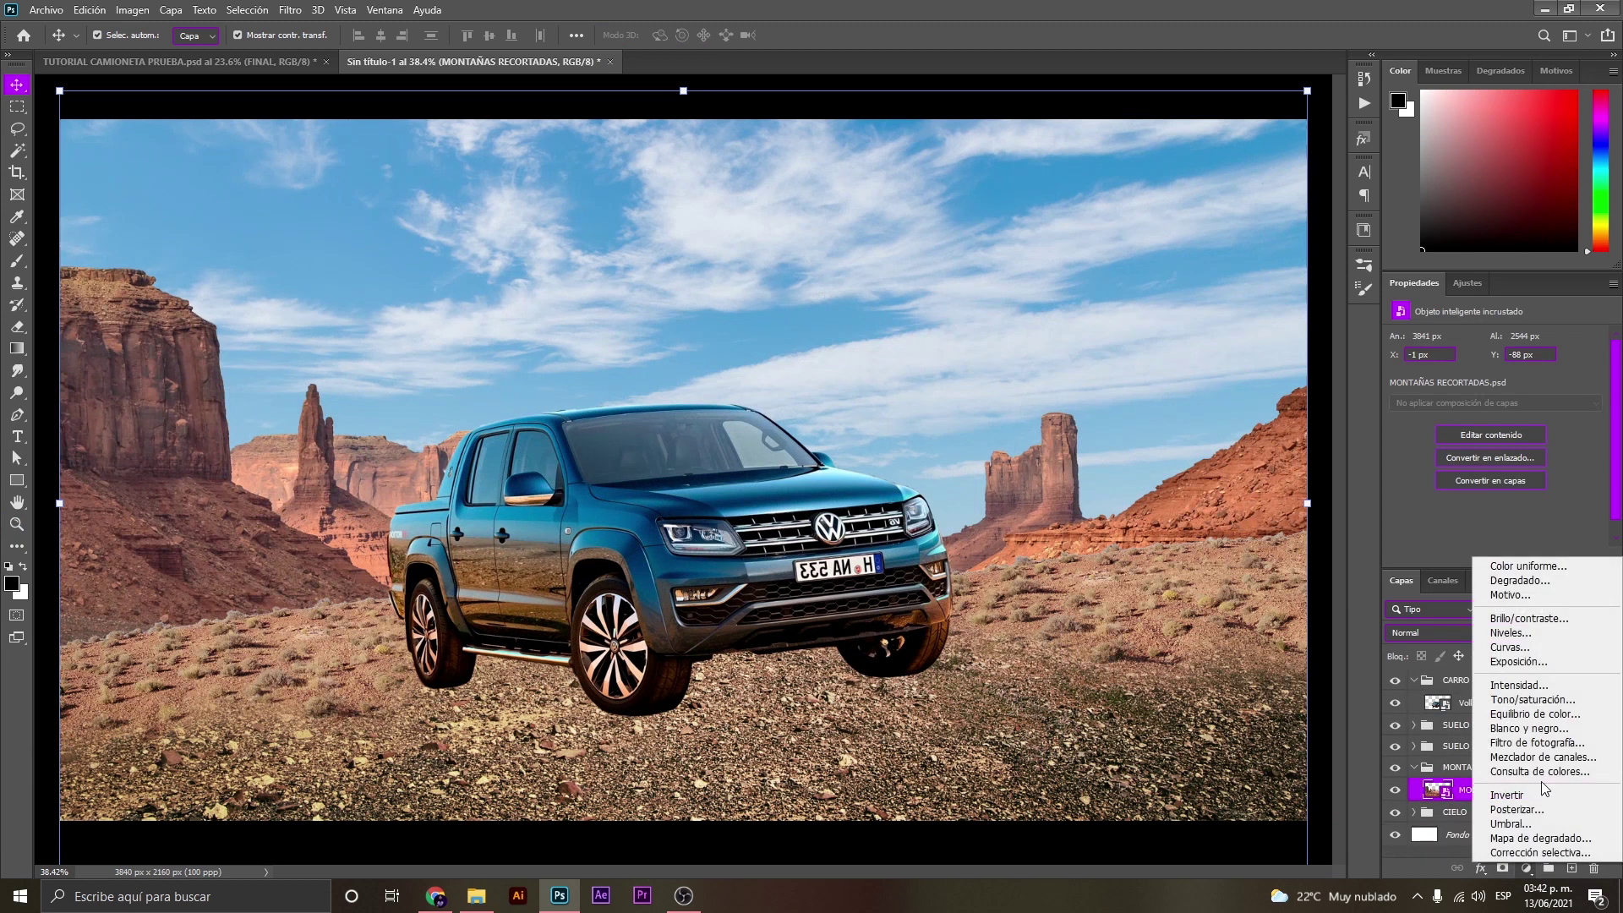
{"action": "left_click", "coordinate": [1520, 684]}
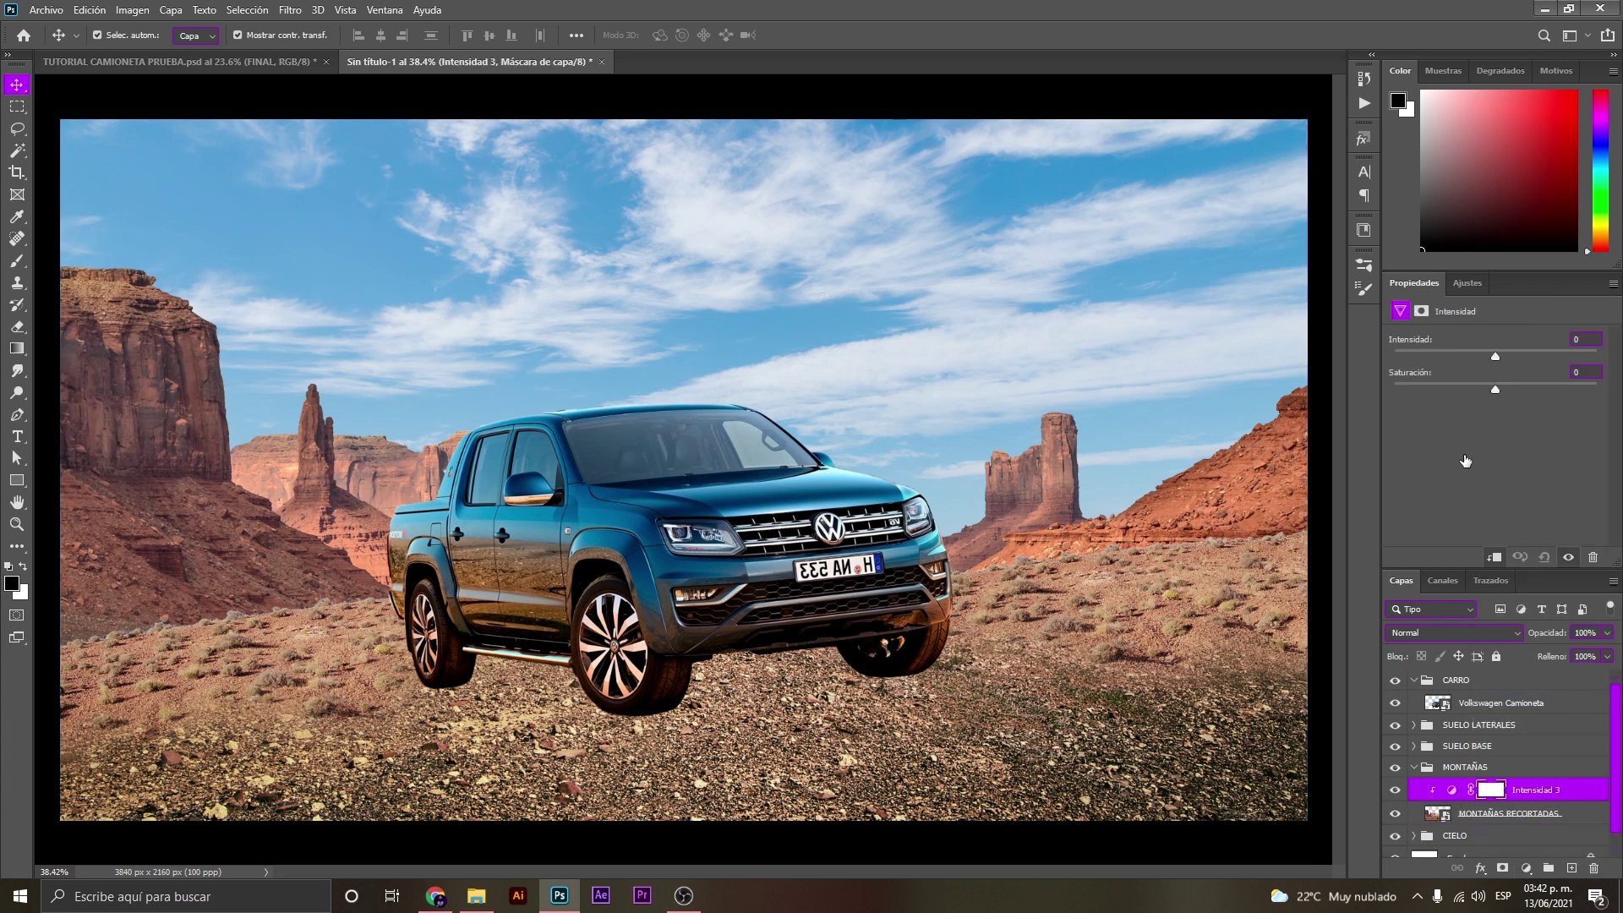
{"action": "left_click_drag", "start_coordinate": [1495, 356], "coordinate": [1469, 358]}
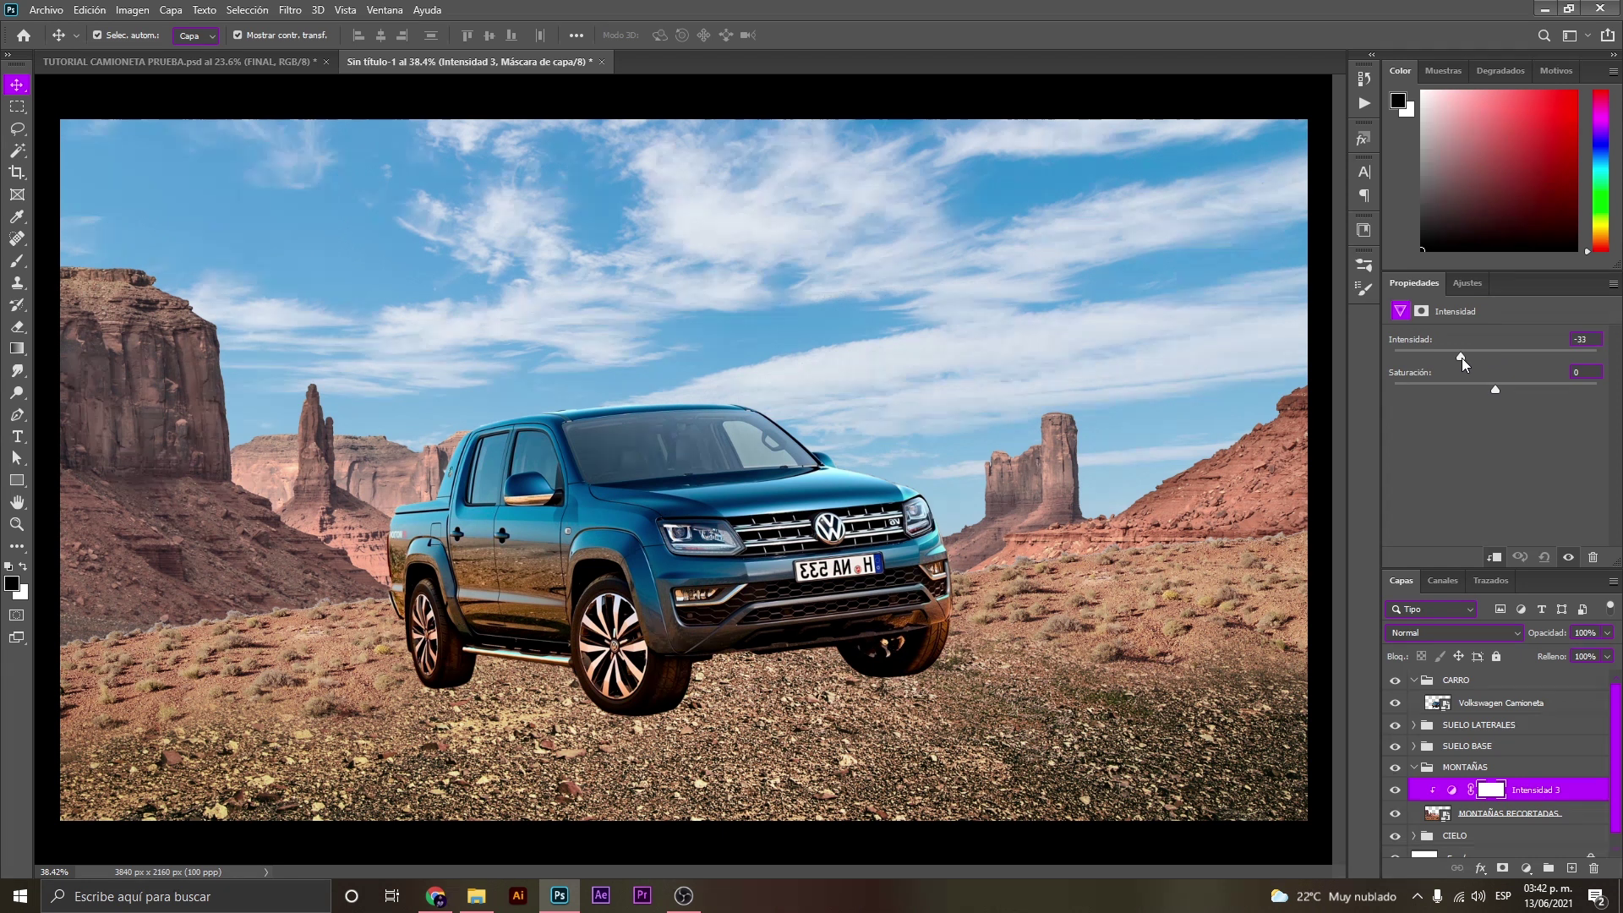
{"action": "left_click_drag", "start_coordinate": [1464, 358], "coordinate": [1500, 358]}
{"action": "double_click", "coordinate": [1574, 340]}
{"action": "type", "text": "-24"}
{"action": "key", "text": "Return"}
{"action": "left_click", "coordinate": [1527, 868]}
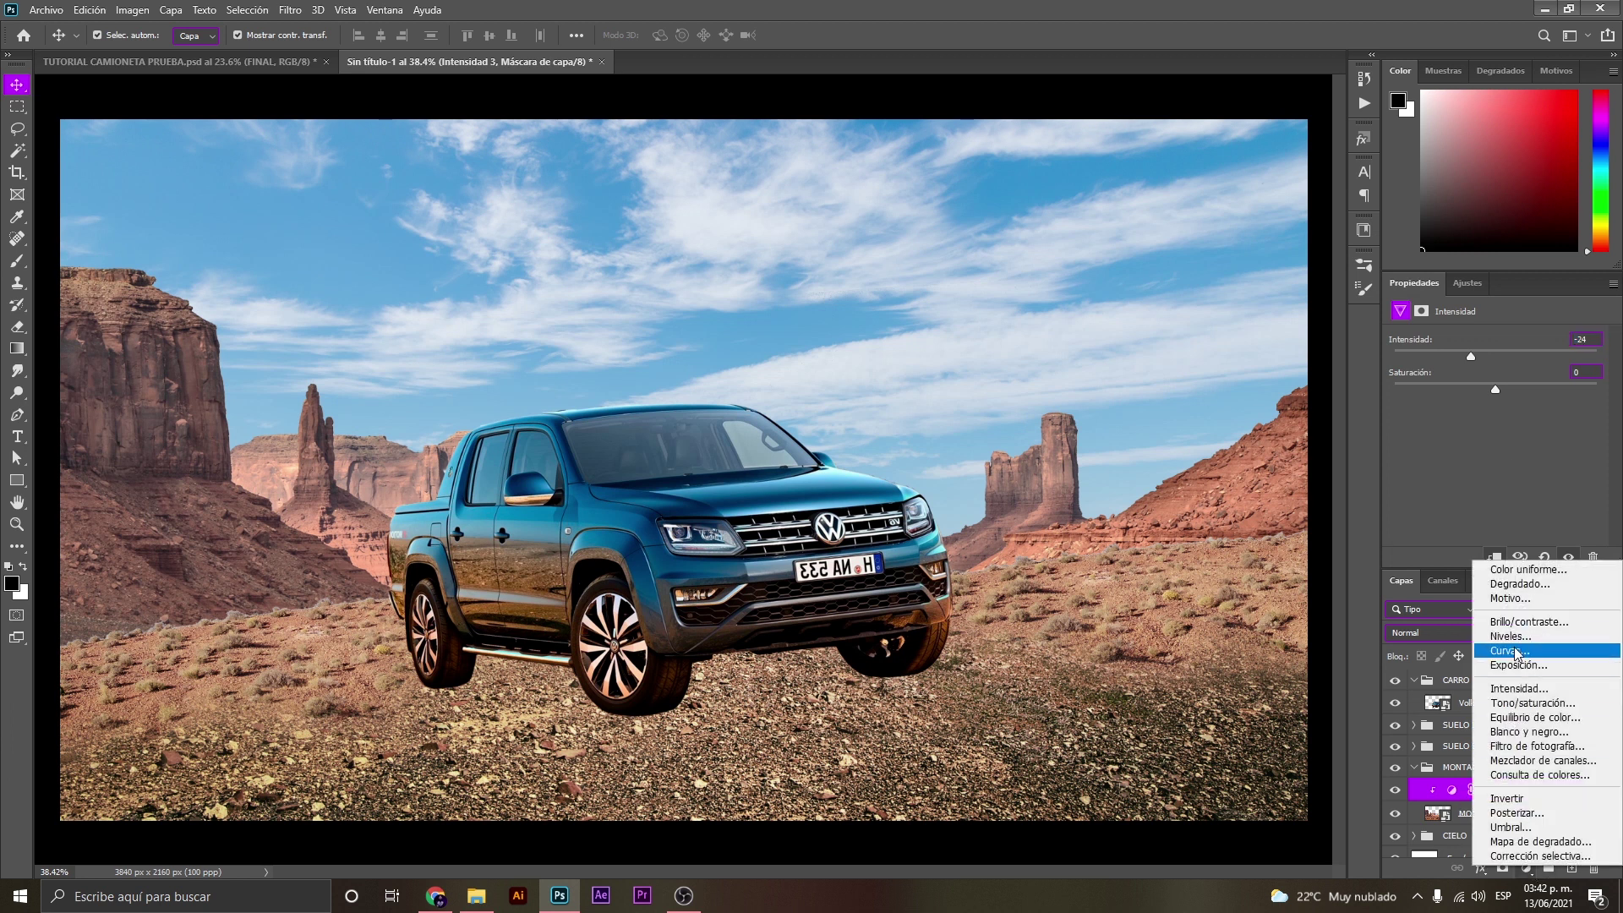
Add a clipped Curves layer with a midpoint pulled slightly down to darken the mountains.
{"action": "left_click", "coordinate": [1520, 650]}
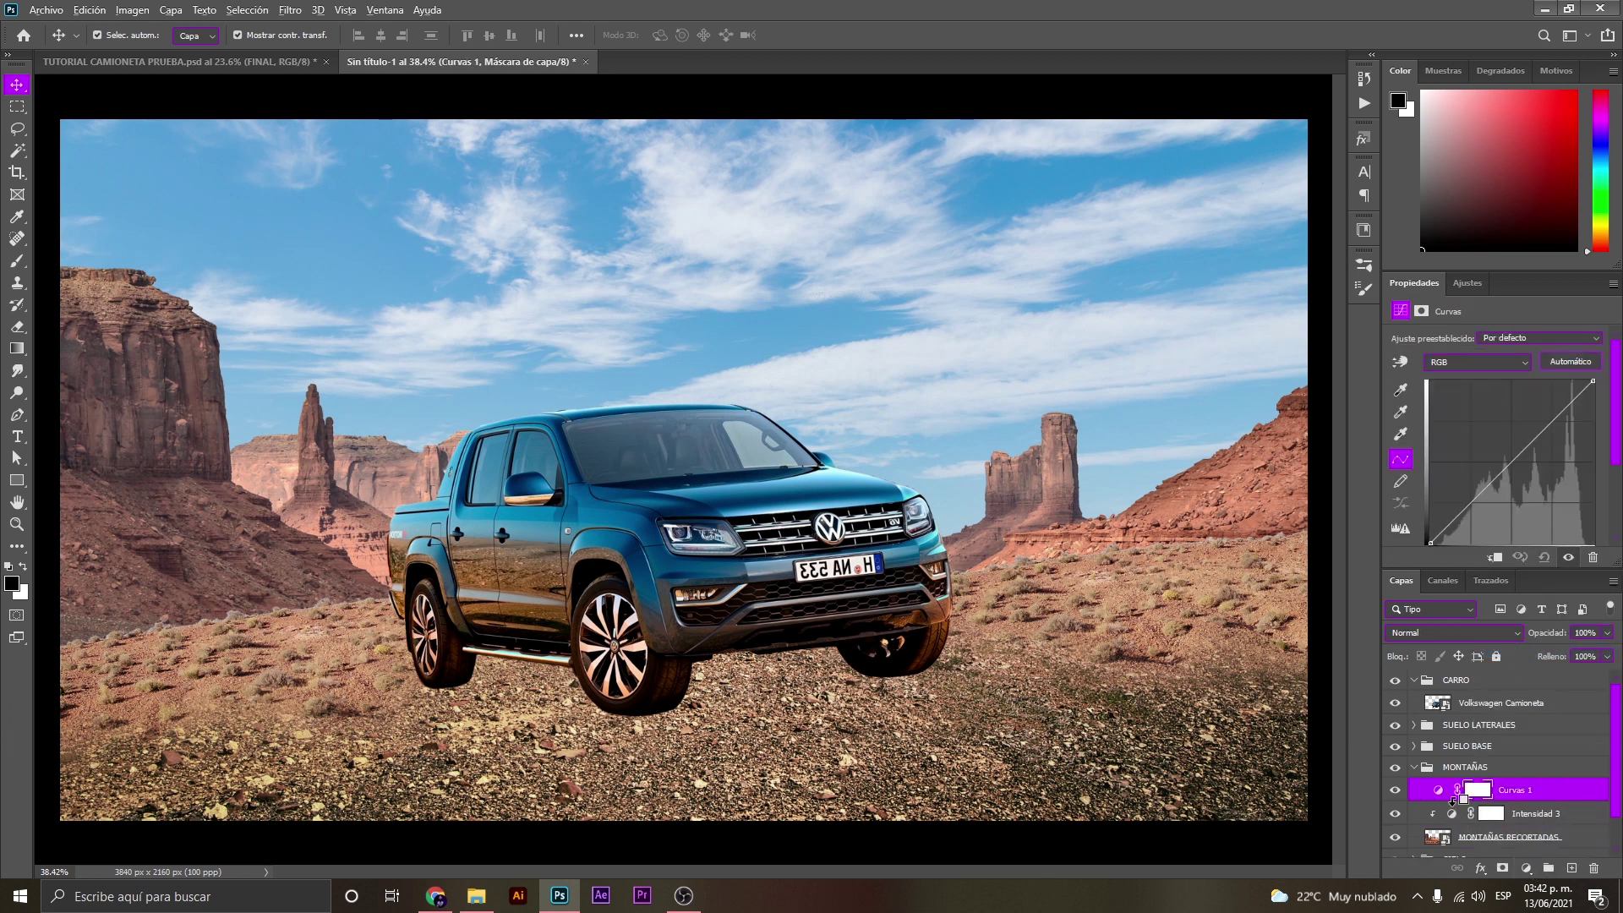
{"action": "left_click", "coordinate": [1456, 802], "text": "alt"}
{"action": "left_click", "coordinate": [1507, 468]}
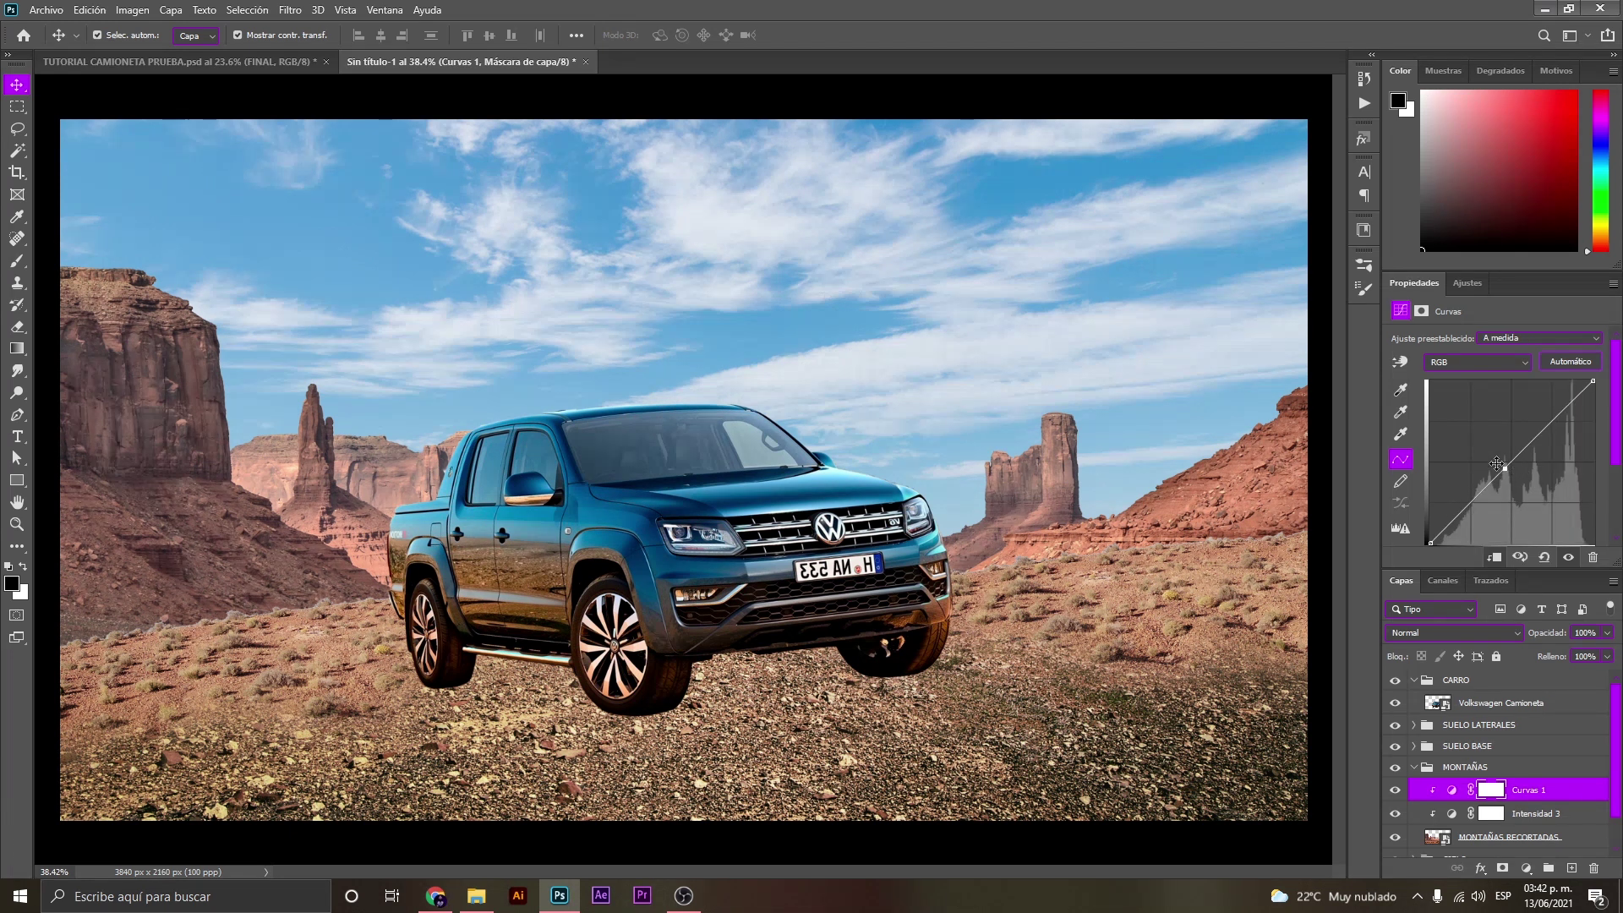
{"action": "left_click_drag", "start_coordinate": [1506, 471], "coordinate": [1536, 521]}
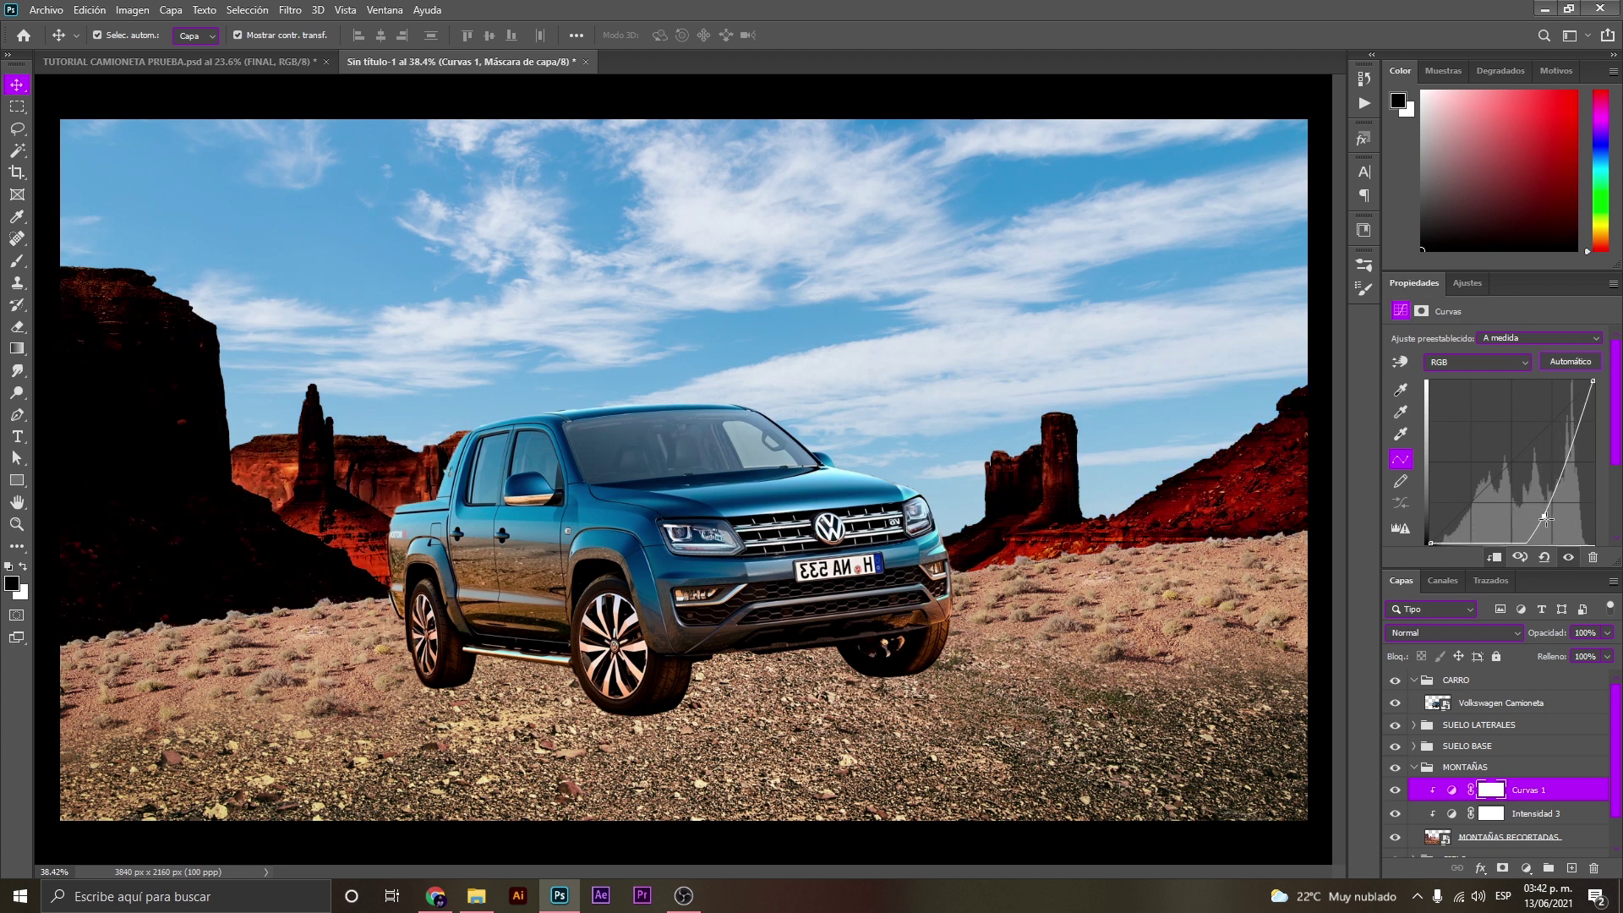
{"action": "left_click_drag", "start_coordinate": [1535, 521], "coordinate": [1506, 489]}
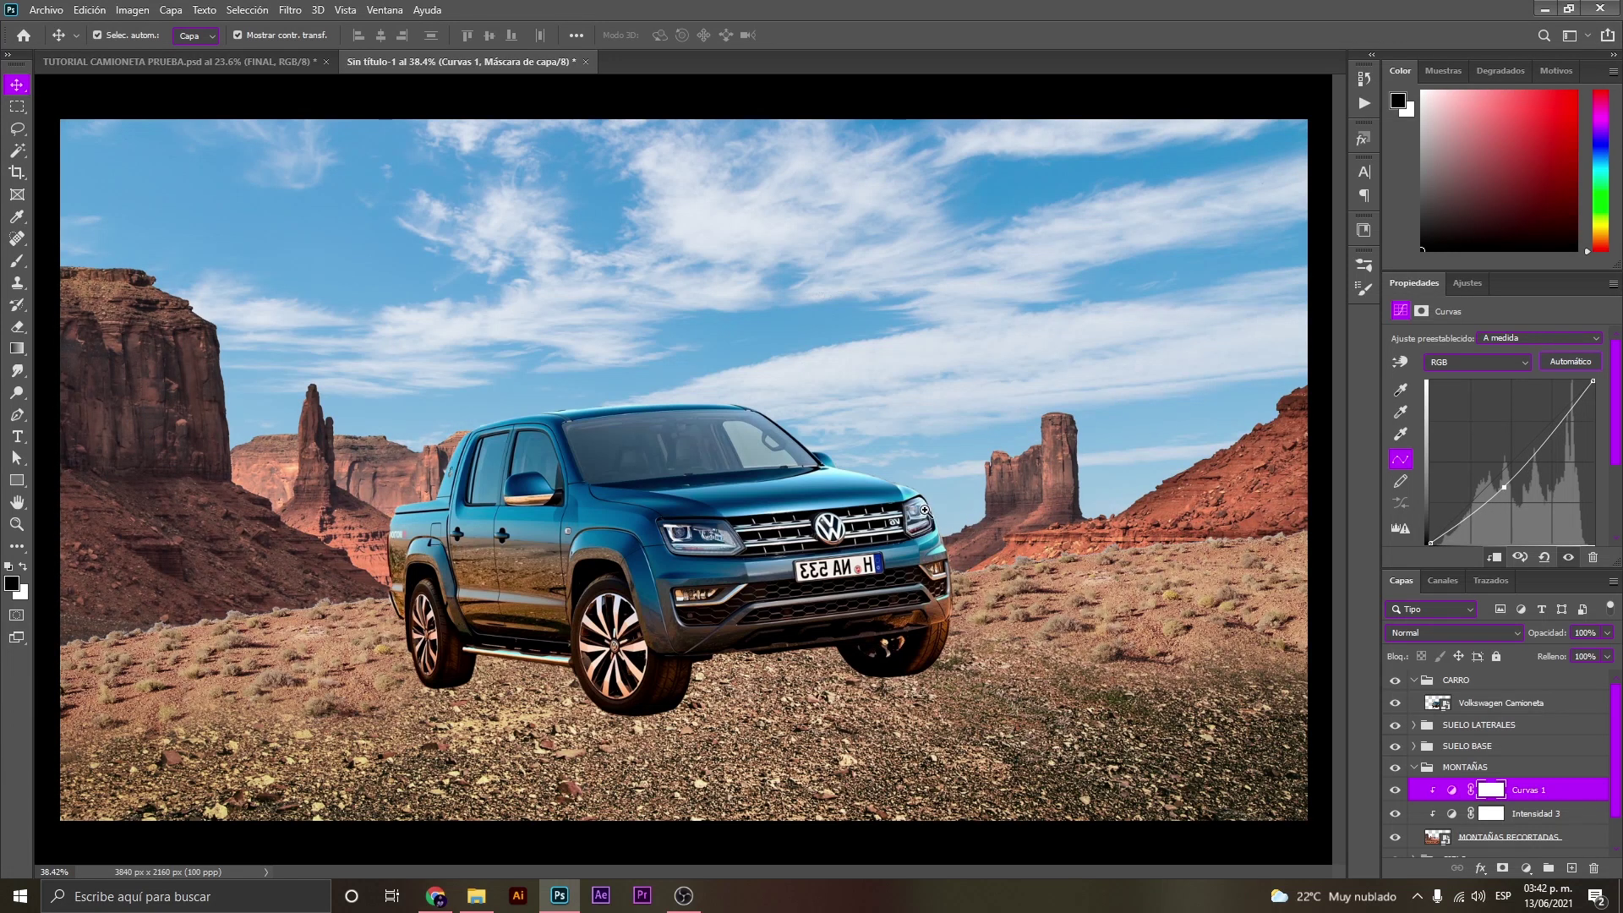
Zoom out to view the whole composition, then bring up the new adjustment layer list.
{"action": "key", "text": "z"}
{"action": "left_click", "coordinate": [855, 494], "text": "alt"}
{"action": "left_click_drag", "start_coordinate": [704, 540], "coordinate": [718, 531]}
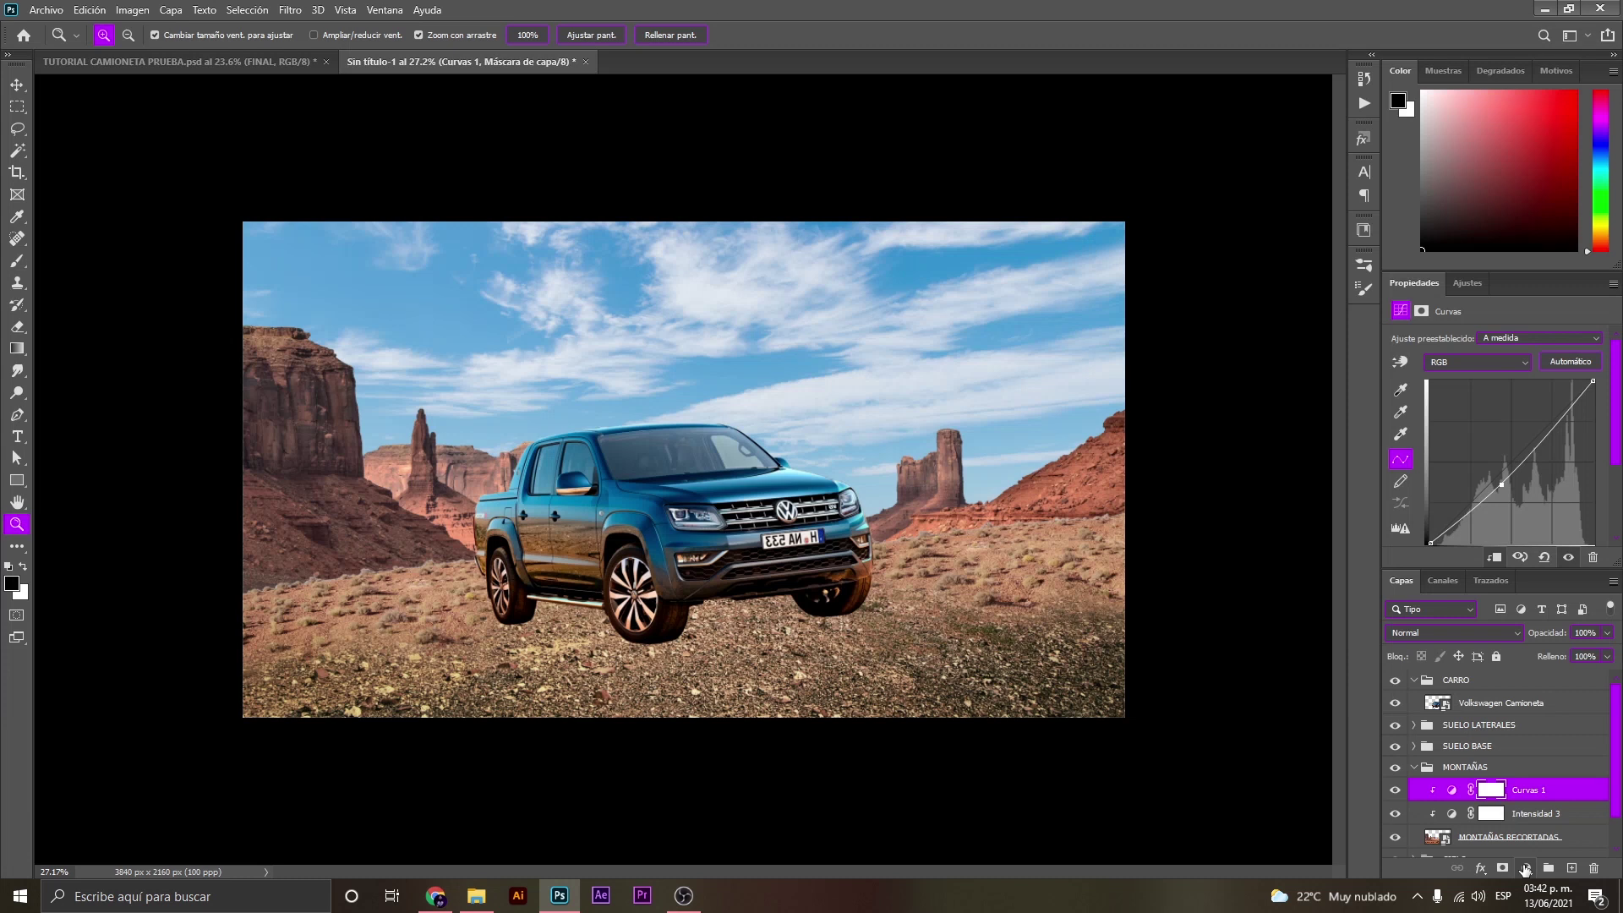
{"action": "left_click", "coordinate": [1525, 867]}
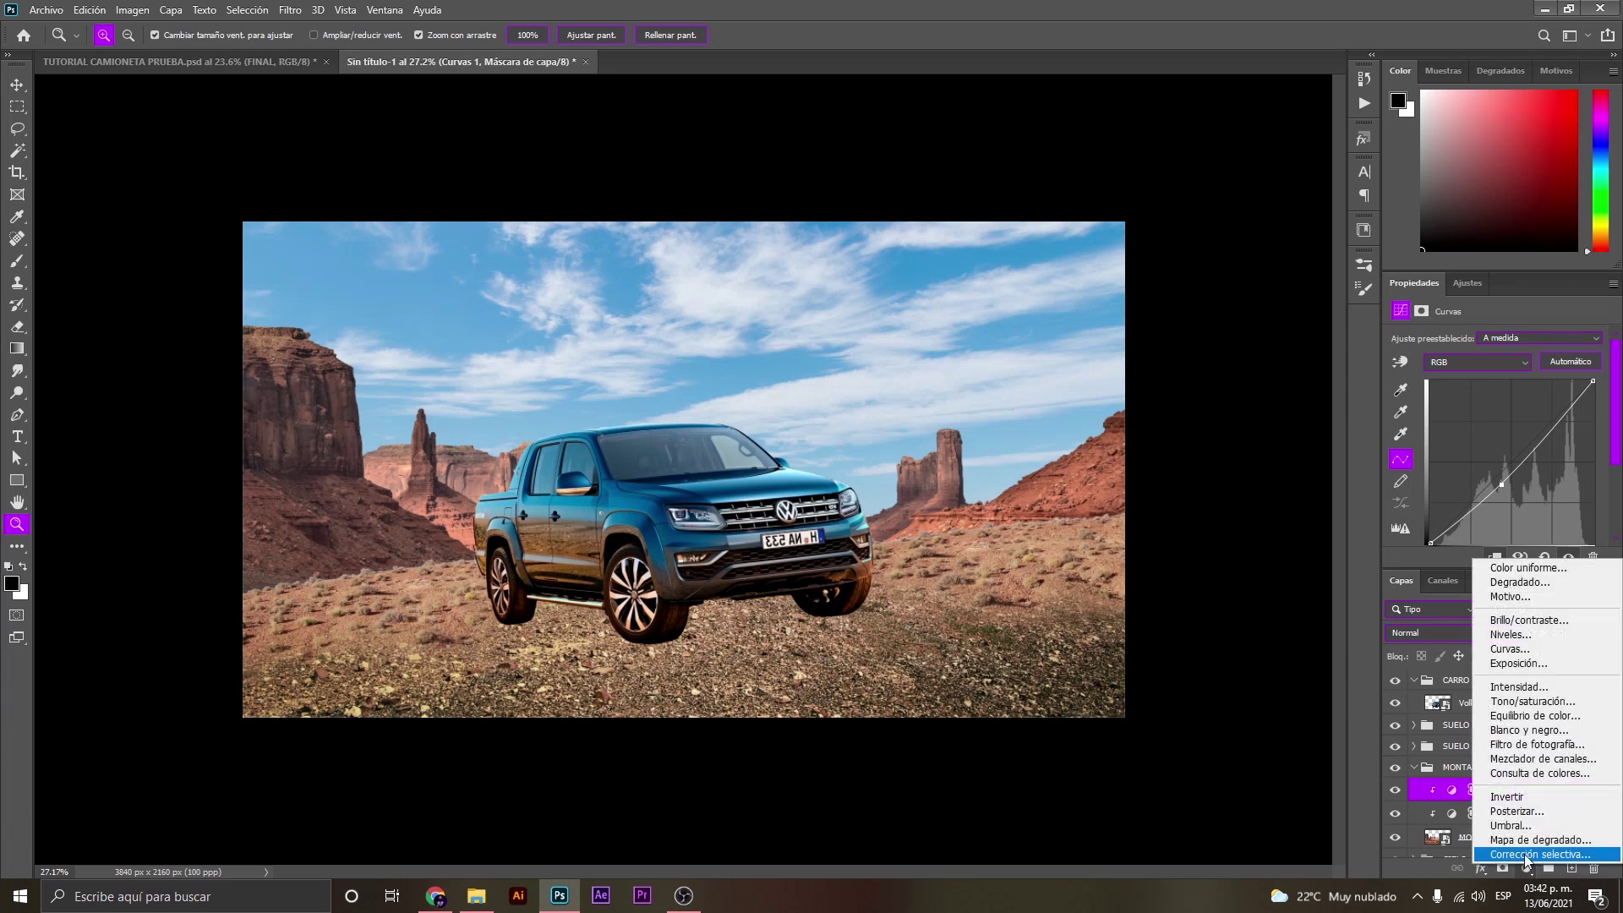
Add a Color Balance layer with Midtones yellow–blue set to -15.
{"action": "left_click", "coordinate": [1538, 718]}
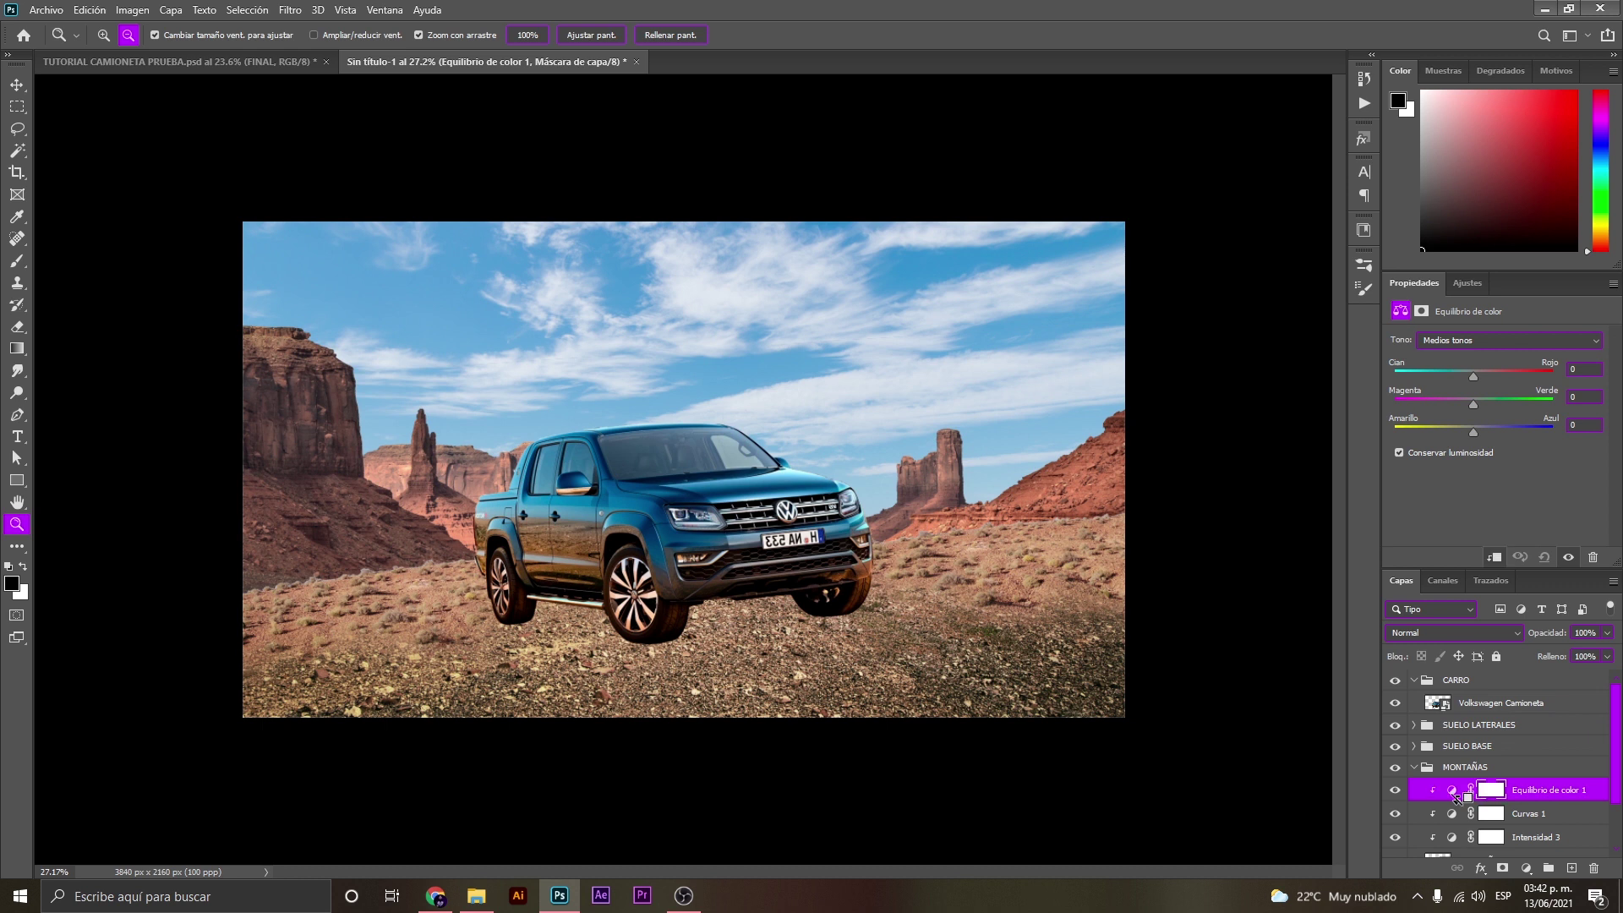
{"action": "key", "text": "alt"}
{"action": "left_click", "coordinate": [1472, 430]}
{"action": "left_click", "coordinate": [1593, 425]}
{"action": "key", "text": "Down"}
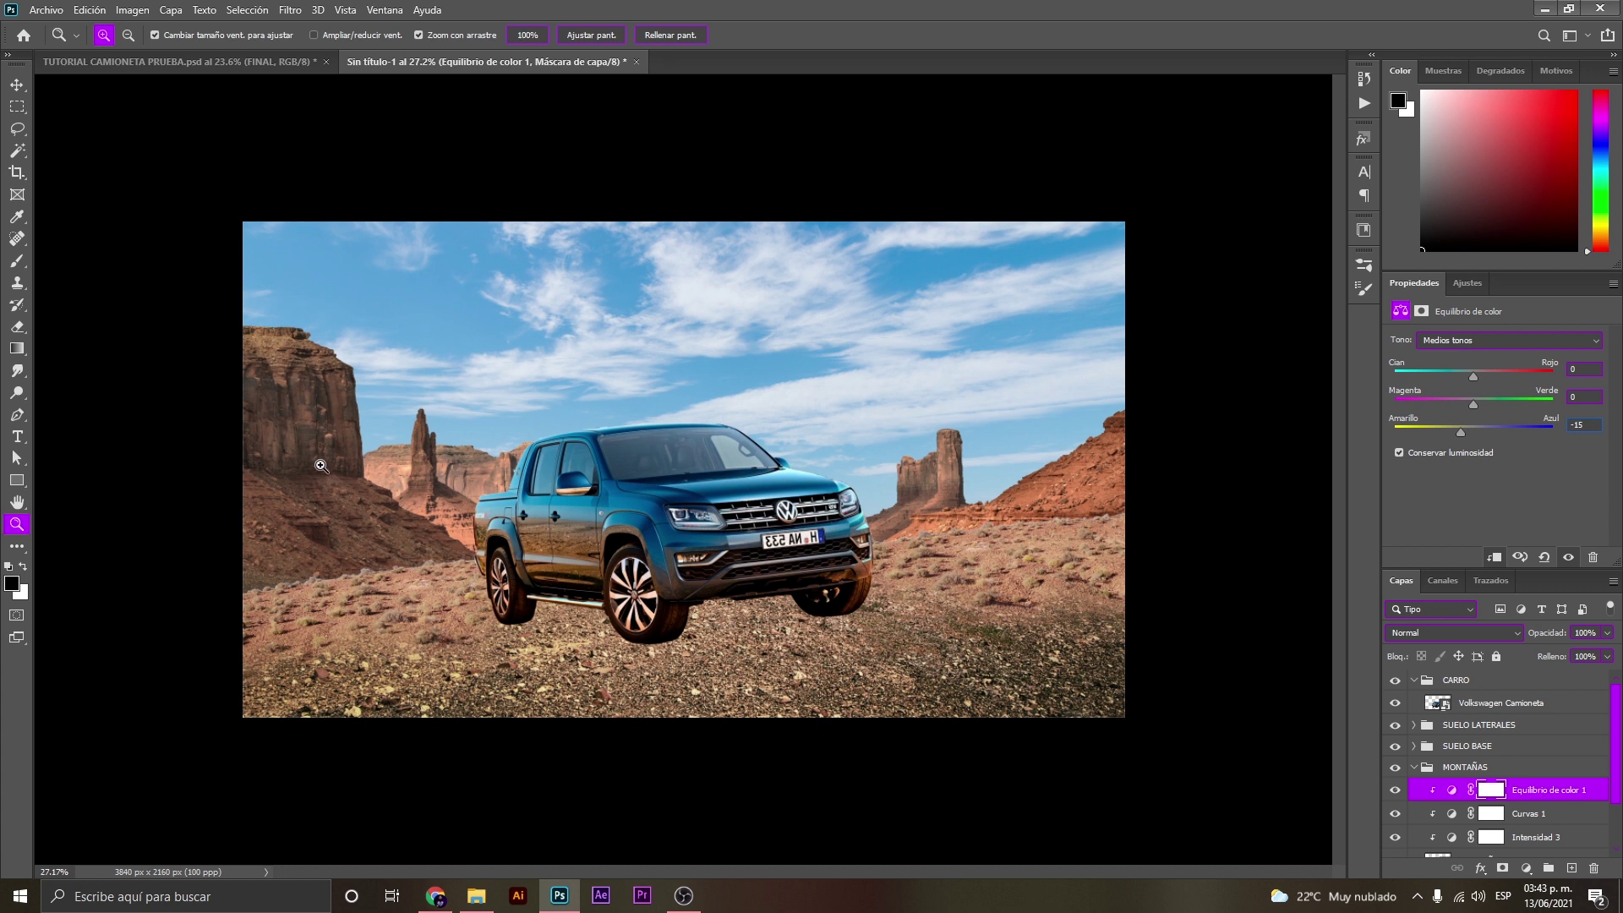
{"action": "left_click_drag", "start_coordinate": [303, 449], "coordinate": [346, 437]}
Toggle the Color Balance layer's visibility twice to compare before and after.
{"action": "left_click", "coordinate": [1395, 789]}
{"action": "left_click", "coordinate": [1395, 790]}
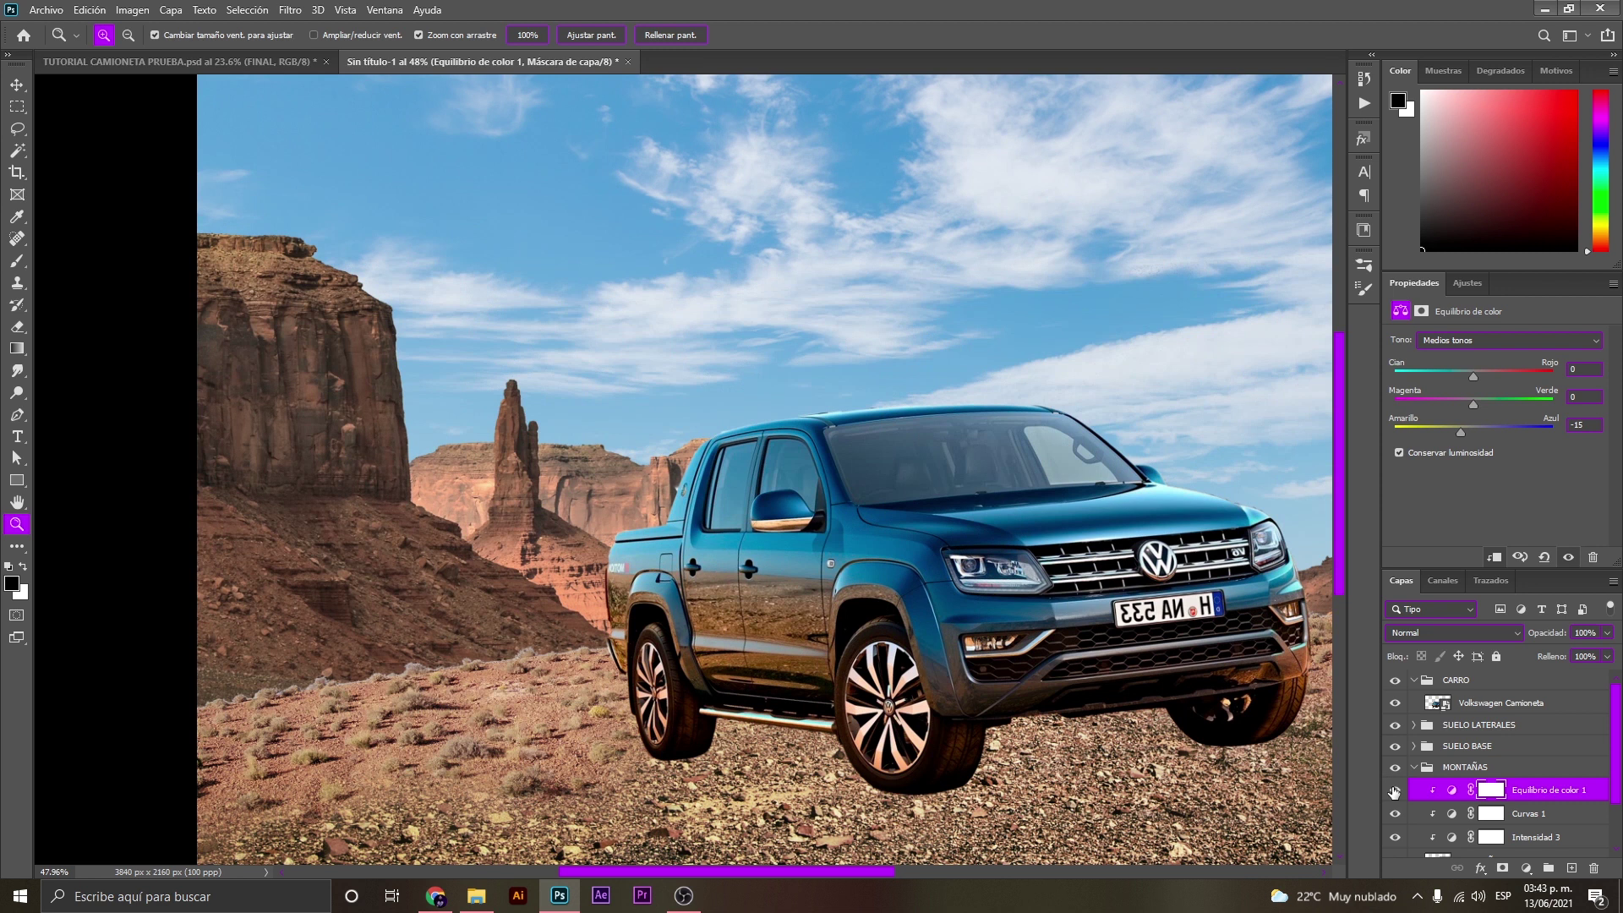
{"action": "left_click", "coordinate": [1395, 790]}
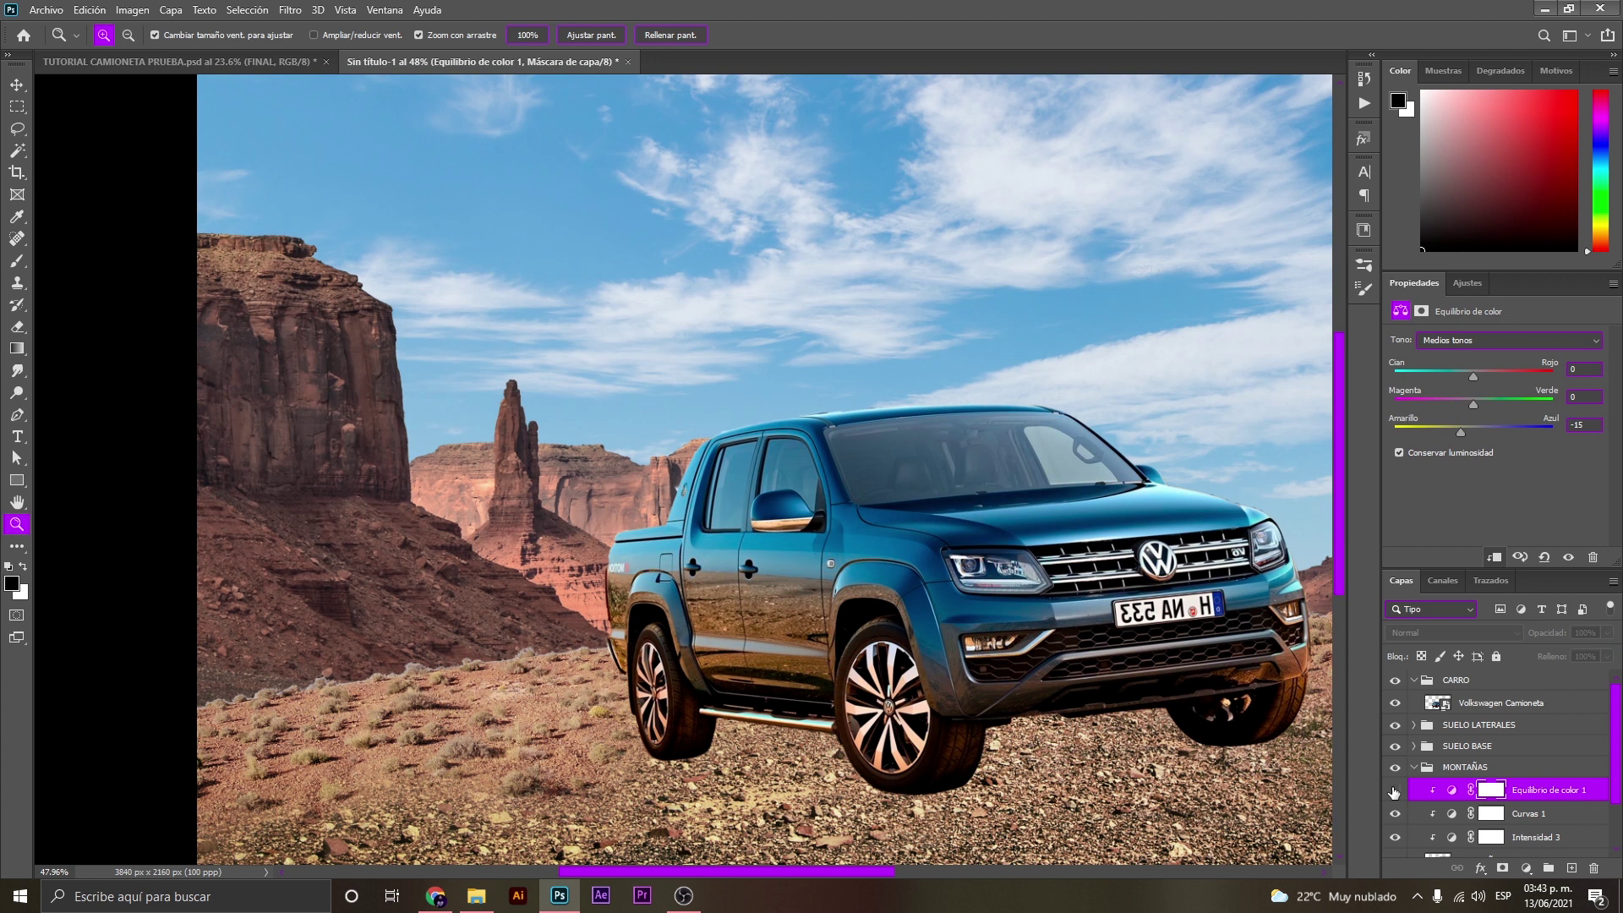
{"action": "left_click", "coordinate": [1395, 790]}
Zoom until the composition fills the view and select the CIELO sky layer.
{"action": "left_click", "coordinate": [922, 599], "text": "alt"}
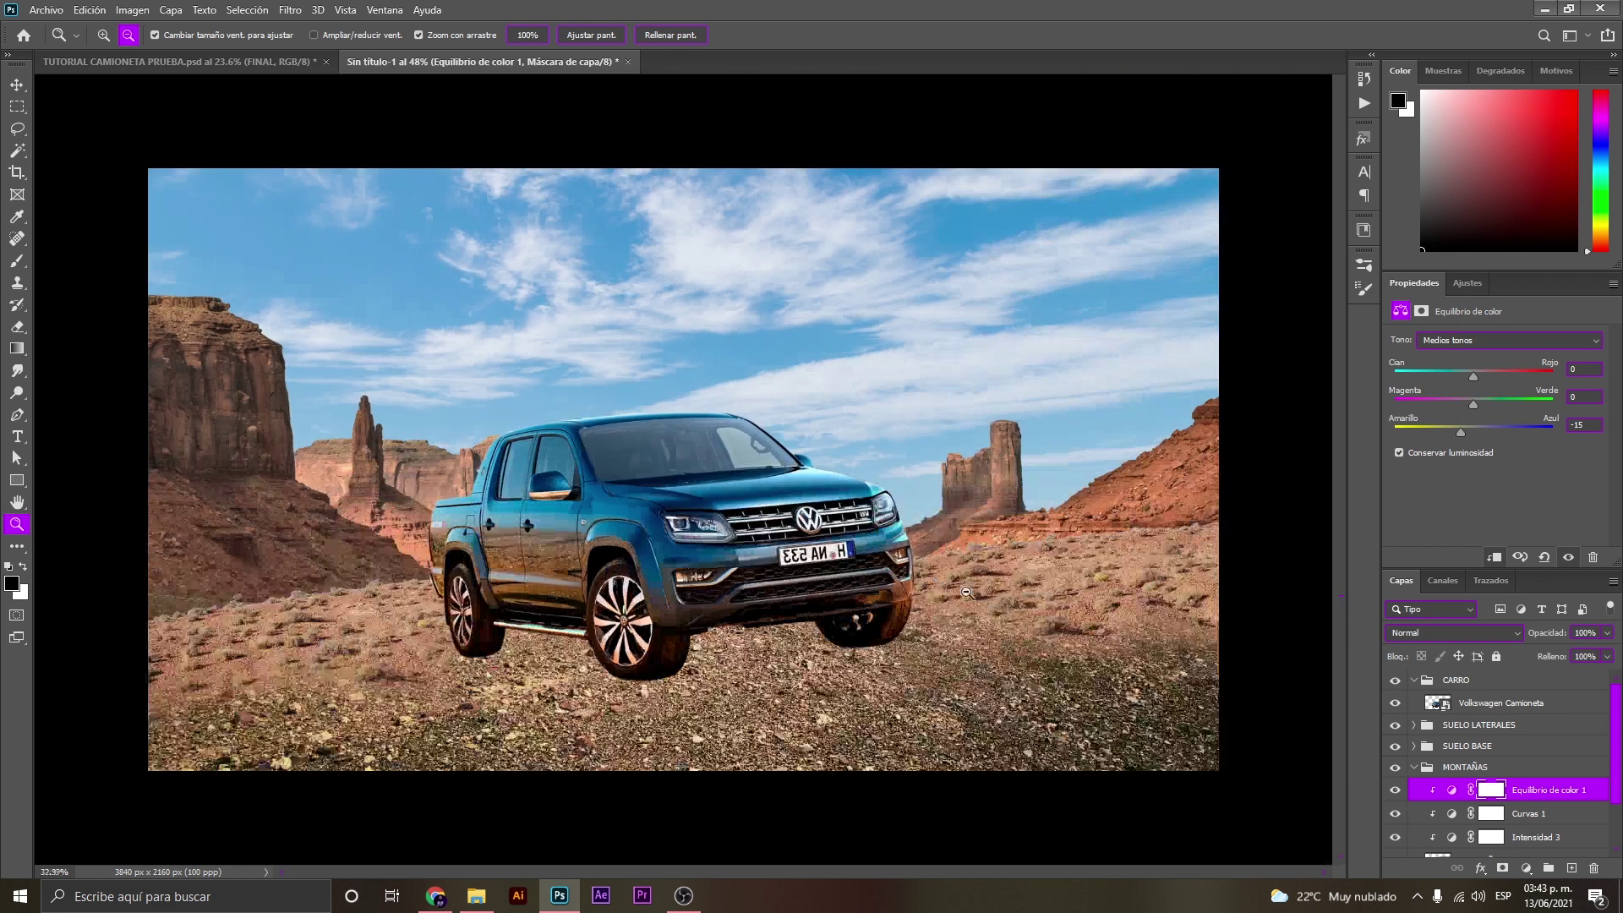
{"action": "key", "text": "alt"}
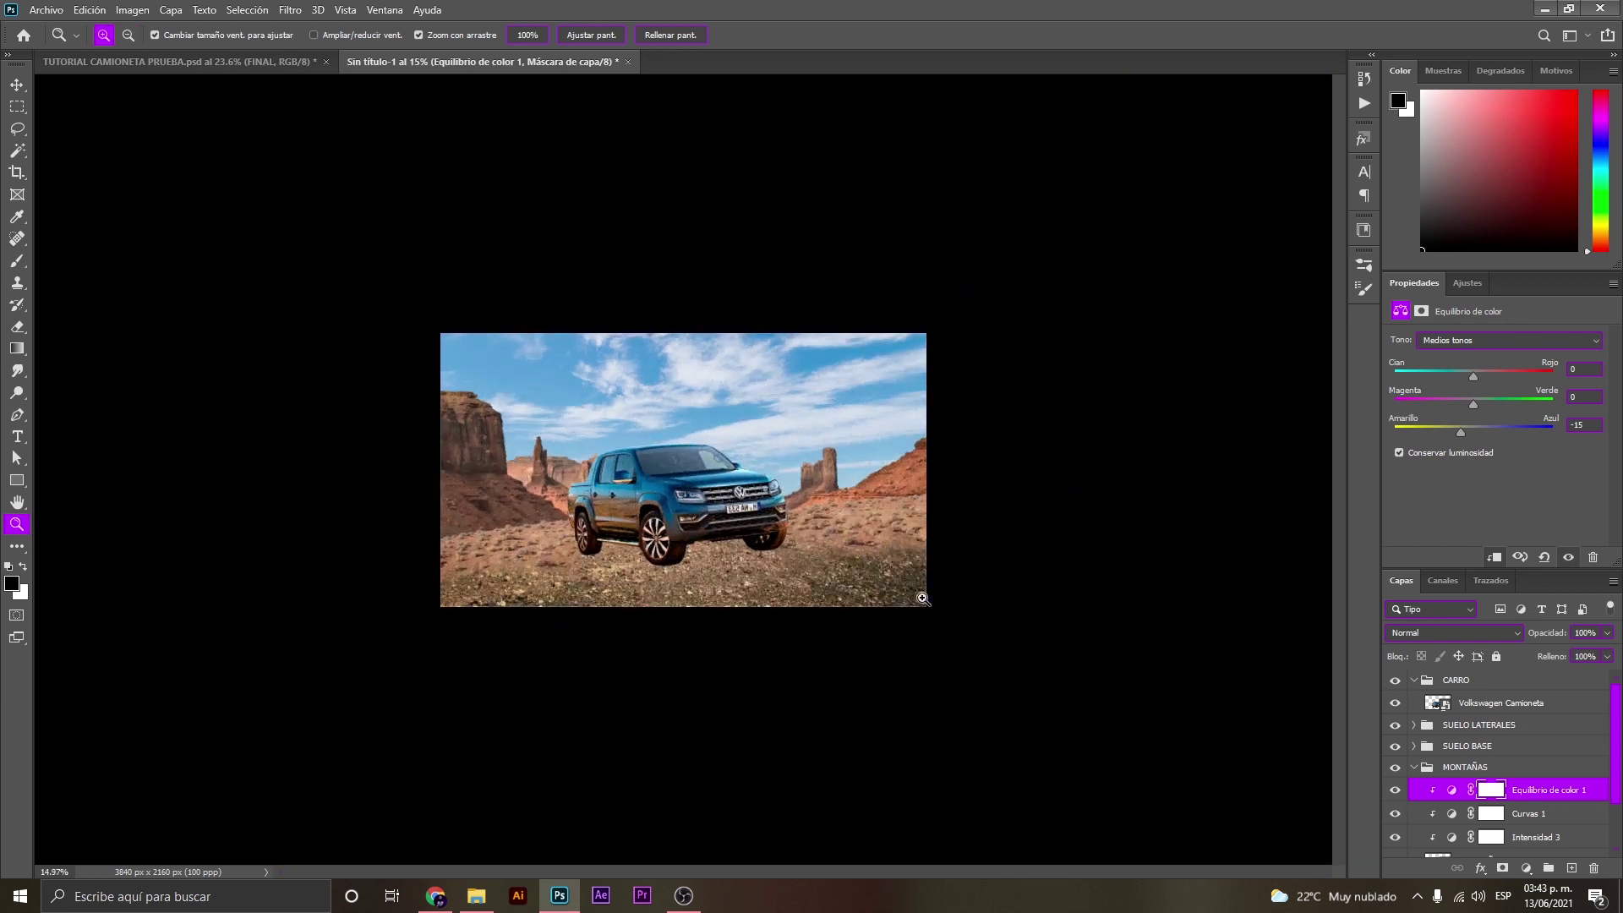
{"action": "left_click_drag", "start_coordinate": [922, 599], "coordinate": [980, 596]}
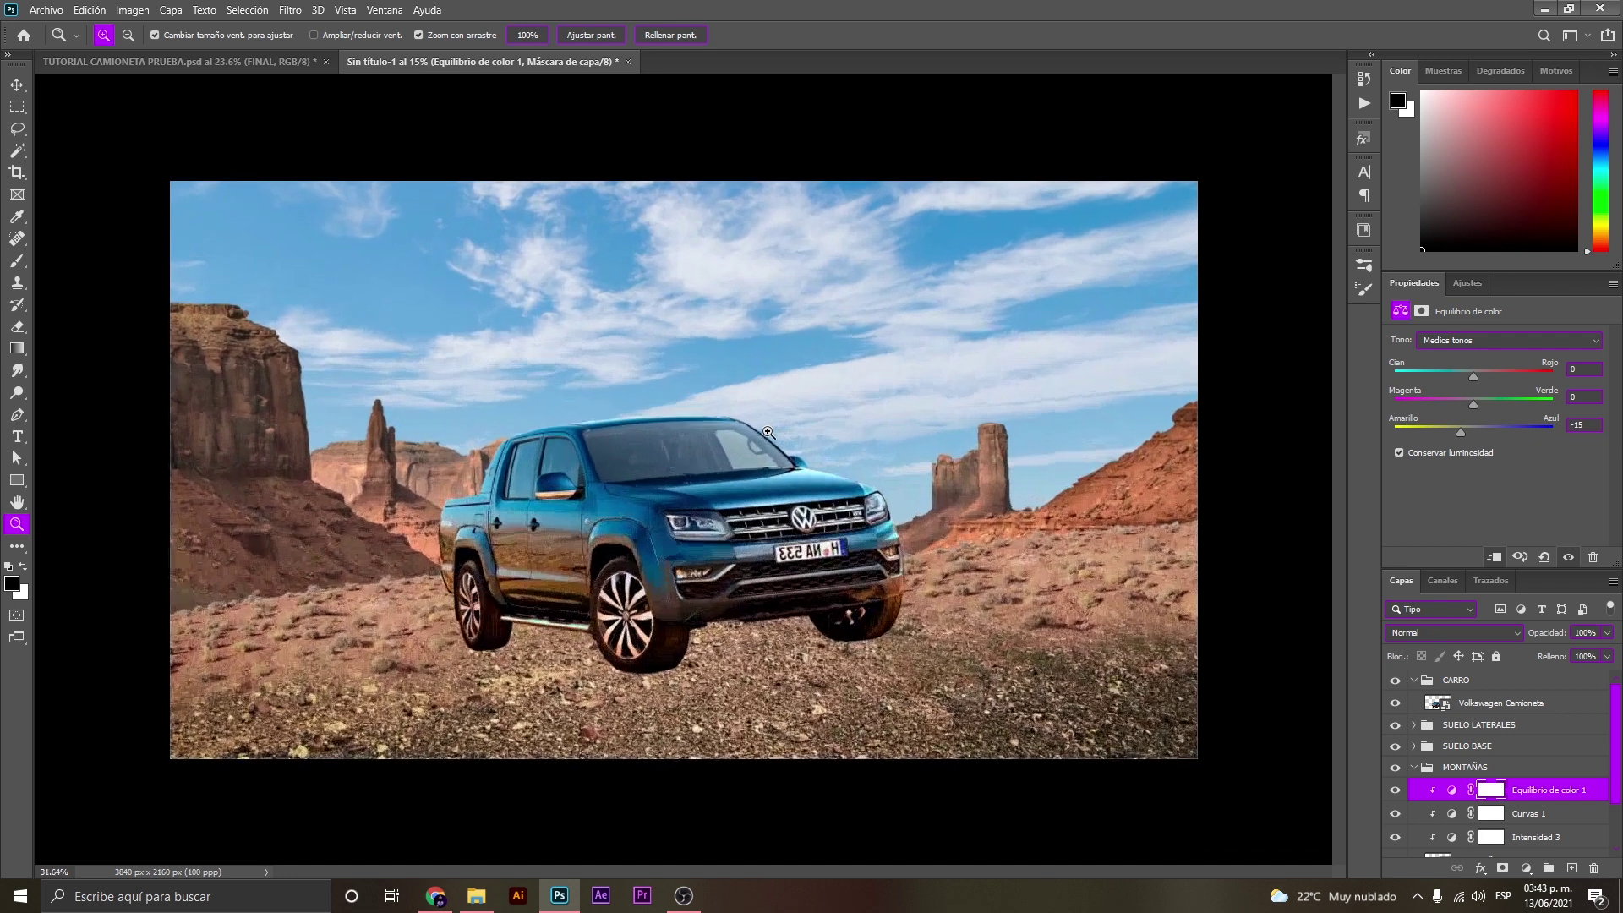
{"action": "key", "text": "v"}
{"action": "left_click", "coordinate": [679, 283]}
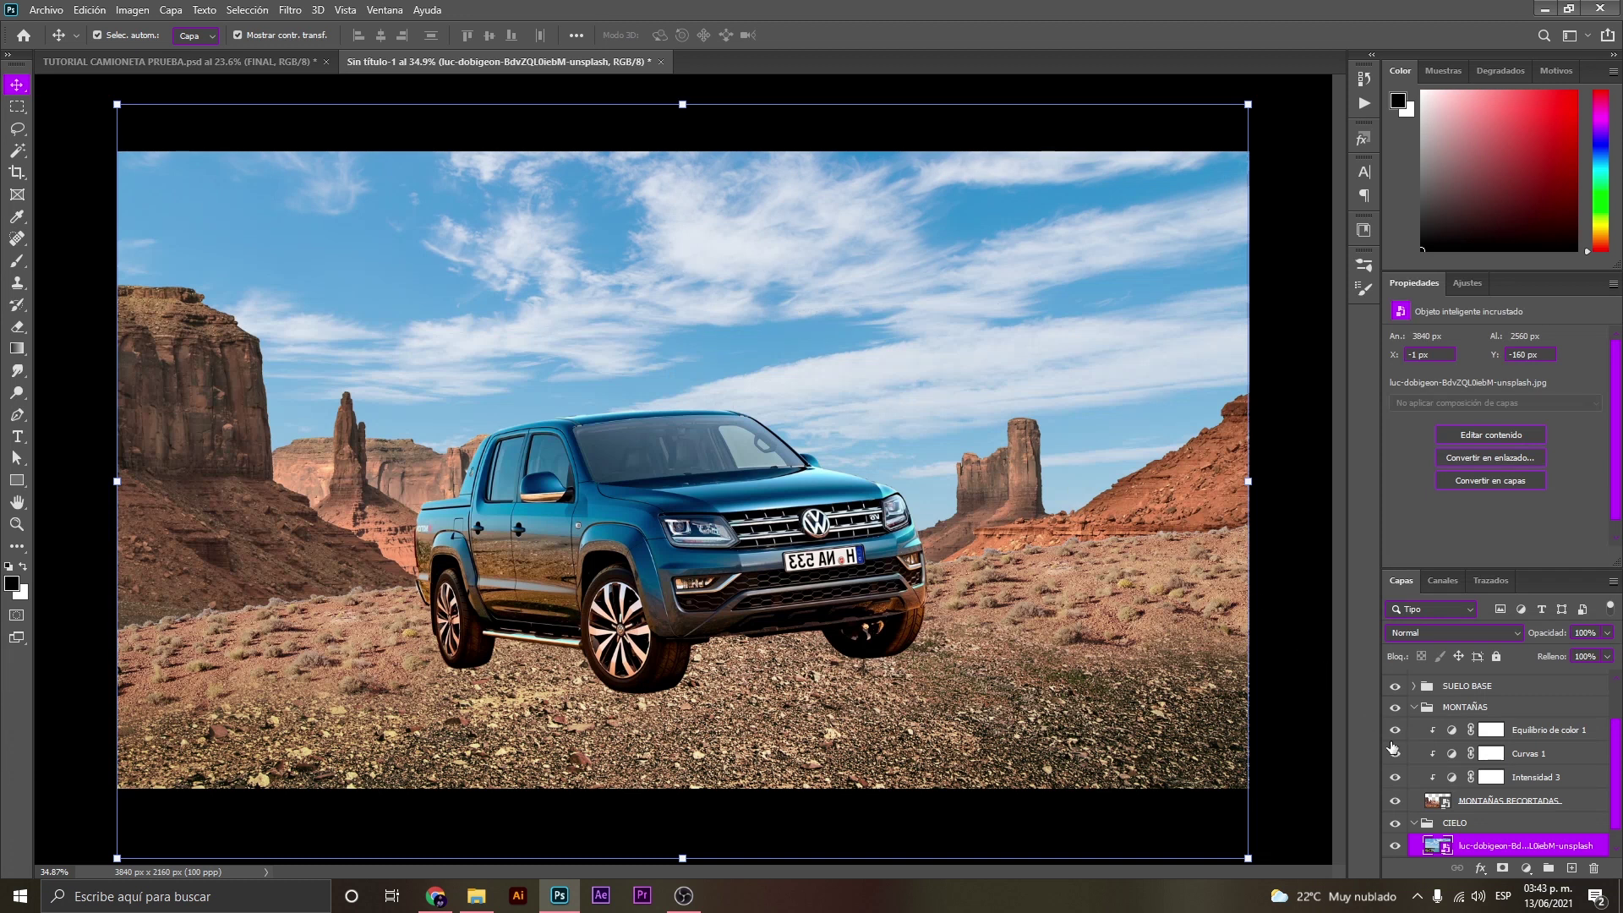
Add an Intensidad vibrance layer clipped to the sky photo, with vibrance at -50.
{"action": "scroll", "coordinate": [1498, 822], "scroll_direction": "down", "scroll_amount": 1}
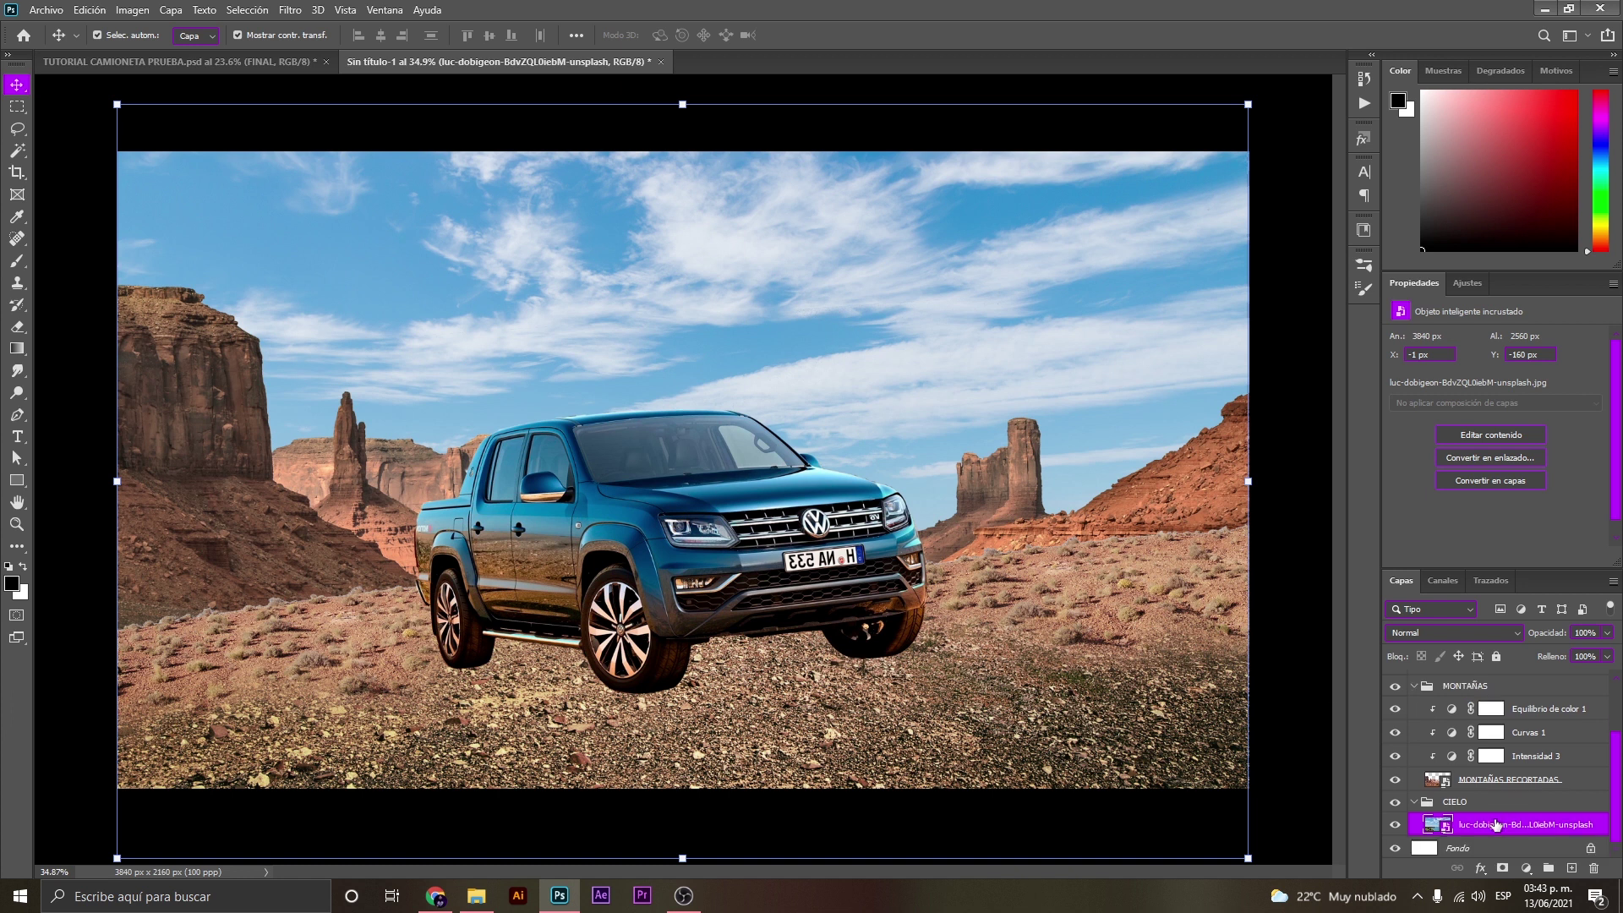
{"action": "left_click", "coordinate": [1533, 877]}
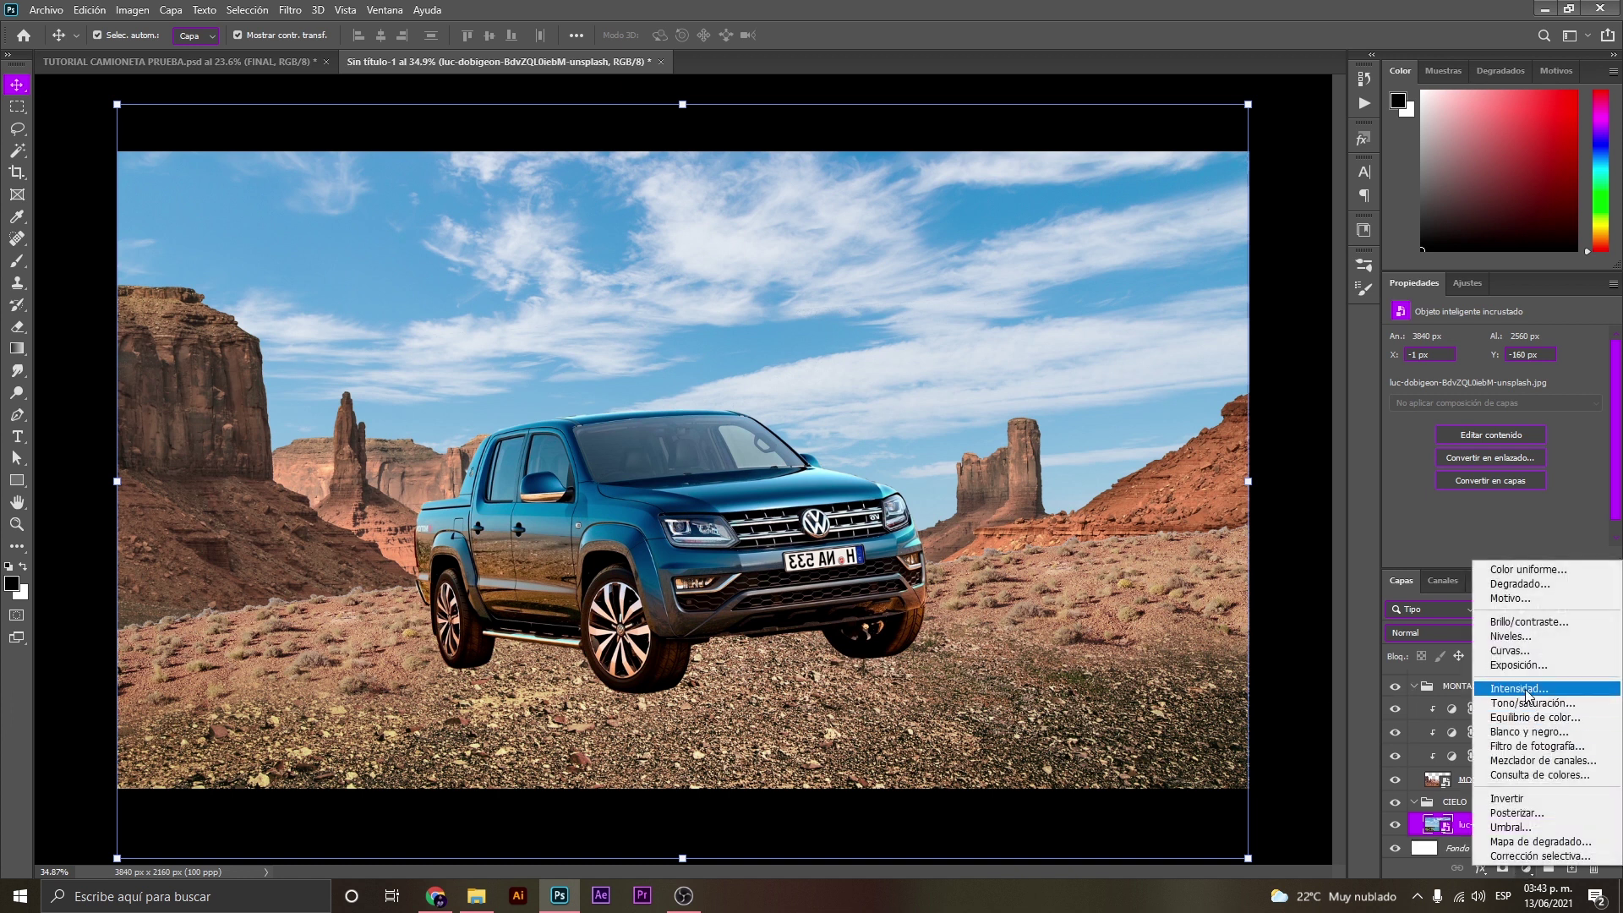
{"action": "left_click", "coordinate": [1530, 689]}
{"action": "left_click", "coordinate": [1457, 837], "text": "alt"}
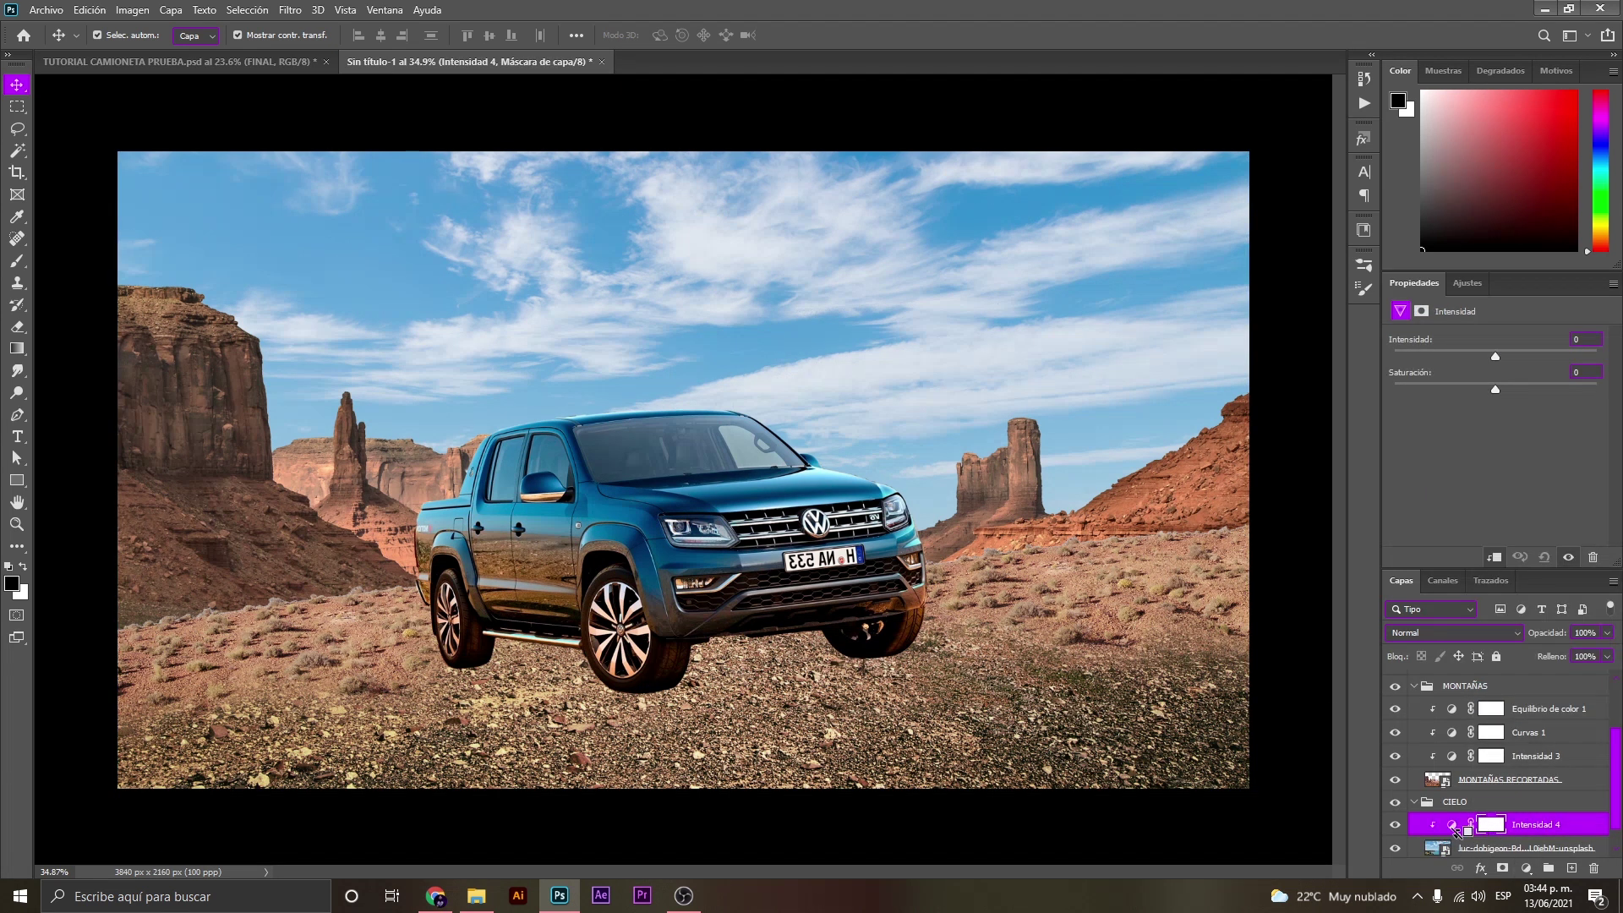
{"action": "left_click_drag", "start_coordinate": [1494, 353], "coordinate": [1450, 350]}
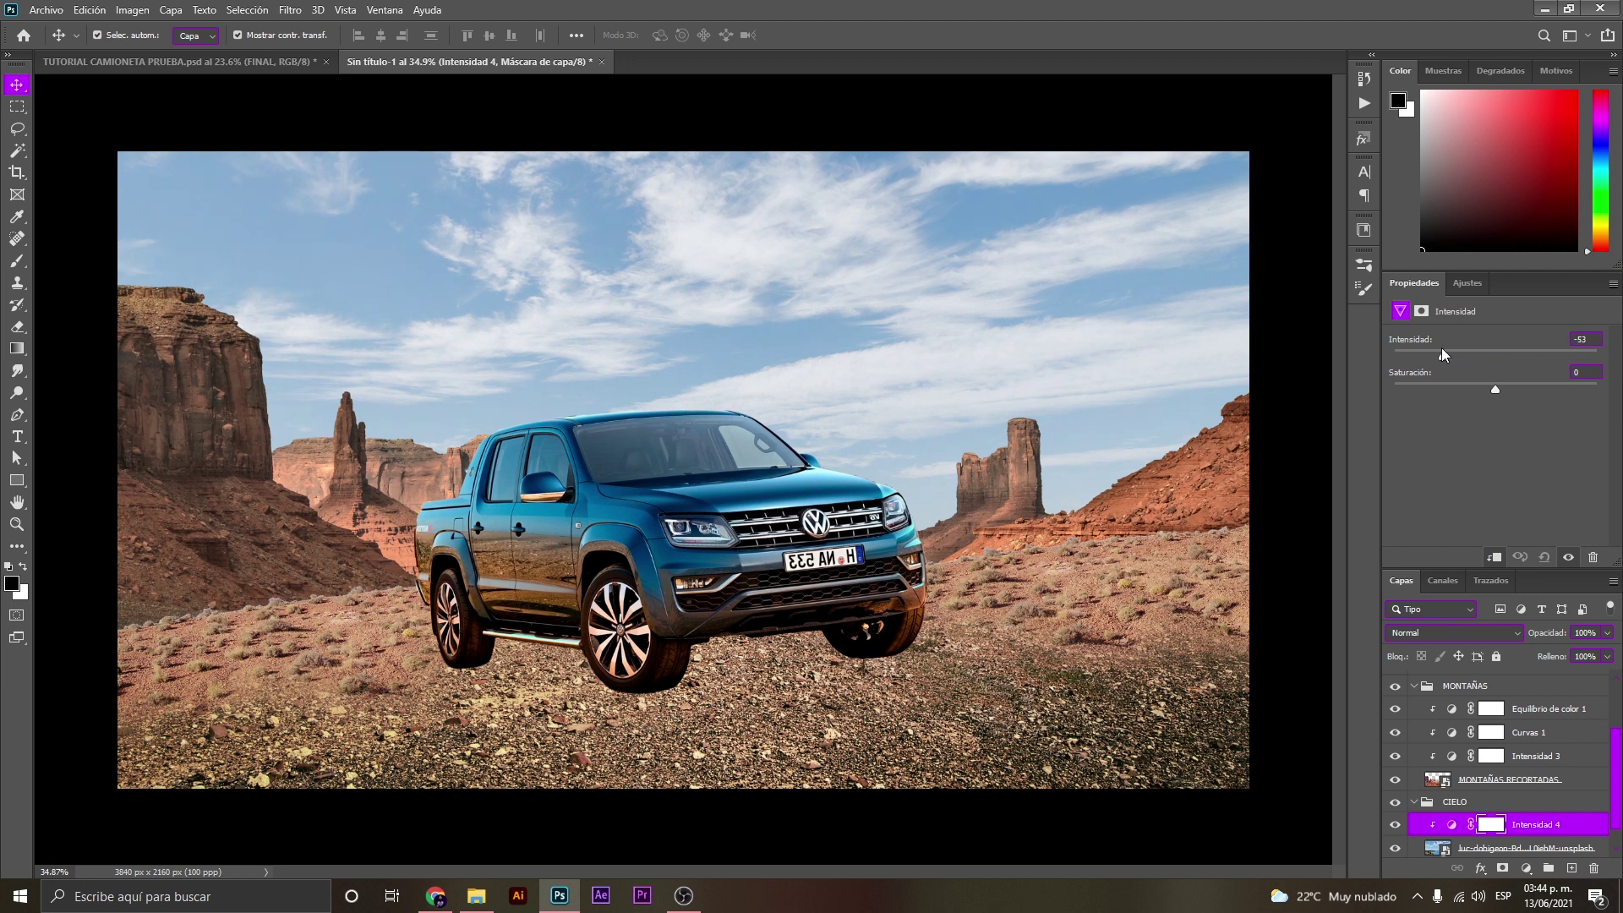
Zoom out to fit the composite and toggle the sky vibrance layer to compare.
{"action": "key", "text": "z"}
{"action": "left_click_drag", "start_coordinate": [892, 397], "coordinate": [795, 463]}
{"action": "left_click", "coordinate": [1396, 825]}
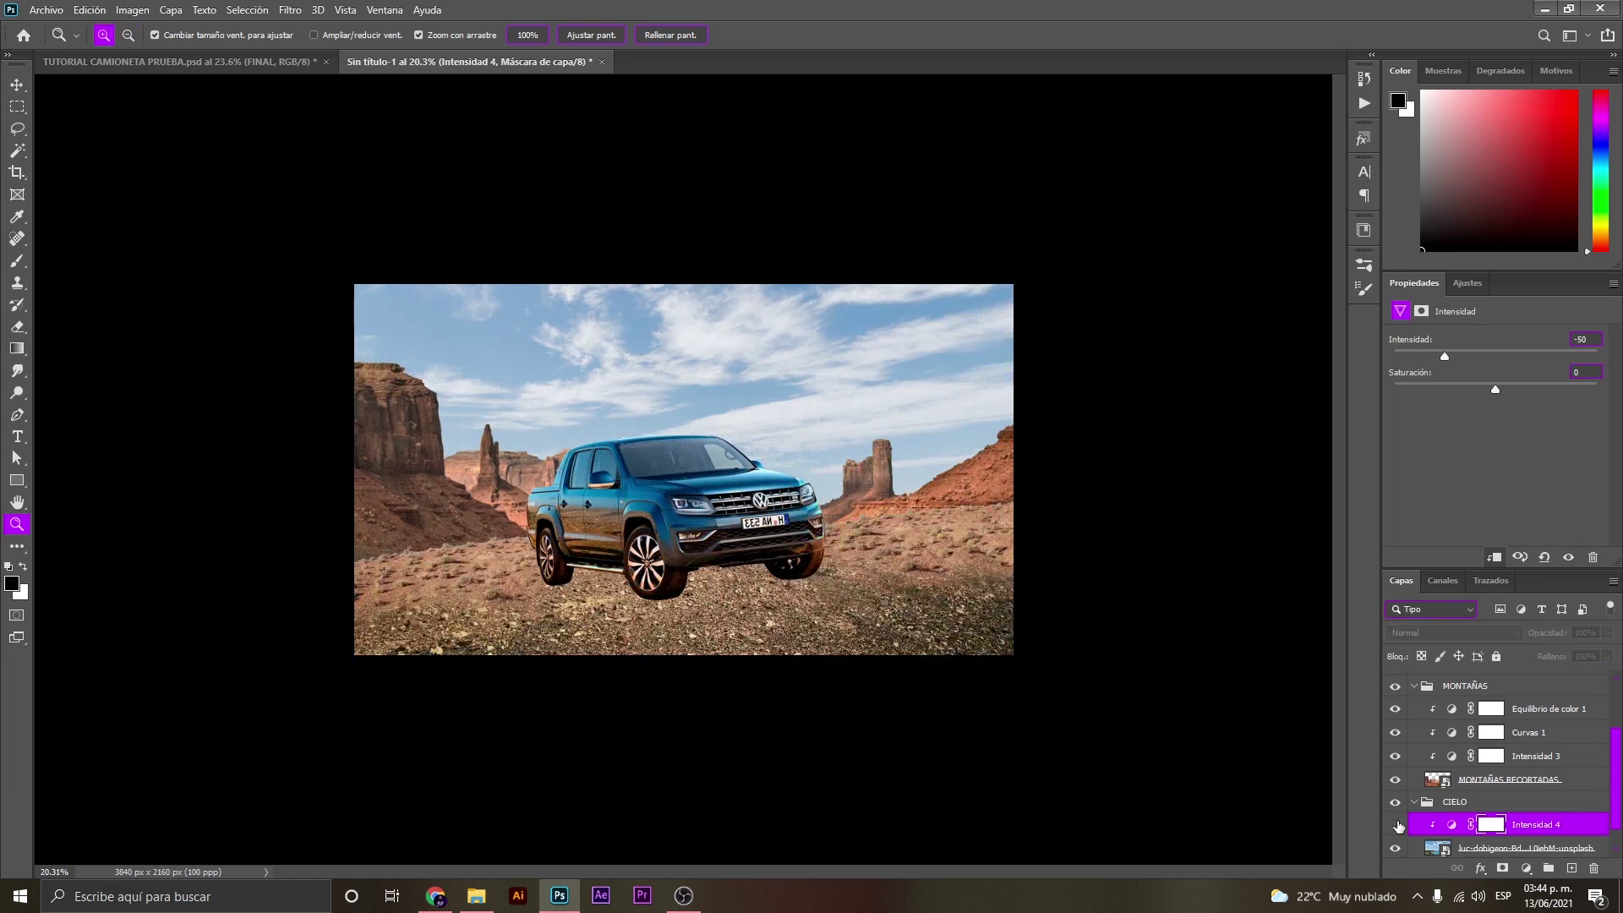
{"action": "left_click", "coordinate": [1396, 825]}
{"action": "mouse_move", "coordinate": [718, 403]}
{"action": "left_mouse_down"}
{"action": "mouse_move", "coordinate": [706, 503]}
{"action": "mouse_move", "coordinate": [715, 492]}
{"action": "left_mouse_up"}
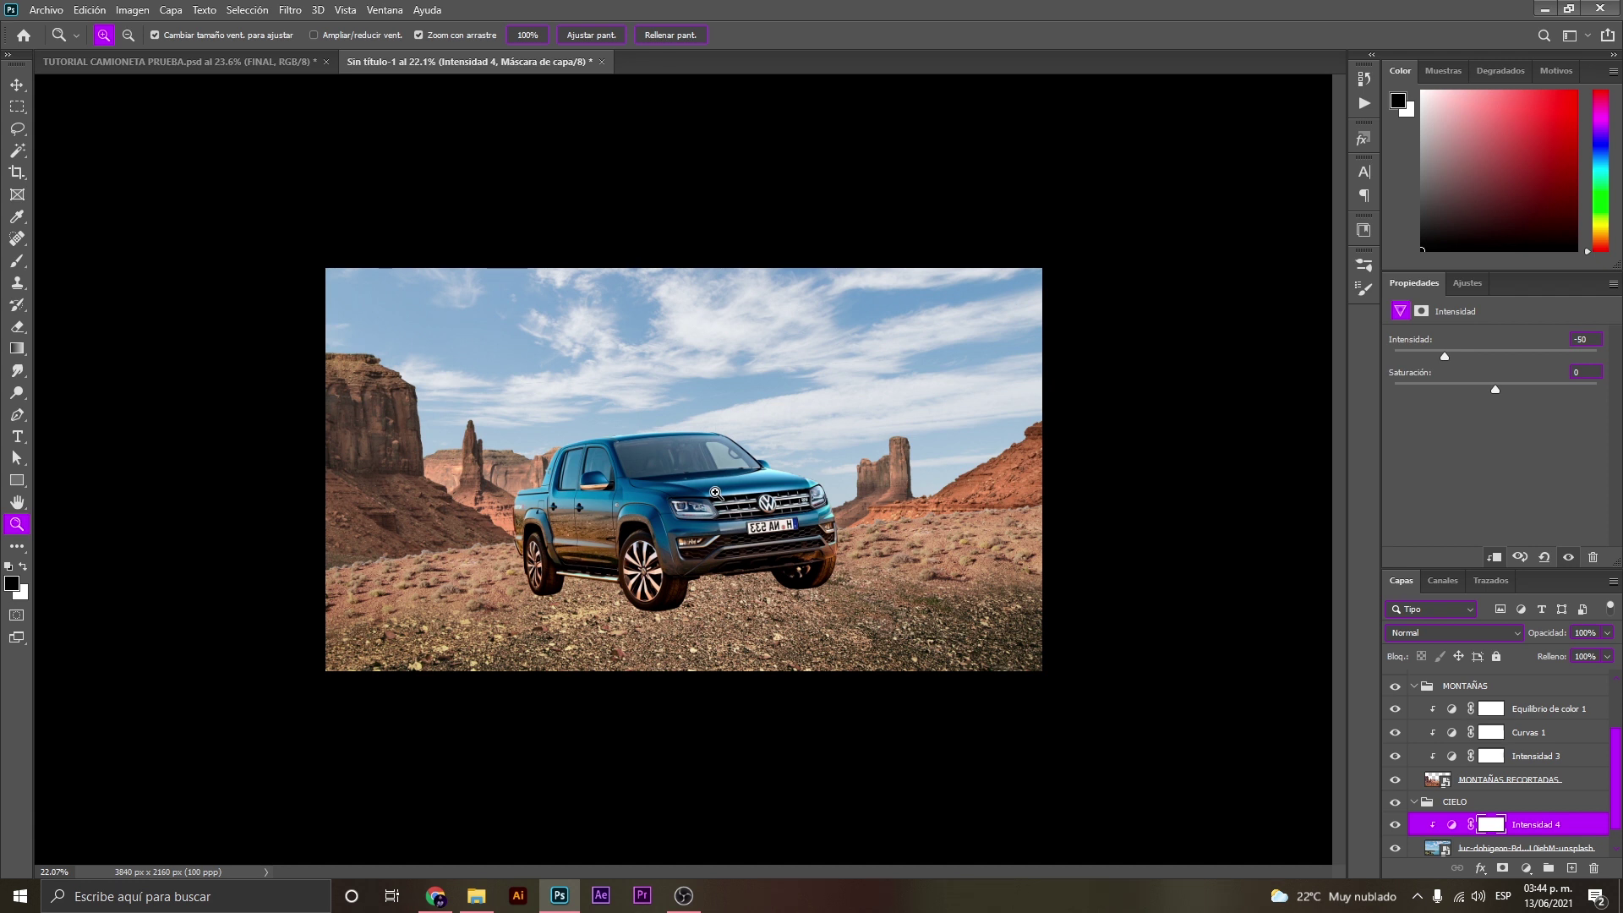
Group the selected truck layer into a new CARRO group.
{"action": "left_click", "coordinate": [715, 492]}
{"action": "key", "text": "v"}
{"action": "left_click", "coordinate": [653, 483]}
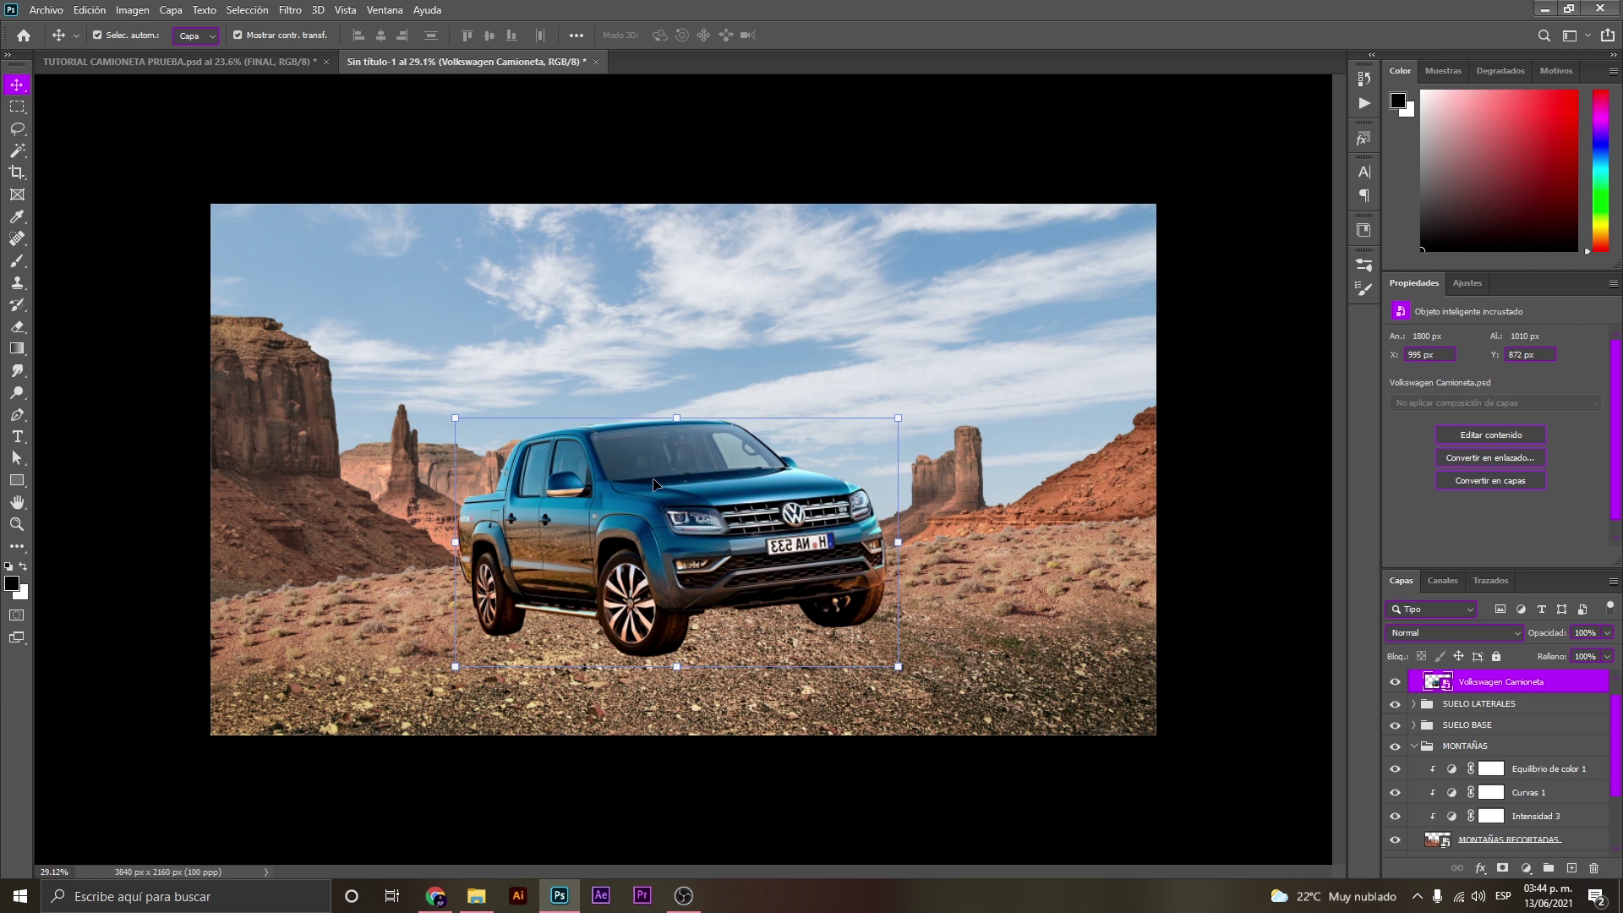
{"action": "key", "text": "ctrl+g"}
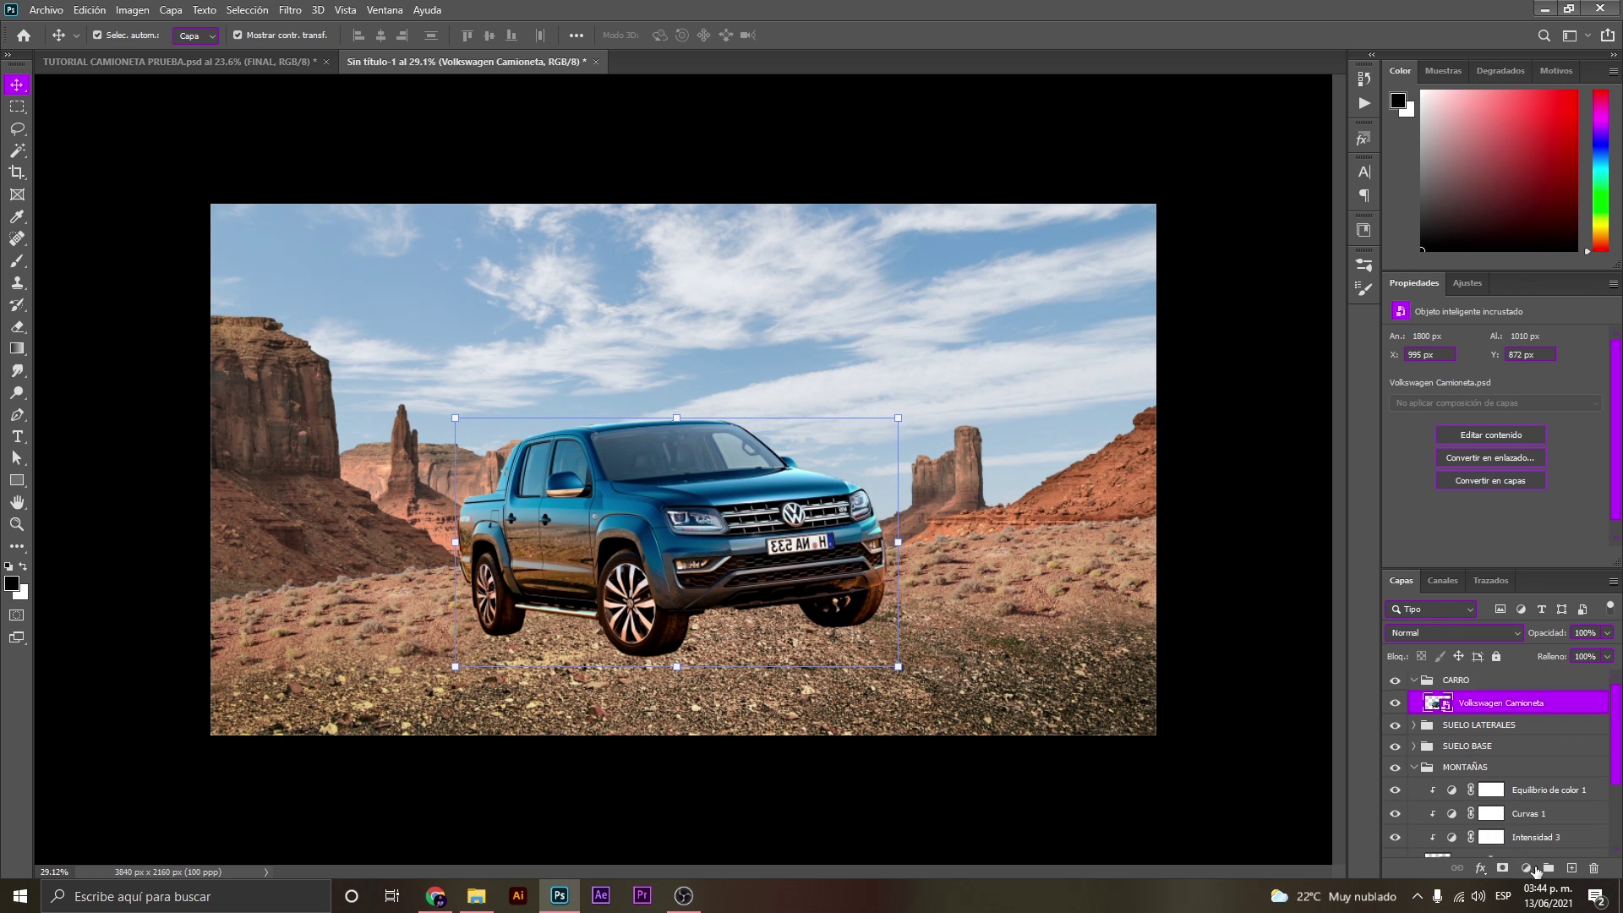
Add a Vibrance adjustment clipped to the truck and set it to about -44.
{"action": "left_click", "coordinate": [1527, 869]}
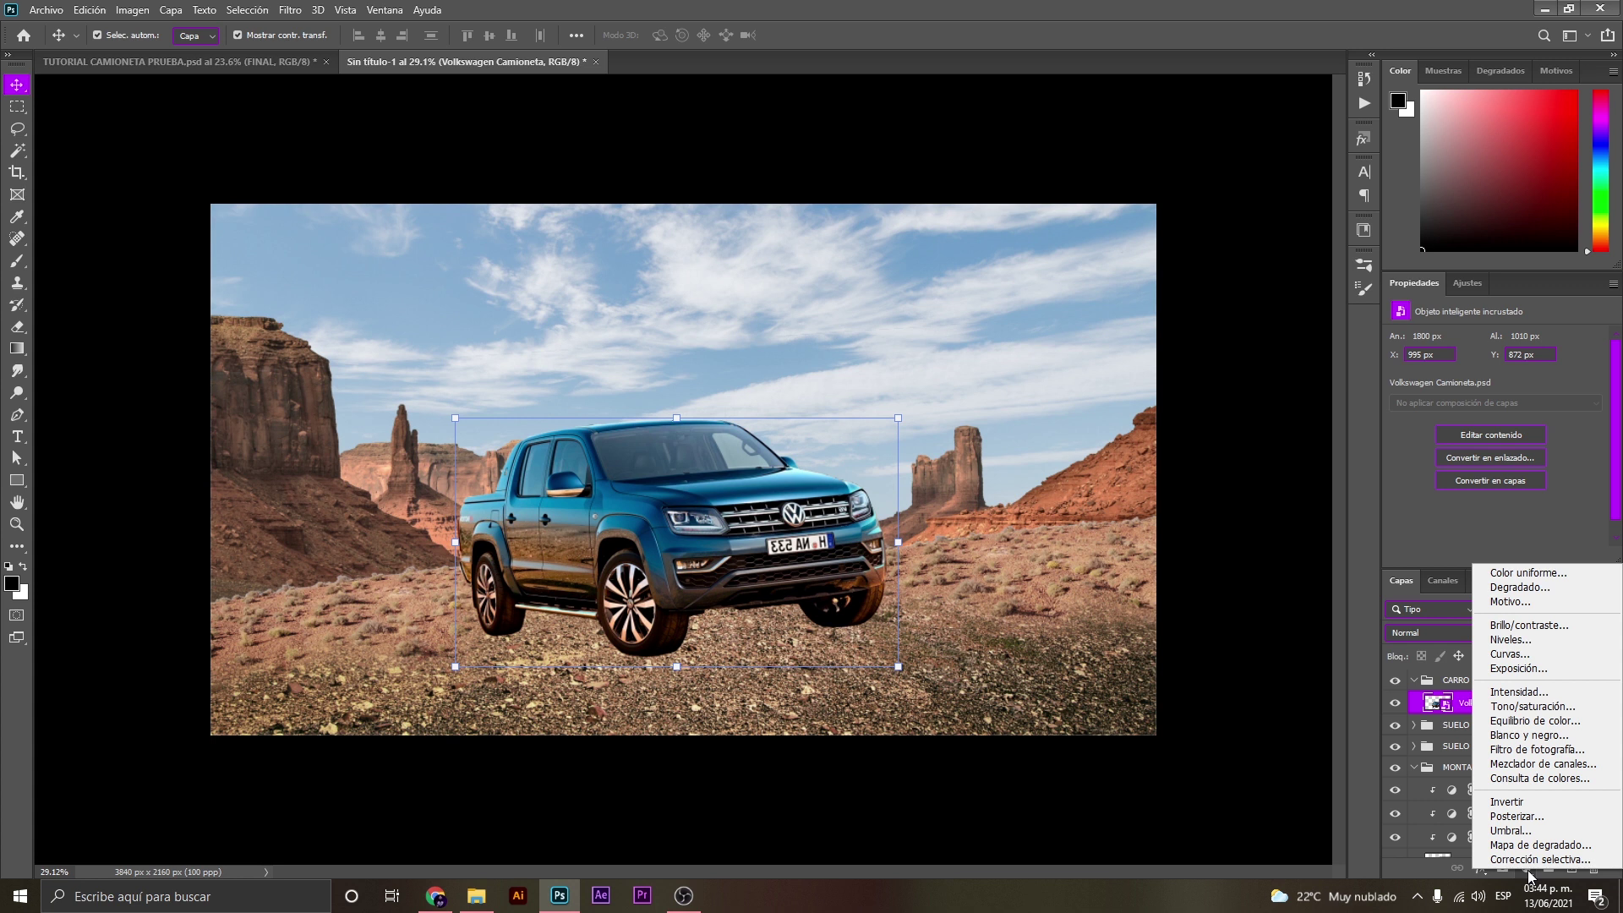
{"action": "left_click", "coordinate": [1519, 692]}
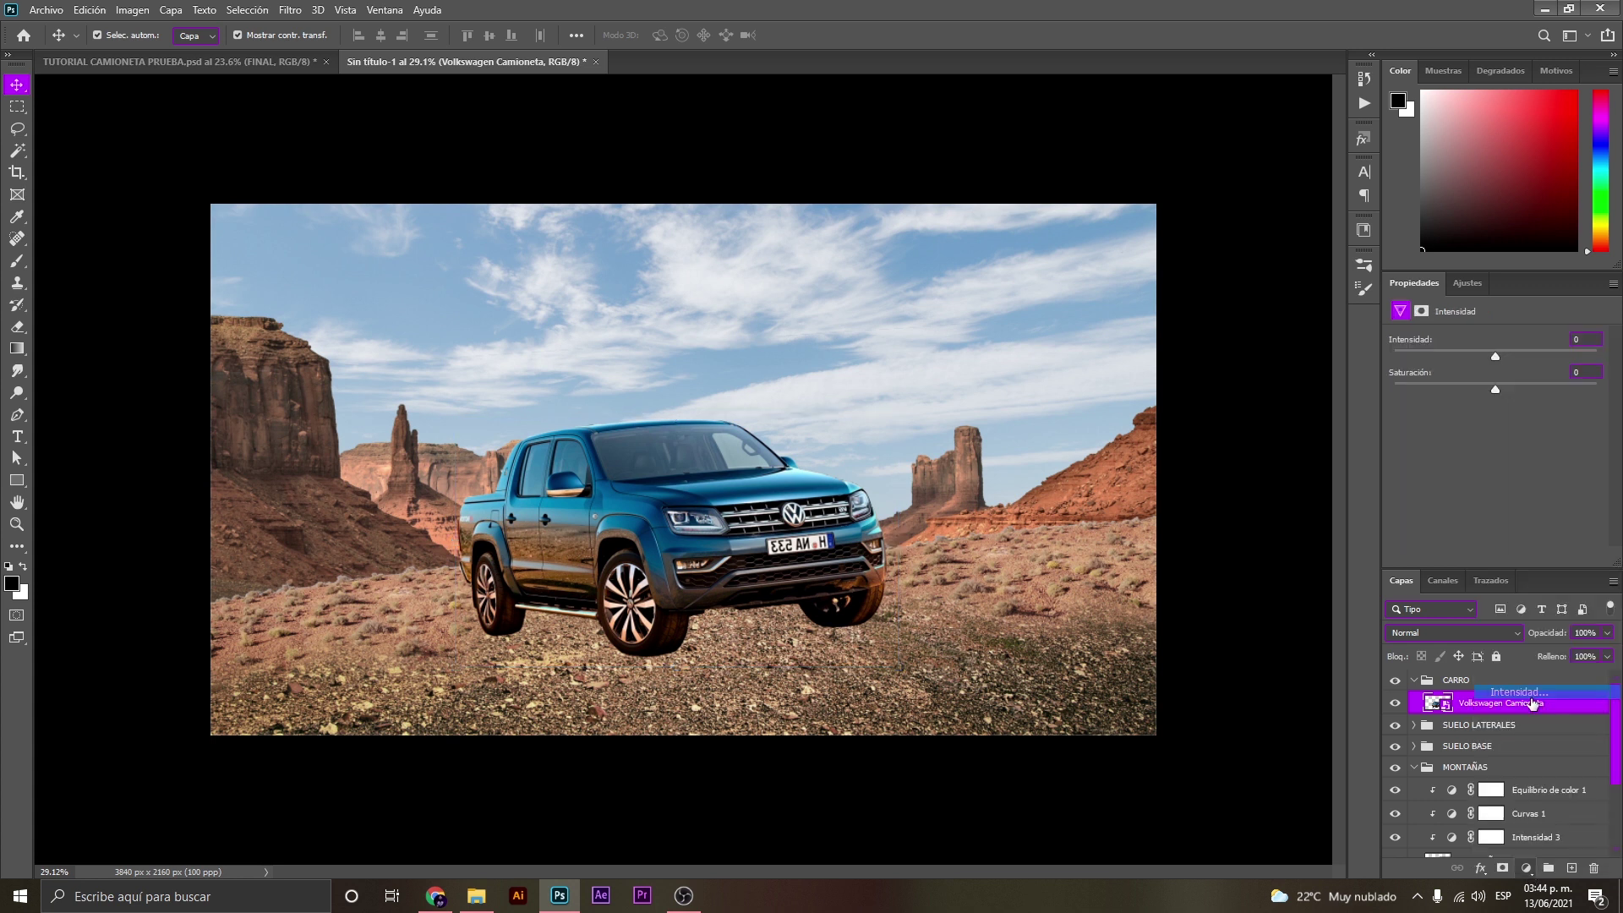
{"action": "left_click", "coordinate": [1457, 716], "text": "alt"}
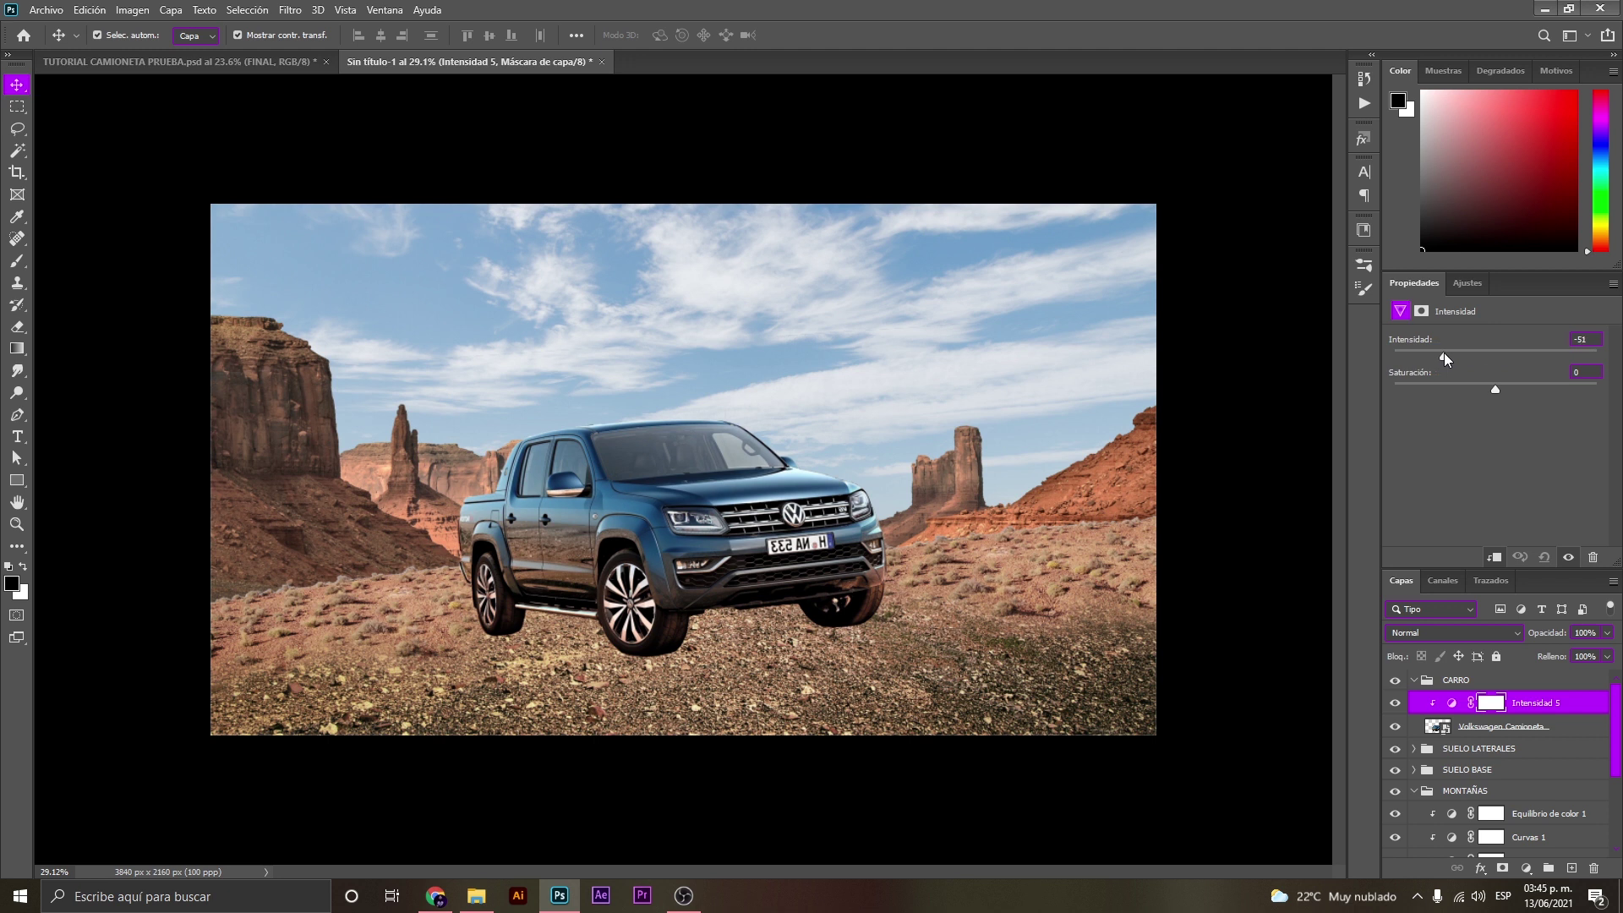
{"action": "left_click", "coordinate": [1592, 339]}
{"action": "left_click", "coordinate": [1395, 704]}
{"action": "left_click_drag", "start_coordinate": [1446, 355], "coordinate": [1451, 355]}
{"action": "left_click", "coordinate": [1195, 529]}
{"action": "key", "text": "z"}
{"action": "scroll", "coordinate": [737, 508], "scroll_direction": "down", "scroll_amount": 2}
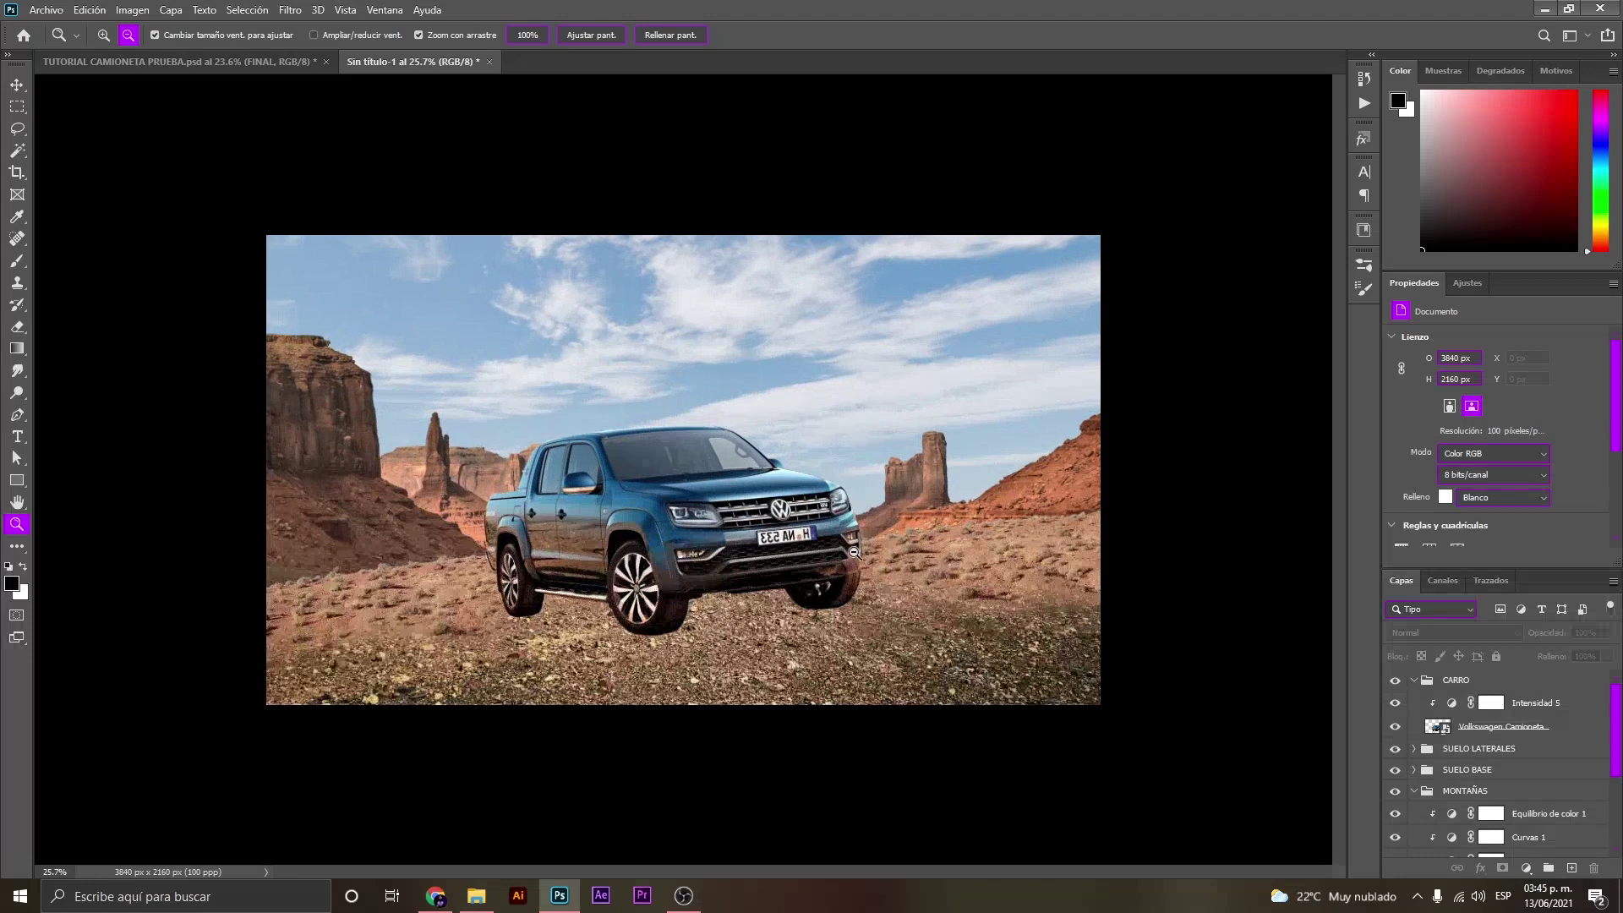
{"action": "left_click", "coordinate": [1454, 702]}
Add a Curves adjustment clipped to the truck, pulling a midtone point down to darken it slightly.
{"action": "left_click", "coordinate": [1526, 869]}
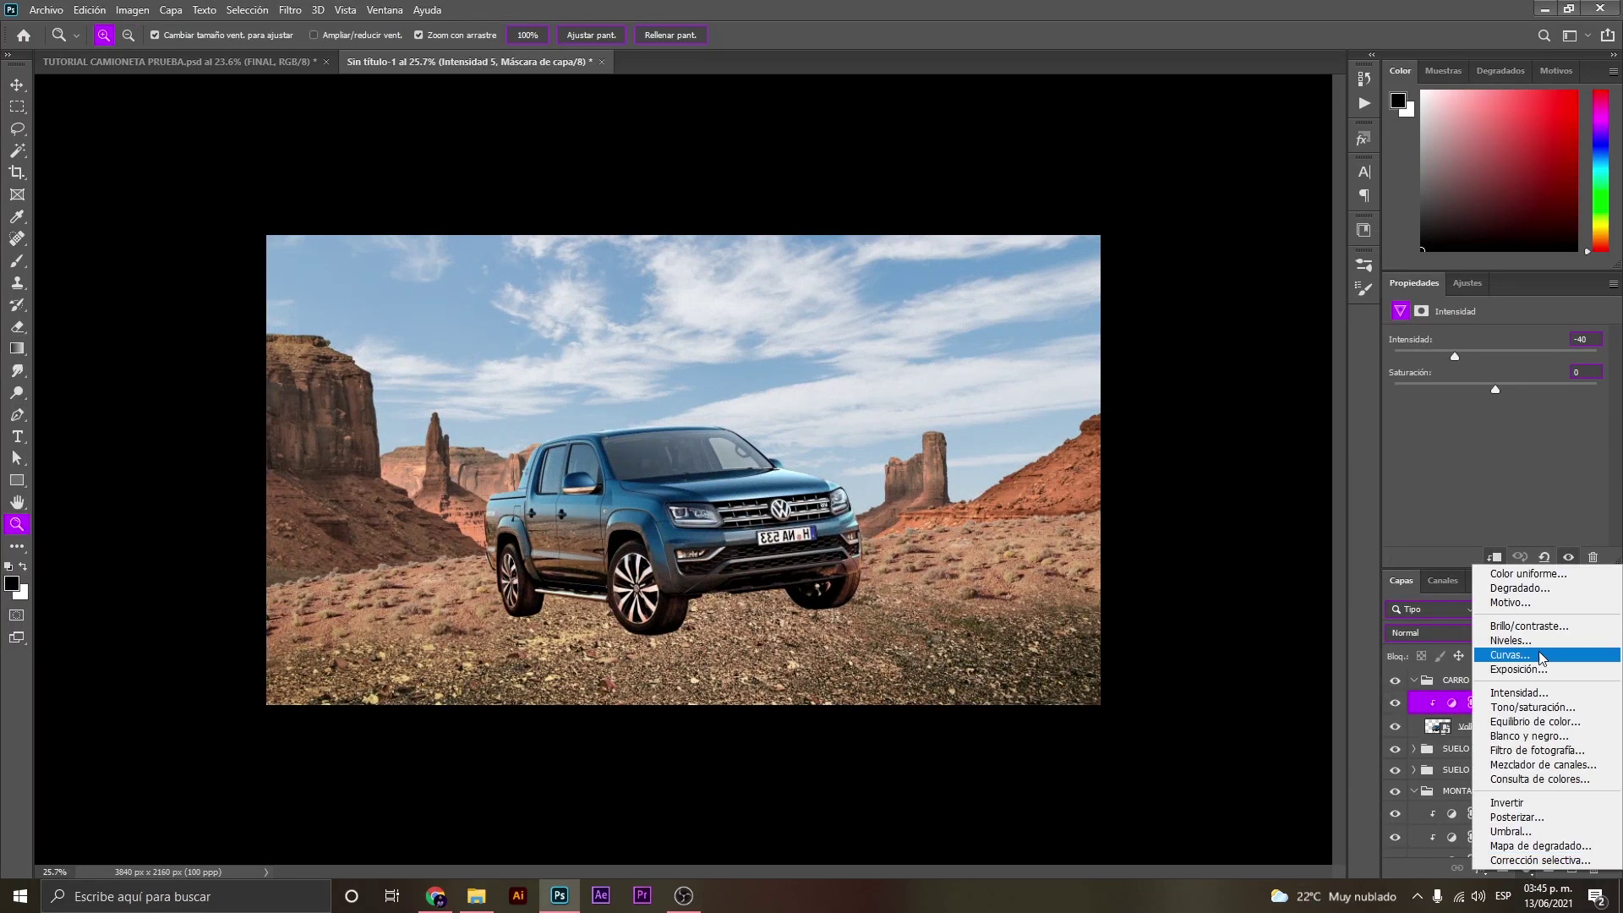
{"action": "left_click", "coordinate": [1513, 655]}
{"action": "scroll", "coordinate": [1454, 706], "scroll_direction": "up", "scroll_amount": 2}
{"action": "left_click", "coordinate": [1453, 713], "text": "alt"}
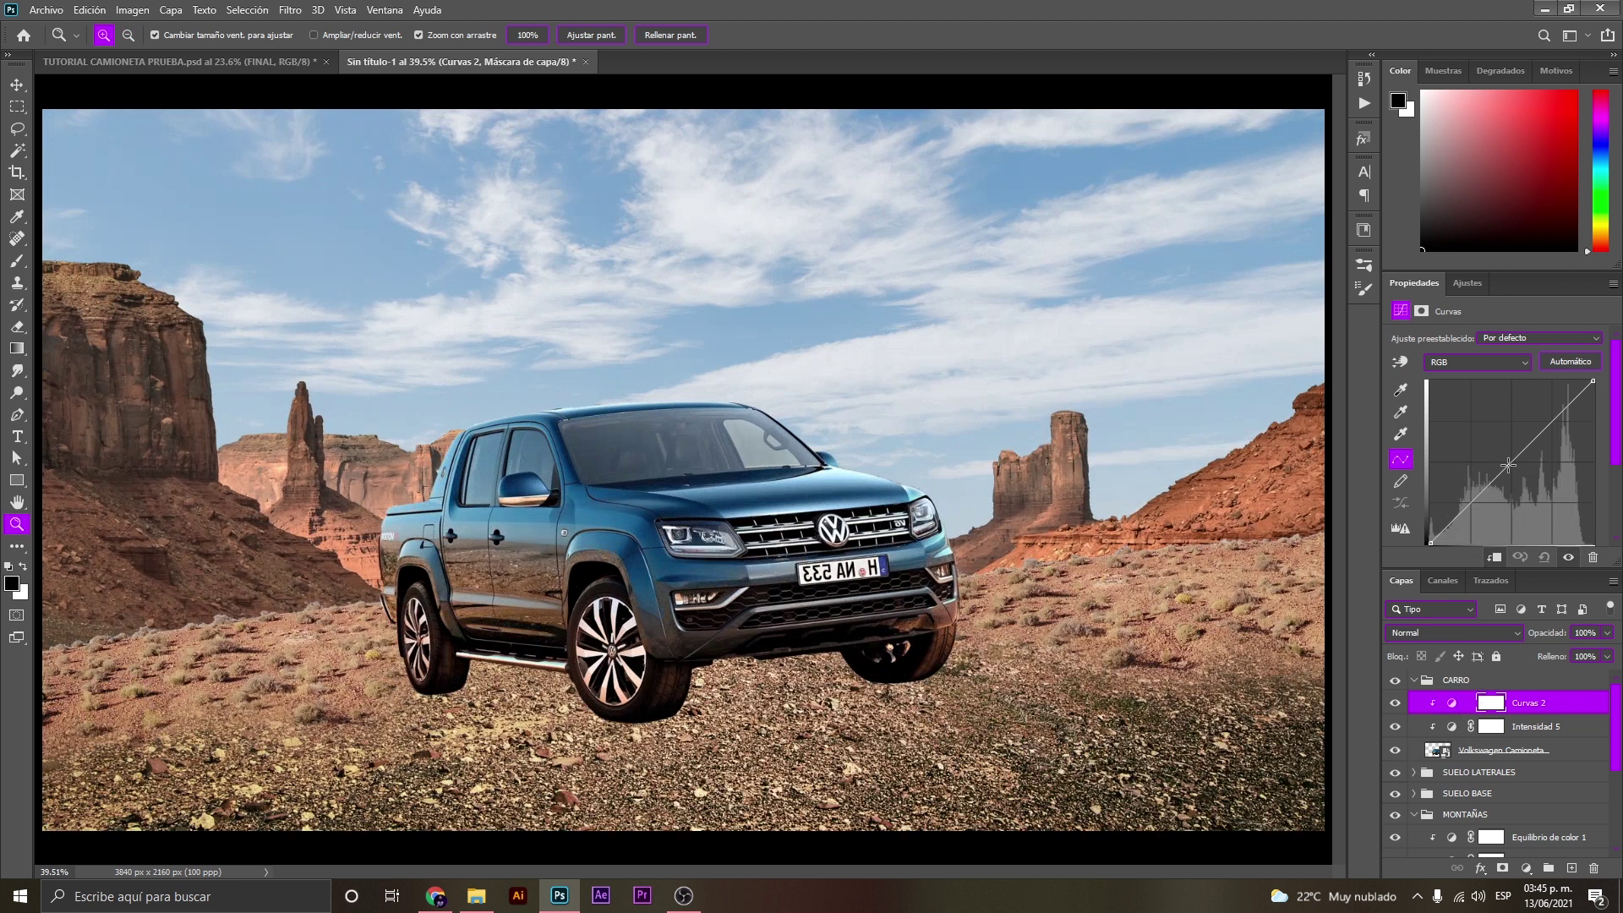
{"action": "left_click_drag", "start_coordinate": [1510, 465], "coordinate": [1512, 474]}
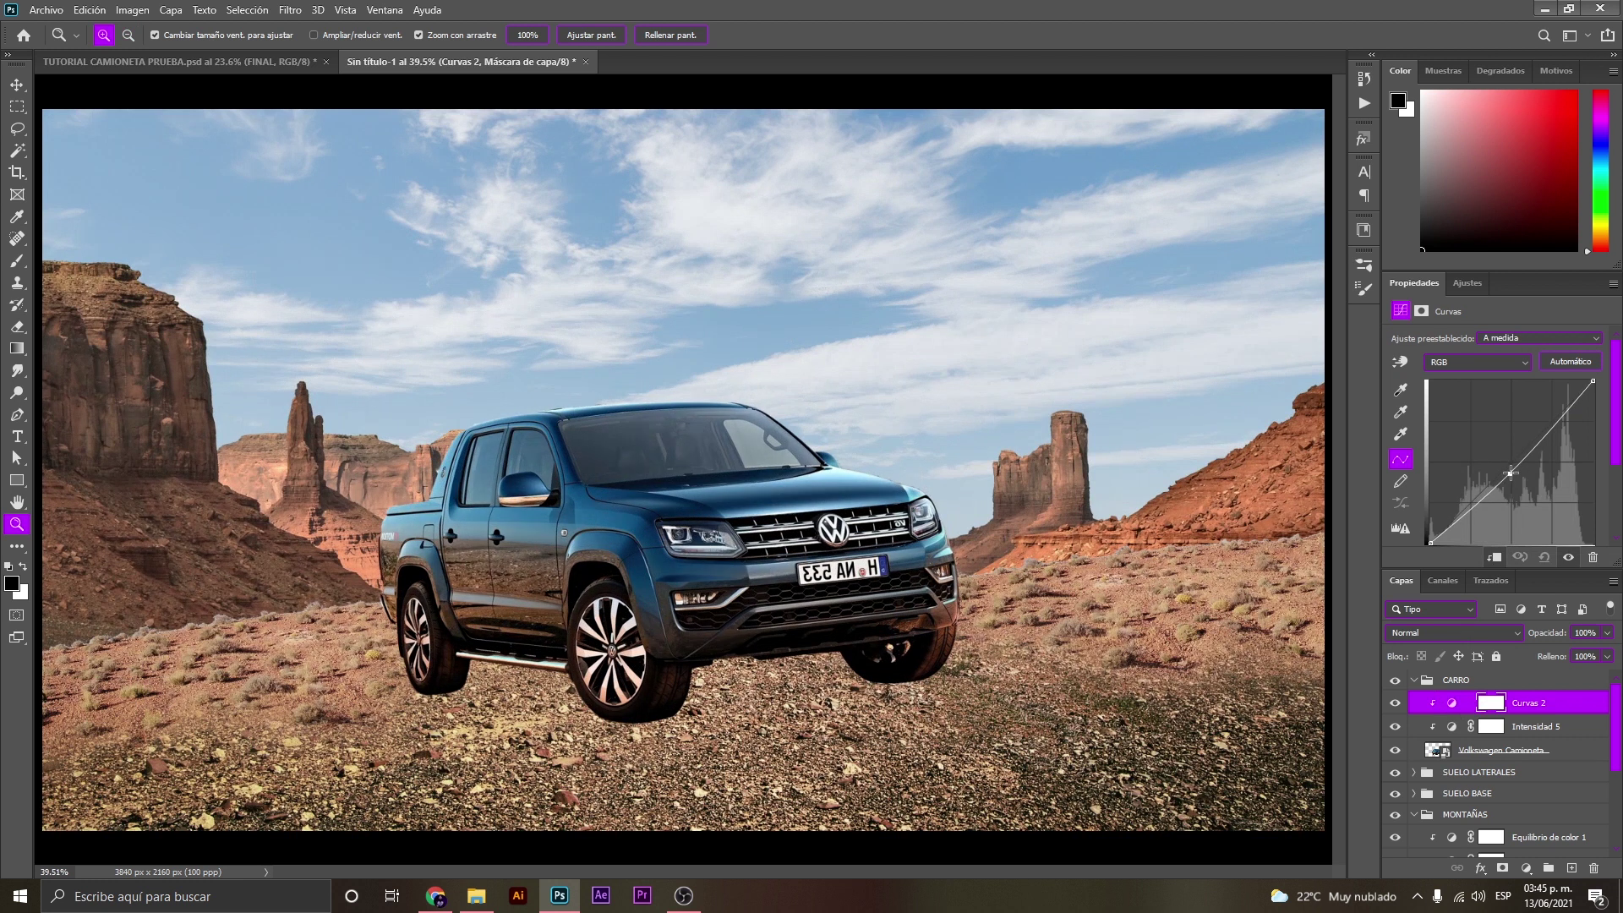
{"action": "left_click_drag", "start_coordinate": [1512, 473], "coordinate": [1510, 474]}
{"action": "left_click", "coordinate": [716, 513], "text": "alt"}
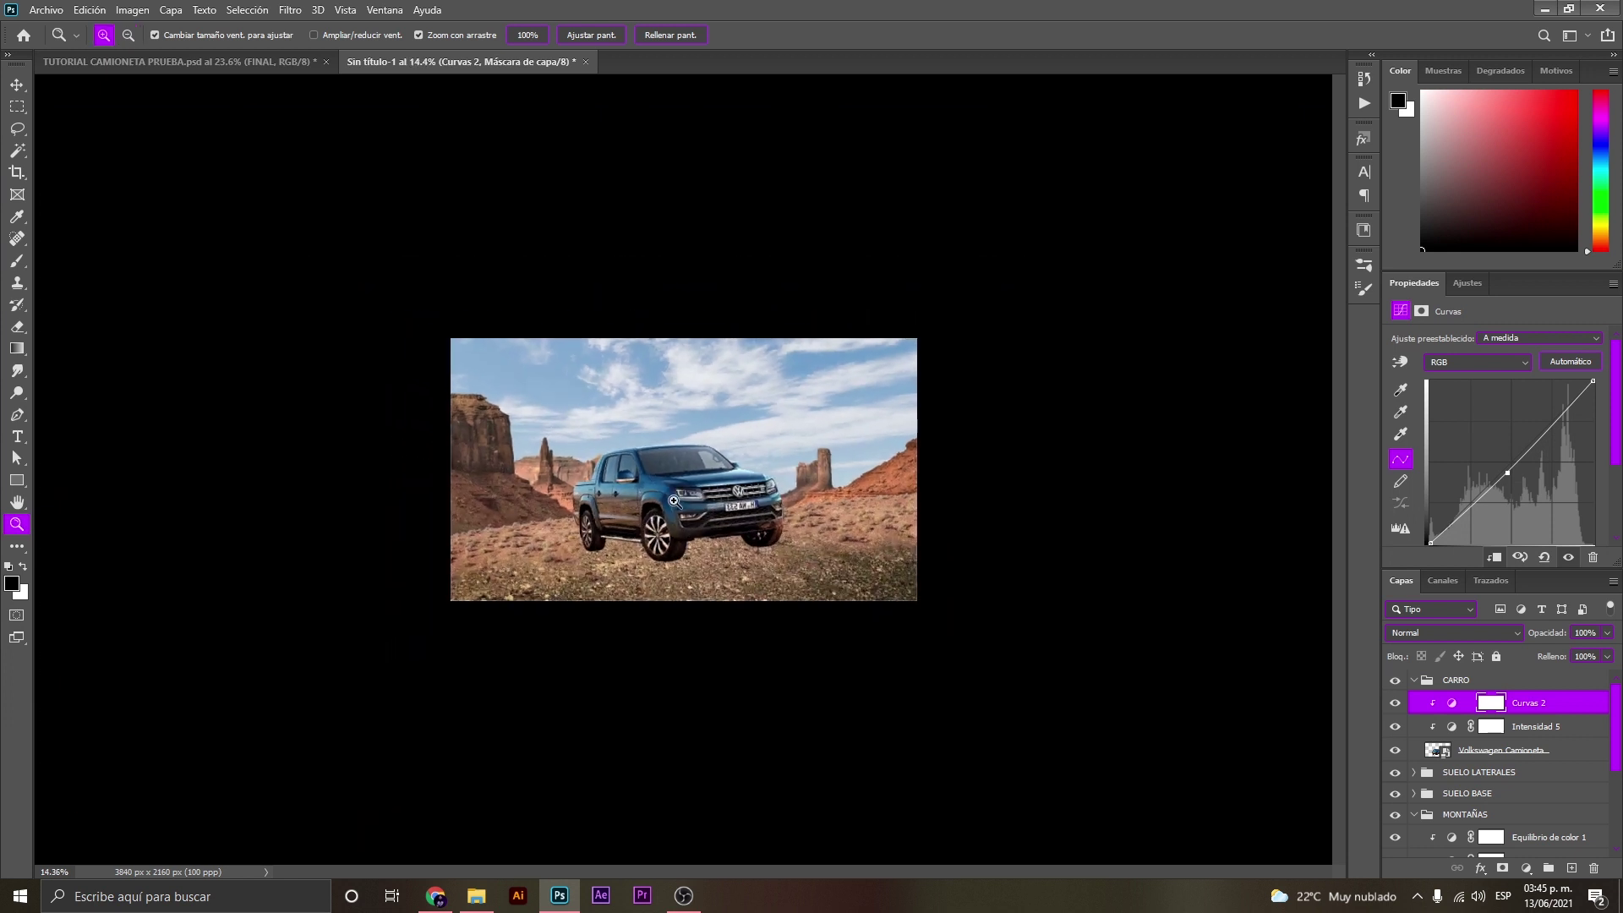
{"action": "left_click", "coordinate": [674, 500]}
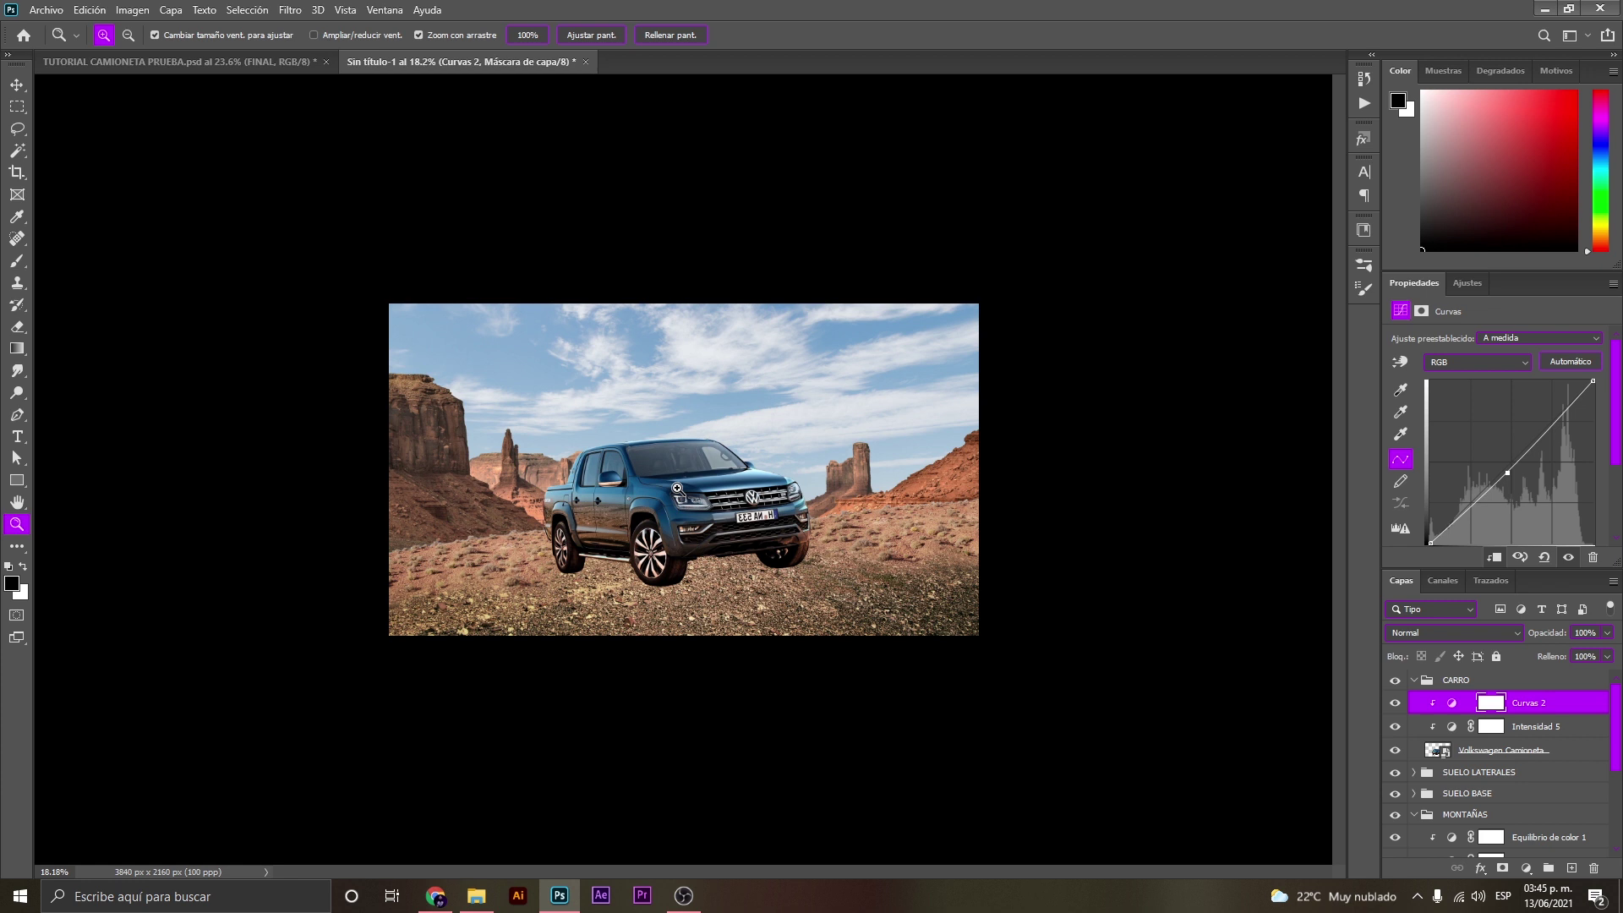
{"action": "left_click", "coordinate": [677, 488]}
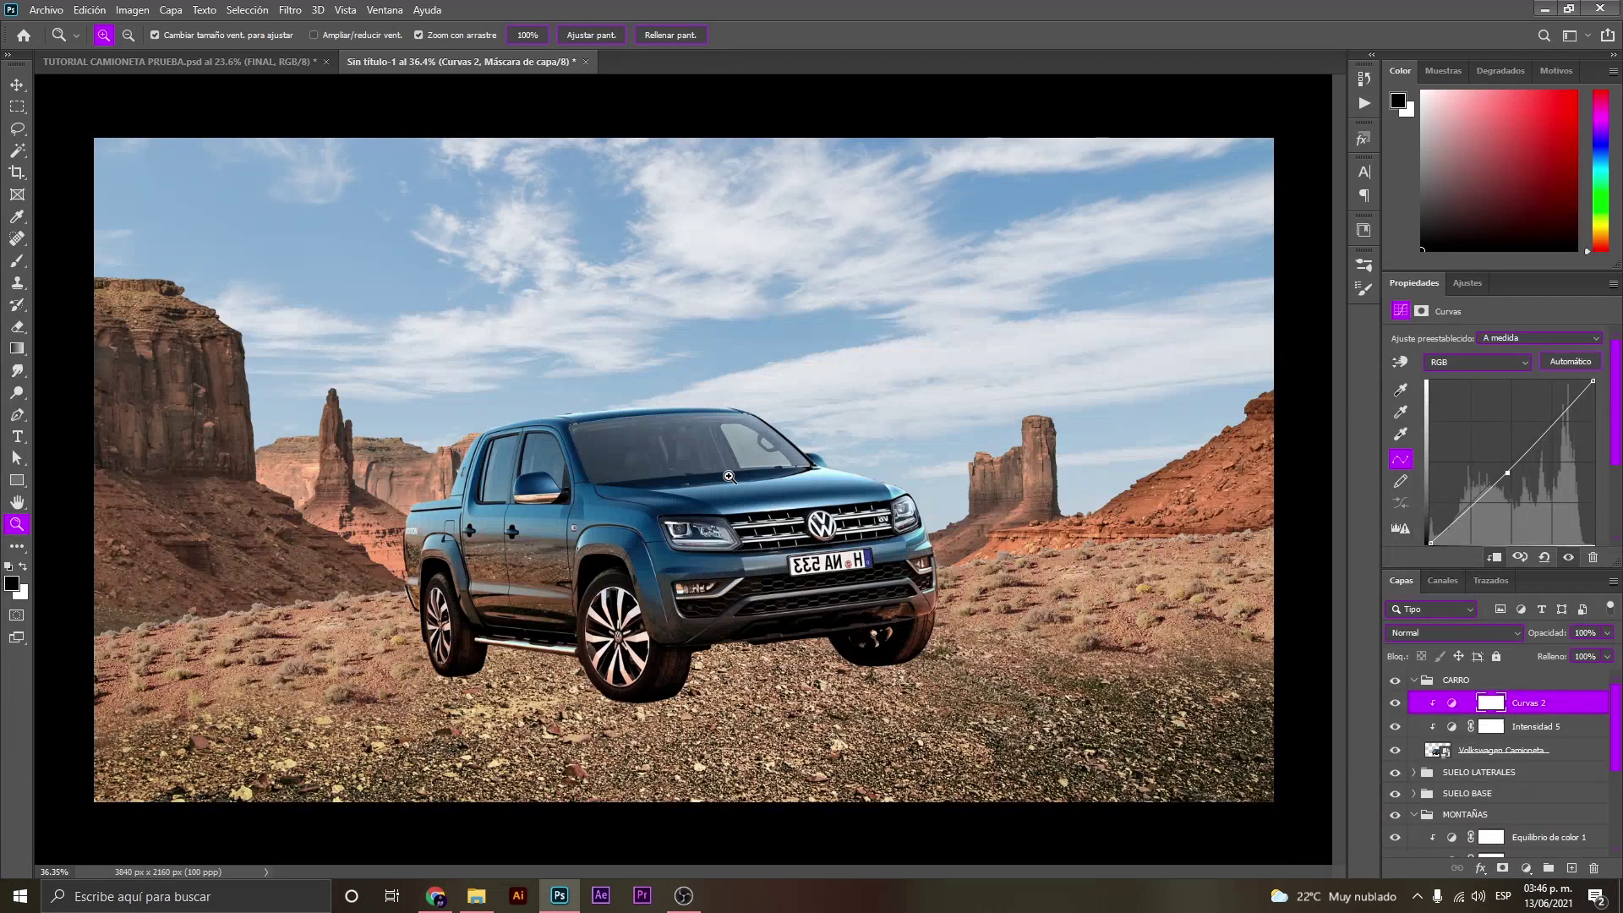
{"action": "left_click_drag", "start_coordinate": [645, 488], "coordinate": [671, 490]}
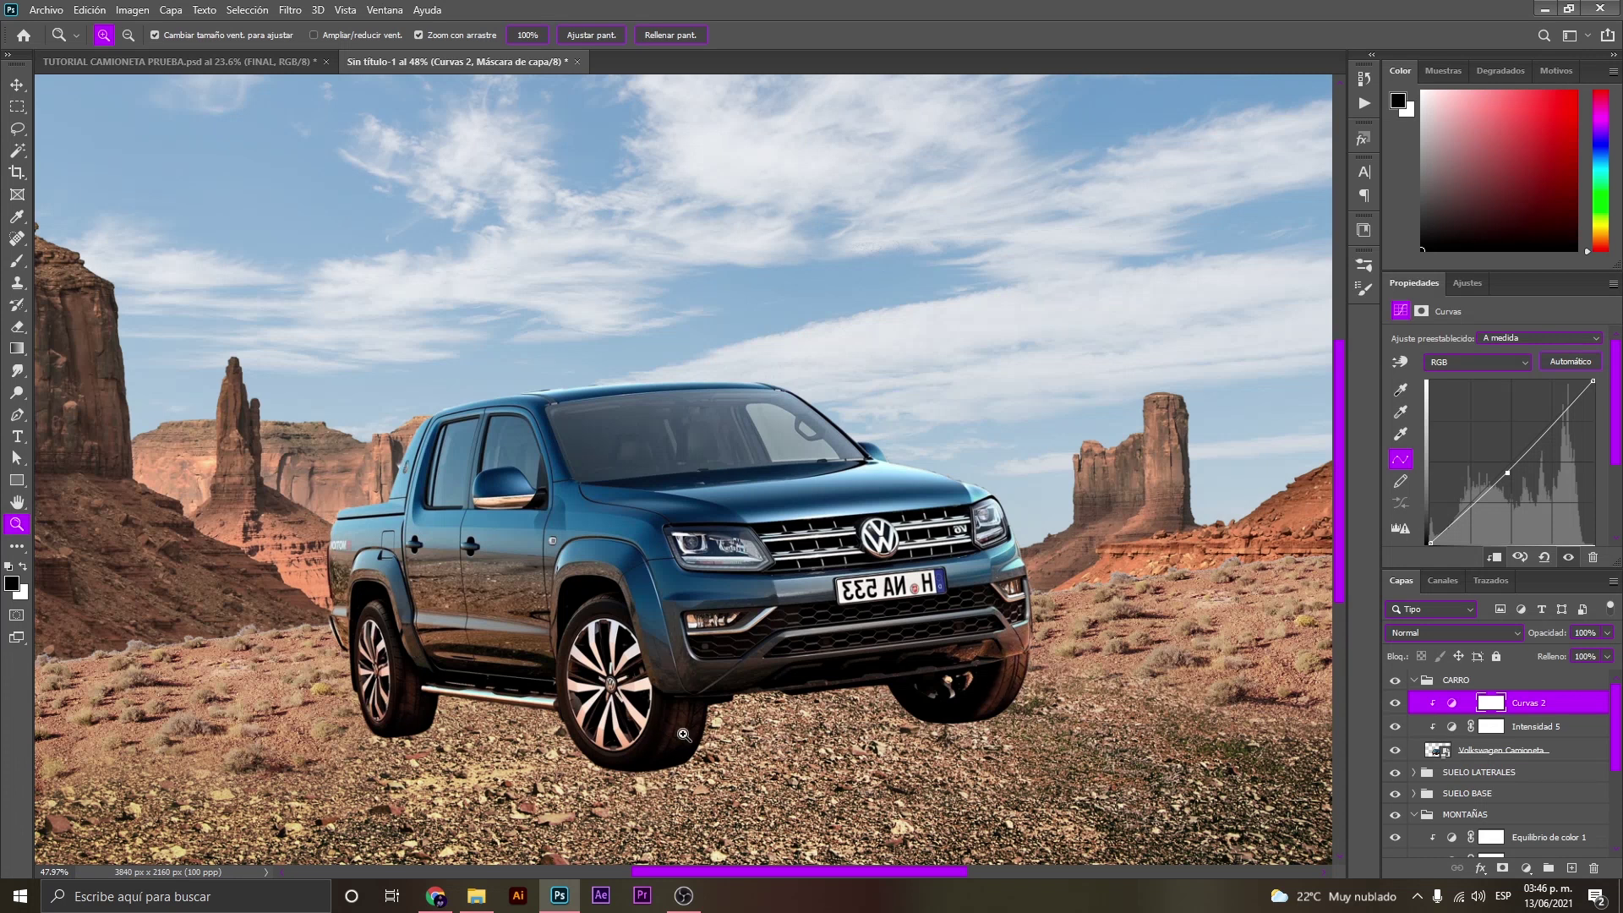
{"action": "left_click_drag", "start_coordinate": [684, 734], "coordinate": [305, 717]}
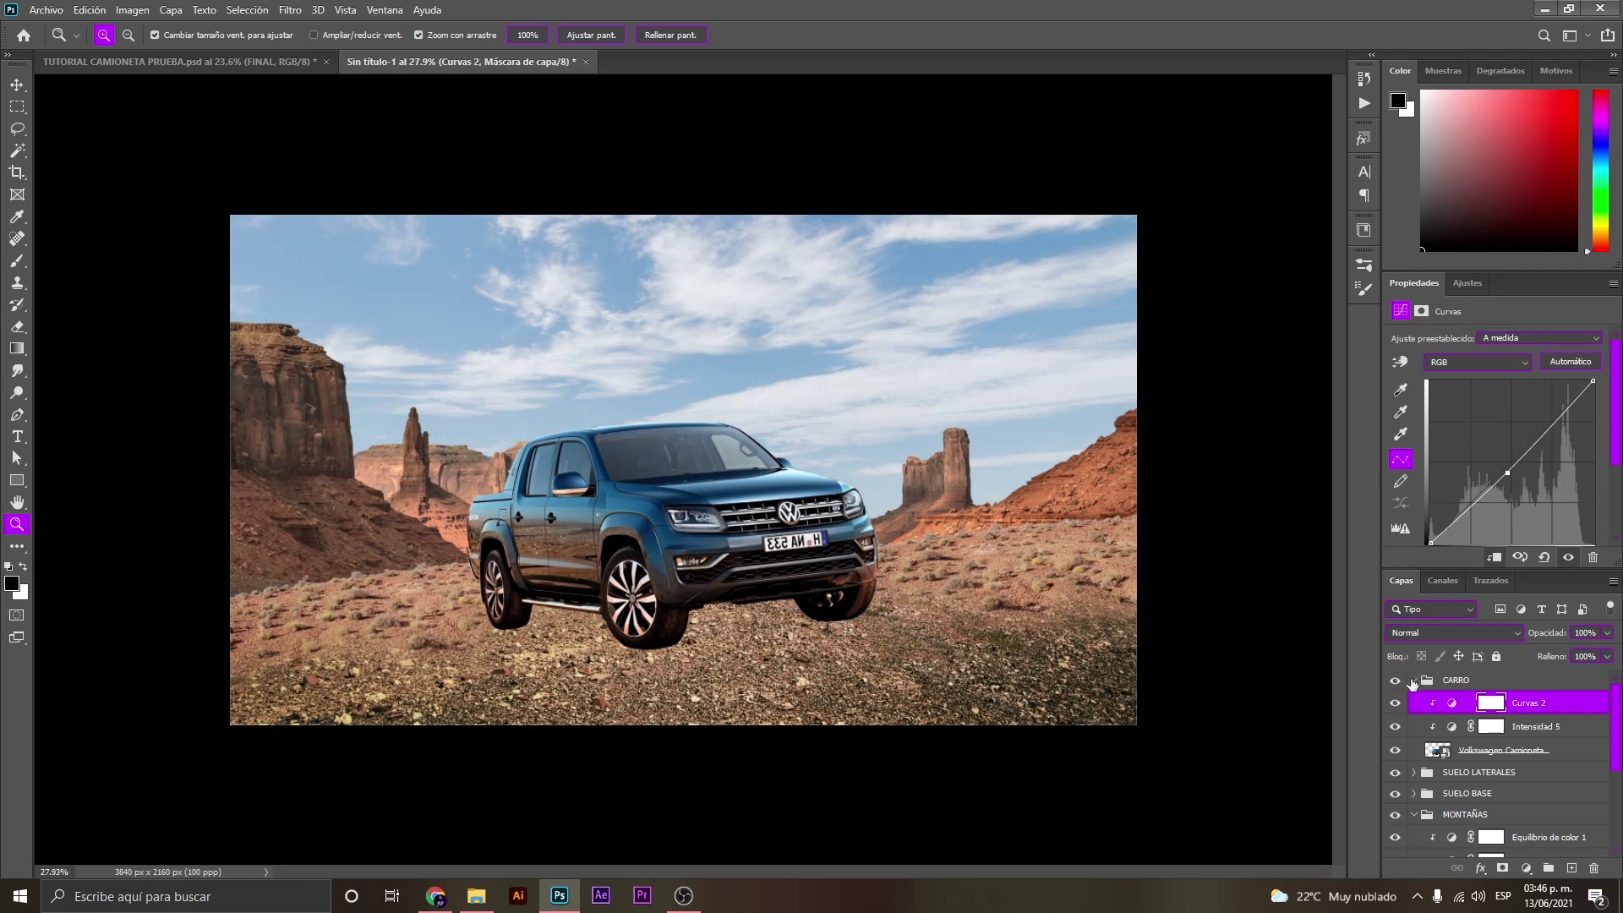
Collapse the CARRO, MONTAÑAS and CIELO layer groups.
{"action": "left_click", "coordinate": [1413, 681]}
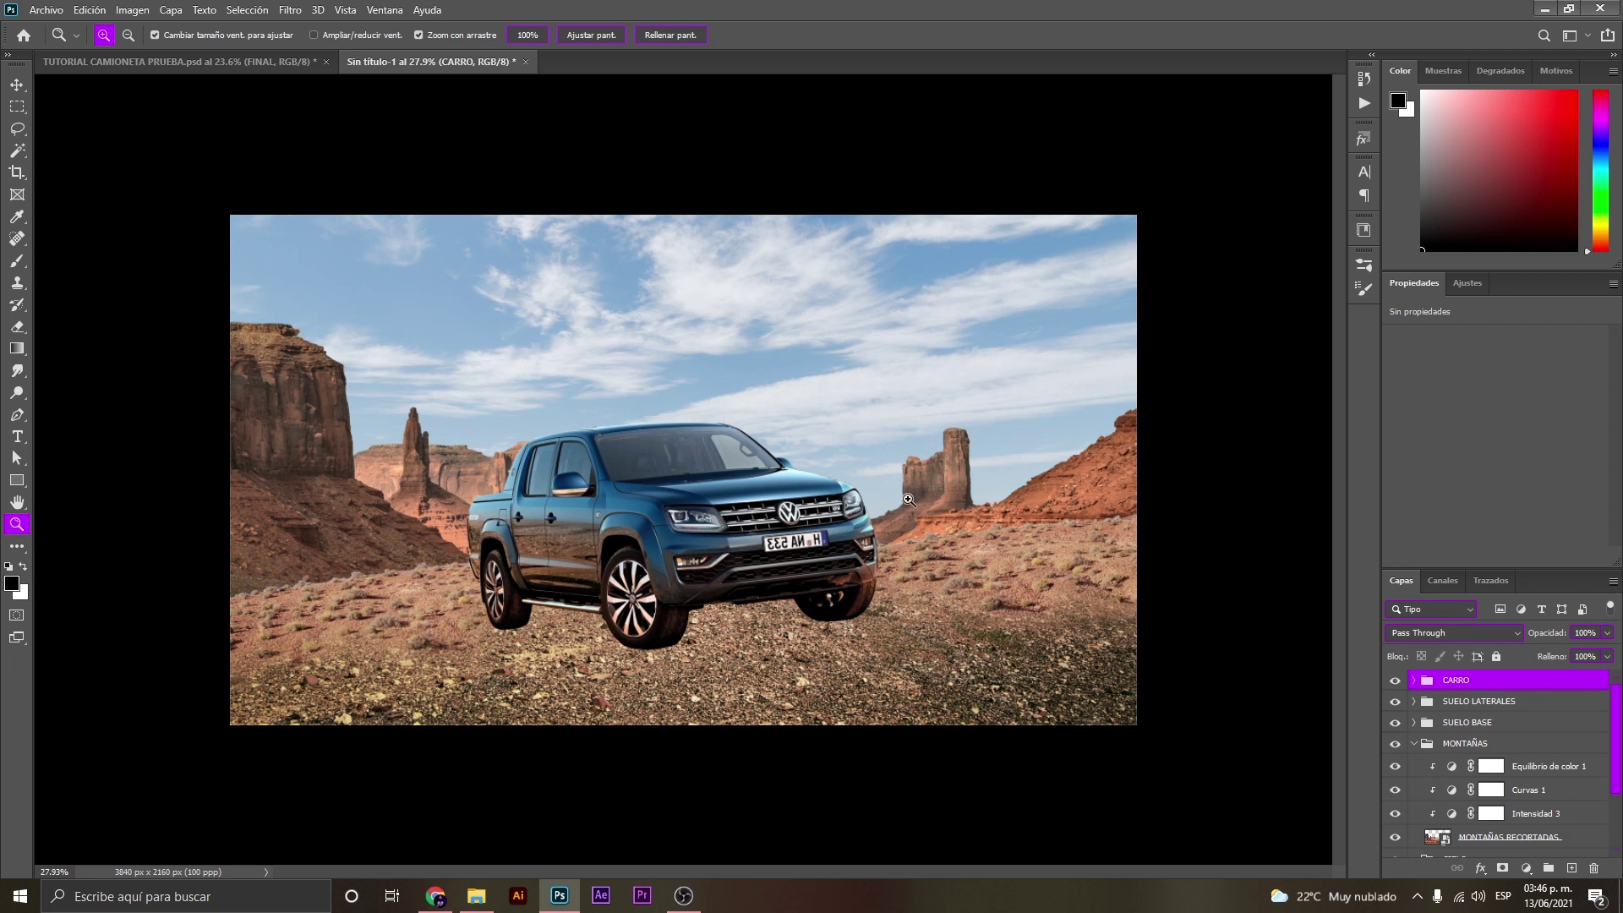
{"action": "left_click", "coordinate": [1414, 744]}
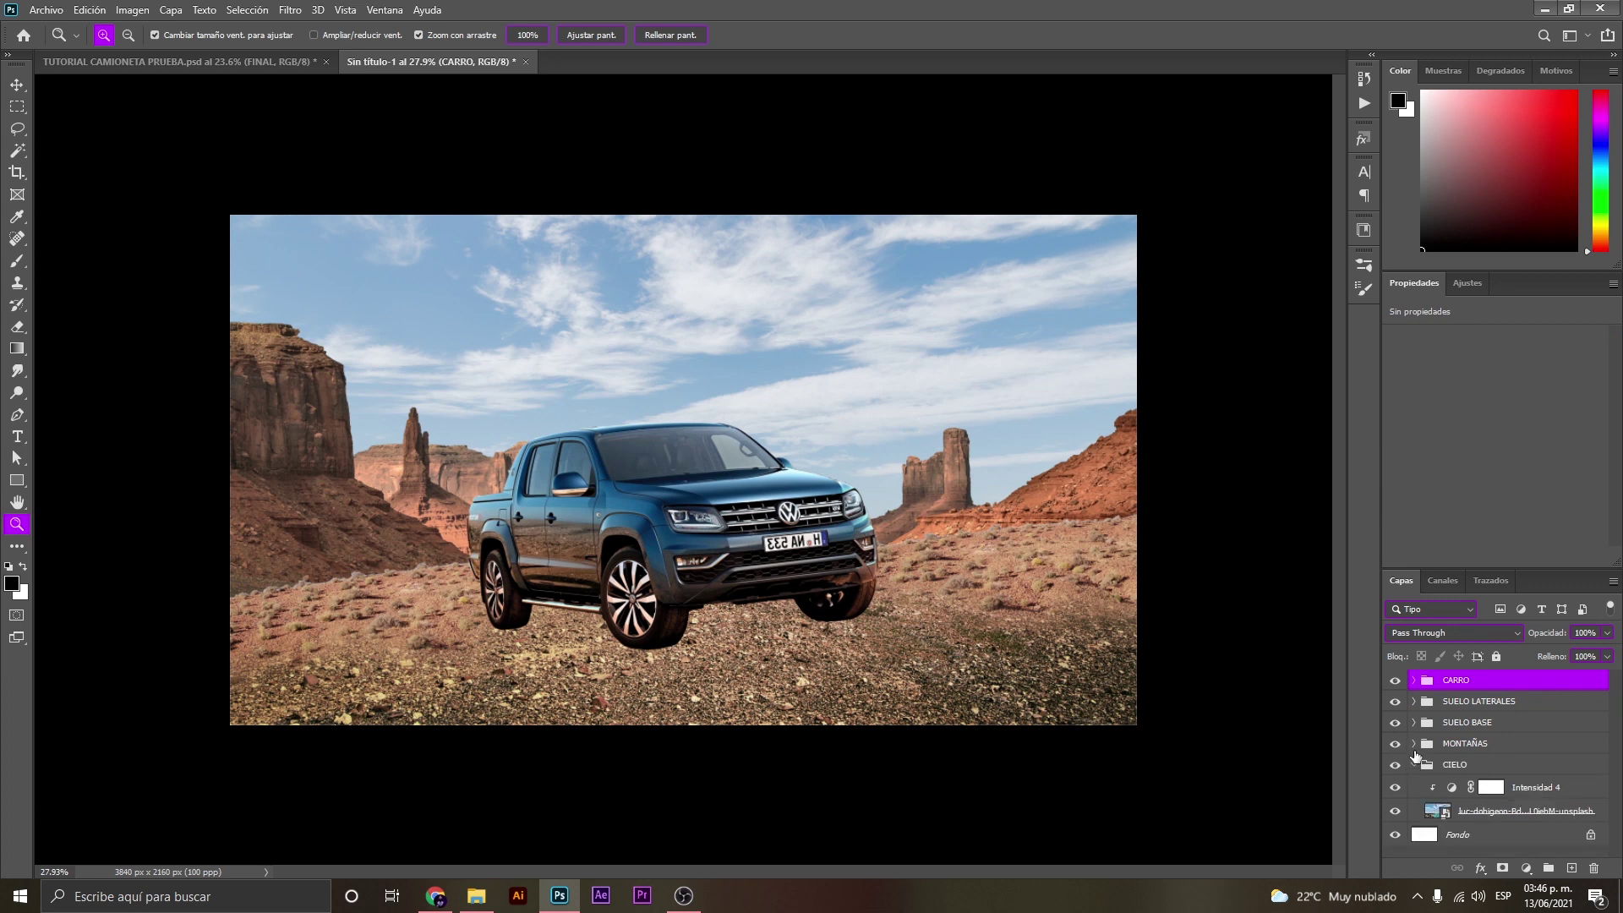
{"action": "left_click", "coordinate": [1414, 764]}
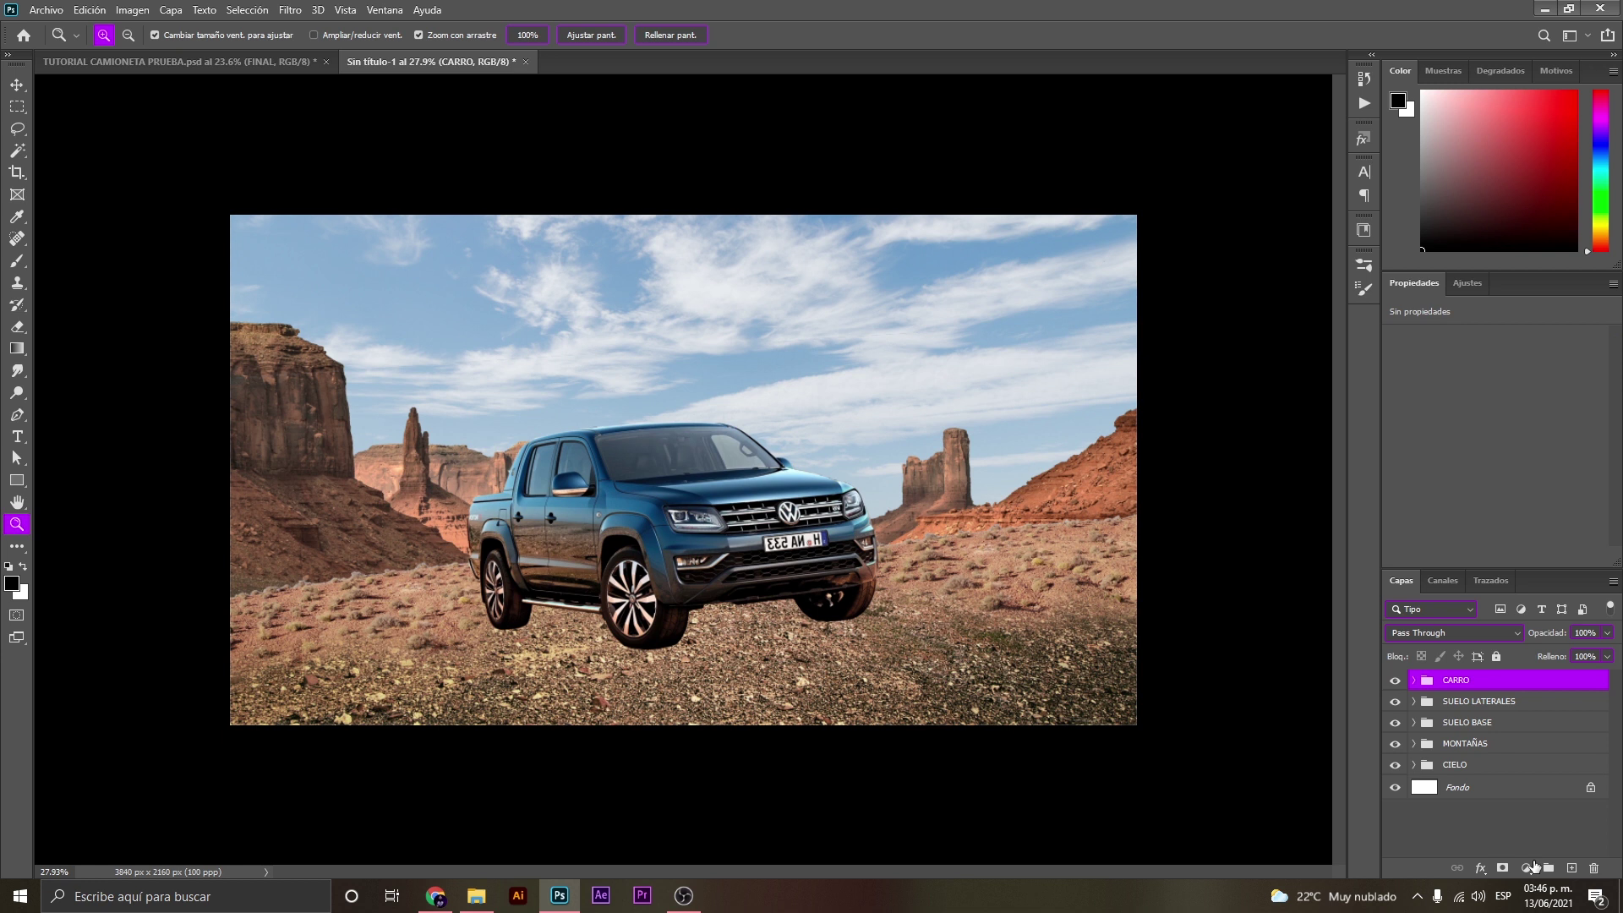
Add a Solid Color fill layer in peach FFC888.
{"action": "left_click", "coordinate": [1533, 866]}
{"action": "left_click", "coordinate": [1505, 573]}
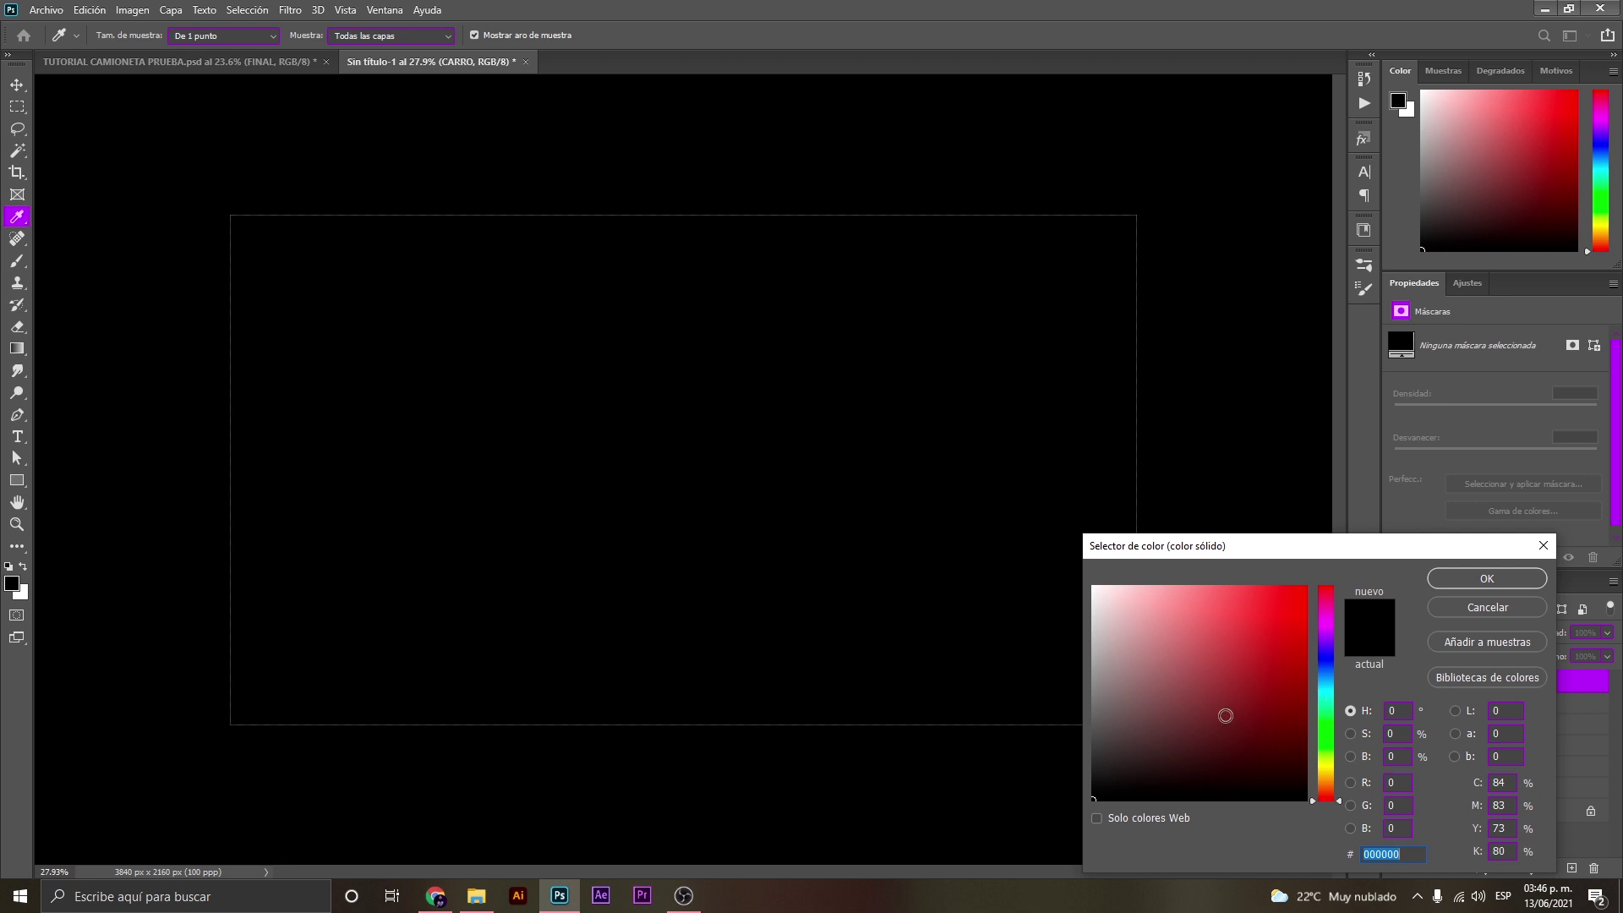
{"action": "type", "text": "FFC"}
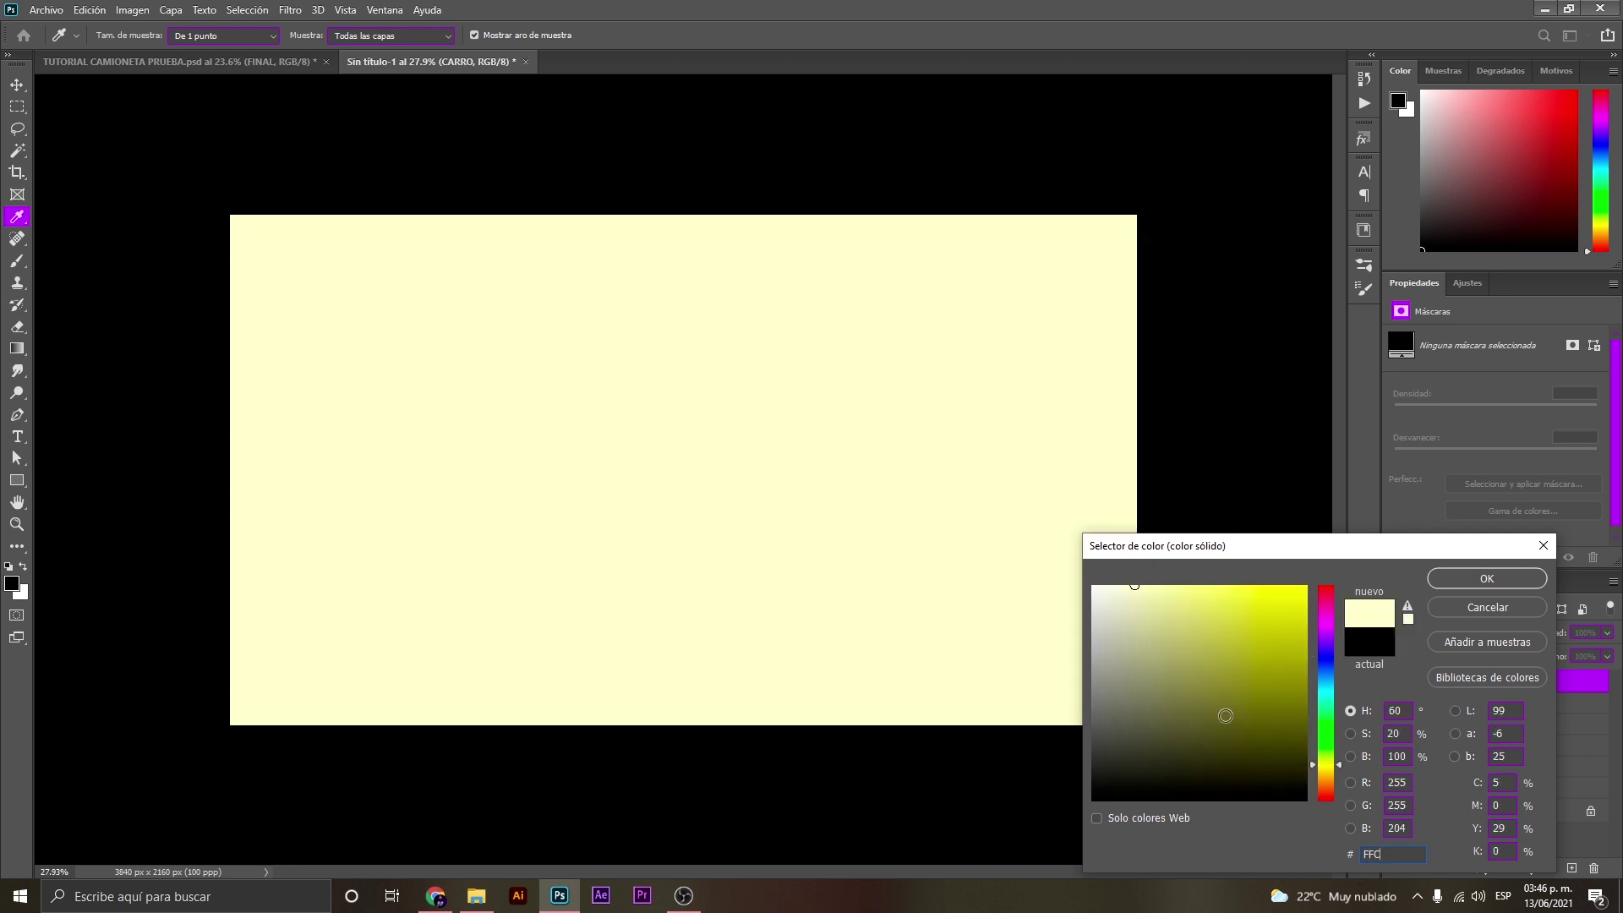
{"action": "type", "text": "888"}
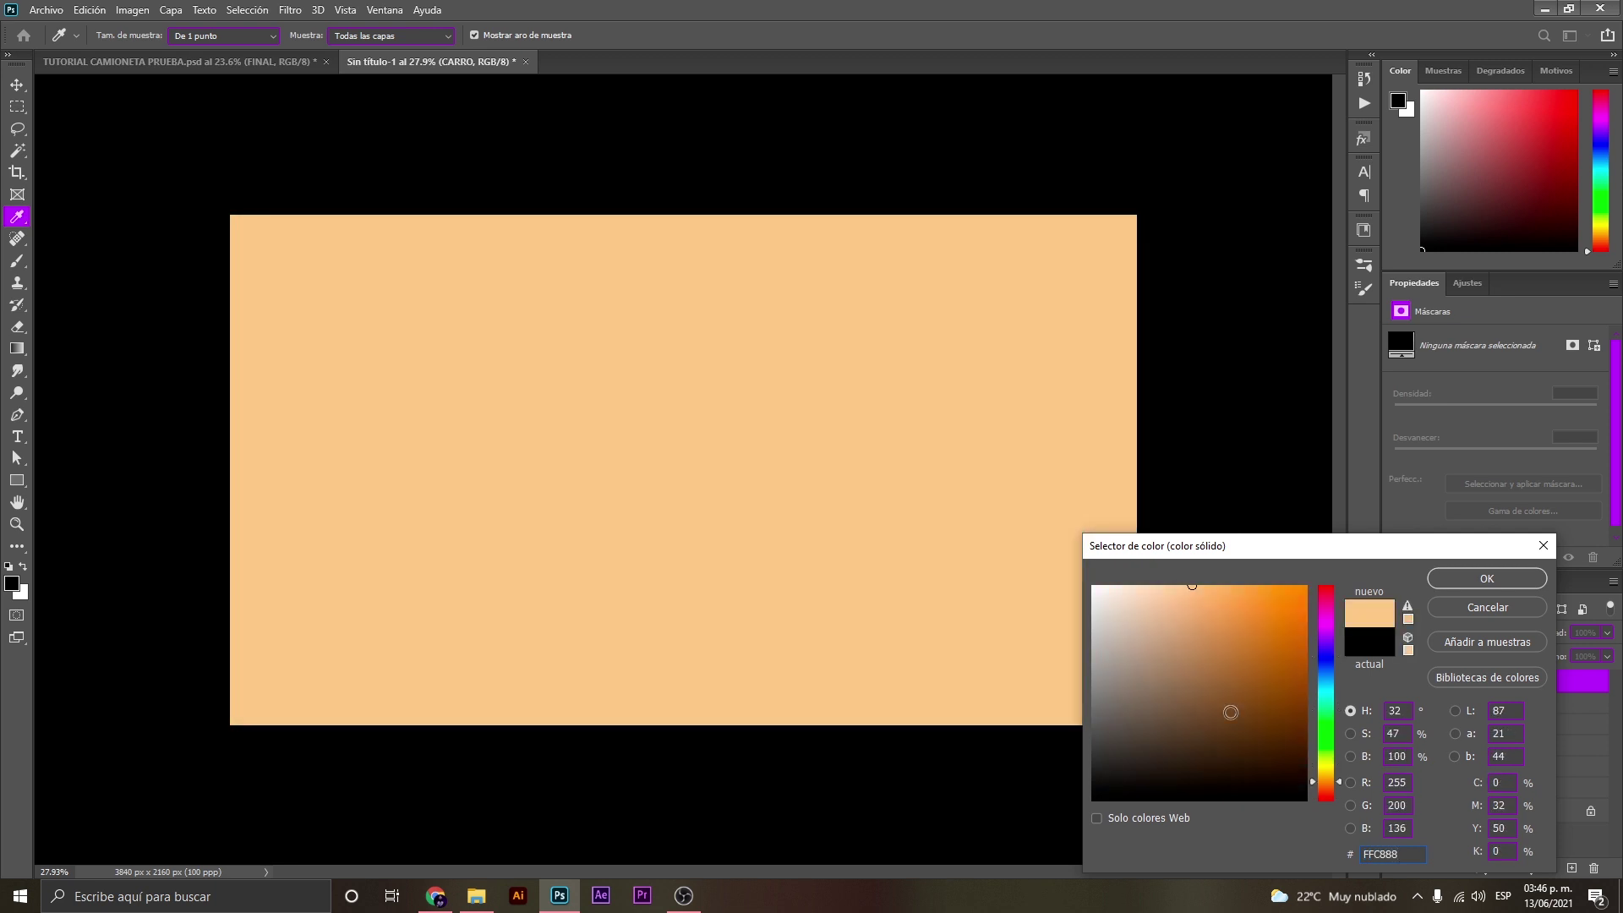
{"action": "left_click", "coordinate": [1515, 583]}
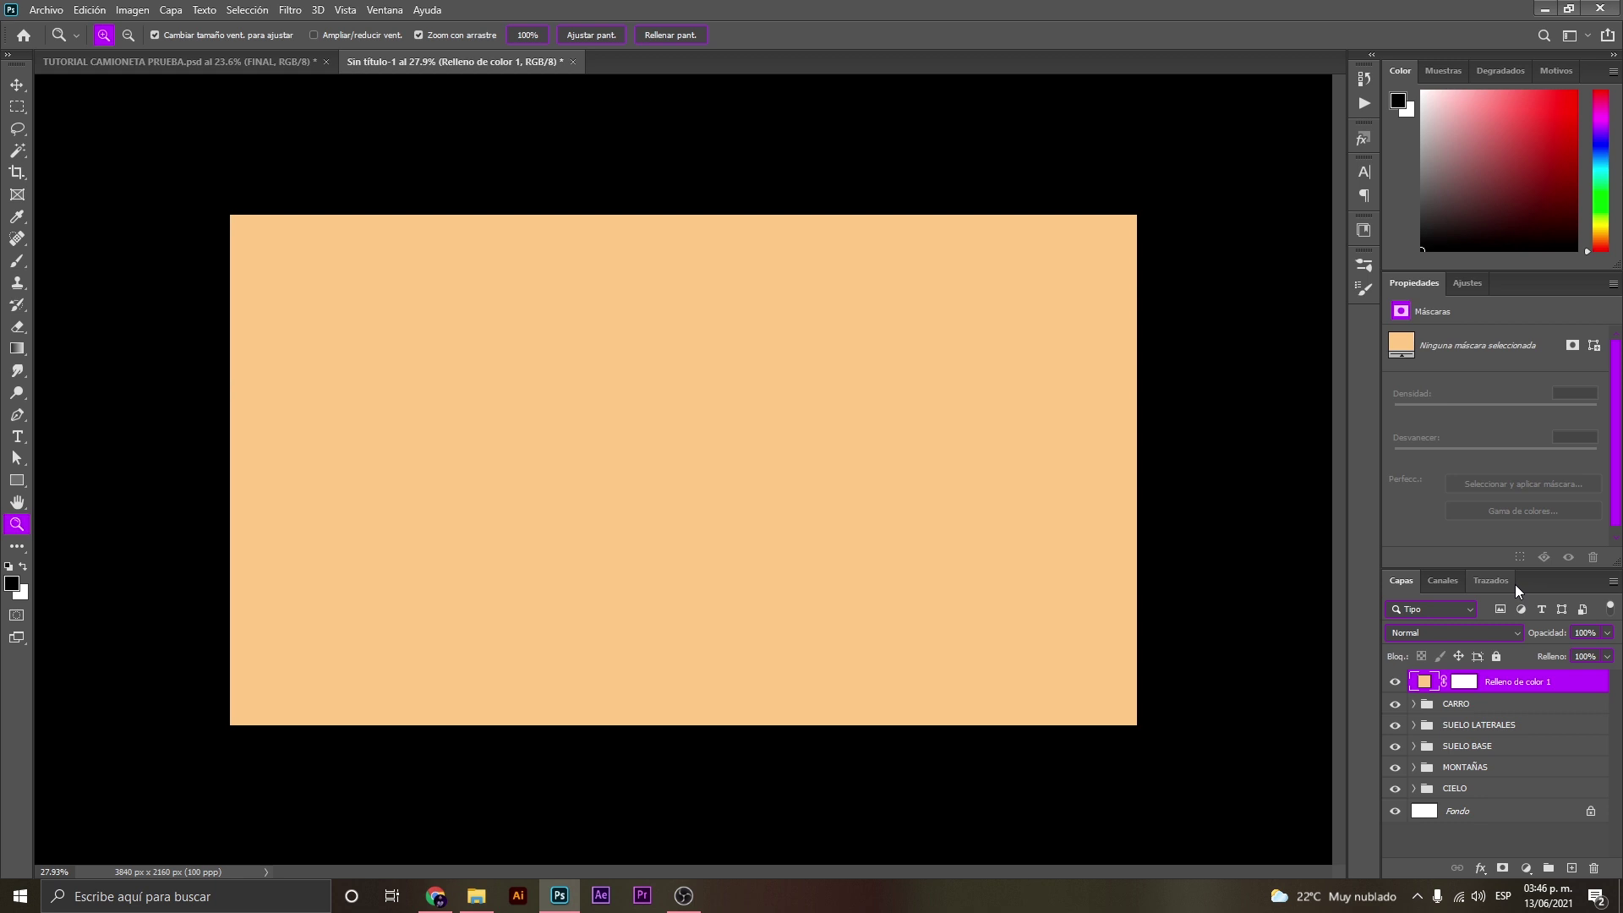
Set the peach fill layer's blend mode to Trama (Screen).
{"action": "left_click", "coordinate": [1471, 634]}
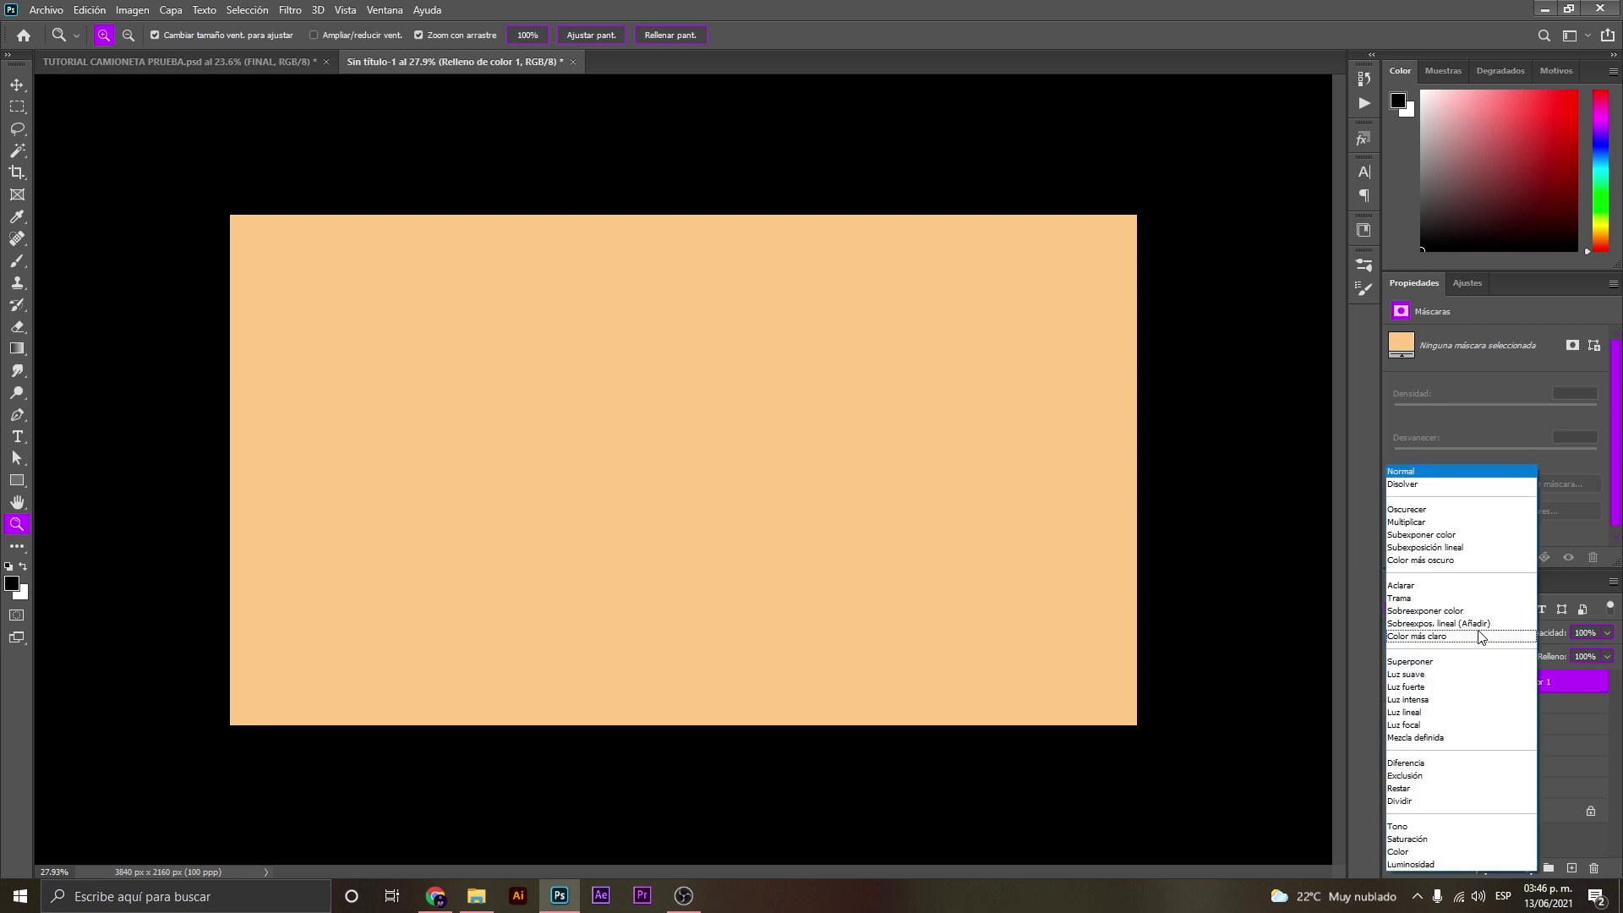
{"action": "key", "text": "Up"}
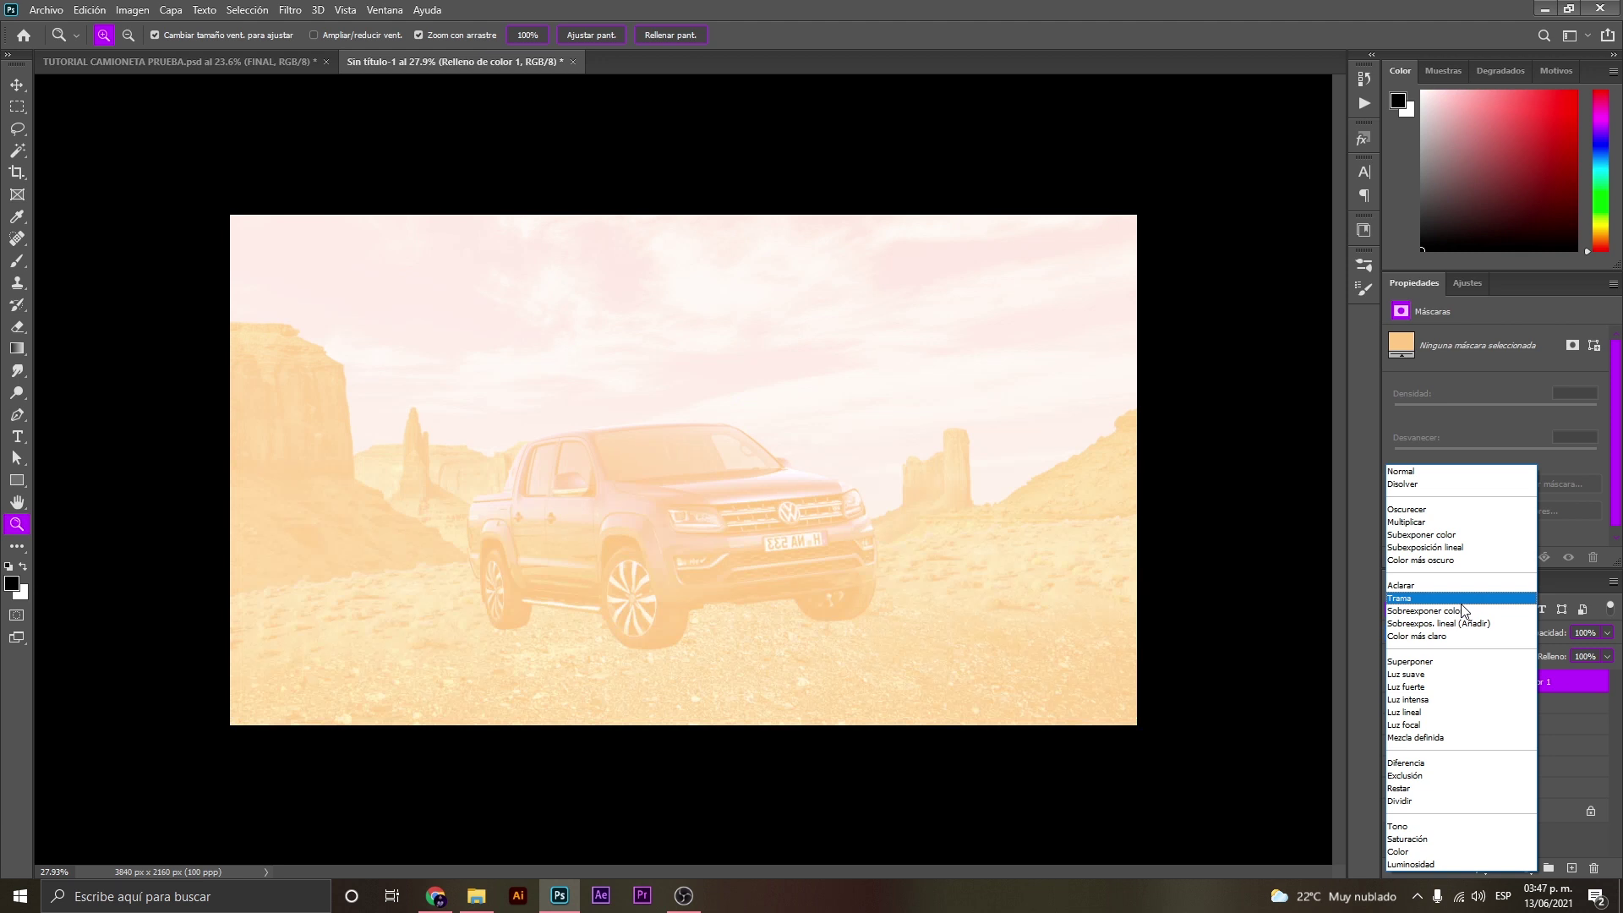
{"action": "key", "text": "Return"}
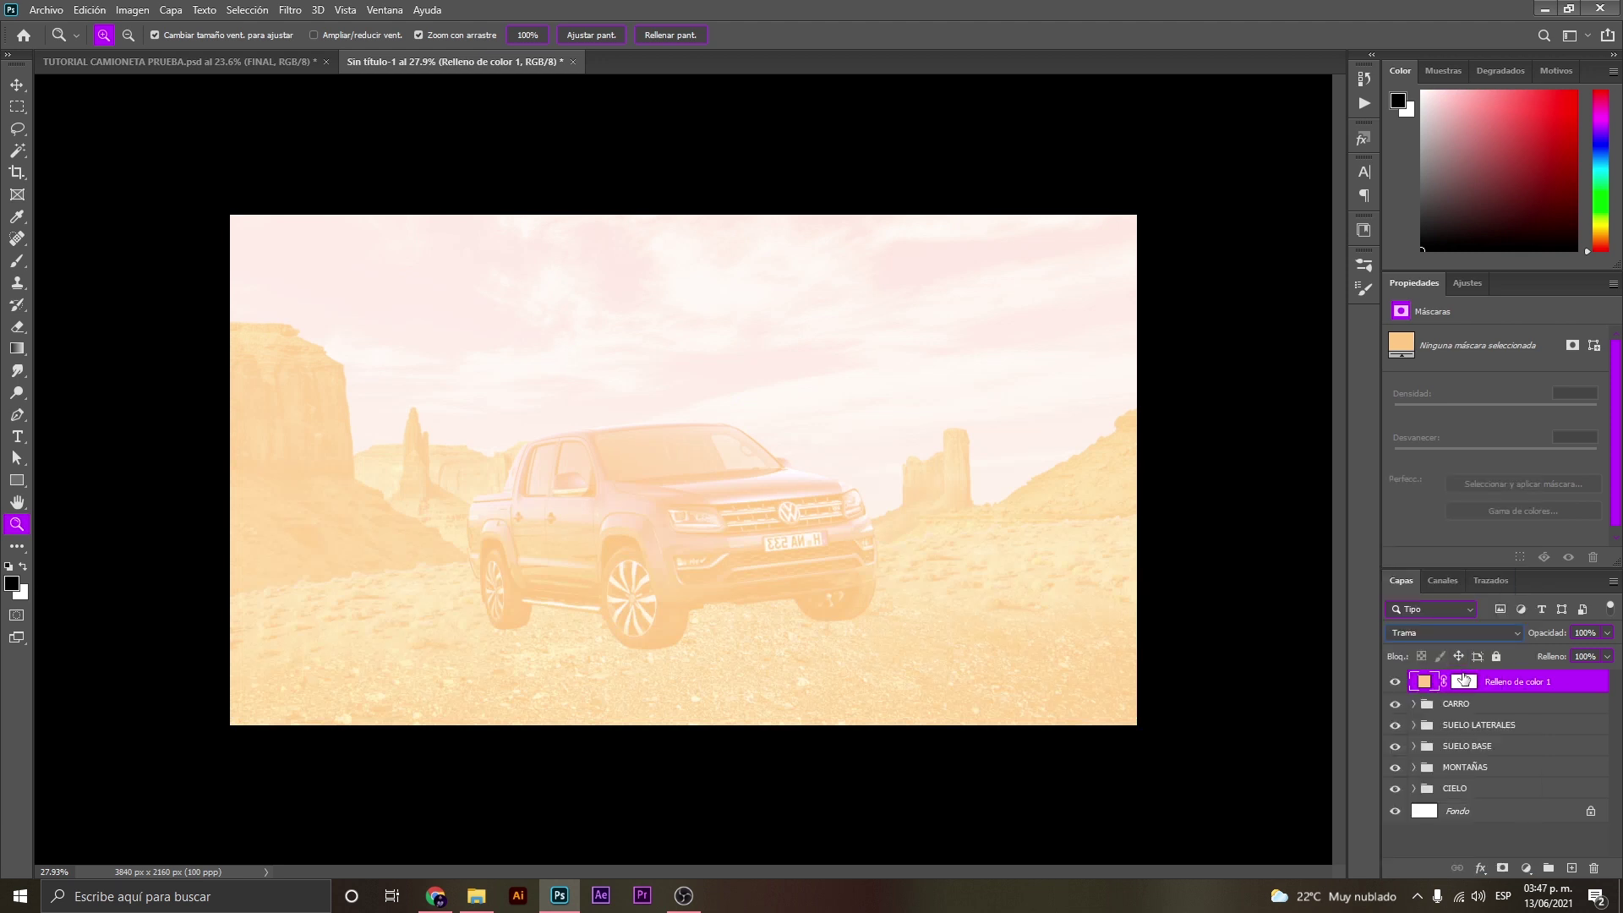
{"action": "left_click", "coordinate": [1463, 682]}
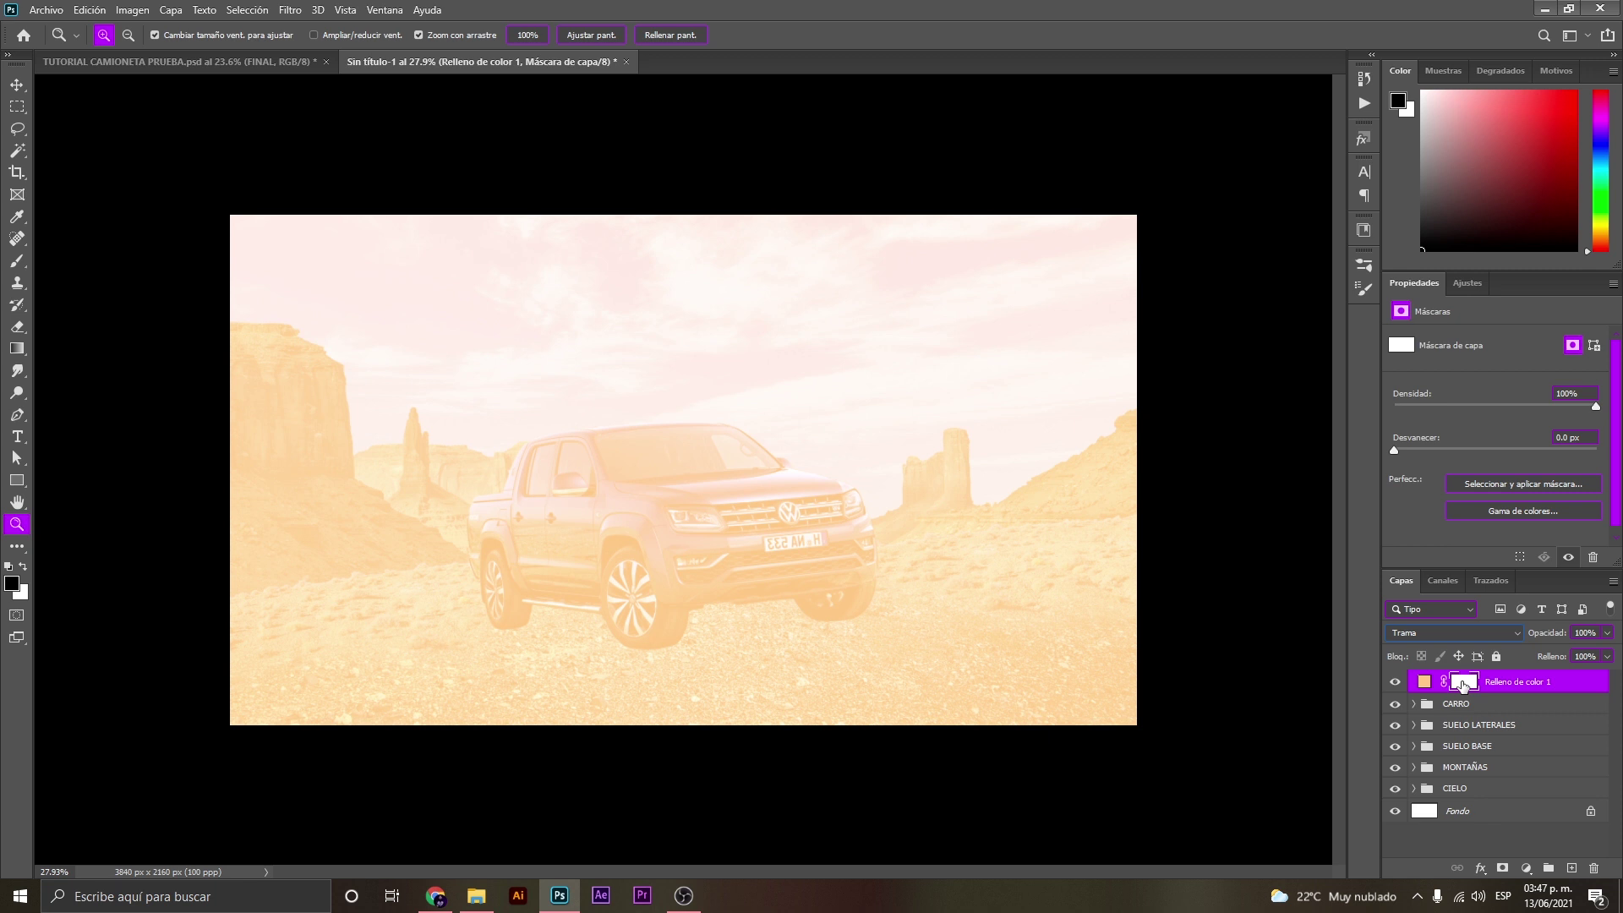
Invert the fill's mask to hide the wash and pick a brush about 1990 px wide.
{"action": "left_click_drag", "start_coordinate": [1464, 685], "coordinate": [1466, 688]}
{"action": "key", "text": "ctrl+i"}
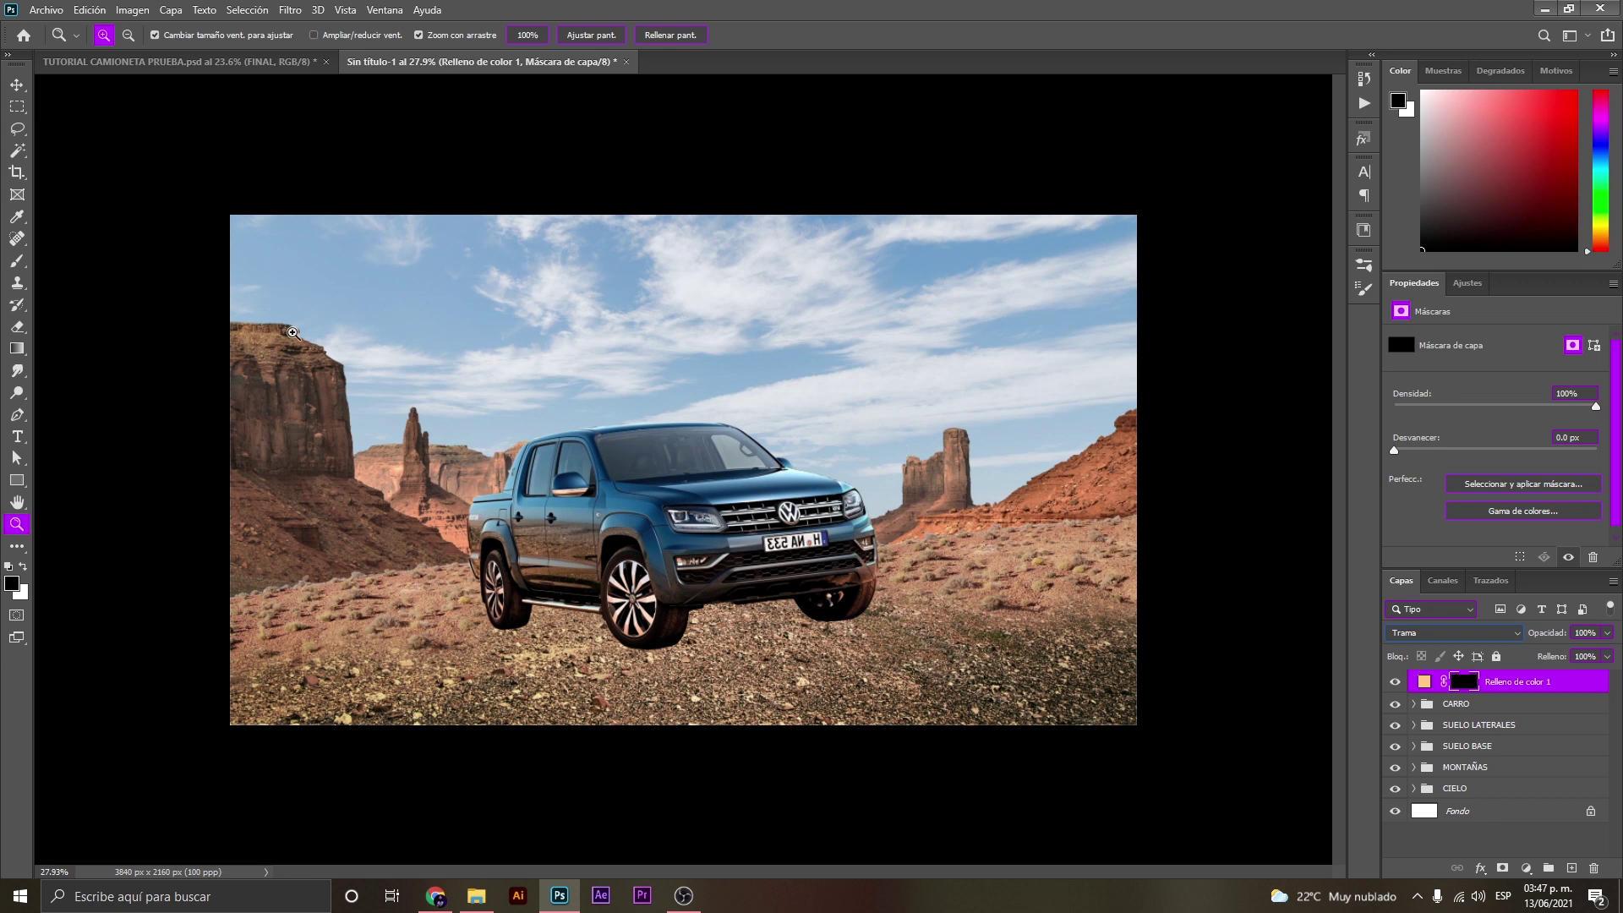
{"action": "left_click", "coordinate": [17, 261]}
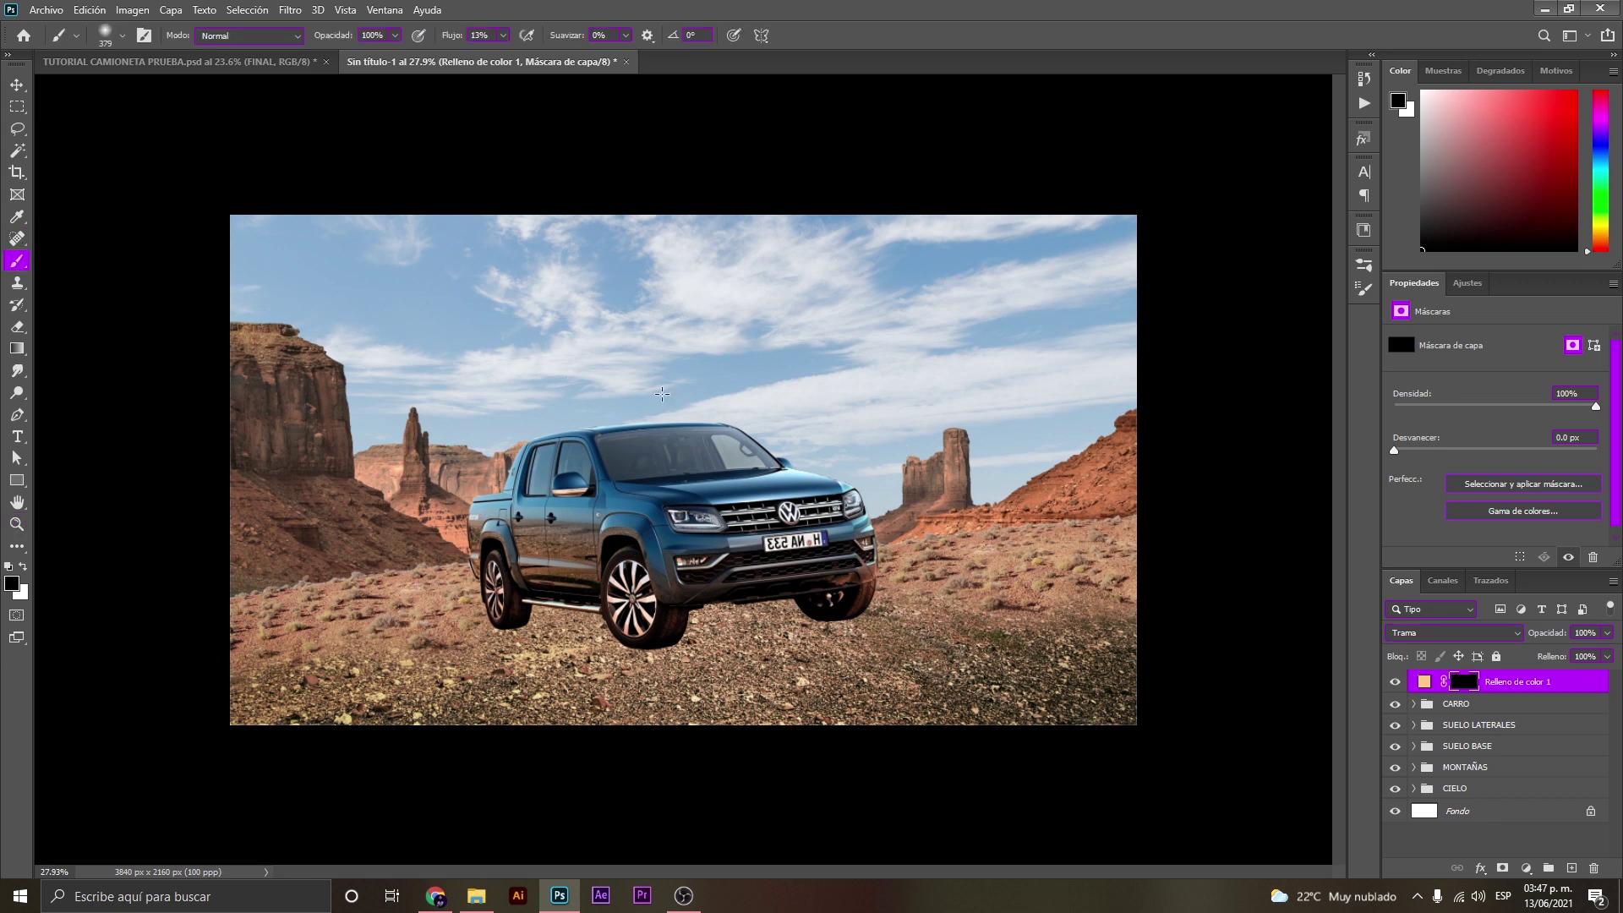
{"action": "left_click_drag", "start_coordinate": [741, 398], "coordinate": [837, 334]}
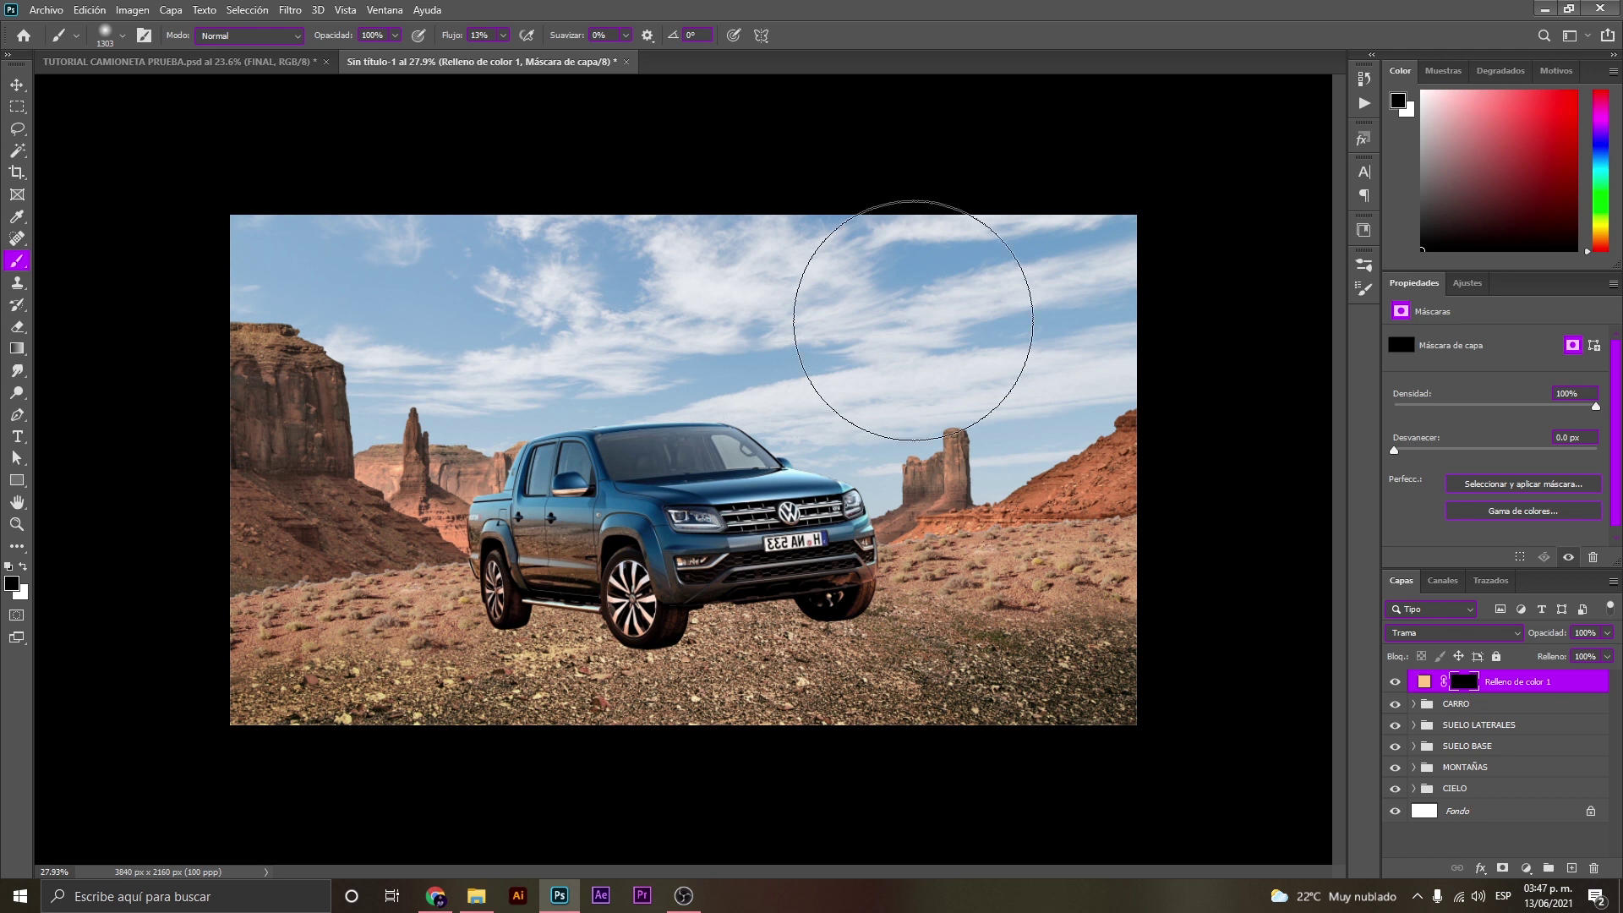
{"action": "left_click_drag", "start_coordinate": [934, 364], "coordinate": [1028, 401]}
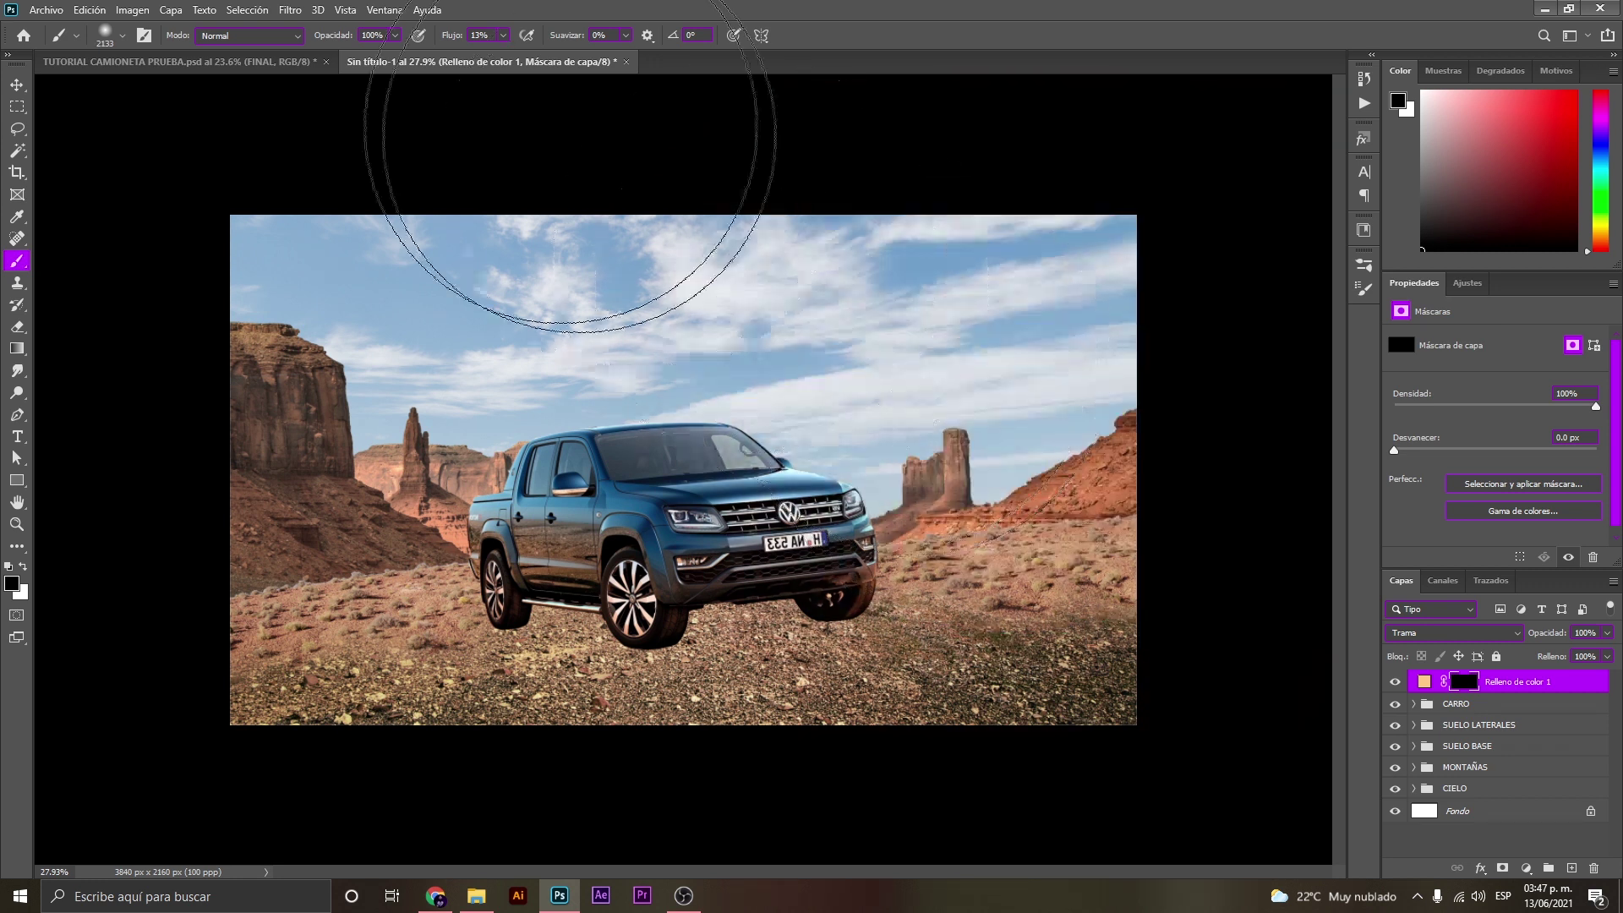
Set the brush flow to 100% and hardness to 12%.
{"action": "left_click", "coordinate": [504, 35]}
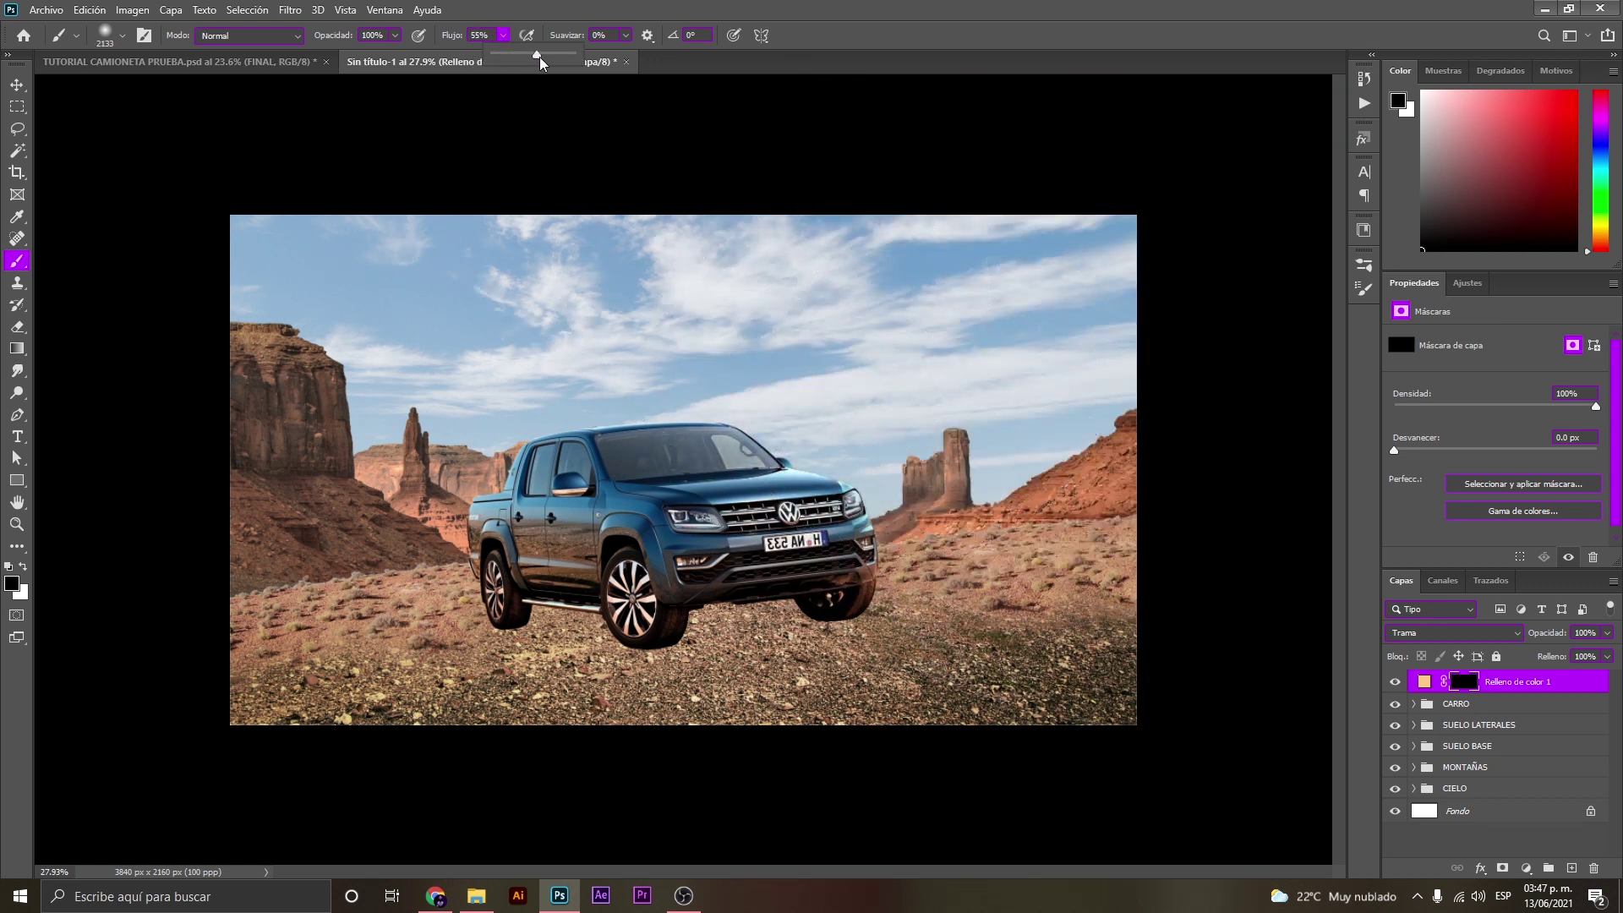
{"action": "left_click_drag", "start_coordinate": [565, 57], "coordinate": [575, 57]}
{"action": "left_click", "coordinate": [121, 36]}
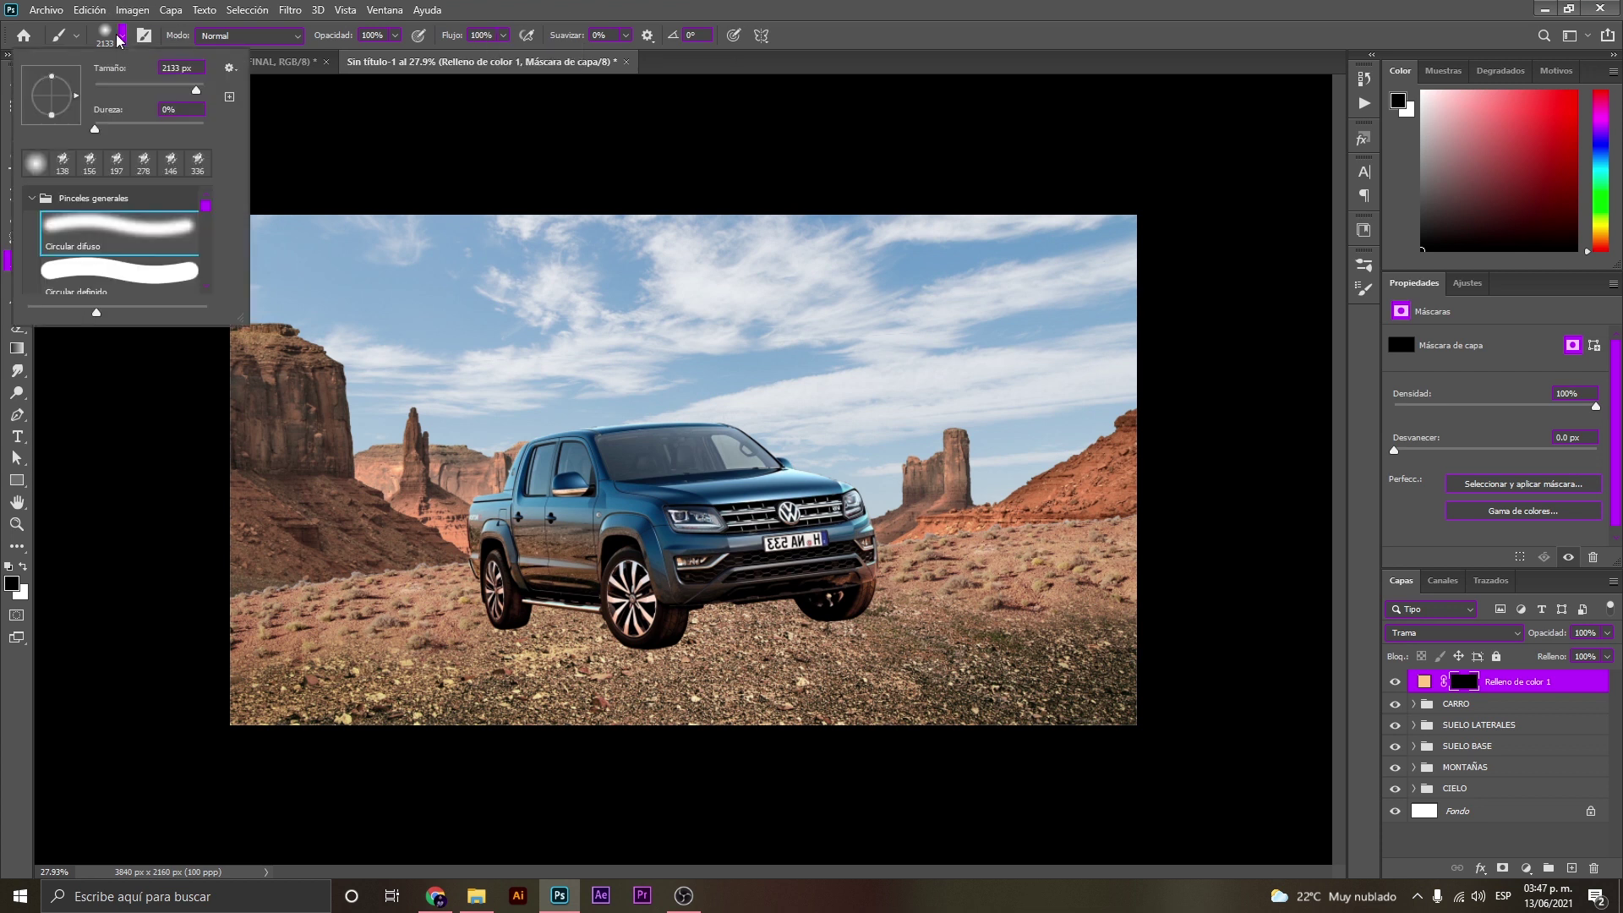
{"action": "left_click", "coordinate": [104, 127]}
{"action": "type", "text": "12"}
{"action": "key", "text": "Return"}
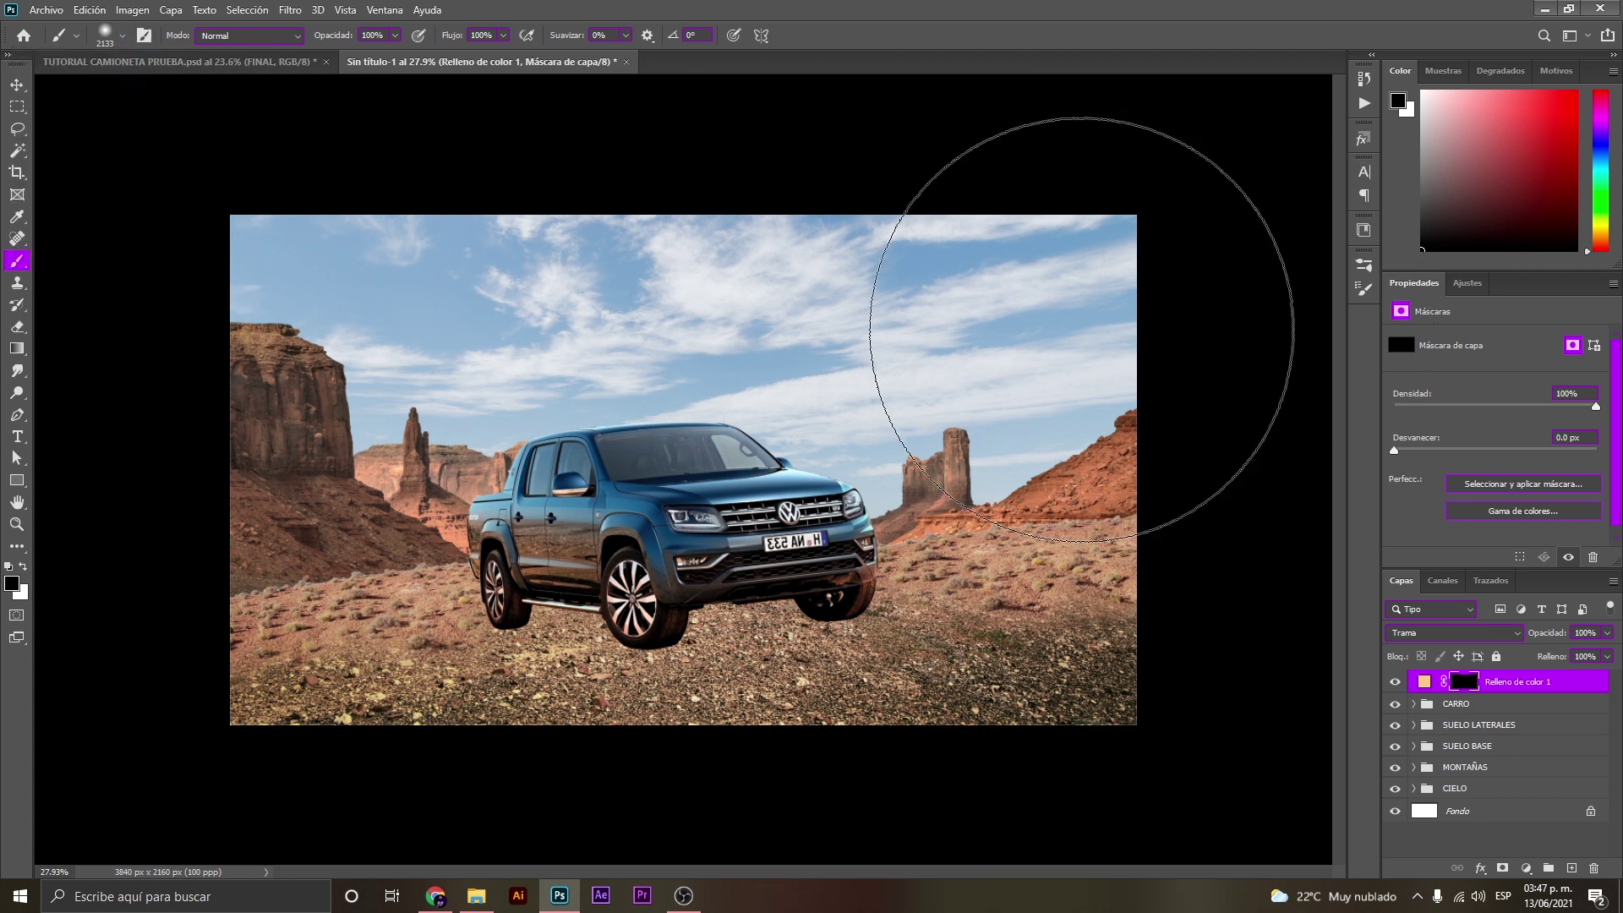
Paint white on the mask's right side to reveal a warm glow over sky and mountains.
{"action": "key", "text": "x"}
{"action": "left_click", "coordinate": [1078, 347]}
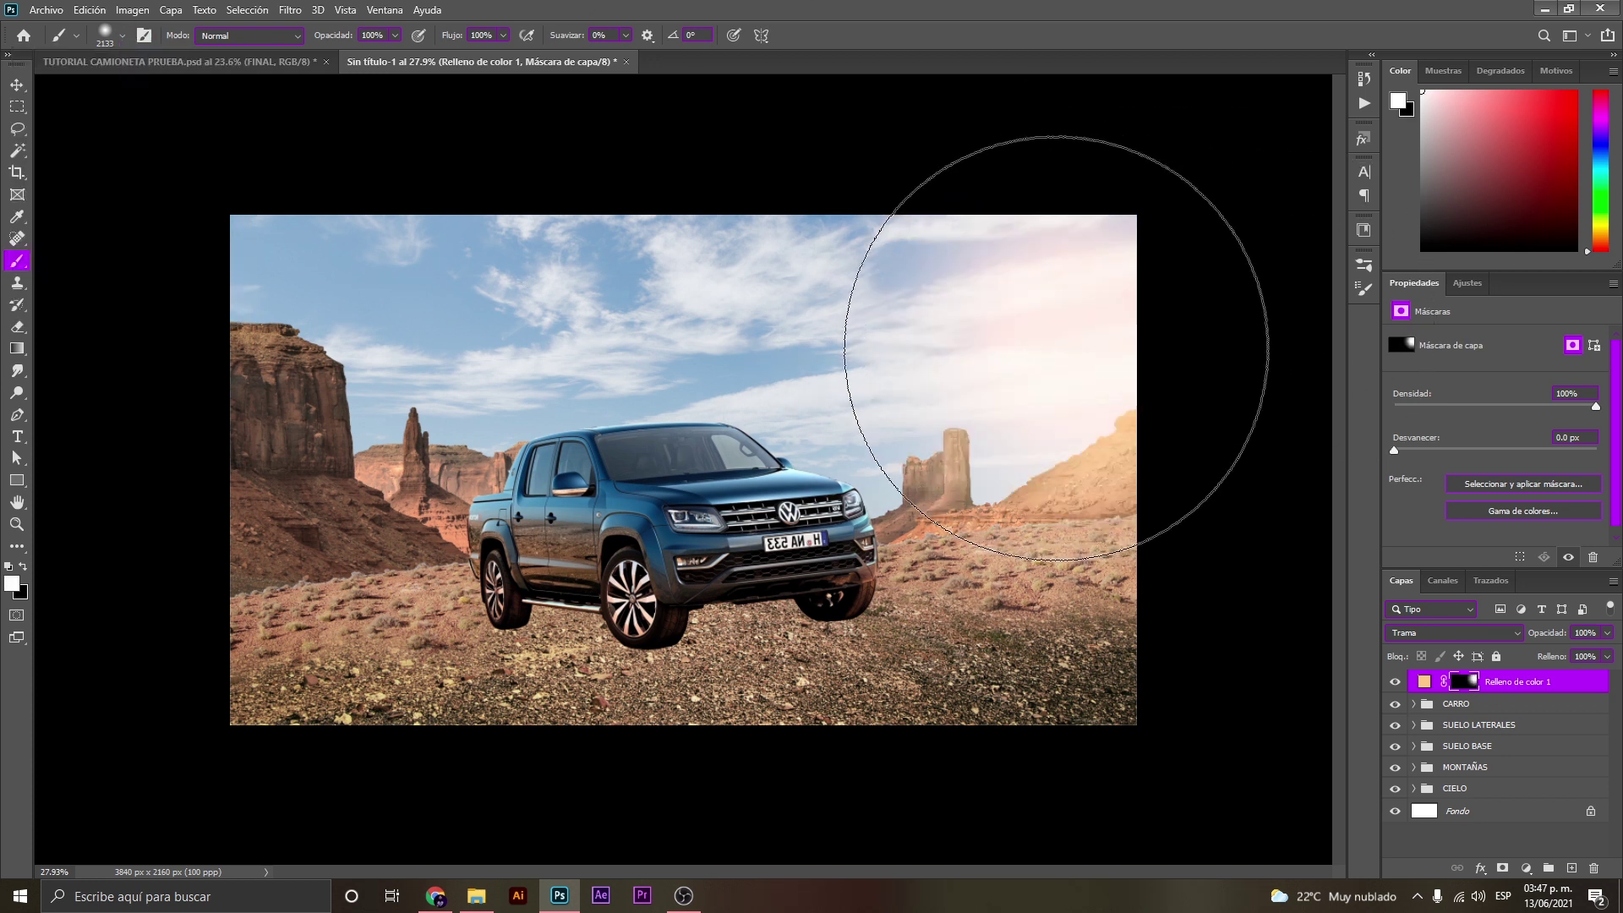
{"action": "left_click_drag", "start_coordinate": [1246, 353], "coordinate": [1207, 271]}
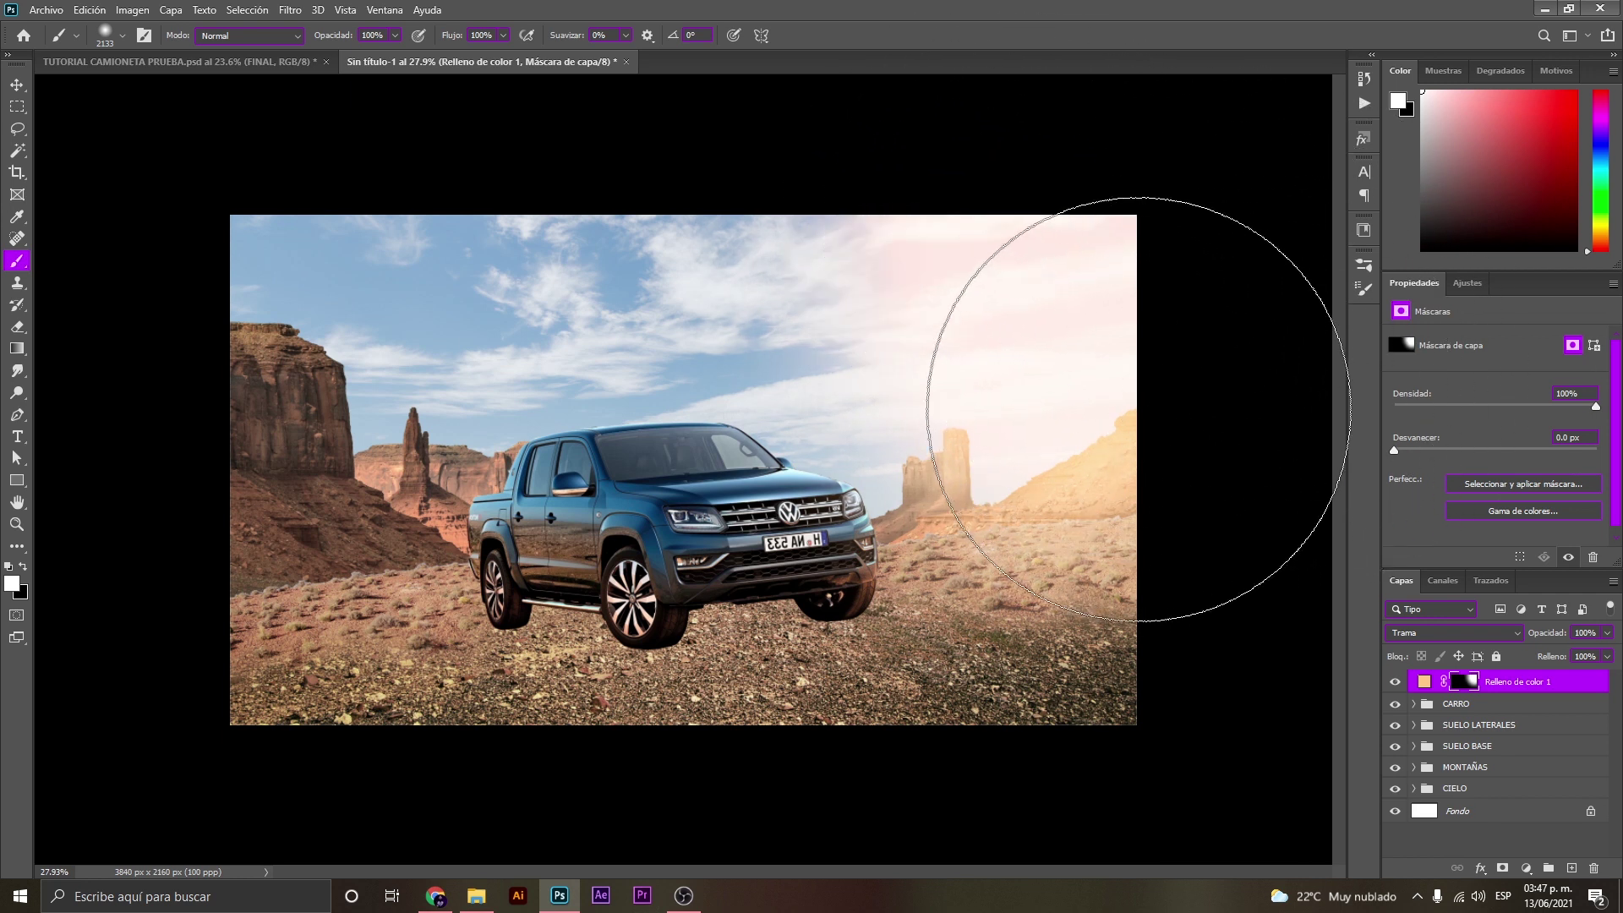
{"action": "left_click_drag", "start_coordinate": [1141, 380], "coordinate": [1111, 403]}
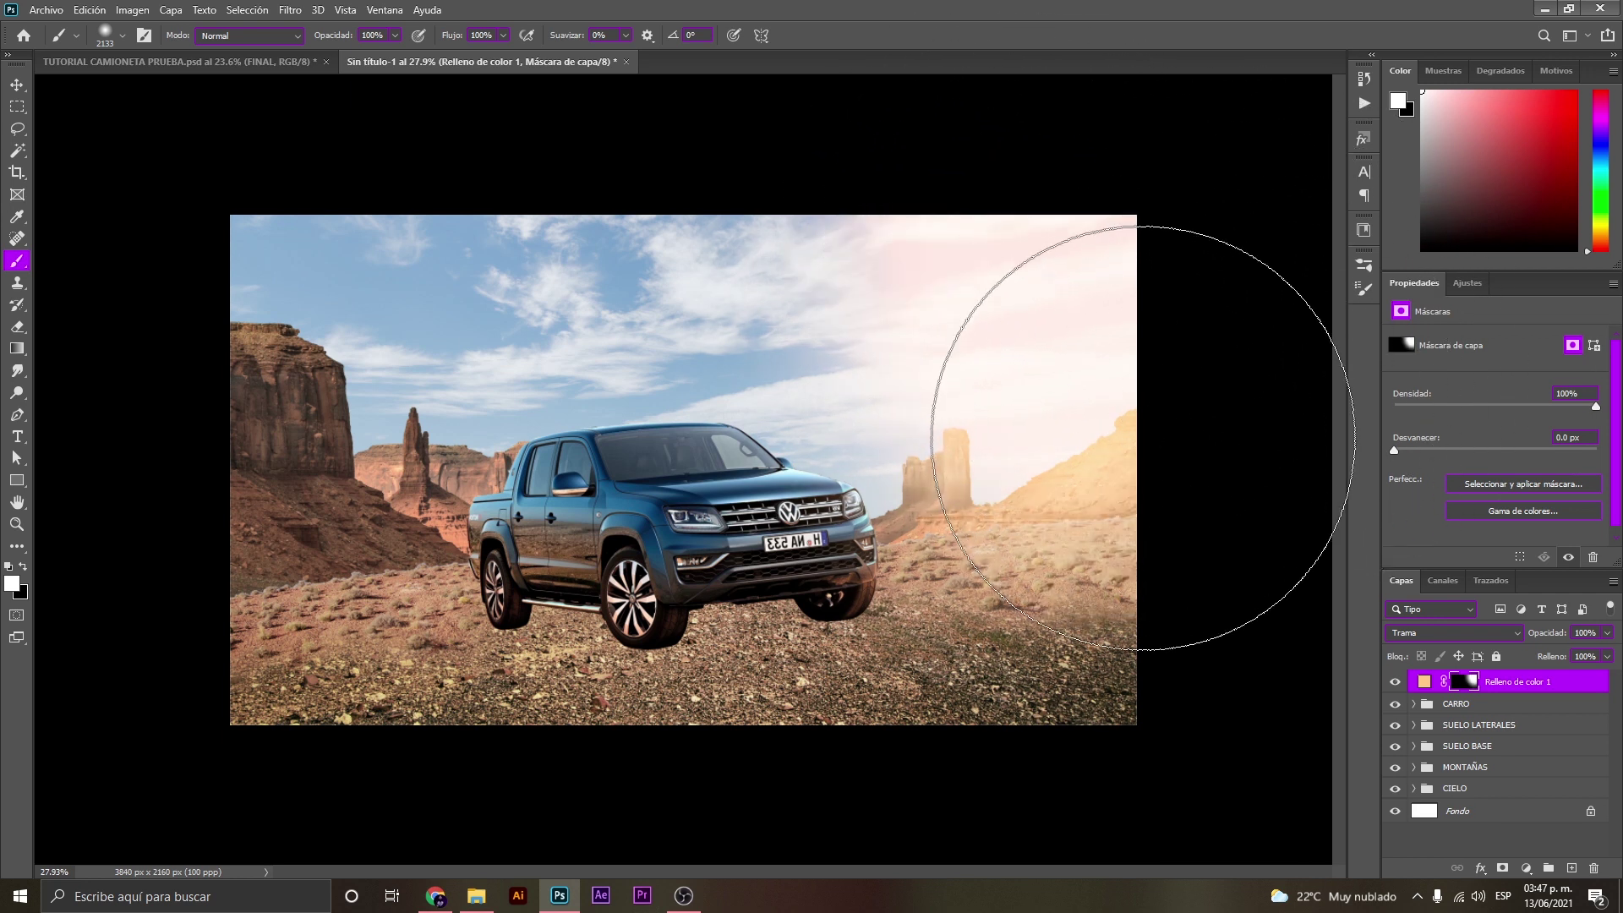
{"action": "key", "text": "z"}
{"action": "mouse_move", "coordinate": [928, 396]}
{"action": "left_mouse_down"}
{"action": "mouse_move", "coordinate": [764, 373]}
{"action": "mouse_move", "coordinate": [840, 358]}
{"action": "left_mouse_up"}
{"action": "key", "text": "b"}
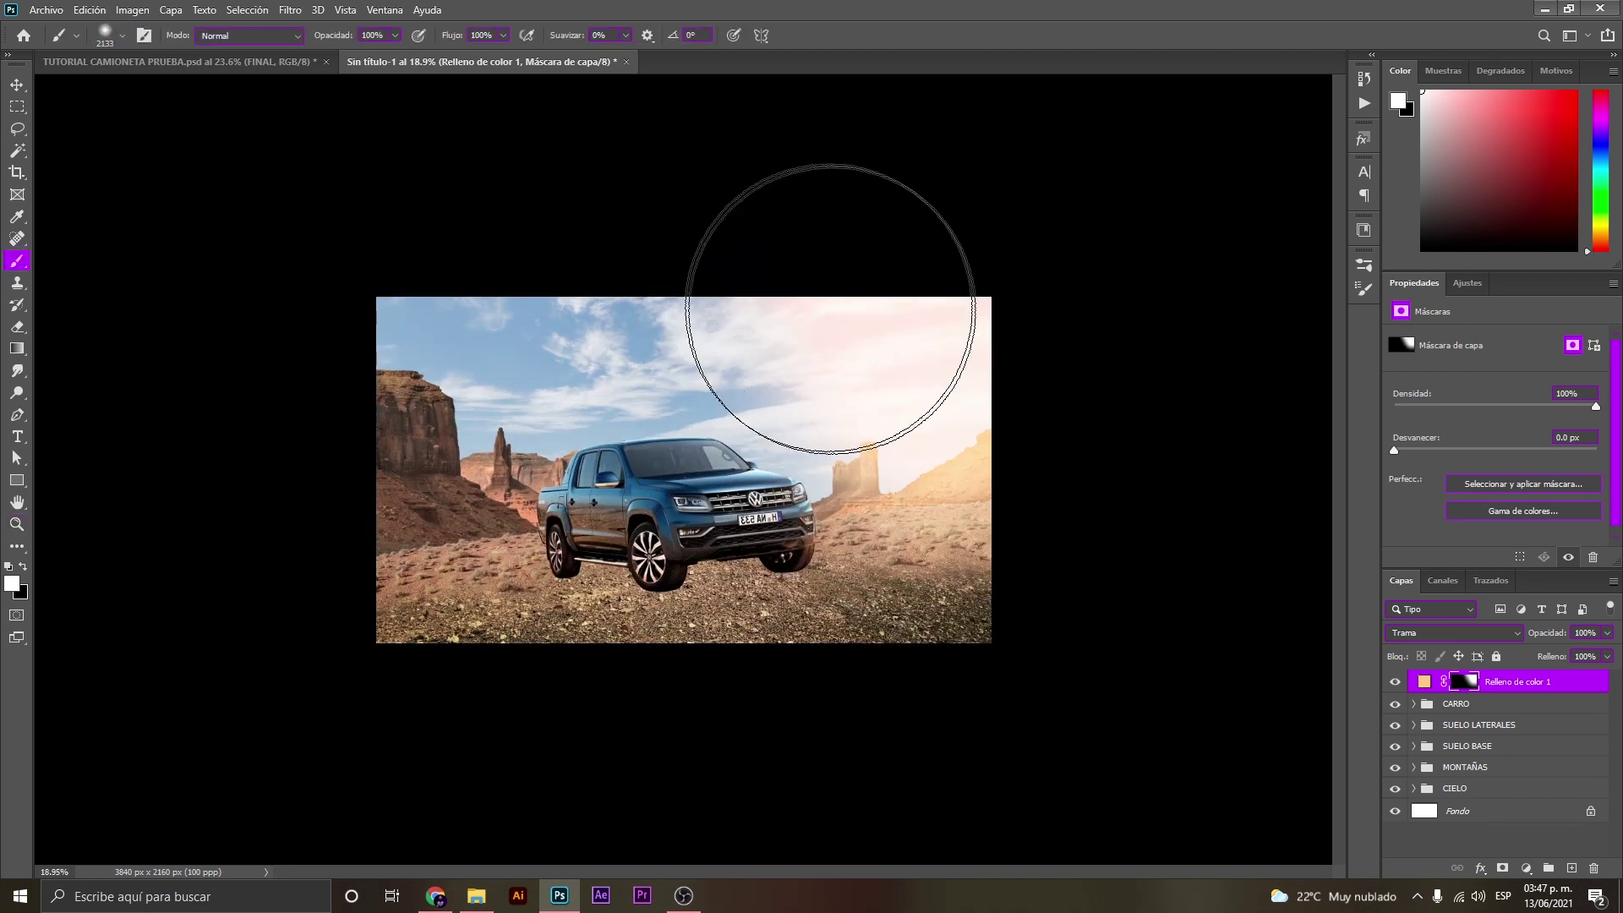
{"action": "key", "text": "z"}
{"action": "left_click_drag", "start_coordinate": [771, 436], "coordinate": [757, 426]}
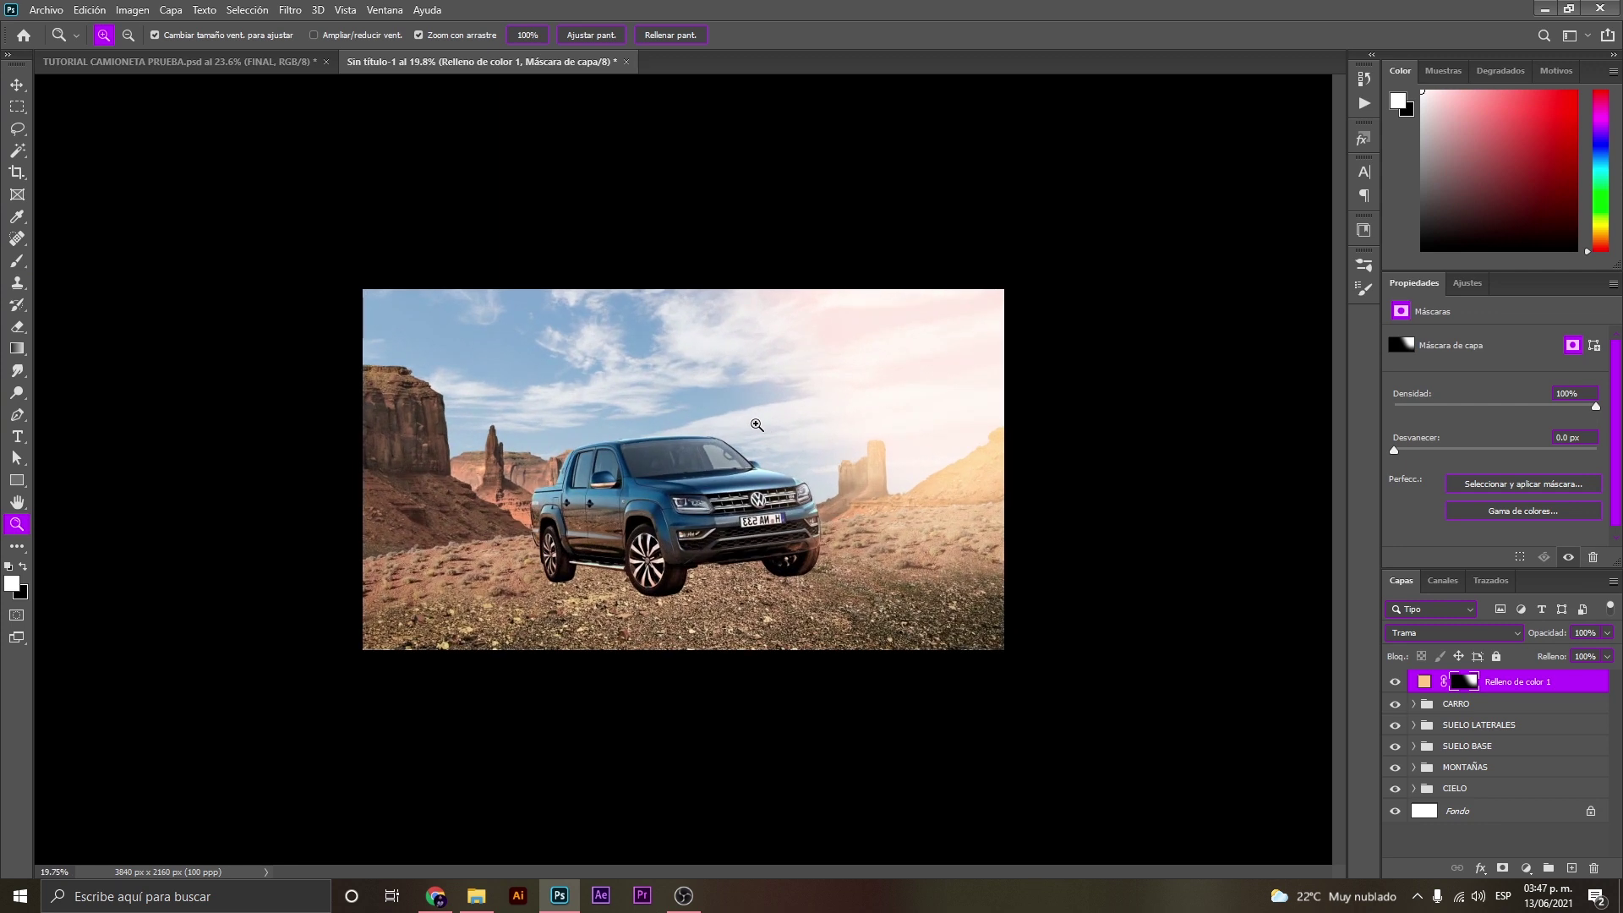
{"action": "left_click_drag", "start_coordinate": [736, 528], "coordinate": [846, 528]}
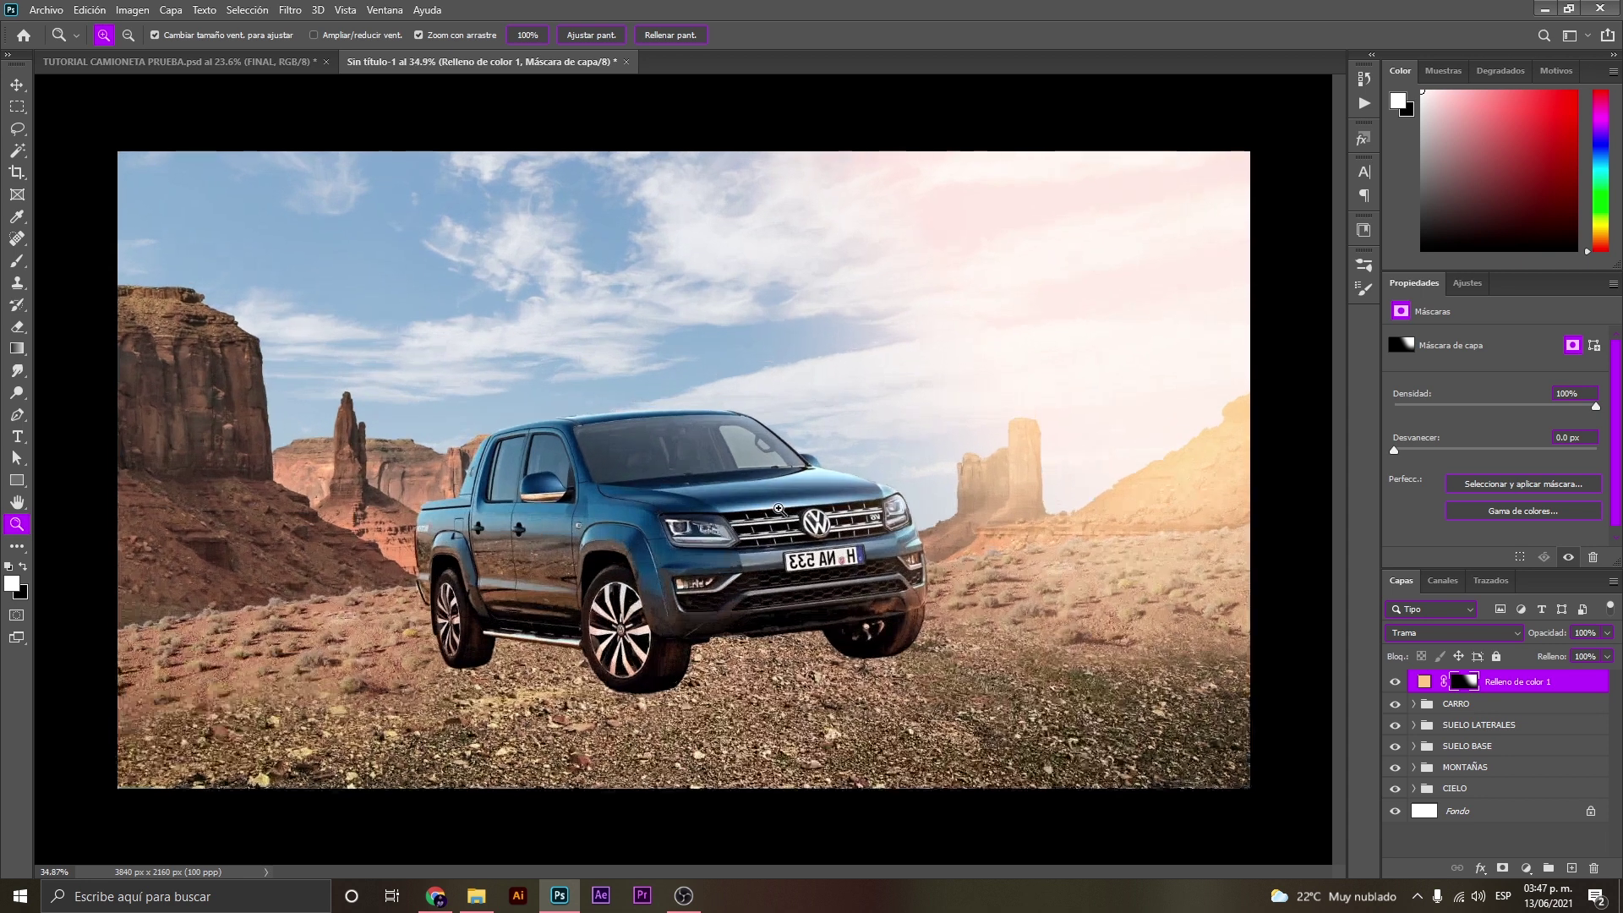
Lock the Relleno de color 1 layer and collapse the MONTAÑAS group.
{"action": "left_click", "coordinate": [1498, 658]}
{"action": "left_click_drag", "start_coordinate": [850, 569], "coordinate": [831, 549]}
{"action": "left_click", "coordinate": [832, 549]}
{"action": "key", "text": "v"}
{"action": "left_click", "coordinate": [1095, 482]}
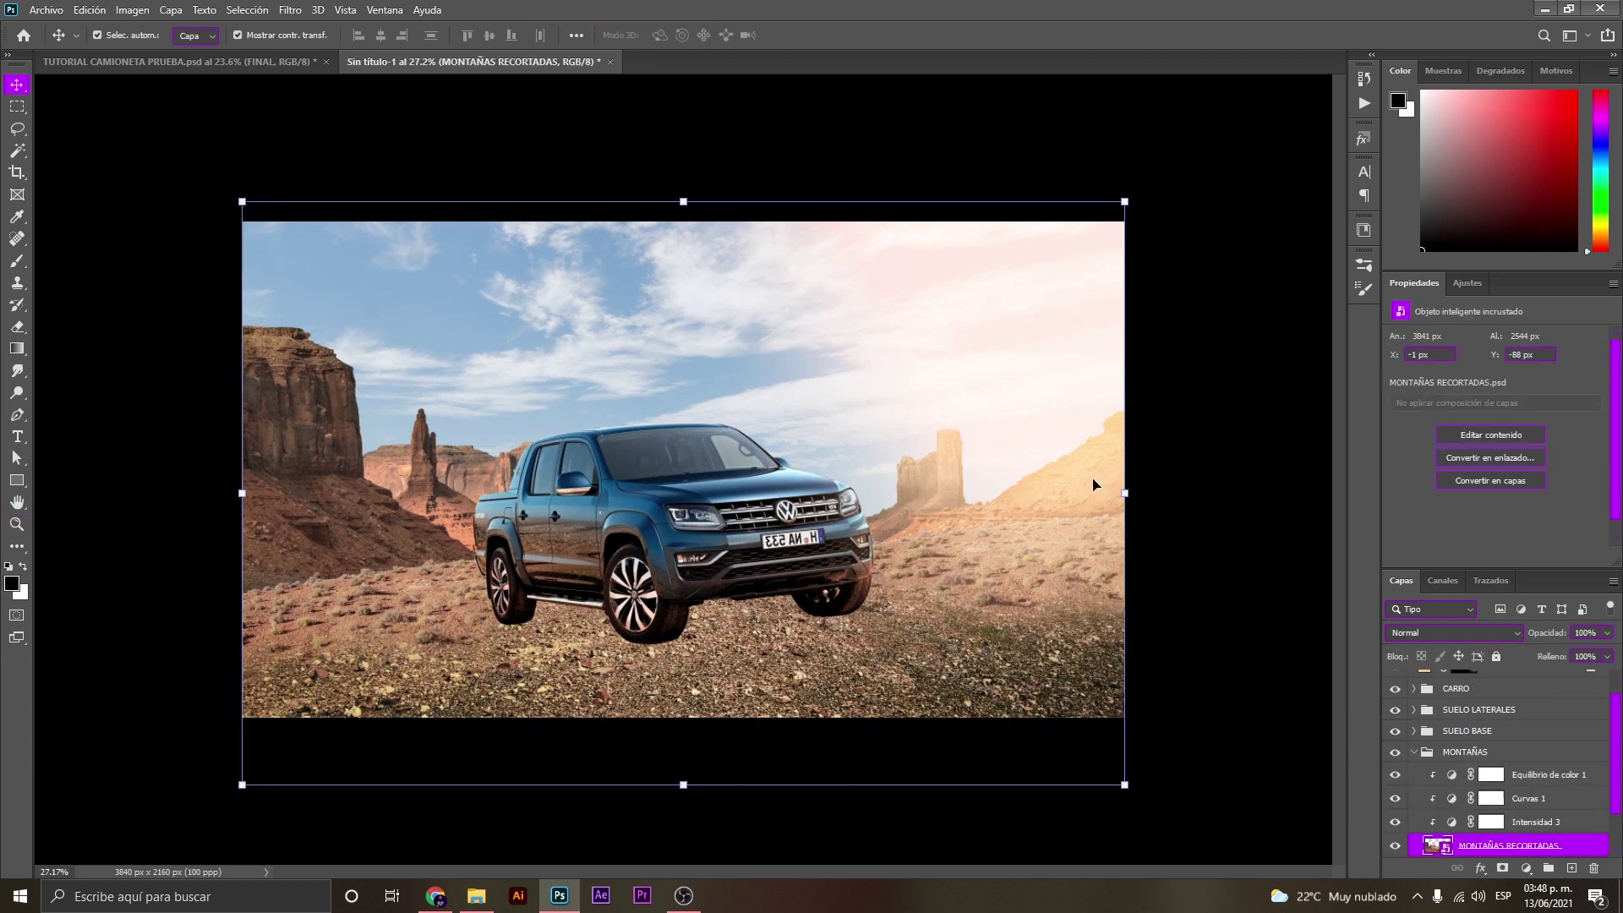
{"action": "left_click", "coordinate": [1414, 752]}
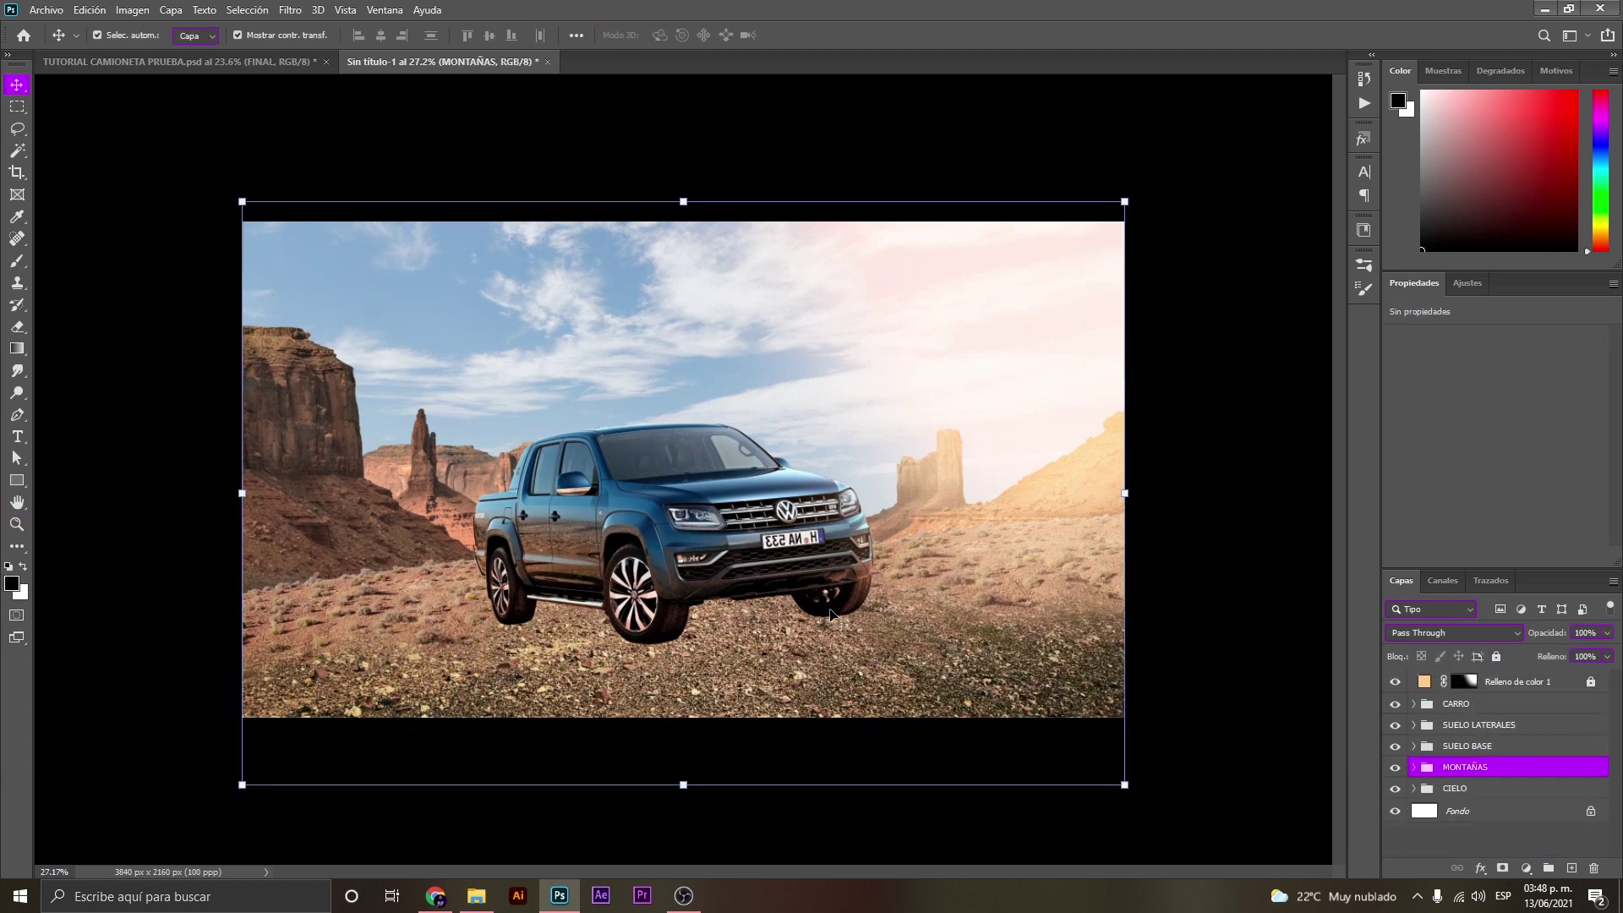
{"action": "left_click", "coordinate": [1138, 541]}
Zoom in on the truck's front and expand the CARRO group to show its layers.
{"action": "key", "text": "z"}
{"action": "key", "text": "ctrl+plus"}
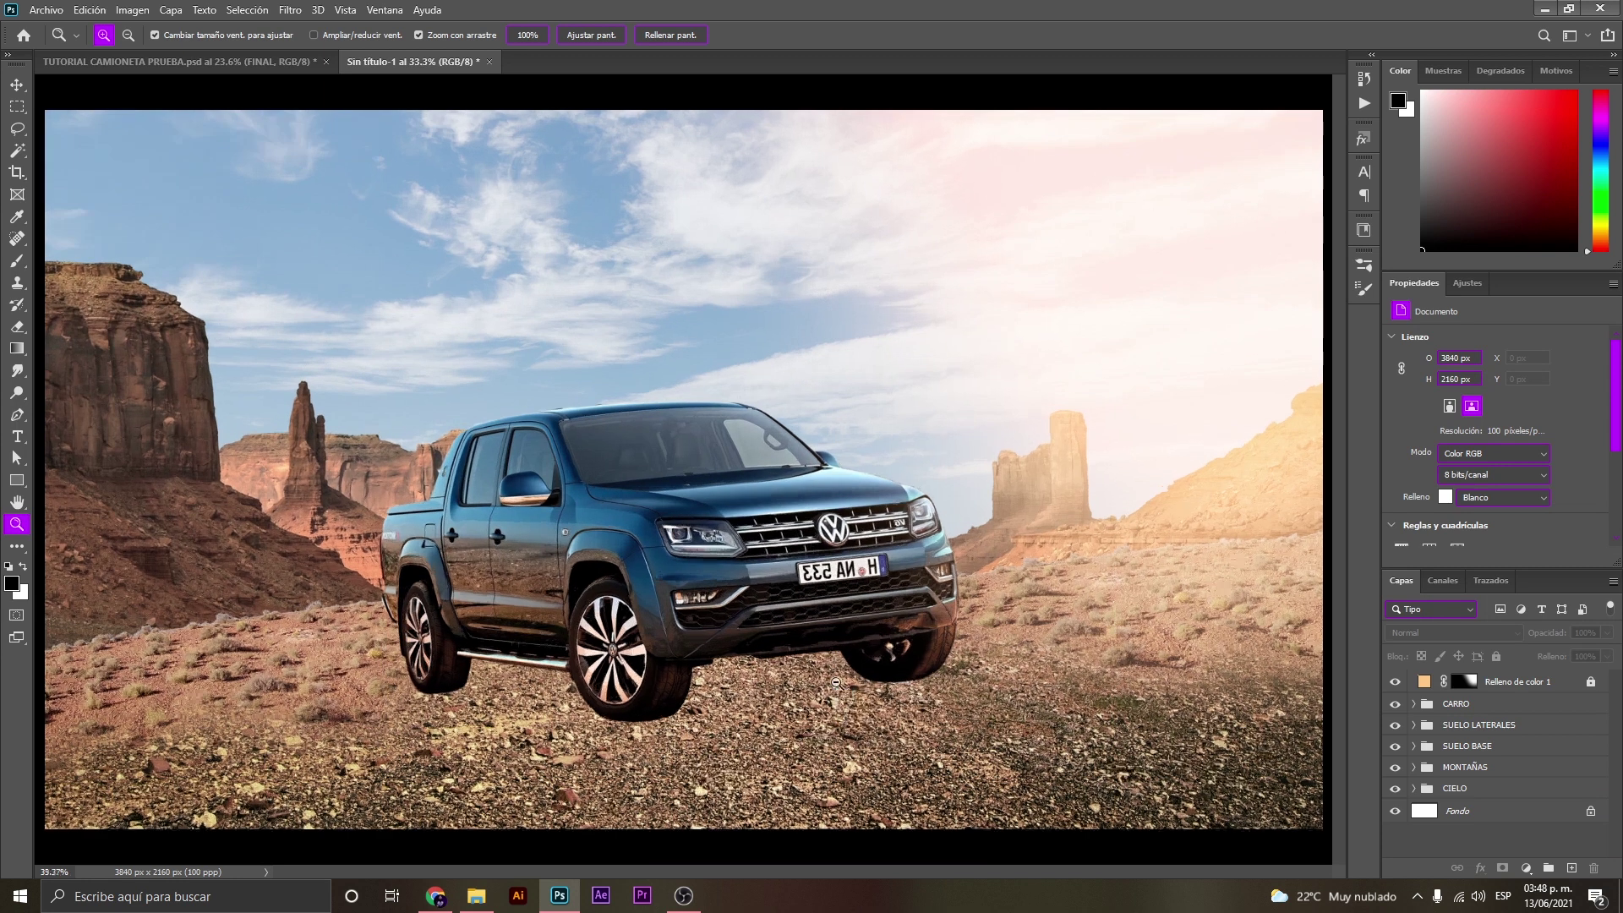
{"action": "left_click_drag", "start_coordinate": [814, 687], "coordinate": [844, 679]}
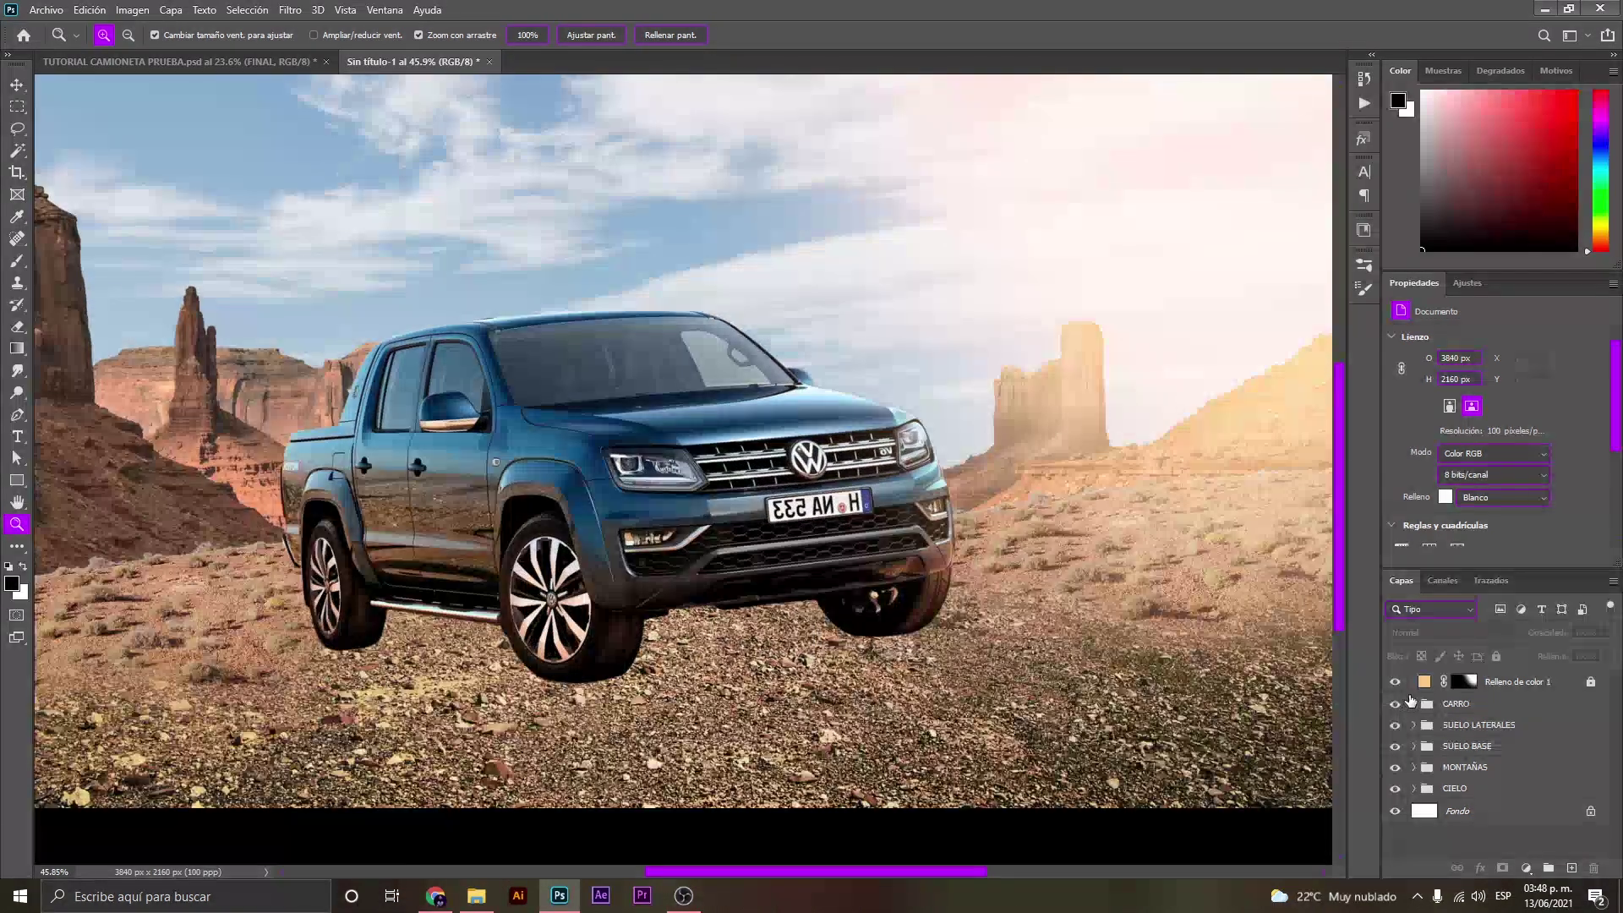
{"action": "left_click", "coordinate": [1413, 704]}
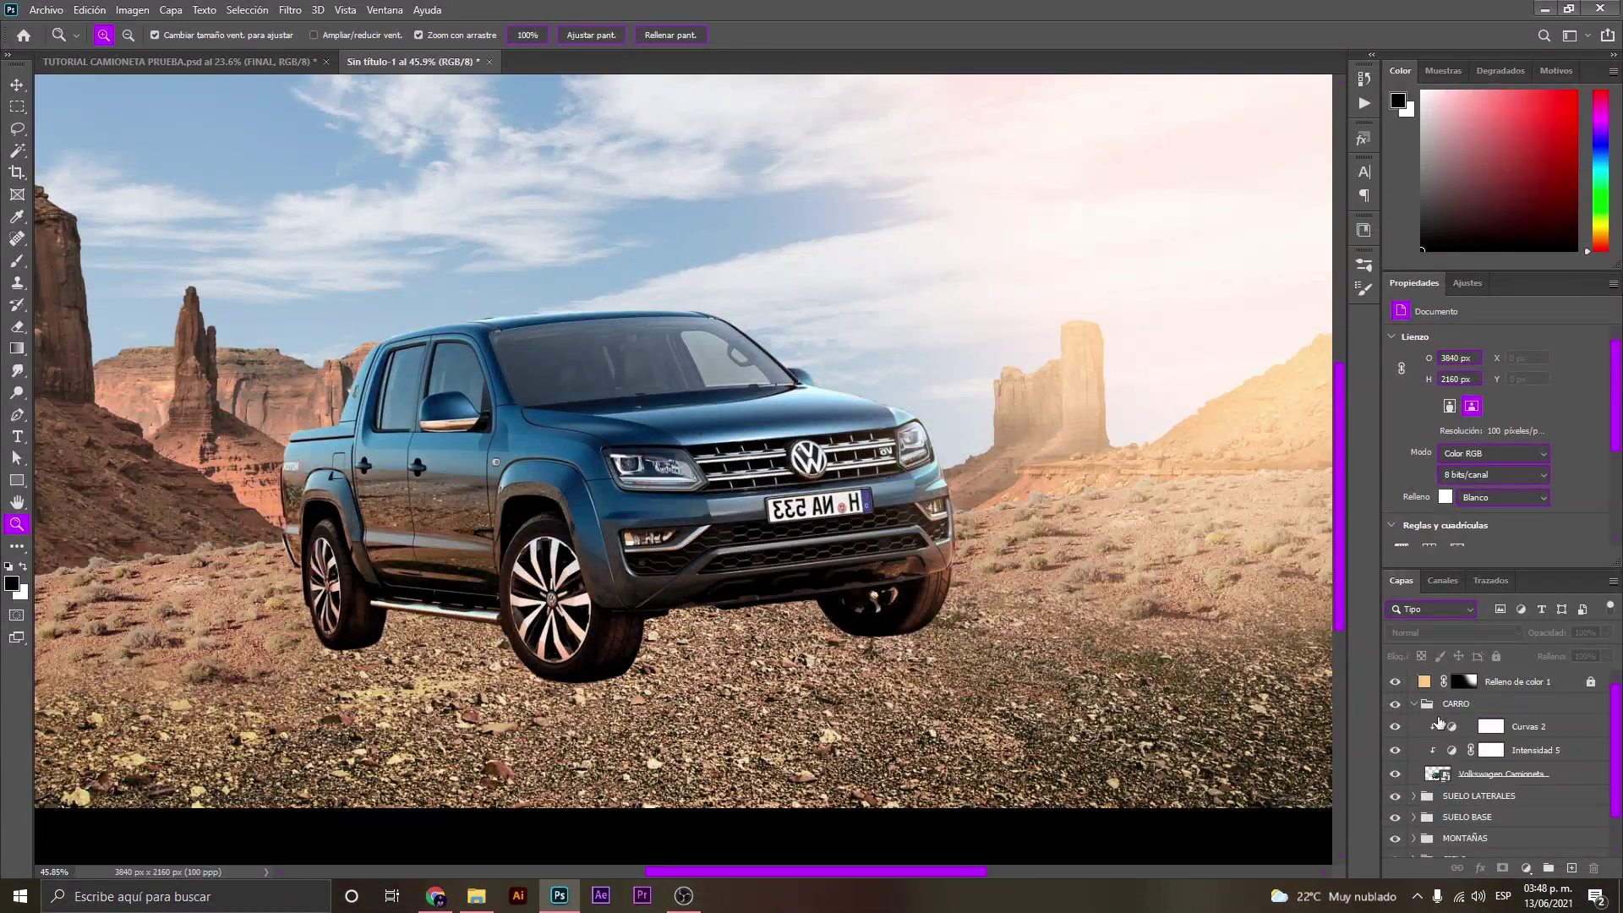
{"action": "scroll", "coordinate": [1452, 735], "scroll_direction": "down", "scroll_amount": 1}
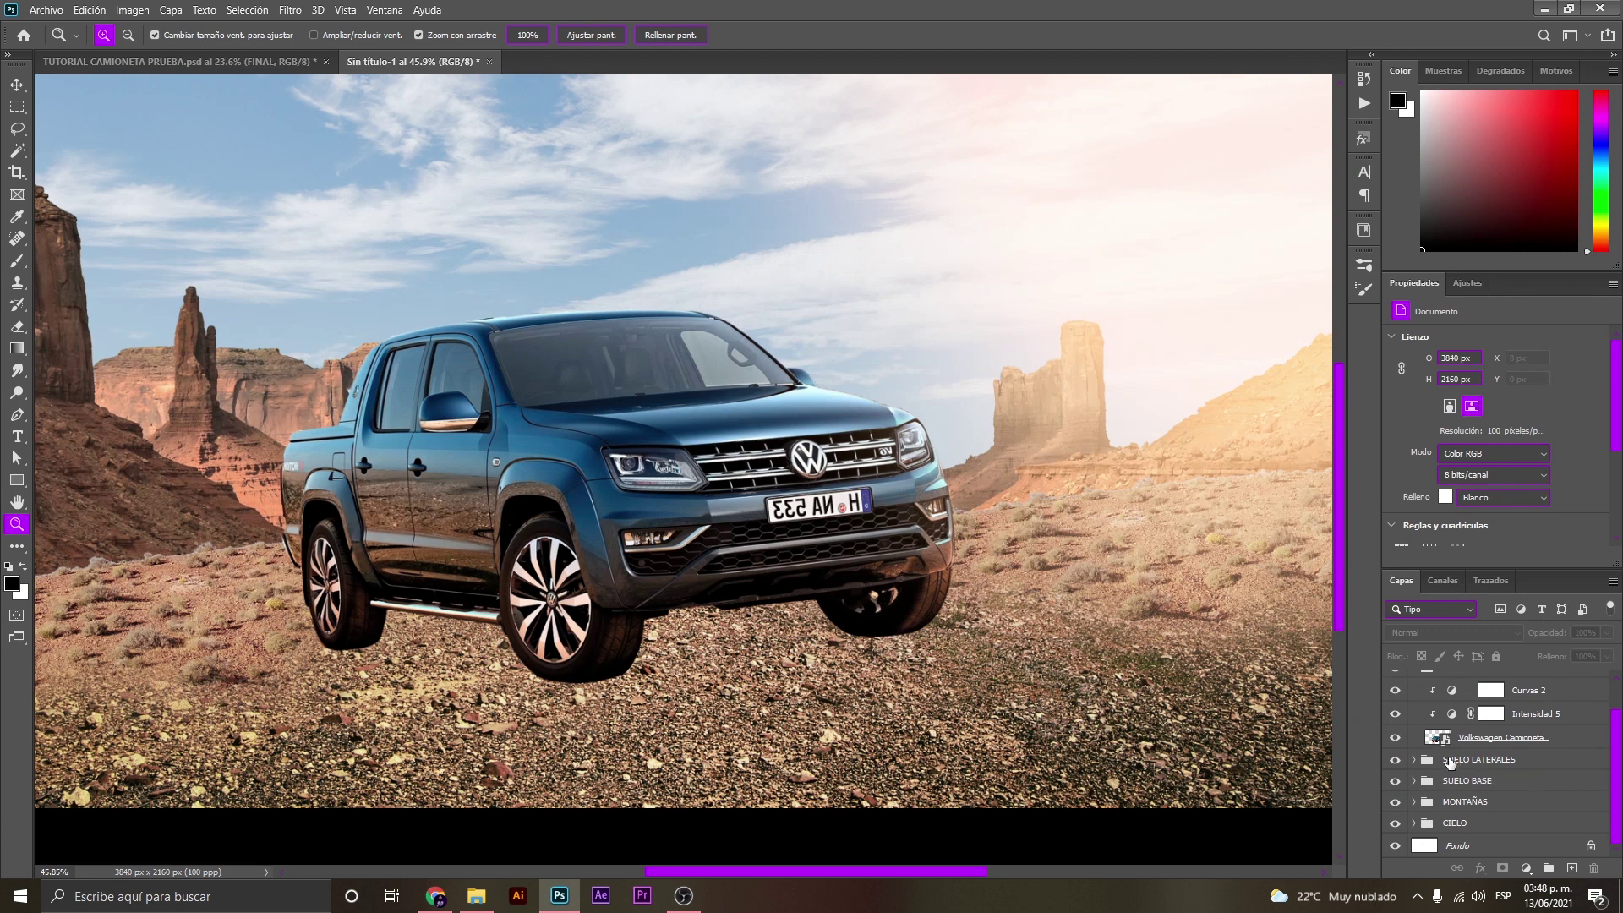
Select the SUELO LATERALES group and start a Pen shape with two ground points.
{"action": "left_click", "coordinate": [1449, 764]}
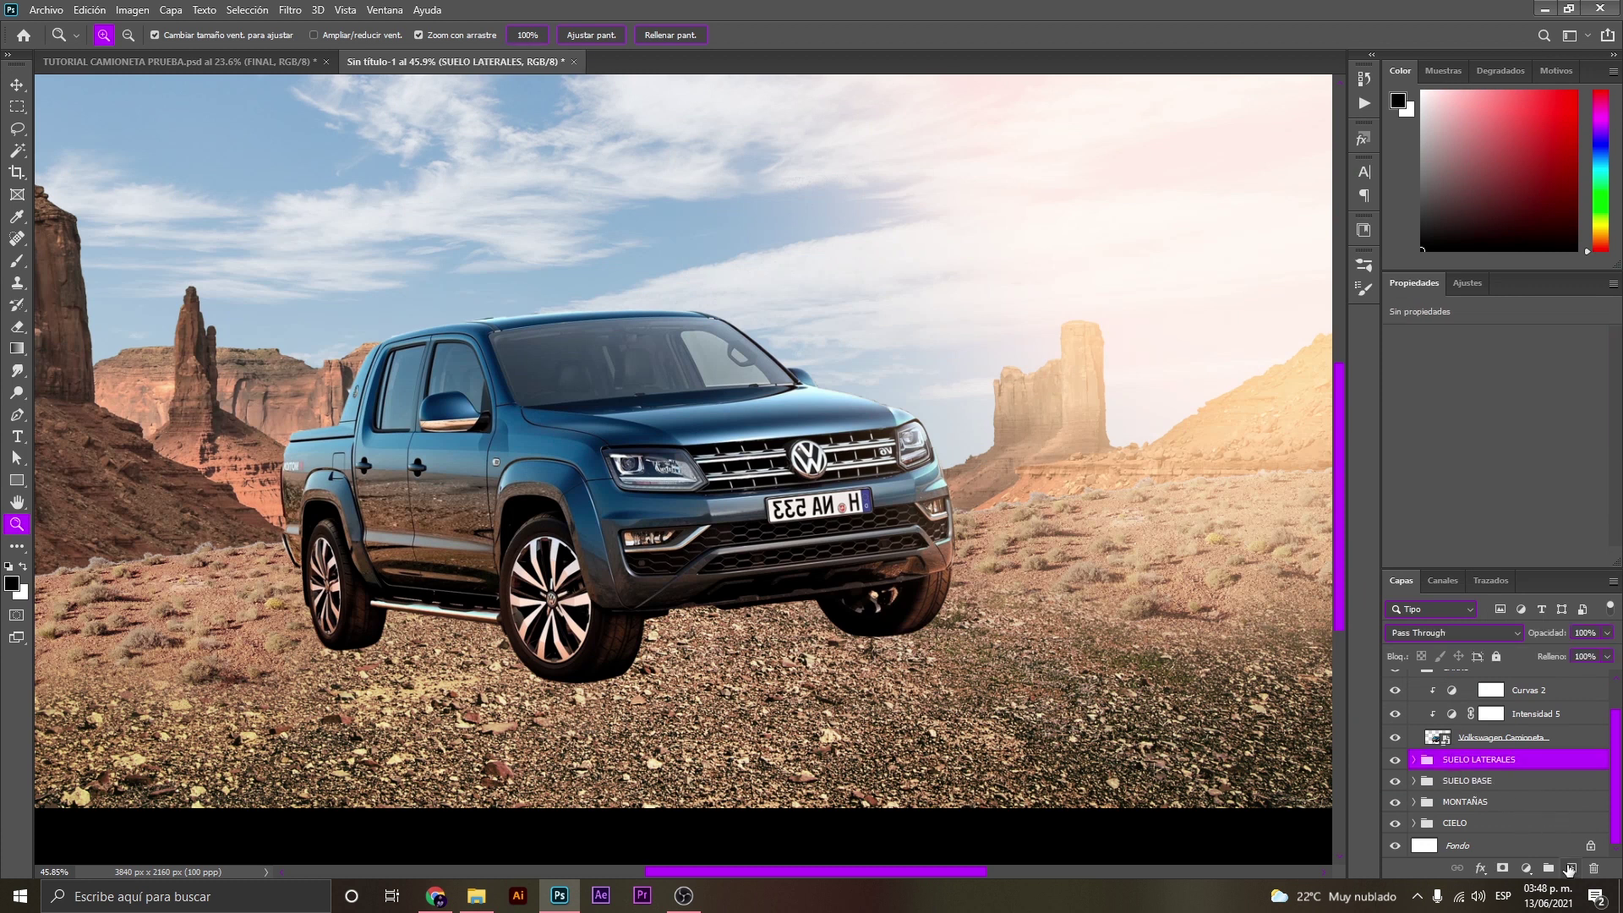
{"action": "key", "text": "p"}
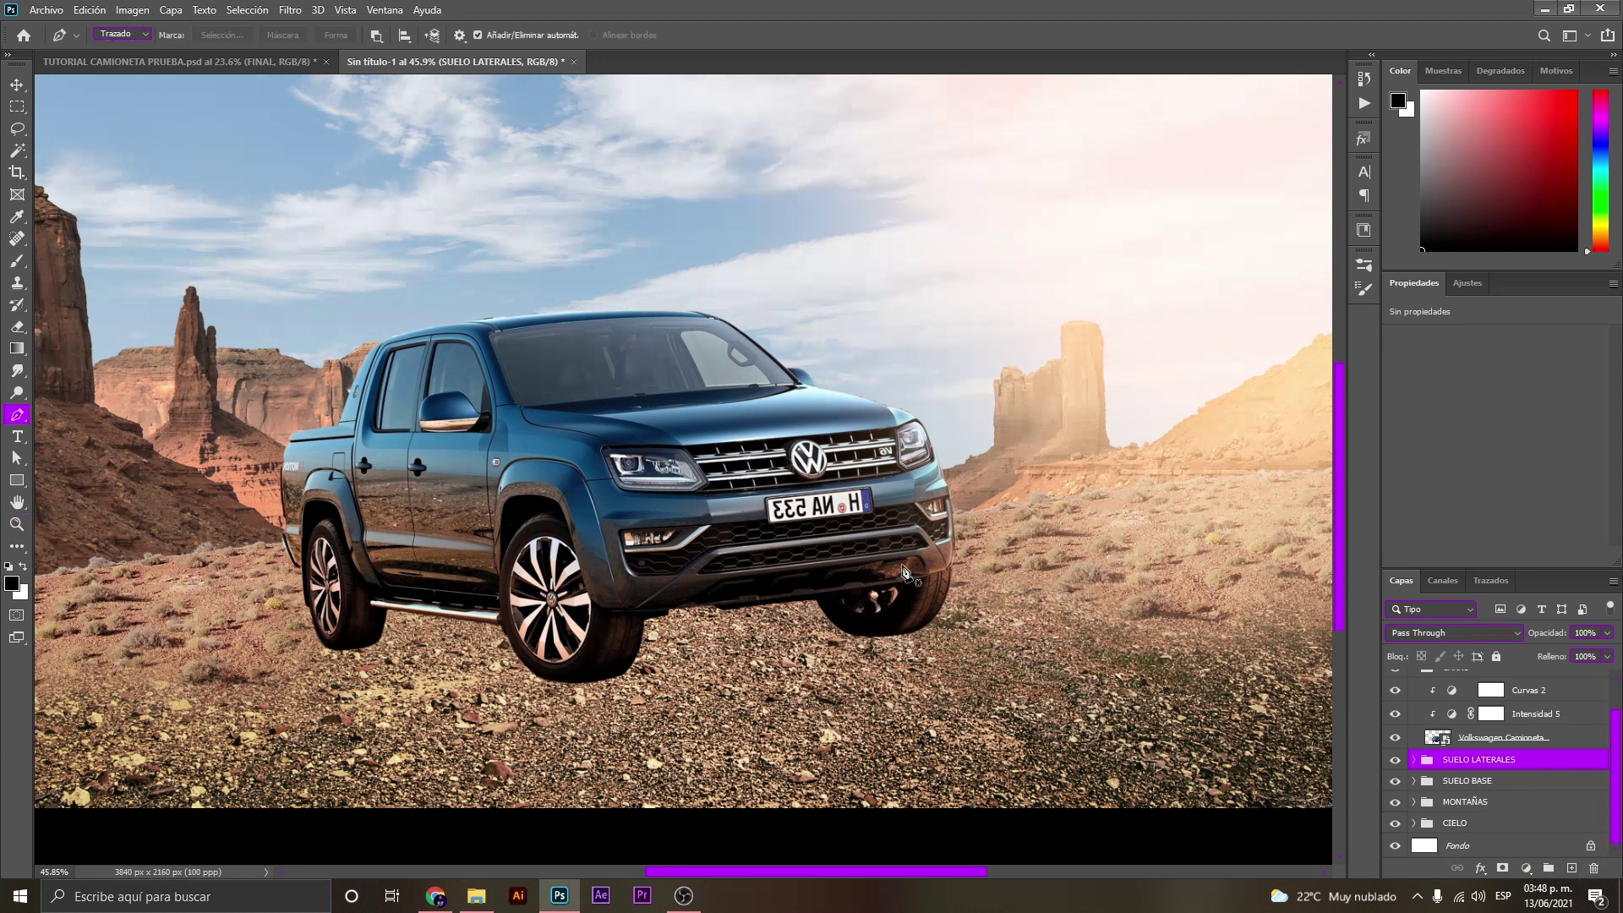
{"action": "left_click", "coordinate": [145, 36]}
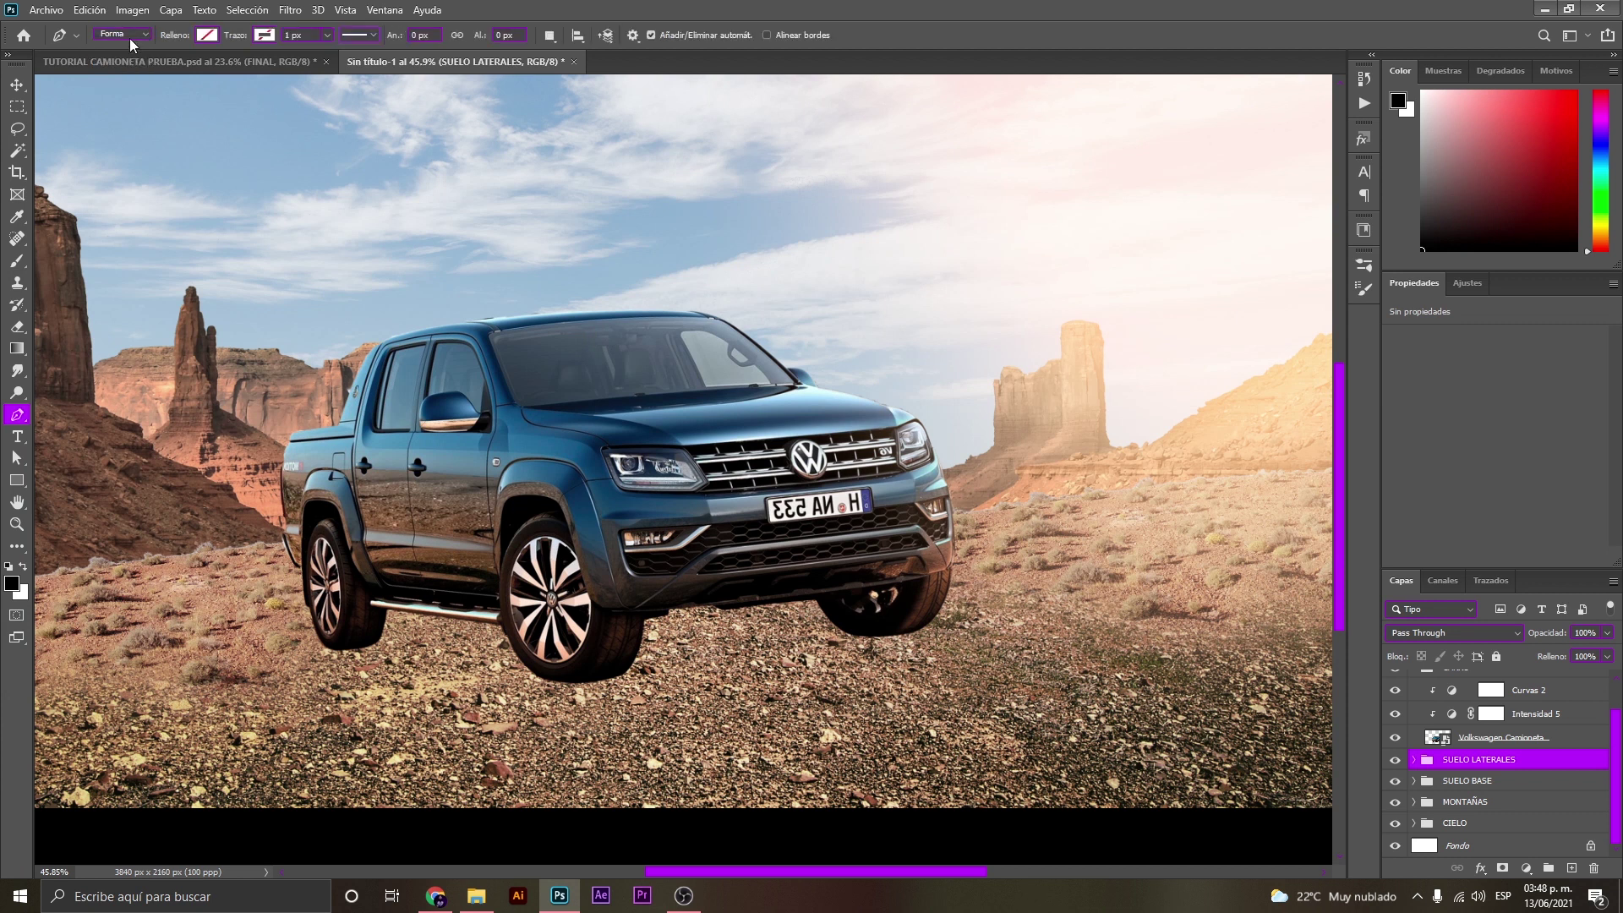
{"action": "left_click", "coordinate": [129, 38]}
{"action": "left_click", "coordinate": [127, 40]}
{"action": "left_click", "coordinate": [982, 645]}
{"action": "left_click", "coordinate": [837, 731]}
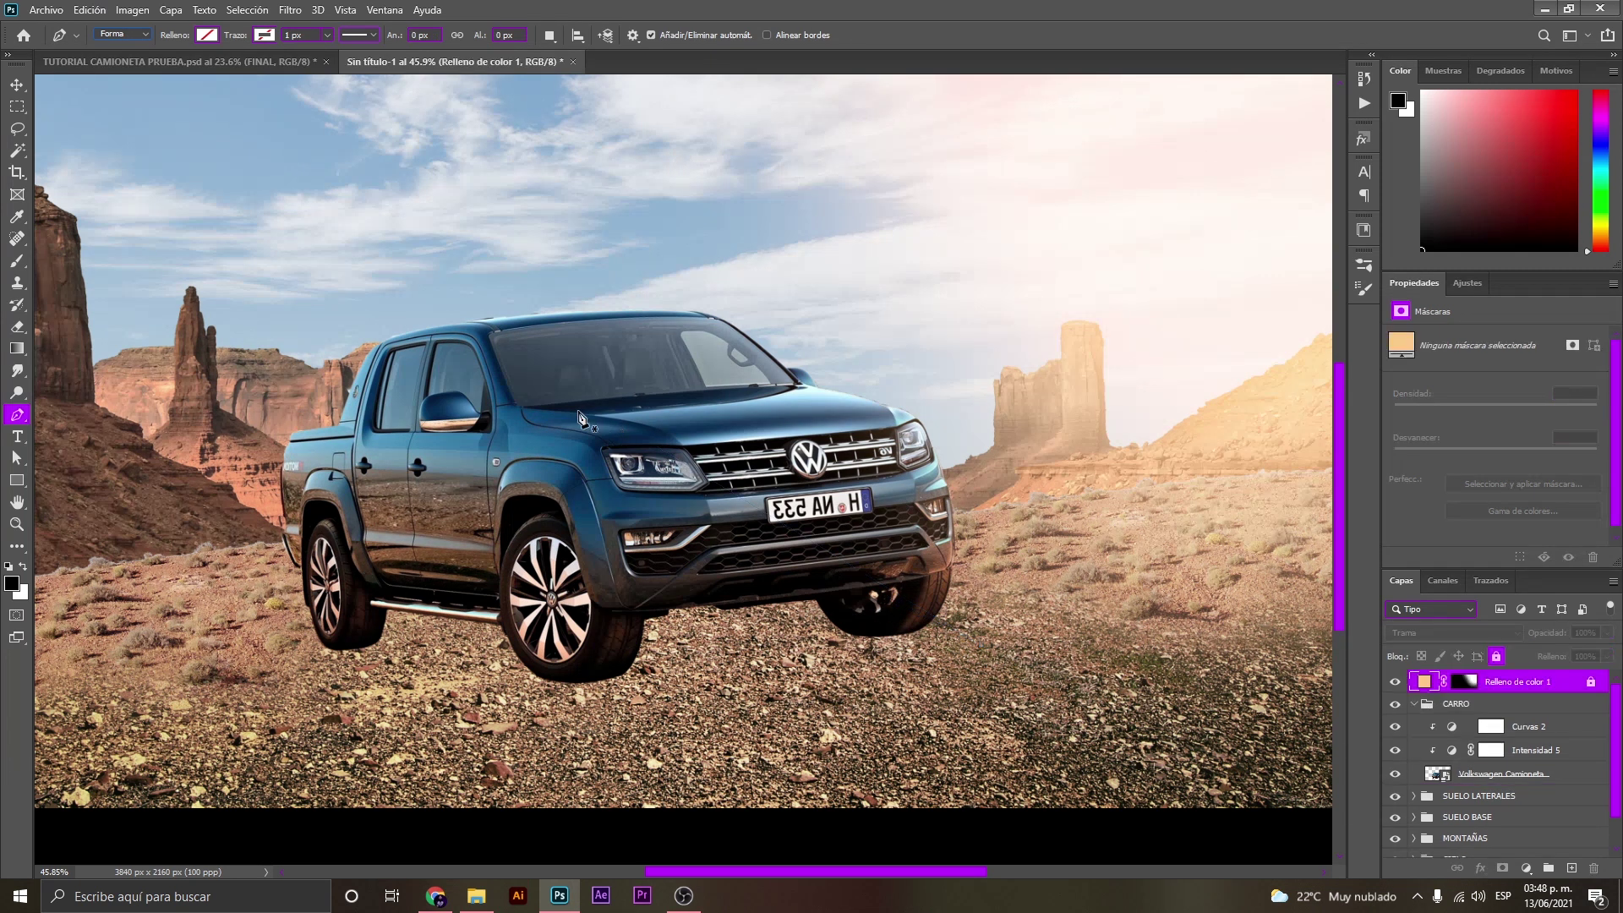
Draw a closed four-point test path on the ground in Path mode, then discard it.
{"action": "scroll", "coordinate": [1403, 778], "scroll_direction": "down", "scroll_amount": 2}
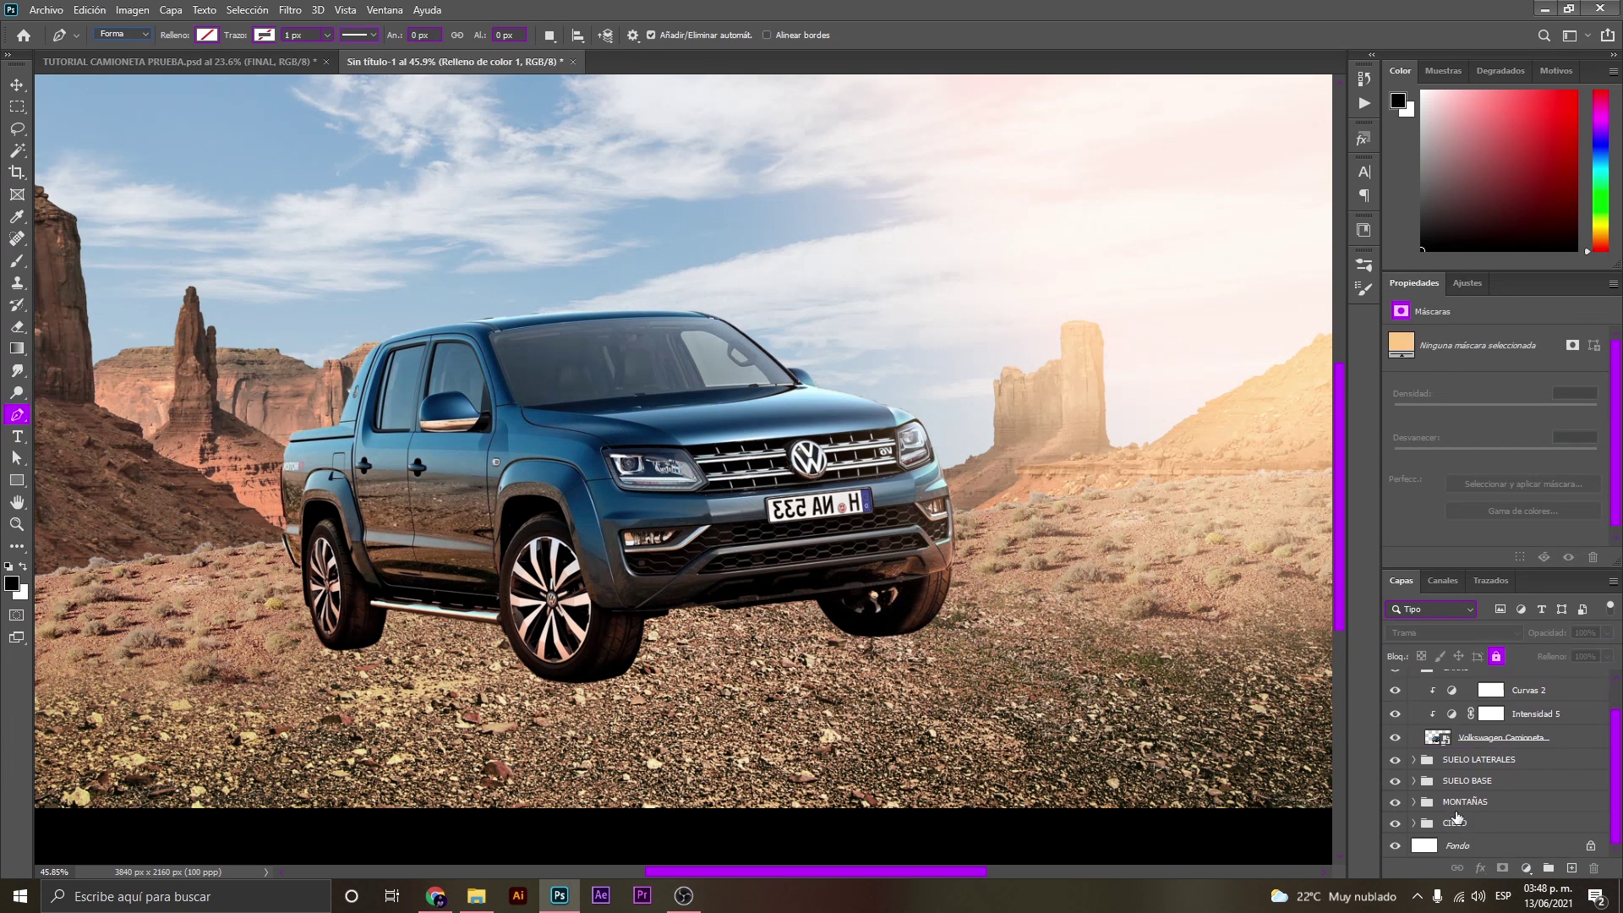
{"action": "left_click", "coordinate": [1479, 761]}
{"action": "left_click", "coordinate": [124, 35]}
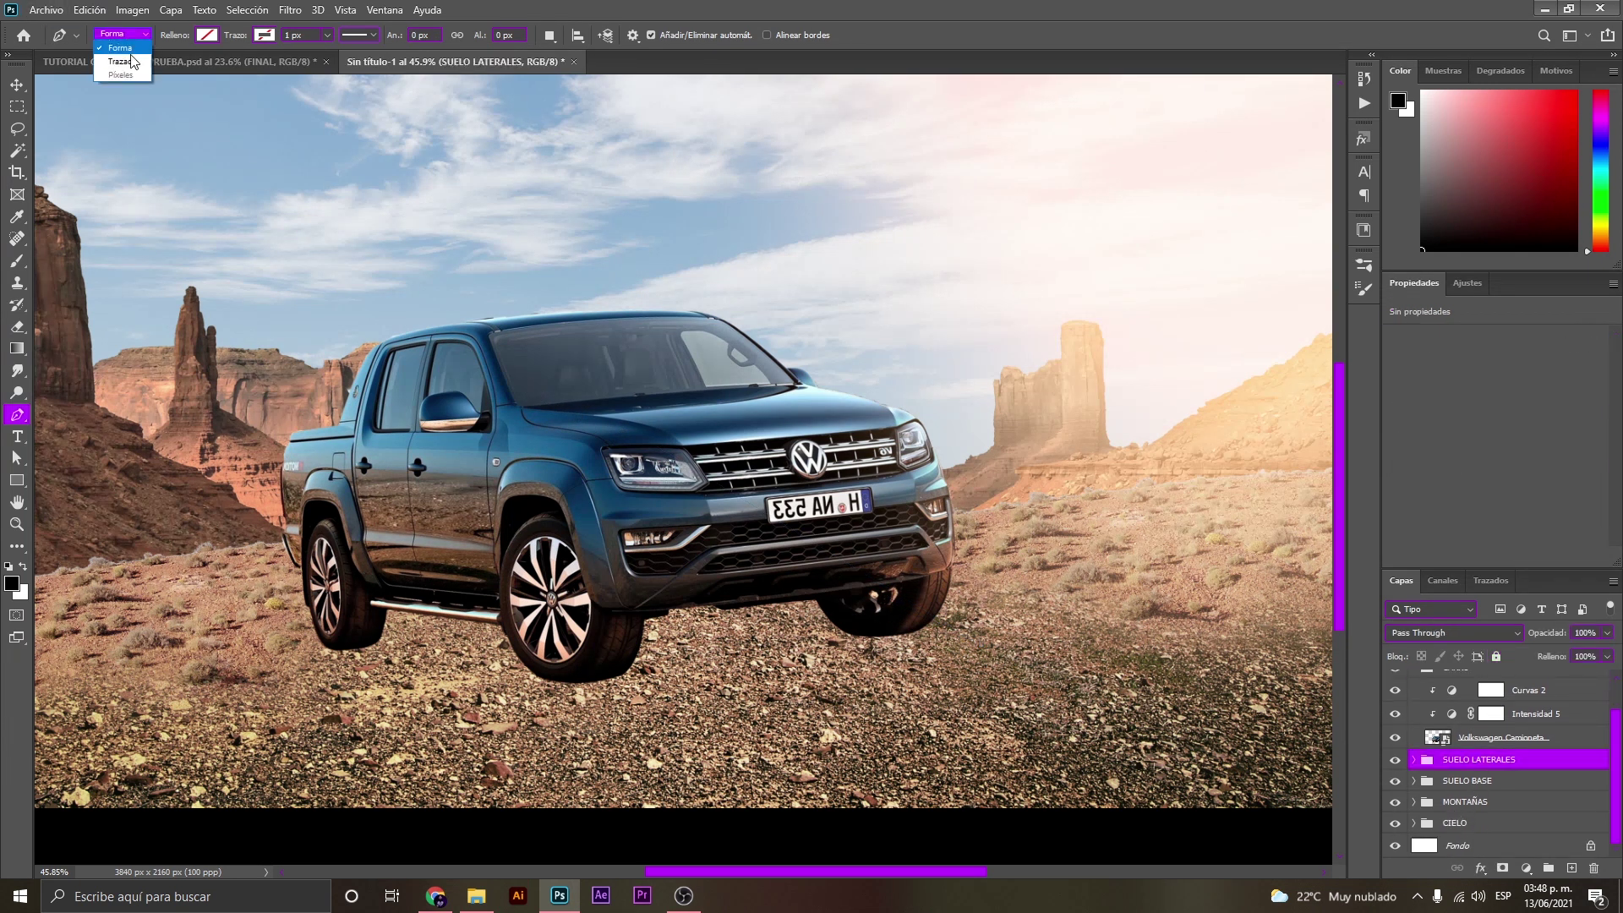
{"action": "left_click", "coordinate": [119, 56]}
{"action": "left_click", "coordinate": [961, 658]}
{"action": "left_click", "coordinate": [1126, 656]}
{"action": "left_click", "coordinate": [1090, 714]}
{"action": "left_click", "coordinate": [970, 712]}
{"action": "left_click", "coordinate": [961, 658]}
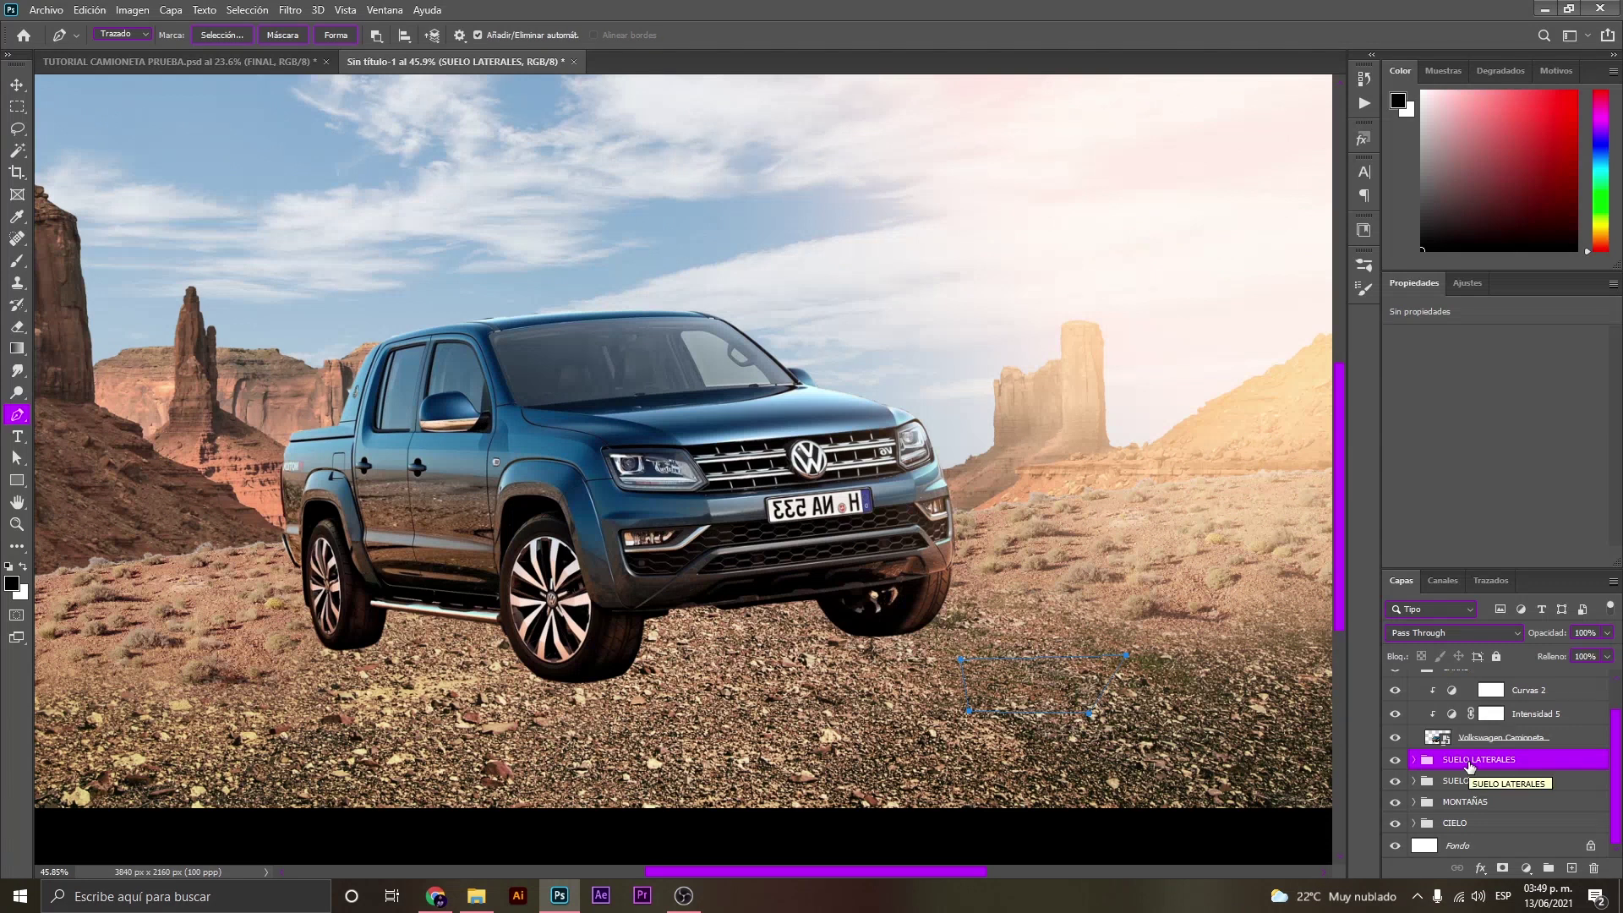
{"action": "key", "text": "Escape"}
Back in Shape mode, zoom on the right wheel and place the shadow shape's first two points.
{"action": "left_click", "coordinate": [127, 38]}
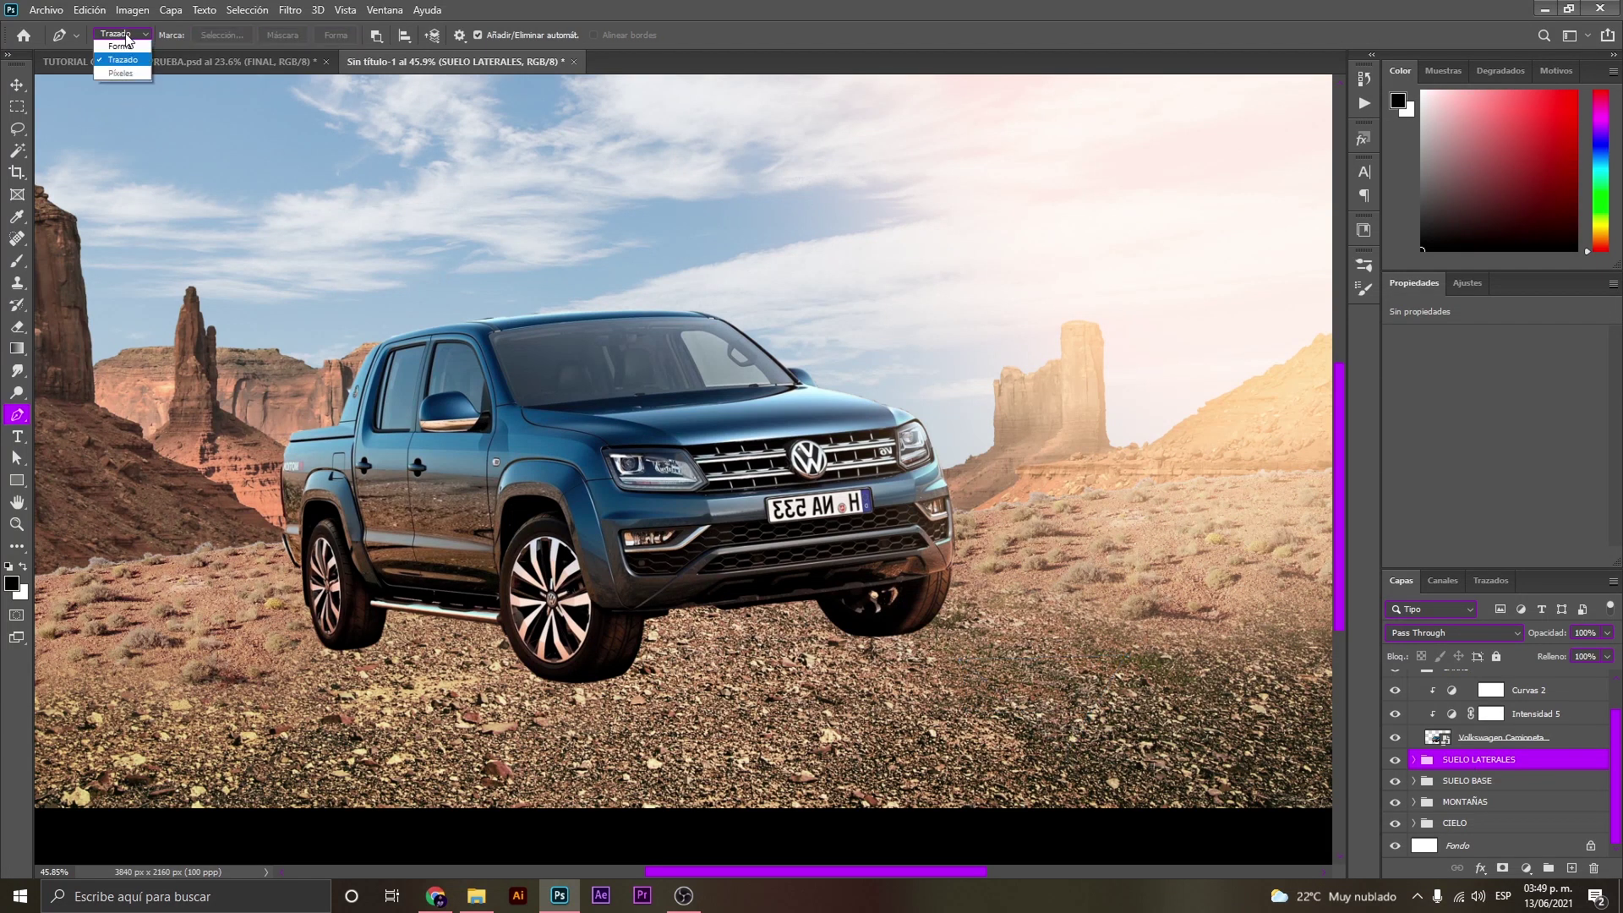
{"action": "left_click", "coordinate": [121, 46]}
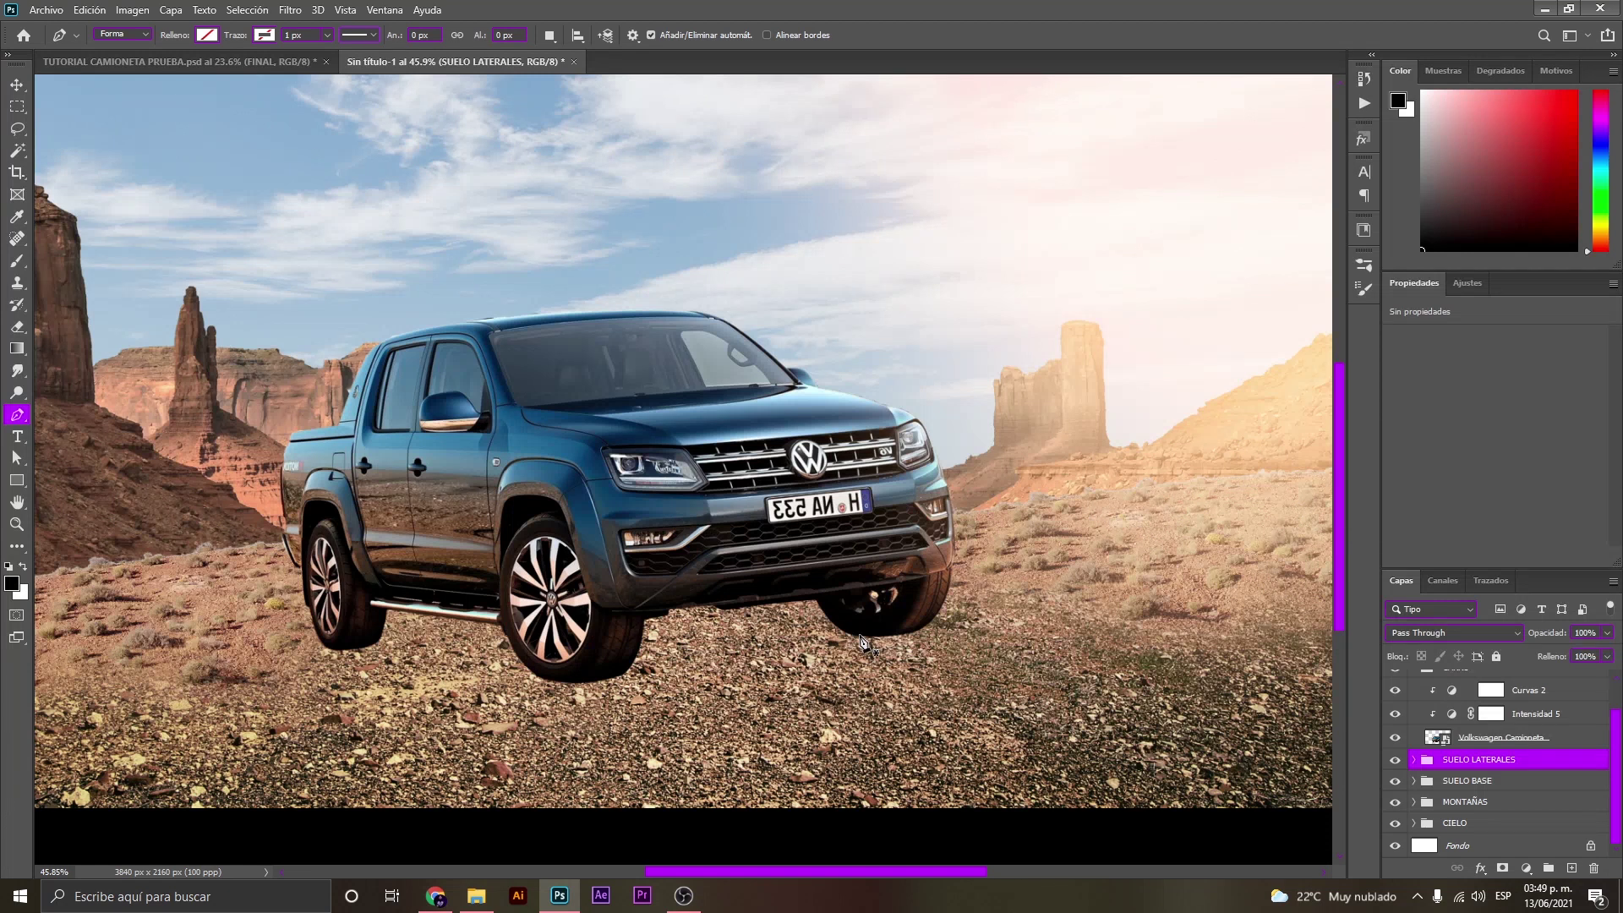
{"action": "key", "text": "z"}
{"action": "left_click_drag", "start_coordinate": [864, 642], "coordinate": [882, 639]}
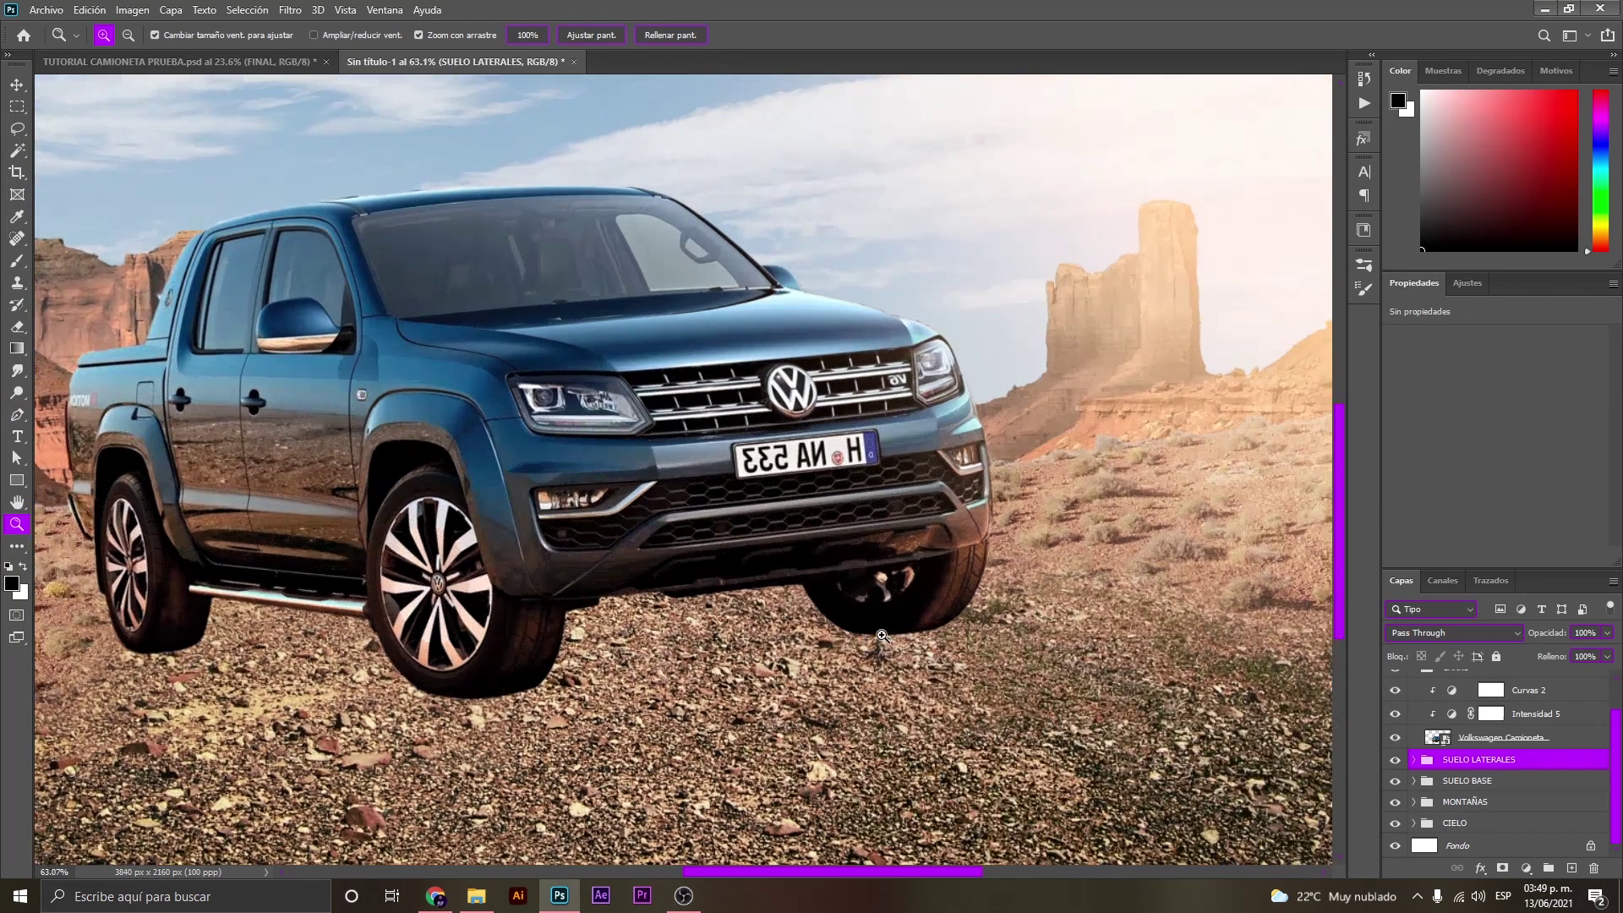
{"action": "left_click_drag", "start_coordinate": [882, 635], "coordinate": [855, 634]}
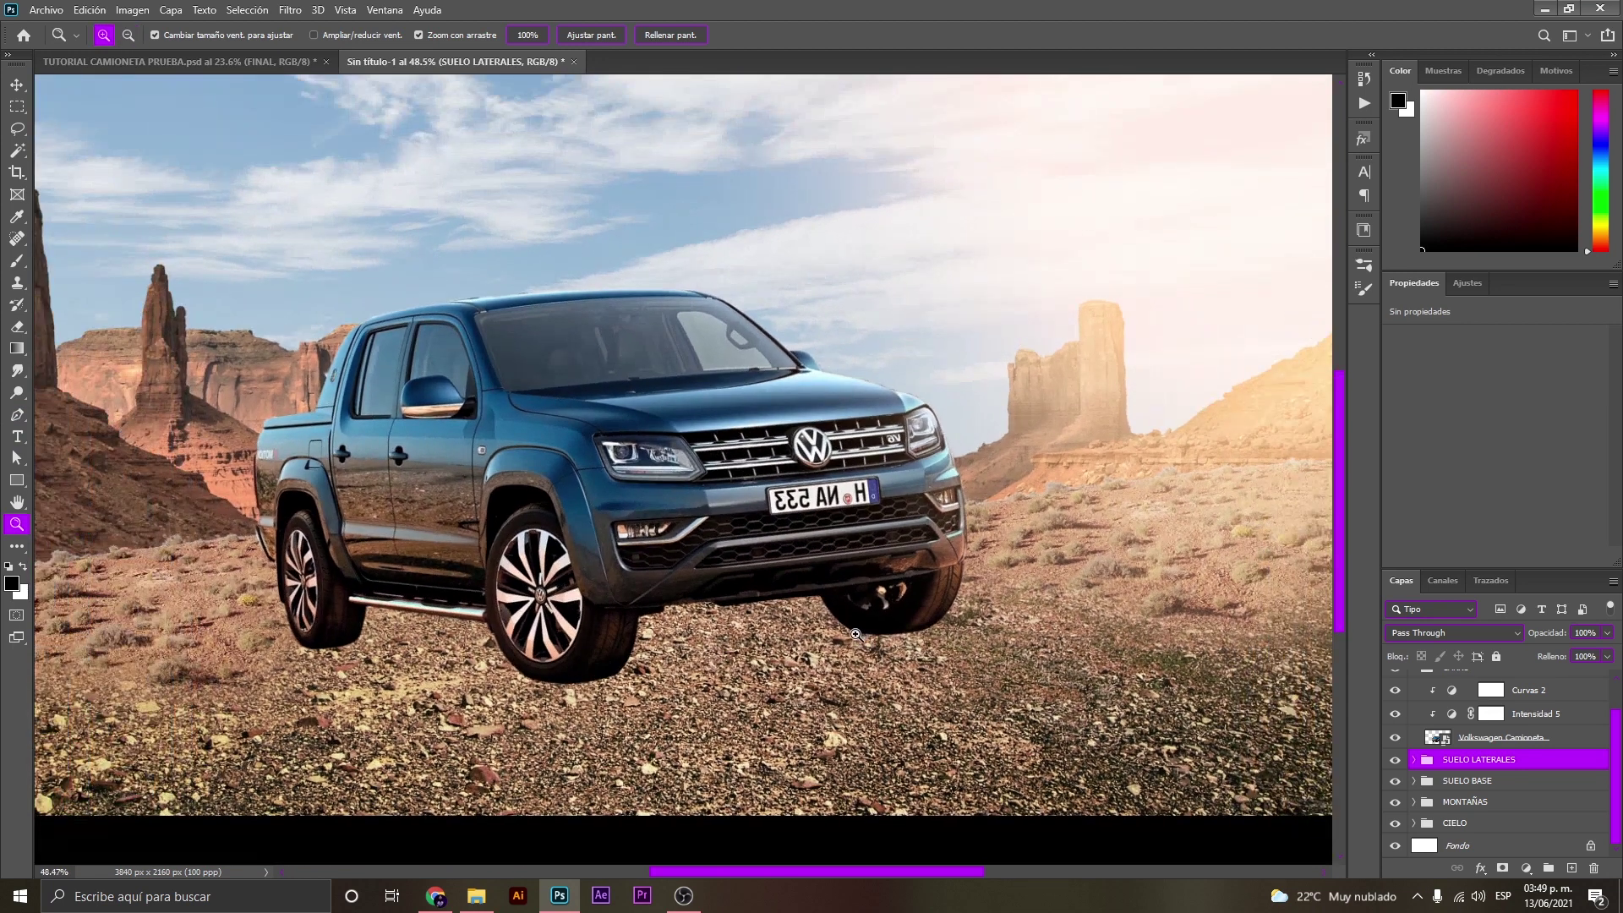
{"action": "left_click_drag", "start_coordinate": [859, 635], "coordinate": [888, 636]}
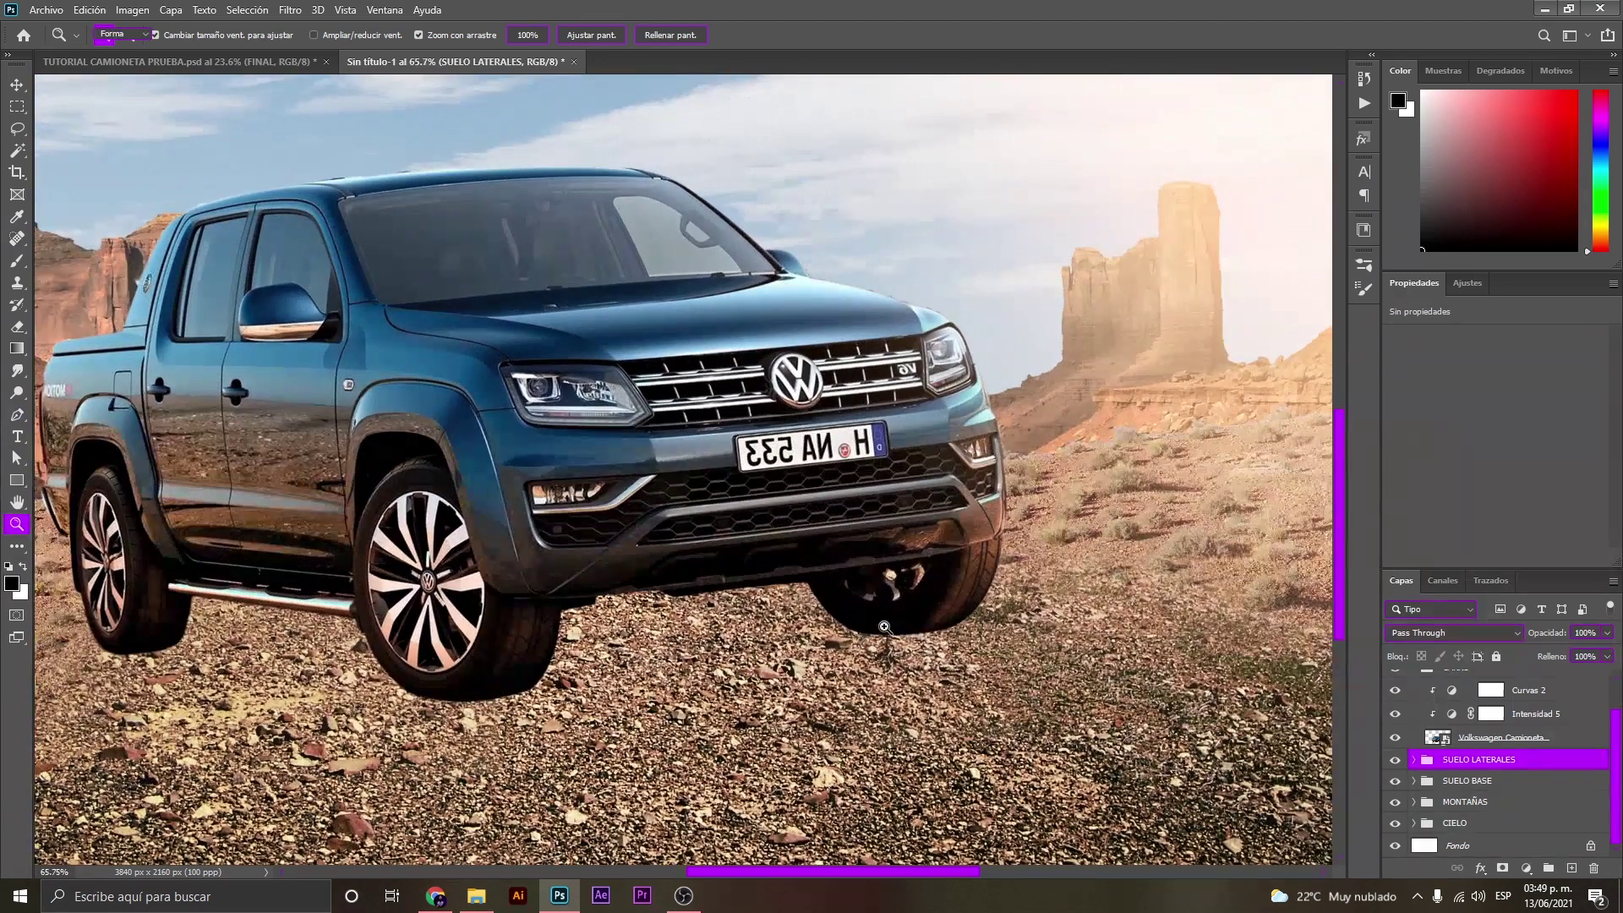
{"action": "key", "text": "p"}
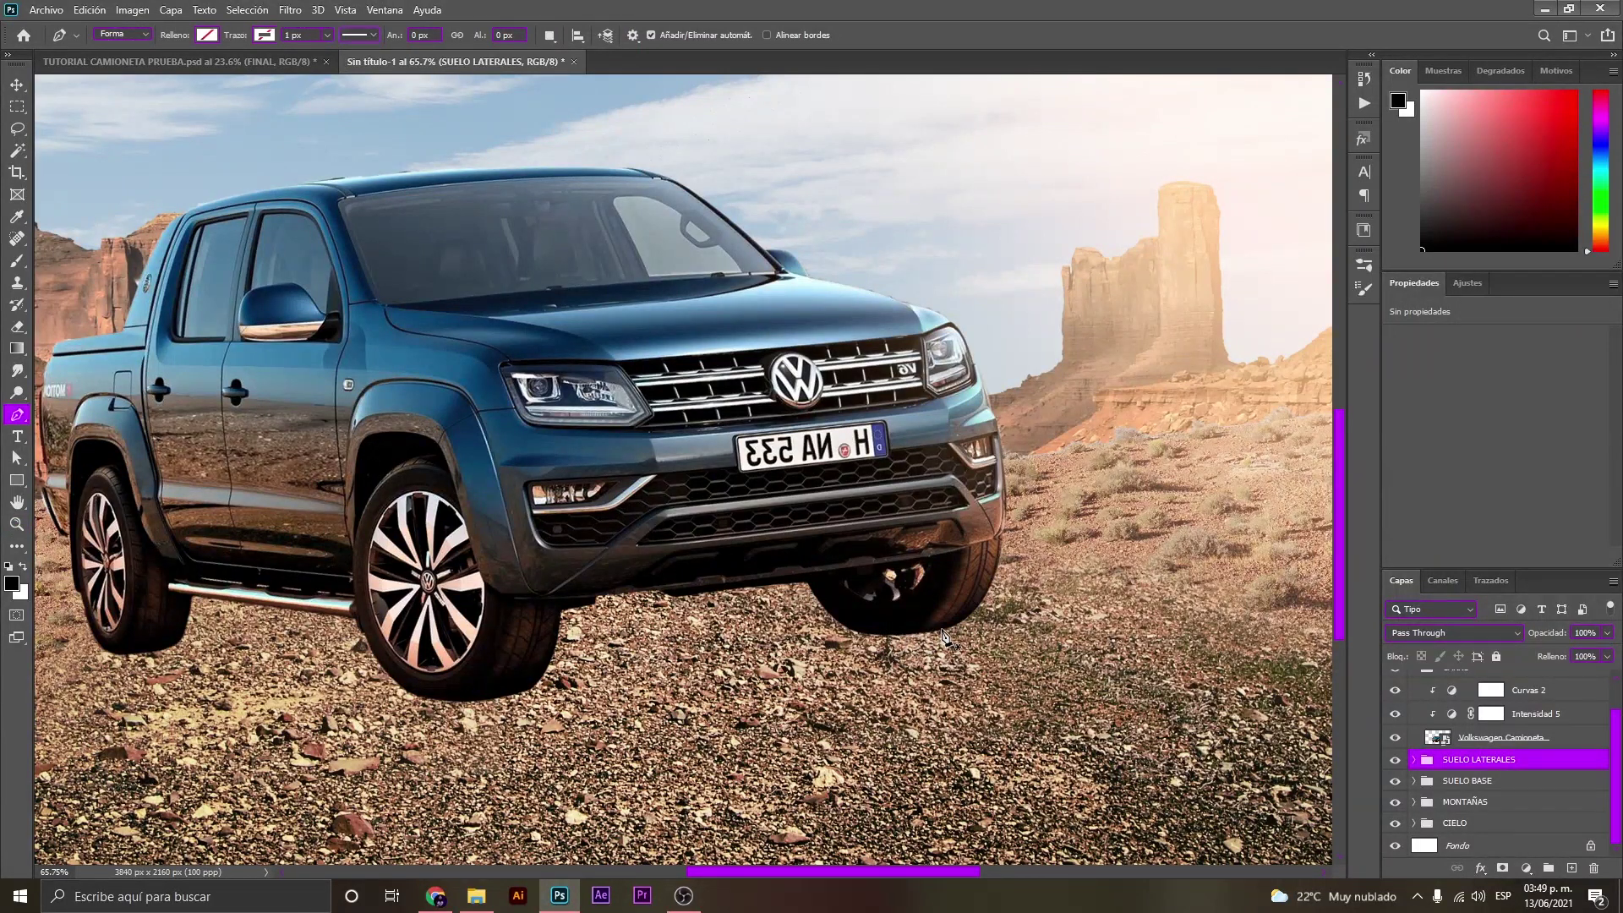
{"action": "left_click", "coordinate": [942, 631]}
{"action": "left_click", "coordinate": [493, 700]}
Curve the shadow path toward the front tire and pan to the ground left of the truck.
{"action": "mouse_move", "coordinate": [493, 700]}
{"action": "left_mouse_down"}
{"action": "mouse_move", "coordinate": [901, 533]}
{"action": "mouse_move", "coordinate": [562, 436]}
{"action": "left_mouse_up"}
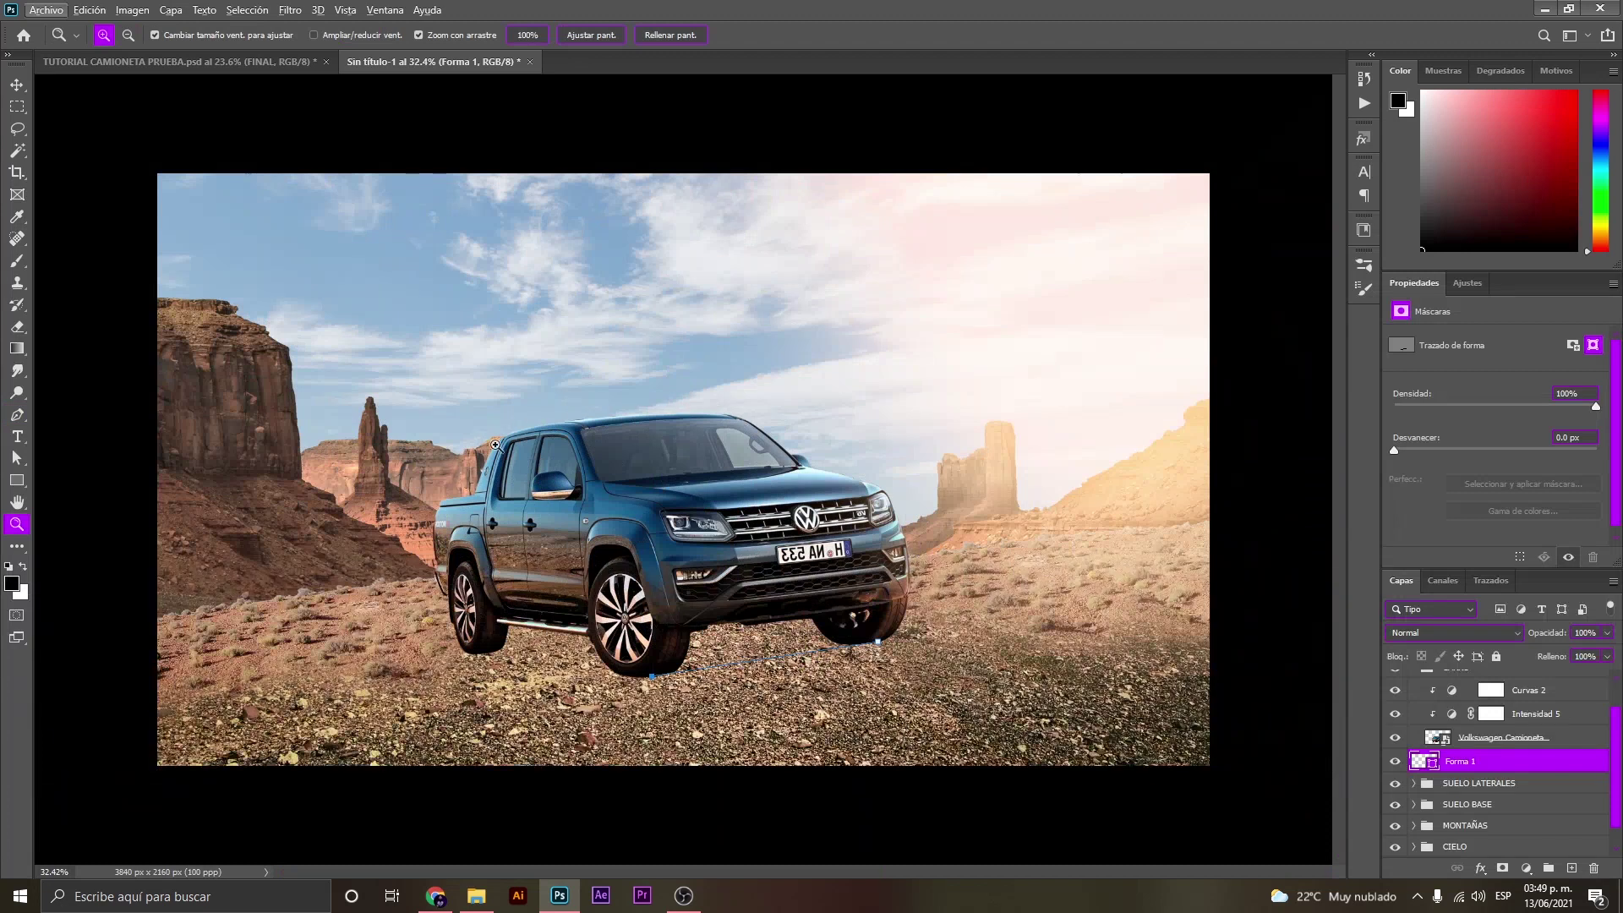
{"action": "key", "text": "p"}
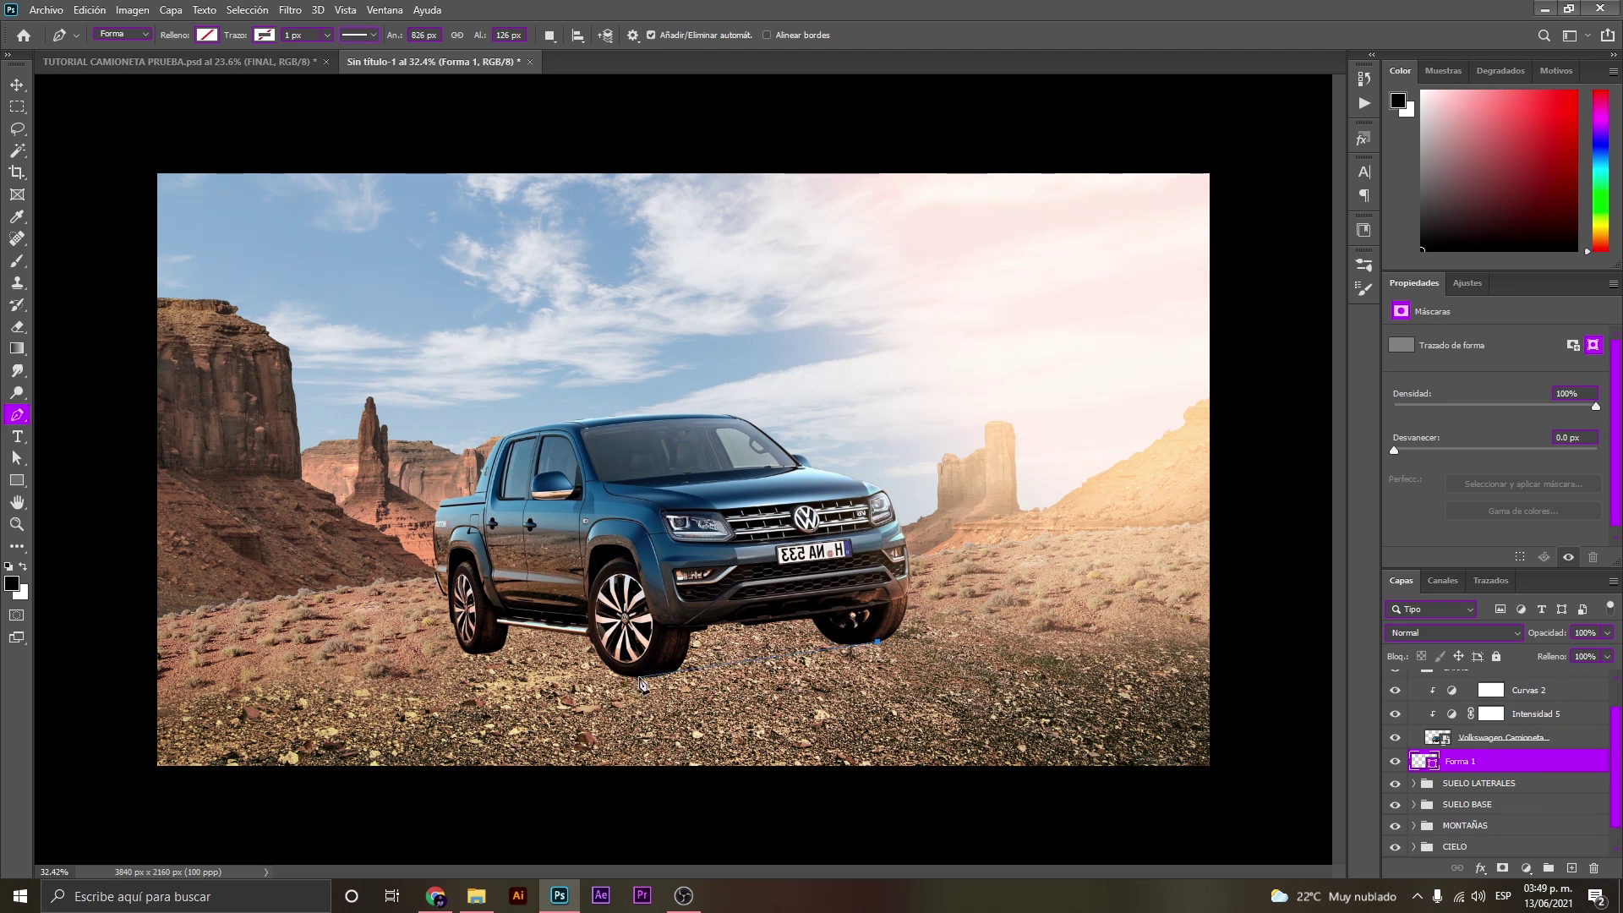
{"action": "key", "text": "z"}
{"action": "left_click_drag", "start_coordinate": [643, 684], "coordinate": [631, 669]}
{"action": "key", "text": "ctrl+0"}
{"action": "key", "text": "p"}
{"action": "scroll", "coordinate": [760, 507], "scroll_direction": "up", "scroll_amount": 3, "text": "alt"}
{"action": "left_click_drag", "start_coordinate": [591, 507], "coordinate": [883, 526]}
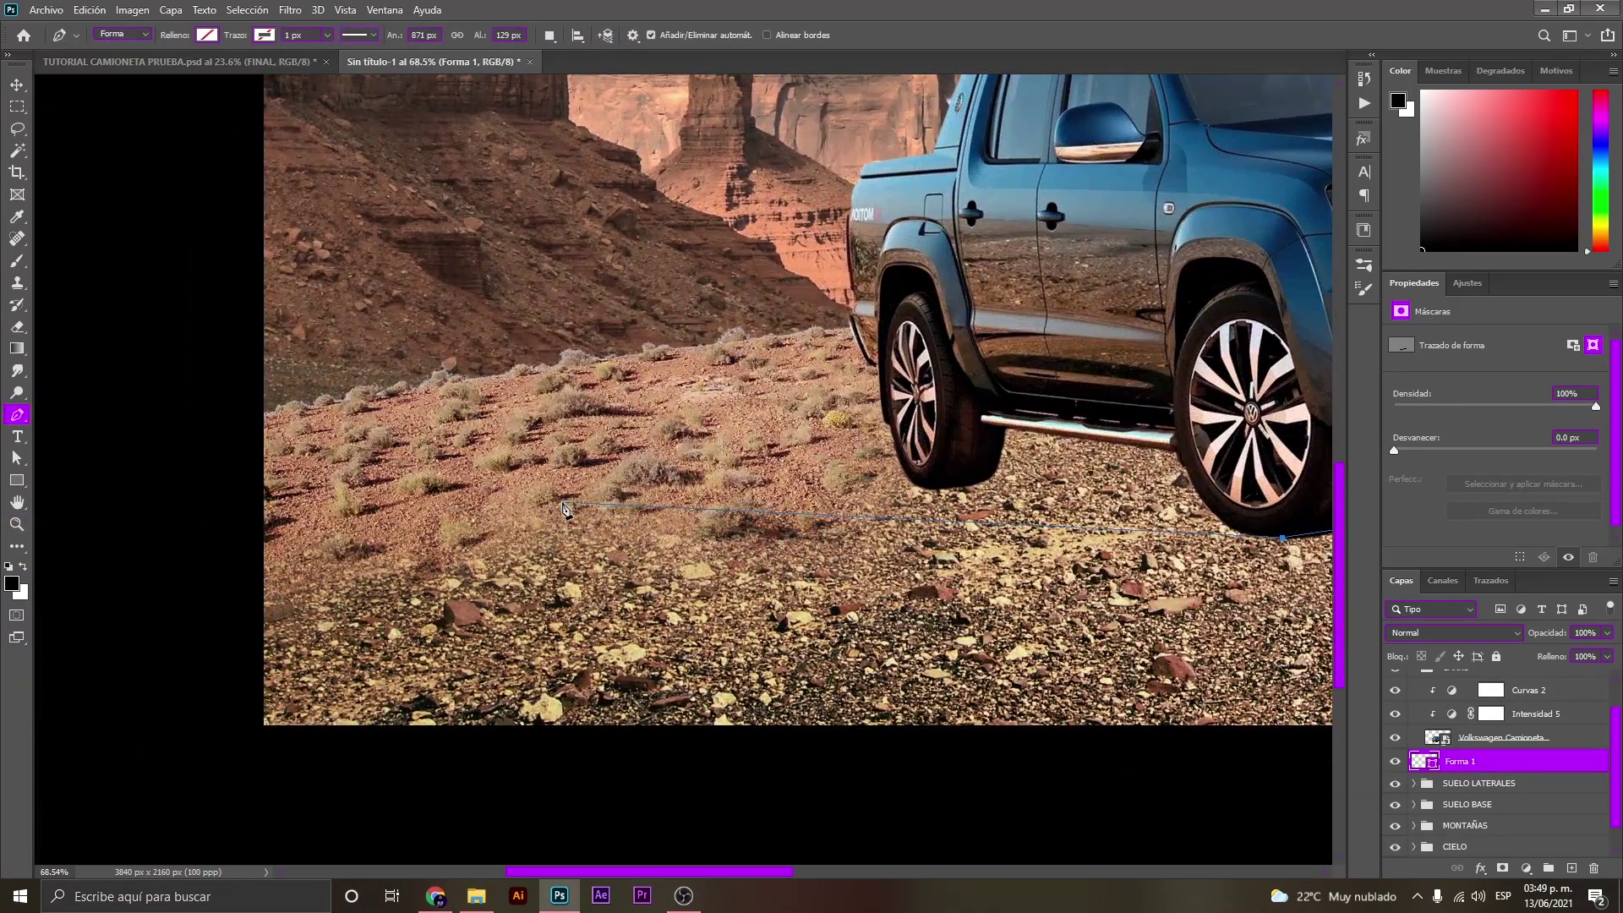
{"action": "mouse_move", "coordinate": [568, 509]}
{"action": "left_mouse_down"}
{"action": "mouse_move", "coordinate": [446, 538]}
{"action": "mouse_move", "coordinate": [124, 449]}
{"action": "left_mouse_up"}
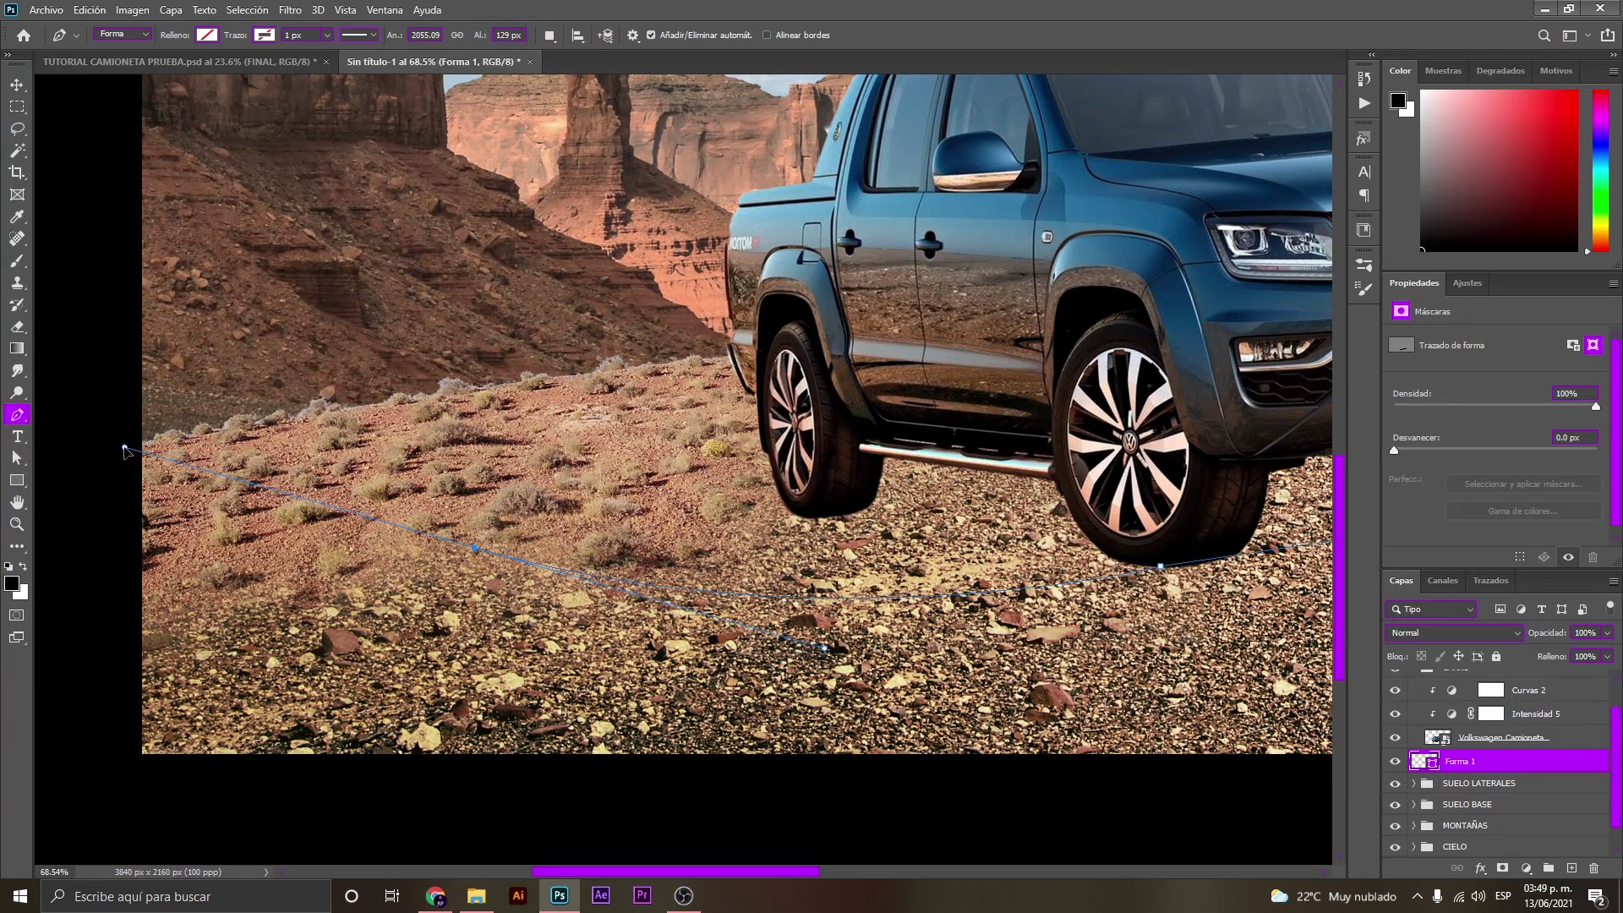
Move the path's left segment up-left and bend its curve under the truck.
{"action": "key", "text": "z"}
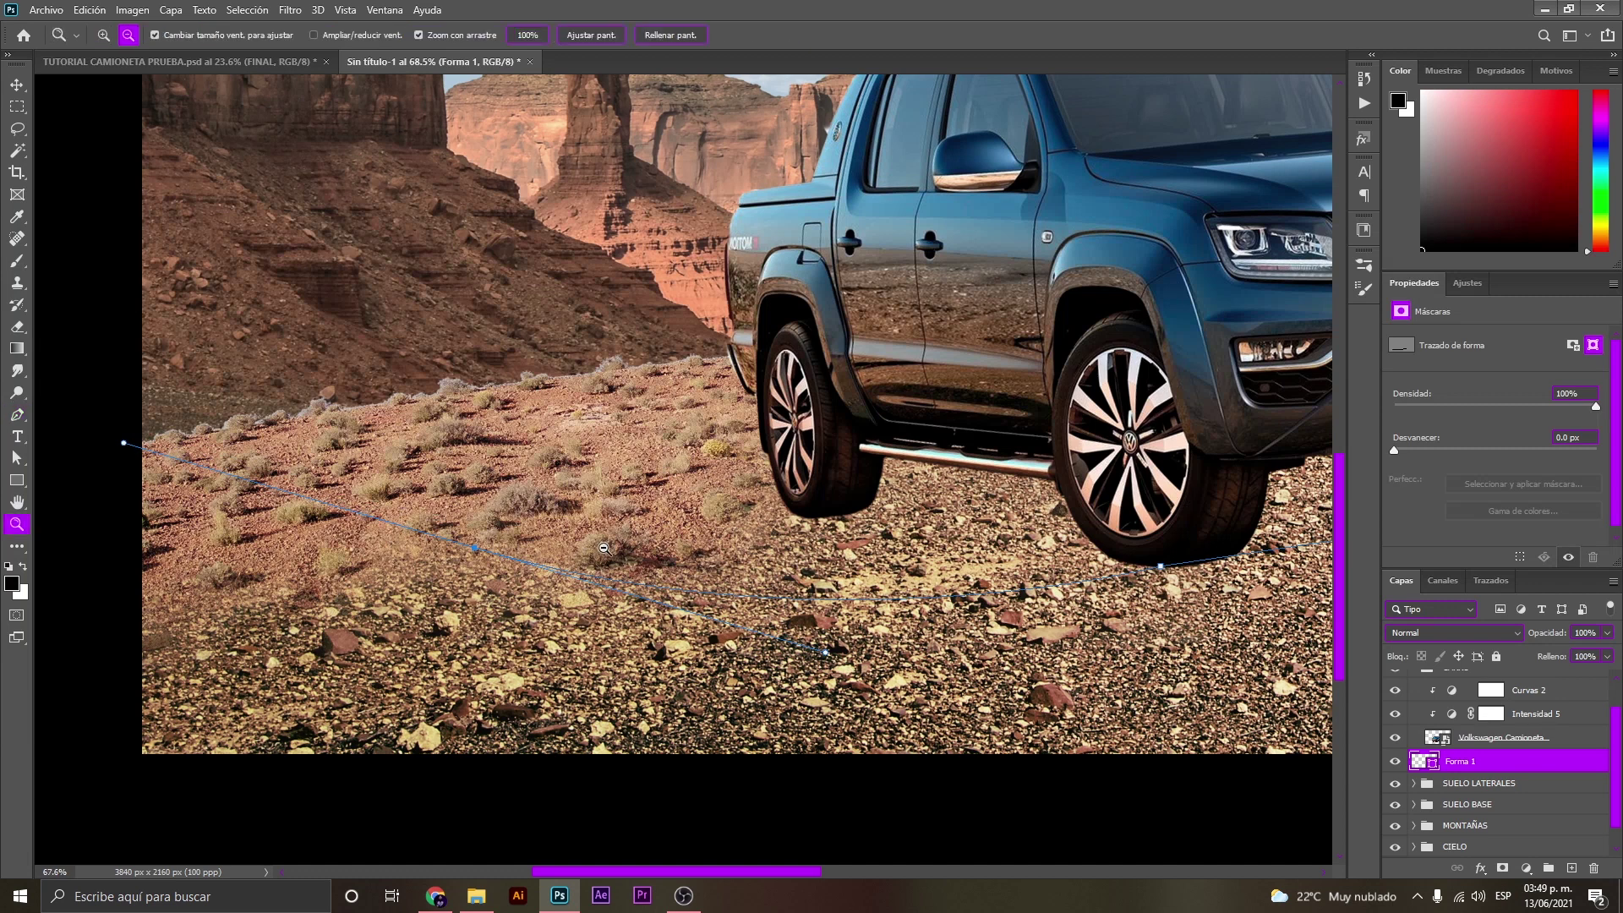
{"action": "left_click_drag", "start_coordinate": [705, 548], "coordinate": [672, 534]}
{"action": "scroll", "coordinate": [672, 534], "scroll_direction": "down", "scroll_amount": 3}
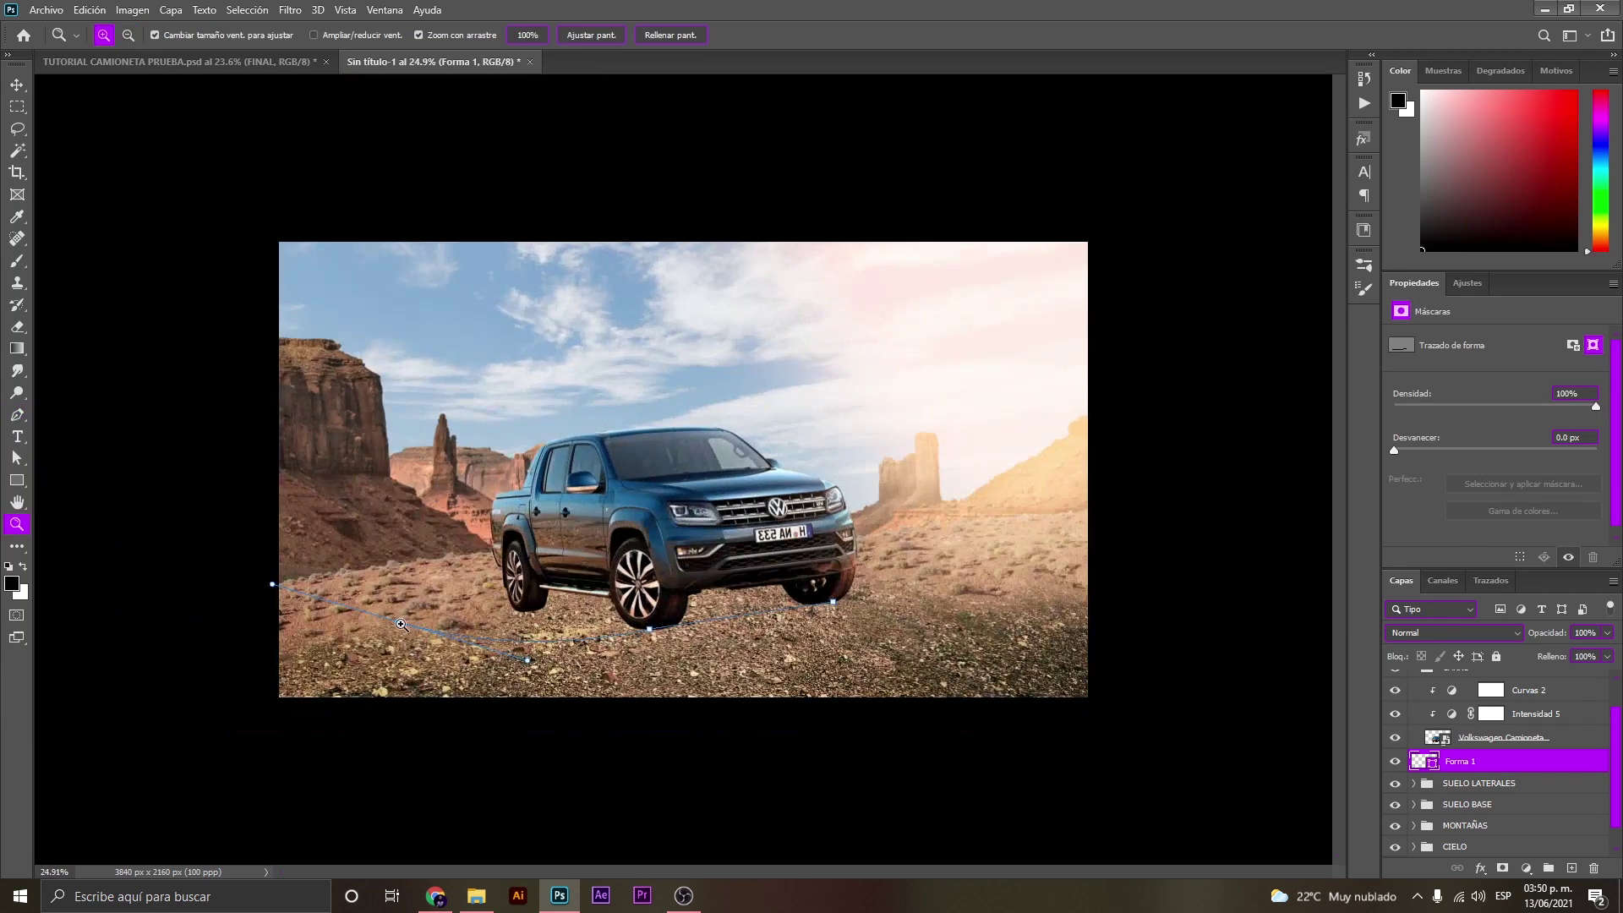
{"action": "scroll", "coordinate": [449, 600], "scroll_direction": "up", "scroll_amount": 3}
{"action": "key", "text": "p"}
{"action": "key", "text": "ctrl"}
{"action": "left_click_drag", "start_coordinate": [402, 621], "coordinate": [358, 599]}
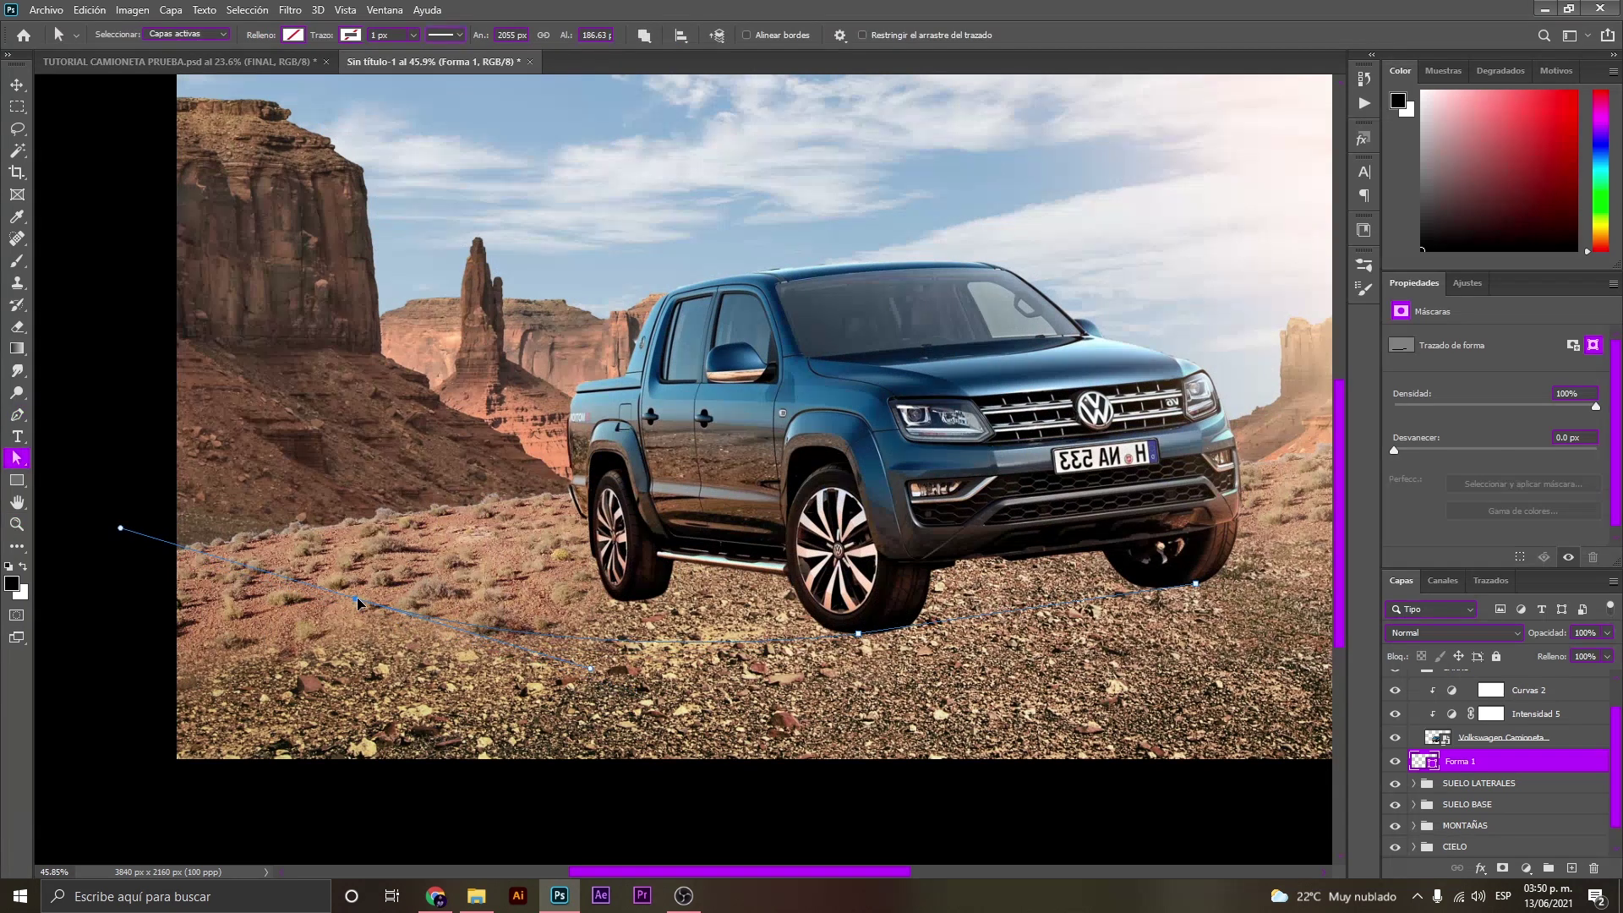
{"action": "left_click_drag", "start_coordinate": [590, 672], "coordinate": [613, 726]}
Add an anchor by the side step, close the path, and nudge that anchor down-left.
{"action": "key", "text": "p"}
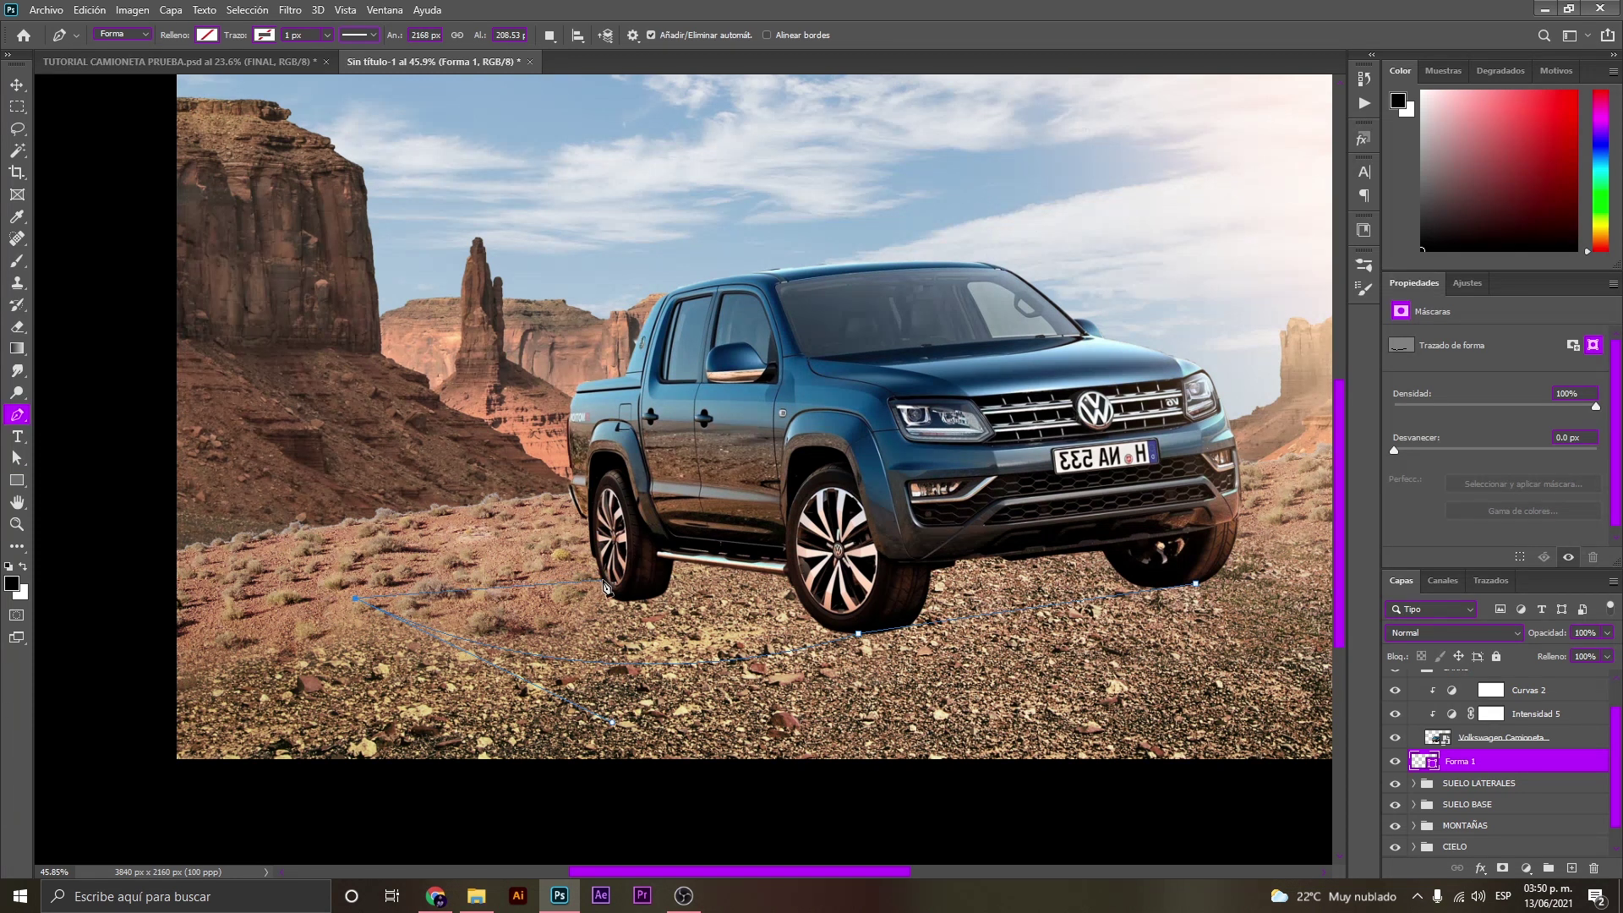
{"action": "left_click", "coordinate": [796, 561]}
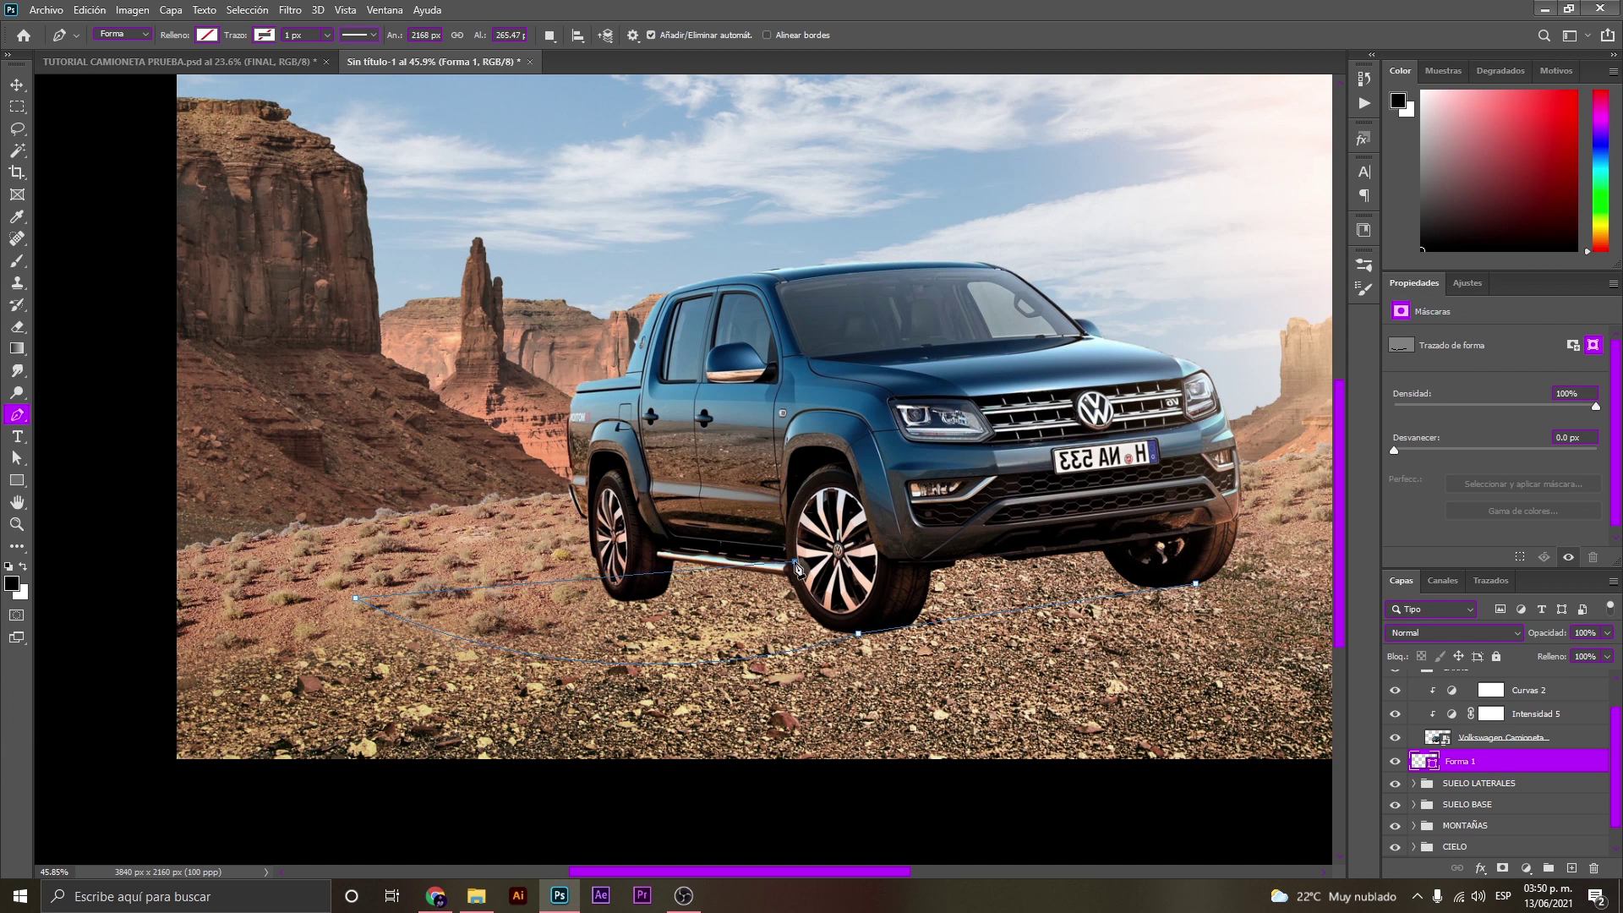
{"action": "left_click", "coordinate": [1197, 585]}
{"action": "key", "text": "a"}
{"action": "left_click_drag", "start_coordinate": [795, 561], "coordinate": [789, 570]}
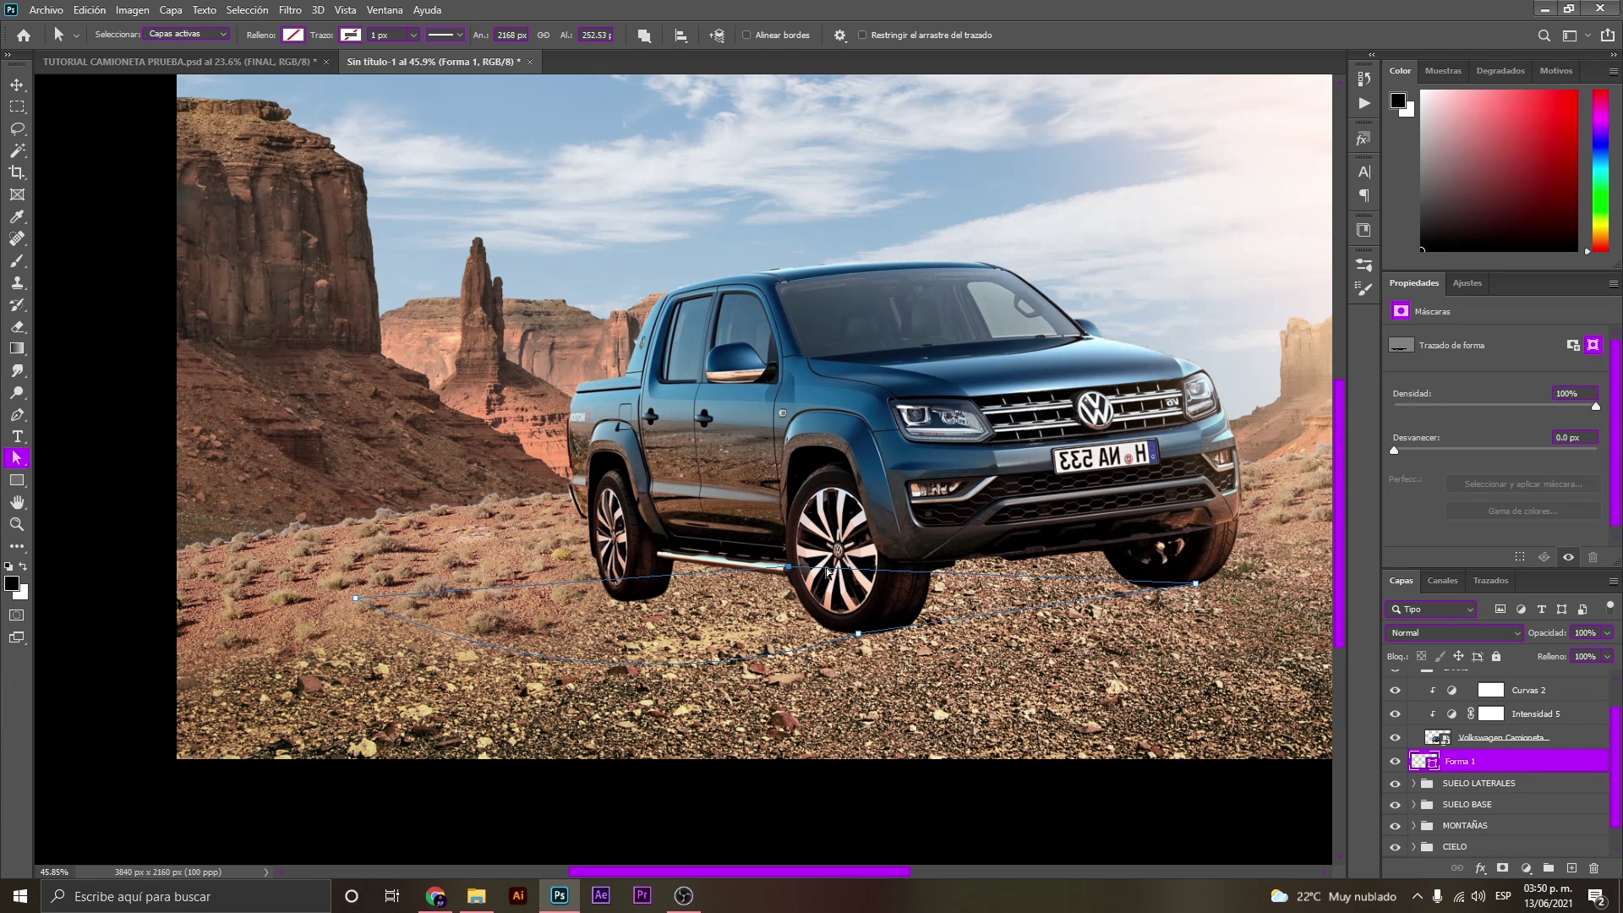
{"action": "key", "text": "z"}
{"action": "left_click_drag", "start_coordinate": [786, 558], "coordinate": [569, 639]}
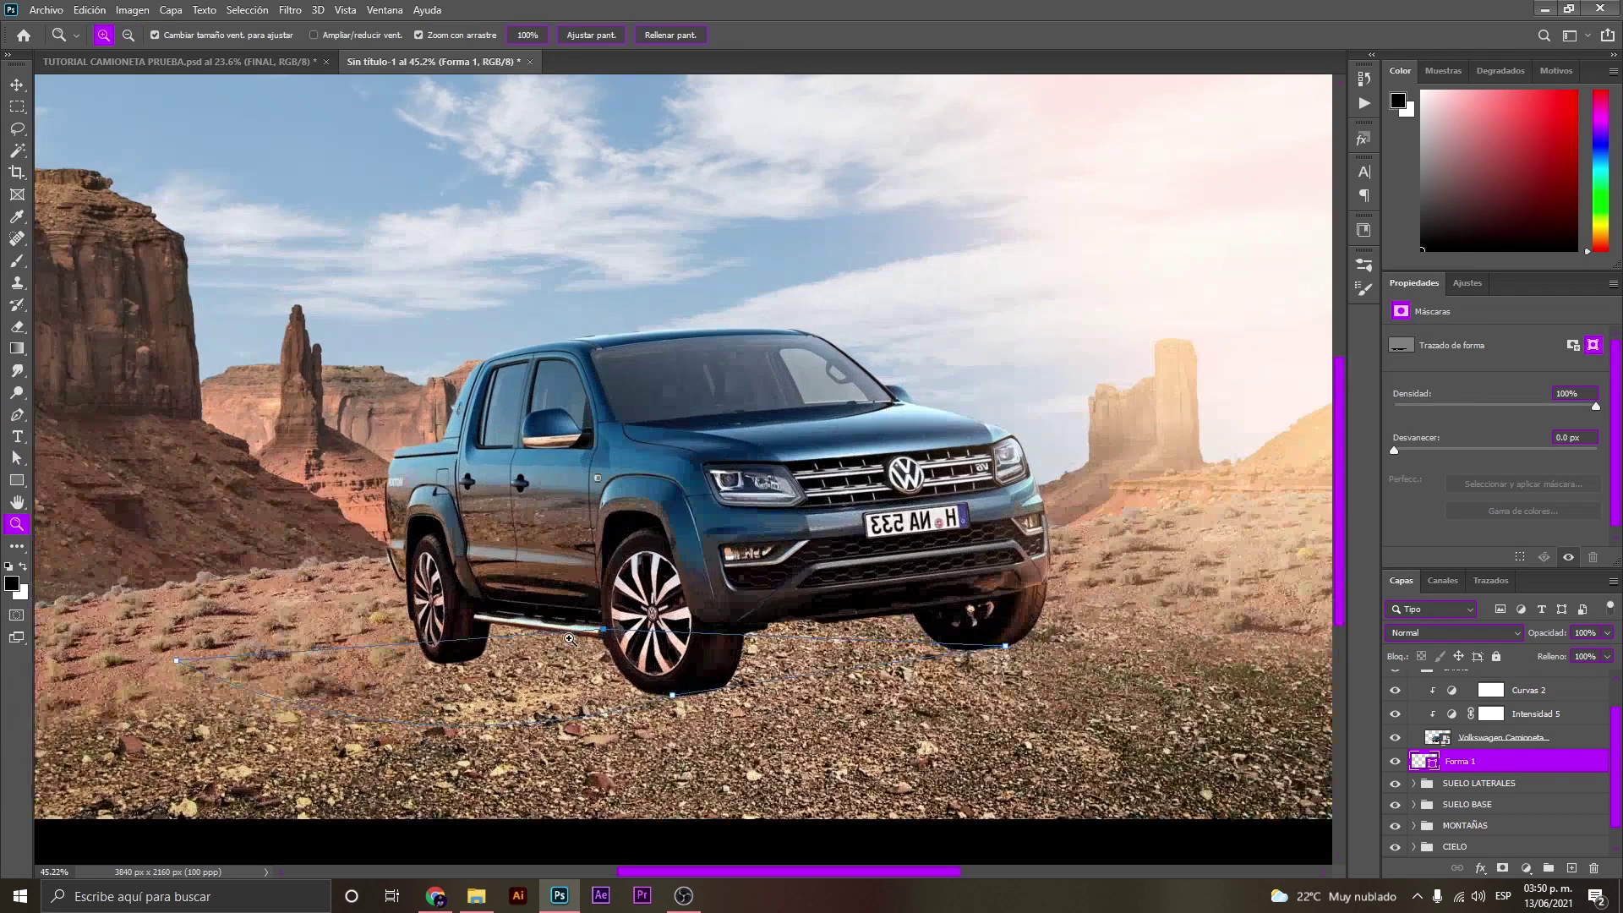
{"action": "key", "text": "a"}
{"action": "left_click", "coordinate": [290, 38]}
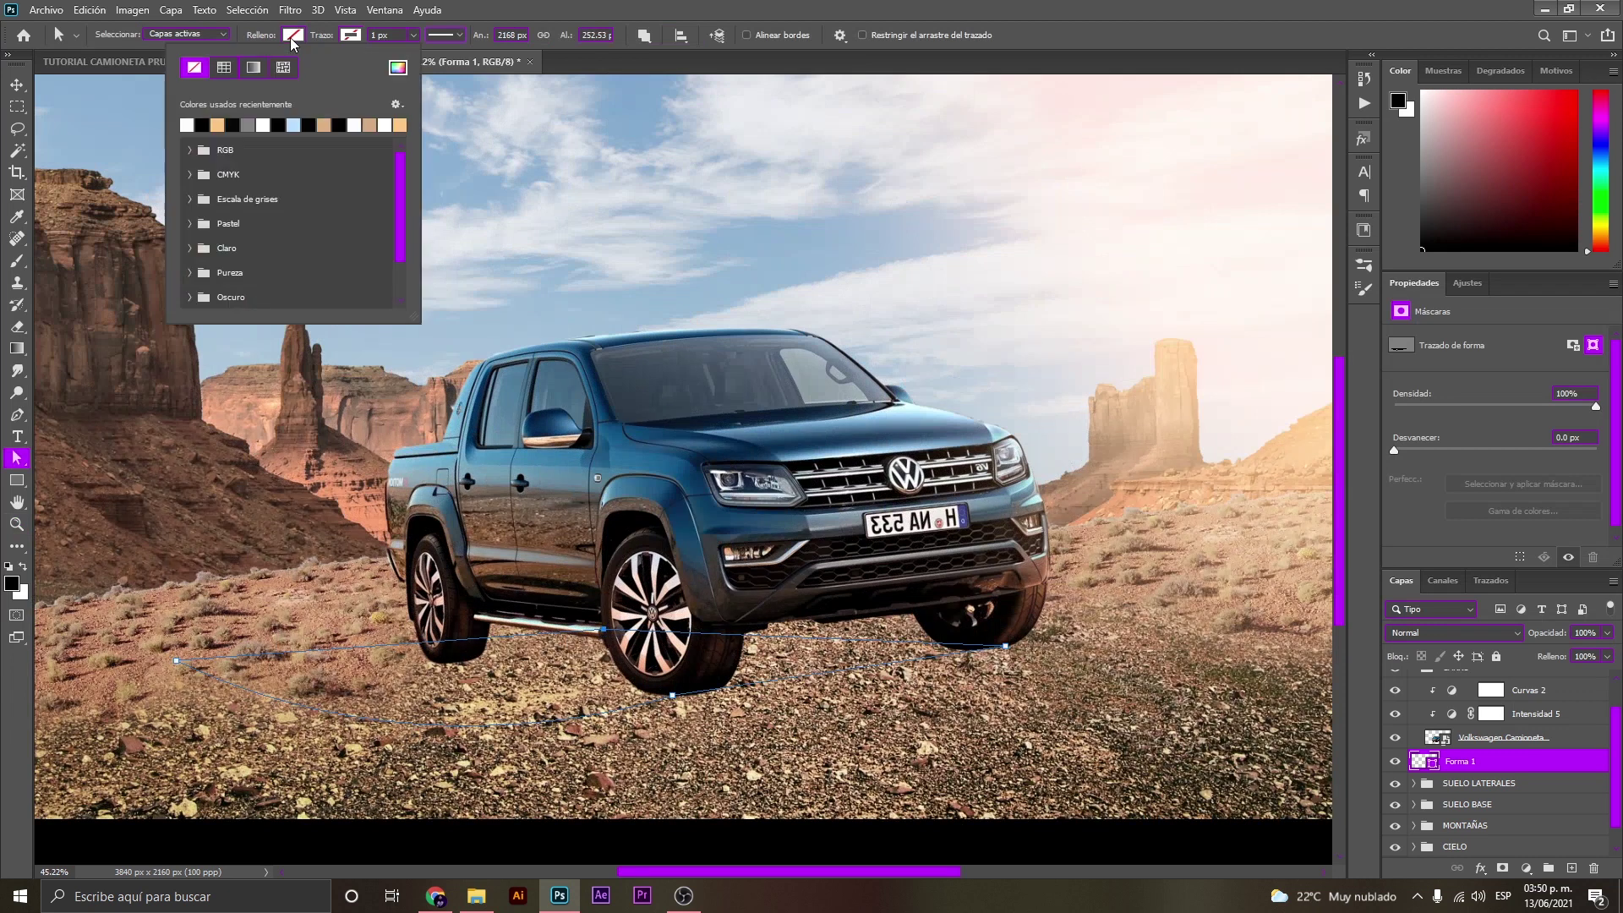
Fill the Forma 1 shape solid black and drag its anchors lower to flatten the shadow.
{"action": "left_click", "coordinate": [186, 125]}
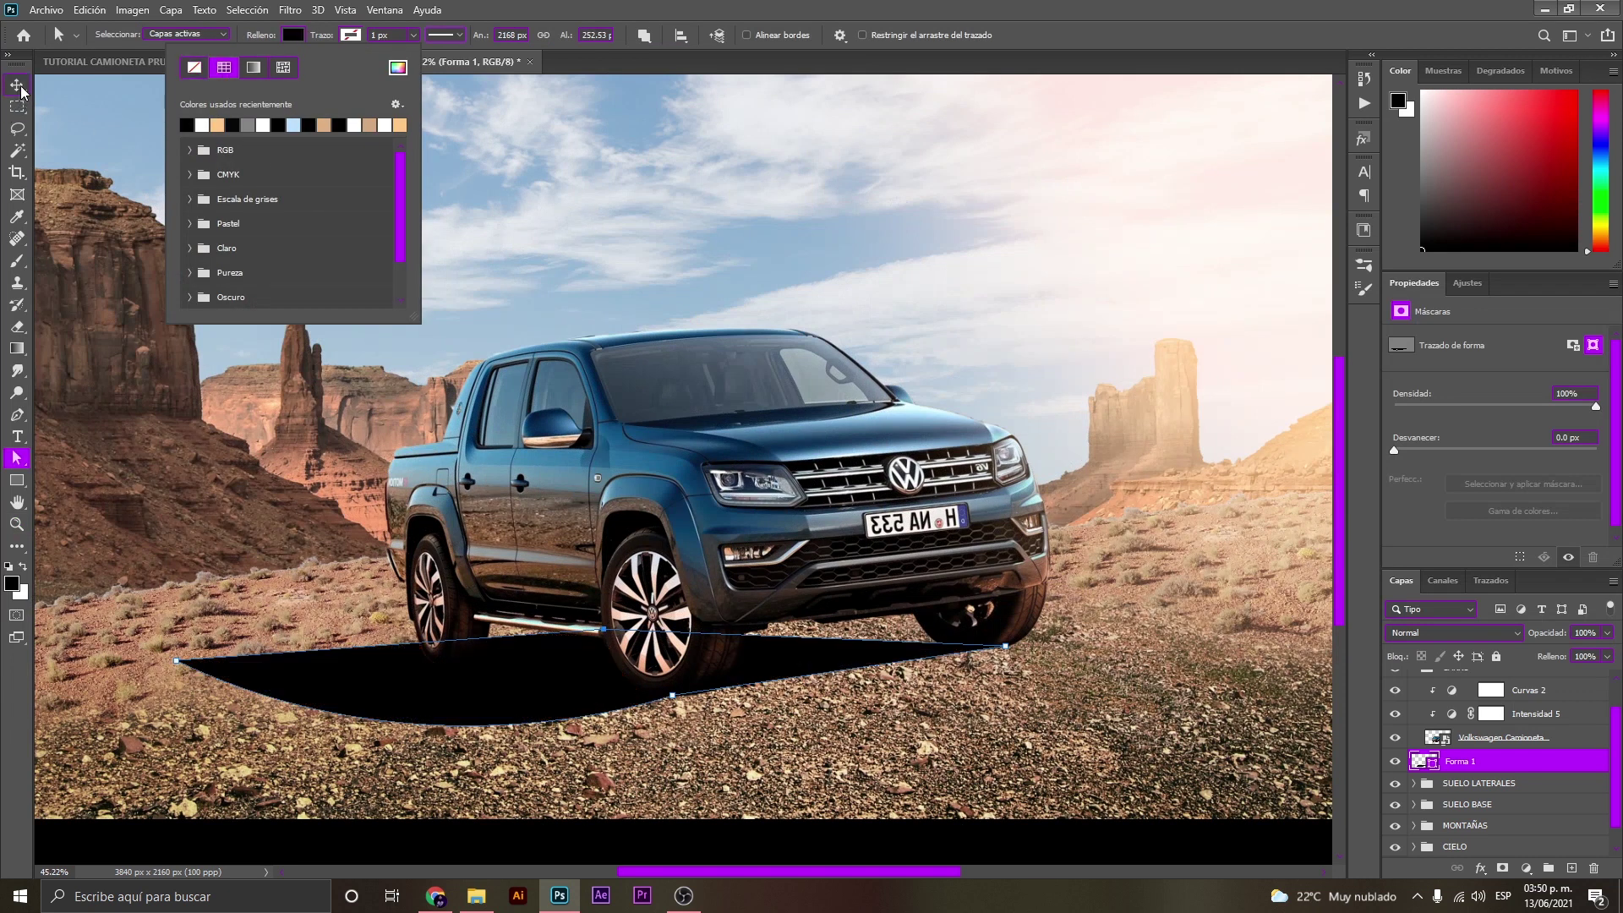
{"action": "key", "text": "z"}
{"action": "left_click", "coordinate": [543, 550], "text": "alt"}
{"action": "mouse_move", "coordinate": [544, 551]}
{"action": "left_mouse_down"}
{"action": "mouse_move", "coordinate": [609, 555]}
{"action": "mouse_move", "coordinate": [562, 584]}
{"action": "left_mouse_up"}
{"action": "key", "text": "a"}
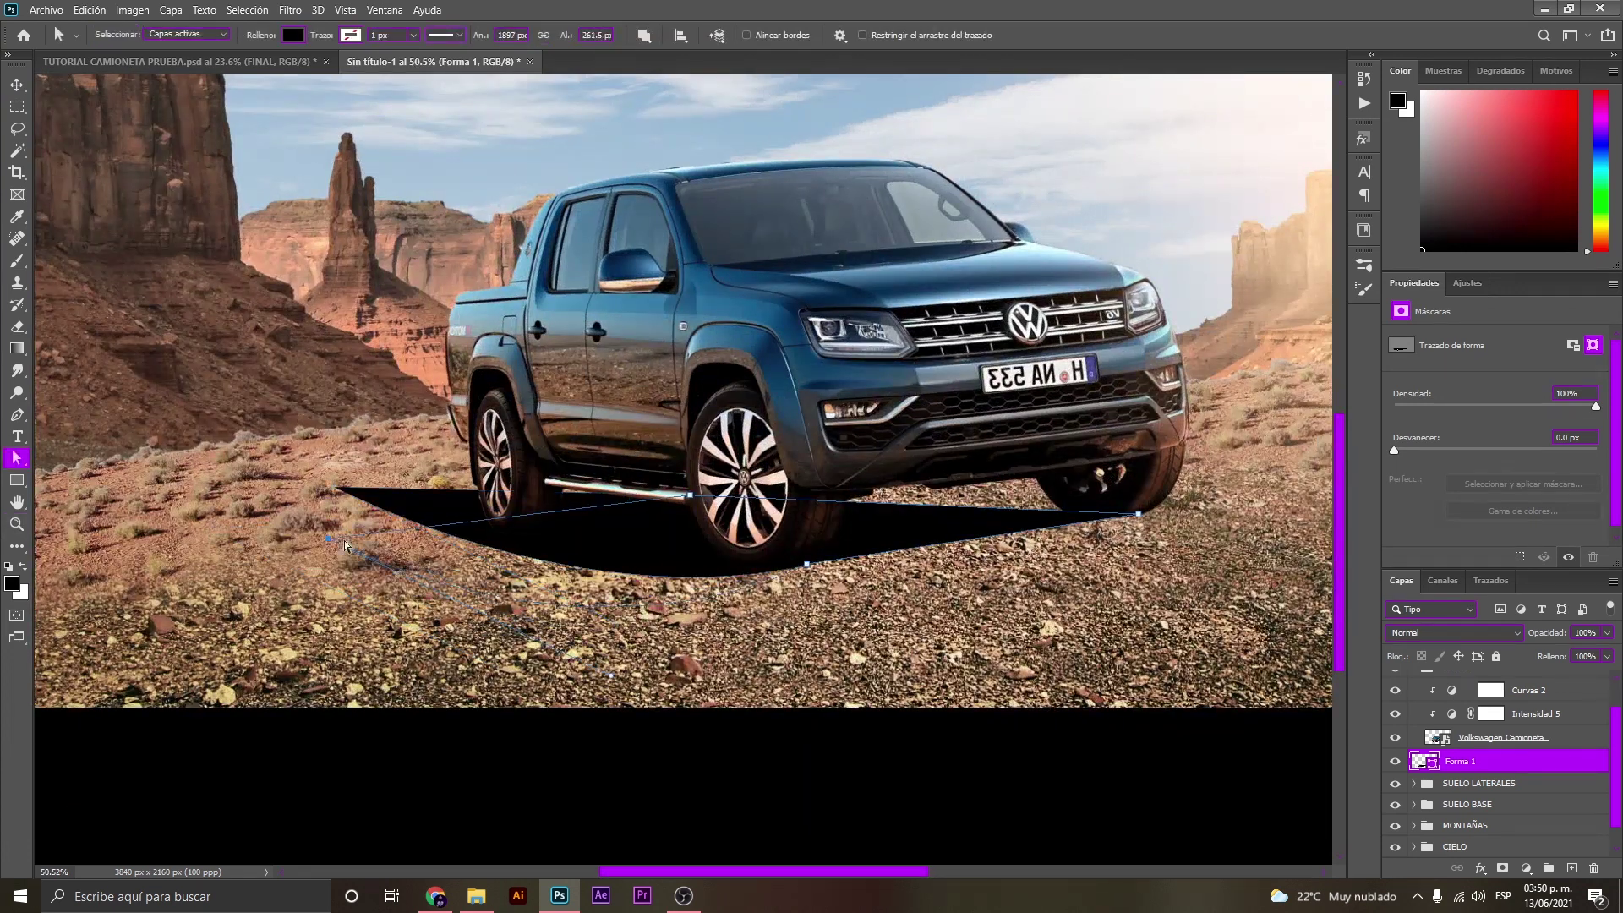
{"action": "left_click_drag", "start_coordinate": [807, 564], "coordinate": [1080, 534]}
{"action": "left_click_drag", "start_coordinate": [335, 488], "coordinate": [261, 516]}
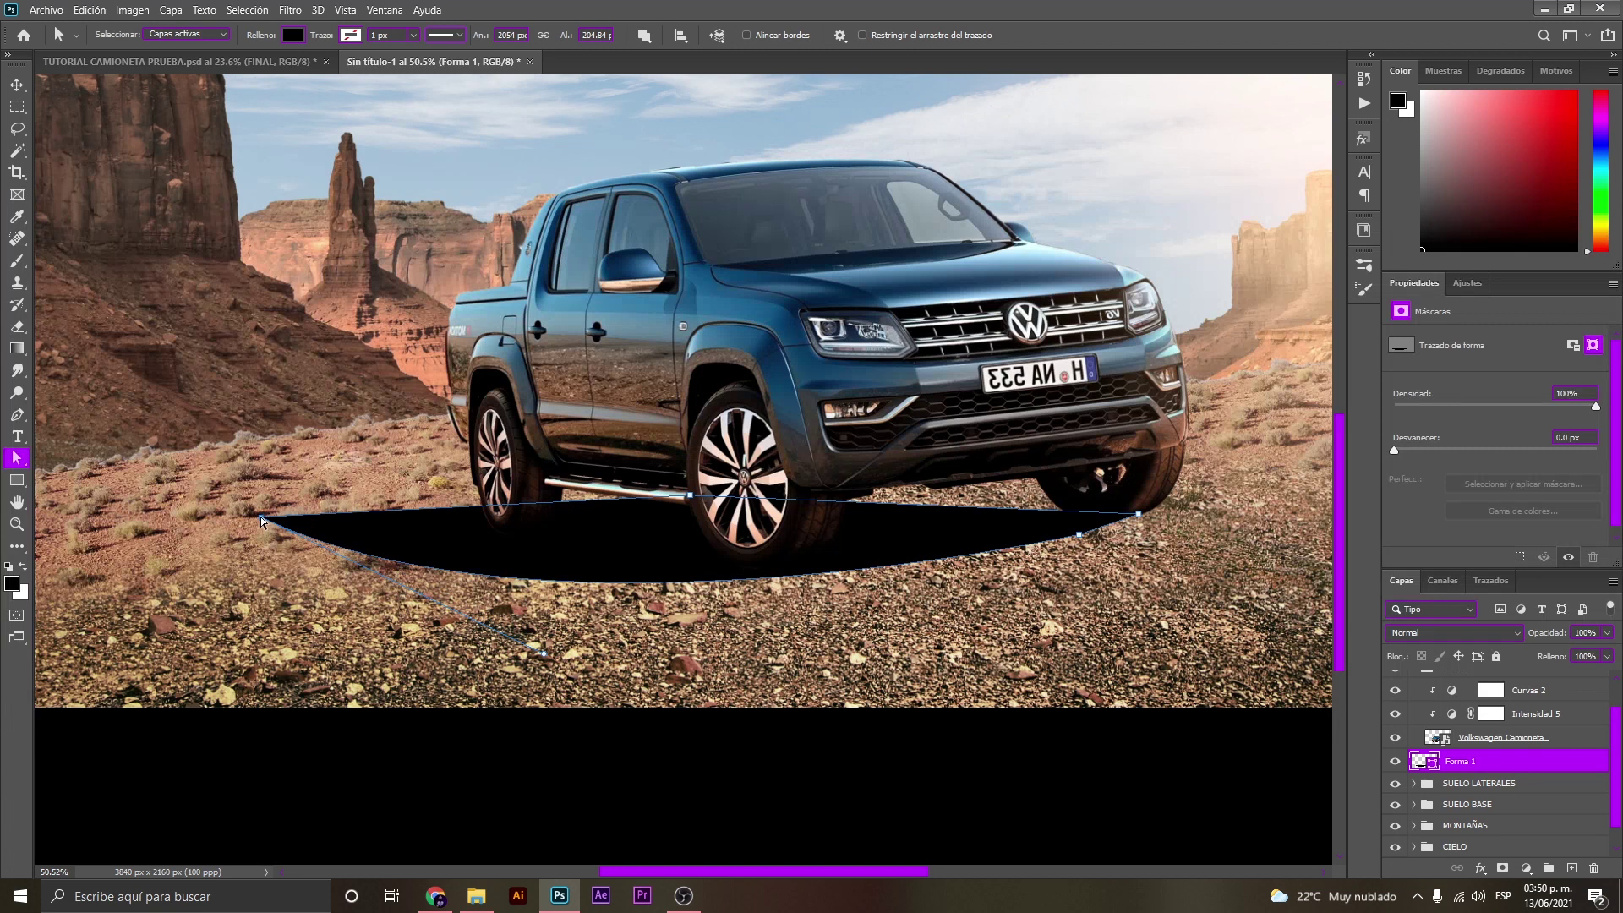
Zoom and scroll around the scene to inspect the black shadow beneath the truck.
{"action": "key", "text": "z"}
{"action": "scroll", "coordinate": [525, 488], "scroll_direction": "down", "scroll_amount": 5}
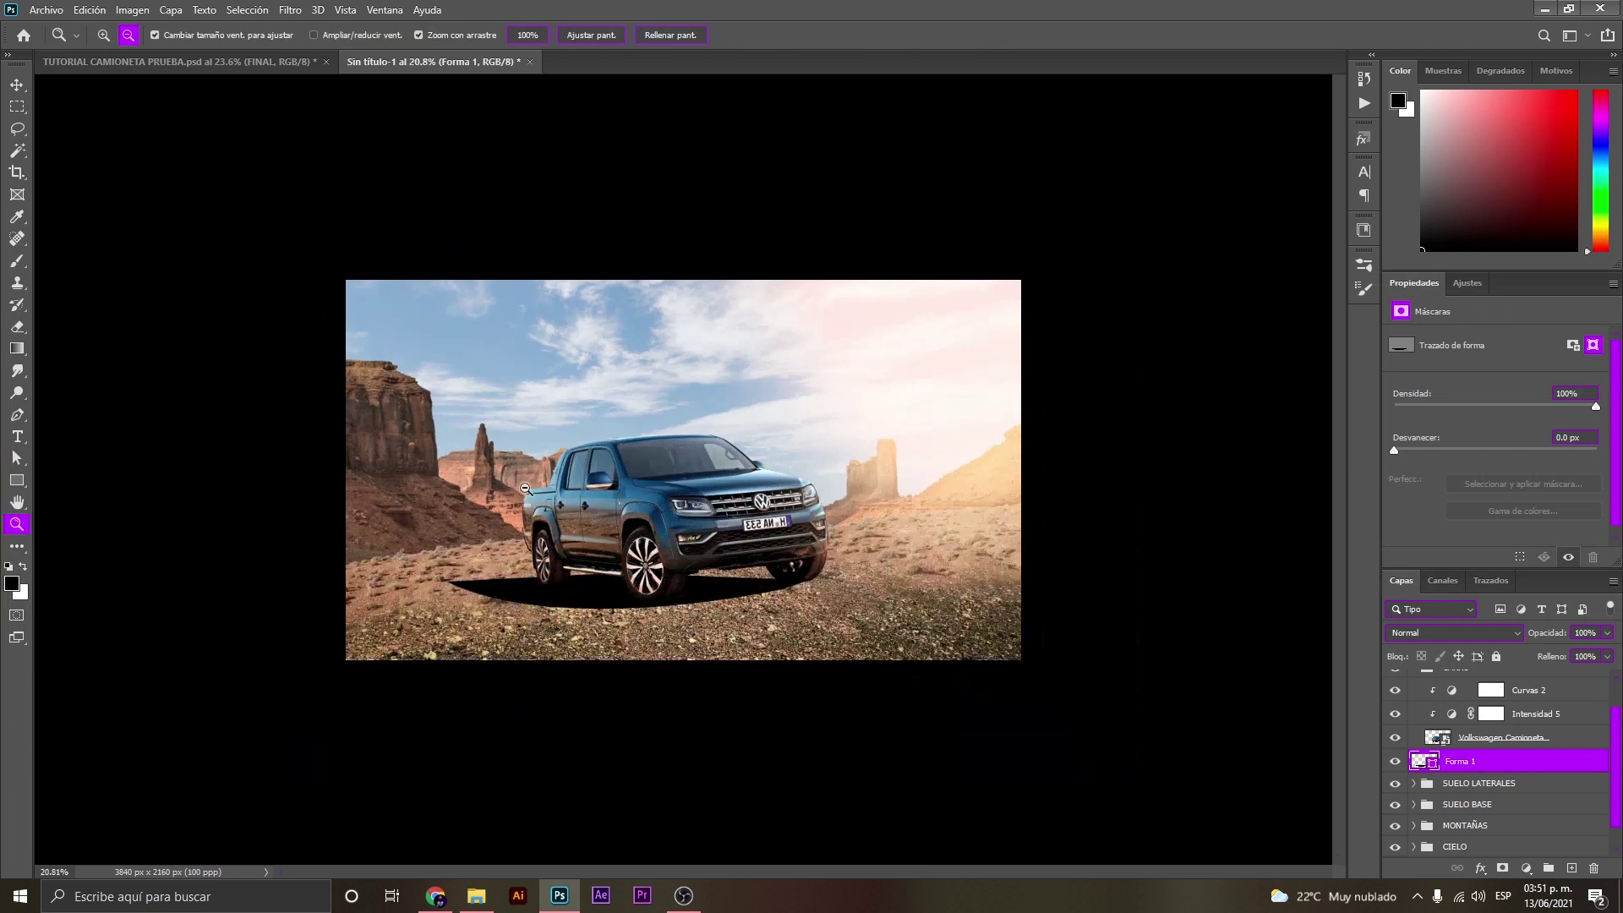
{"action": "scroll", "coordinate": [648, 584], "scroll_direction": "down", "scroll_amount": 2}
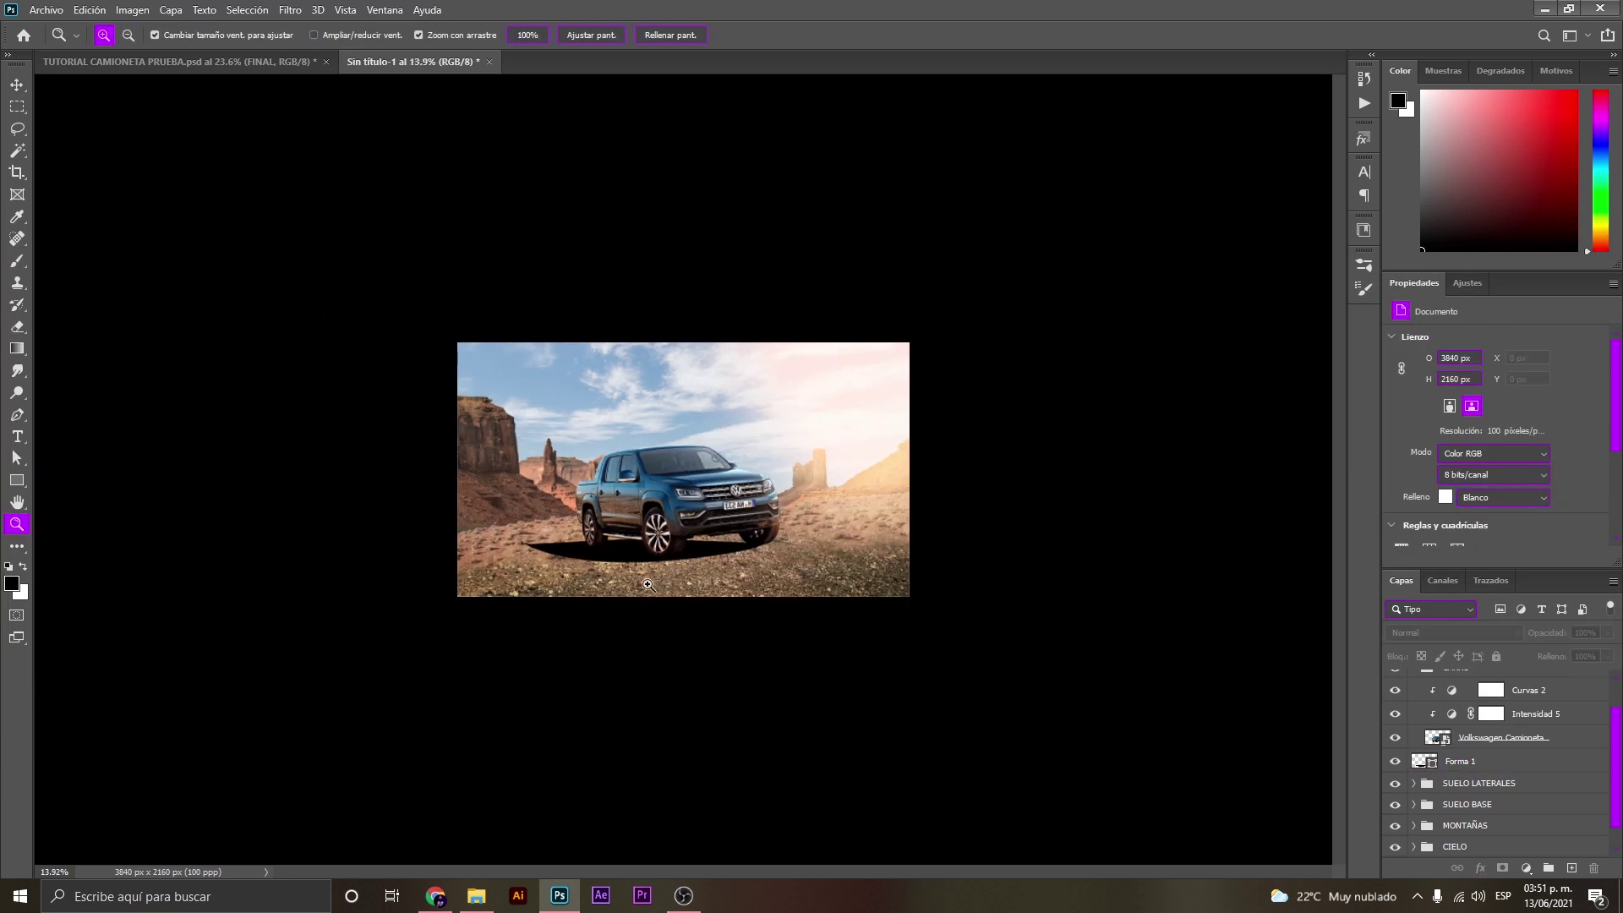
{"action": "scroll", "coordinate": [642, 575], "scroll_direction": "up", "scroll_amount": 3}
{"action": "scroll", "coordinate": [558, 592], "scroll_direction": "up", "scroll_amount": 4}
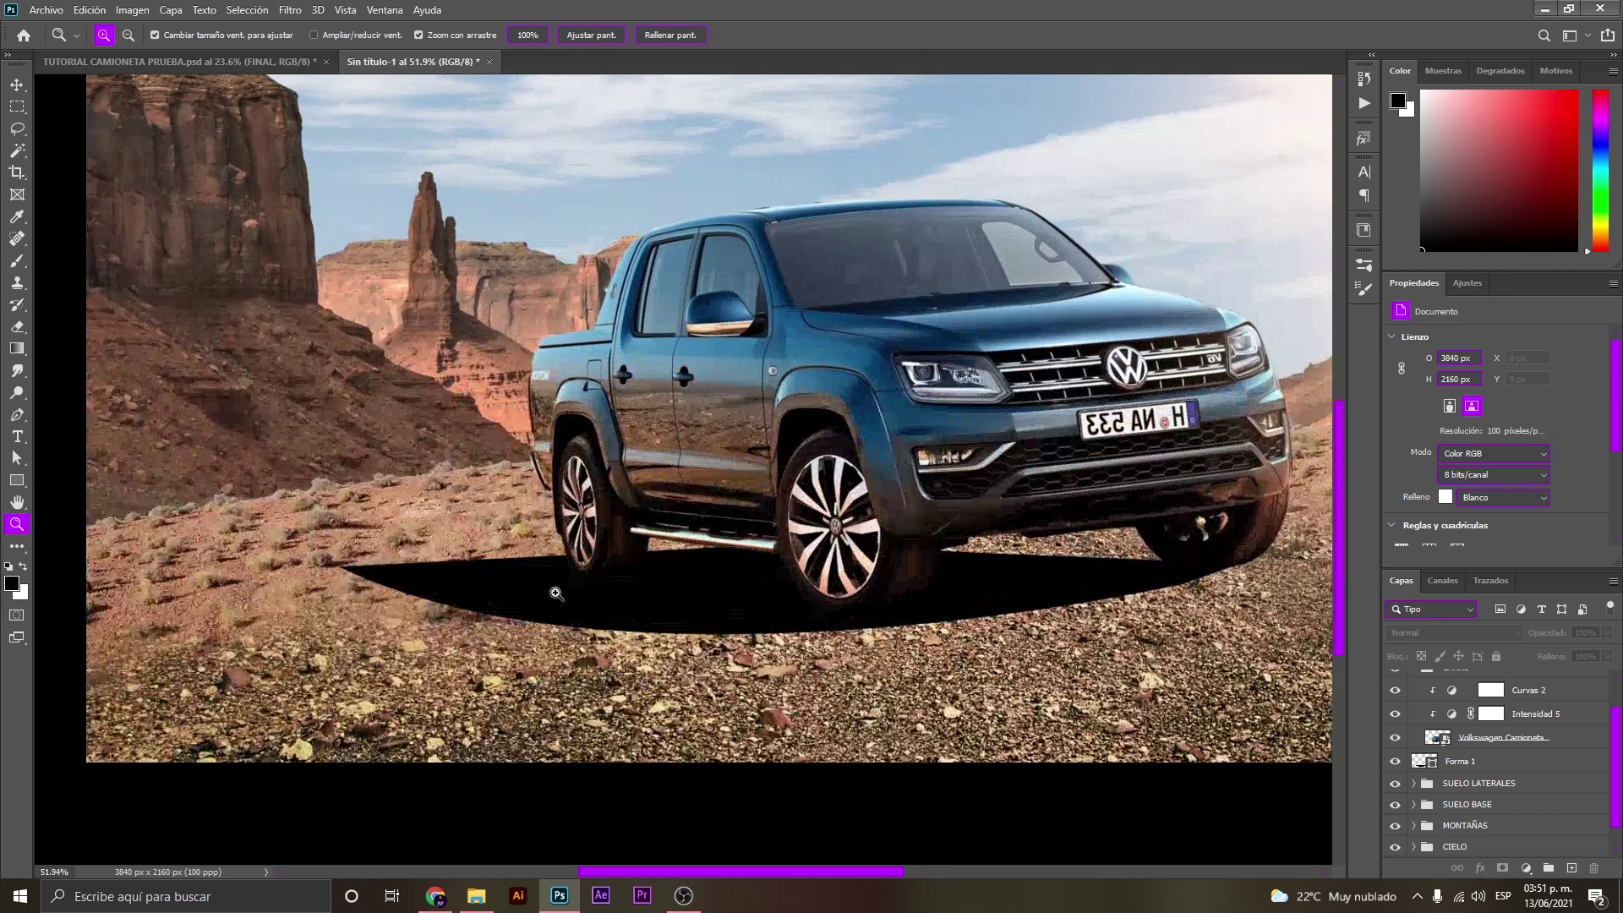
{"action": "left_click", "coordinate": [556, 594]}
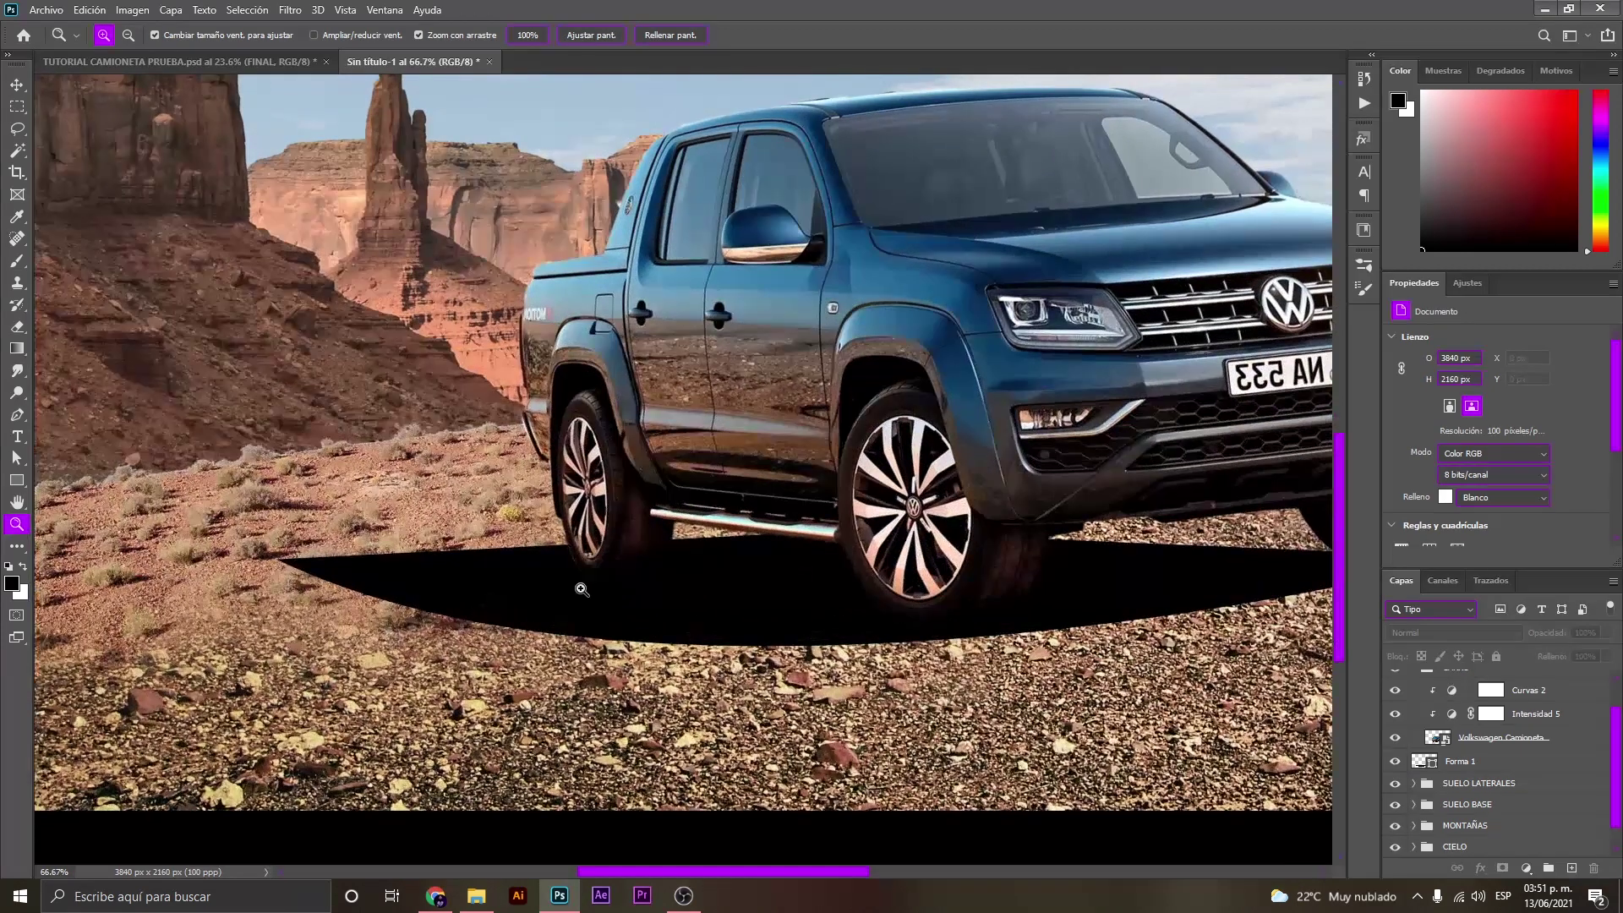
{"action": "scroll", "coordinate": [635, 587], "scroll_direction": "down", "scroll_amount": 1}
{"action": "scroll", "coordinate": [630, 580], "scroll_direction": "down", "scroll_amount": 1}
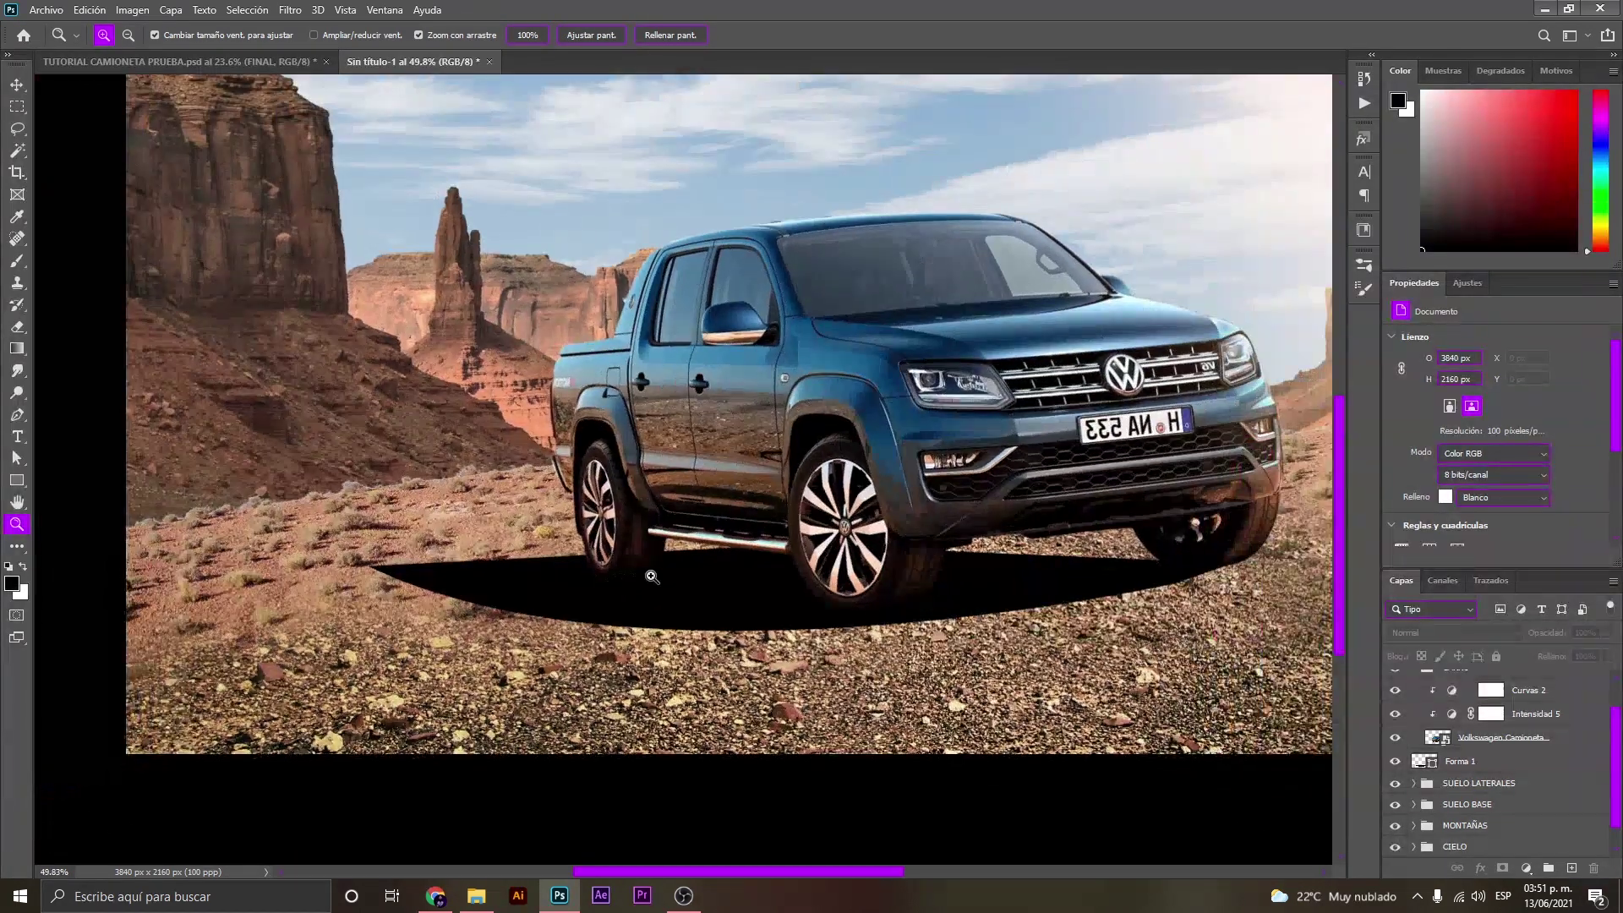
{"action": "scroll", "coordinate": [678, 557], "scroll_direction": "down", "scroll_amount": 1}
{"action": "scroll", "coordinate": [673, 639], "scroll_direction": "down", "scroll_amount": 3}
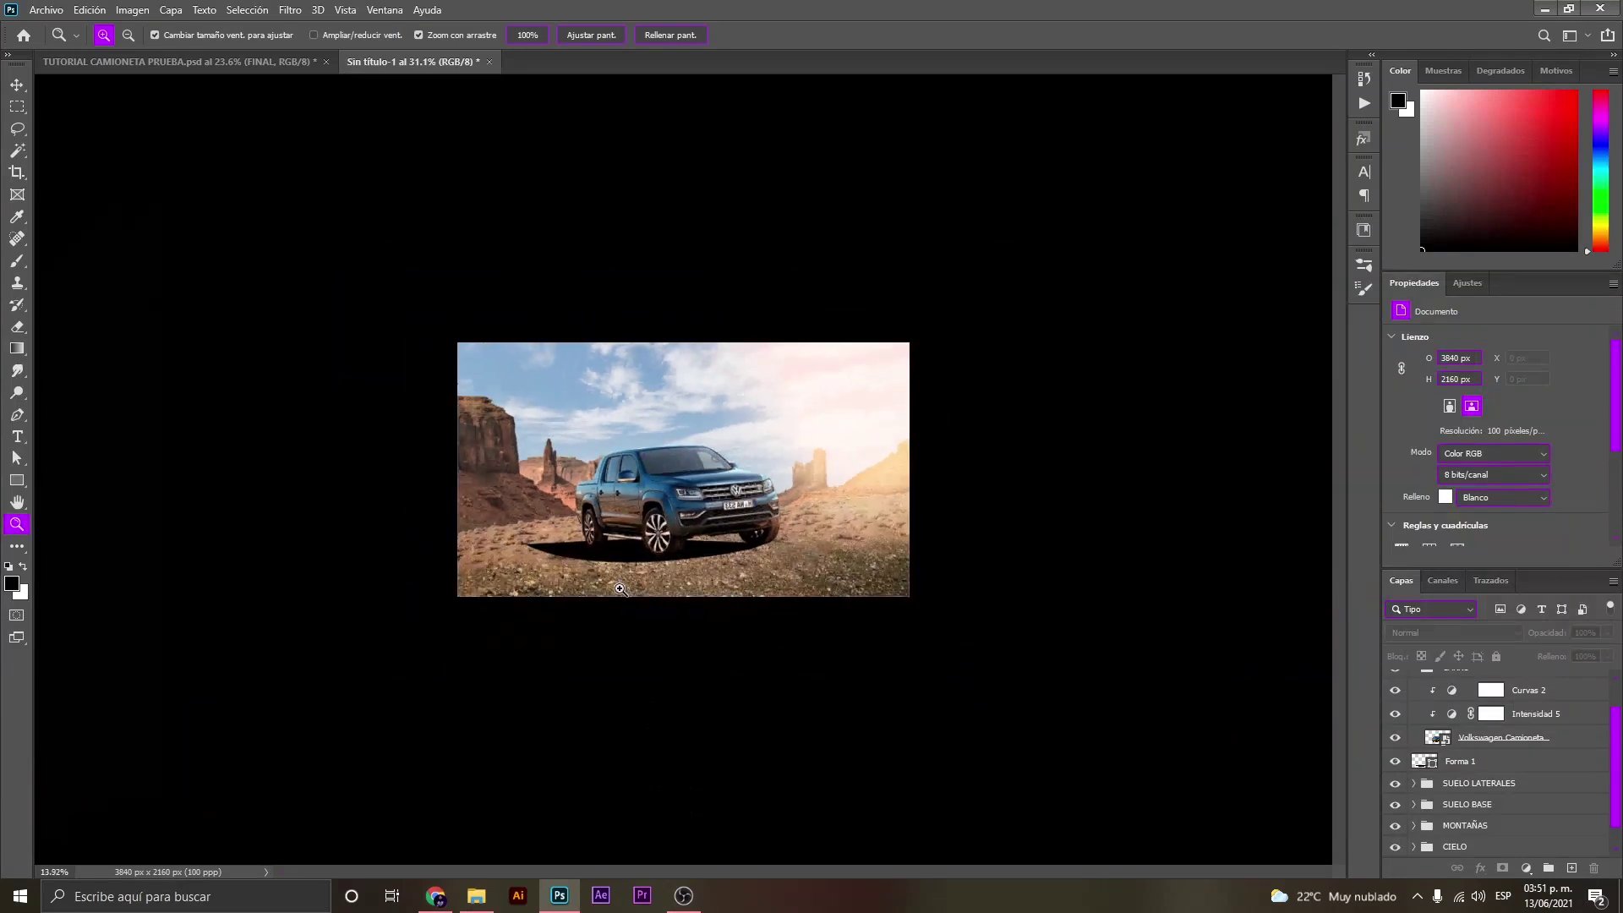
{"action": "scroll", "coordinate": [590, 585], "scroll_direction": "up", "scroll_amount": 2}
{"action": "key", "text": "v"}
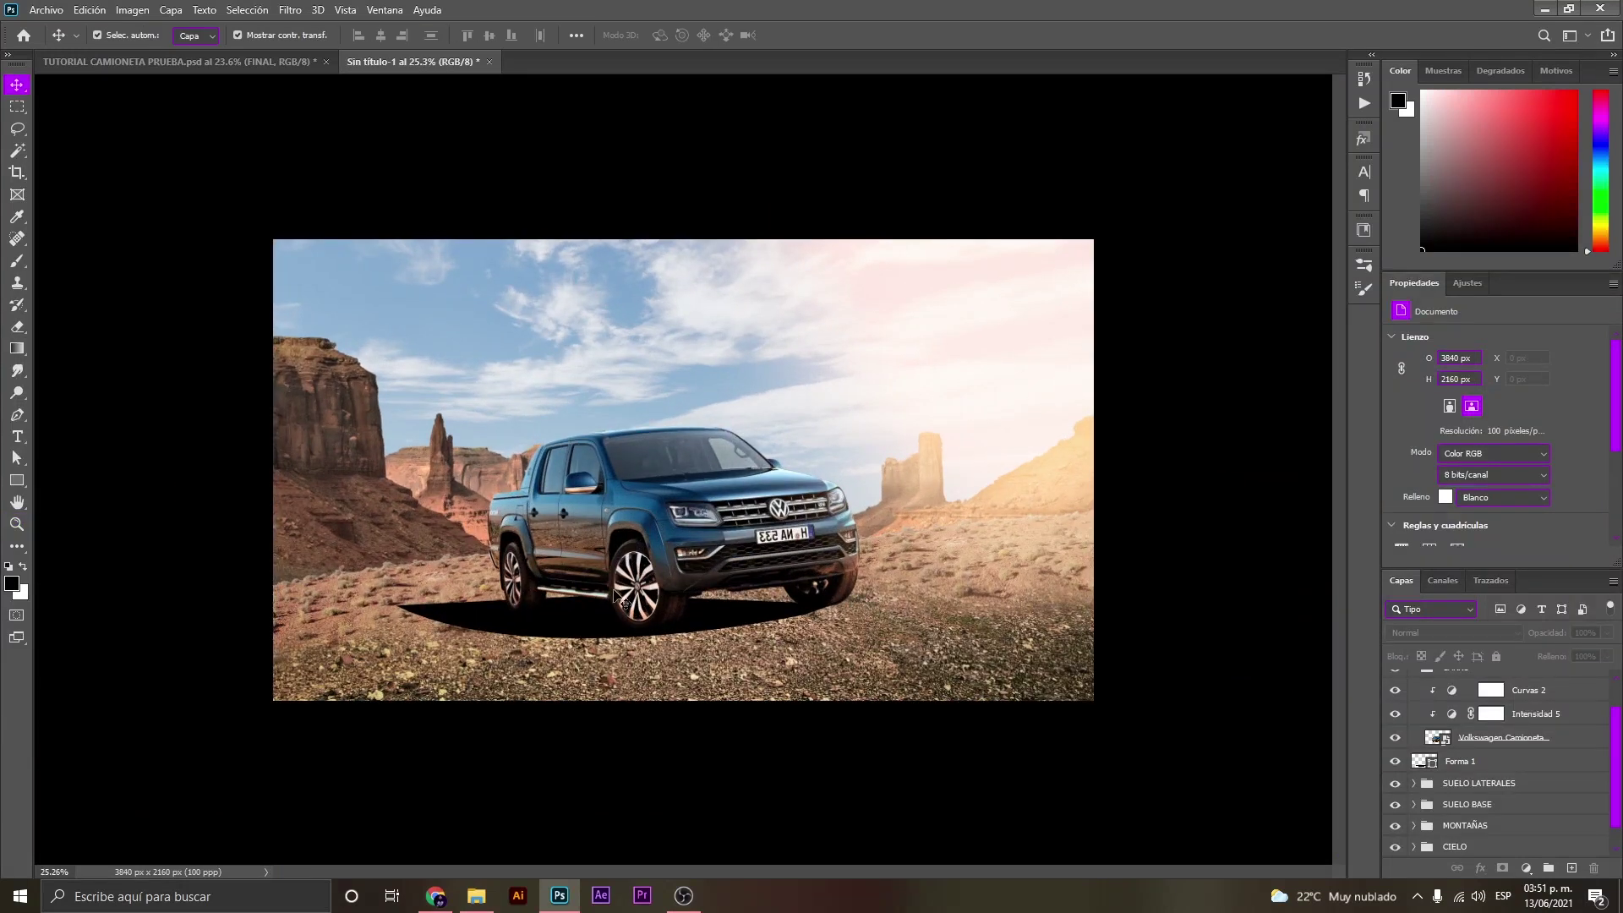
Rename the Forma 1 layer to SOMBRA and zoom in on the truck.
{"action": "double_click", "coordinate": [1460, 760]}
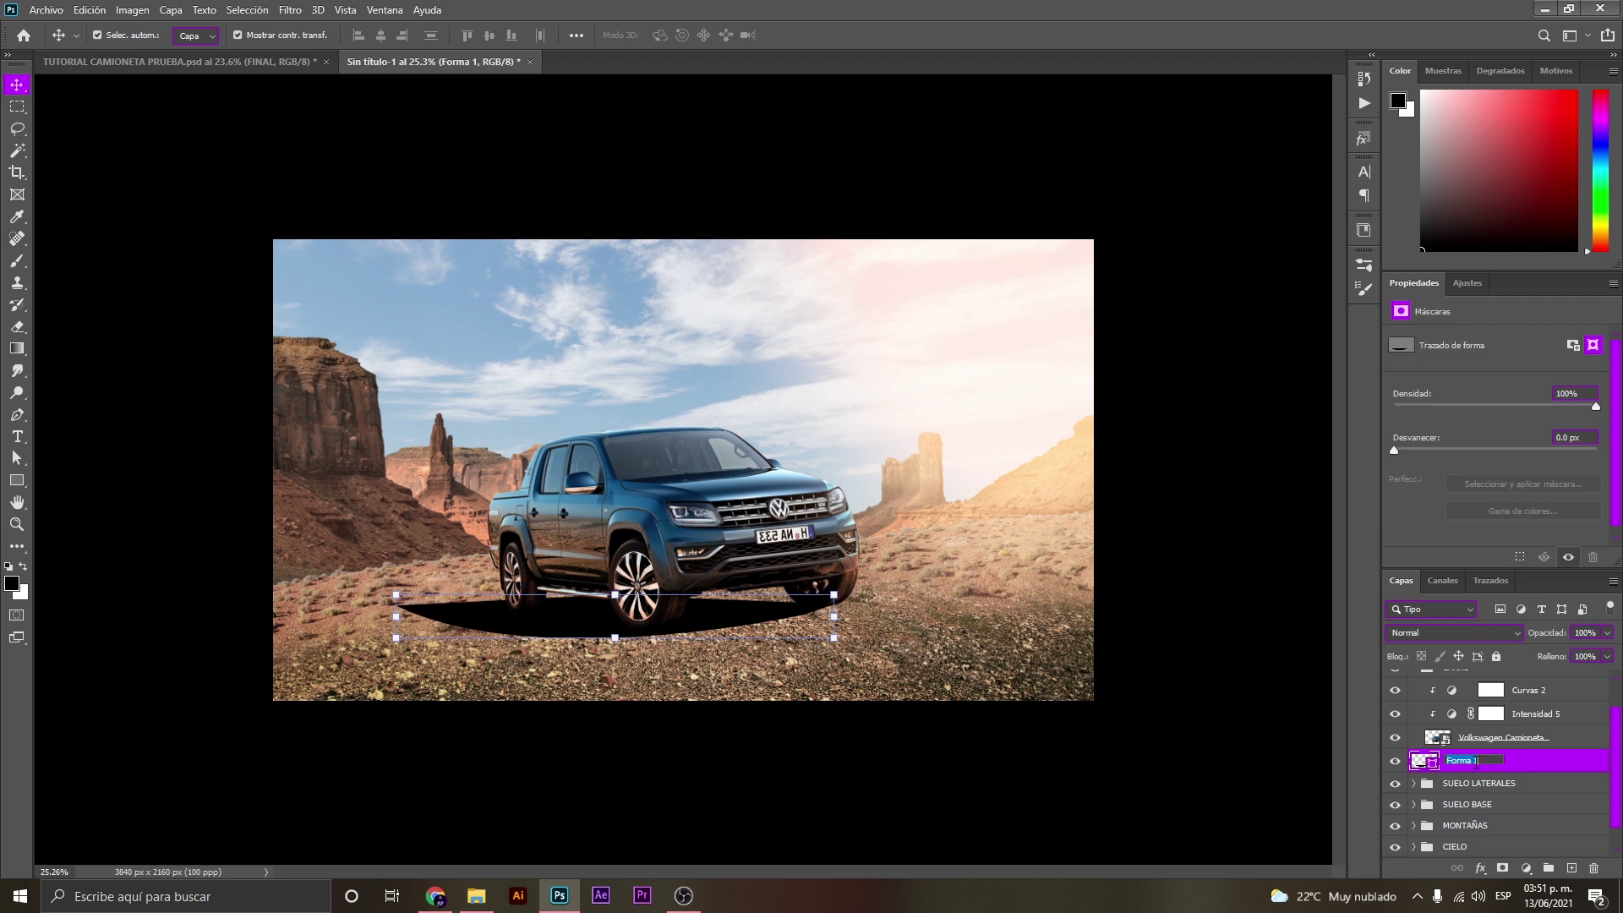
{"action": "type", "text": "SOMBRA"}
{"action": "key", "text": "Return"}
{"action": "key", "text": "z"}
{"action": "mouse_move", "coordinate": [541, 630]}
{"action": "left_mouse_down"}
{"action": "mouse_move", "coordinate": [599, 615]}
{"action": "mouse_move", "coordinate": [678, 639]}
{"action": "mouse_move", "coordinate": [600, 633]}
{"action": "left_mouse_up"}
{"action": "key", "text": "v"}
{"action": "key", "text": "z"}
Set the SOMBRA layer's opacity to 100%.
{"action": "left_click", "coordinate": [1608, 633]}
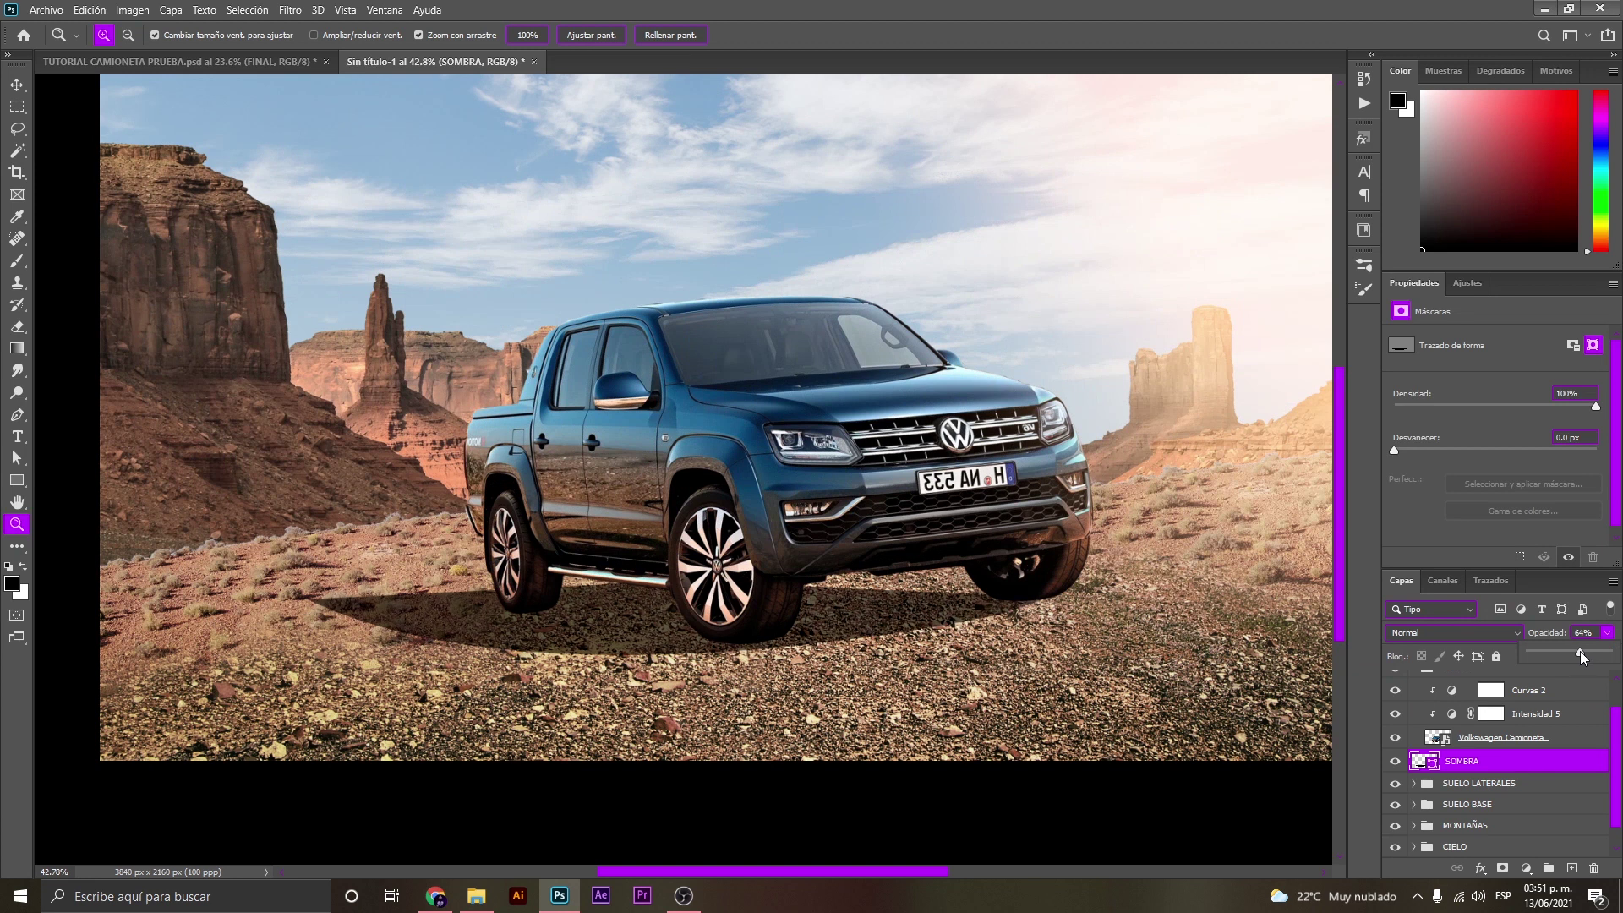
{"action": "left_click_drag", "start_coordinate": [1581, 652], "coordinate": [1585, 657]}
{"action": "left_click_drag", "start_coordinate": [1585, 651], "coordinate": [1611, 651]}
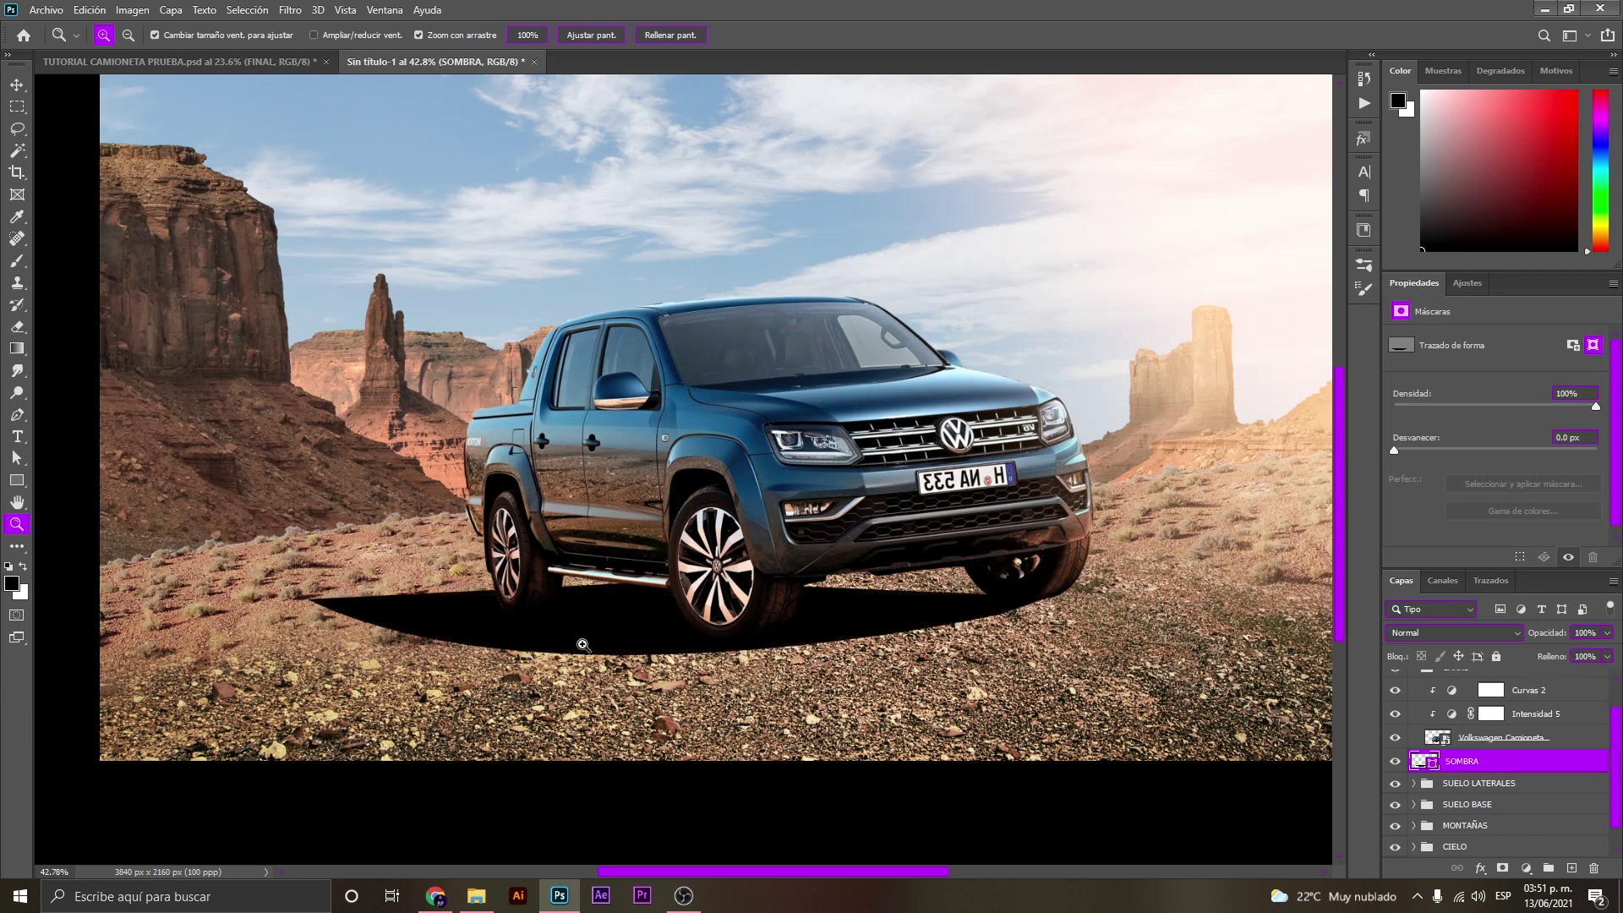
{"action": "scroll", "coordinate": [583, 646], "scroll_direction": "down", "scroll_amount": 1}
Drag the shadow's left anchor down with Direct Selection so the shadow is taller.
{"action": "key", "text": "a"}
{"action": "left_click", "coordinate": [277, 662]}
{"action": "left_click_drag", "start_coordinate": [277, 662], "coordinate": [268, 674]}
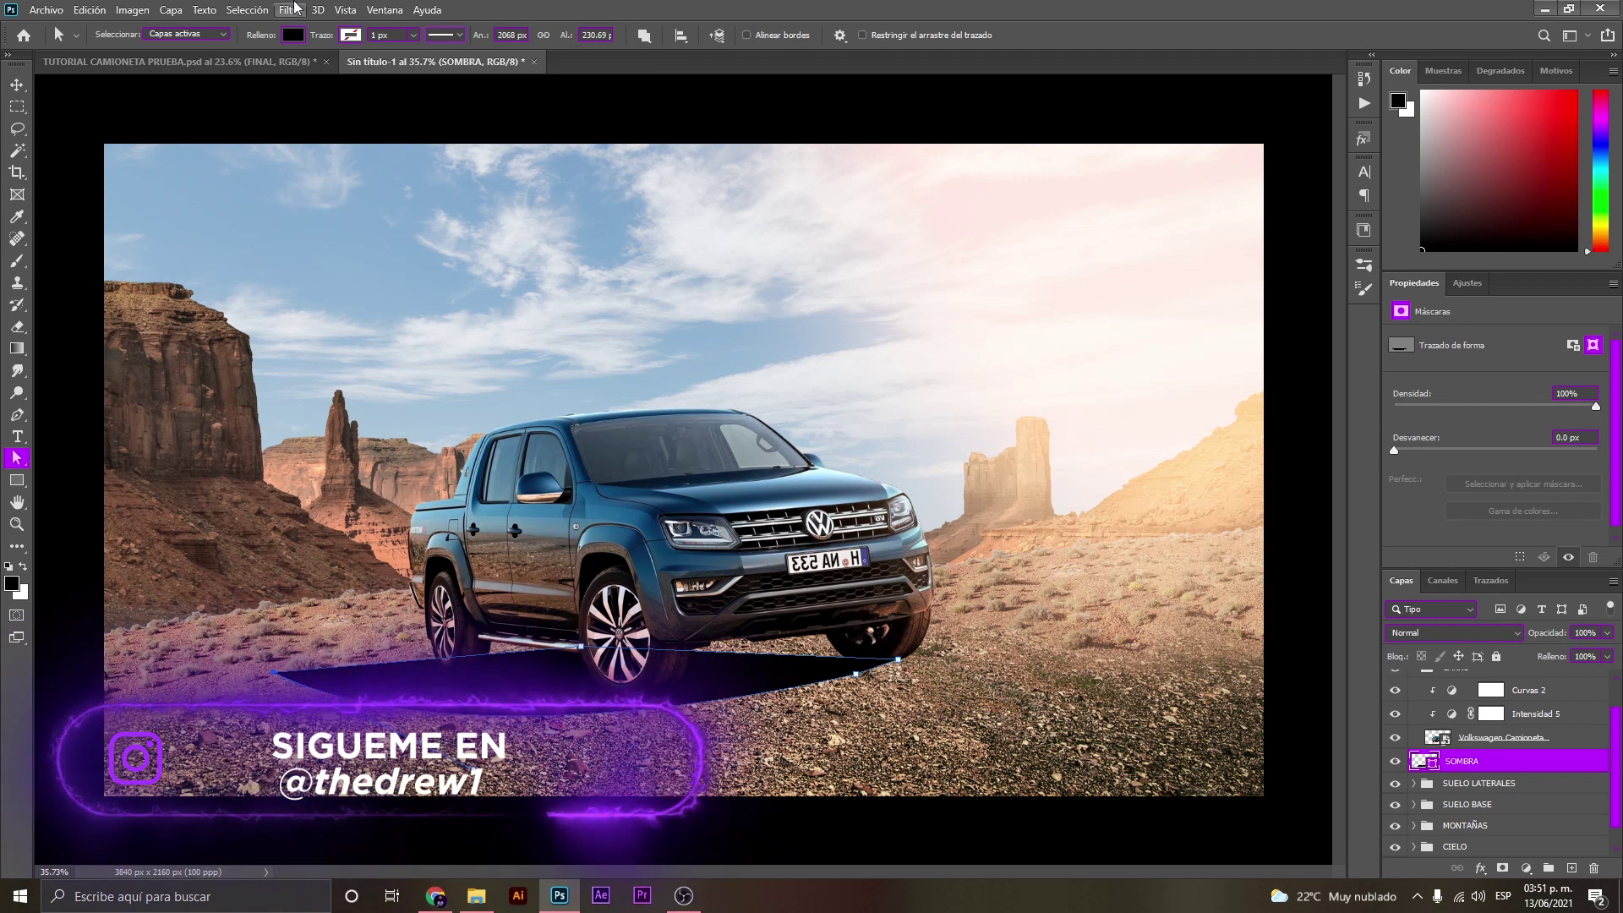
Convert SOMBRA to a smart object and apply a Gaussian Blur of about 4.5 px.
{"action": "left_click", "coordinate": [292, 9]}
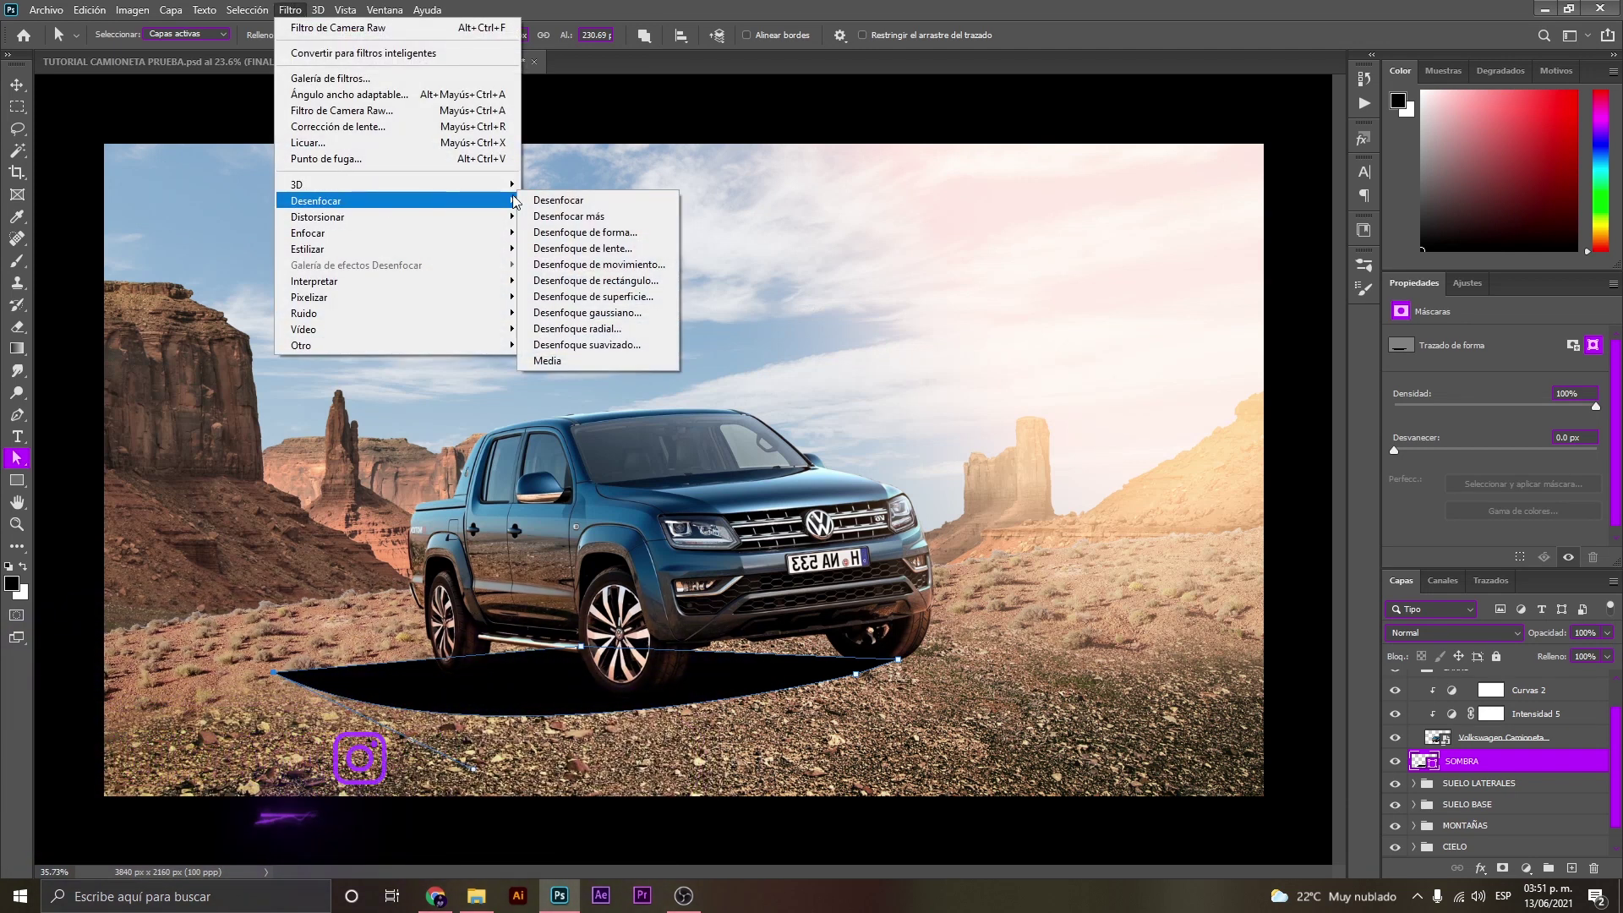
{"action": "left_click", "coordinate": [634, 312]}
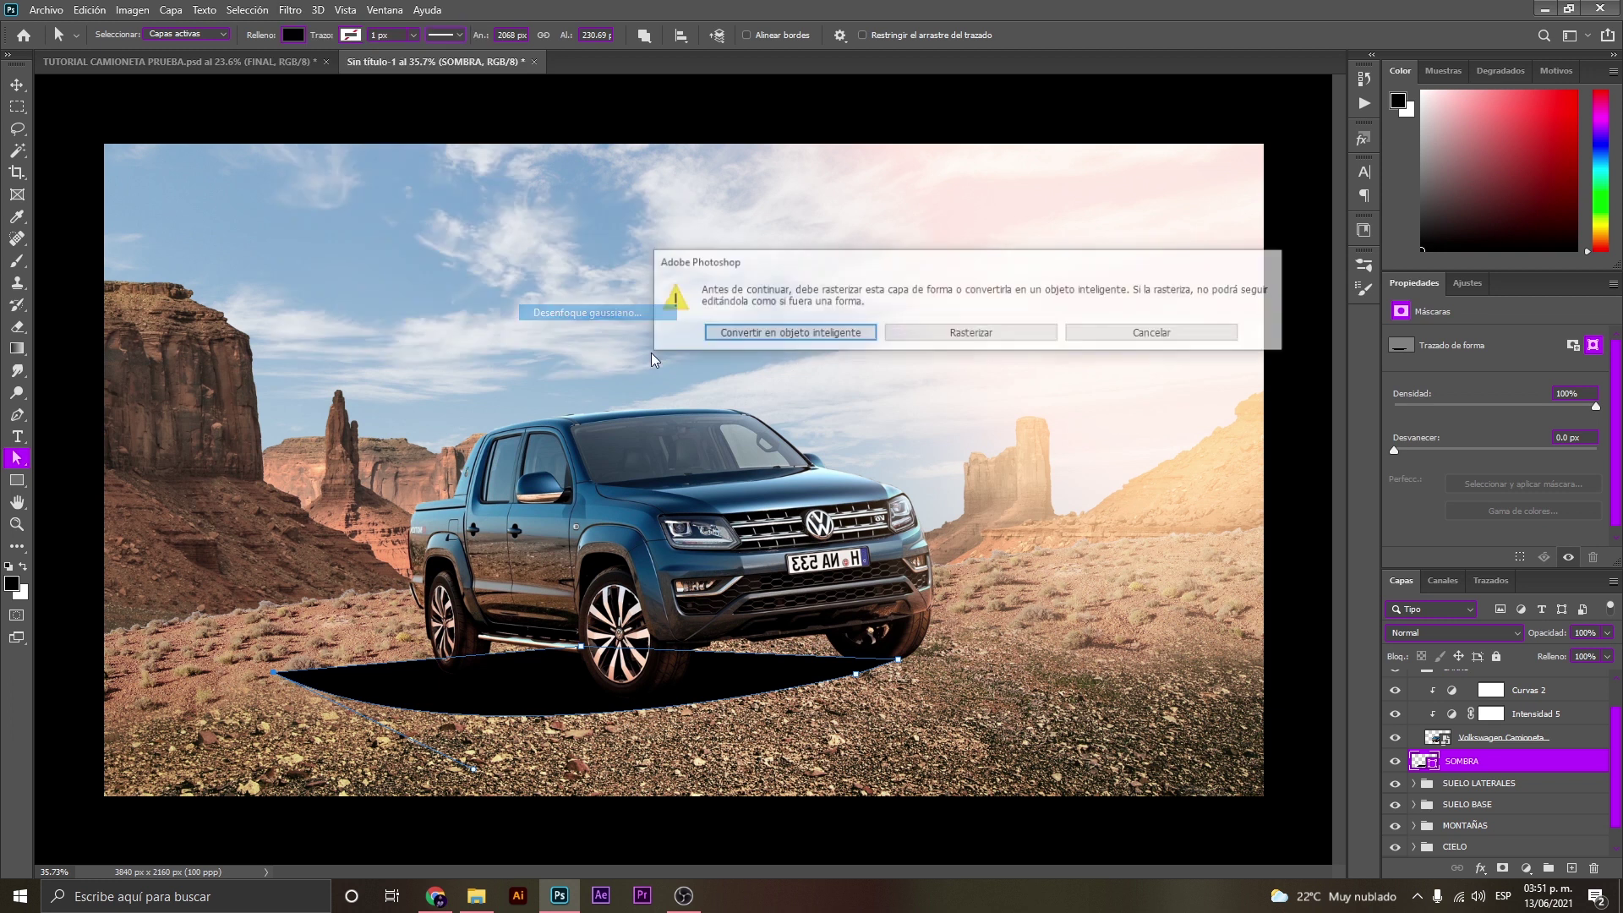
{"action": "left_click", "coordinate": [832, 335]}
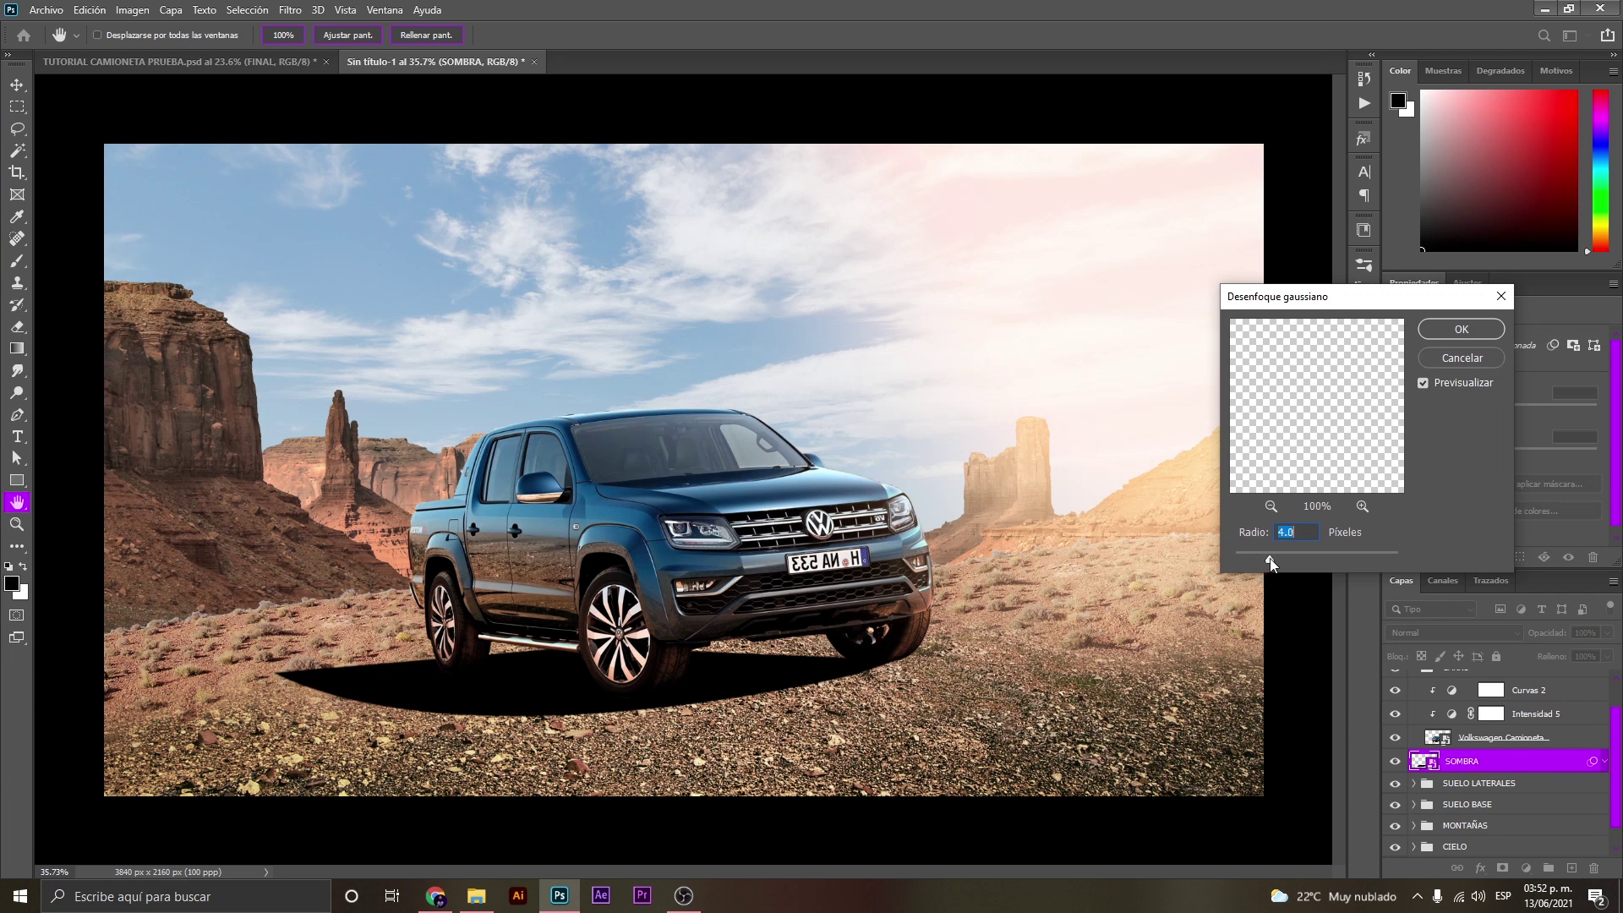
{"action": "left_click", "coordinate": [1296, 556]}
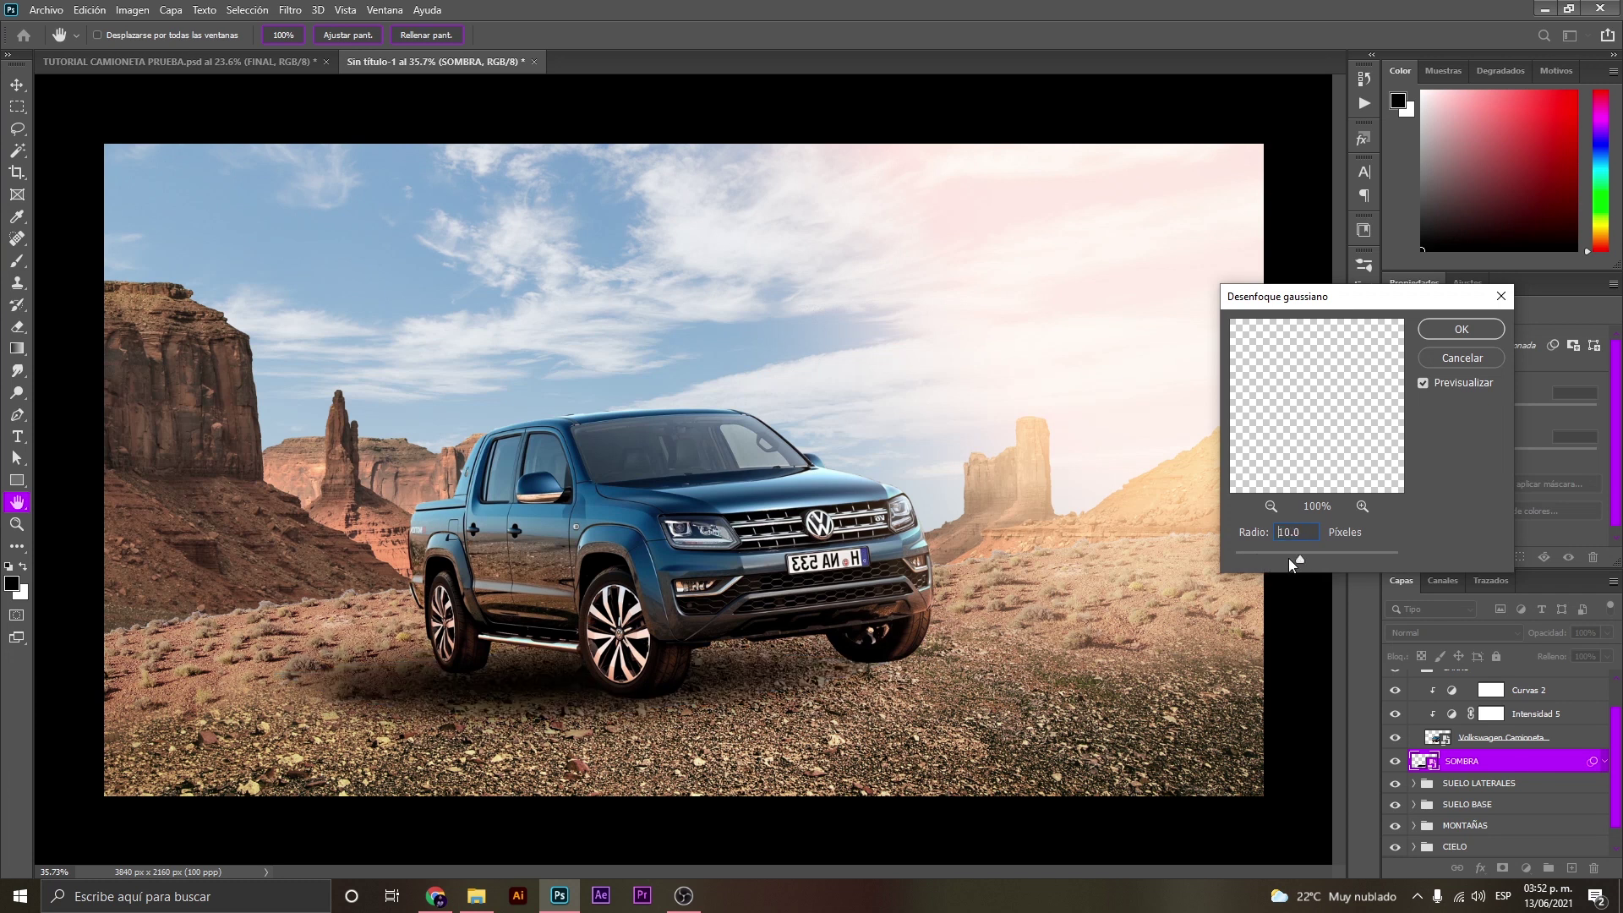
{"action": "left_click", "coordinate": [1290, 559]}
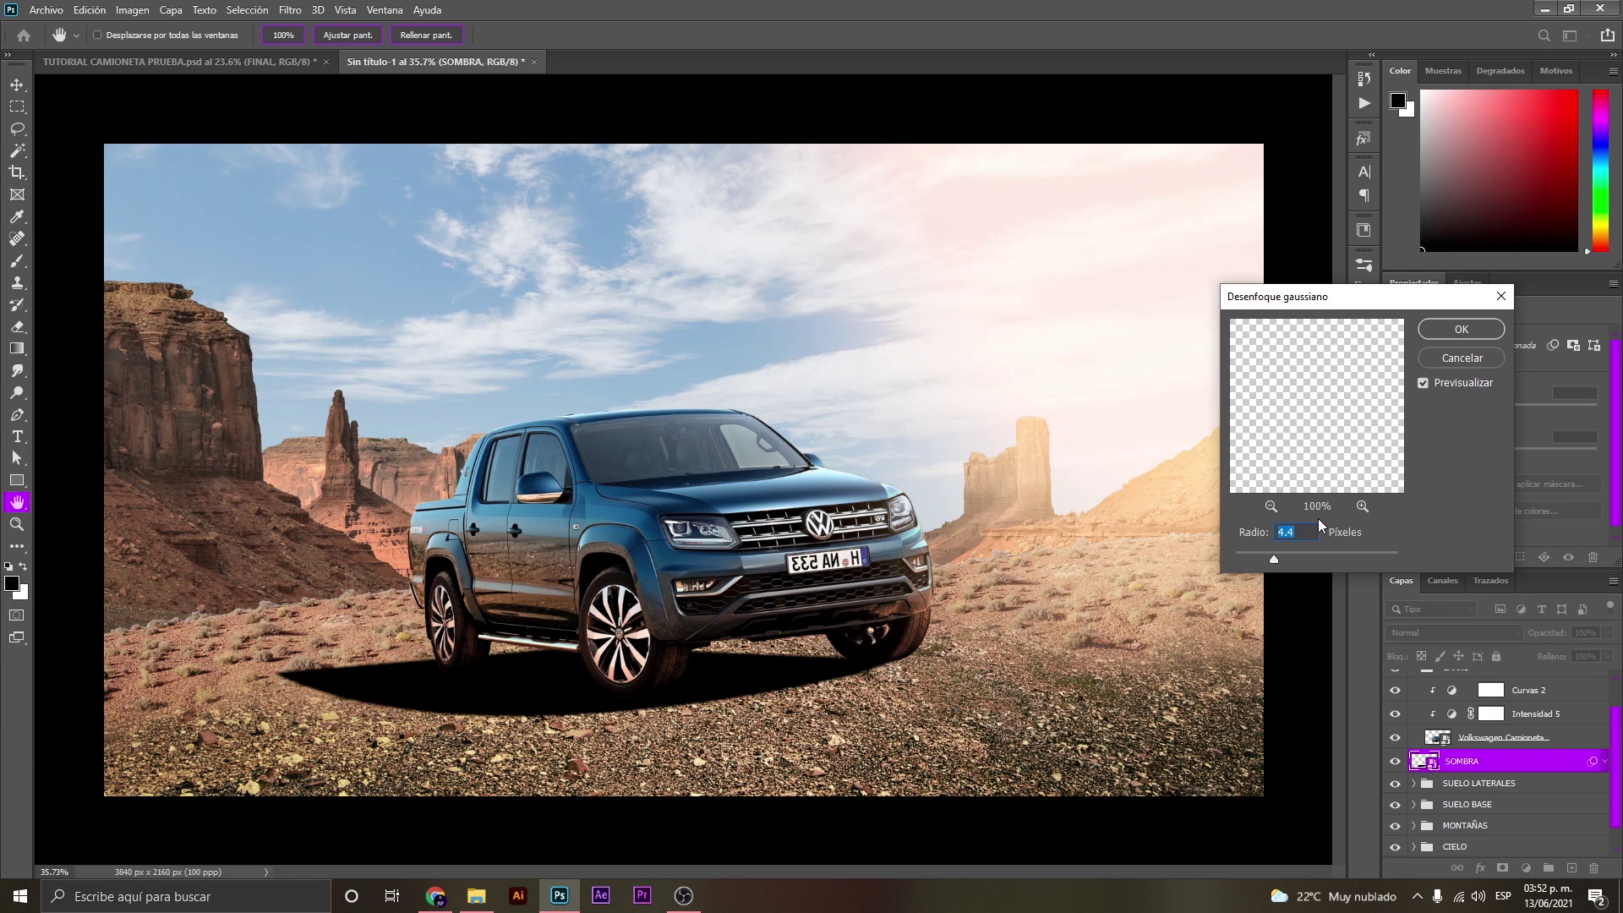
{"action": "type", "text": "4.5"}
{"action": "left_click", "coordinate": [1443, 328]}
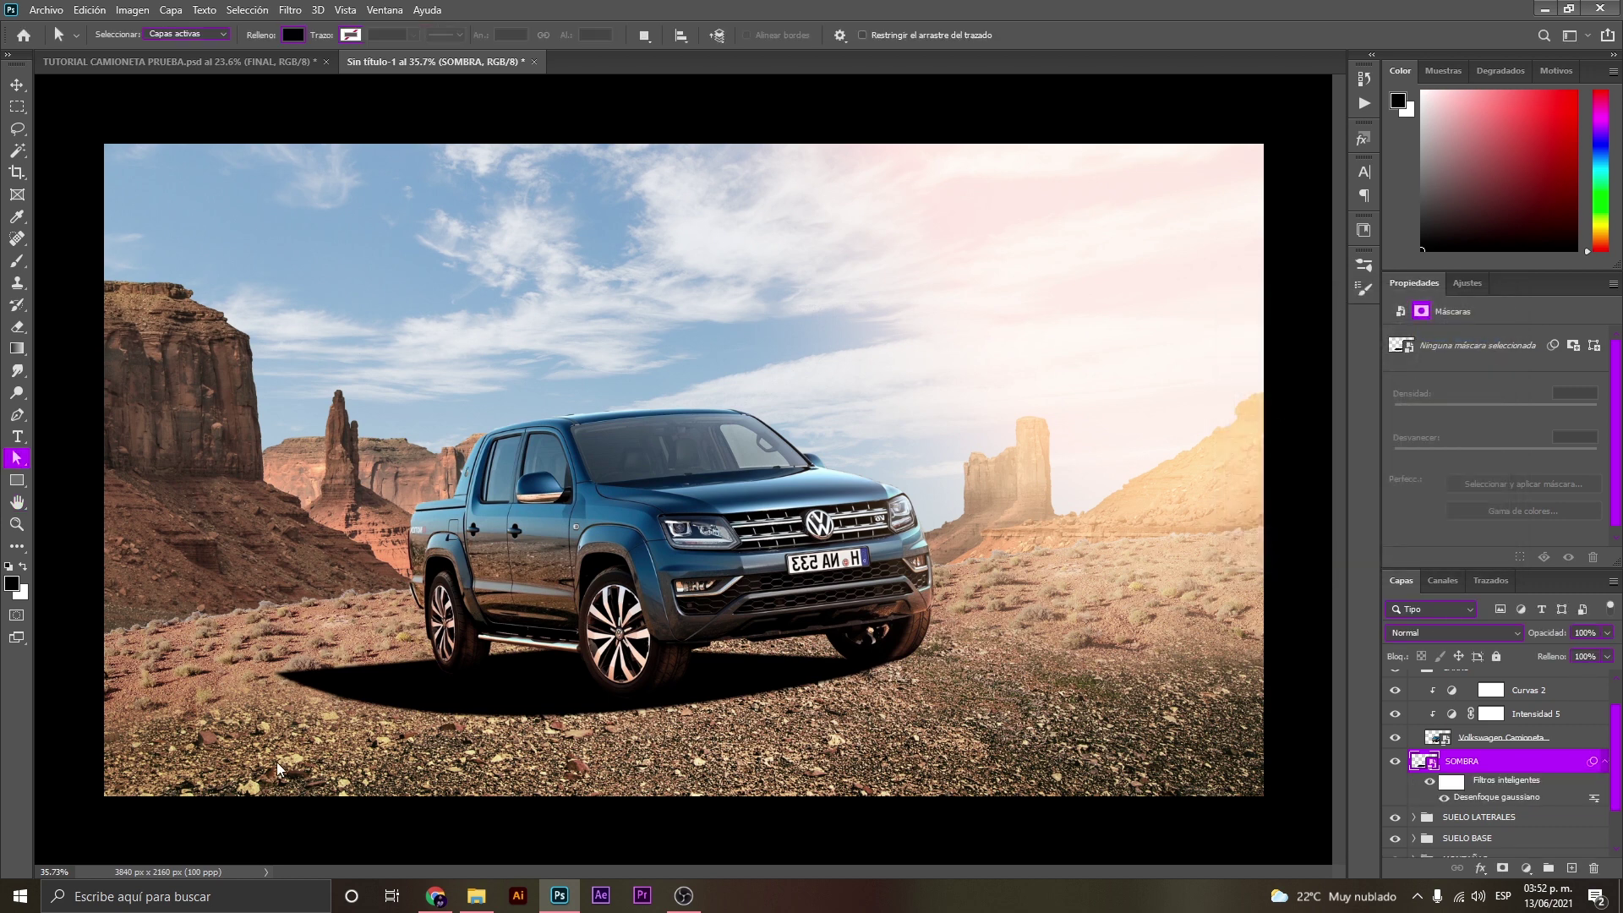
Zoom in on the shadow's tip and toggle the Gaussian Blur off and on to compare edges.
{"action": "key", "text": "z"}
{"action": "left_click_drag", "start_coordinate": [281, 704], "coordinate": [332, 608]}
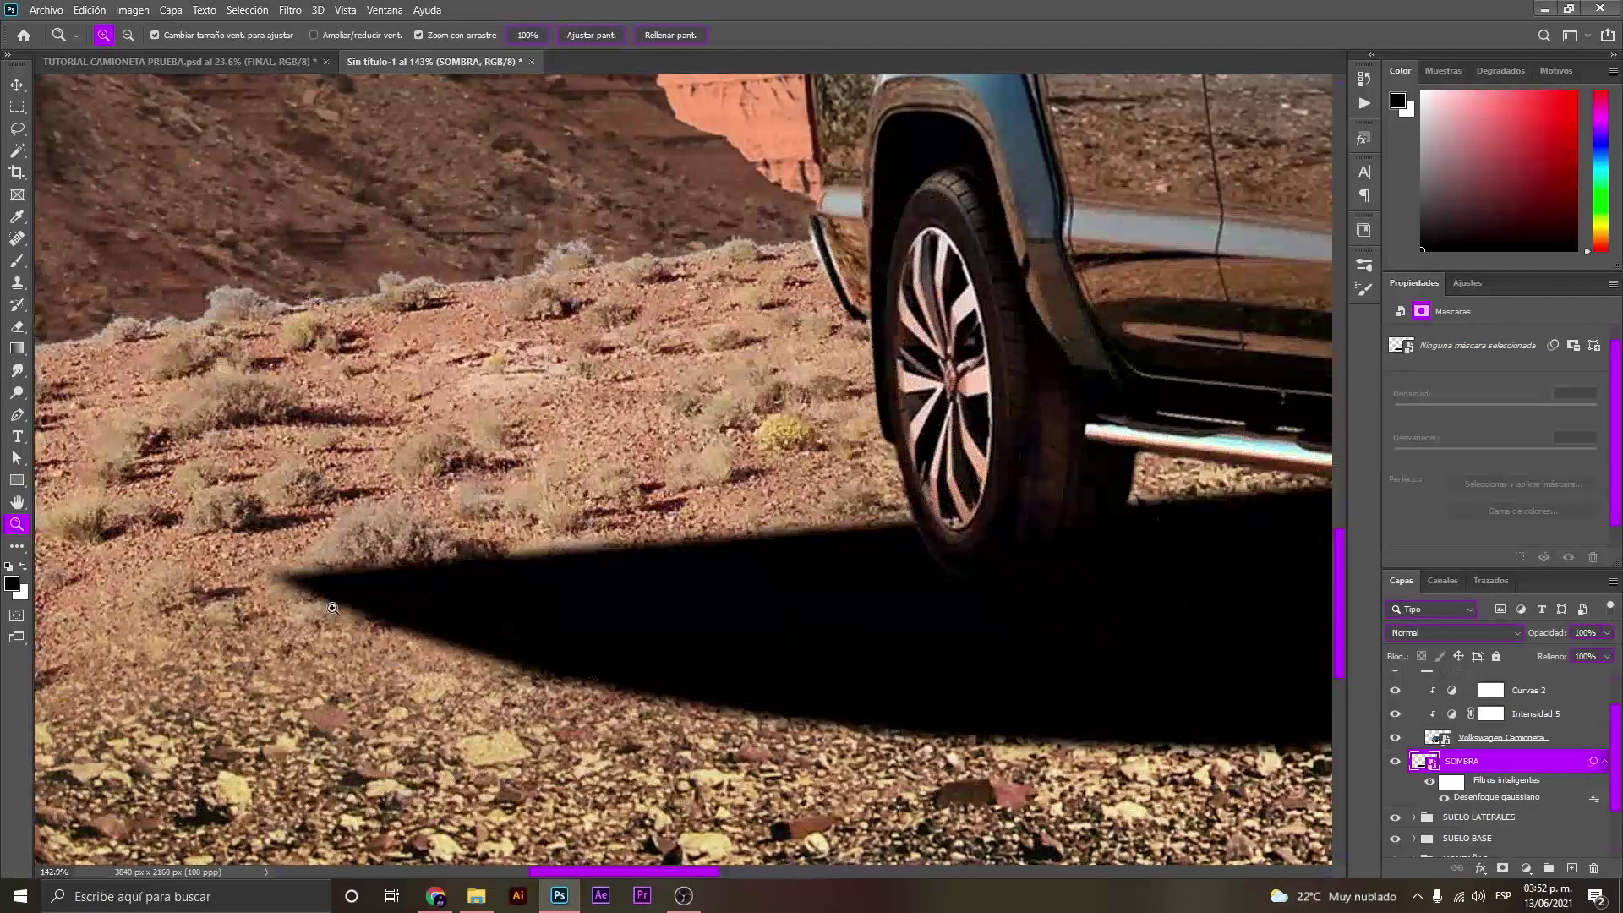
{"action": "left_click", "coordinate": [1447, 798]}
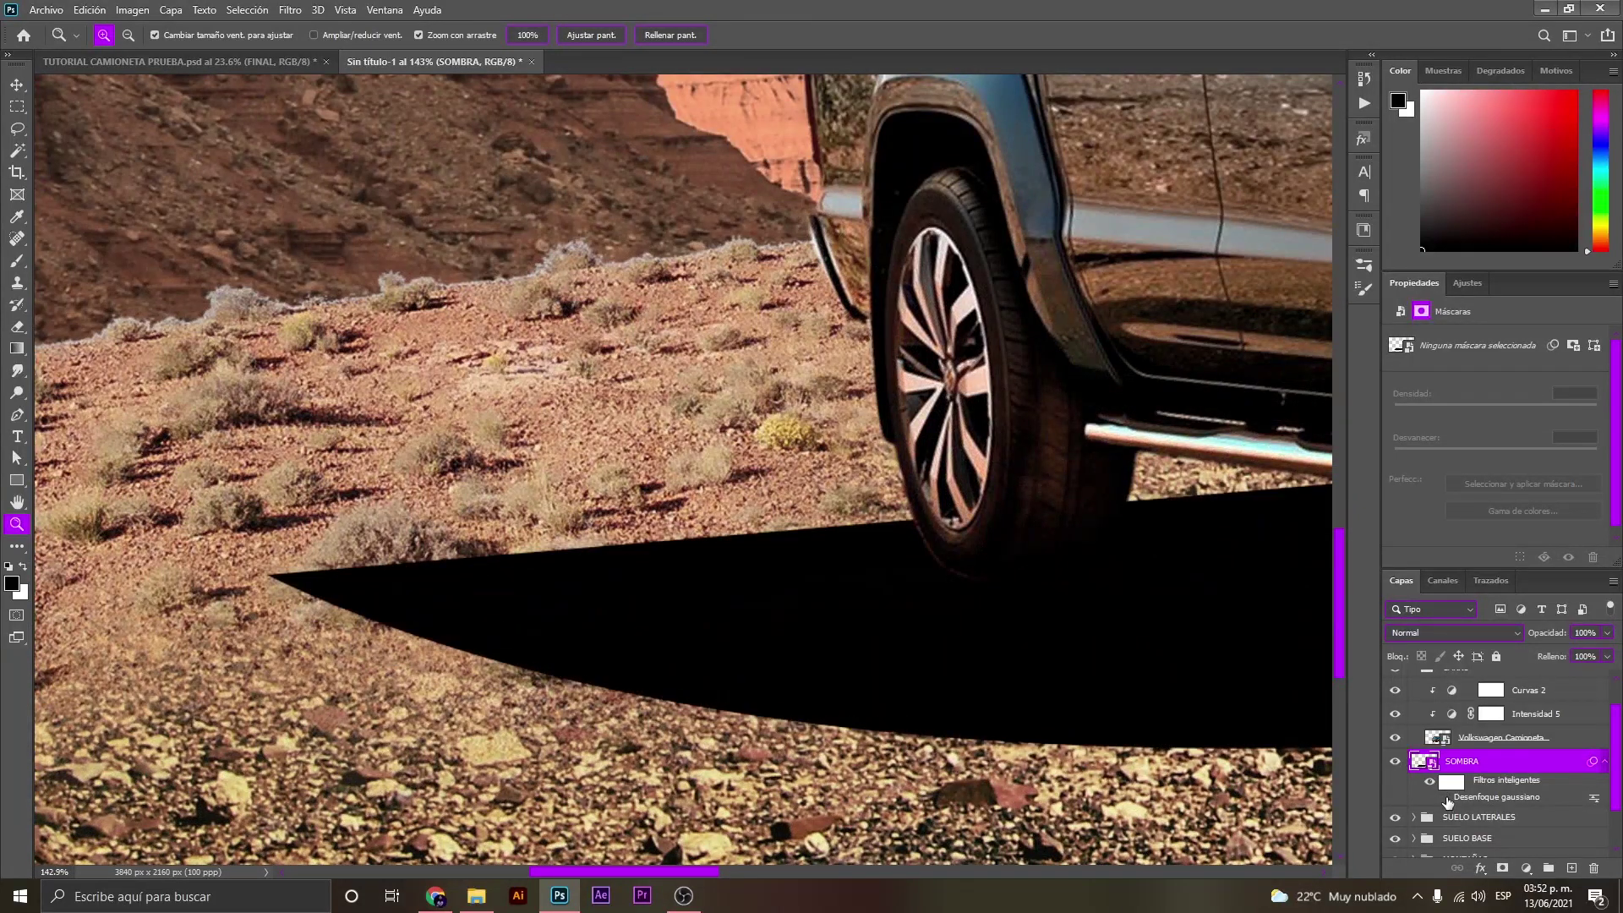
{"action": "left_click", "coordinate": [1448, 798]}
{"action": "left_click_drag", "start_coordinate": [1000, 674], "coordinate": [937, 670]}
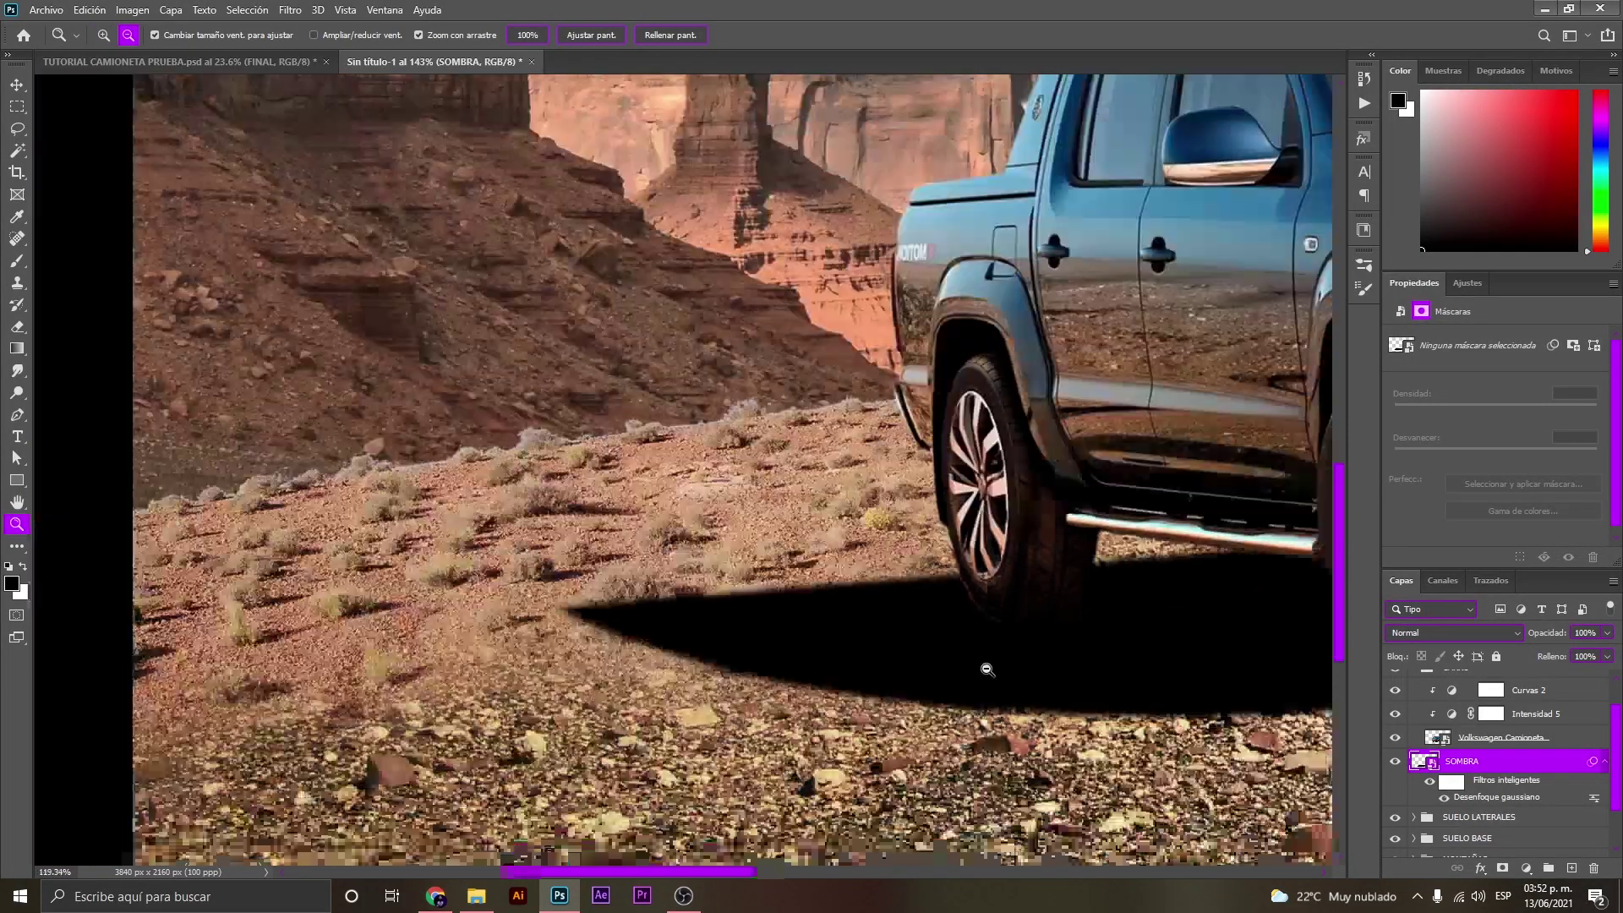
{"action": "left_click_drag", "start_coordinate": [798, 634], "coordinate": [821, 629]}
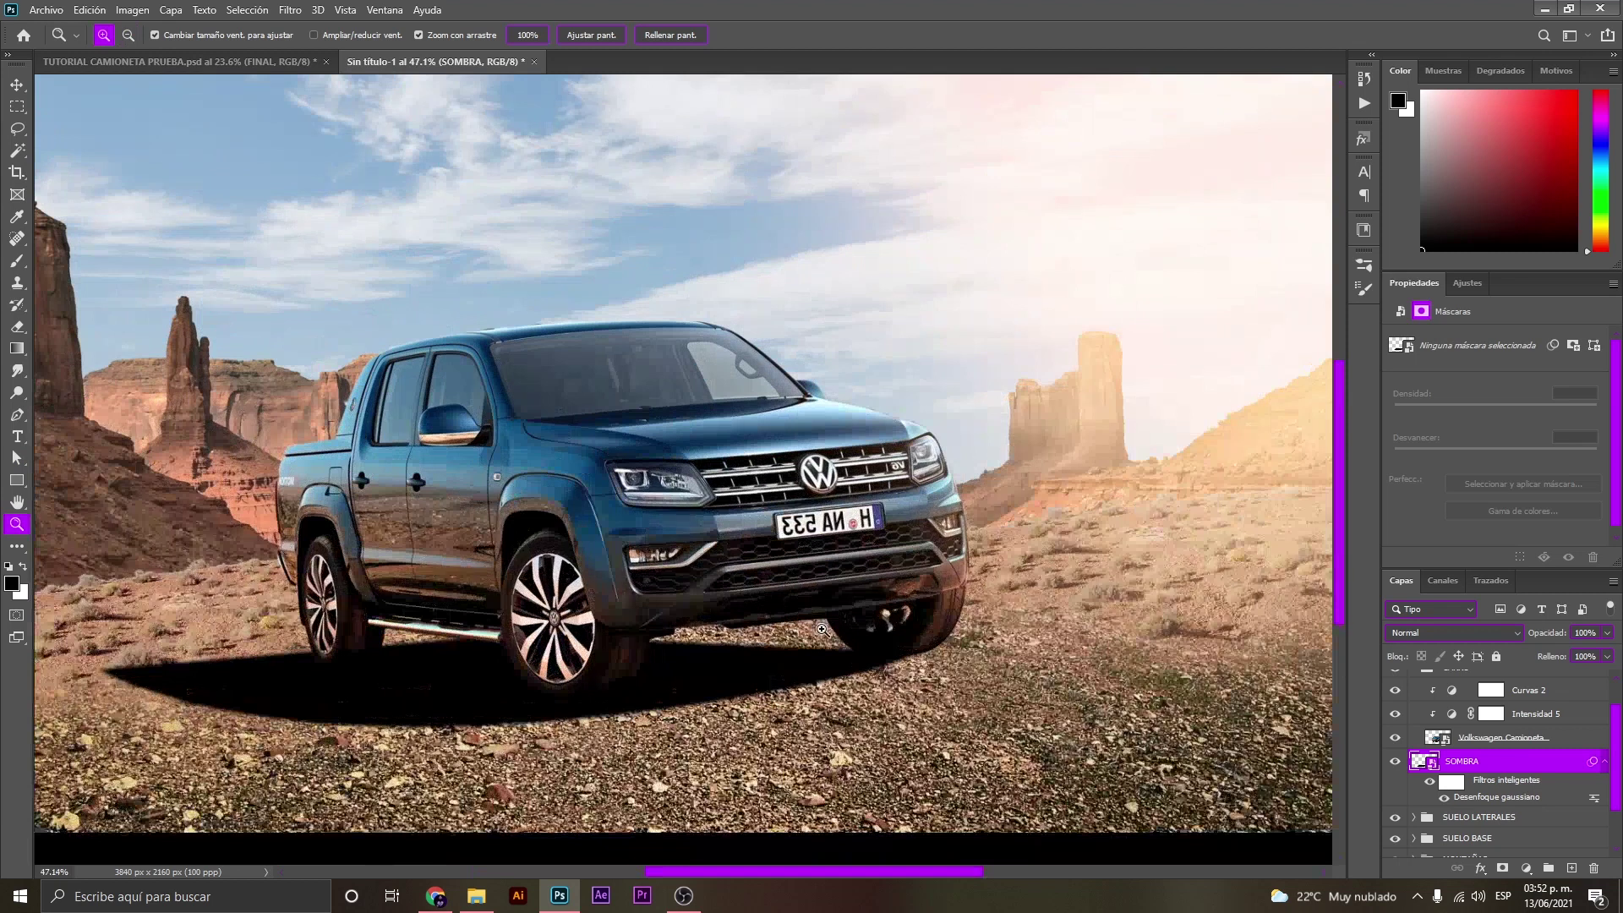
Set SOMBRA's opacity to 55% and duplicate the layer.
{"action": "left_click", "coordinate": [1607, 633]}
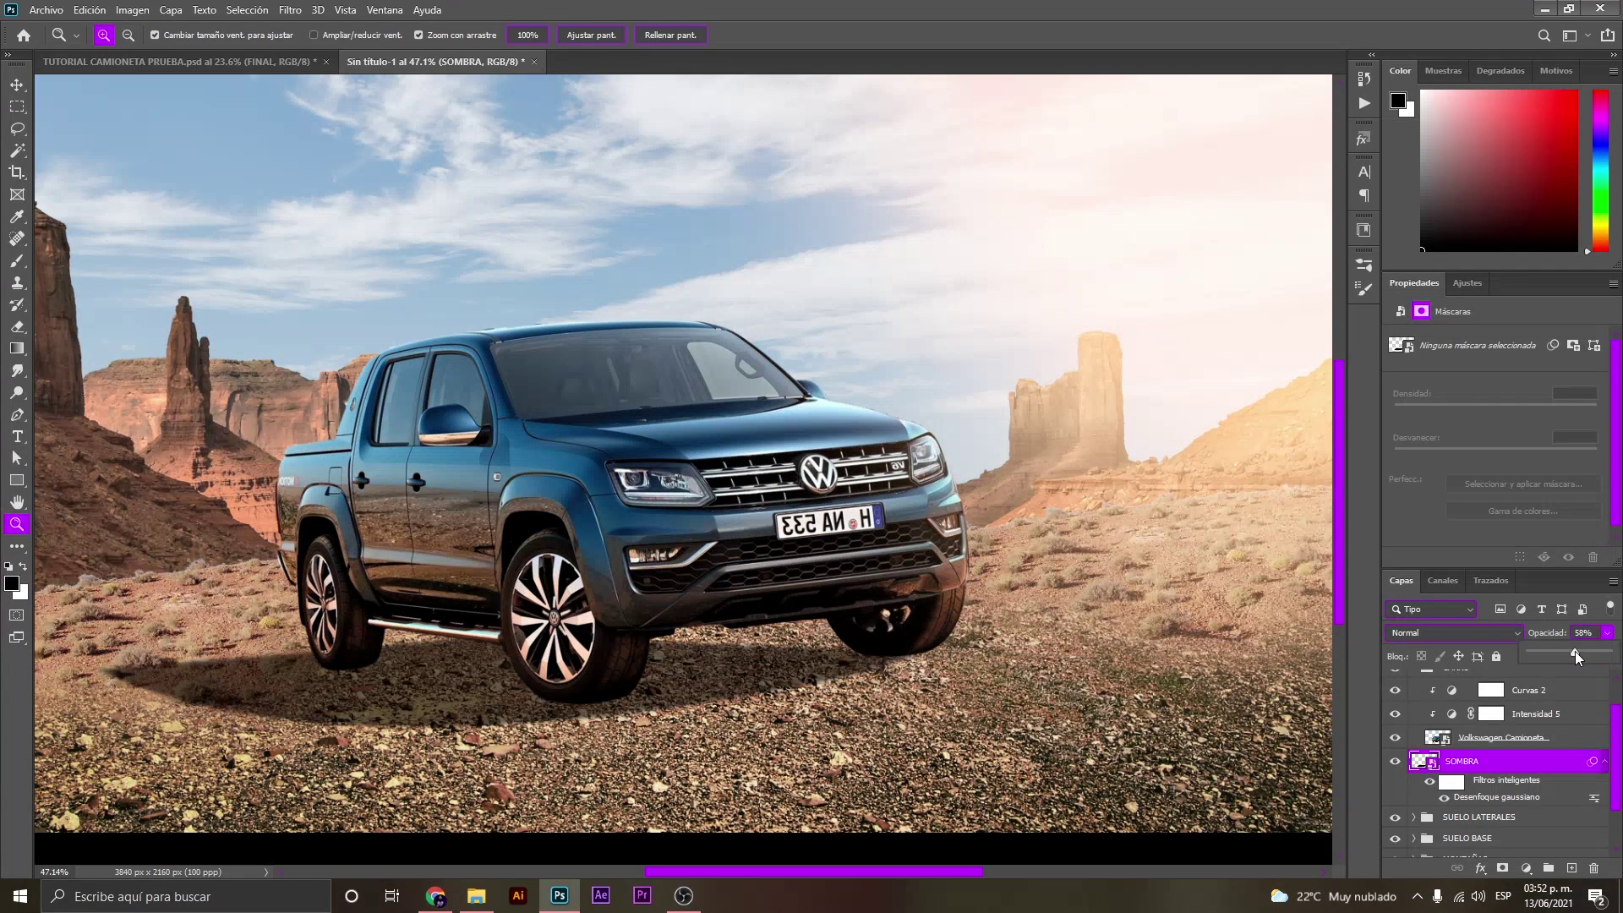
{"action": "left_click", "coordinate": [1584, 634]}
{"action": "type", "text": "5"}
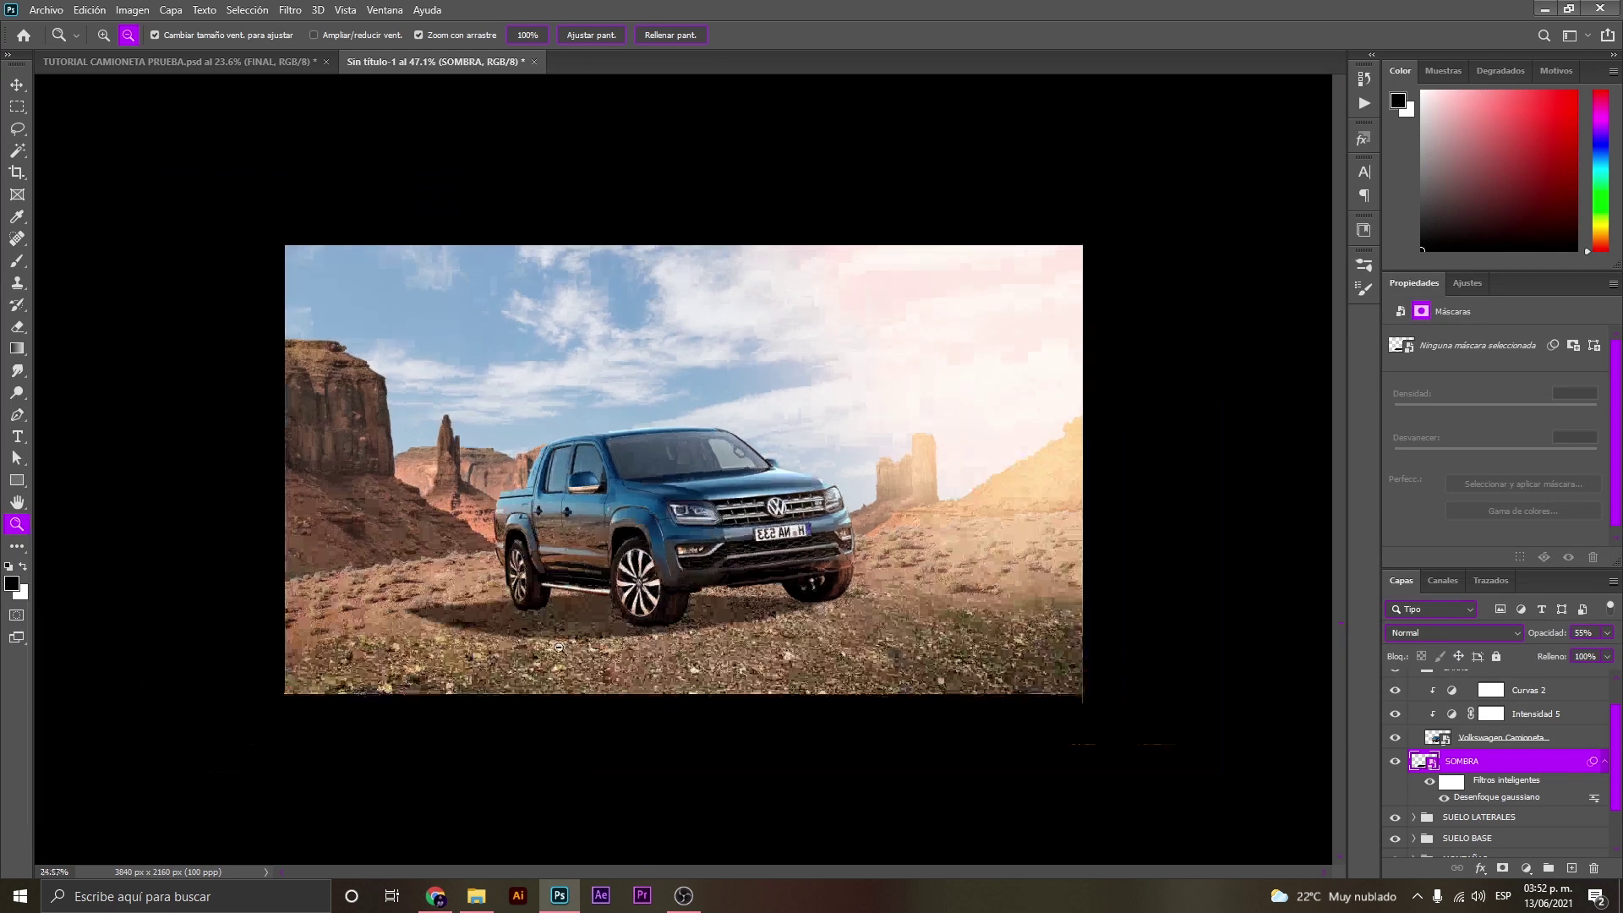
{"action": "mouse_move", "coordinate": [617, 629]}
{"action": "left_mouse_down"}
{"action": "mouse_move", "coordinate": [544, 650]}
{"action": "mouse_move", "coordinate": [728, 514]}
{"action": "left_mouse_up"}
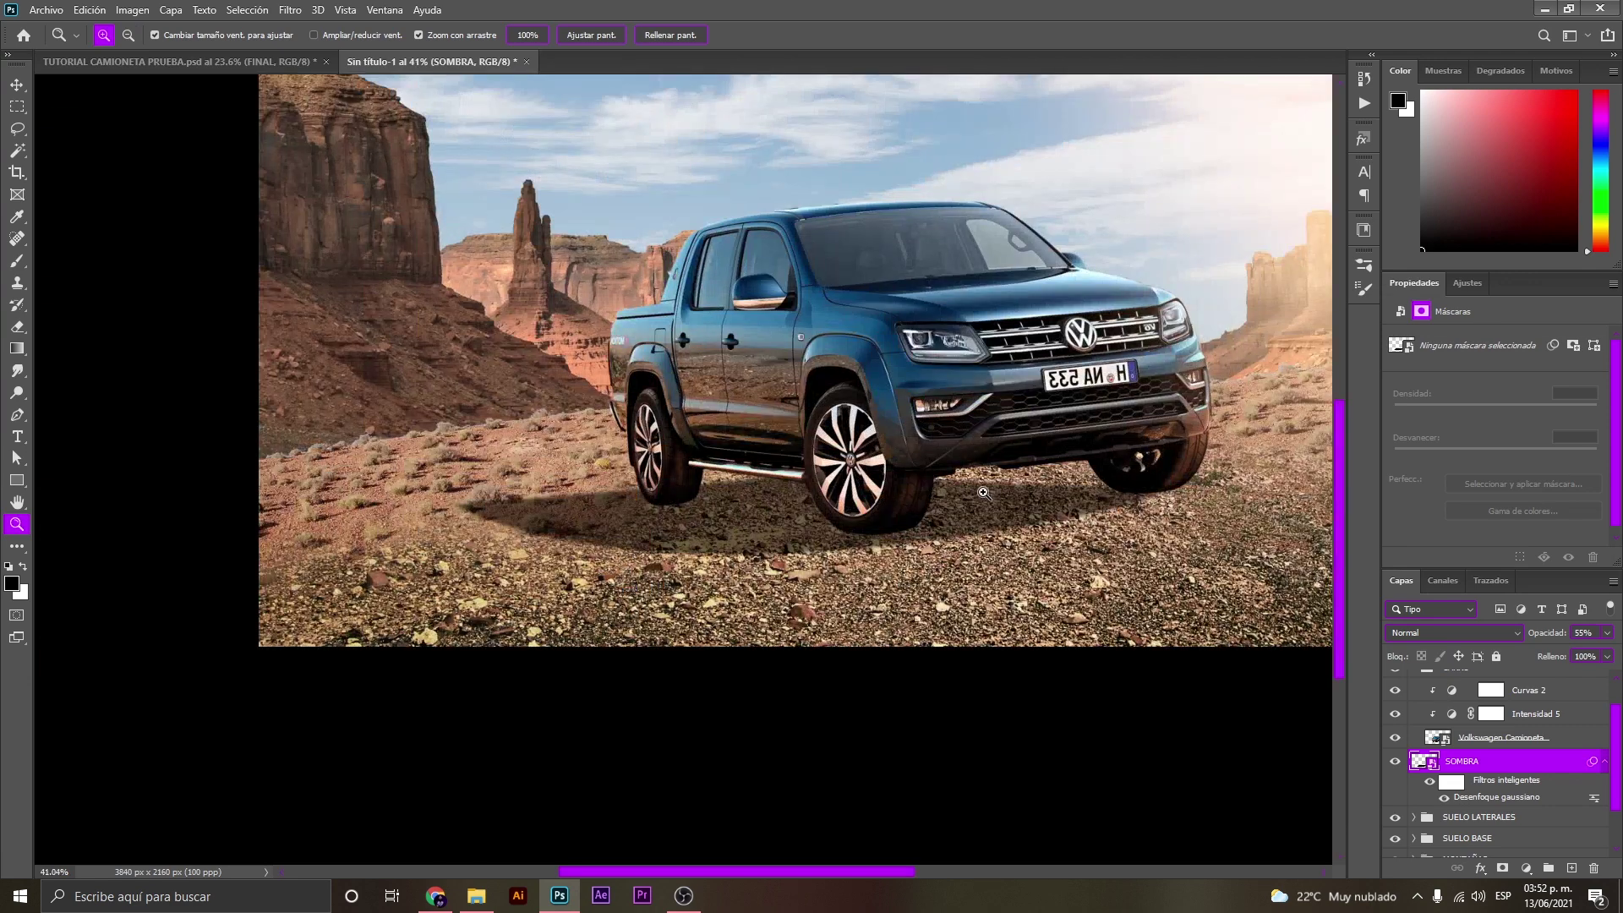
{"action": "left_click_drag", "start_coordinate": [1010, 484], "coordinate": [930, 486]}
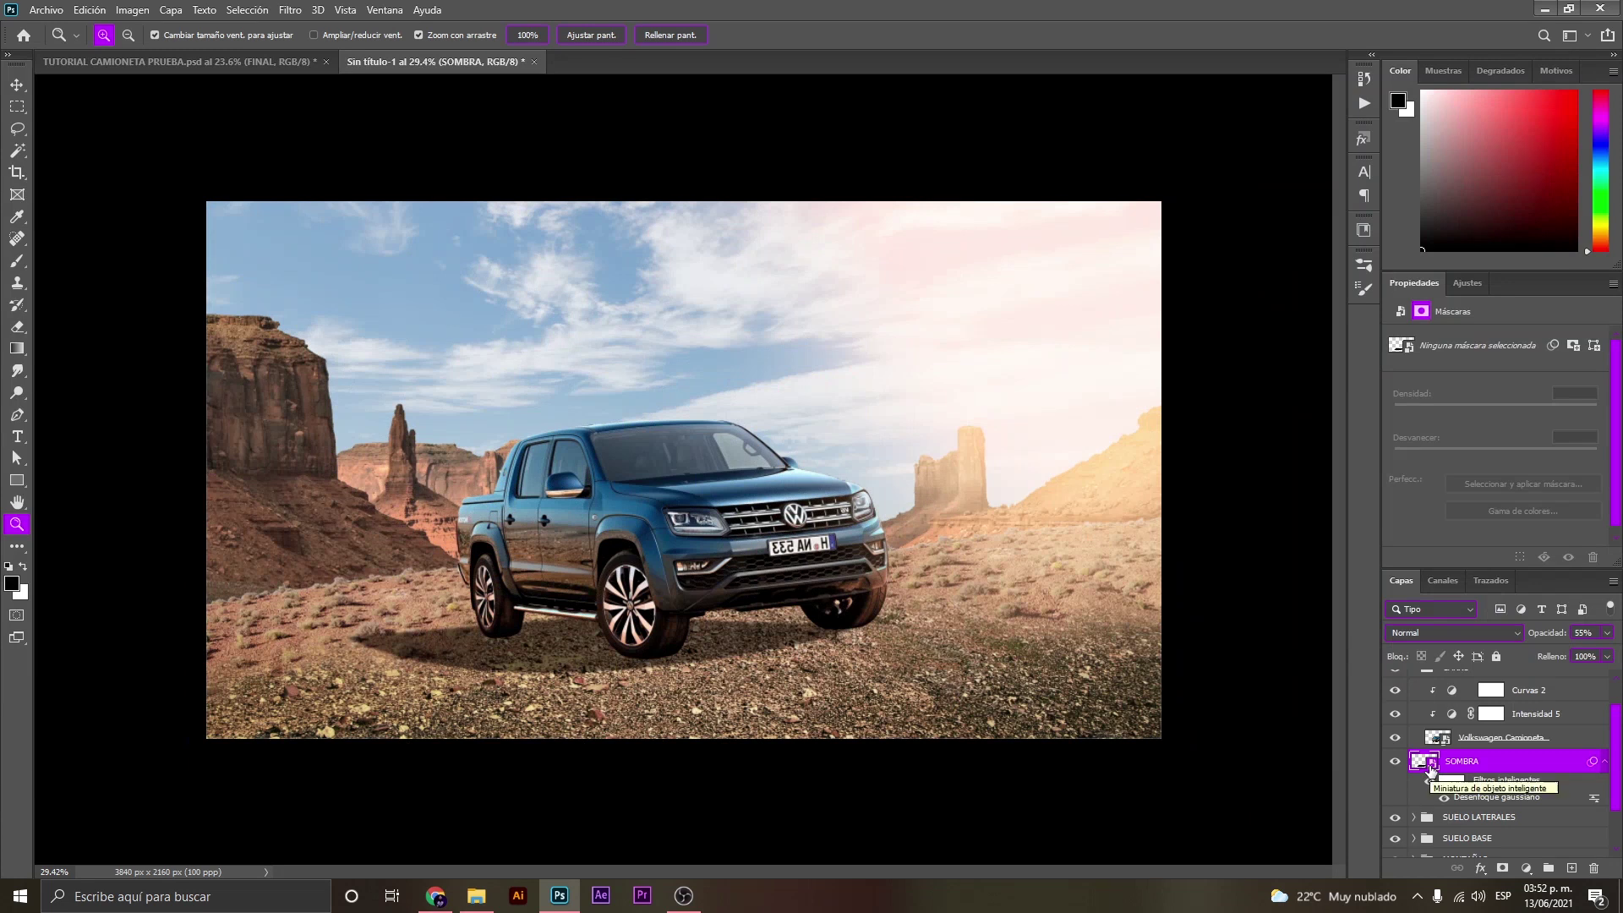
{"action": "key", "text": "ctrl+j"}
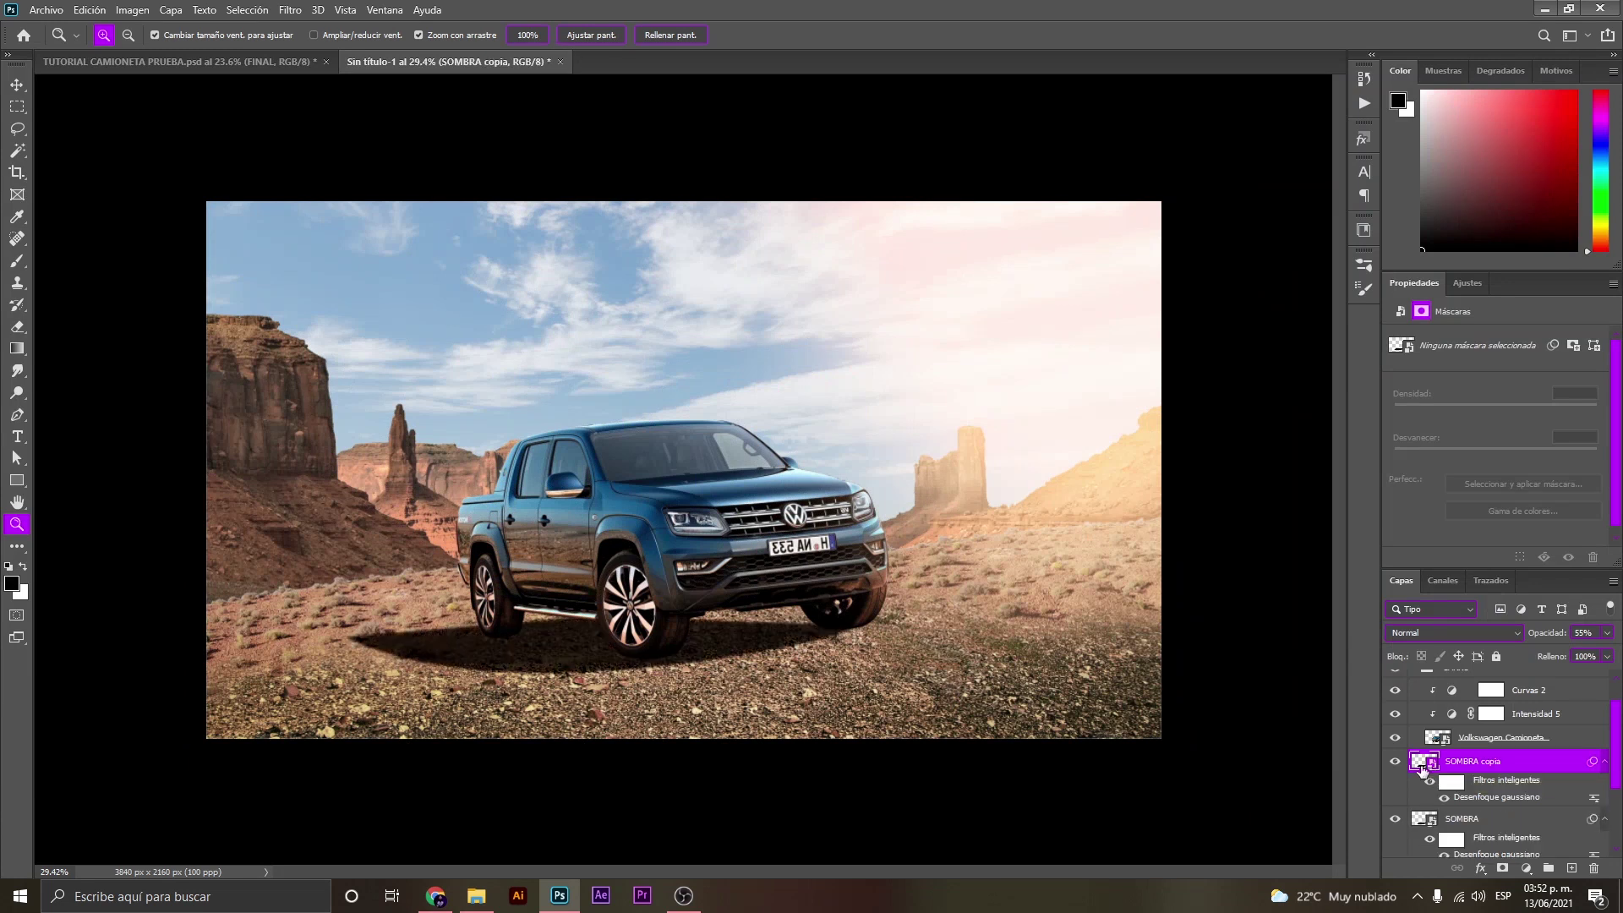
Set SOMBRA copia's opacity to 80% and add a white layer mask to it.
{"action": "left_click_drag", "start_coordinate": [1609, 634], "coordinate": [1598, 656]}
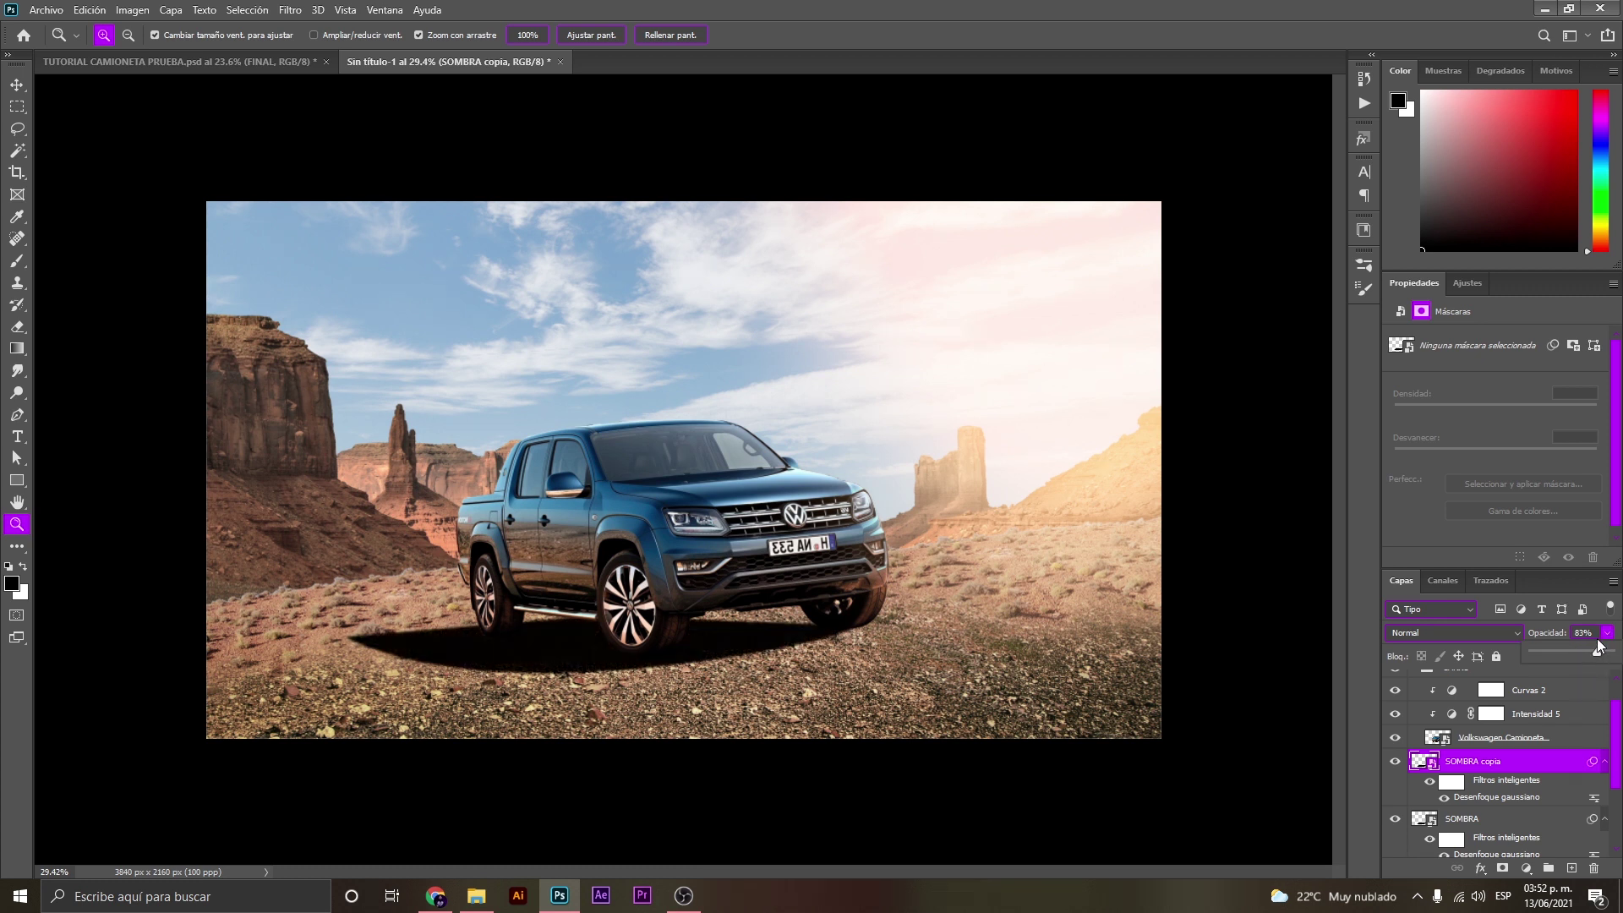
{"action": "left_click", "coordinate": [1588, 636]}
{"action": "key", "text": "8"}
{"action": "left_click", "coordinate": [426, 674]}
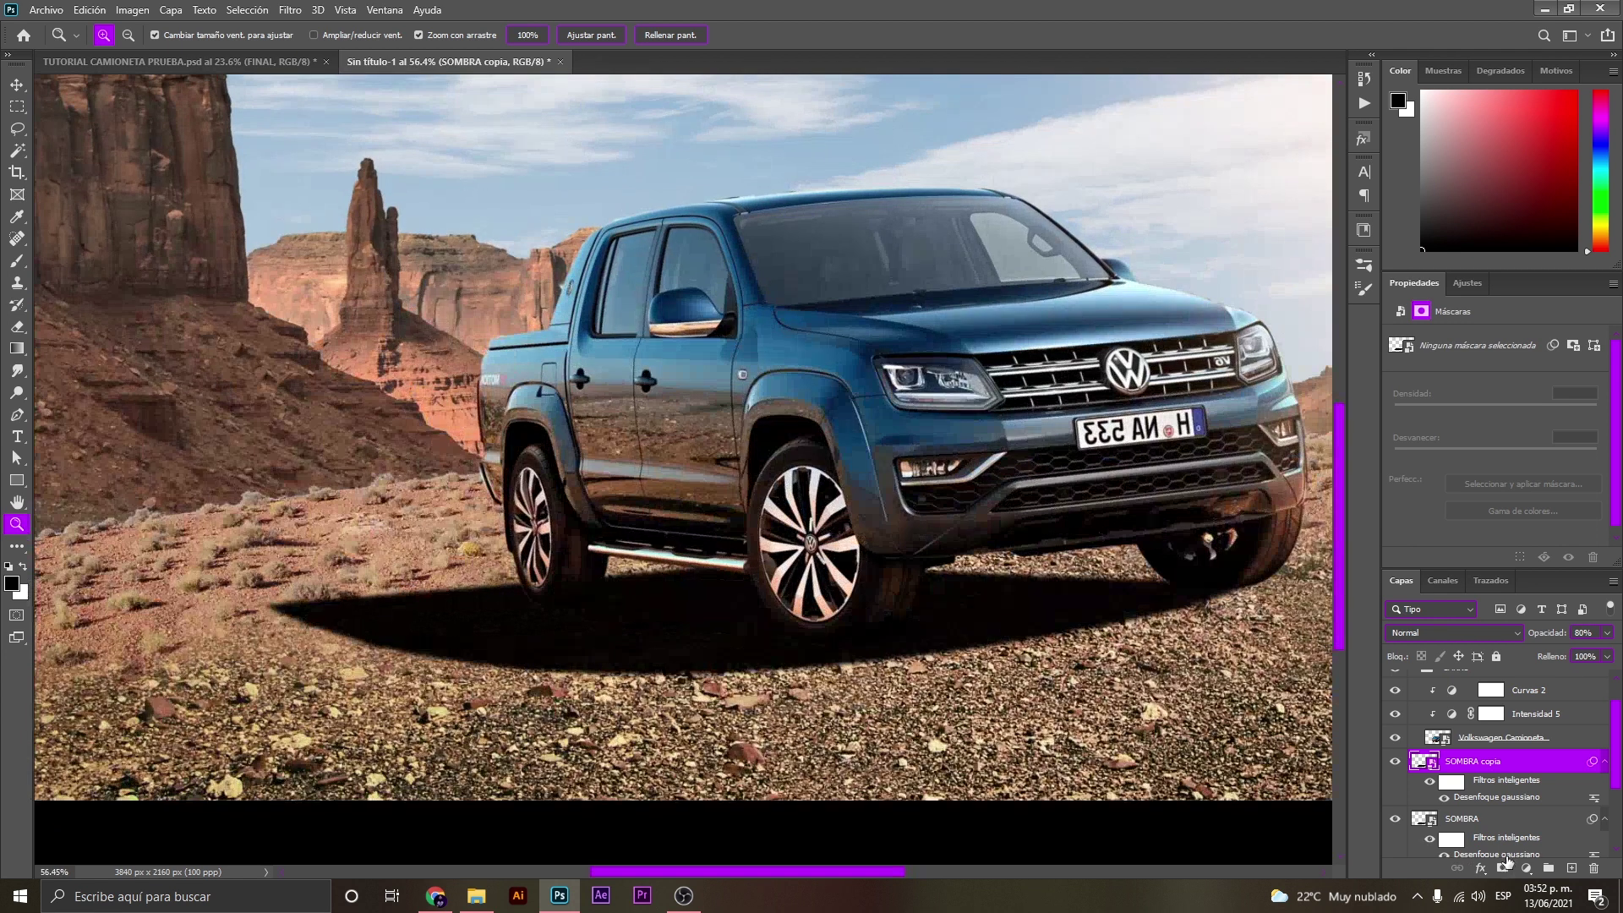
{"action": "left_click", "coordinate": [1502, 869]}
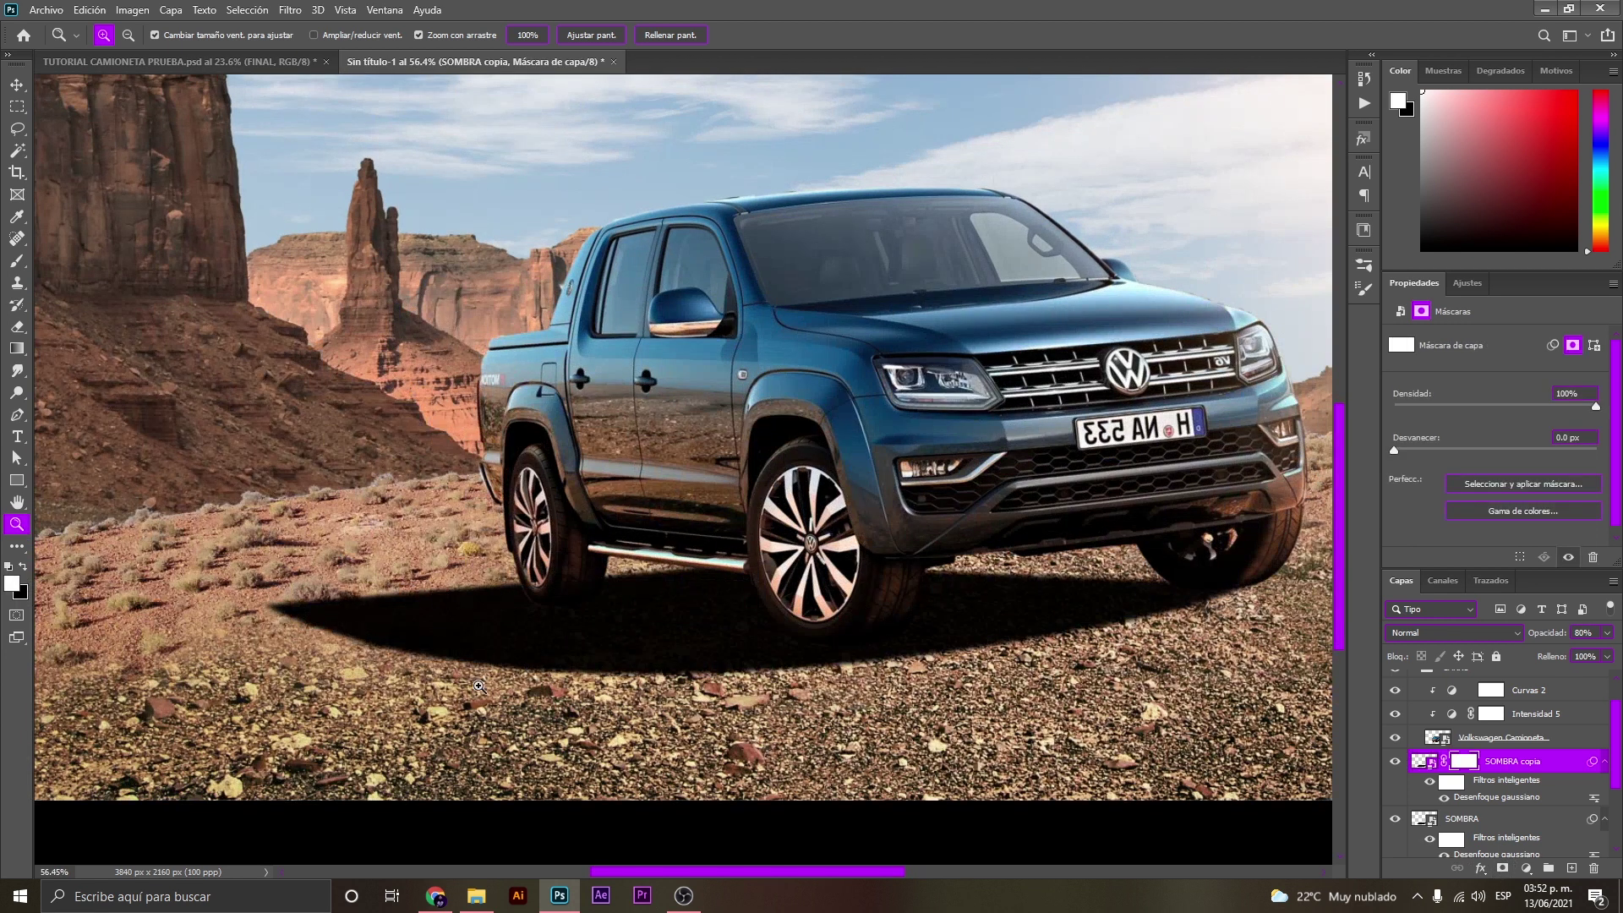
{"action": "key", "text": "b"}
{"action": "left_click_drag", "start_coordinate": [641, 627], "coordinate": [592, 627]}
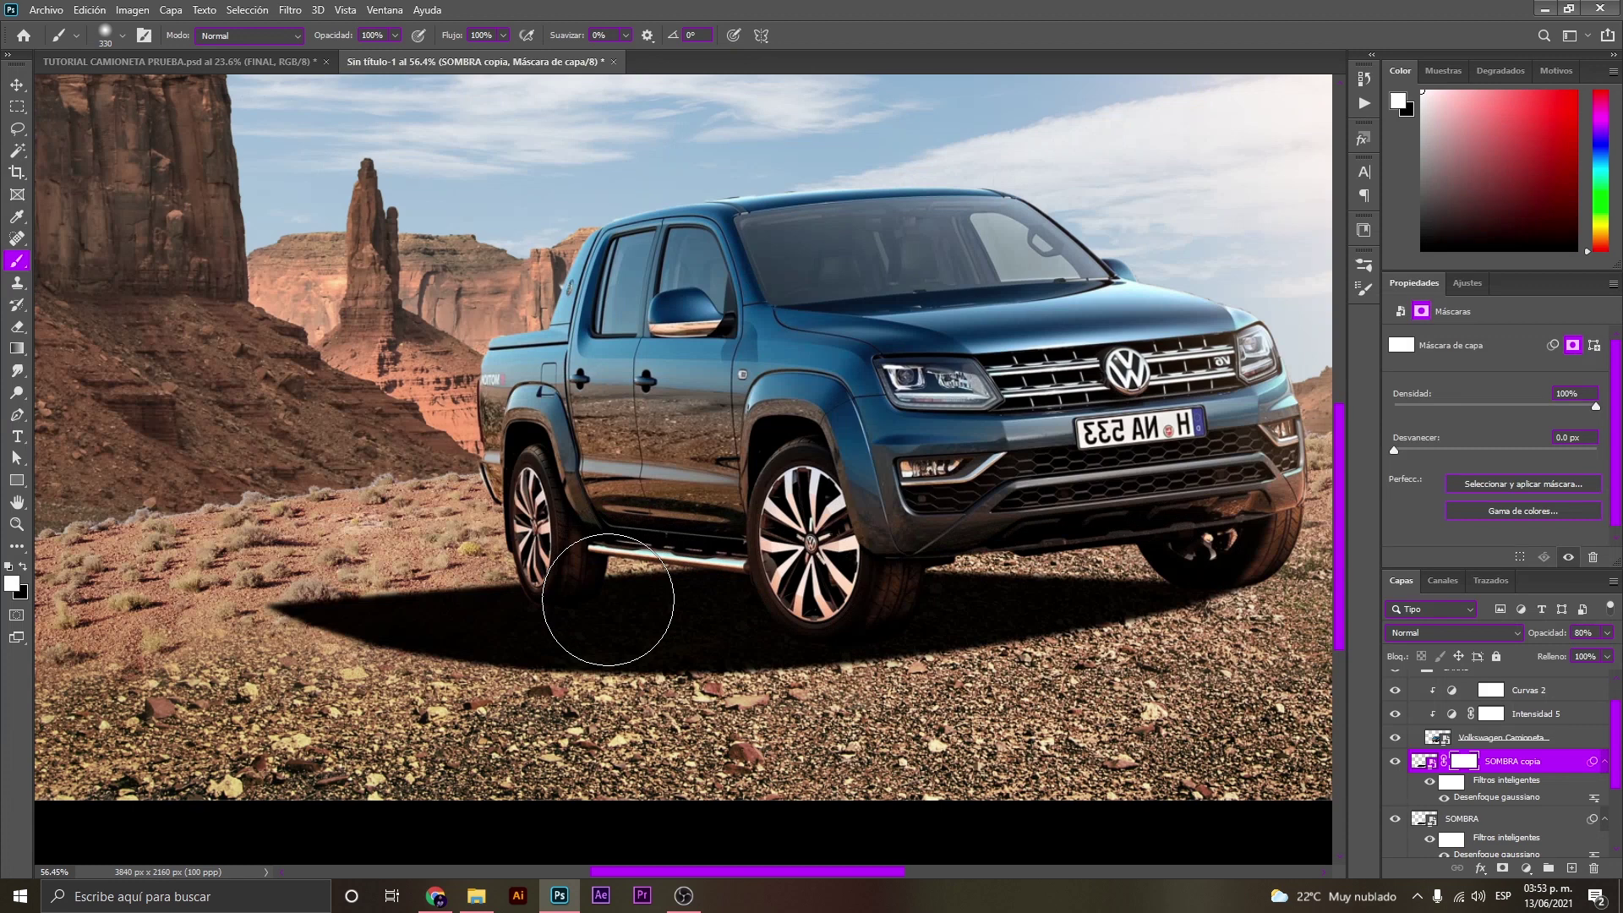
Zoom in on the shadow and mask out the shadow's left tip on SOMBRA copia.
{"action": "key", "text": "z"}
{"action": "mouse_move", "coordinate": [811, 617]}
{"action": "left_mouse_down"}
{"action": "mouse_move", "coordinate": [855, 617]}
{"action": "mouse_move", "coordinate": [777, 621]}
{"action": "left_mouse_up"}
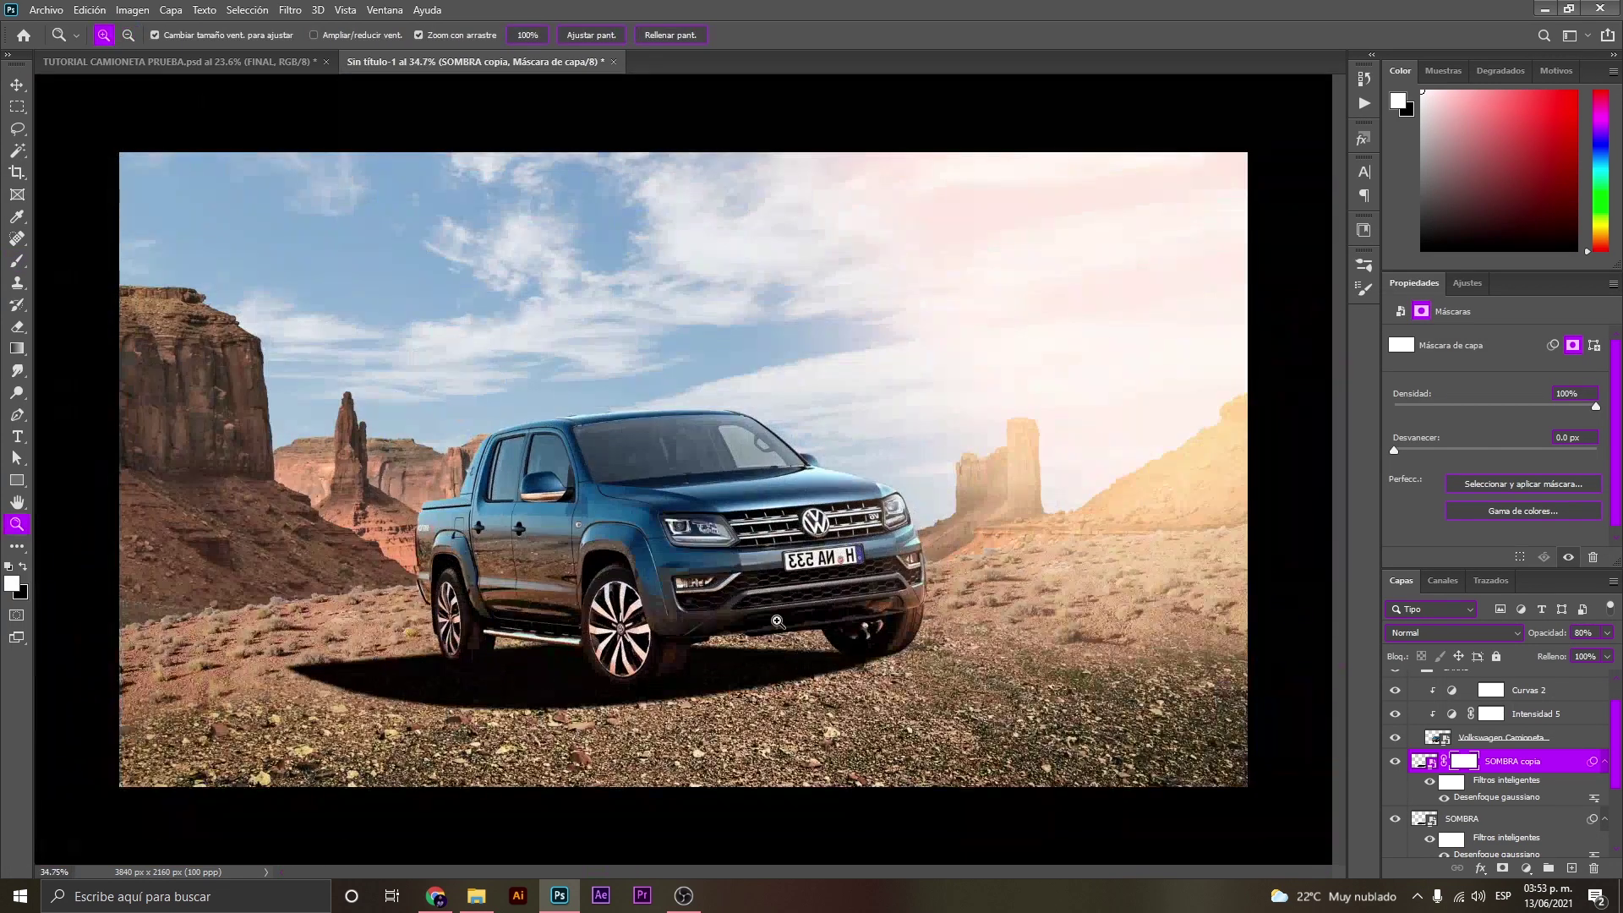
{"action": "key", "text": "b"}
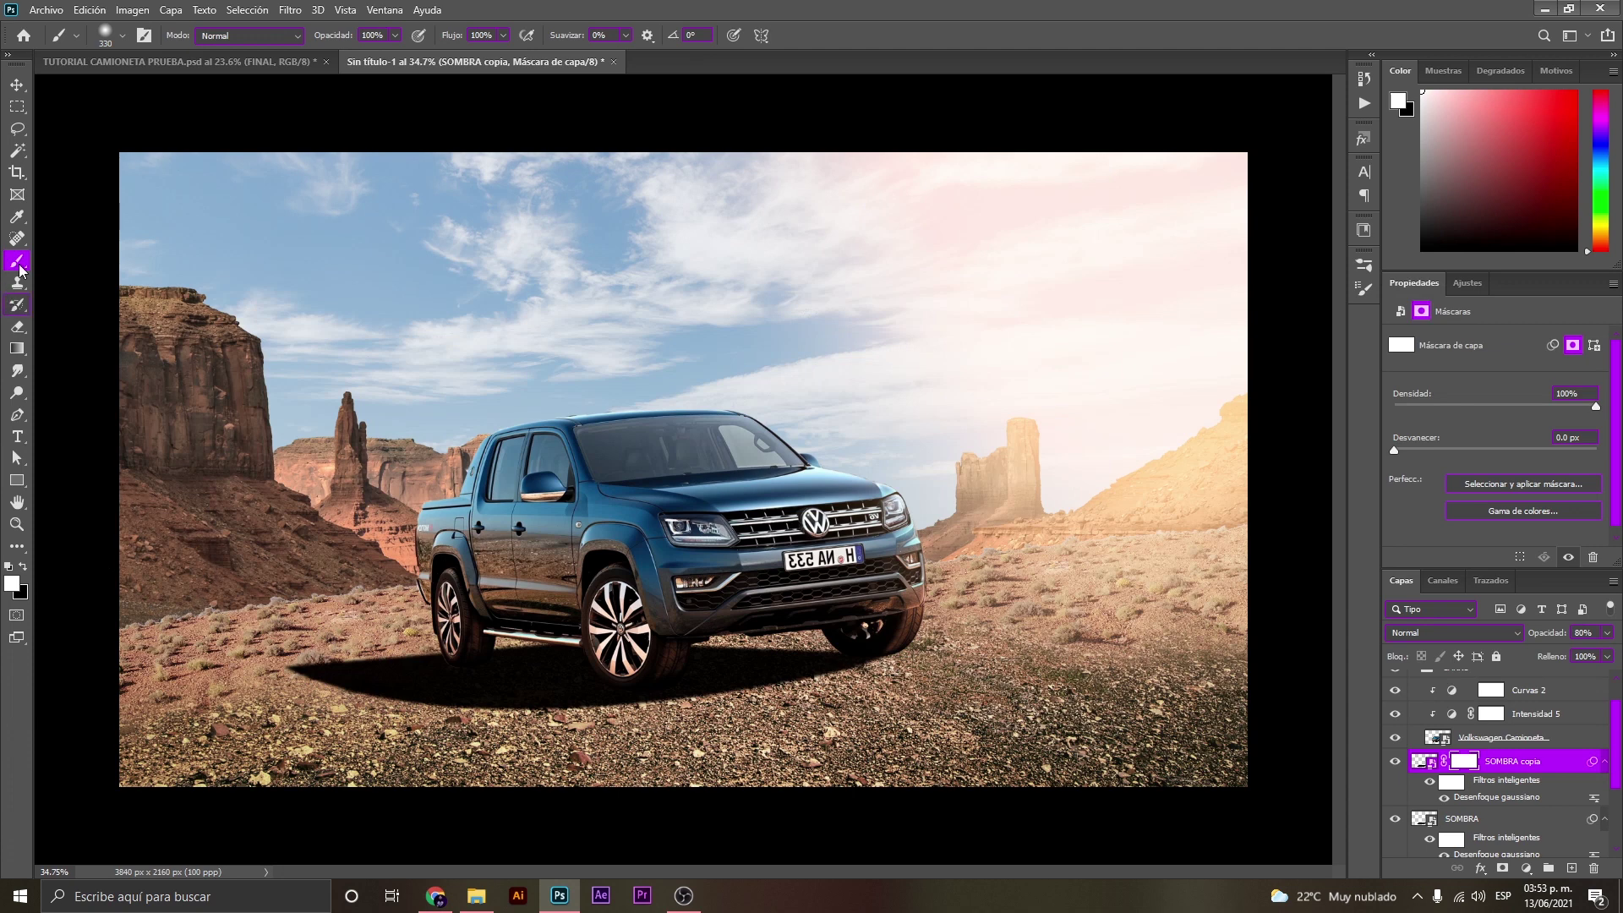
{"action": "key", "text": "z"}
{"action": "left_click_drag", "start_coordinate": [348, 676], "coordinate": [372, 673]}
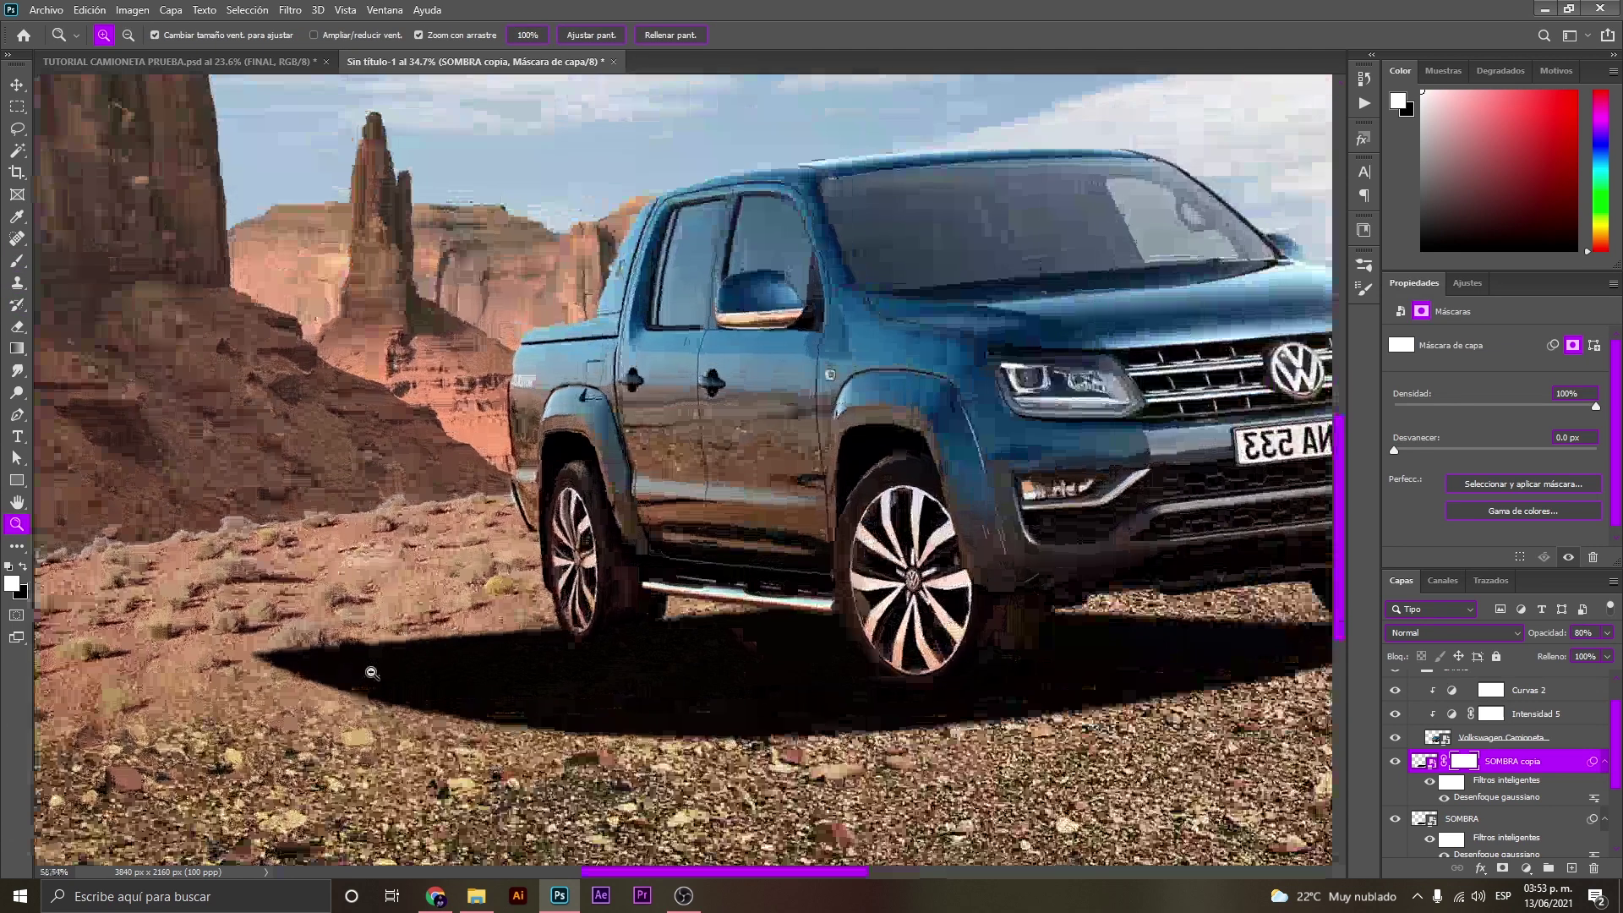
{"action": "key", "text": "b"}
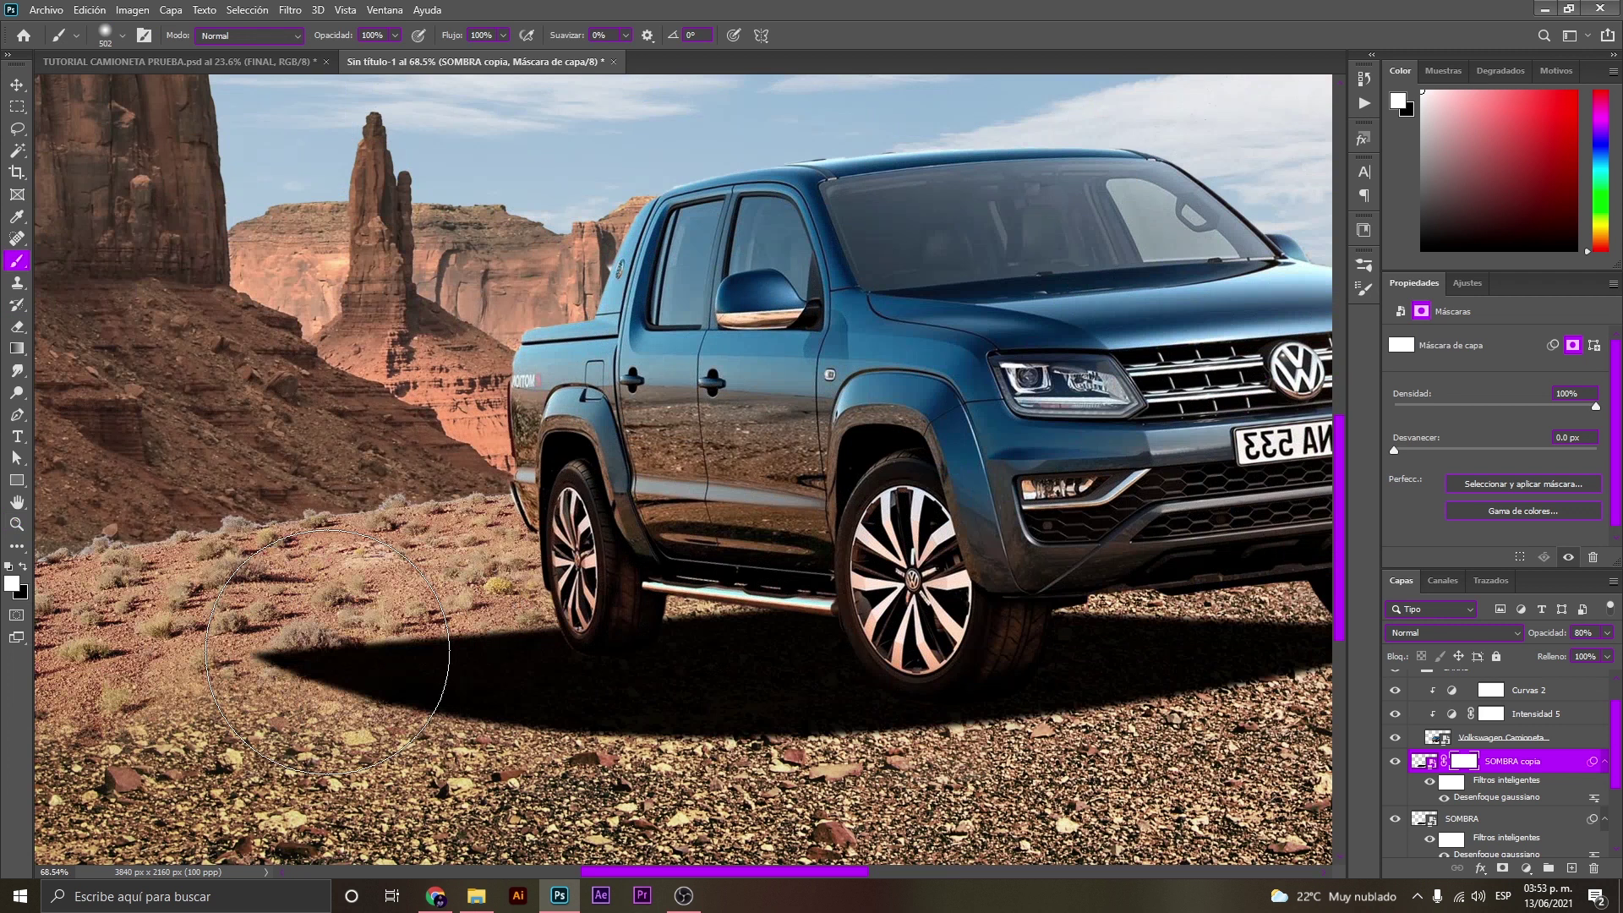
{"action": "left_click", "coordinate": [25, 570]}
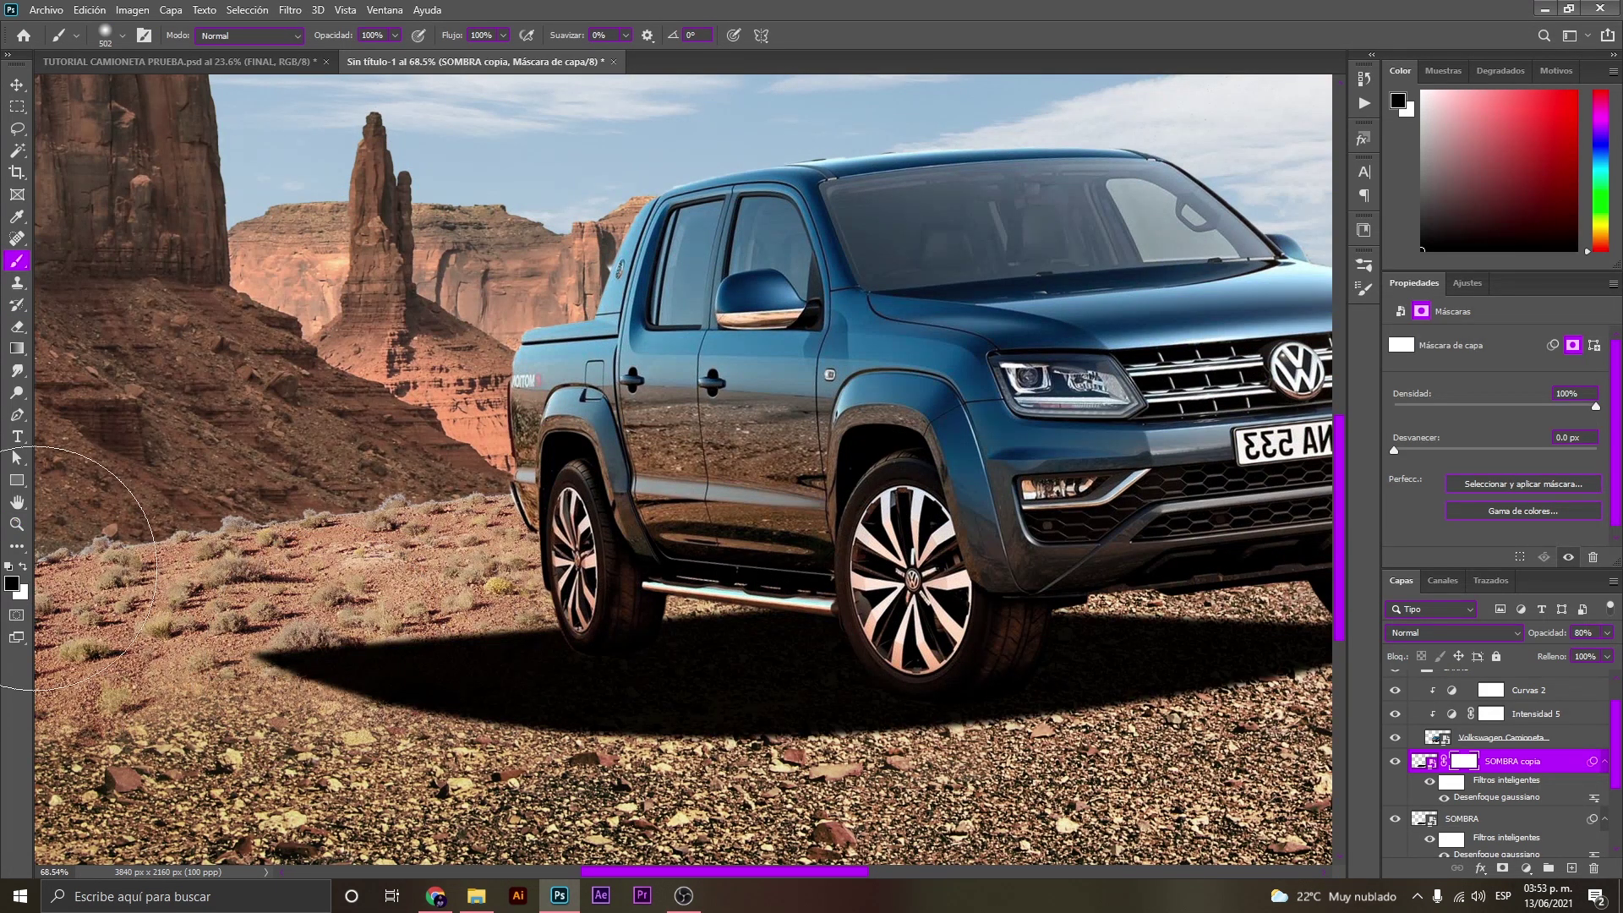
{"action": "key", "text": "x"}
{"action": "key", "text": "x"}
{"action": "key", "text": "x"}
{"action": "key", "text": "x"}
{"action": "left_click", "coordinate": [317, 668]}
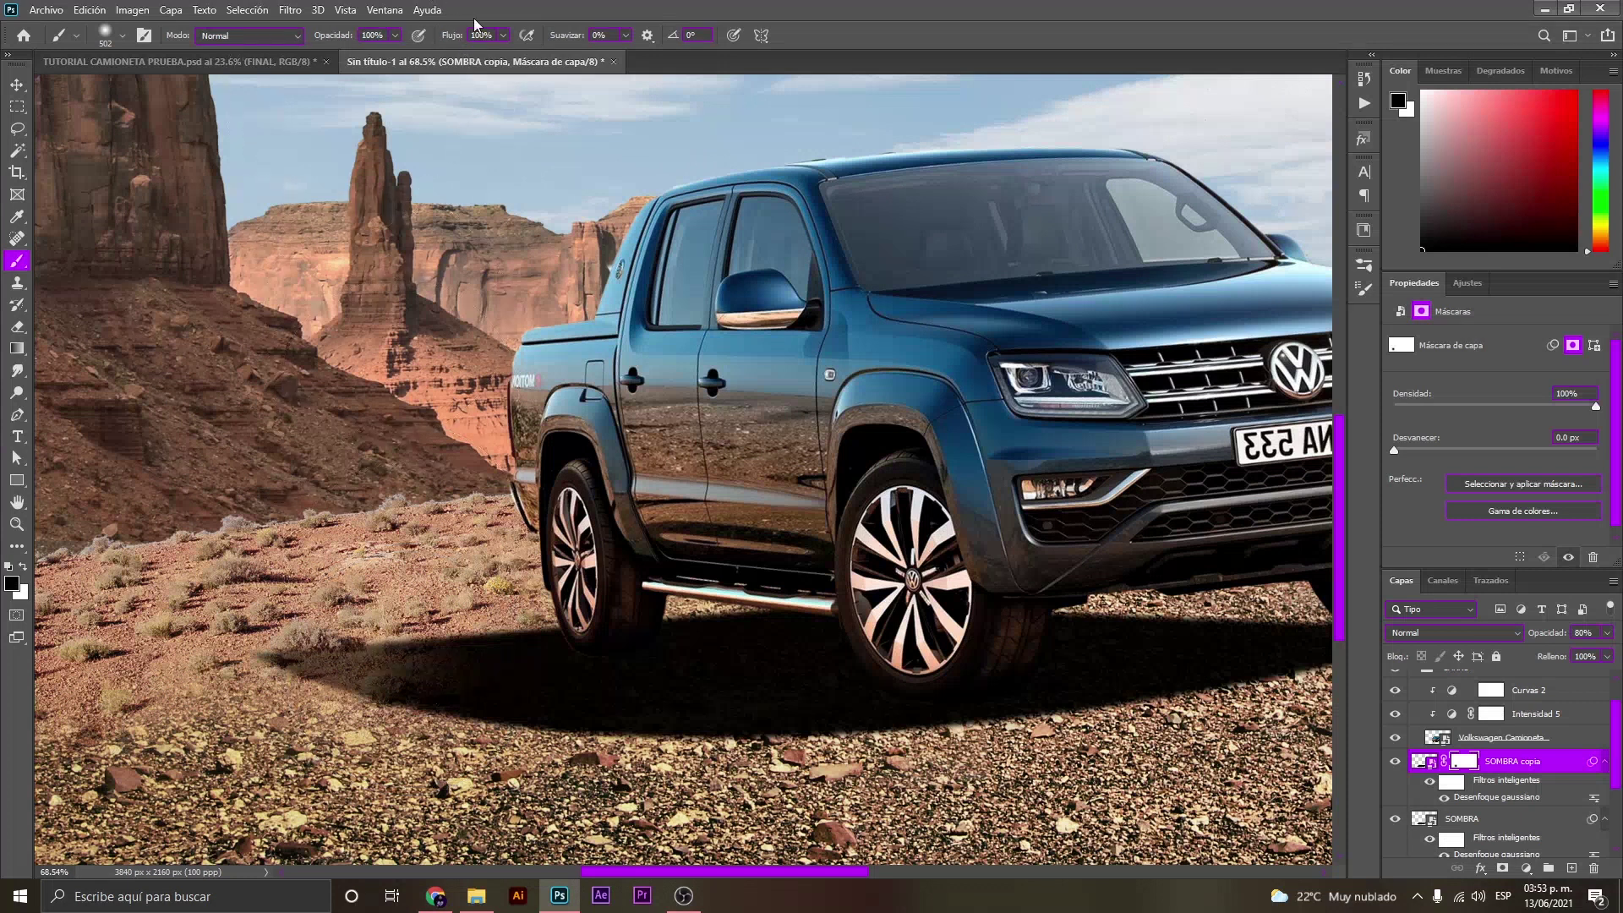
With brush flow at 35% and a smaller brush, paint out shadow under the truck and between the wheels.
{"action": "left_click", "coordinate": [503, 36]}
{"action": "left_click", "coordinate": [480, 36]}
{"action": "left_click_drag", "start_coordinate": [451, 38], "coordinate": [448, 39]}
{"action": "key", "text": "bracketleft"}
{"action": "key", "text": "bracketleft"}
{"action": "key", "text": "bracketleft"}
{"action": "left_click_drag", "start_coordinate": [482, 677], "coordinate": [626, 748]}
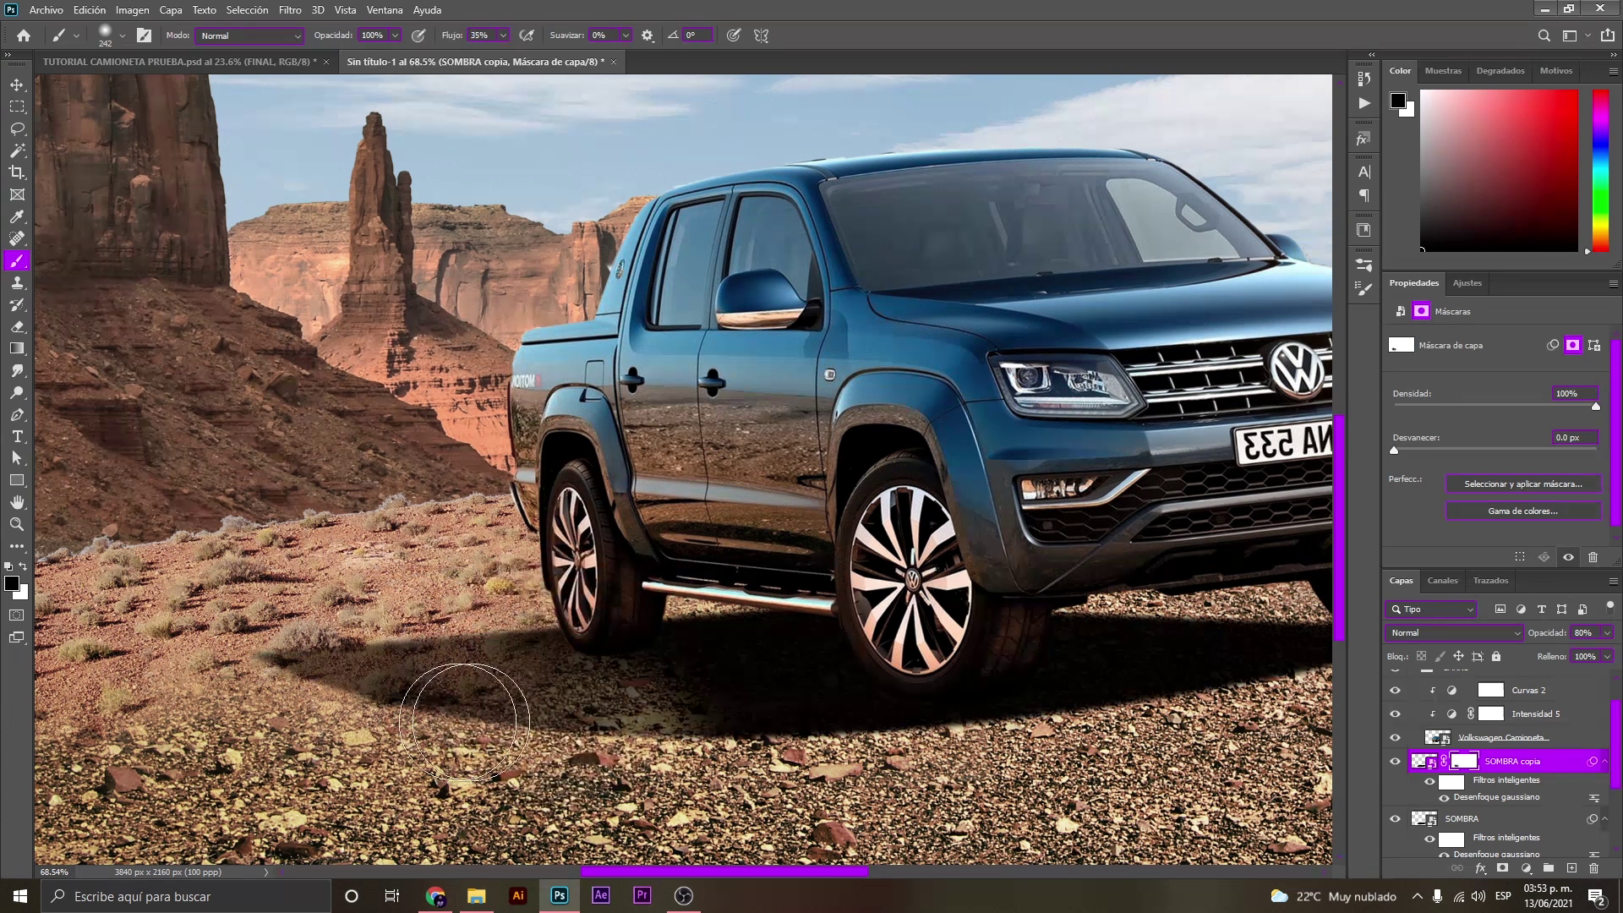
{"action": "left_click_drag", "start_coordinate": [508, 683], "coordinate": [938, 795]}
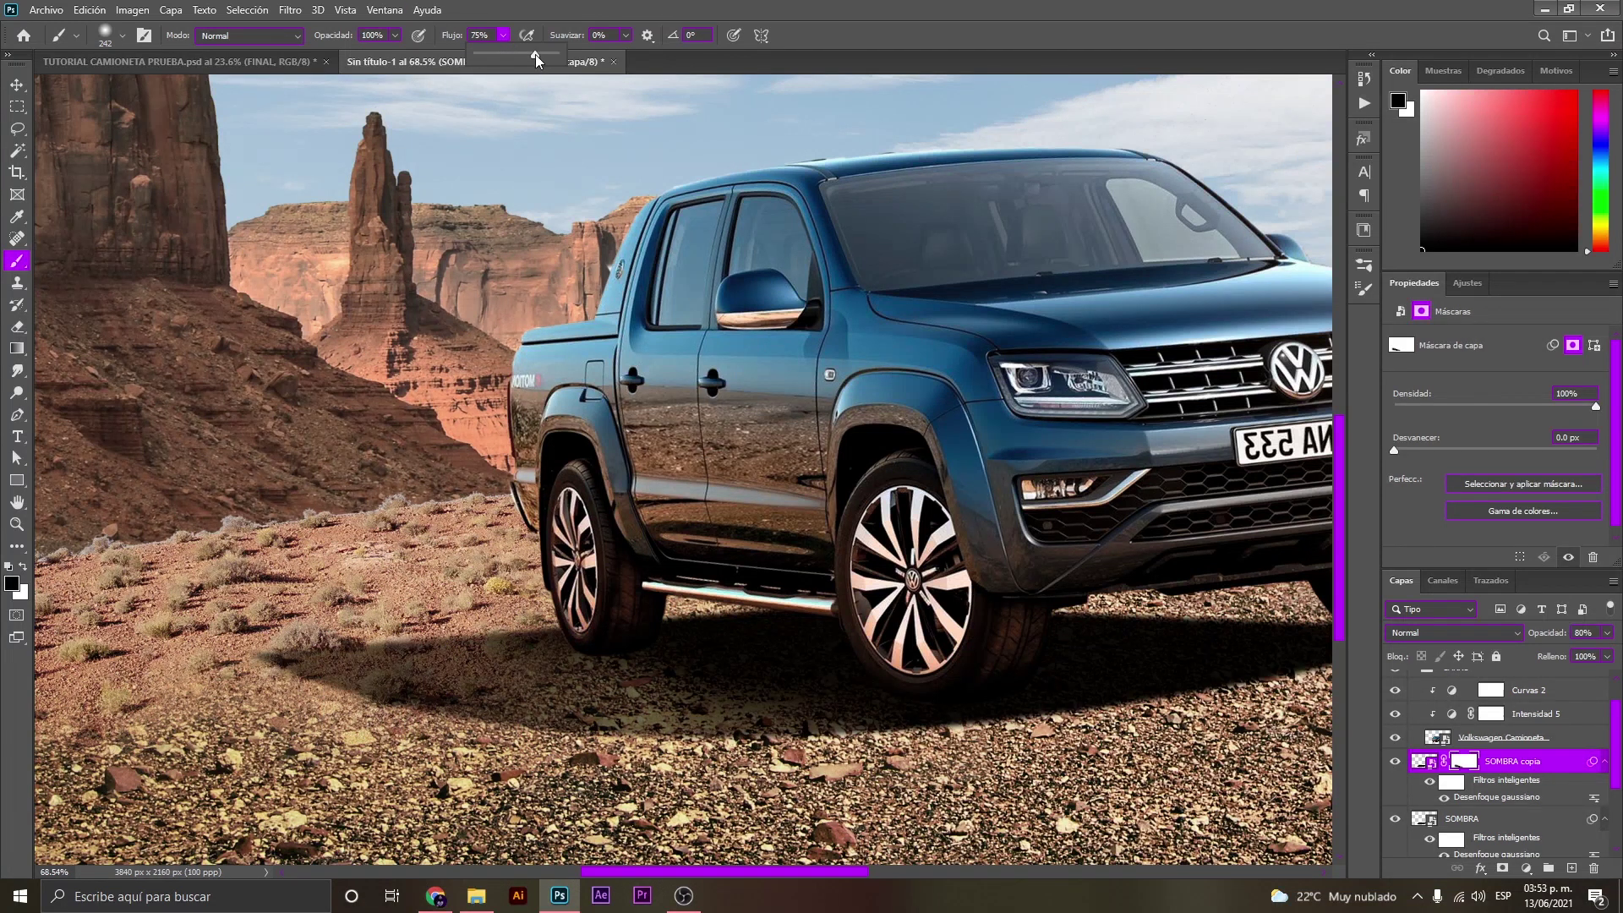
Raise brush flow to 84% and resize the brush to 50 px around the wheels.
{"action": "left_click_drag", "start_coordinate": [538, 54], "coordinate": [542, 54]}
{"action": "right_click", "coordinate": [894, 689], "text": "alt"}
{"action": "right_click", "coordinate": [893, 724], "text": "alt"}
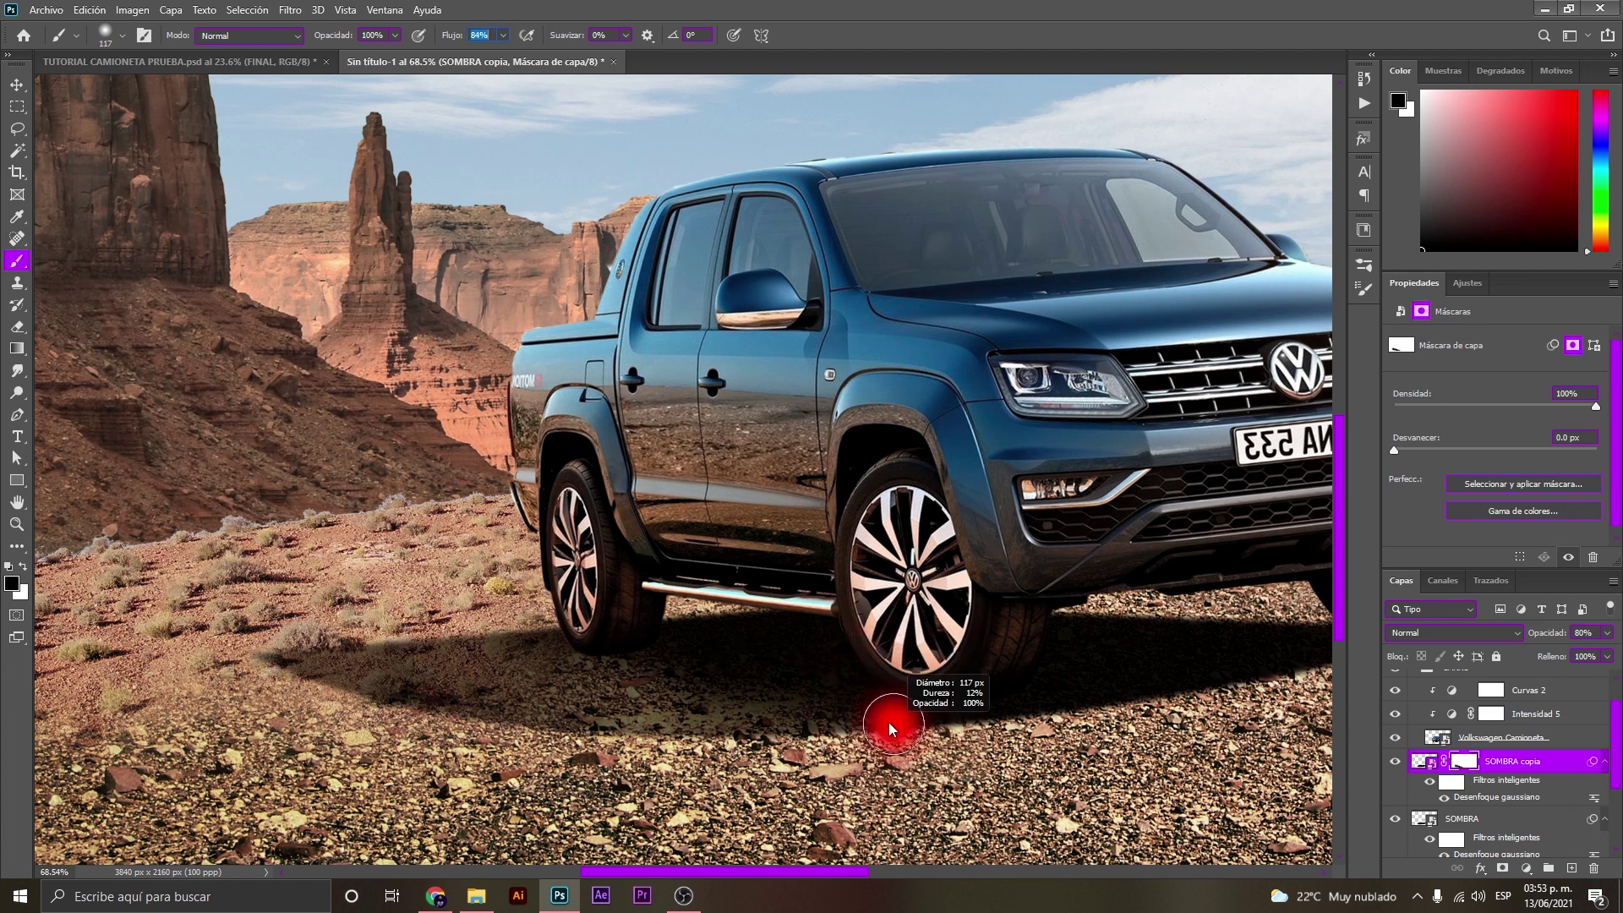
{"action": "left_click_drag", "start_coordinate": [880, 723], "coordinate": [884, 699]}
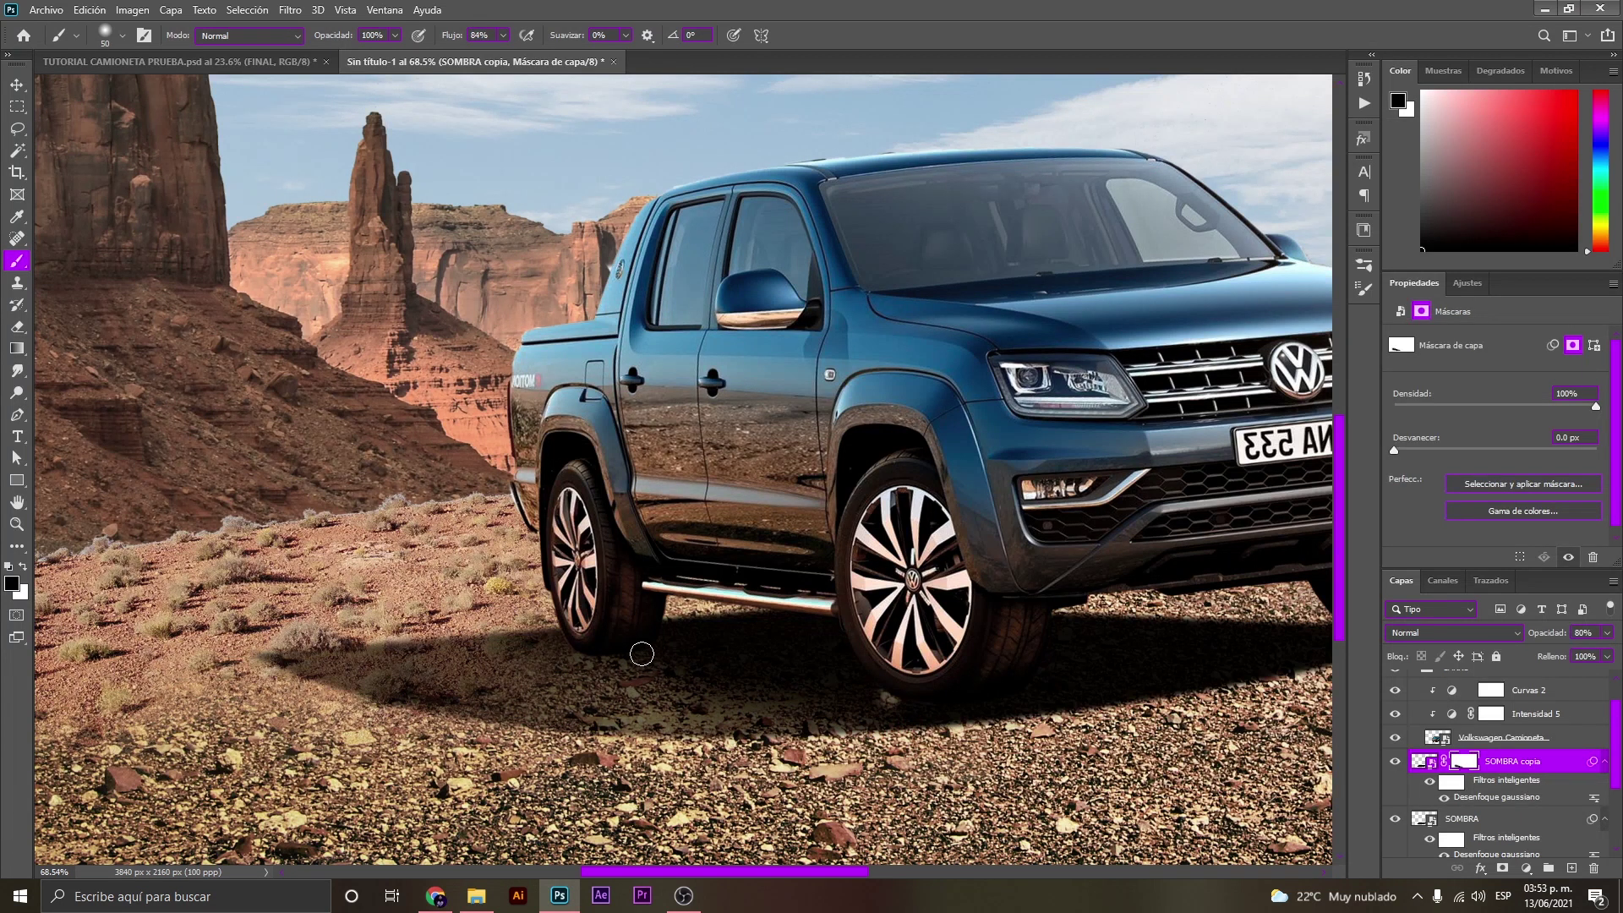
{"action": "right_click", "coordinate": [609, 662], "text": "alt"}
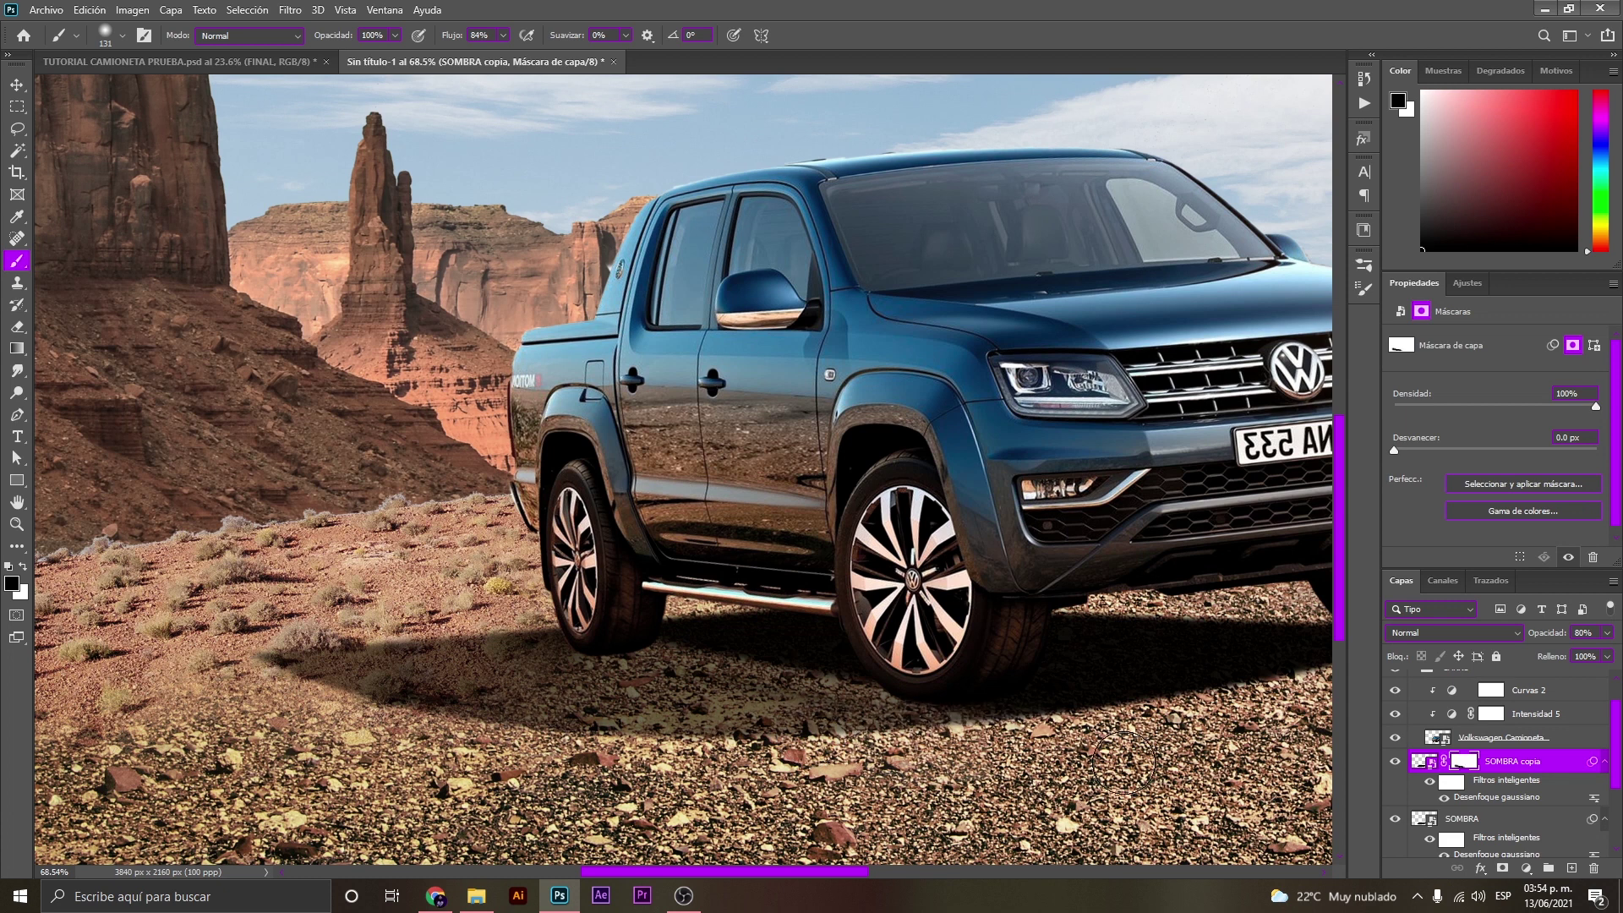
Zoom out to the whole image, set black as the painting colour, and hide SOMBRA copia.
{"action": "mouse_move", "coordinate": [840, 727]}
{"action": "left_mouse_down"}
{"action": "mouse_move", "coordinate": [629, 551]}
{"action": "mouse_move", "coordinate": [668, 551]}
{"action": "left_mouse_up"}
{"action": "key", "text": "x"}
{"action": "key", "text": "b"}
{"action": "key", "text": "x"}
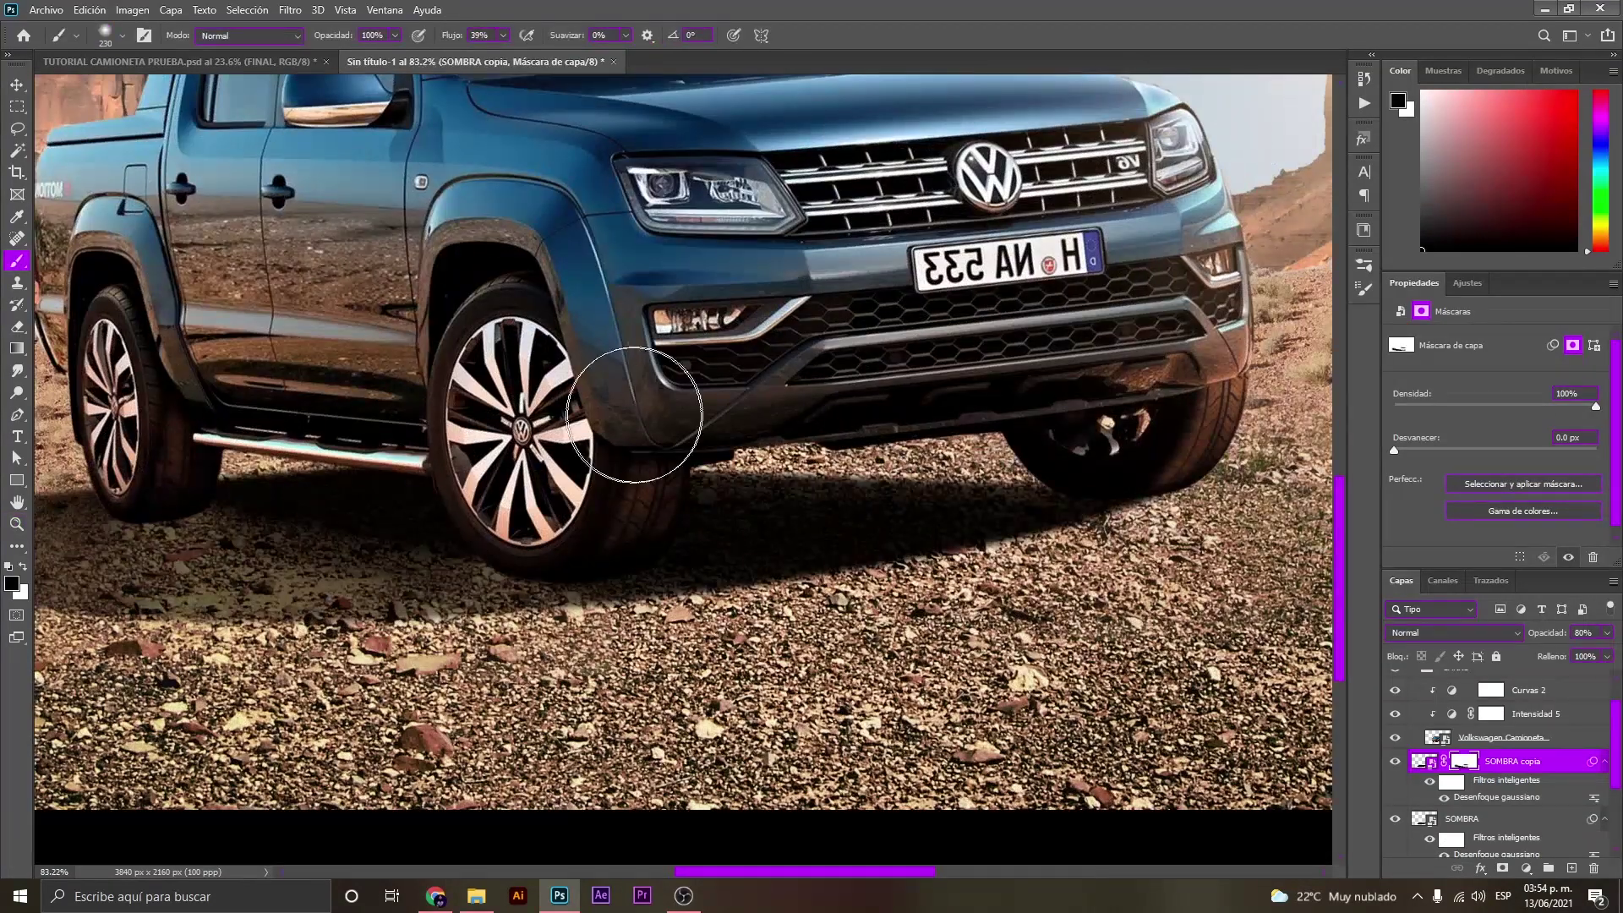
{"action": "key", "text": "z"}
{"action": "mouse_move", "coordinate": [725, 510]}
{"action": "left_mouse_down"}
{"action": "mouse_move", "coordinate": [681, 475]}
{"action": "mouse_move", "coordinate": [735, 467]}
{"action": "mouse_move", "coordinate": [716, 465]}
{"action": "left_mouse_up"}
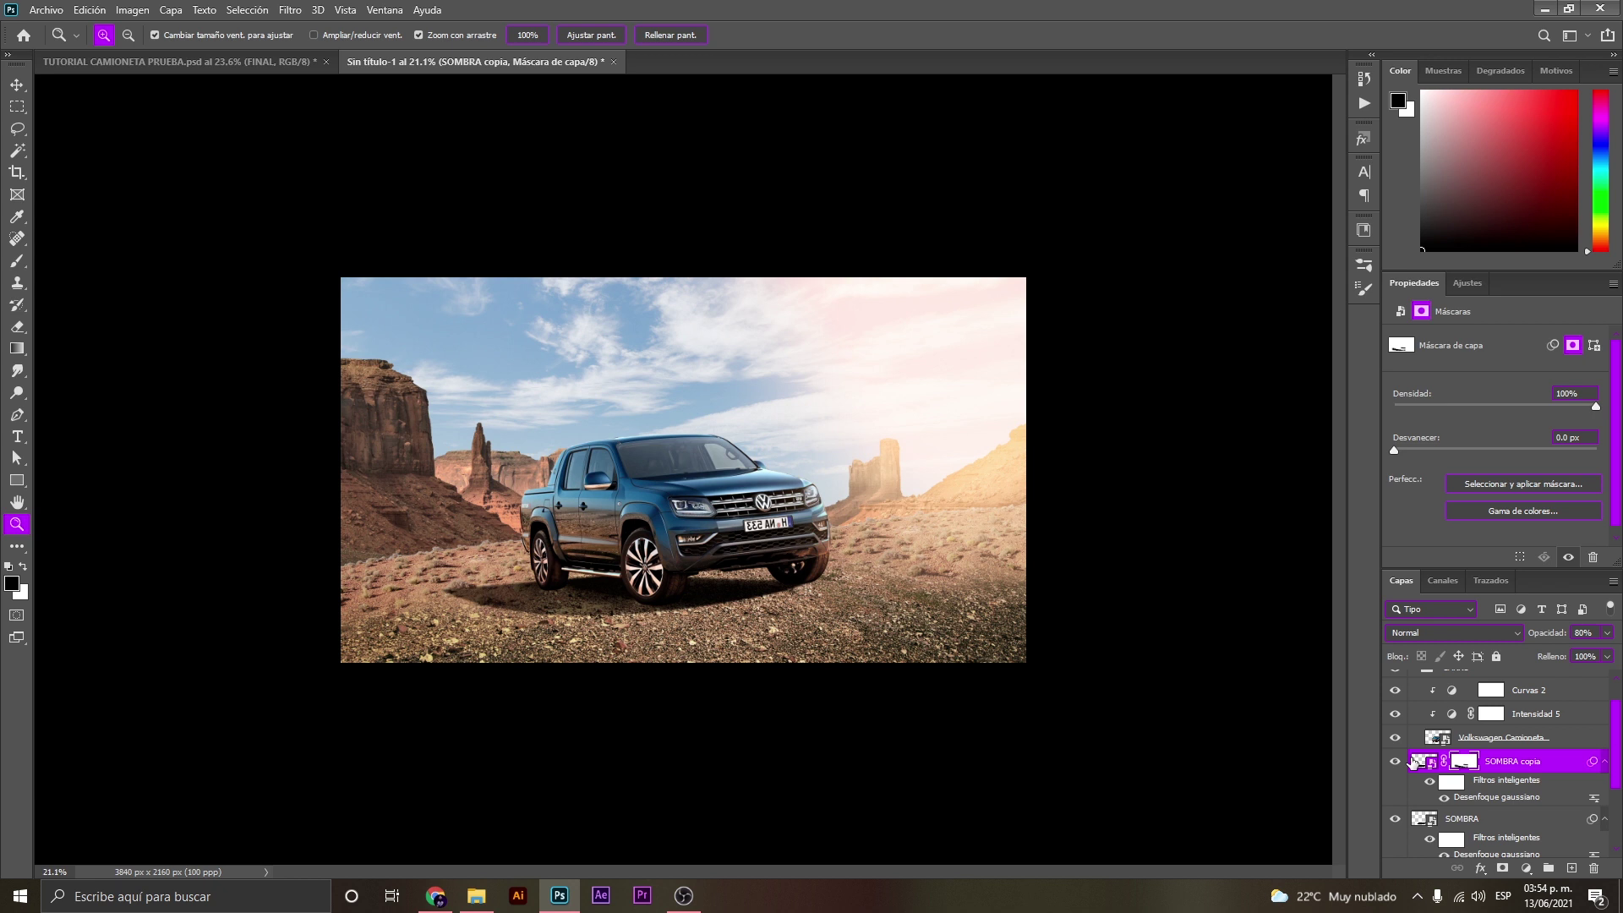
{"action": "left_click", "coordinate": [1395, 762]}
Toggle the shadow layers so SOMBRA and SOMBRA copia are both visible again.
{"action": "left_click", "coordinate": [1396, 819]}
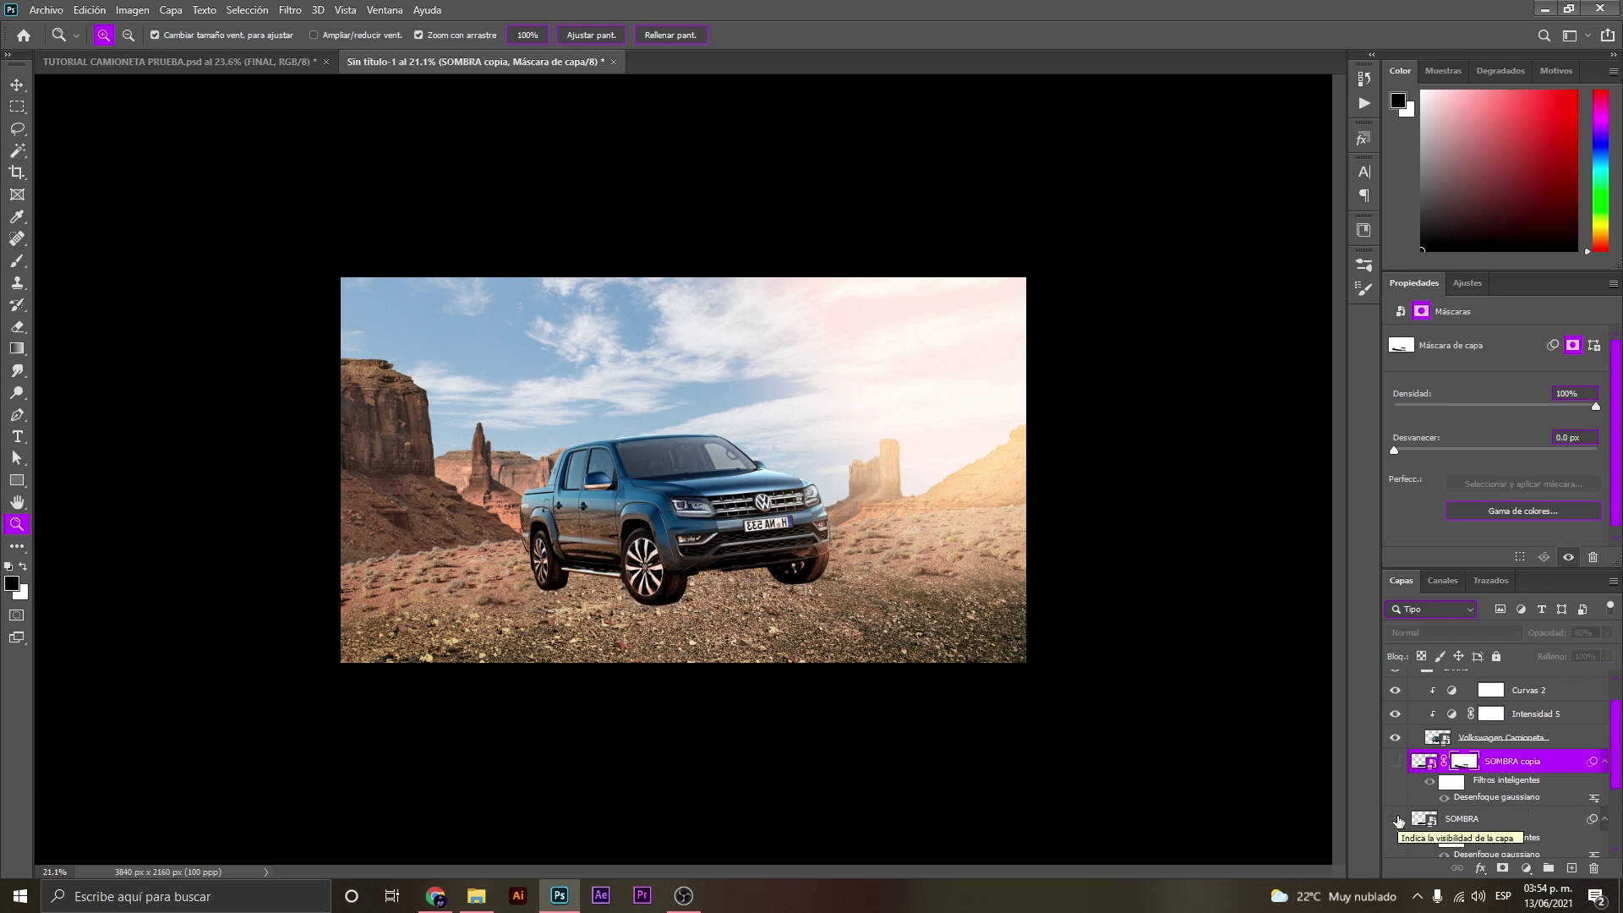
{"action": "left_click", "coordinate": [1397, 819]}
{"action": "left_click", "coordinate": [1394, 762]}
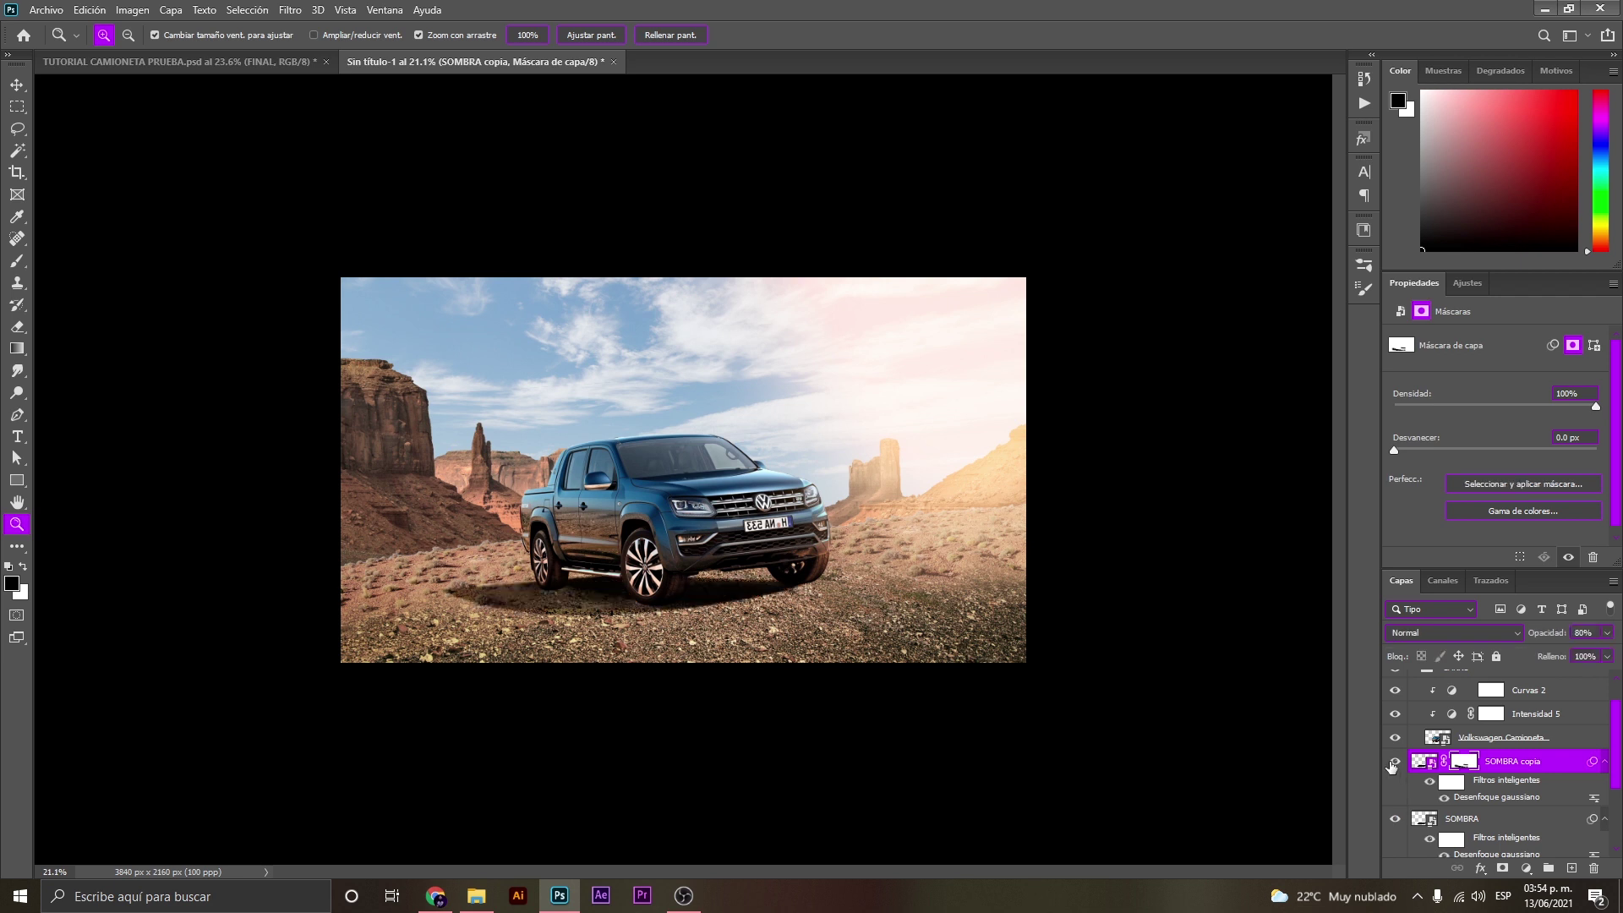
{"action": "left_click", "coordinate": [603, 532], "text": "alt"}
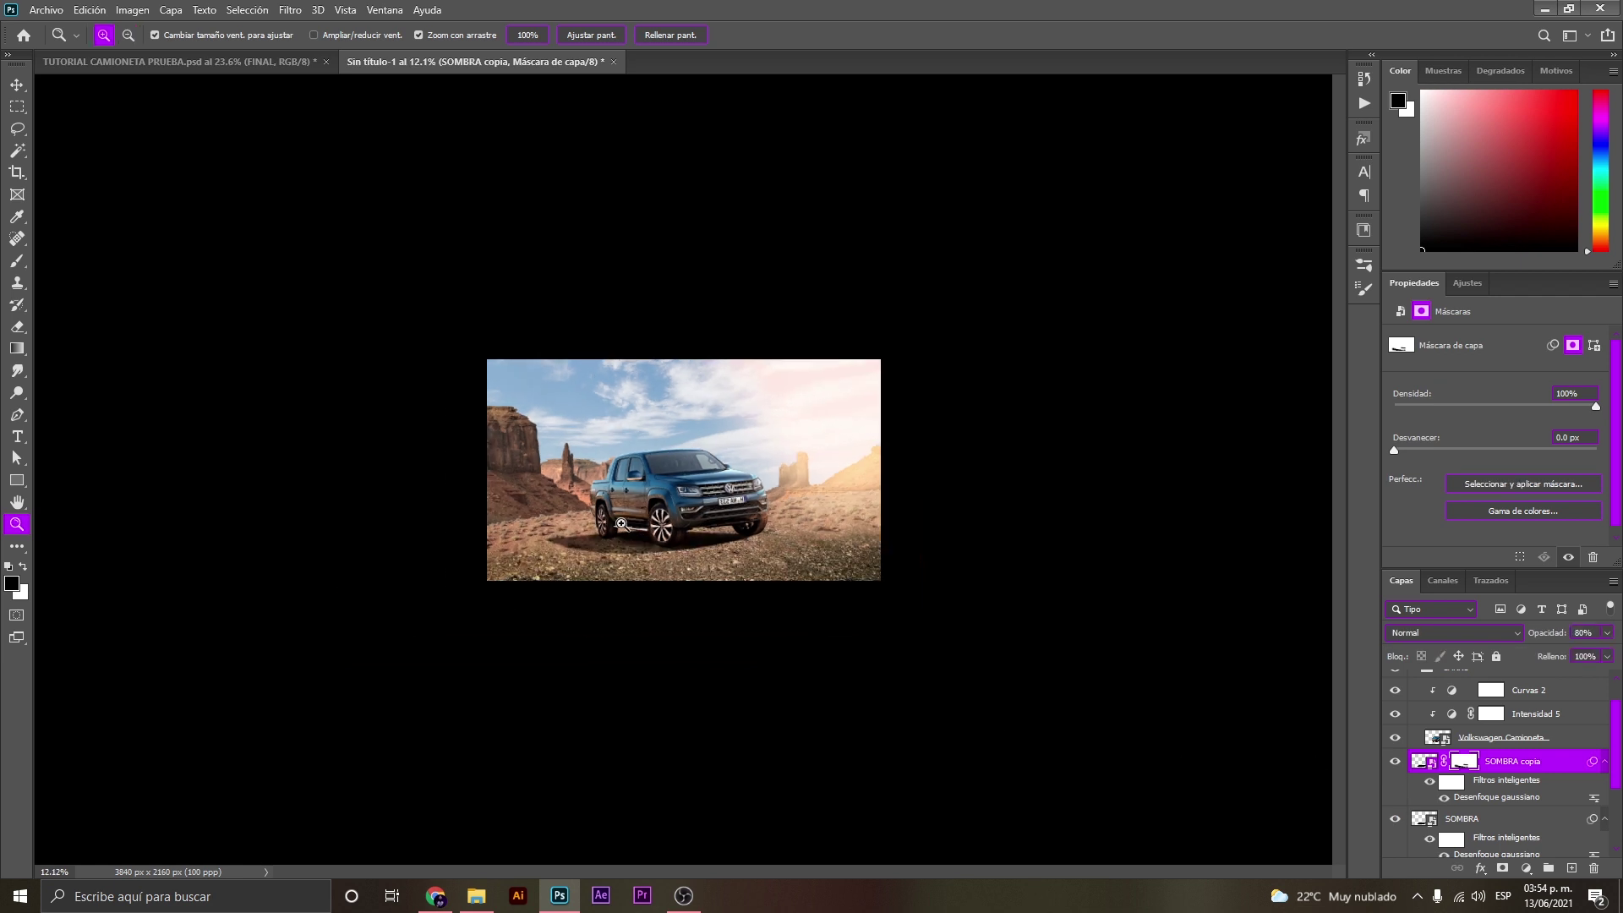
{"action": "left_click_drag", "start_coordinate": [603, 532], "coordinate": [707, 461]}
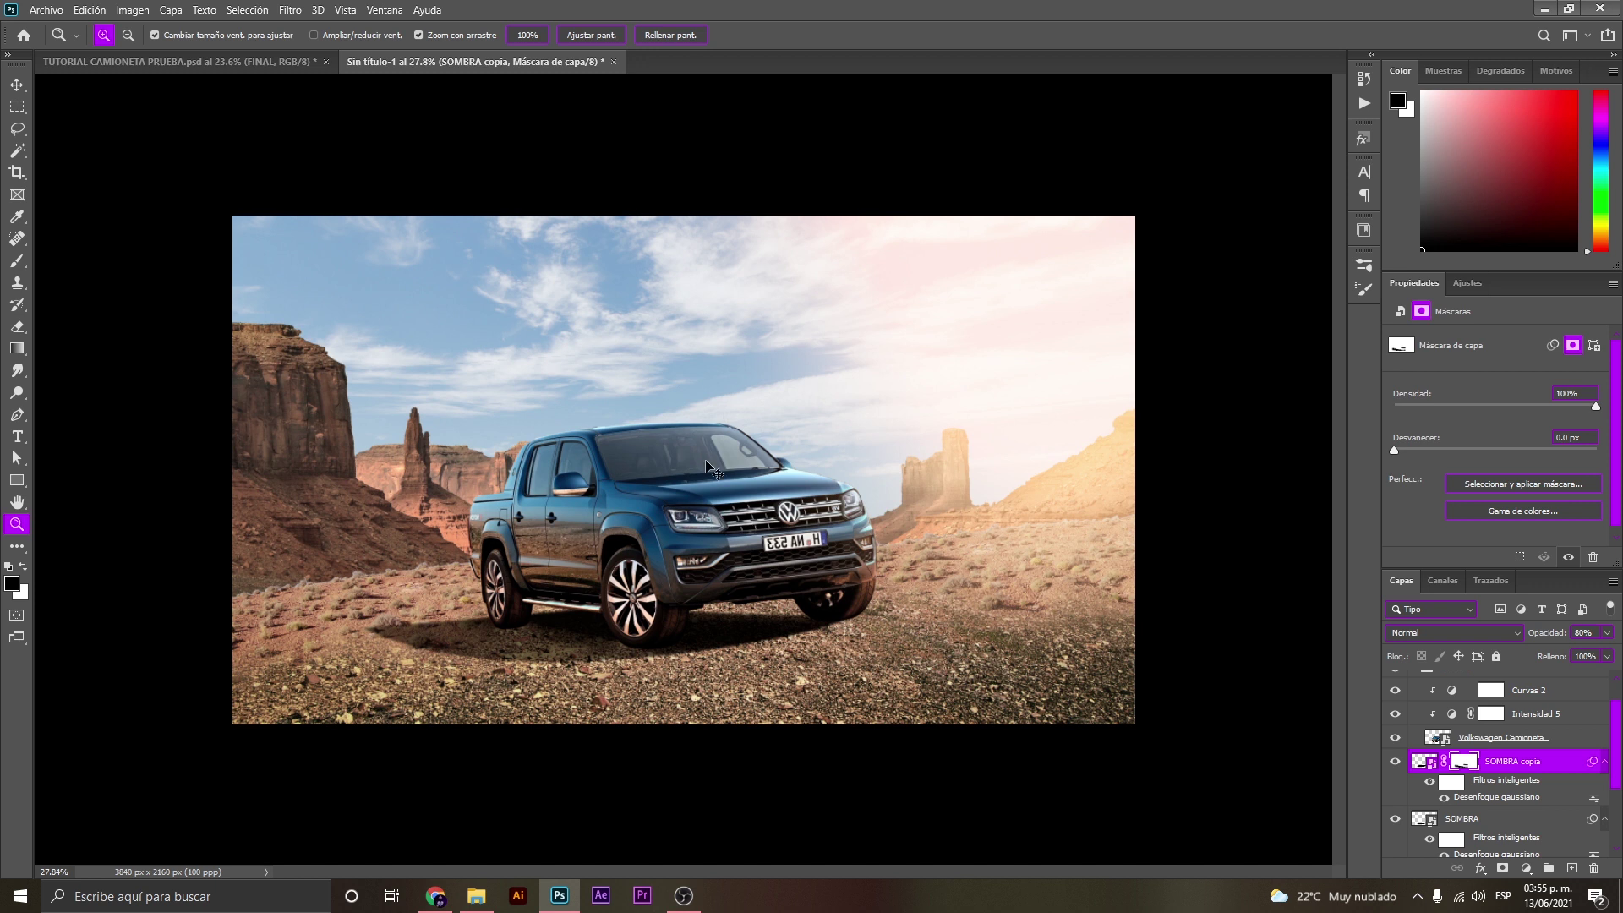
Save the composite to the computer as TUTORIAL.psd.
{"action": "key", "text": "ctrl+s"}
{"action": "left_click", "coordinate": [977, 603]}
{"action": "type", "text": "TUTORIAL"}
{"action": "key", "text": "Return"}
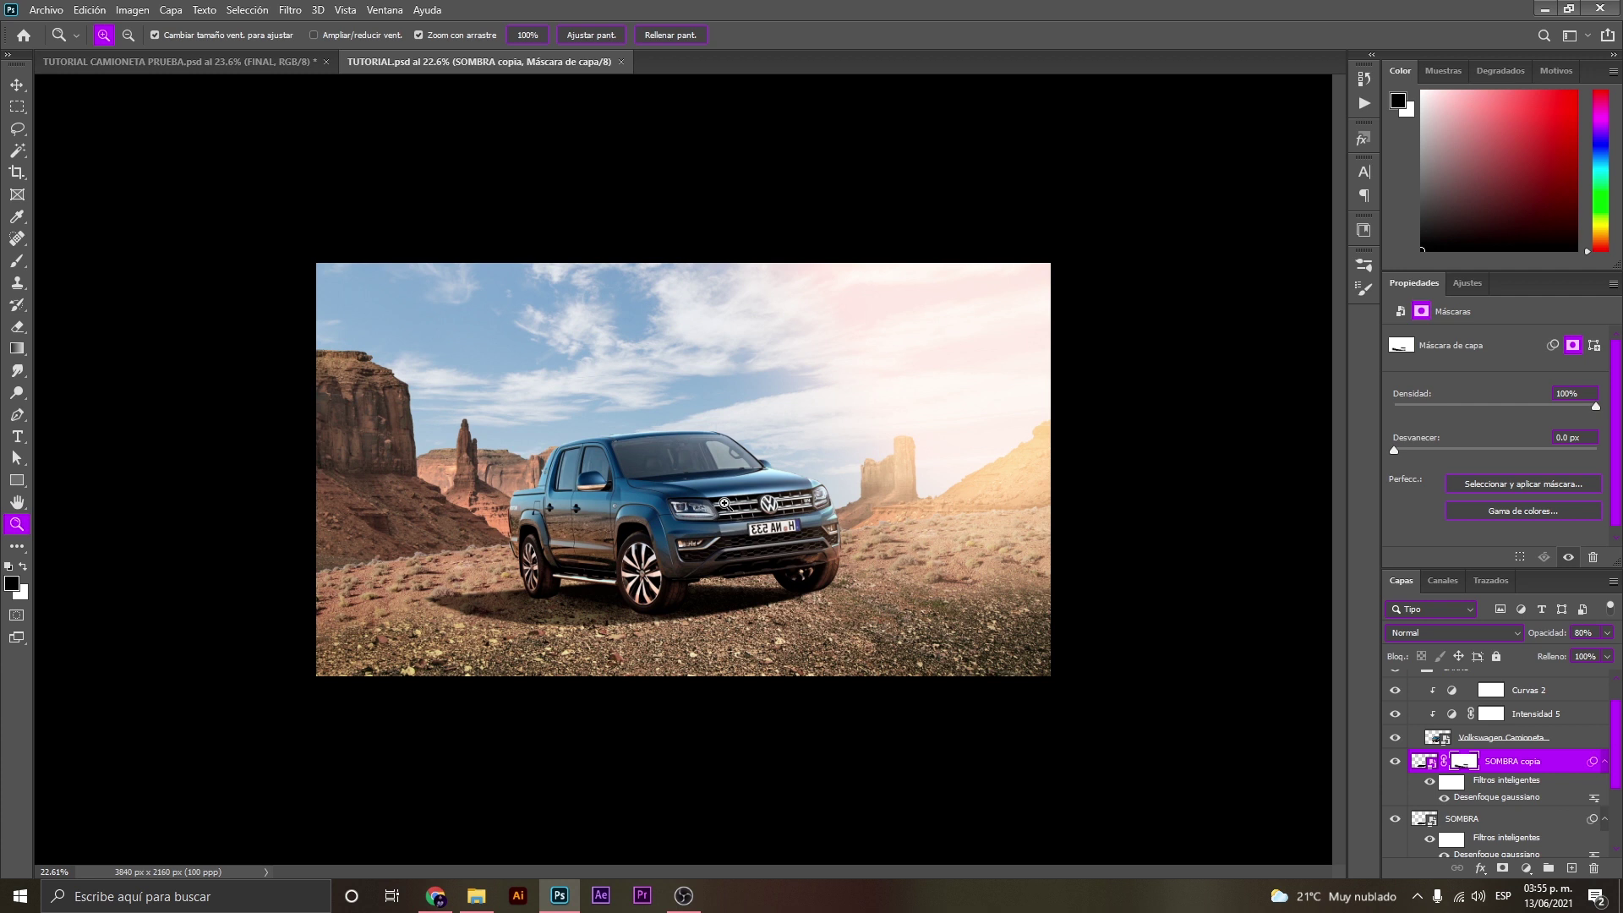
Zoom in around the truck and front wheel to check the shadow, then zoom back out.
{"action": "left_click_drag", "start_coordinate": [658, 534], "coordinate": [679, 524]}
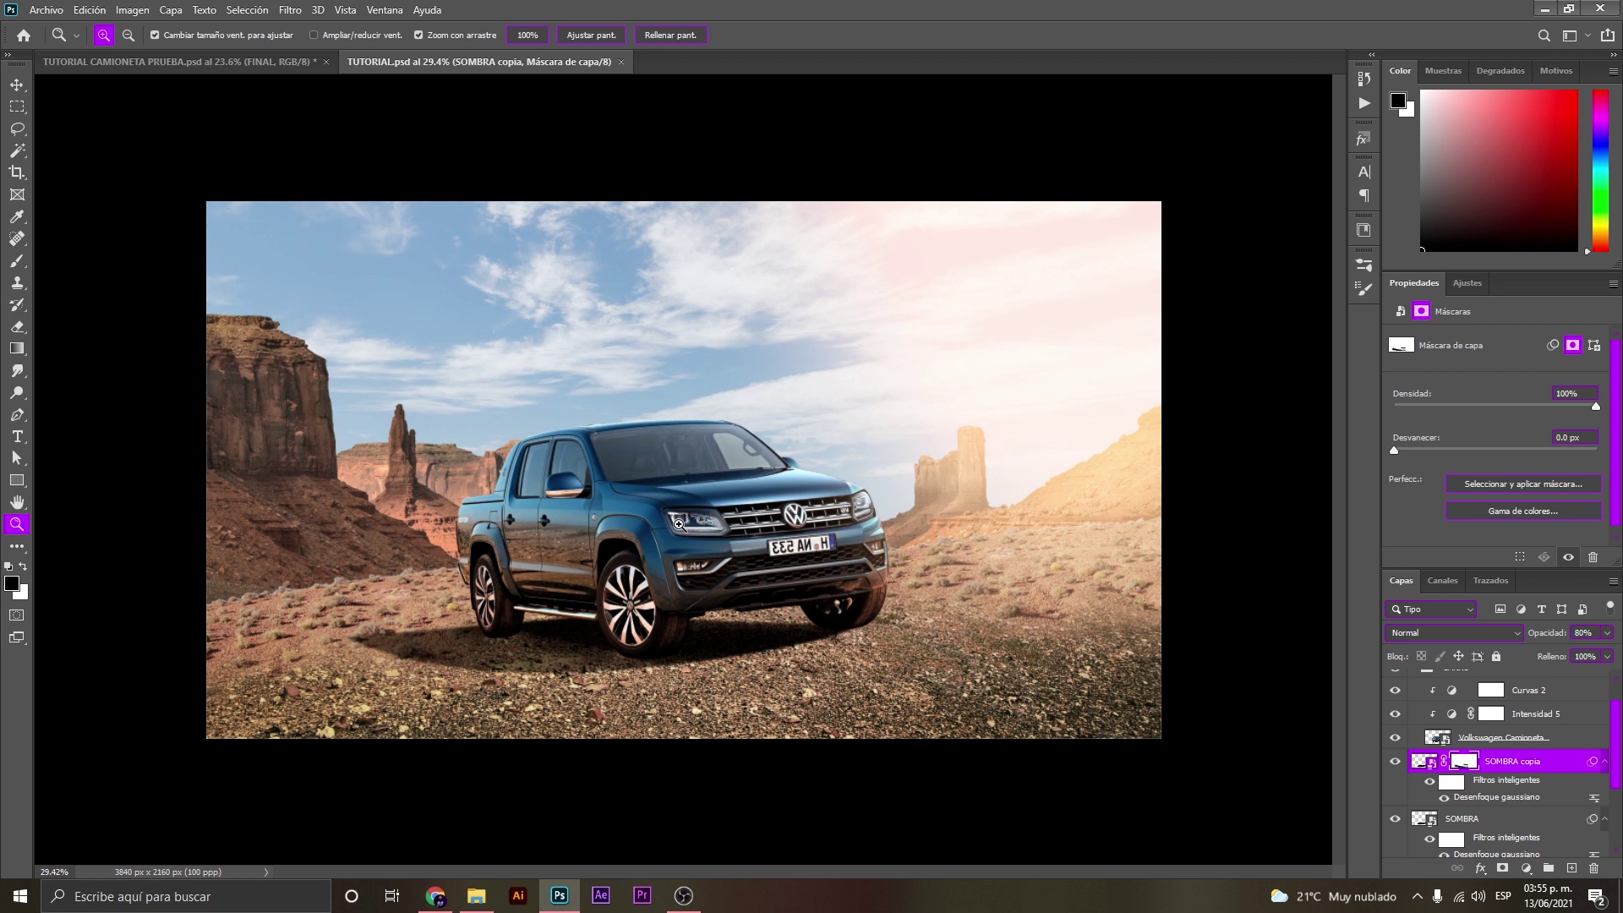
{"action": "left_click_drag", "start_coordinate": [627, 627], "coordinate": [710, 626]}
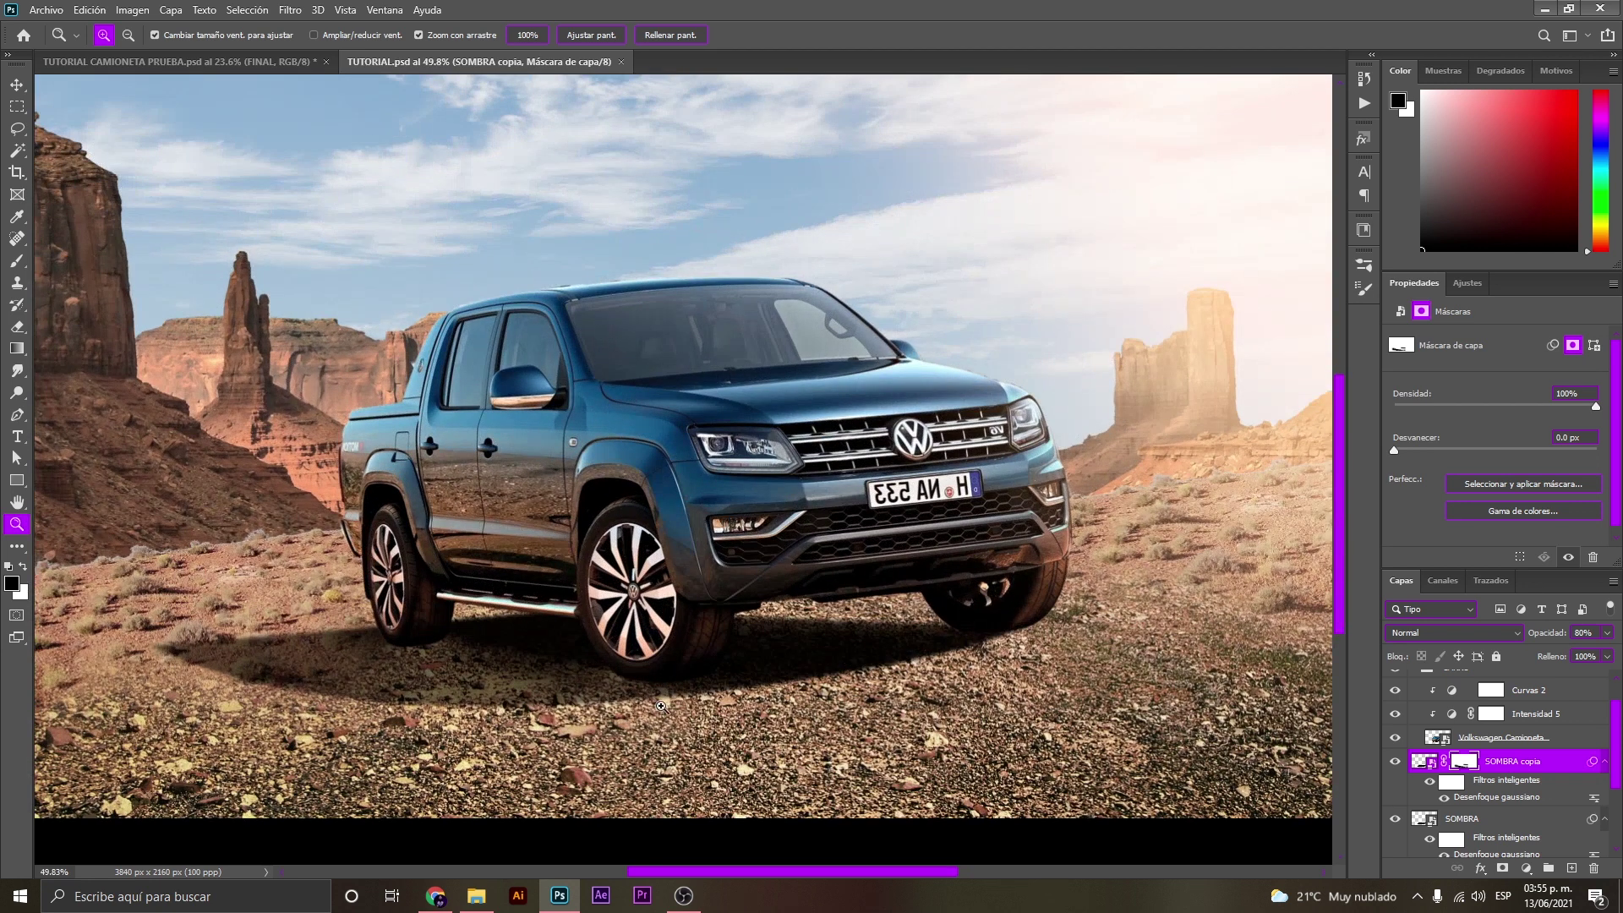
{"action": "left_click_drag", "start_coordinate": [681, 661], "coordinate": [653, 664]}
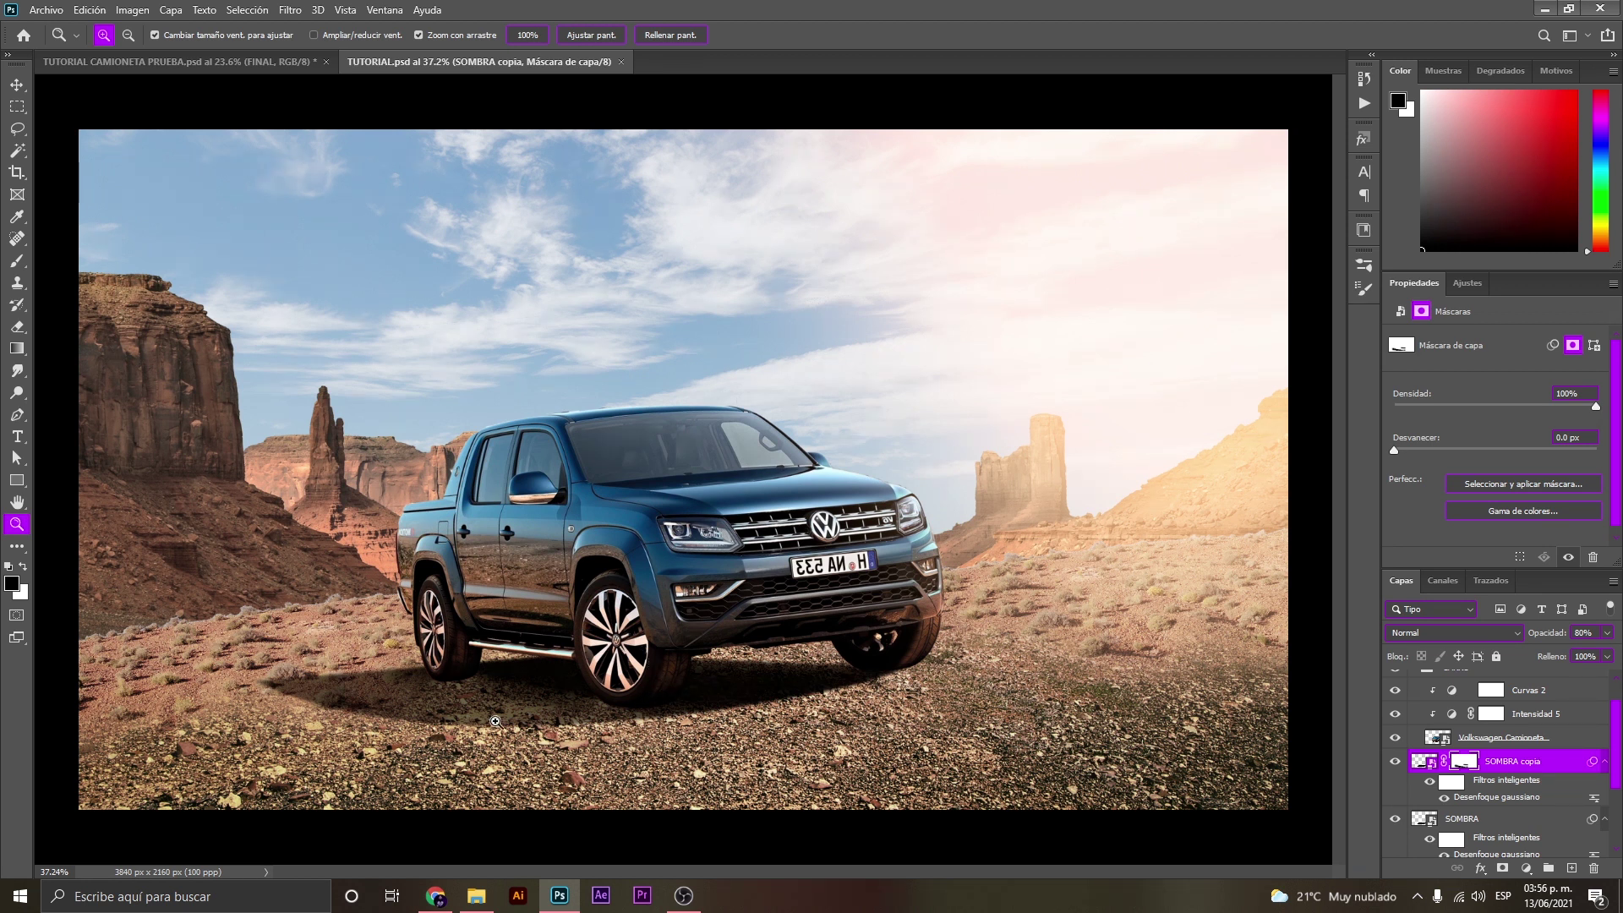
{"action": "scroll", "coordinate": [624, 574], "scroll_direction": "down", "scroll_amount": 2}
Select SOMBRA copia and SOMBRA, expand then collapse the CARRO group, and clear the selection.
{"action": "scroll", "coordinate": [591, 609], "scroll_direction": "up", "scroll_amount": 1}
{"action": "scroll", "coordinate": [1437, 761], "scroll_direction": "up", "scroll_amount": 1}
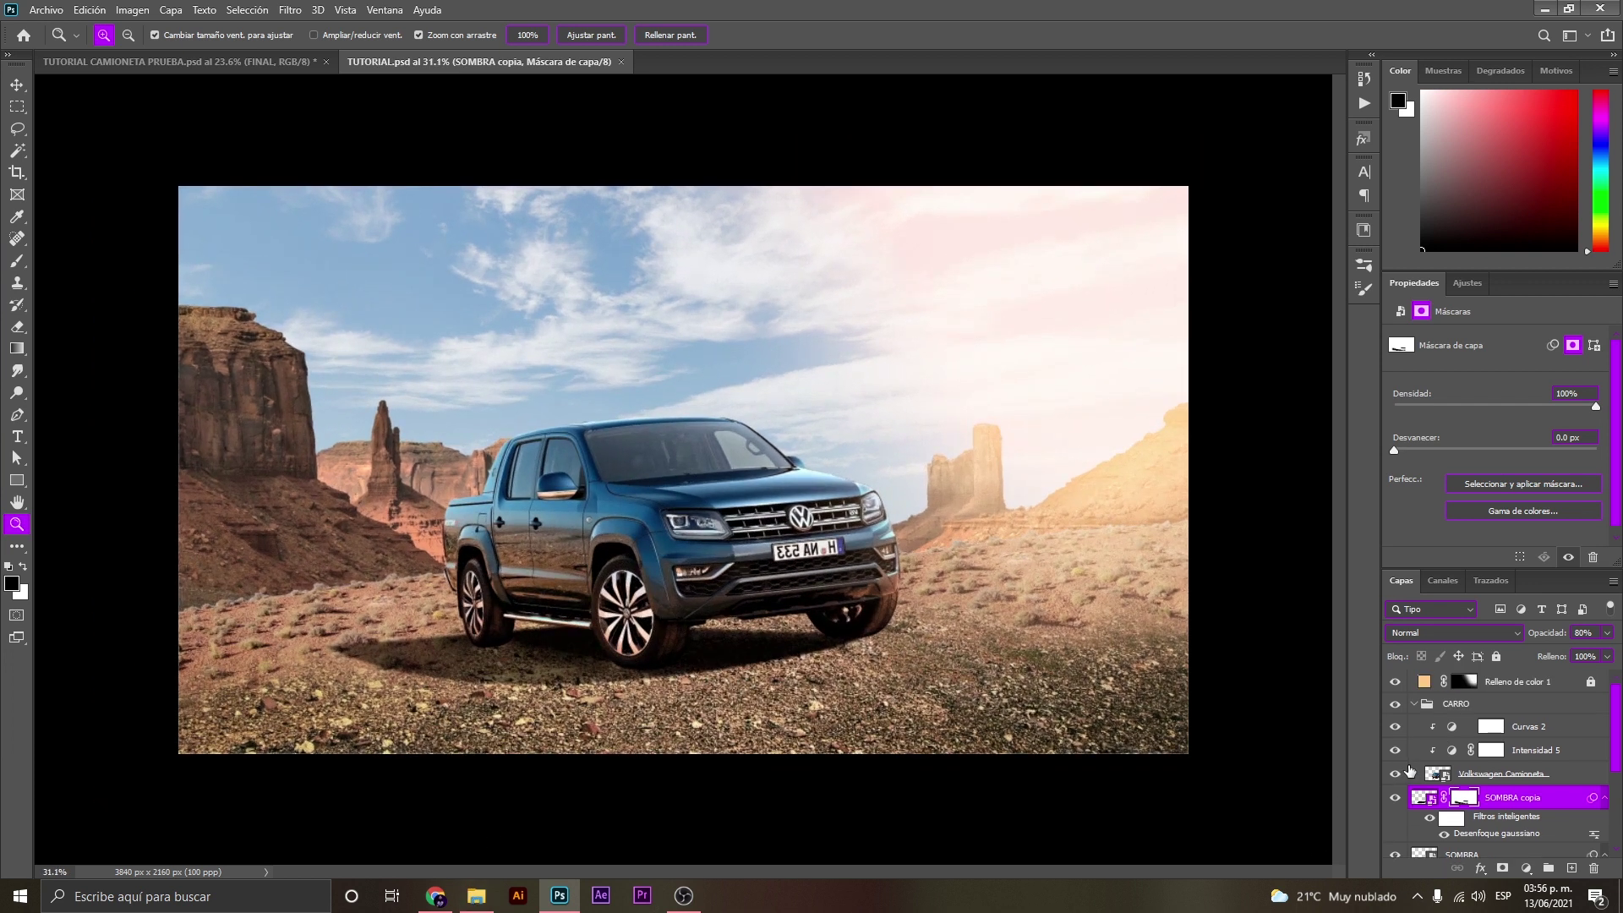
{"action": "left_click", "coordinate": [1414, 703]}
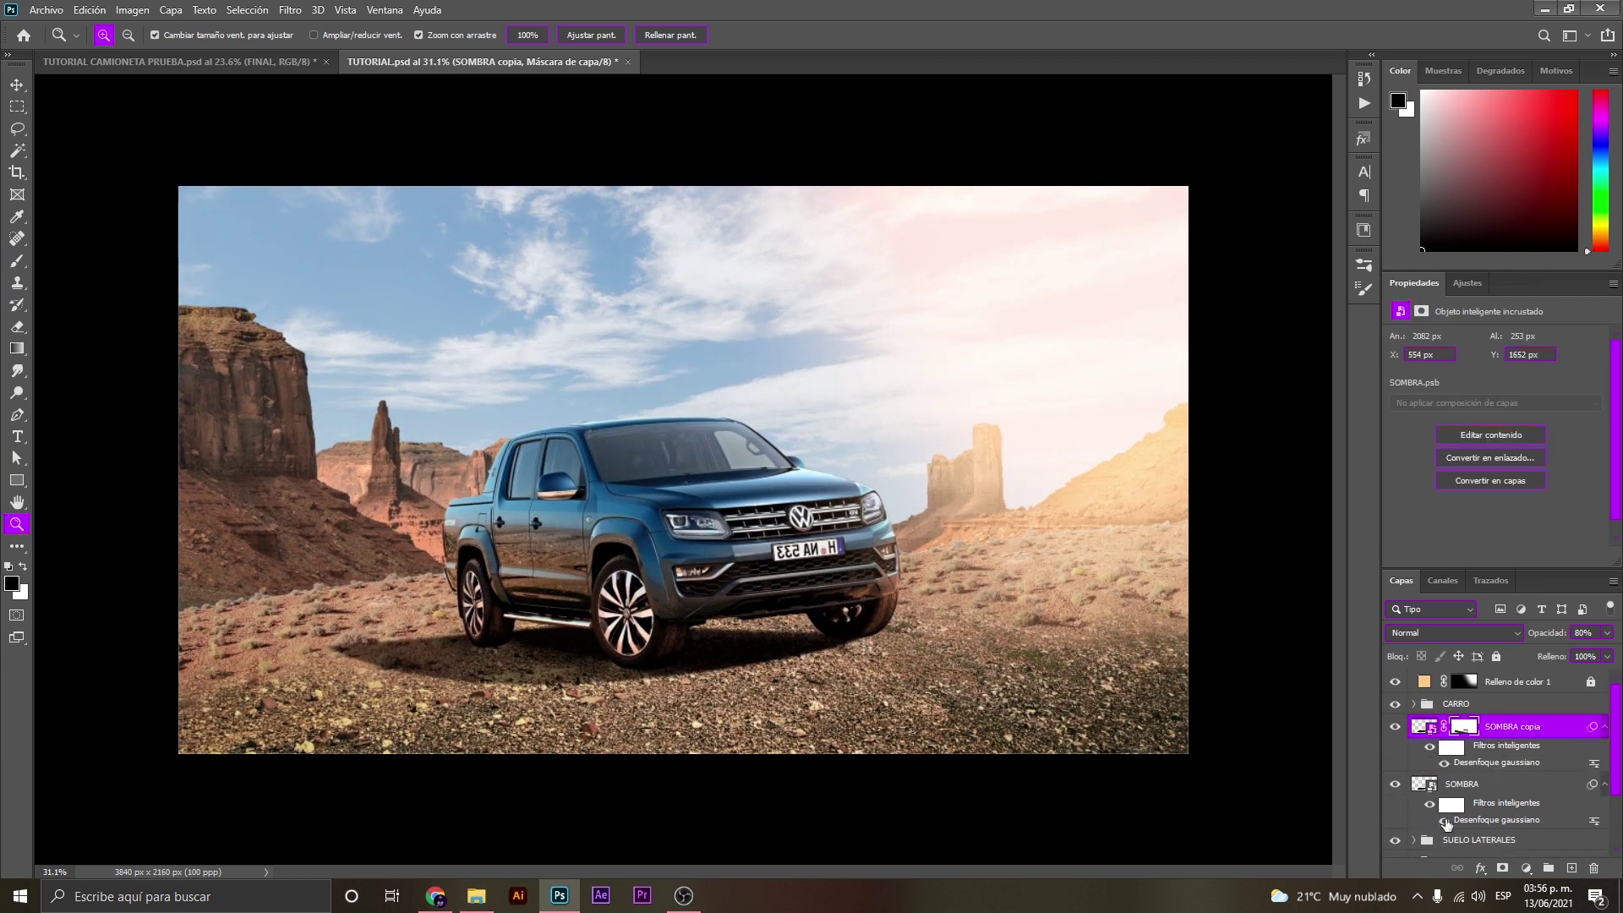
{"action": "scroll", "coordinate": [1413, 796], "scroll_direction": "down", "scroll_amount": 1}
{"action": "left_click", "coordinate": [1428, 733], "text": "shift"}
{"action": "scroll", "coordinate": [1428, 728], "scroll_direction": "up", "scroll_amount": 1}
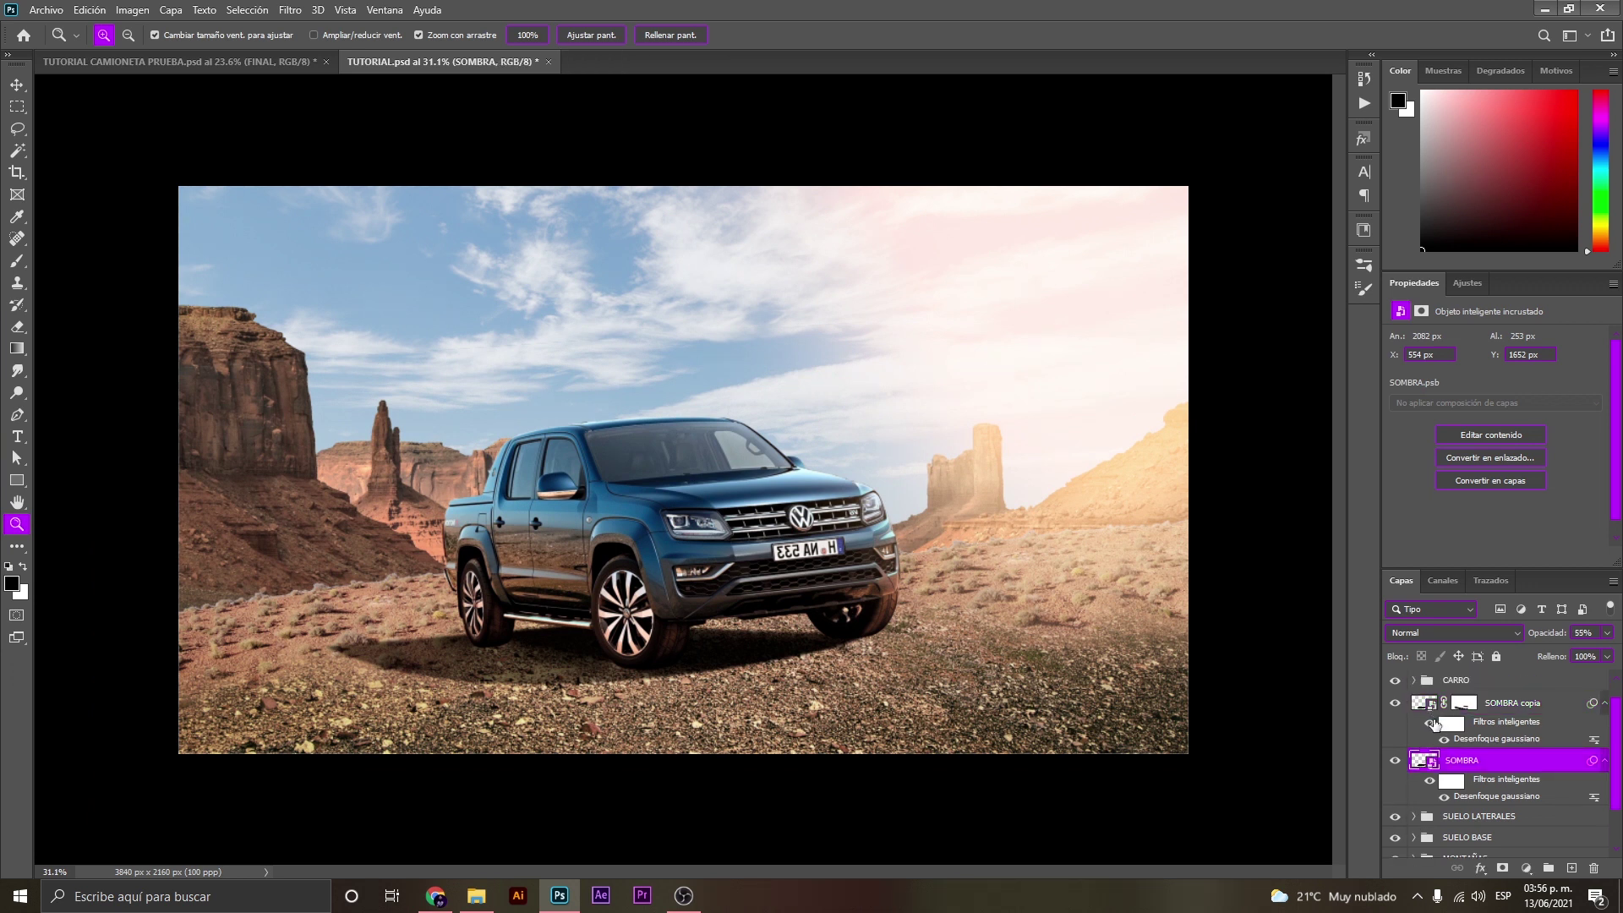
{"action": "left_click", "coordinate": [1414, 681]}
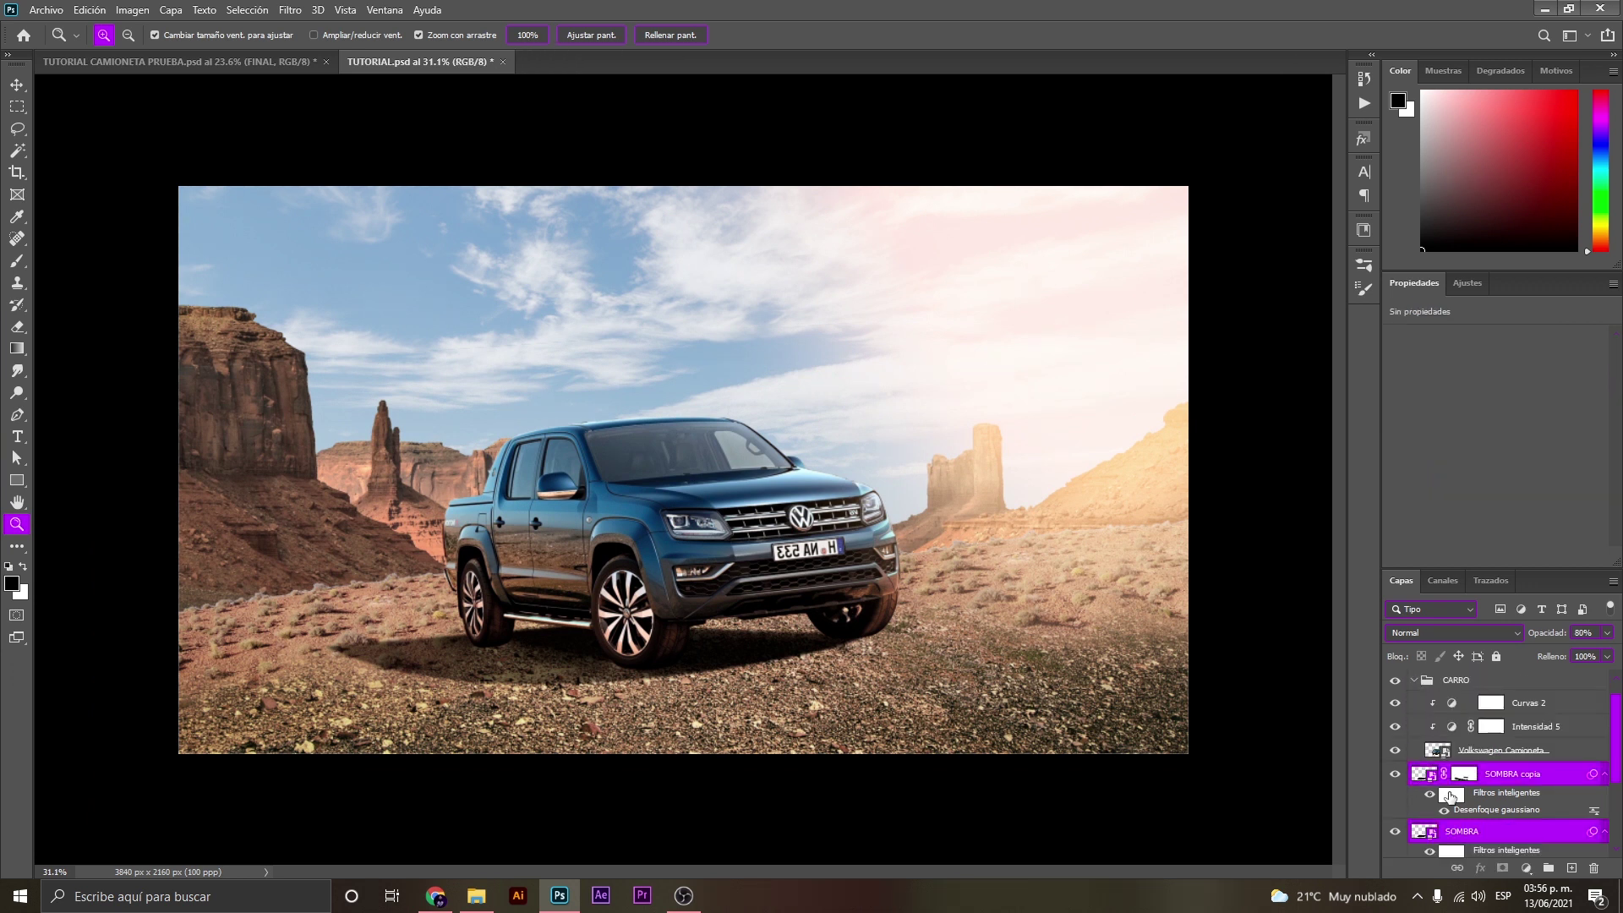
{"action": "left_click", "coordinate": [1413, 682]}
{"action": "key", "text": "v"}
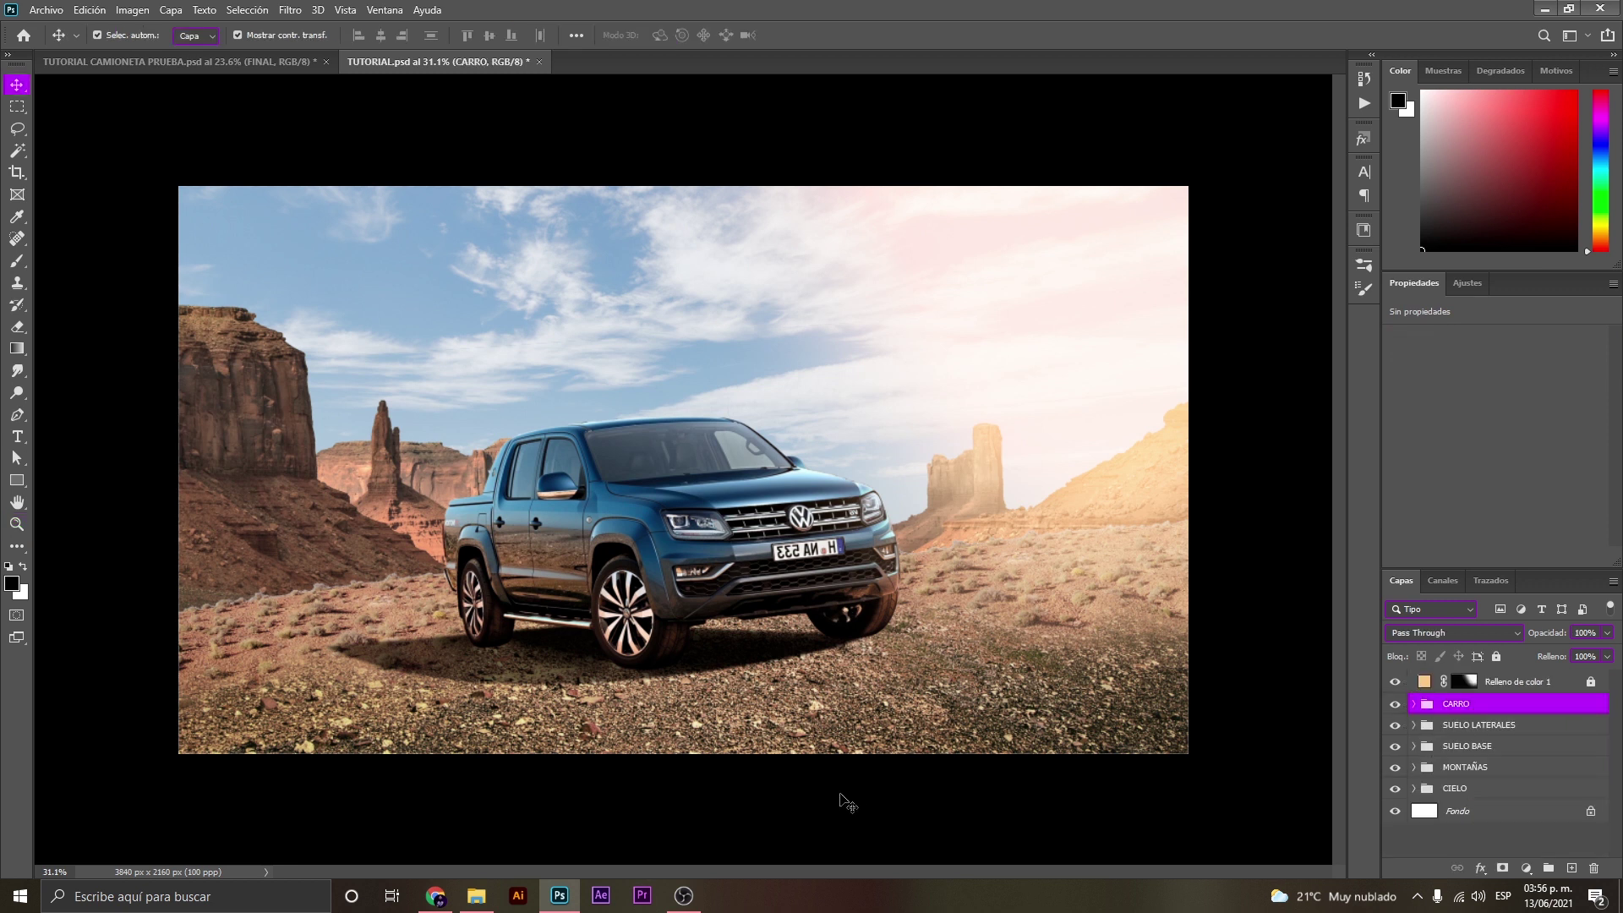
{"action": "left_click", "coordinate": [841, 798]}
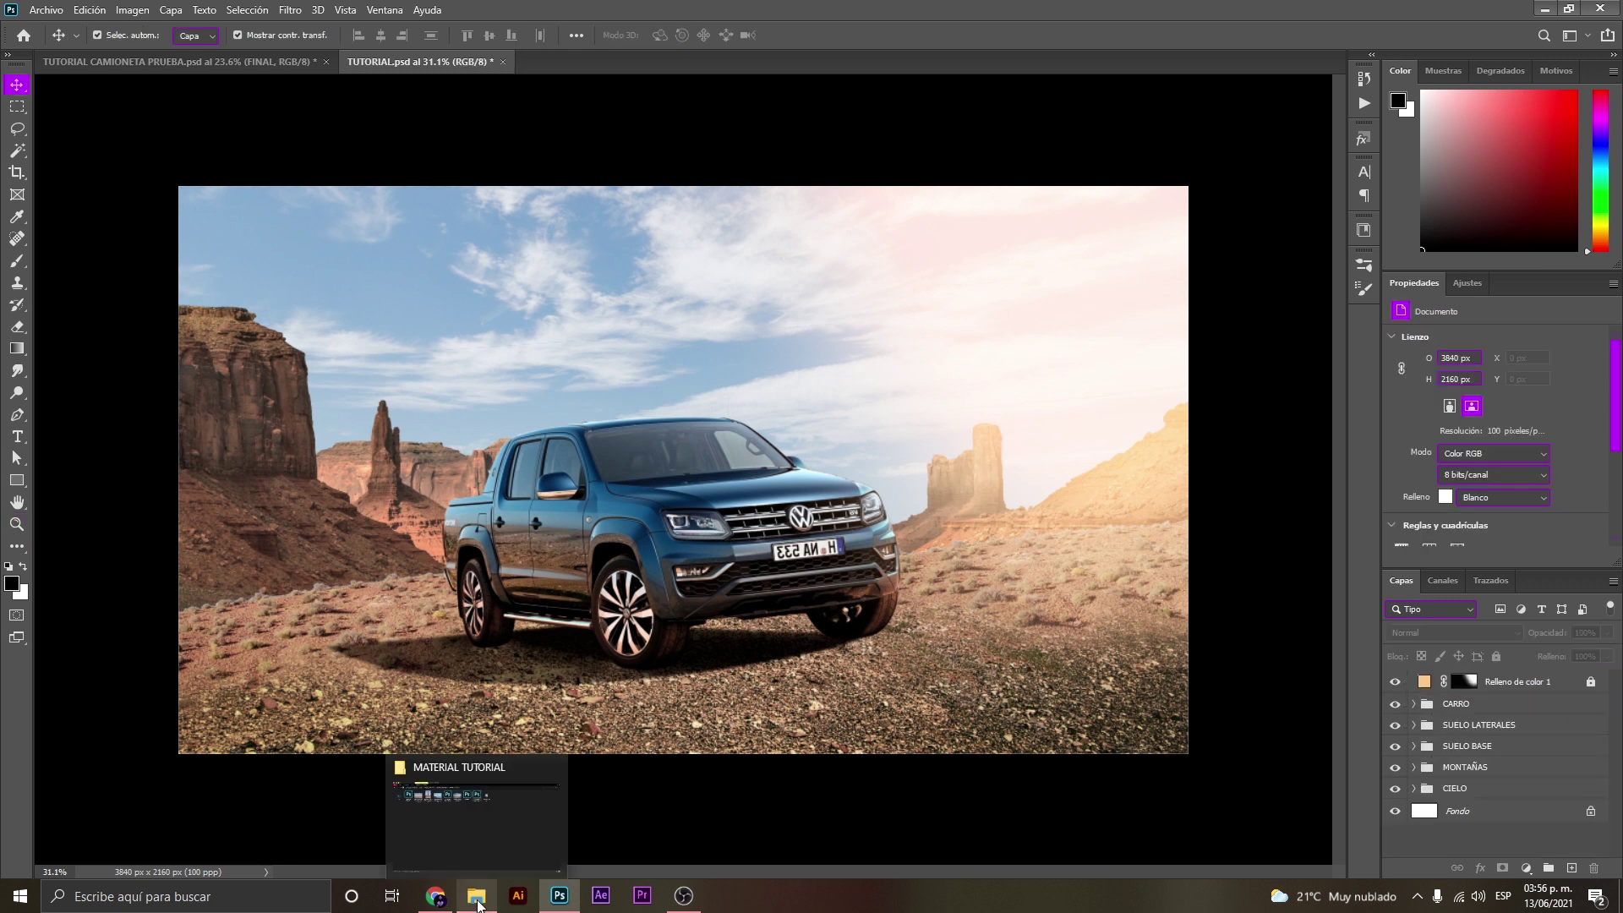
In the TUTORIAL CAMIONETA folder, select the descarga photo and drag it onto Photoshop.
{"action": "left_click", "coordinate": [479, 903]}
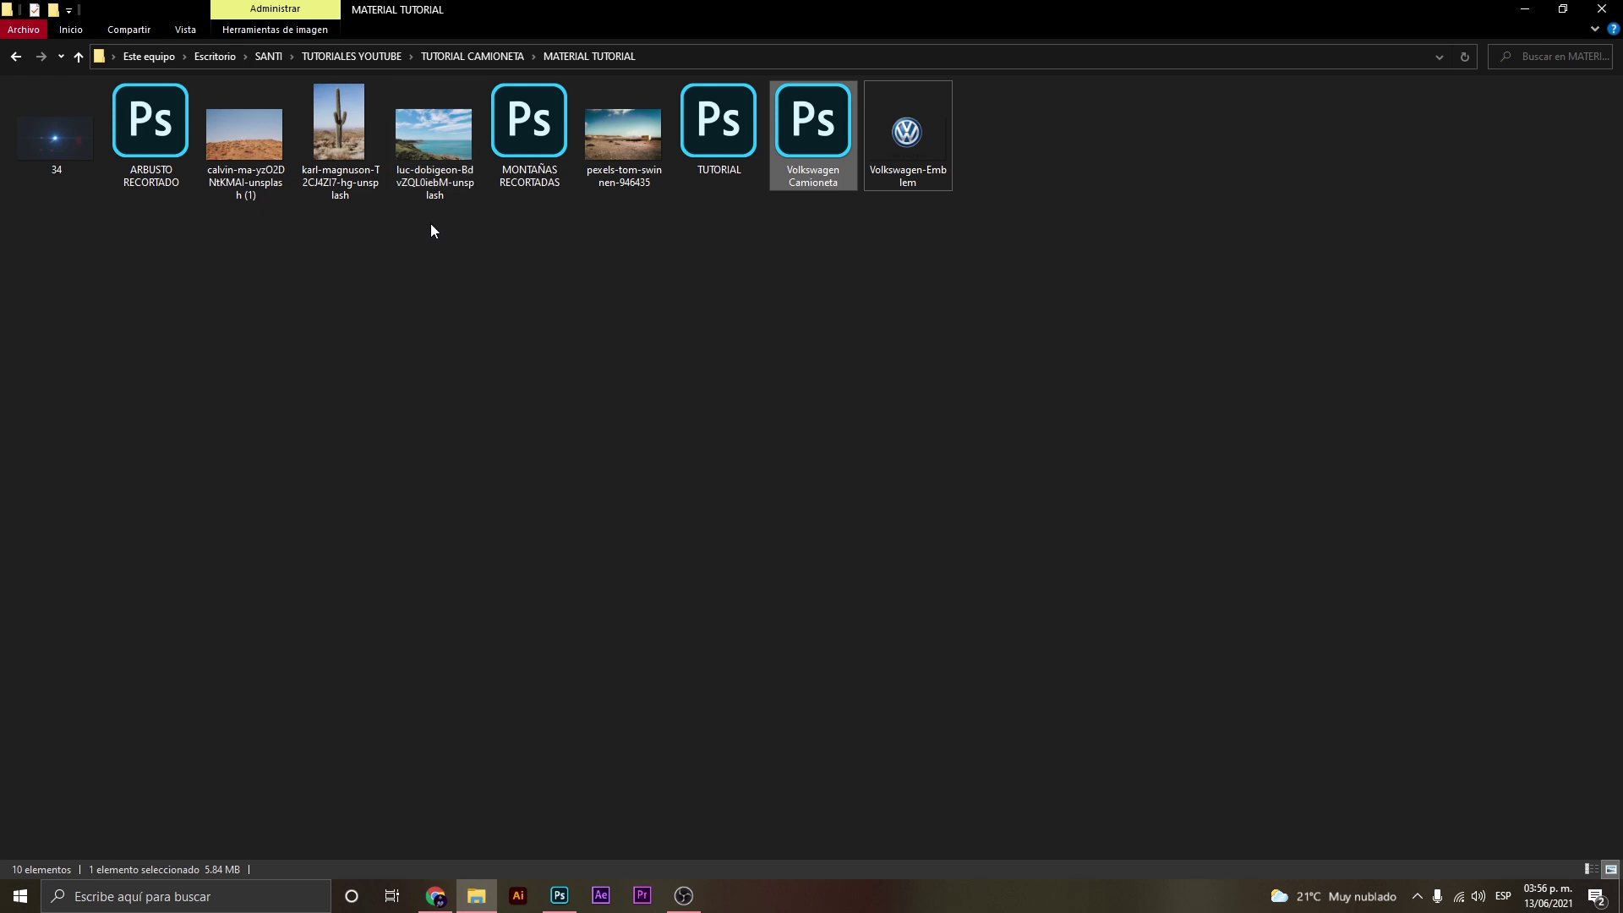
{"action": "left_click", "coordinate": [16, 56]}
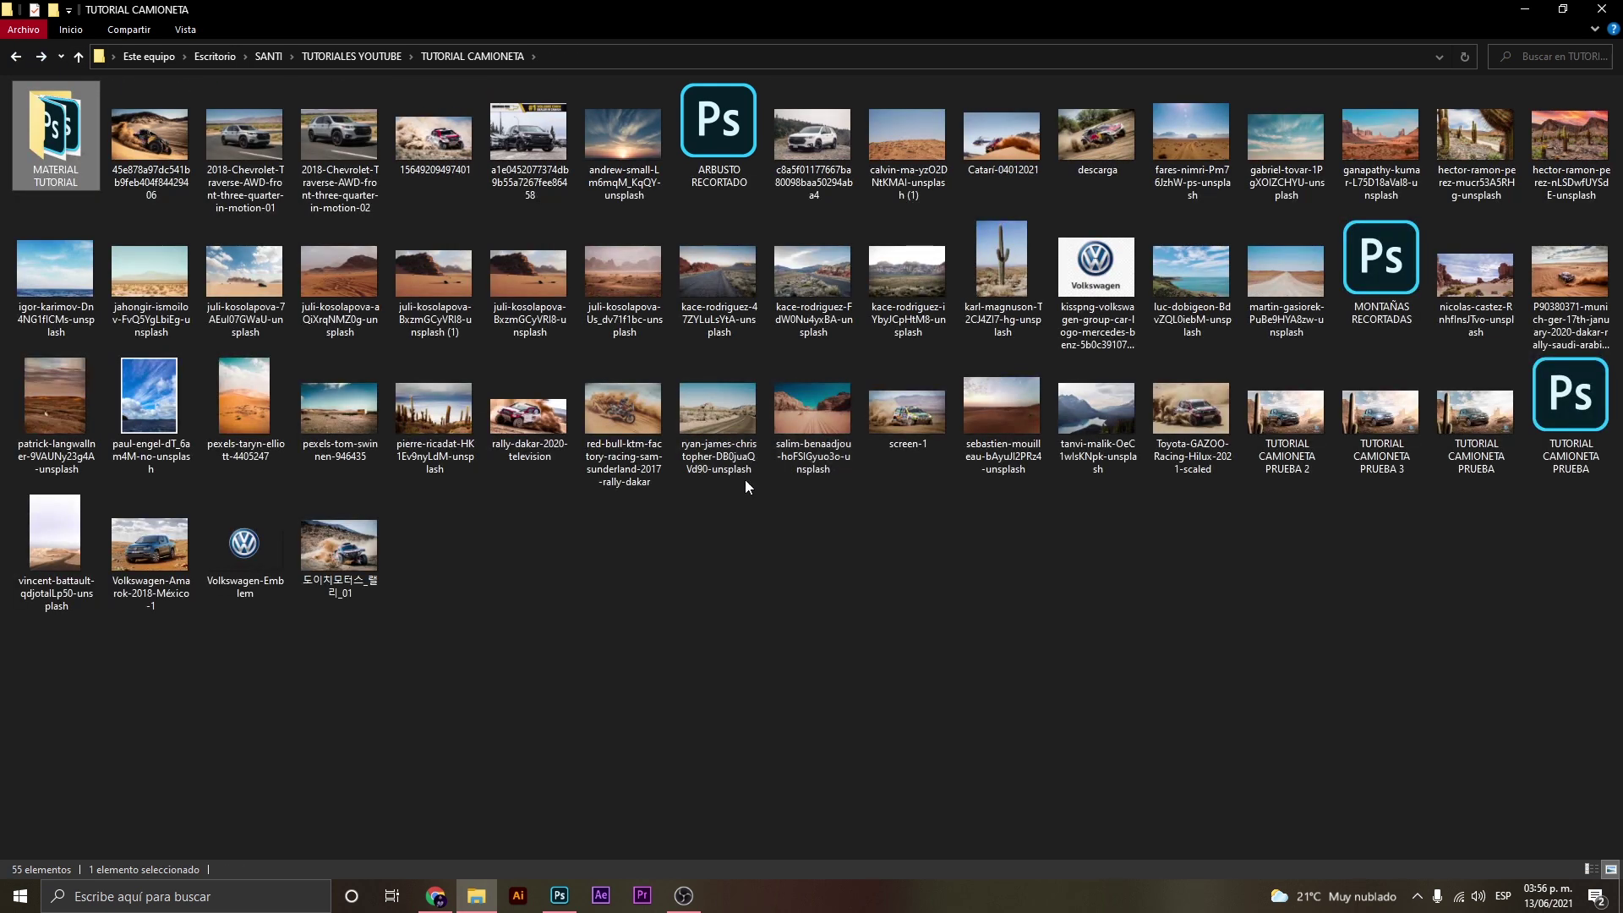
{"action": "left_click", "coordinate": [1104, 143]}
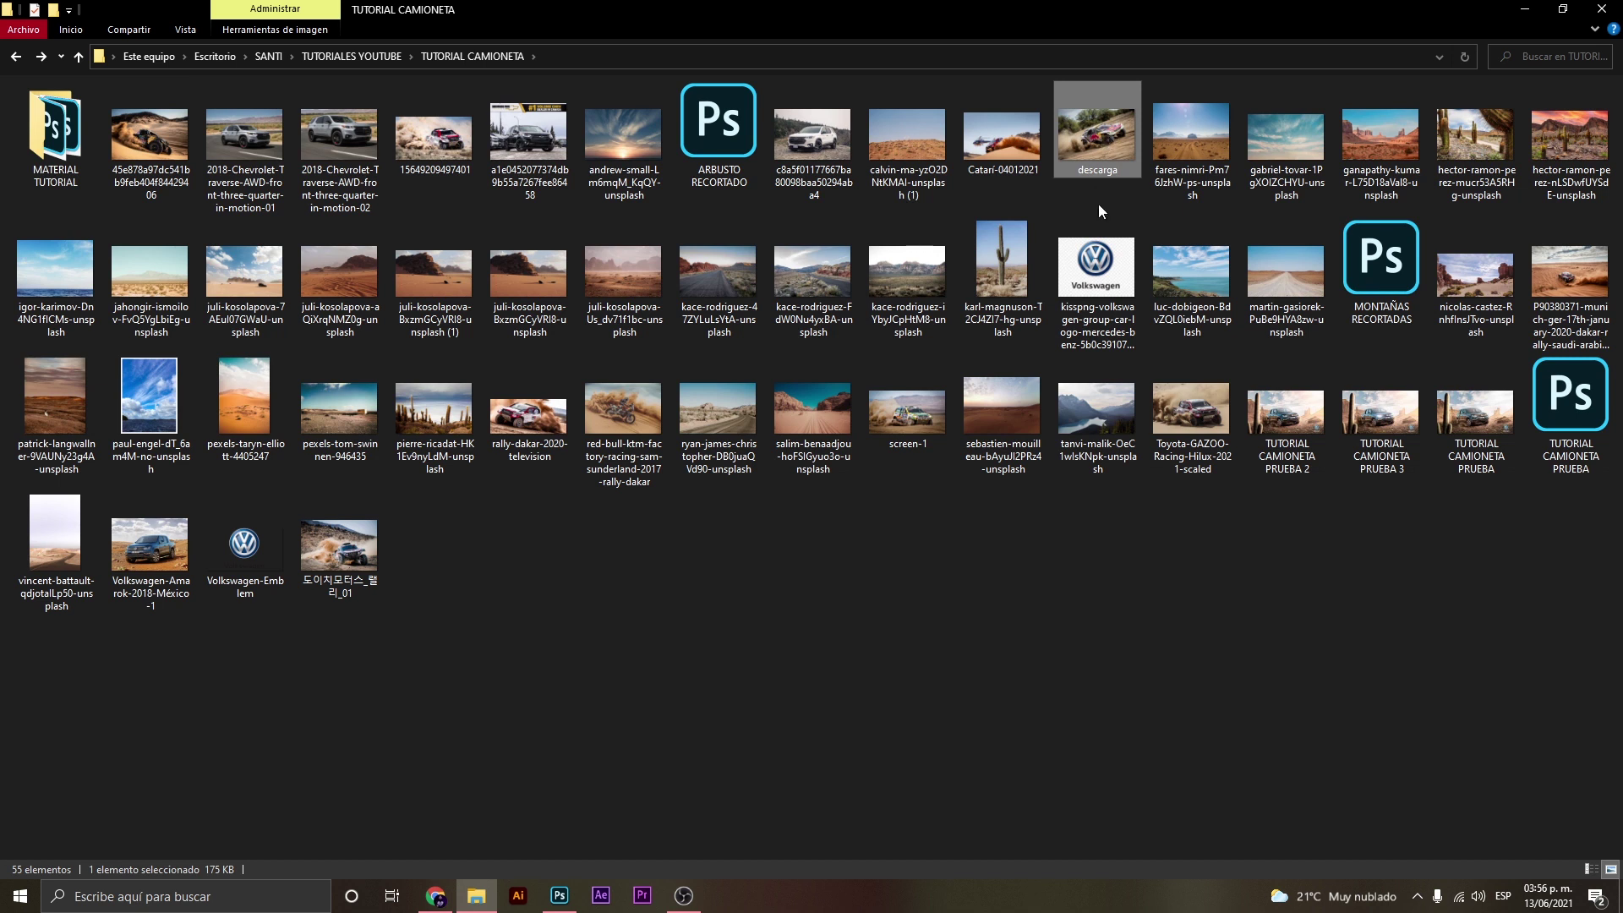
{"action": "left_click_drag", "start_coordinate": [1103, 140], "coordinate": [559, 903]}
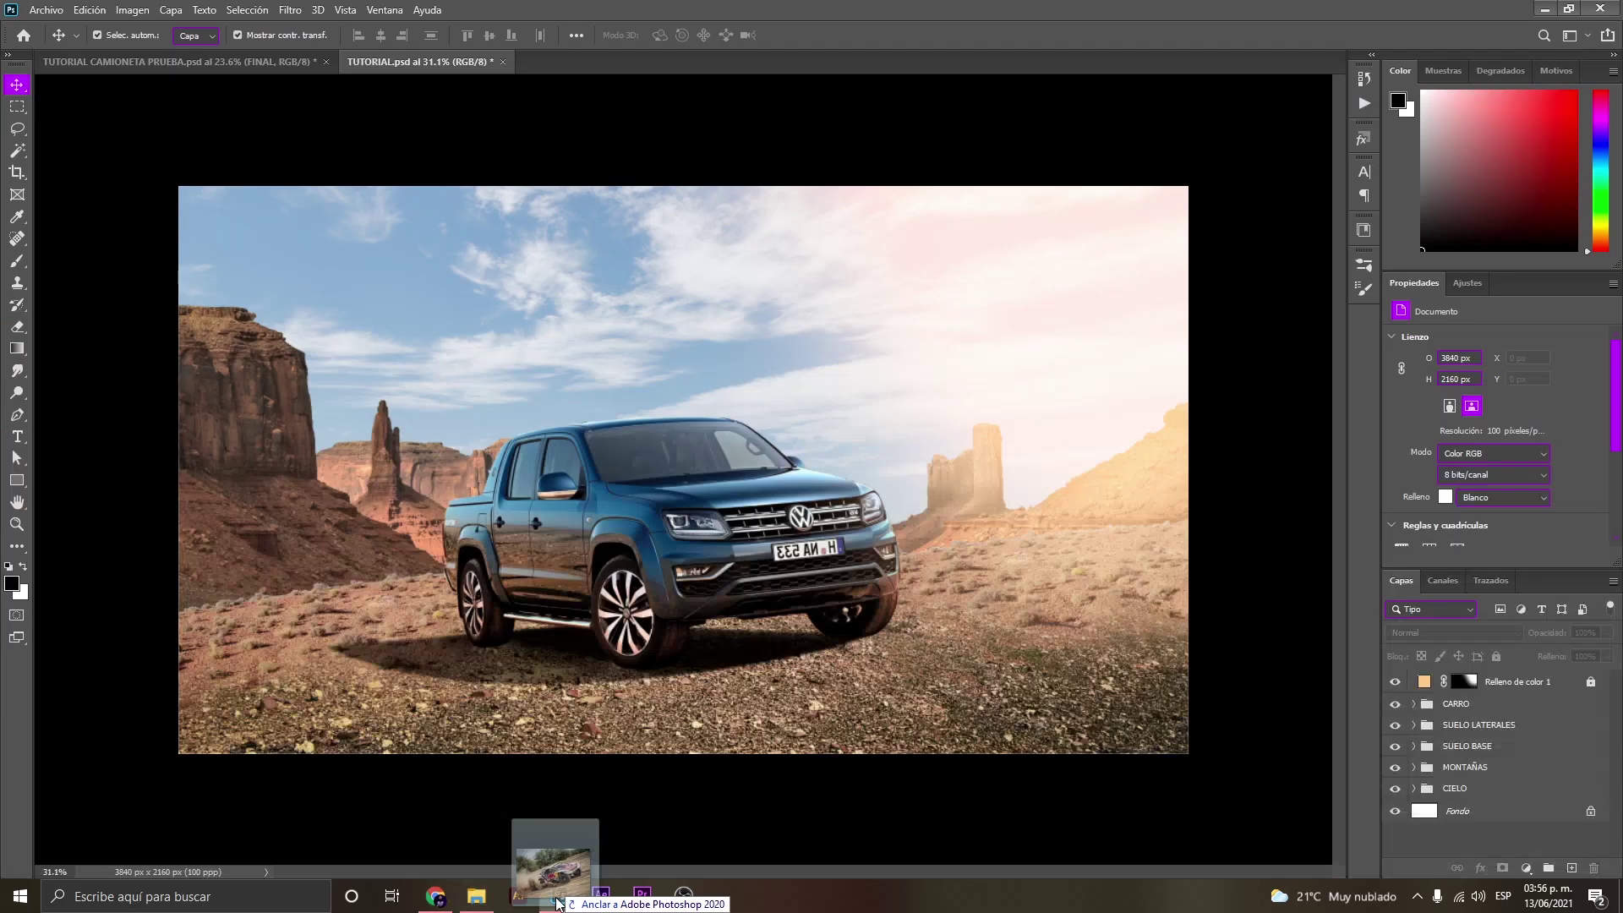
Place the descarga photo on the canvas, enlarge it to about 140%, and reposition it.
{"action": "left_click_drag", "start_coordinate": [558, 903], "coordinate": [638, 532]}
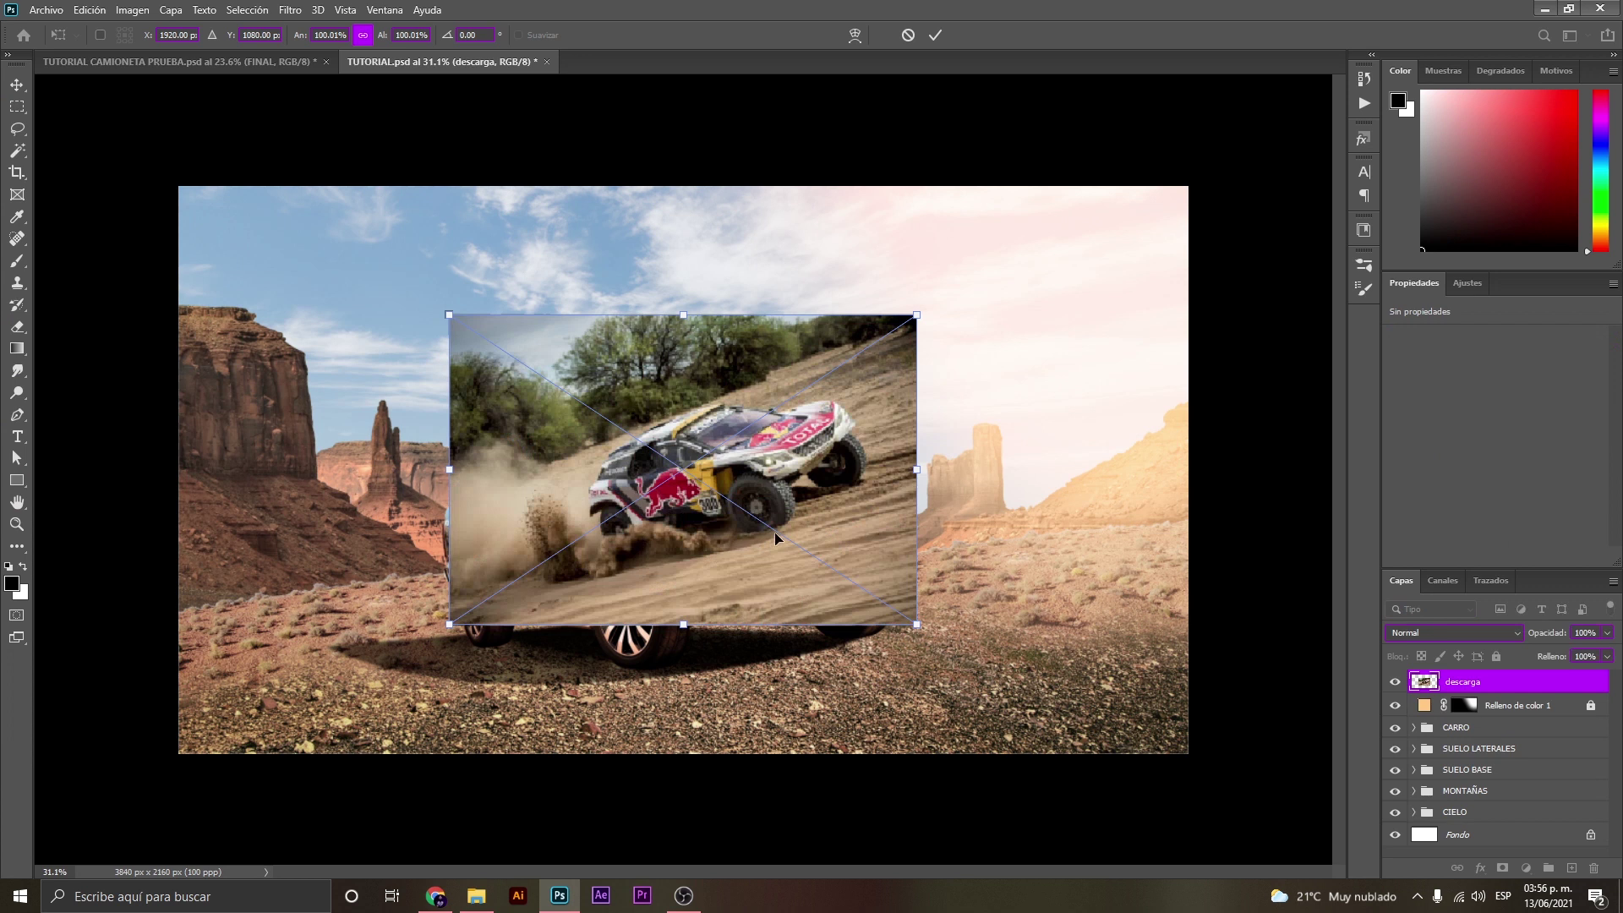
{"action": "mouse_move", "coordinate": [910, 479]}
{"action": "left_mouse_down"}
{"action": "mouse_move", "coordinate": [961, 431]}
{"action": "mouse_move", "coordinate": [812, 492]}
{"action": "left_mouse_up"}
{"action": "key", "text": "Return"}
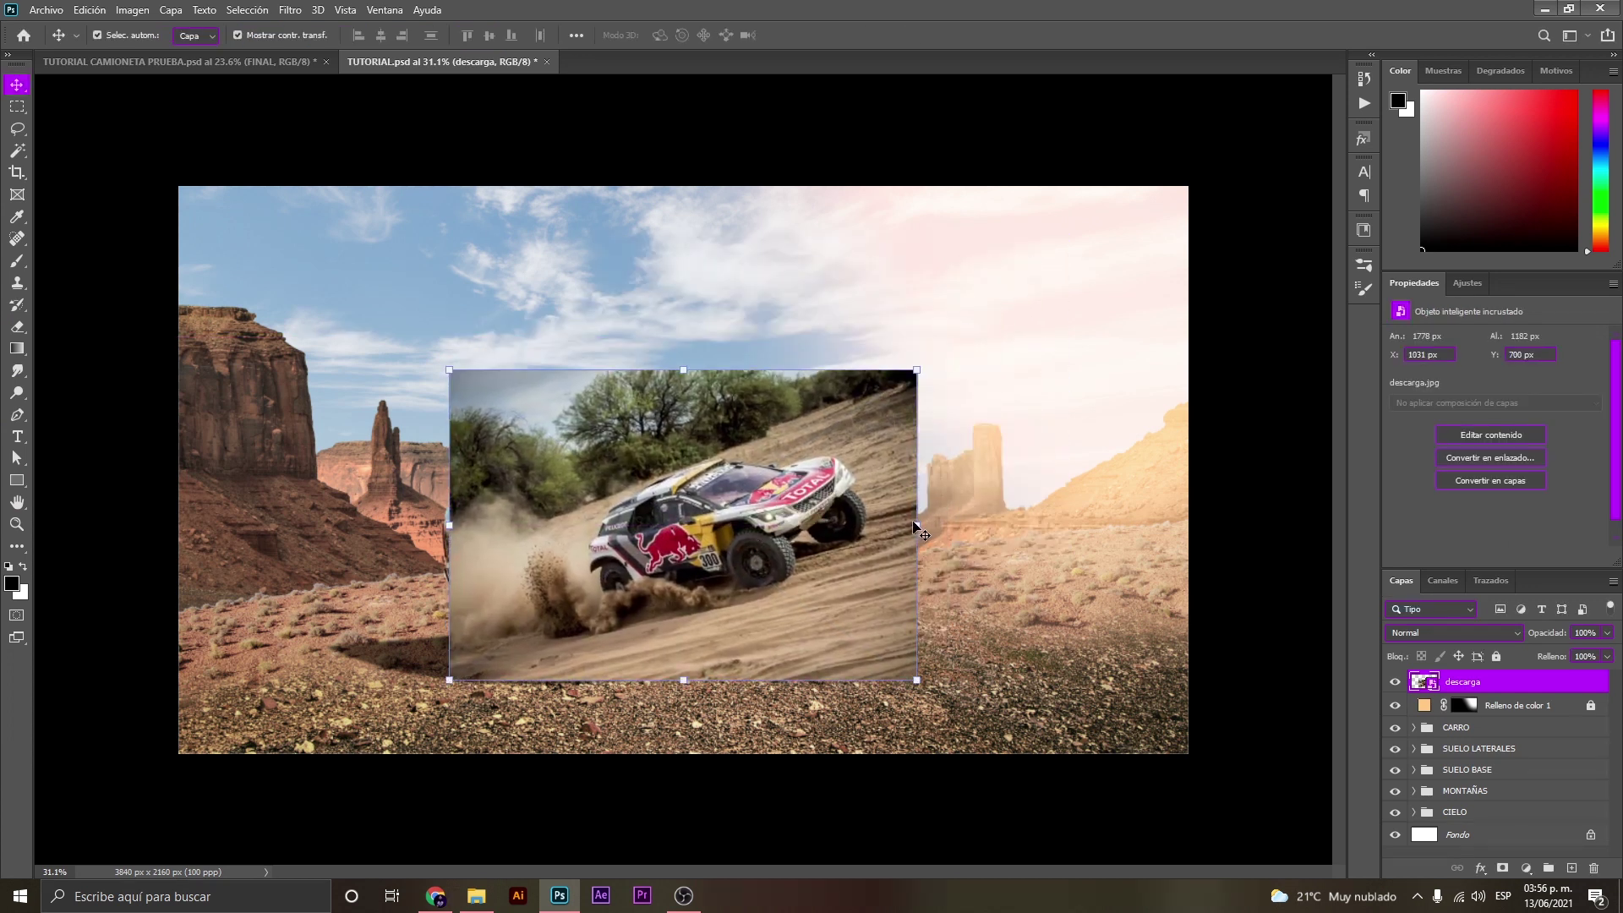
{"action": "left_click_drag", "start_coordinate": [915, 525], "coordinate": [1008, 525]}
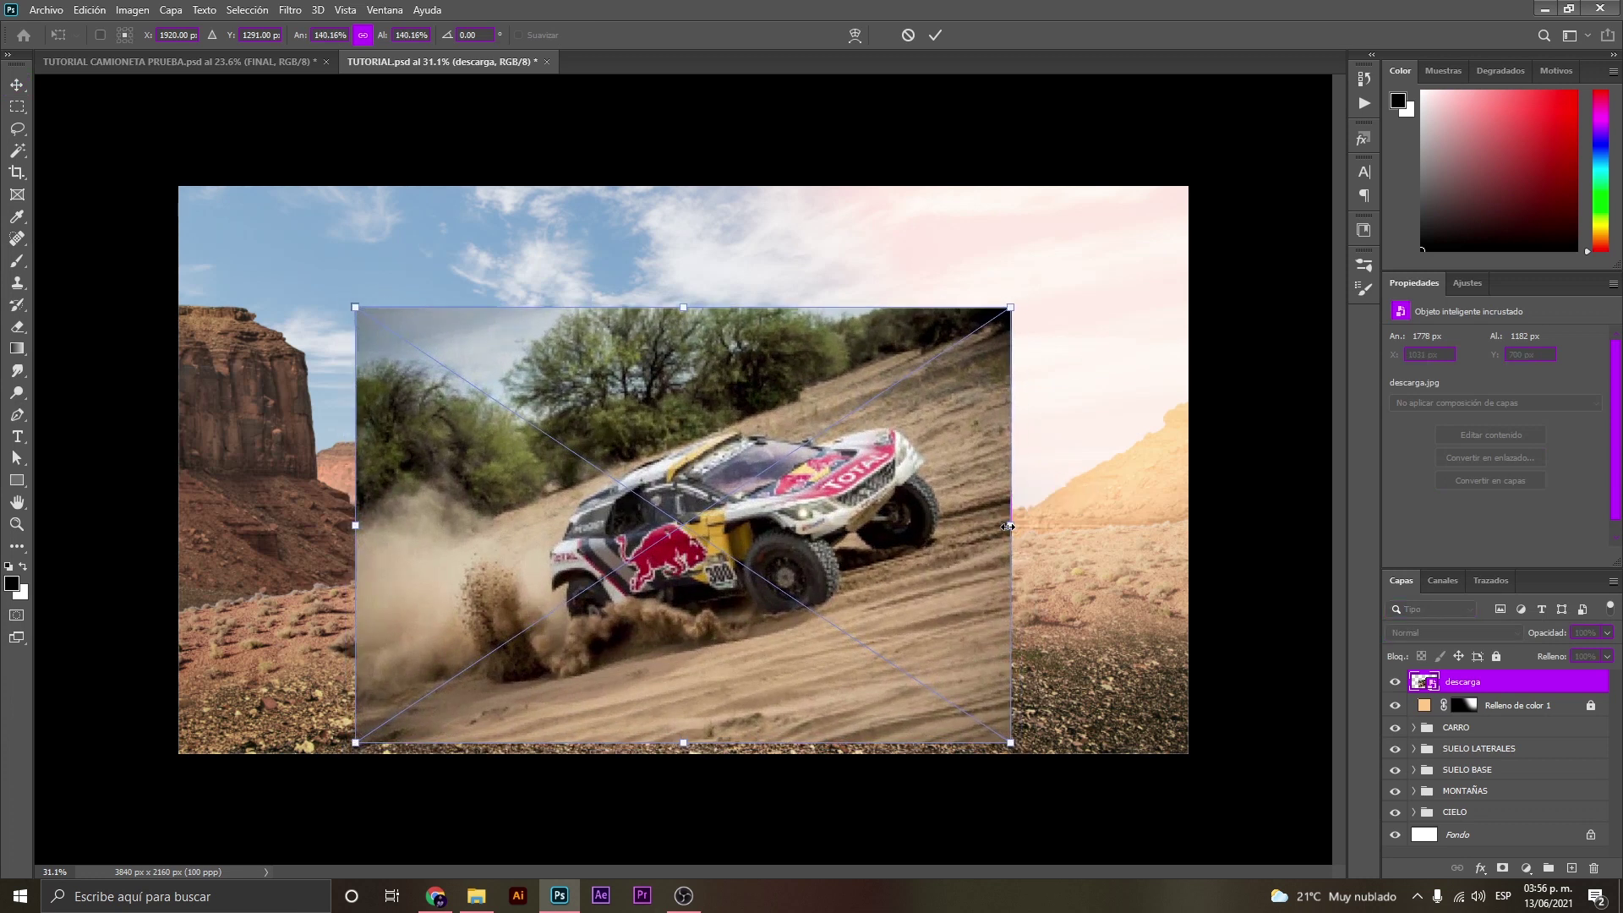
{"action": "key", "text": "Return"}
{"action": "left_click_drag", "start_coordinate": [954, 599], "coordinate": [947, 555]}
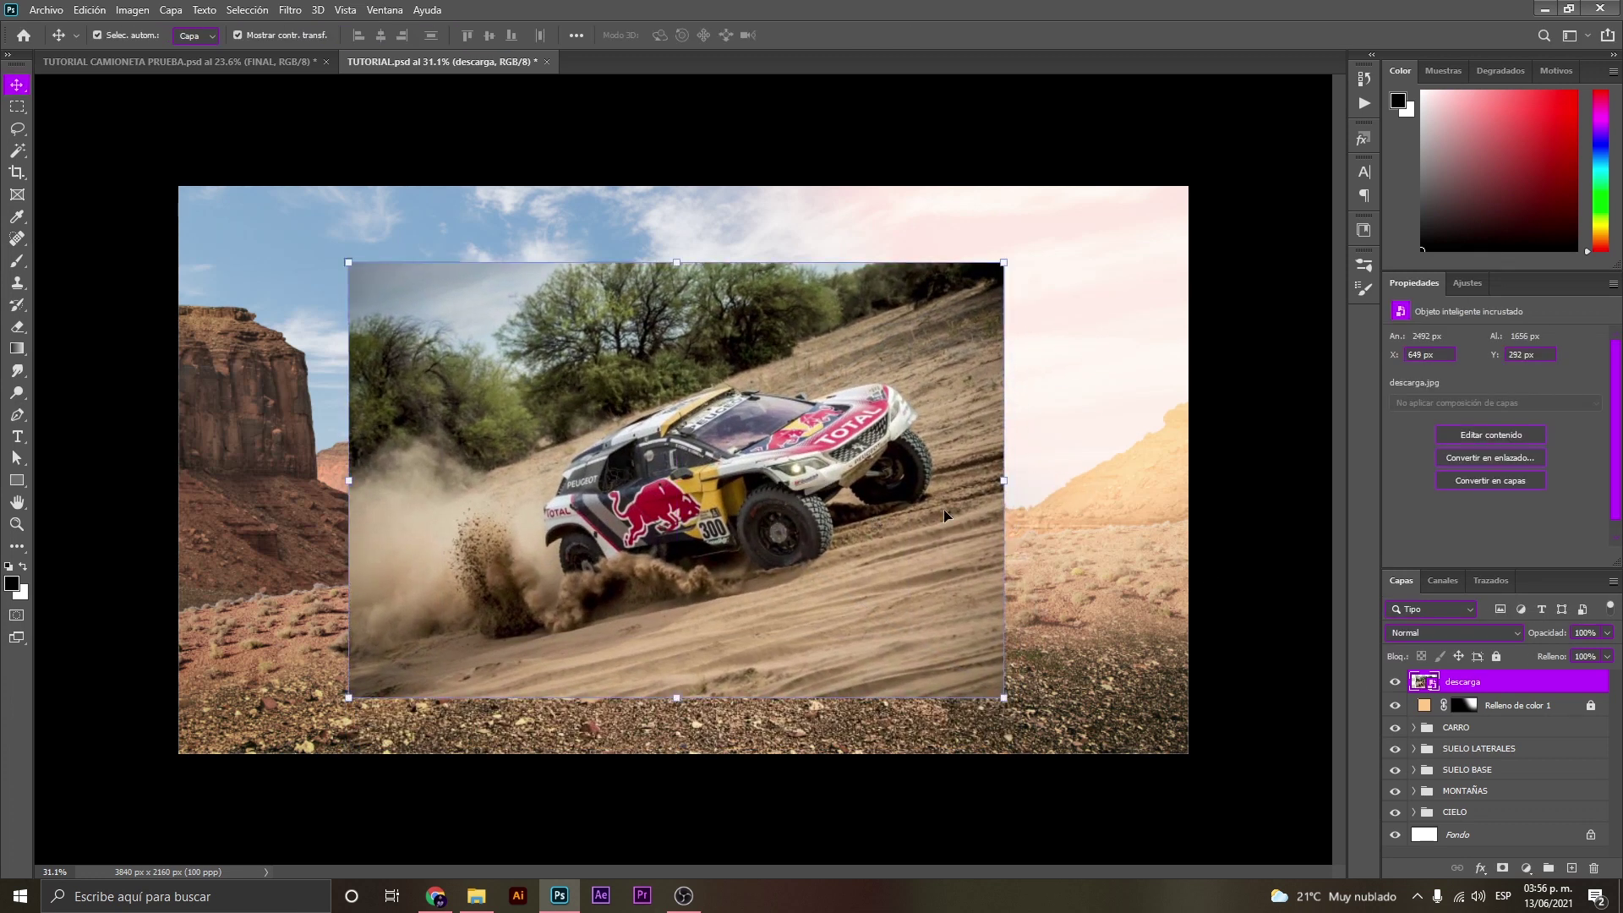
{"action": "left_click", "coordinate": [1019, 489]}
{"action": "left_click", "coordinate": [952, 488]}
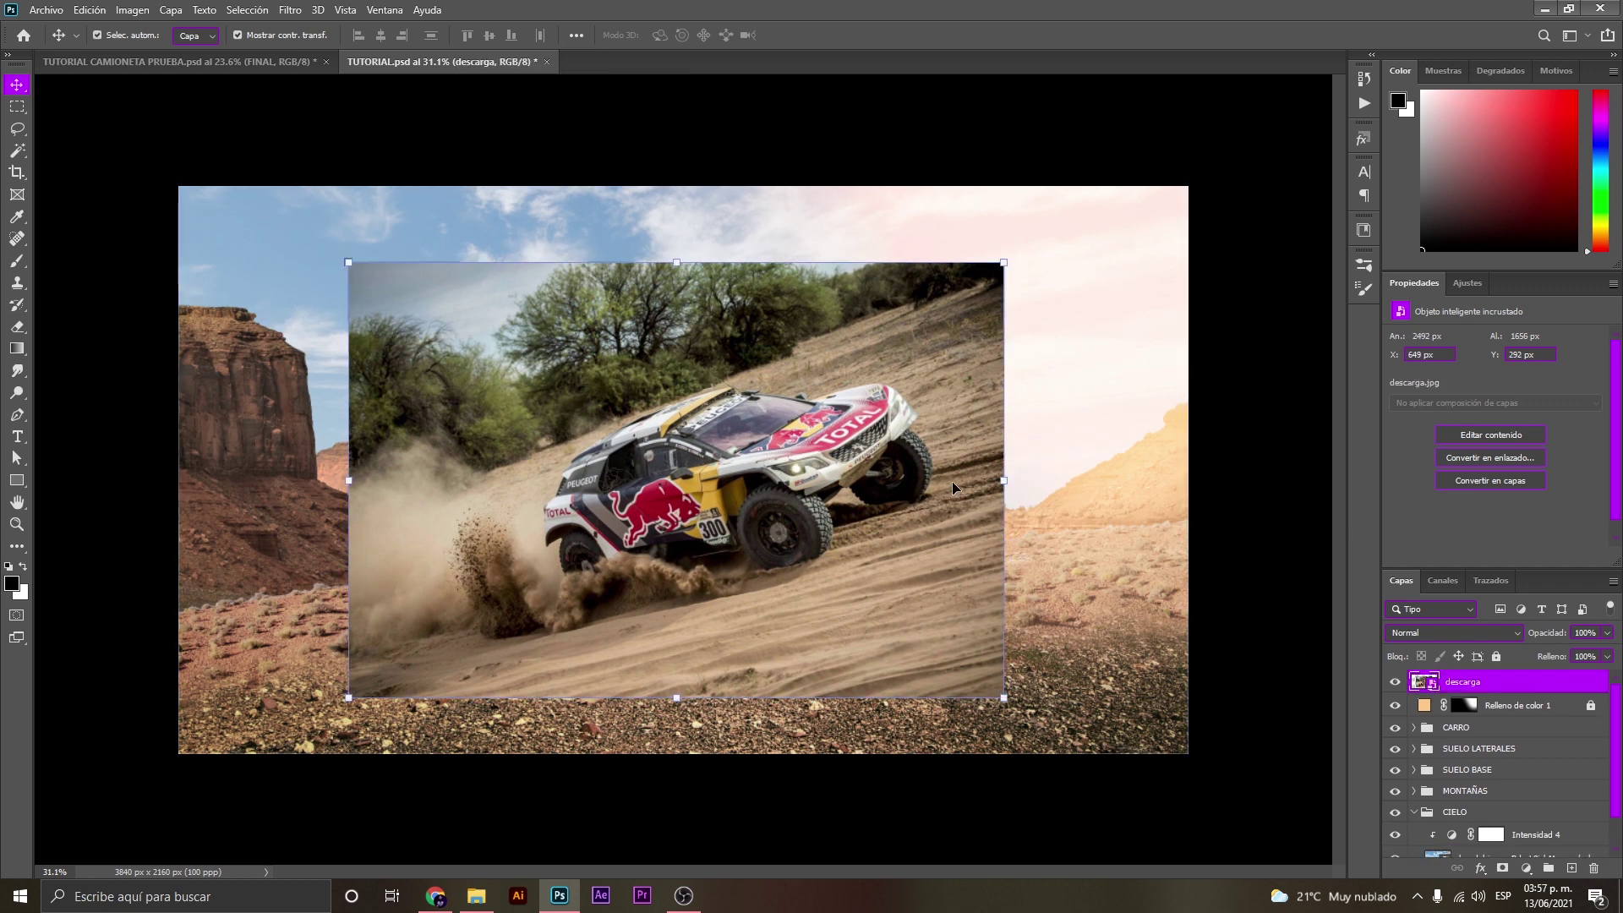
{"action": "mouse_move", "coordinate": [720, 488]}
{"action": "left_mouse_down"}
{"action": "mouse_move", "coordinate": [927, 470]}
{"action": "mouse_move", "coordinate": [808, 472]}
{"action": "left_mouse_up"}
Set descarga to 74% opacity and rotate it over the pickup to match the ground slope.
{"action": "left_click", "coordinate": [1608, 634]}
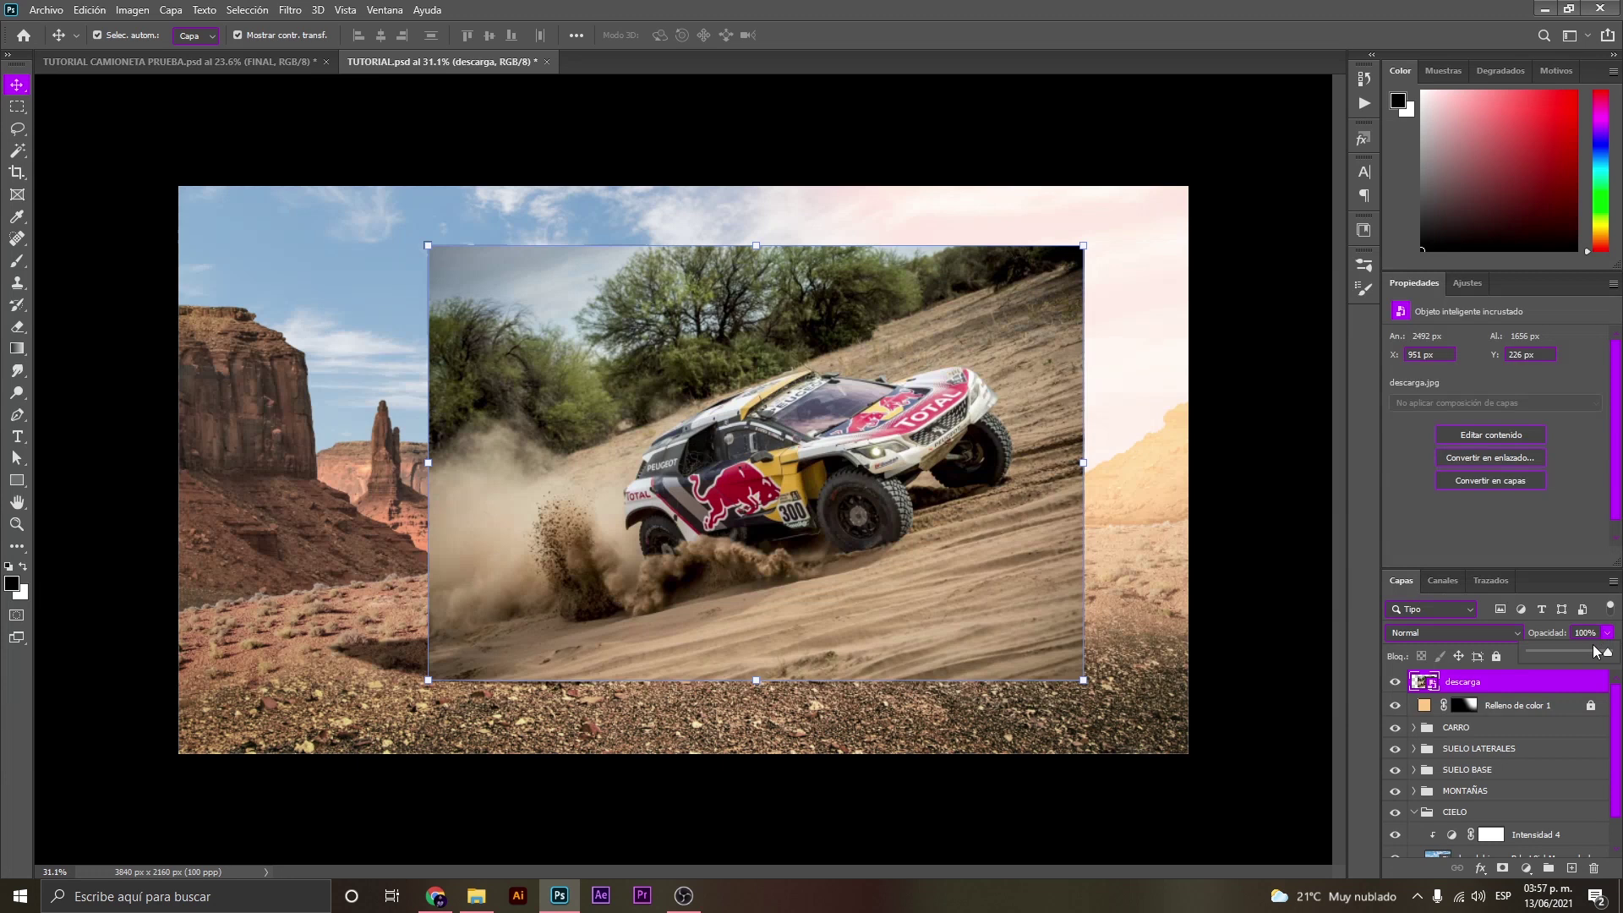
{"action": "left_click_drag", "start_coordinate": [1611, 652], "coordinate": [1591, 654]}
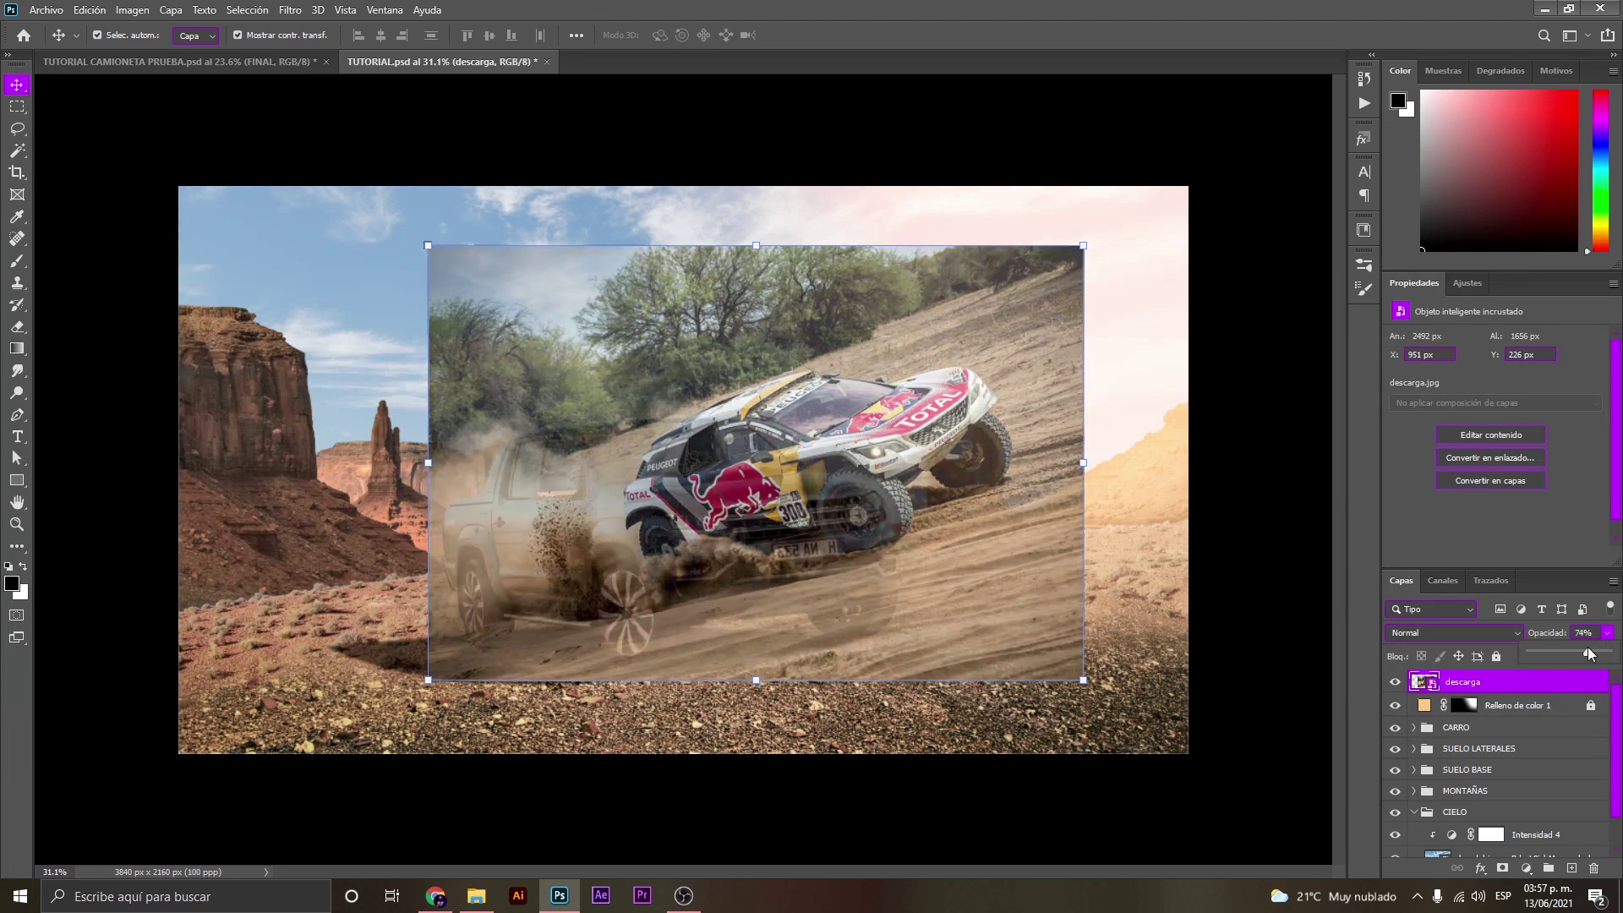
{"action": "left_click_drag", "start_coordinate": [766, 509], "coordinate": [619, 526]}
{"action": "left_click_drag", "start_coordinate": [950, 477], "coordinate": [930, 597]}
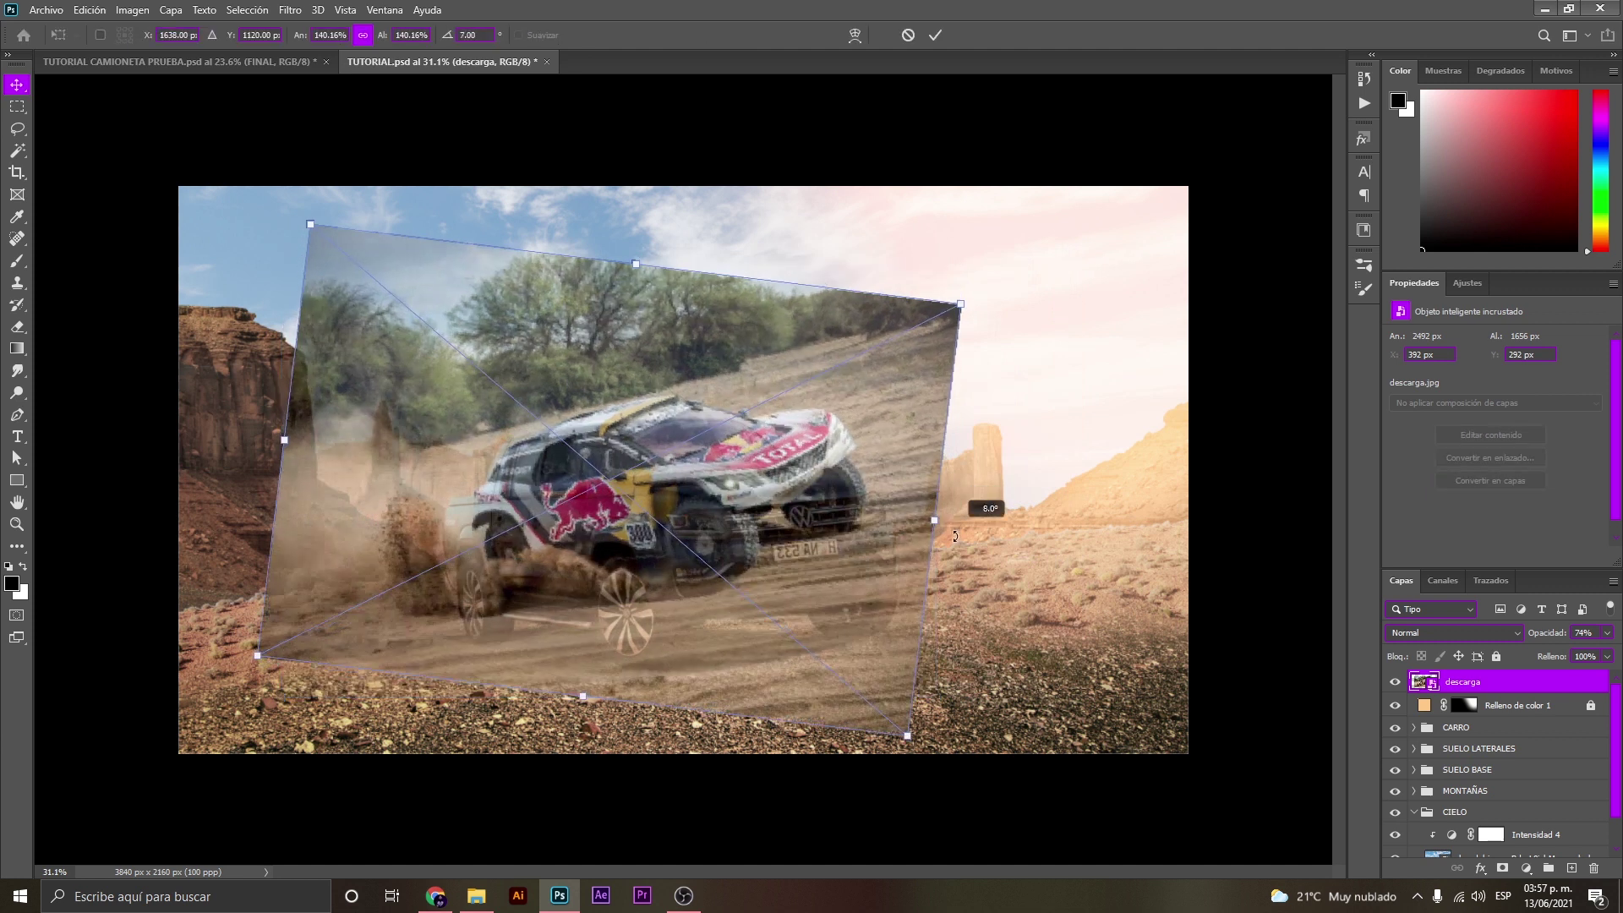
{"action": "mouse_move", "coordinate": [683, 422]}
{"action": "left_mouse_down"}
{"action": "mouse_move", "coordinate": [774, 571]}
{"action": "mouse_move", "coordinate": [765, 592]}
{"action": "left_mouse_up"}
{"action": "left_click_drag", "start_coordinate": [549, 637], "coordinate": [570, 645]}
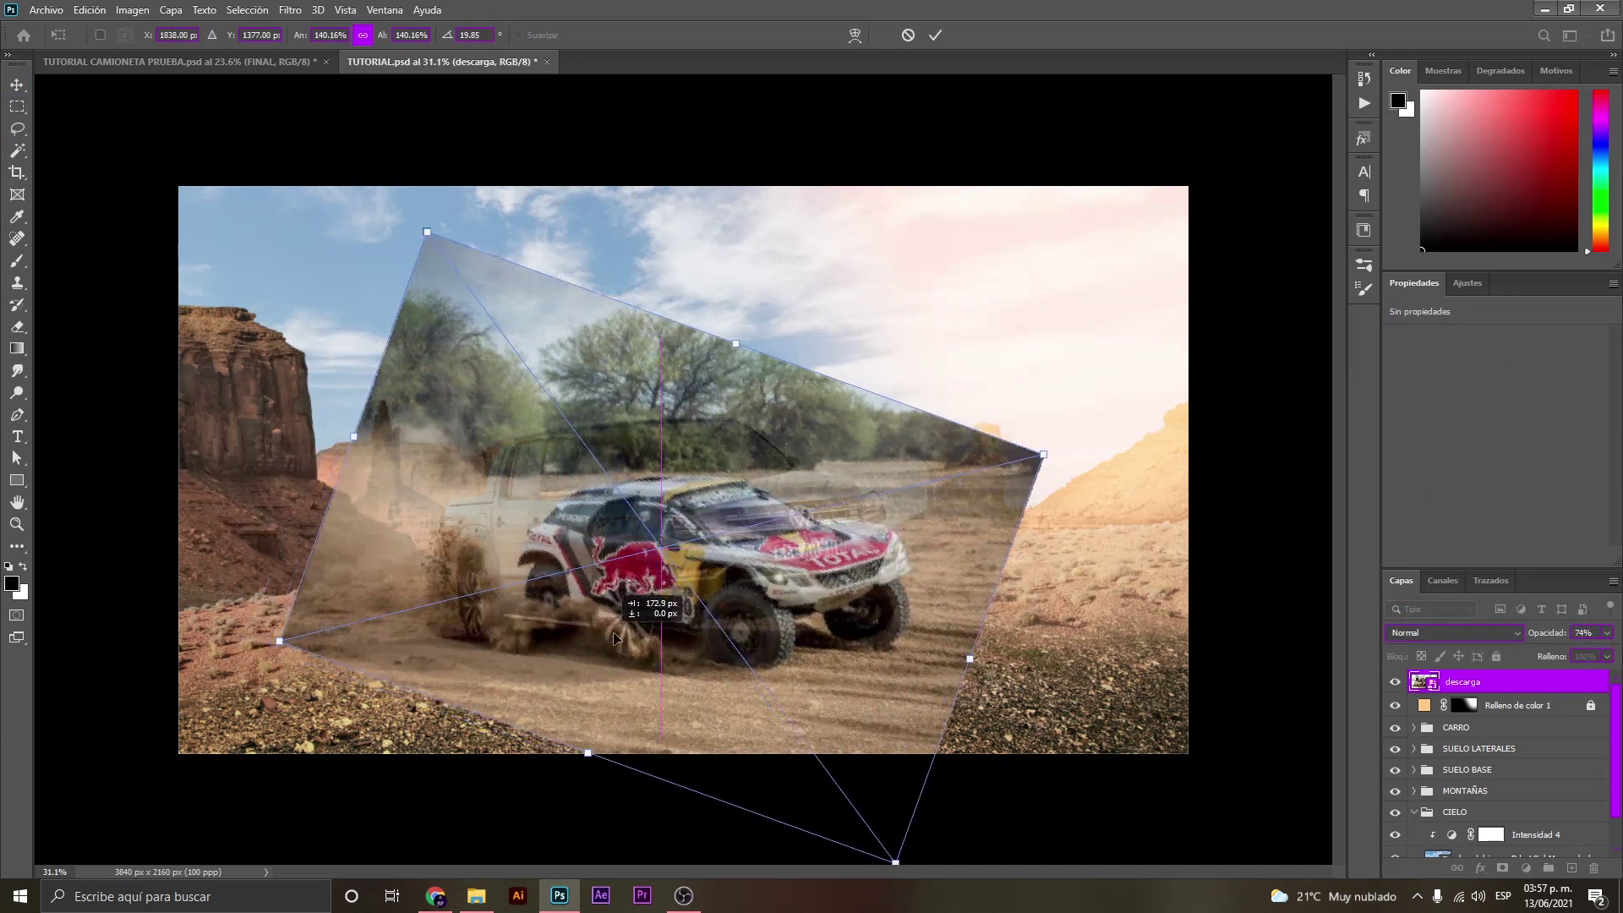
{"action": "key", "text": "Return"}
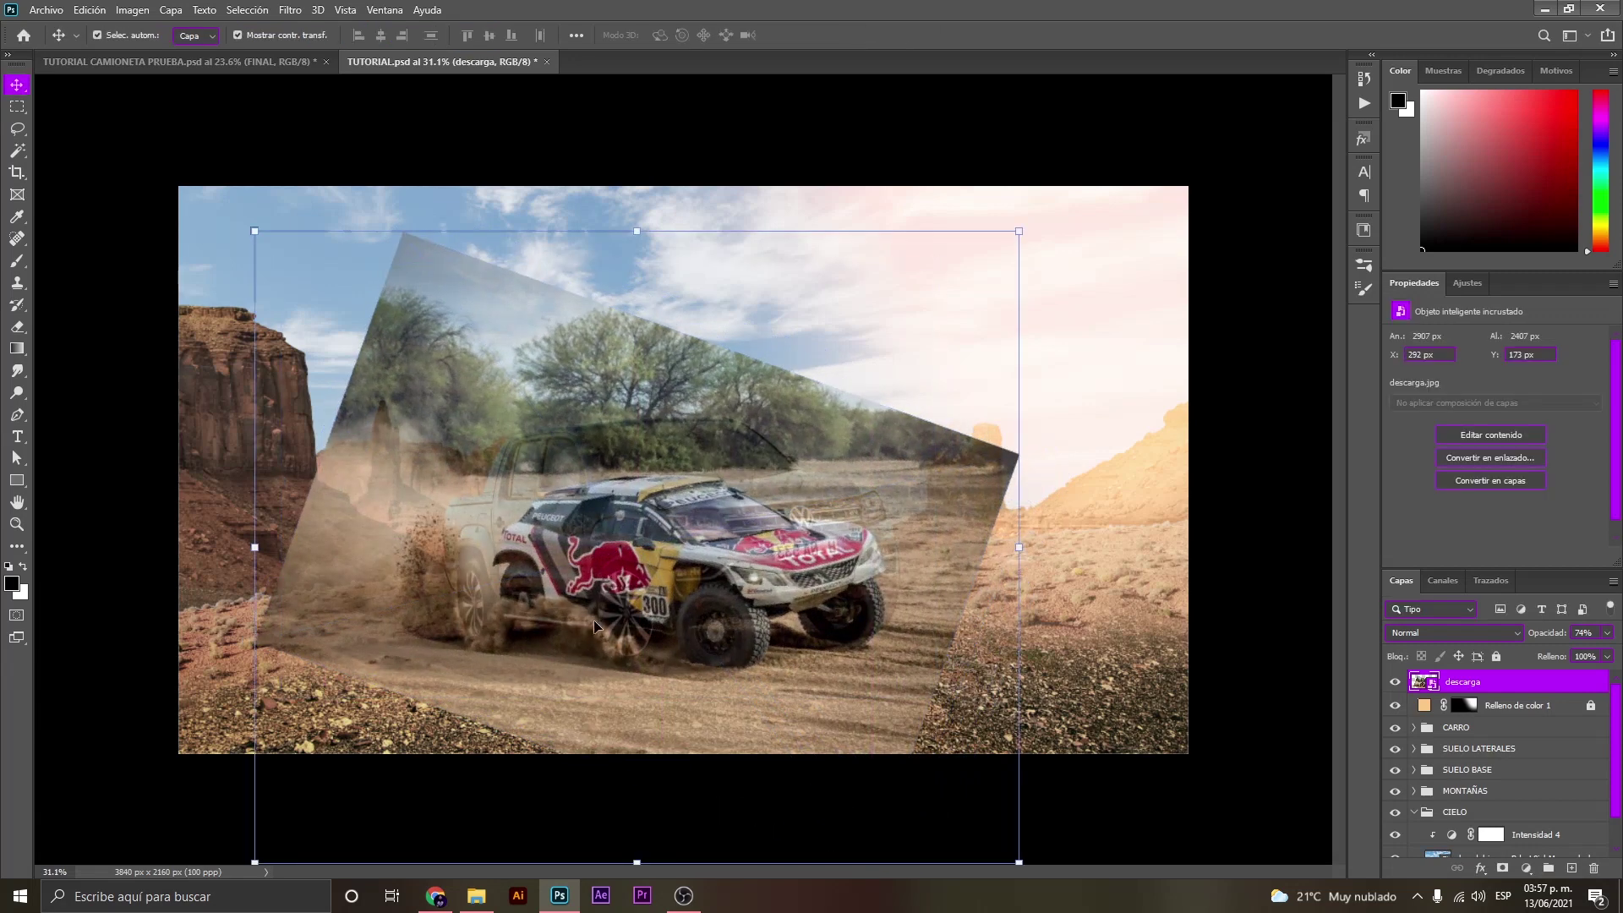
Zoom out to the whole image and return descarga to full opacity.
{"action": "scroll", "coordinate": [558, 609], "scroll_direction": "up", "scroll_amount": 5}
{"action": "scroll", "coordinate": [558, 575], "scroll_direction": "left", "scroll_amount": 5}
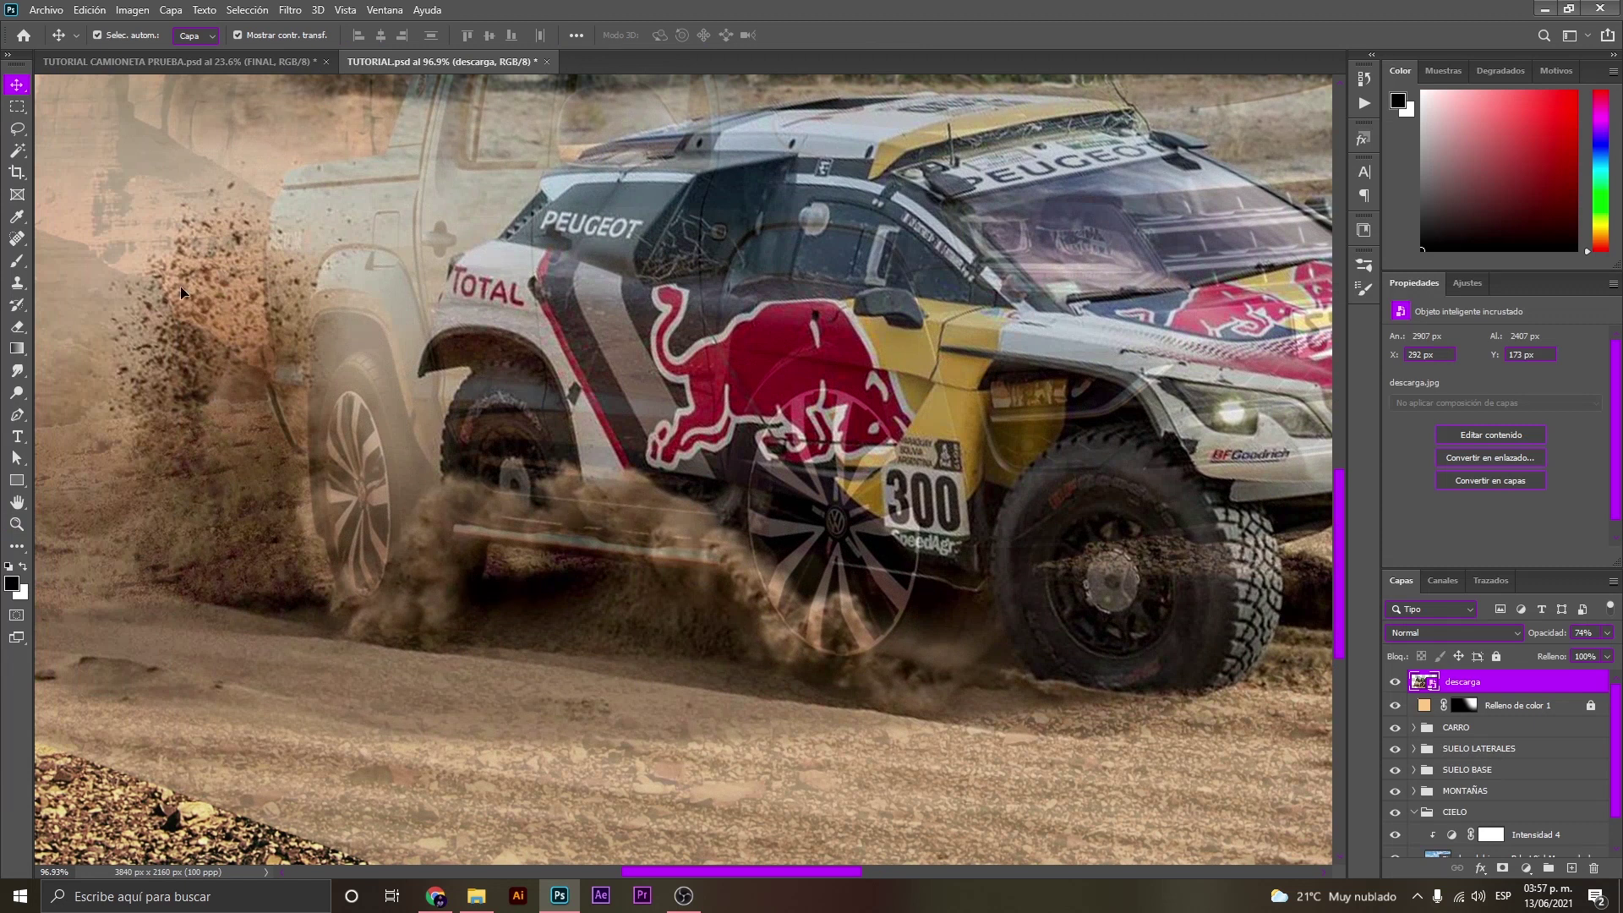
{"action": "key", "text": "z"}
{"action": "scroll", "coordinate": [1030, 585], "scroll_direction": "down", "scroll_amount": 5}
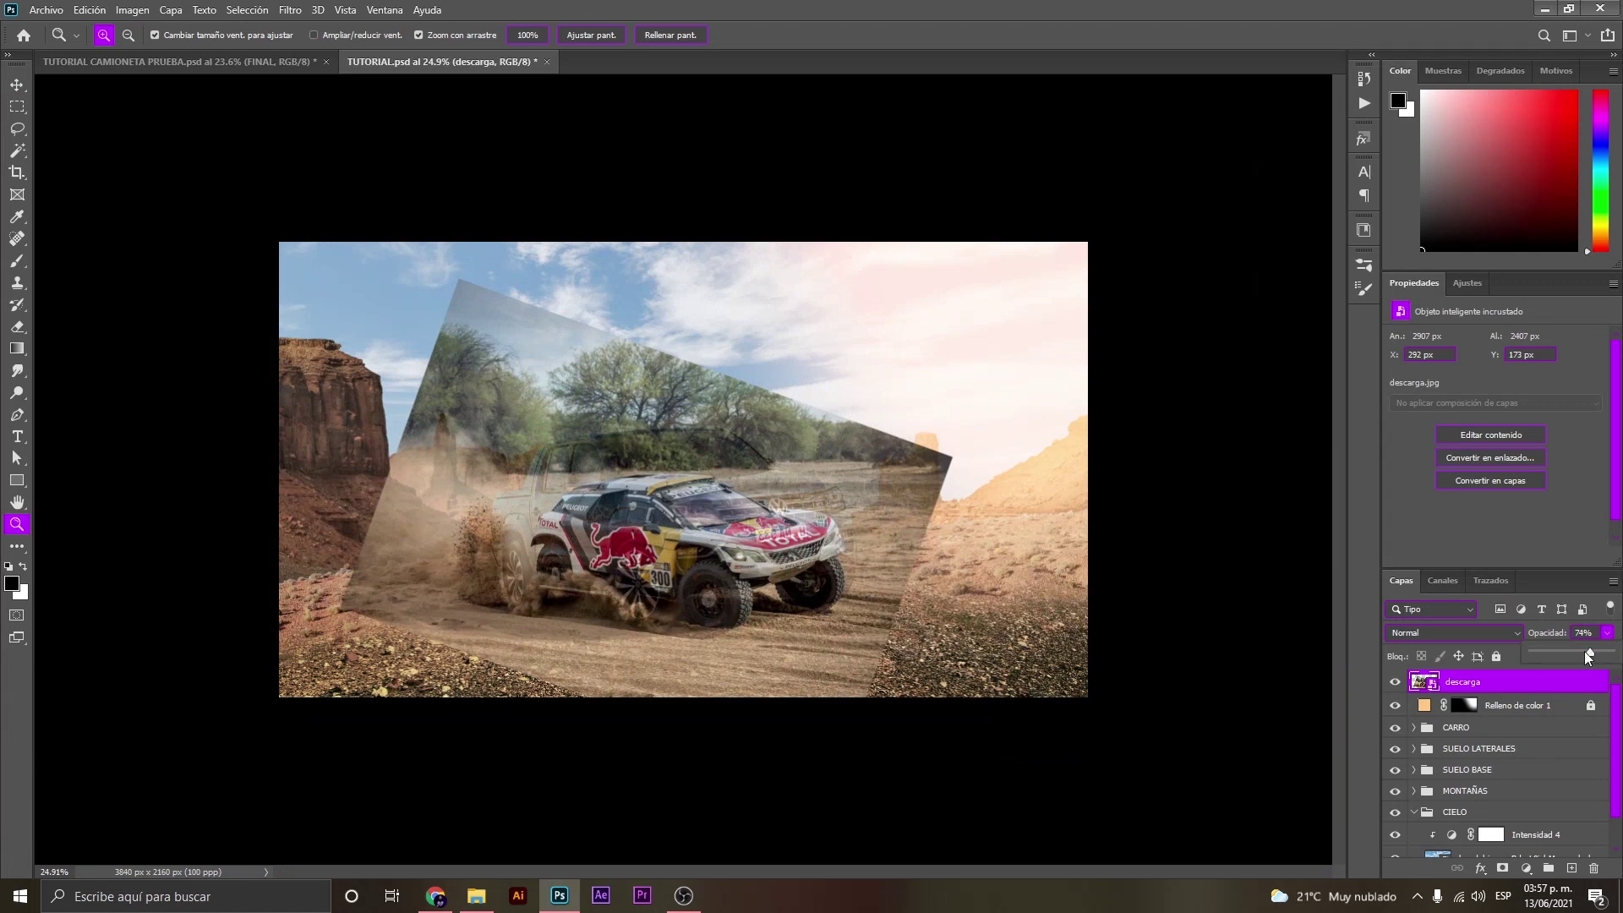
{"action": "left_click_drag", "start_coordinate": [1613, 638], "coordinate": [1615, 659]}
Lasso around the rally photo's dust cloud and mask descarga to keep only that dust.
{"action": "left_click_drag", "start_coordinate": [547, 608], "coordinate": [630, 576]}
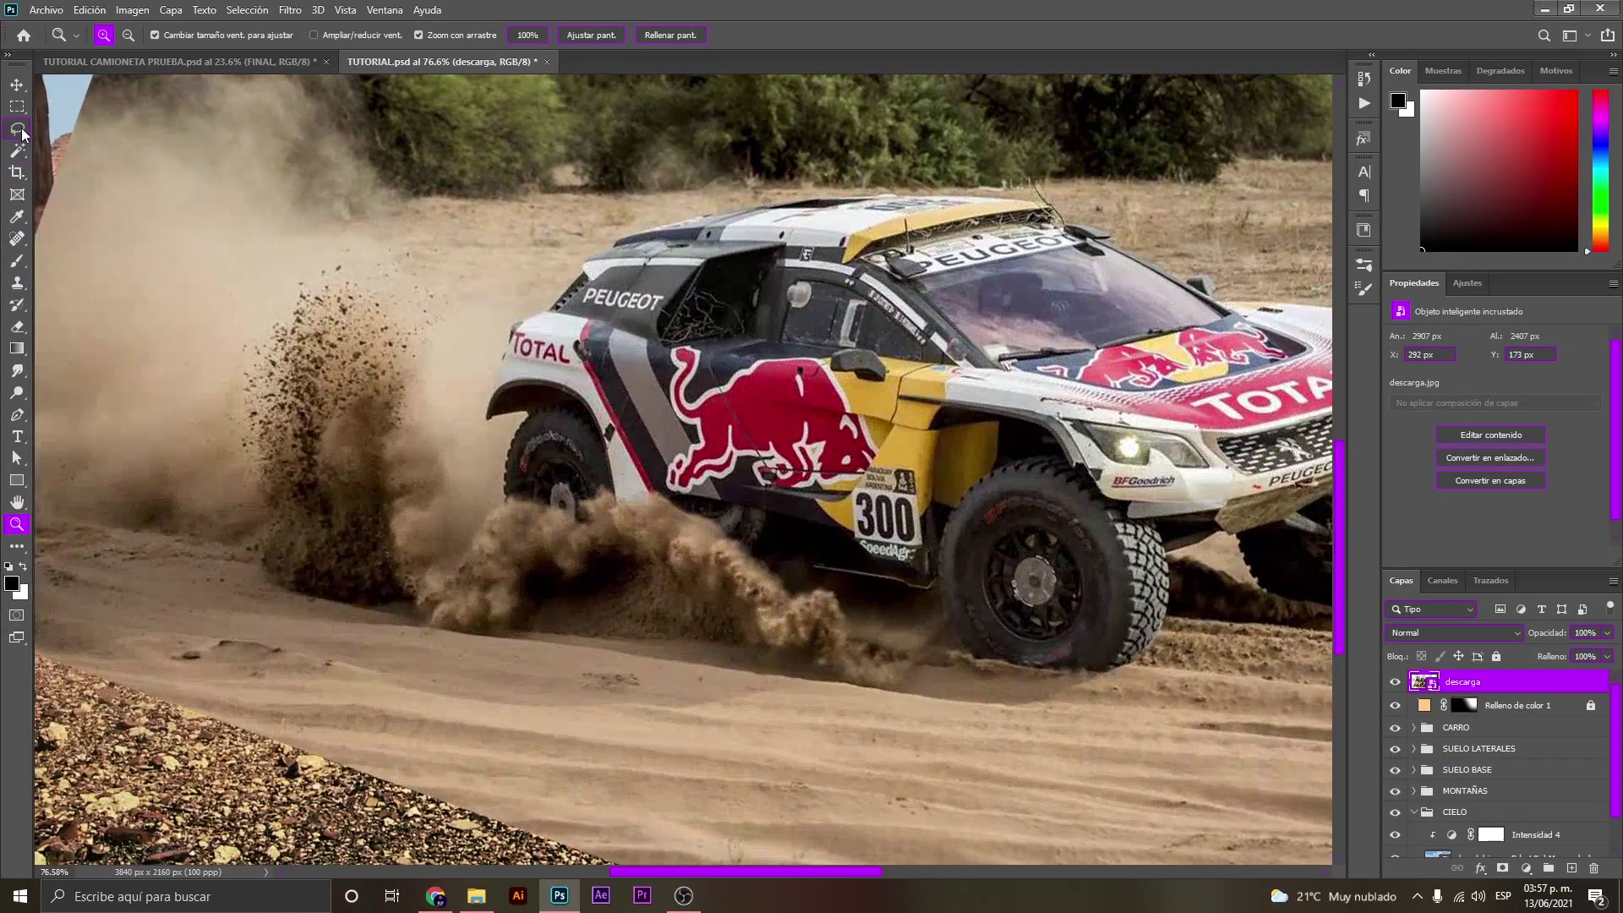
{"action": "left_click", "coordinate": [21, 130]}
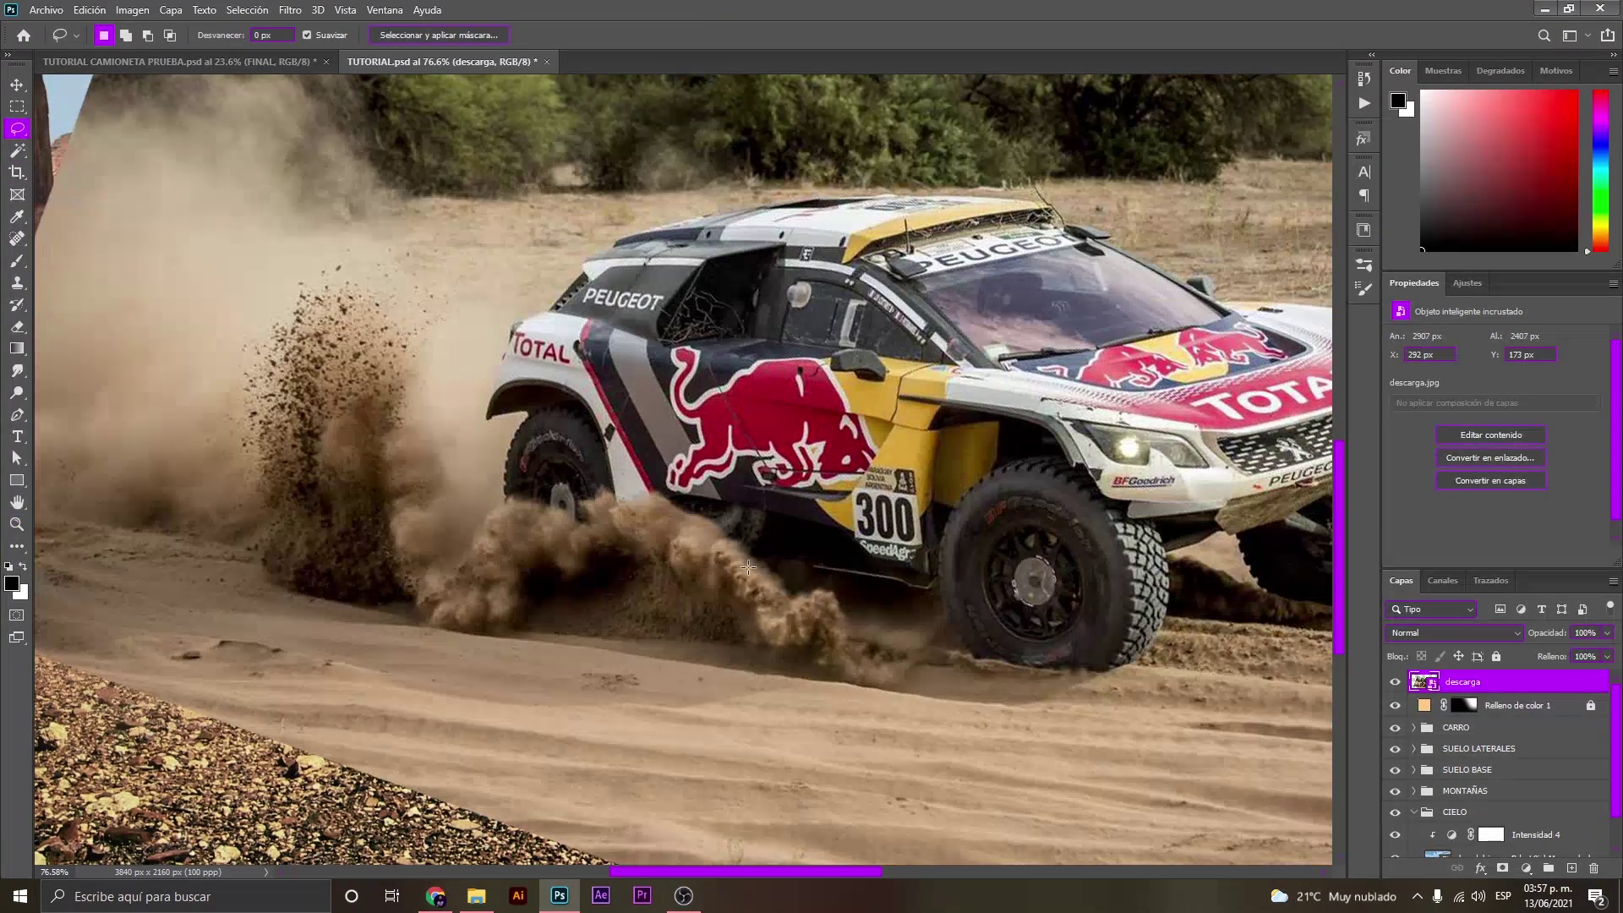
{"action": "mouse_move", "coordinate": [862, 612]}
{"action": "left_mouse_down"}
{"action": "mouse_move", "coordinate": [454, 320]}
{"action": "mouse_move", "coordinate": [439, 648]}
{"action": "left_mouse_up"}
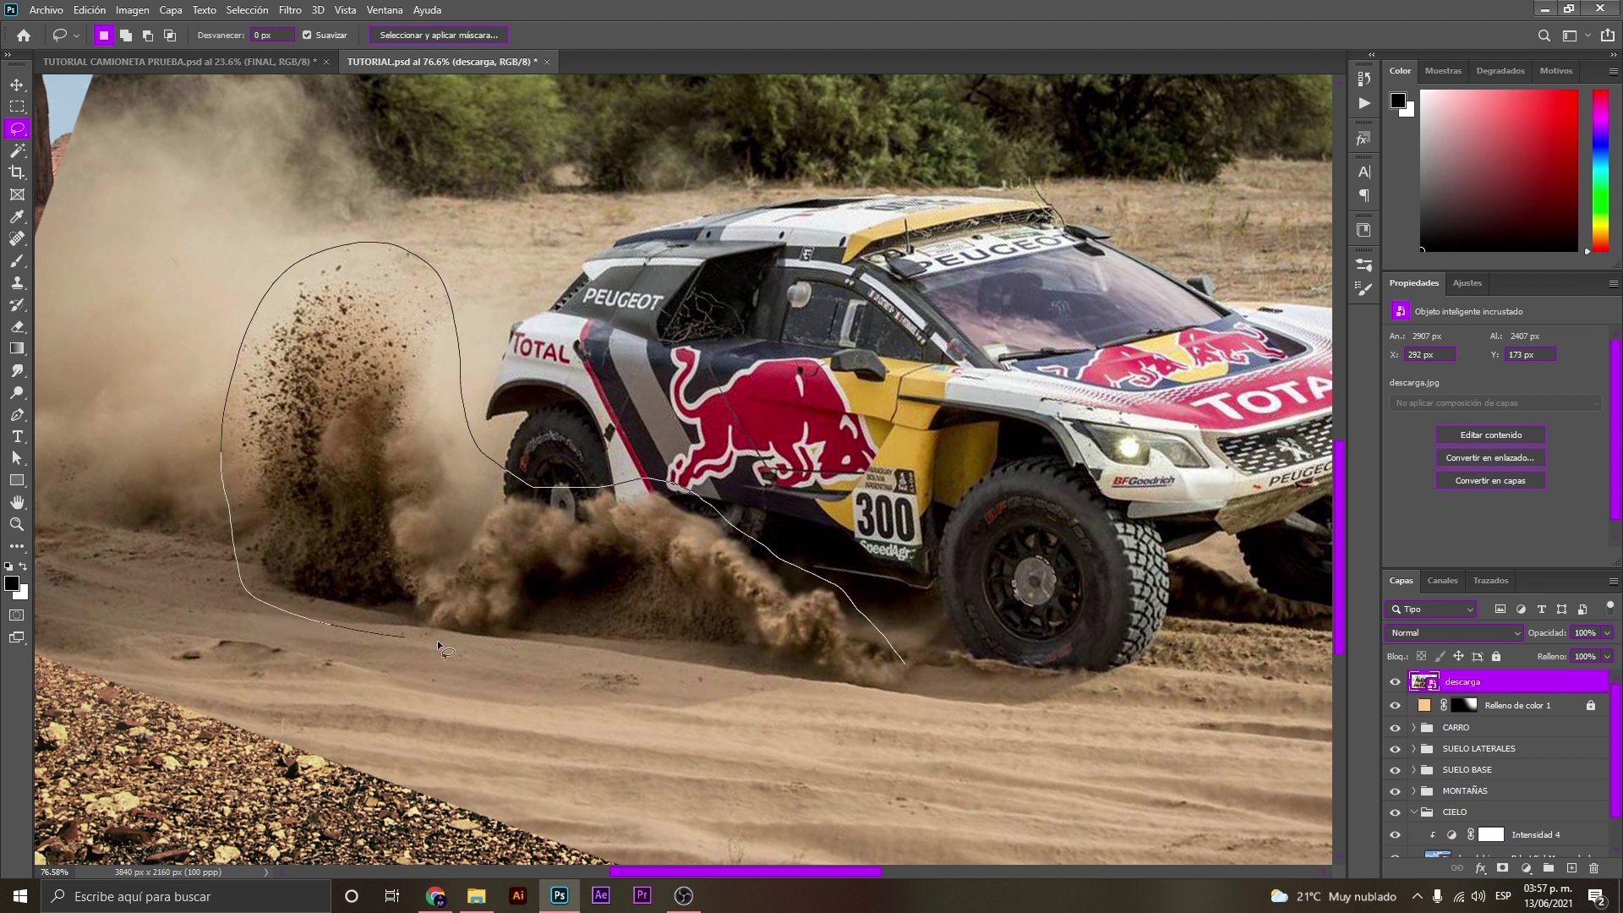
{"action": "left_click_drag", "start_coordinate": [440, 647], "coordinate": [909, 668]}
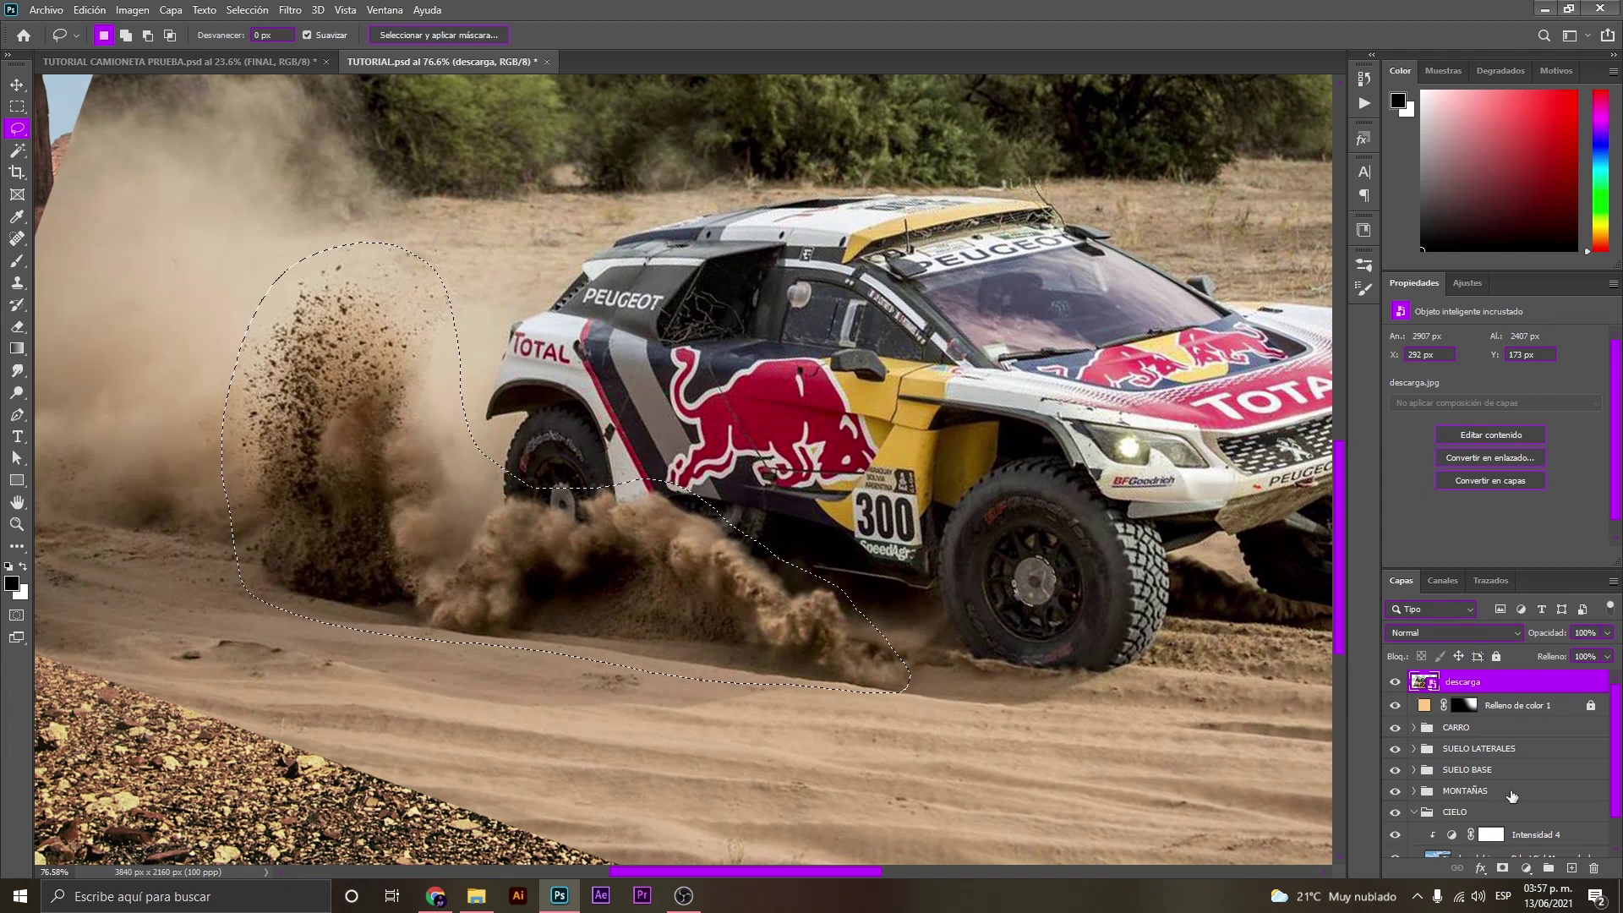
{"action": "left_click", "coordinate": [1502, 868]}
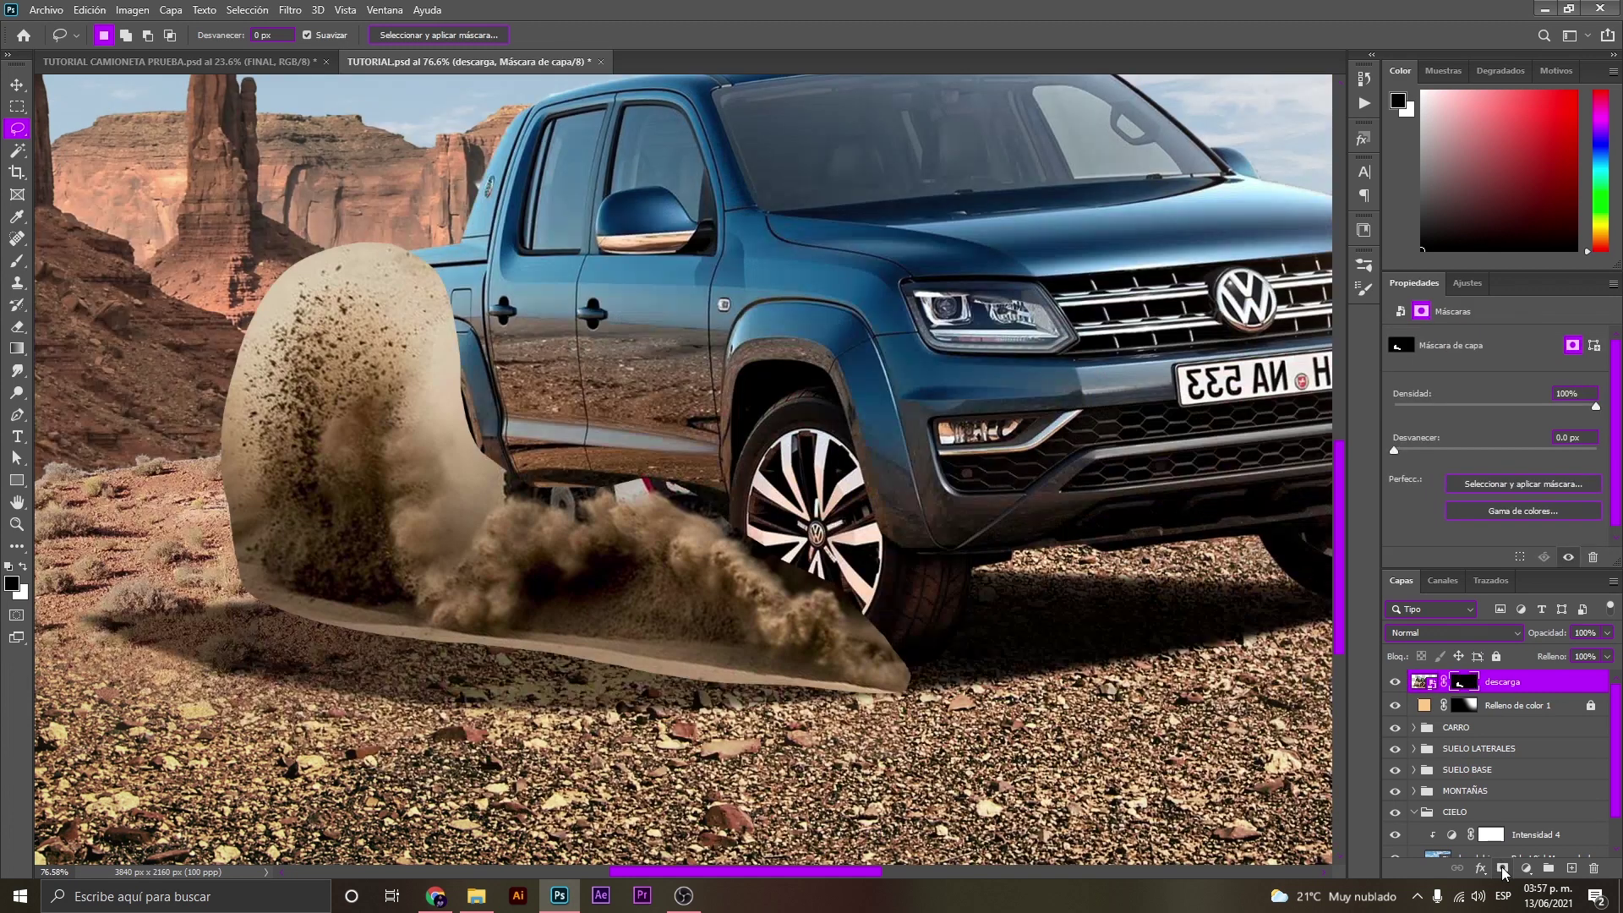
Zoom around the truck and dust, then fit the whole image in view.
{"action": "key", "text": "z"}
{"action": "left_click", "coordinate": [563, 571], "text": "alt"}
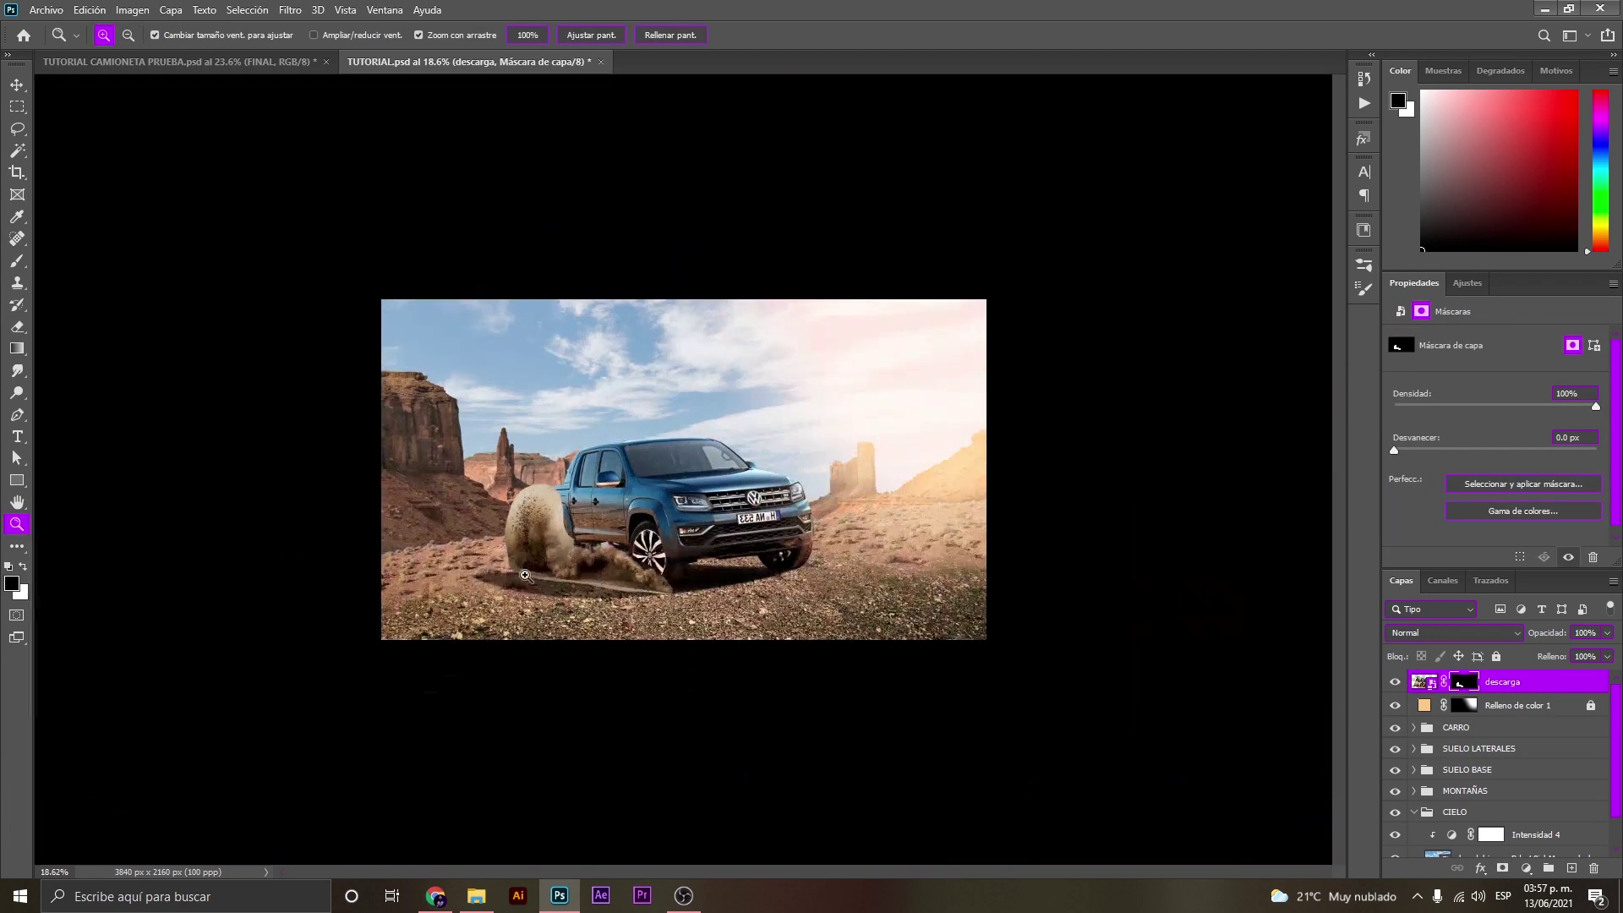
{"action": "left_click", "coordinate": [563, 571]}
{"action": "left_click", "coordinate": [563, 571]}
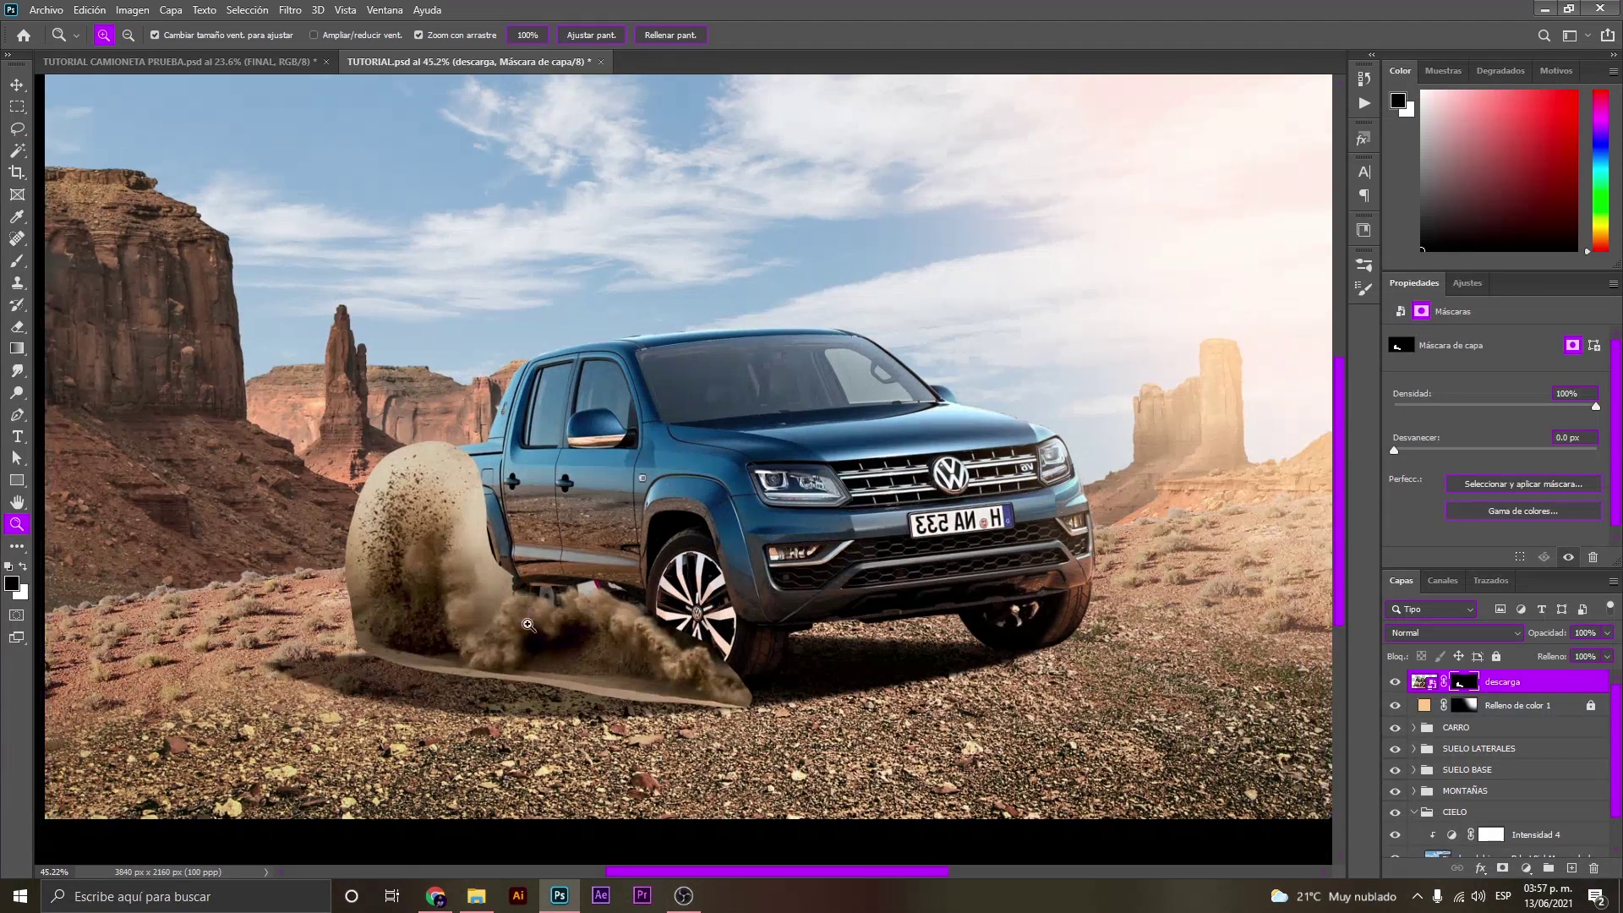
{"action": "left_click_drag", "start_coordinate": [532, 586], "coordinate": [598, 616]}
{"action": "left_click", "coordinate": [599, 617], "text": "alt"}
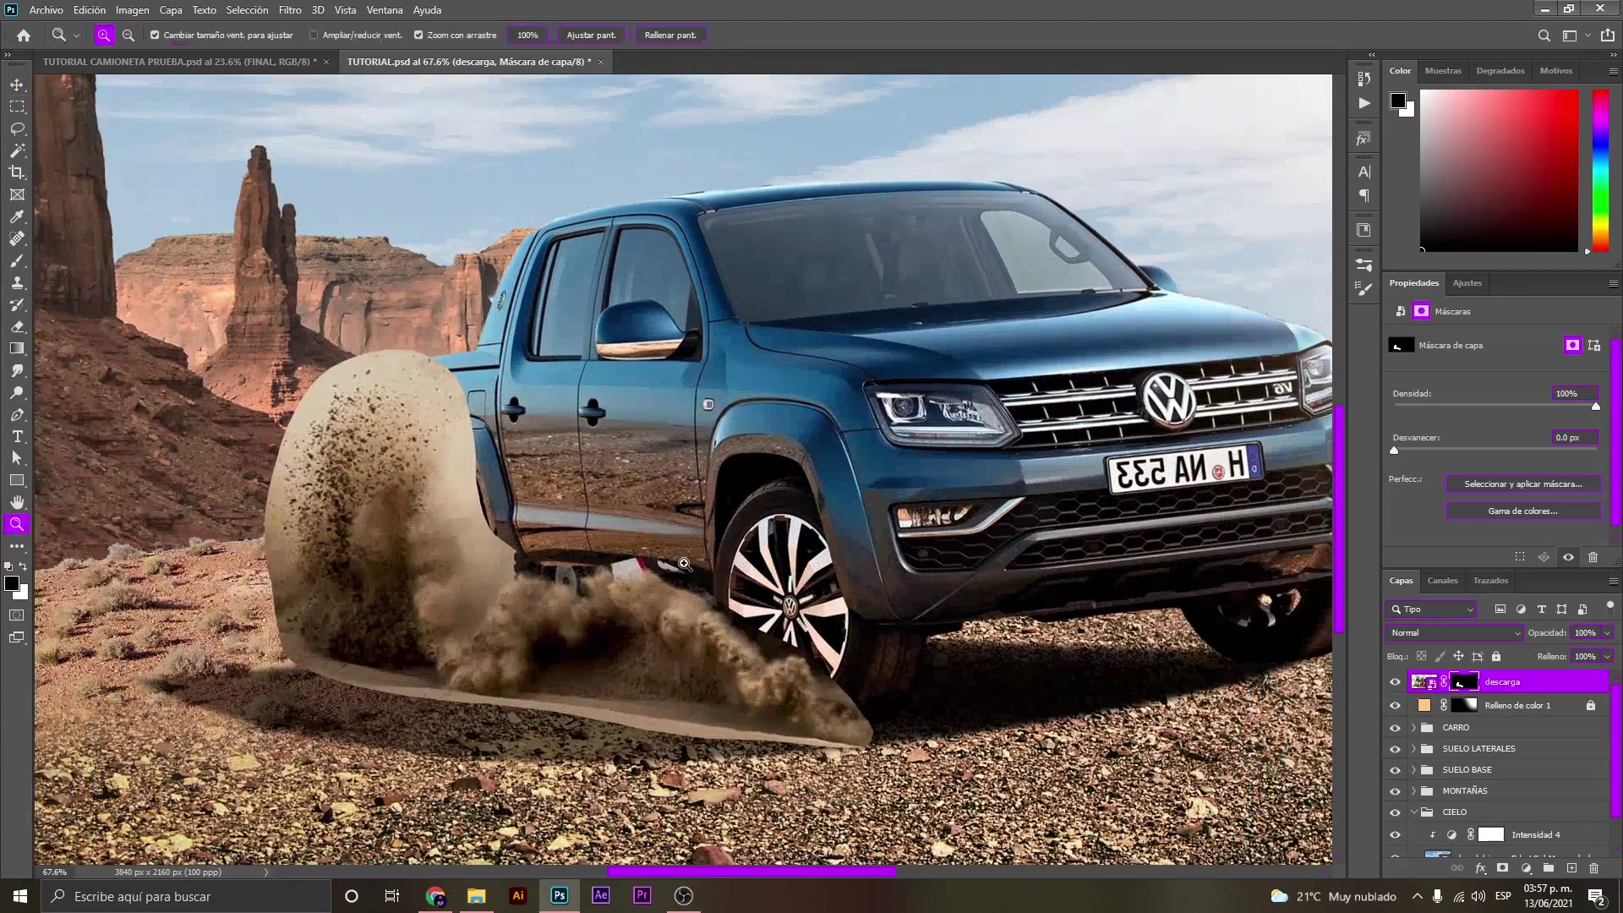
{"action": "key", "text": "ctrl+0"}
Nudge the masked dust cloud slightly right and up with the Move tool.
{"action": "key", "text": "v"}
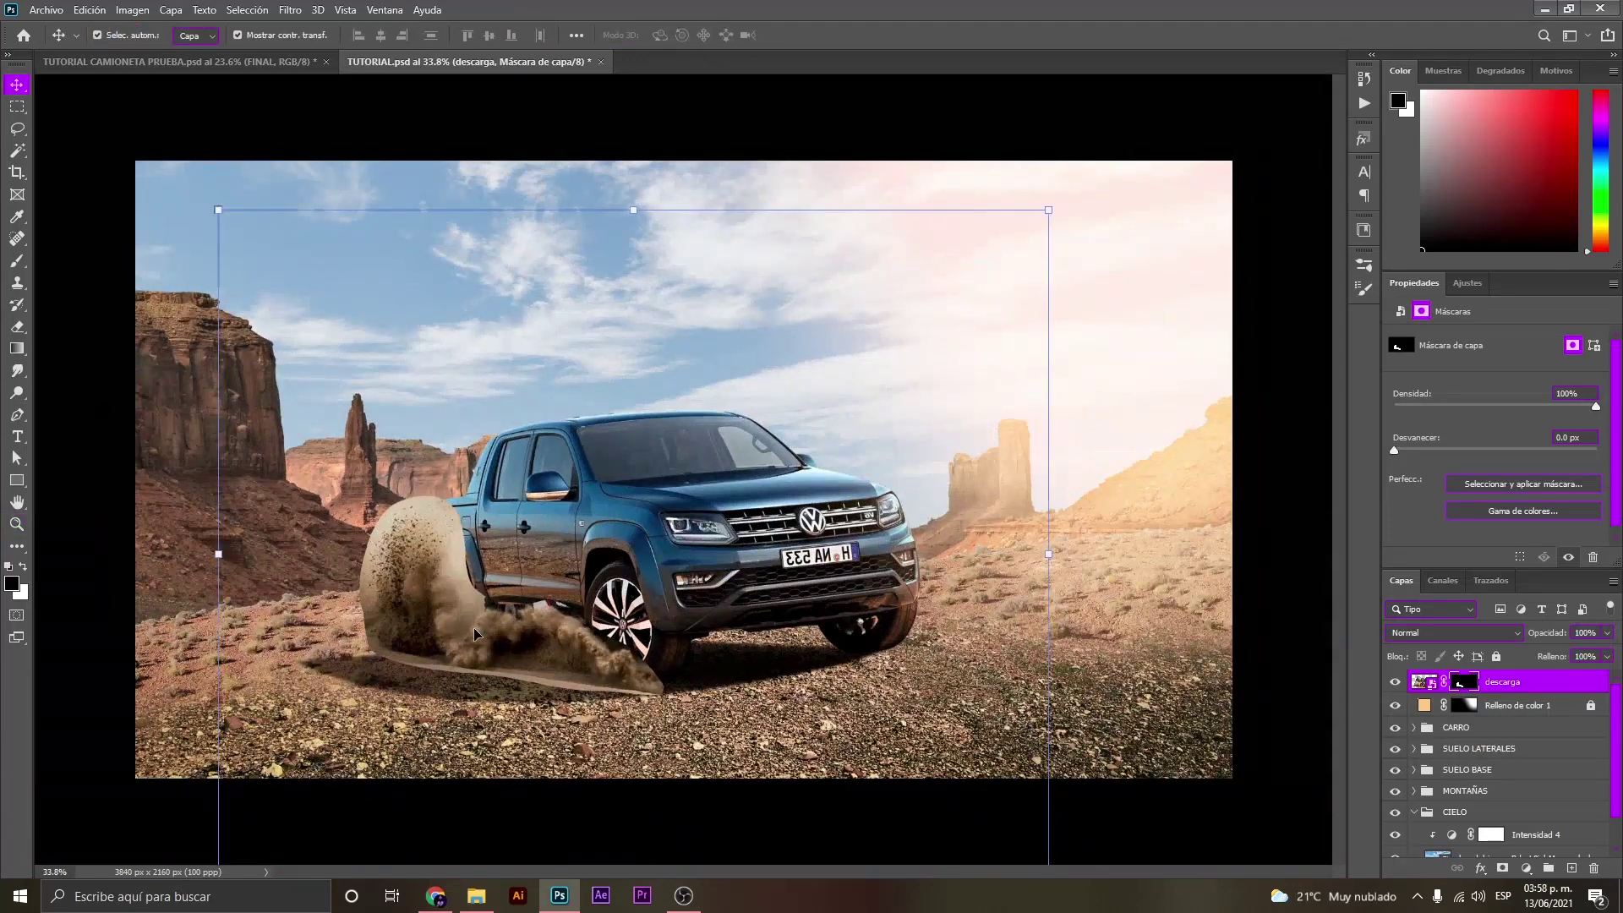
{"action": "key", "text": "ctrl"}
{"action": "key", "text": "ctrl+minus"}
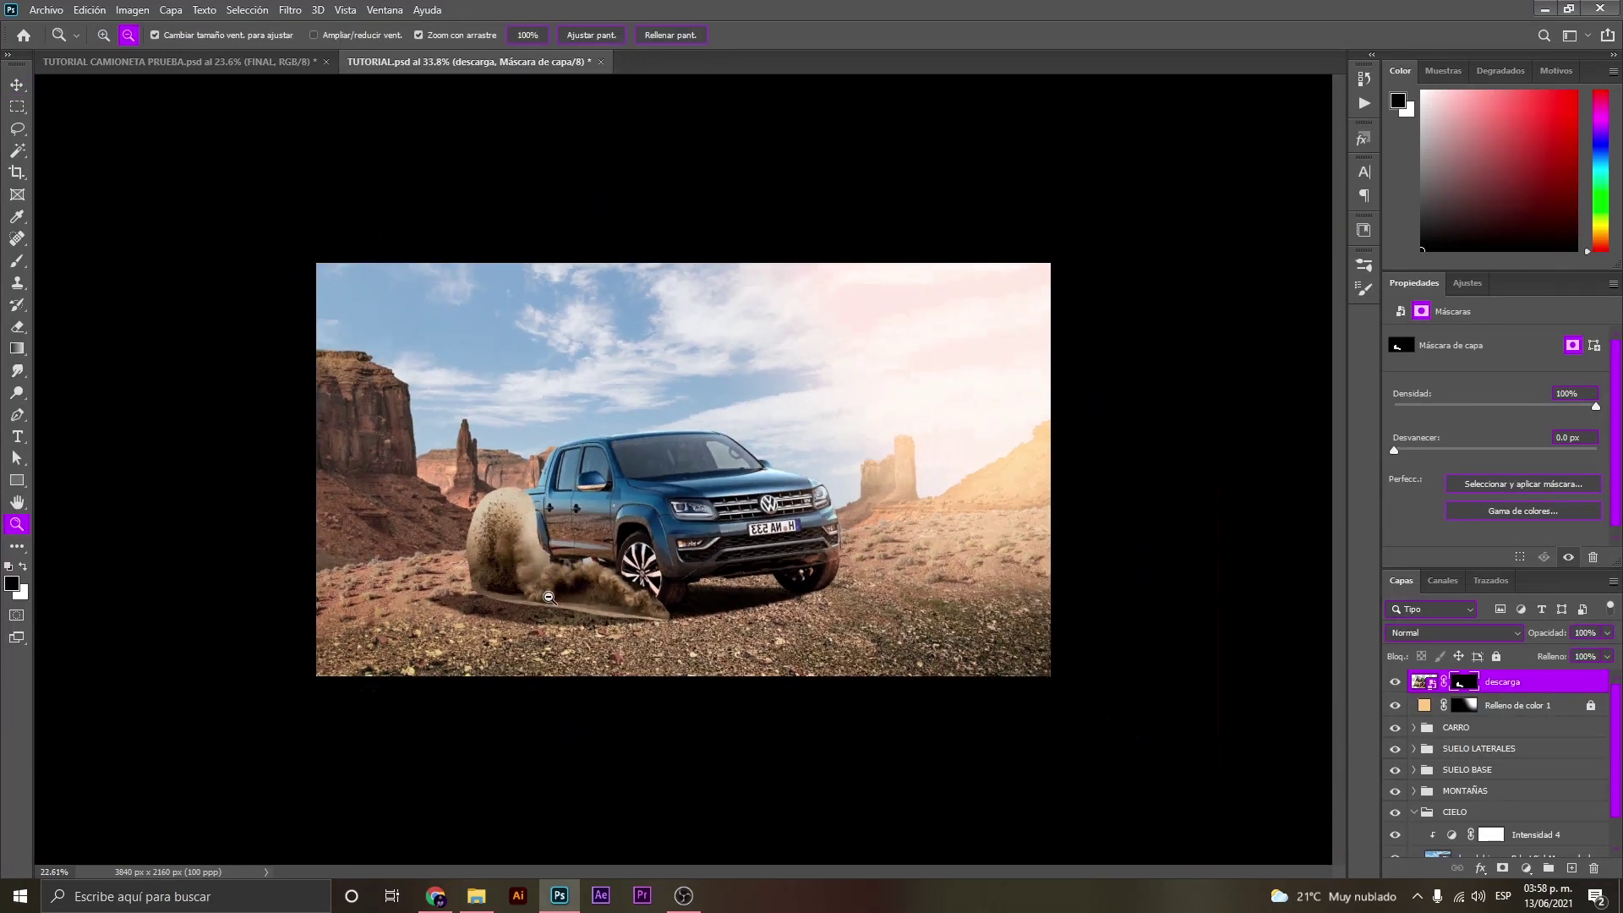
{"action": "left_click_drag", "start_coordinate": [535, 607], "coordinate": [541, 601]}
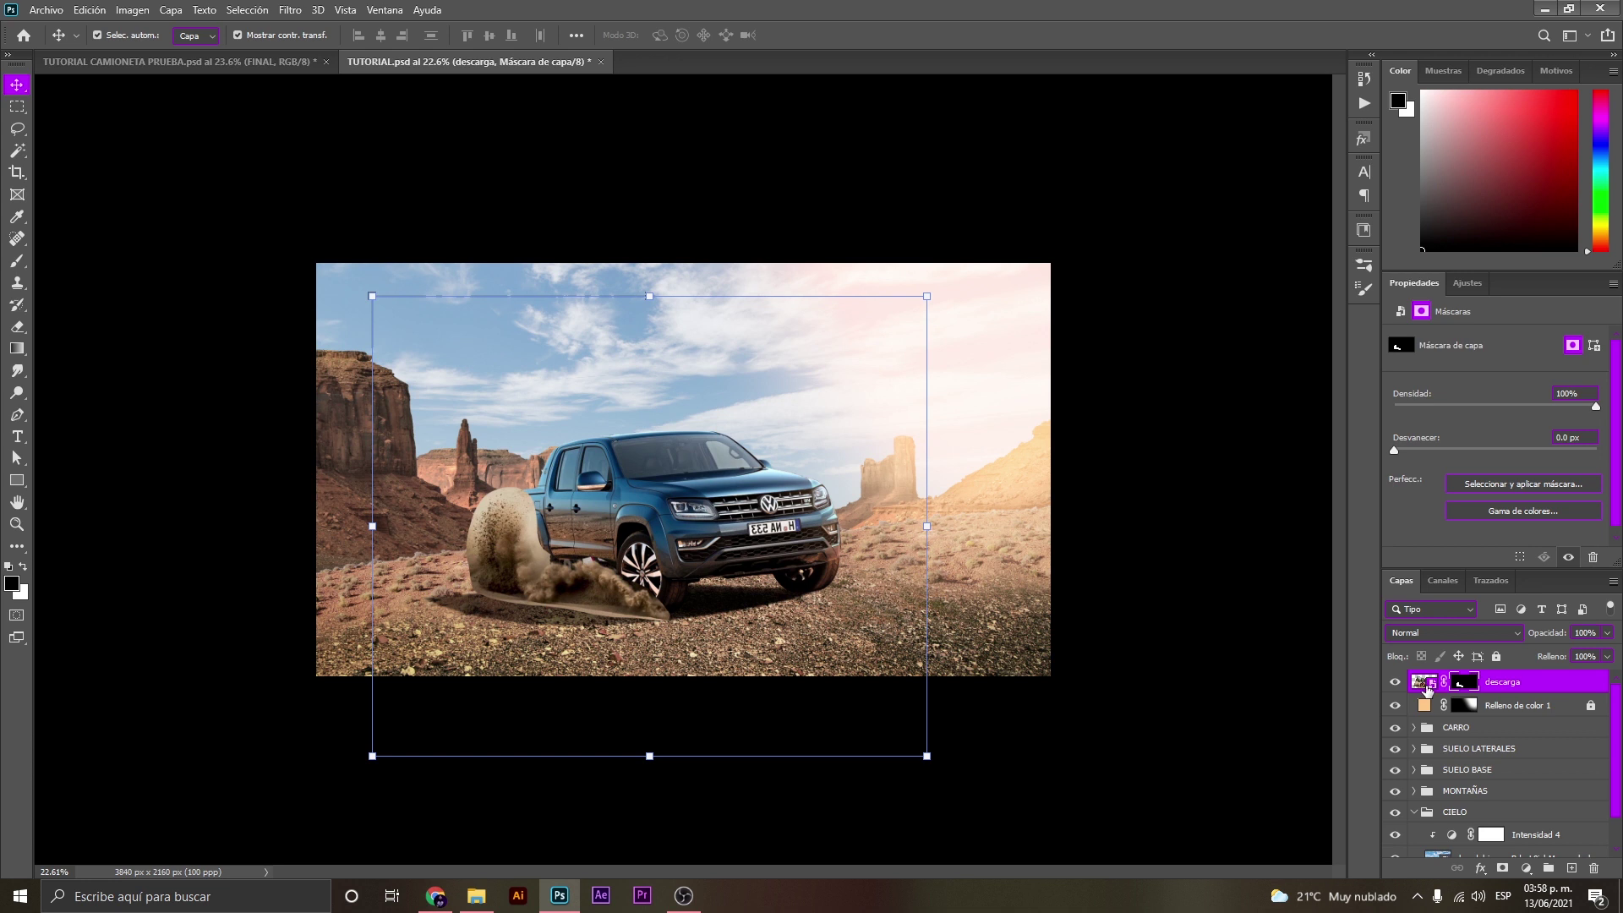
Skew the dust layer about two degrees, lowering its left side along the ground.
{"action": "key", "text": "ctrl+t"}
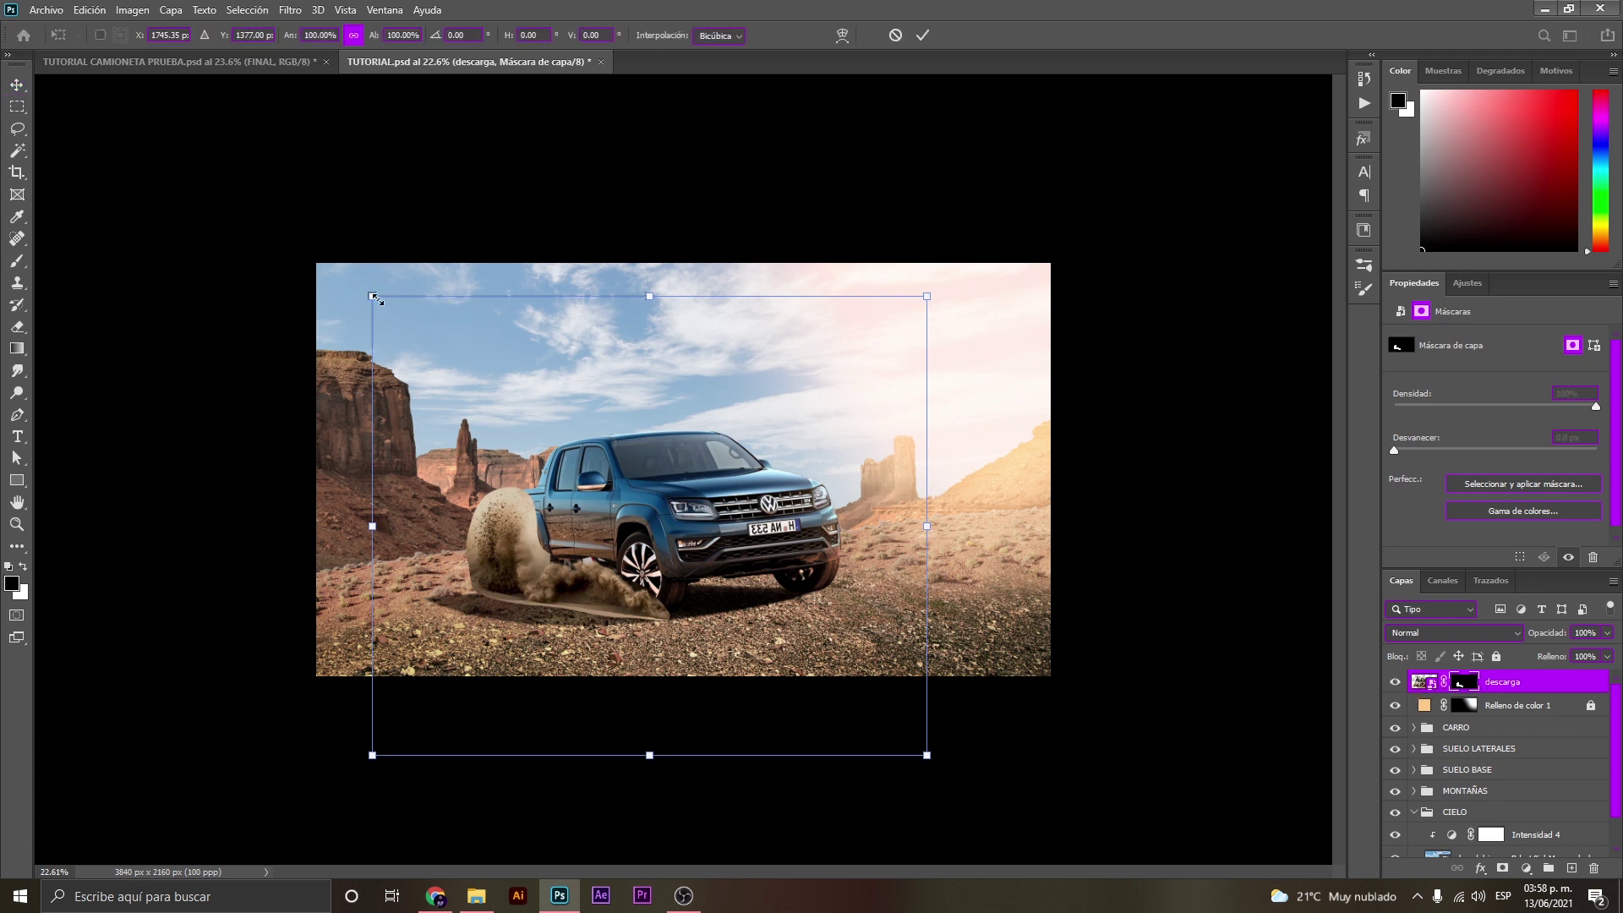
{"action": "right_click", "coordinate": [551, 582]}
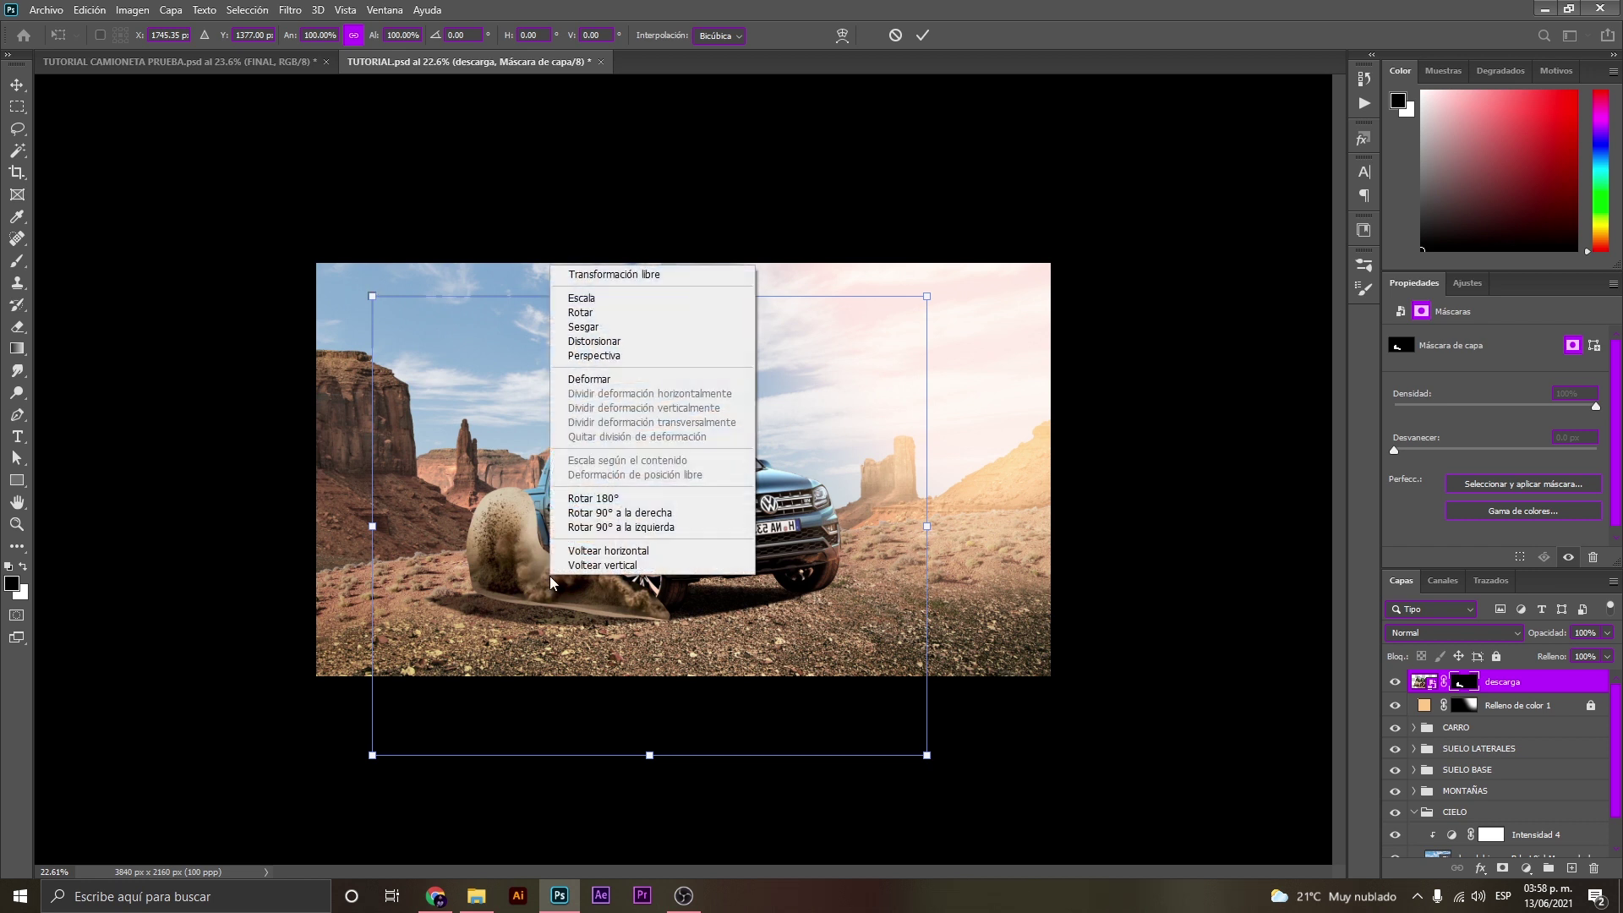
{"action": "left_click", "coordinate": [624, 355]}
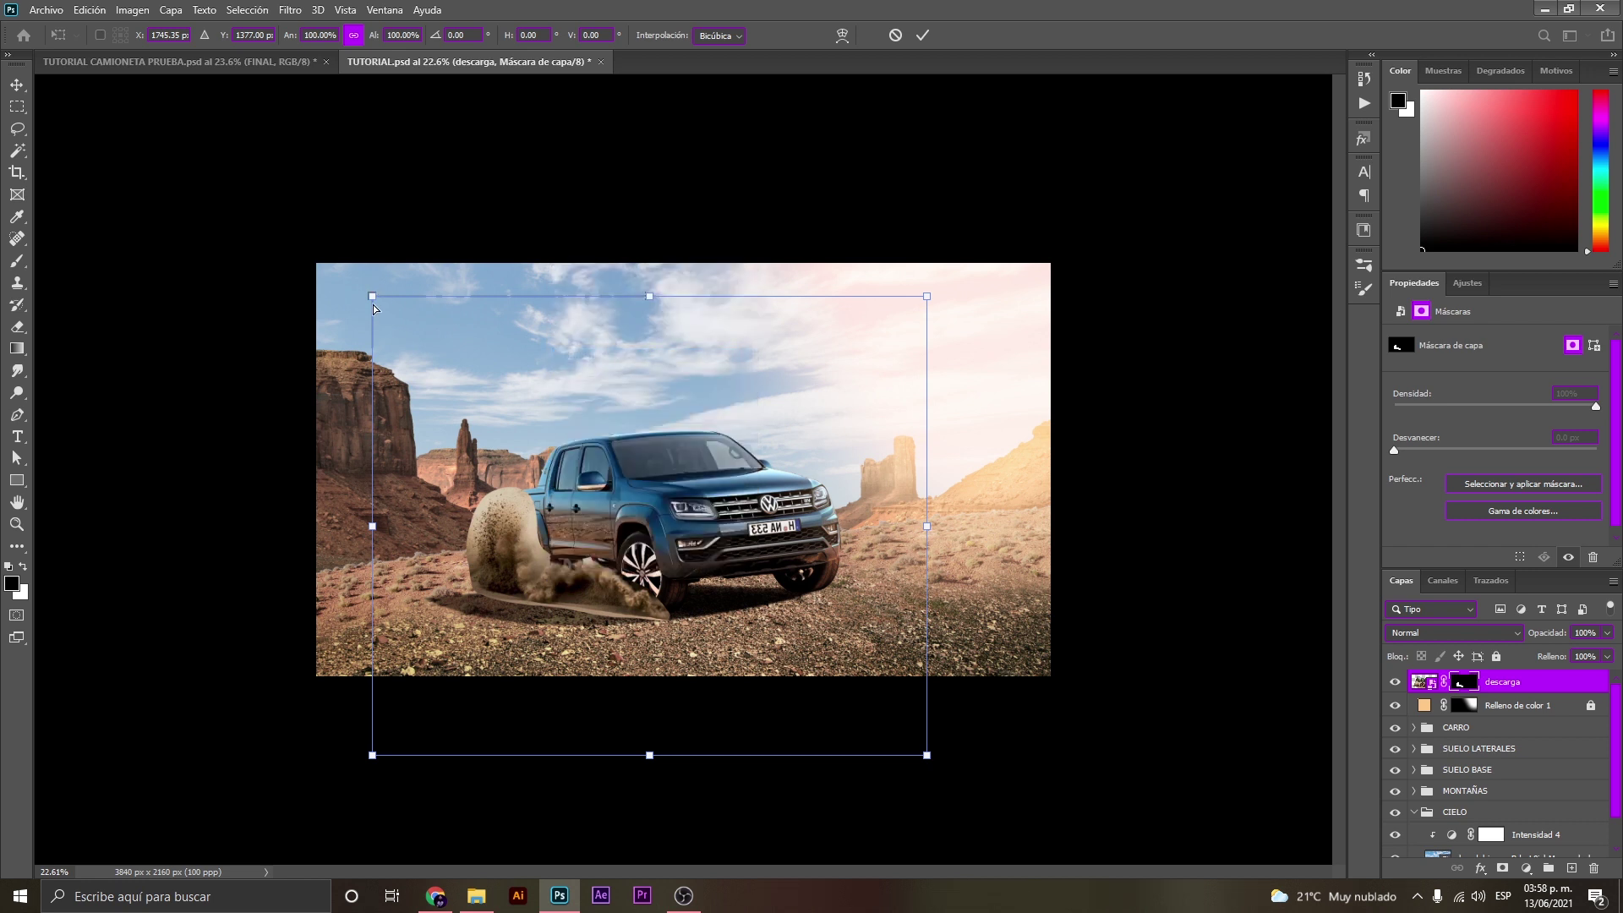
{"action": "left_click_drag", "start_coordinate": [374, 298], "coordinate": [374, 323]}
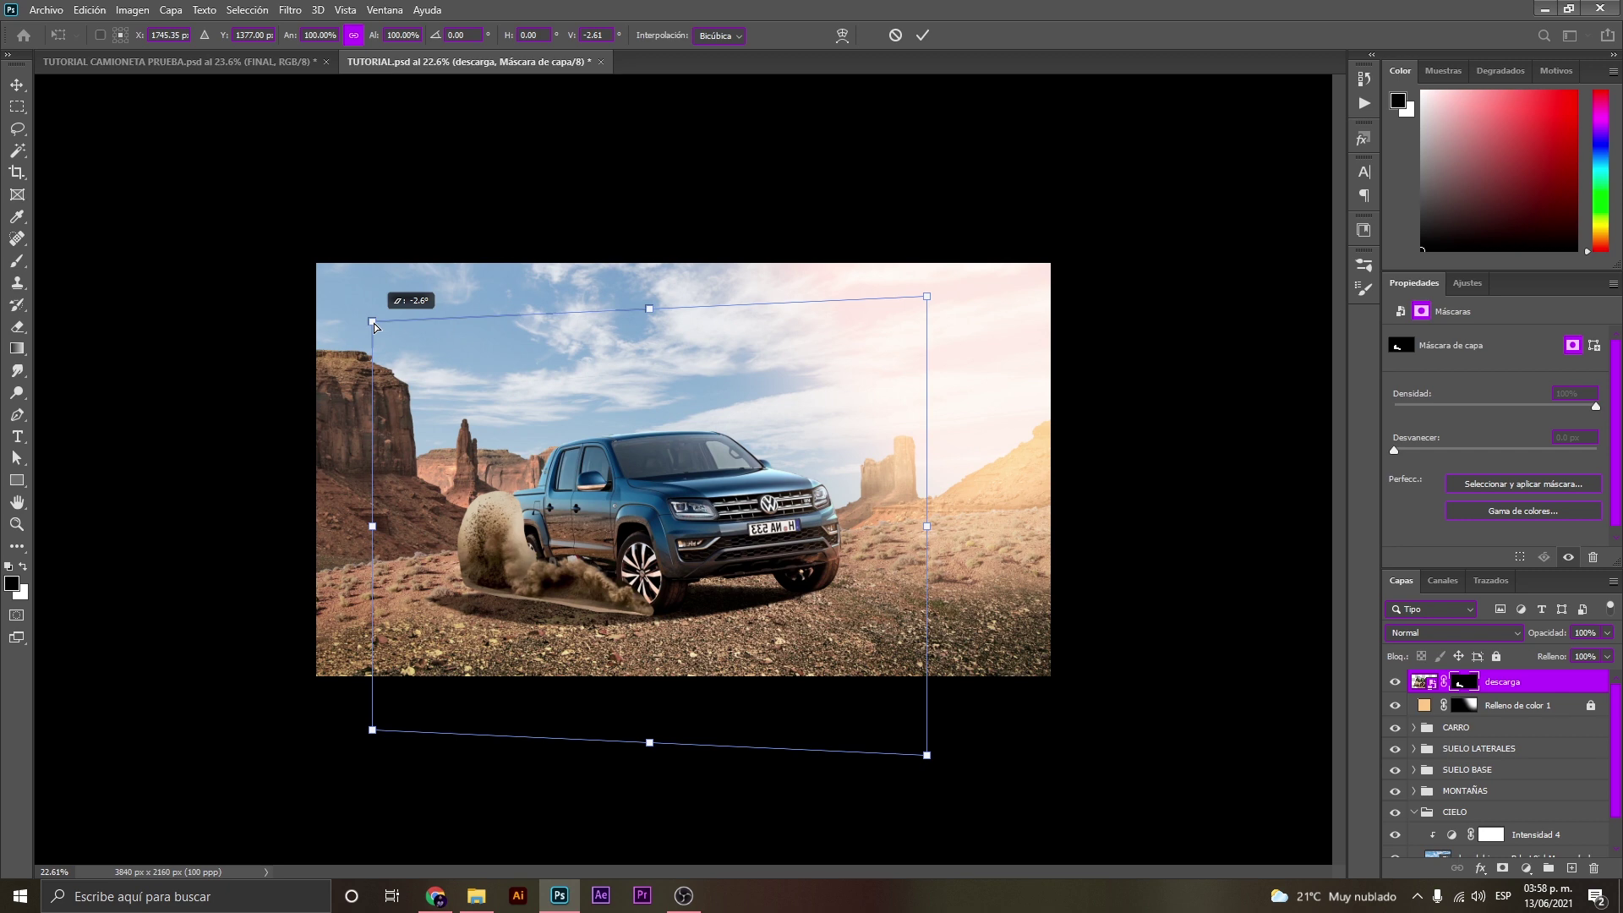
{"action": "left_click", "coordinate": [923, 35]}
Zoom in to inspect the dust cloud's lower edge, then zoom back out to the whole image.
{"action": "key", "text": "z"}
{"action": "mouse_move", "coordinate": [571, 604]}
{"action": "left_mouse_down"}
{"action": "mouse_move", "coordinate": [656, 563]}
{"action": "mouse_move", "coordinate": [692, 573]}
{"action": "left_mouse_up"}
{"action": "key", "text": "v"}
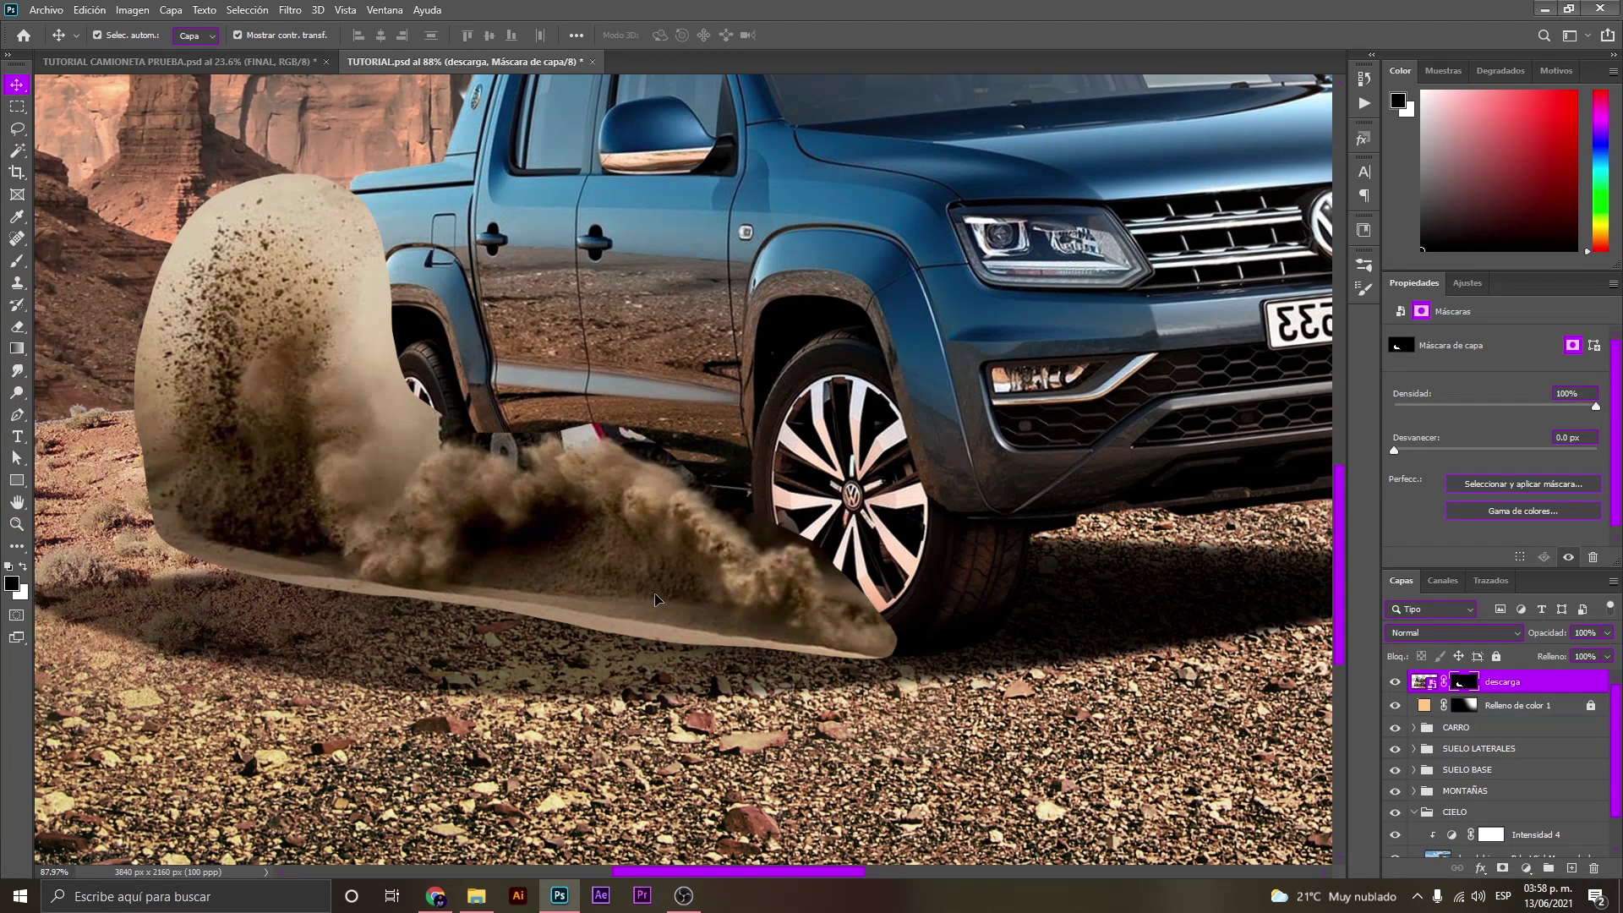
{"action": "key", "text": "z"}
{"action": "left_click_drag", "start_coordinate": [654, 593], "coordinate": [864, 655]}
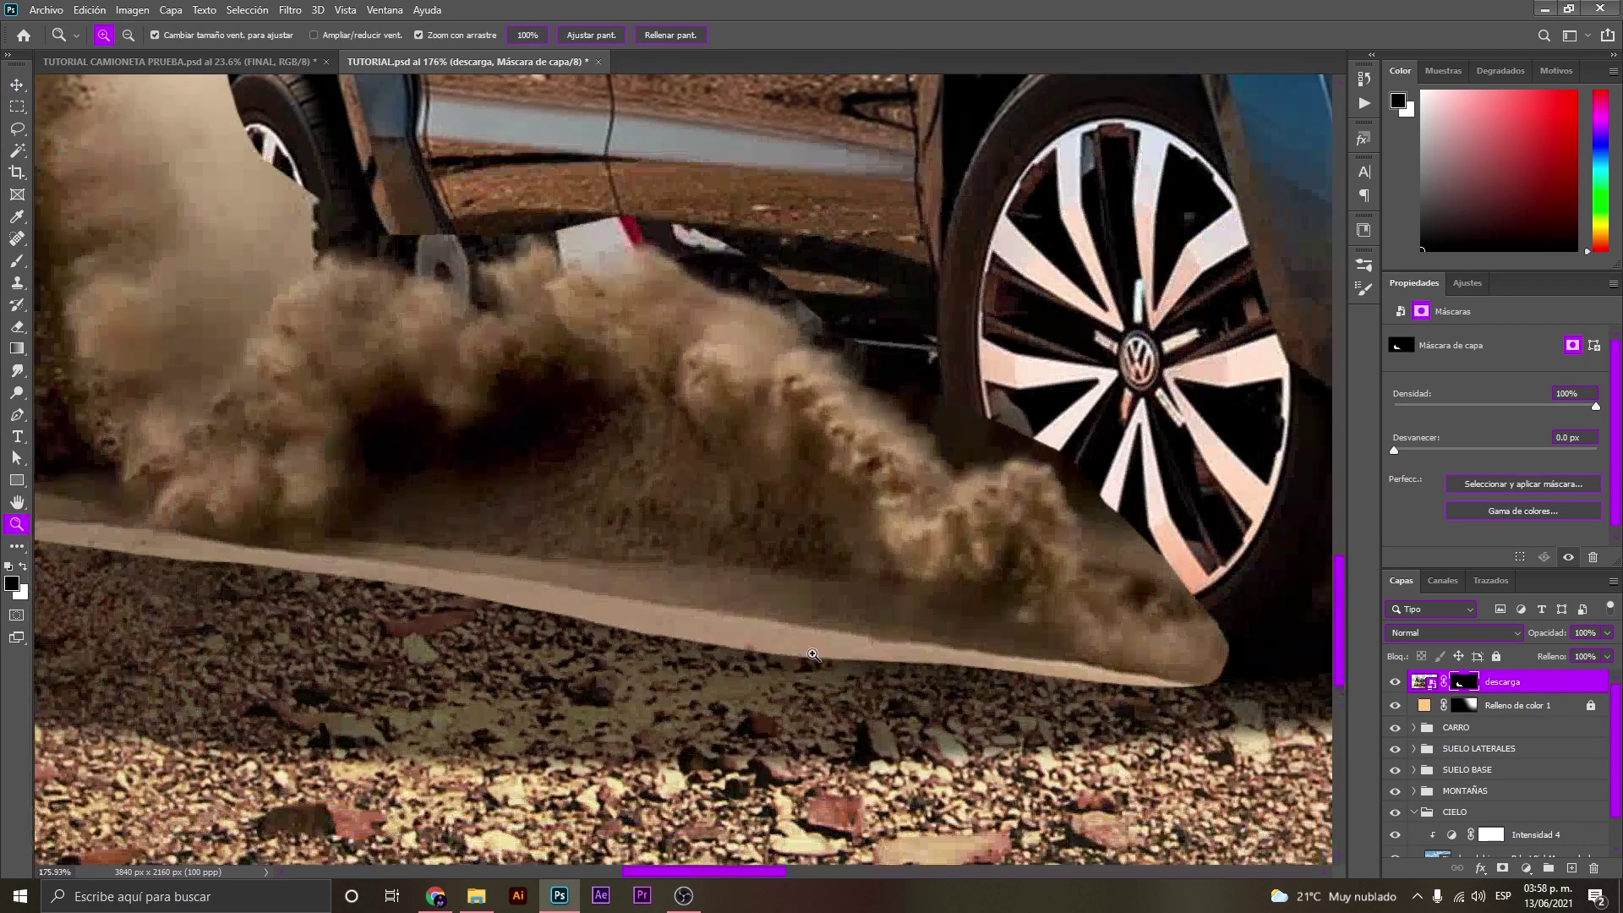
{"action": "left_click_drag", "start_coordinate": [475, 543], "coordinate": [408, 554]}
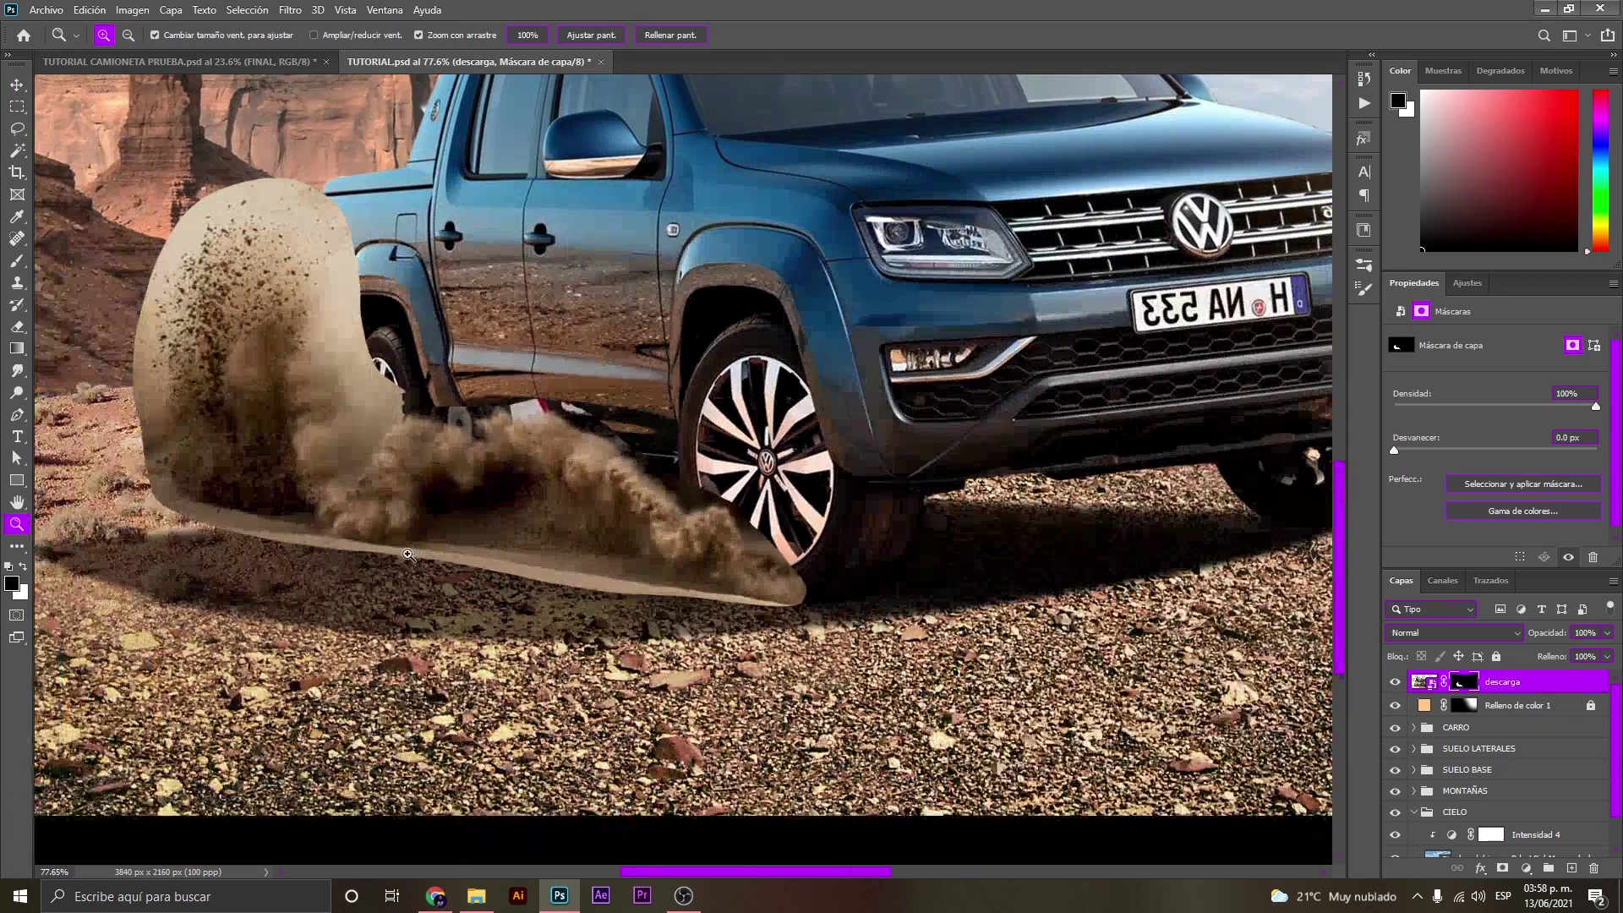
{"action": "left_click_drag", "start_coordinate": [409, 554], "coordinate": [726, 483]}
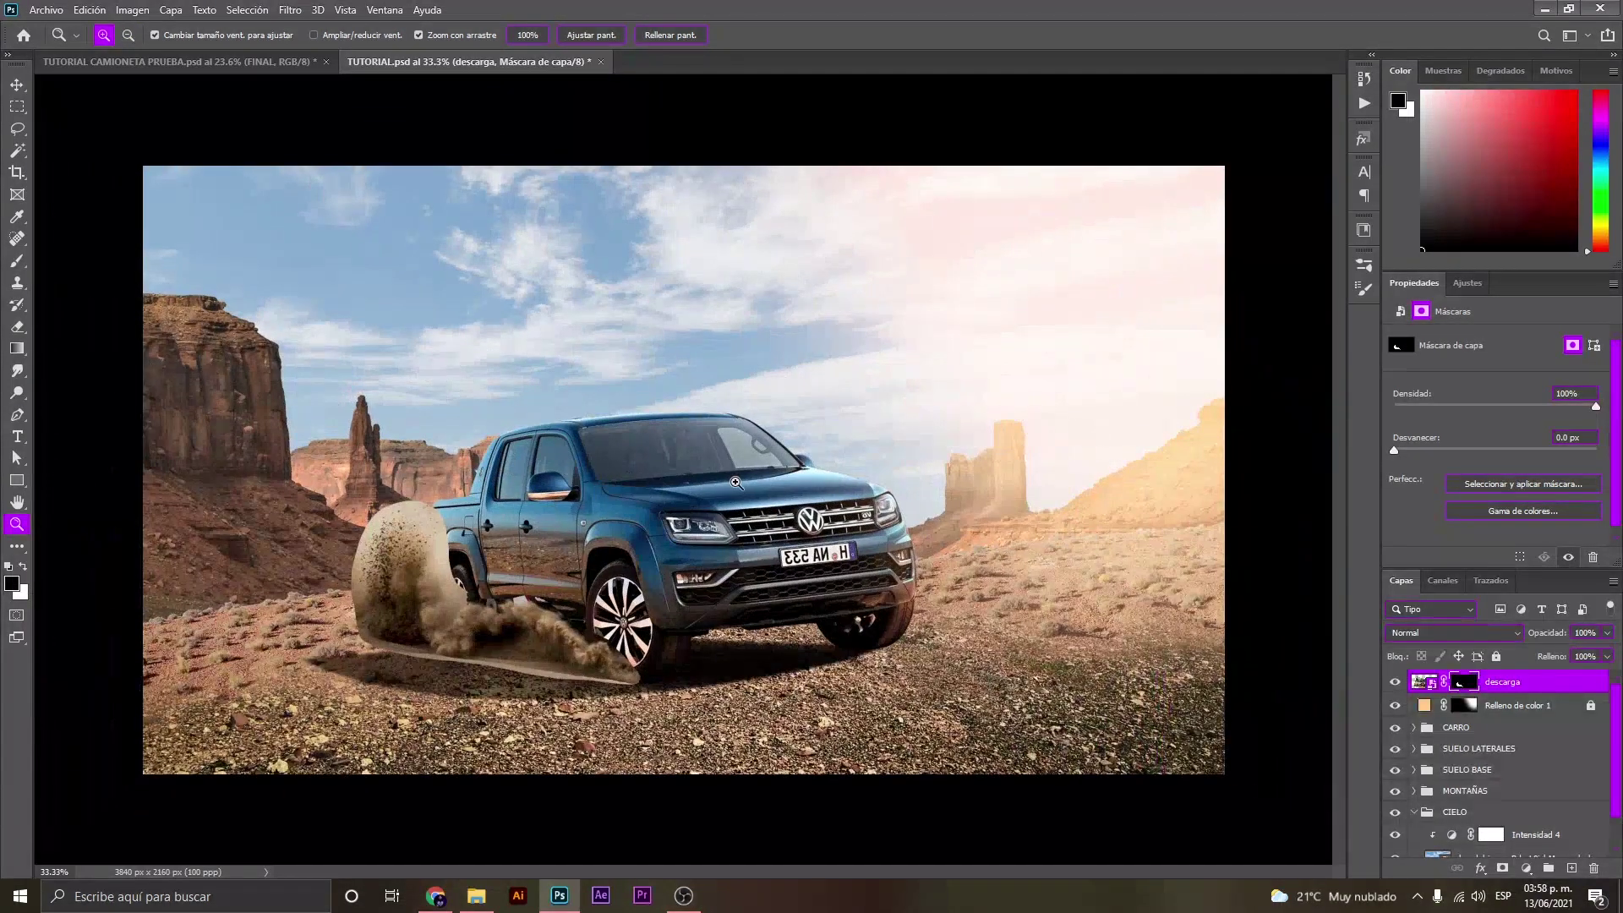
Select the Pow 7 powder brush and zoom in on the dust cloud.
{"action": "left_click", "coordinate": [1364, 267]}
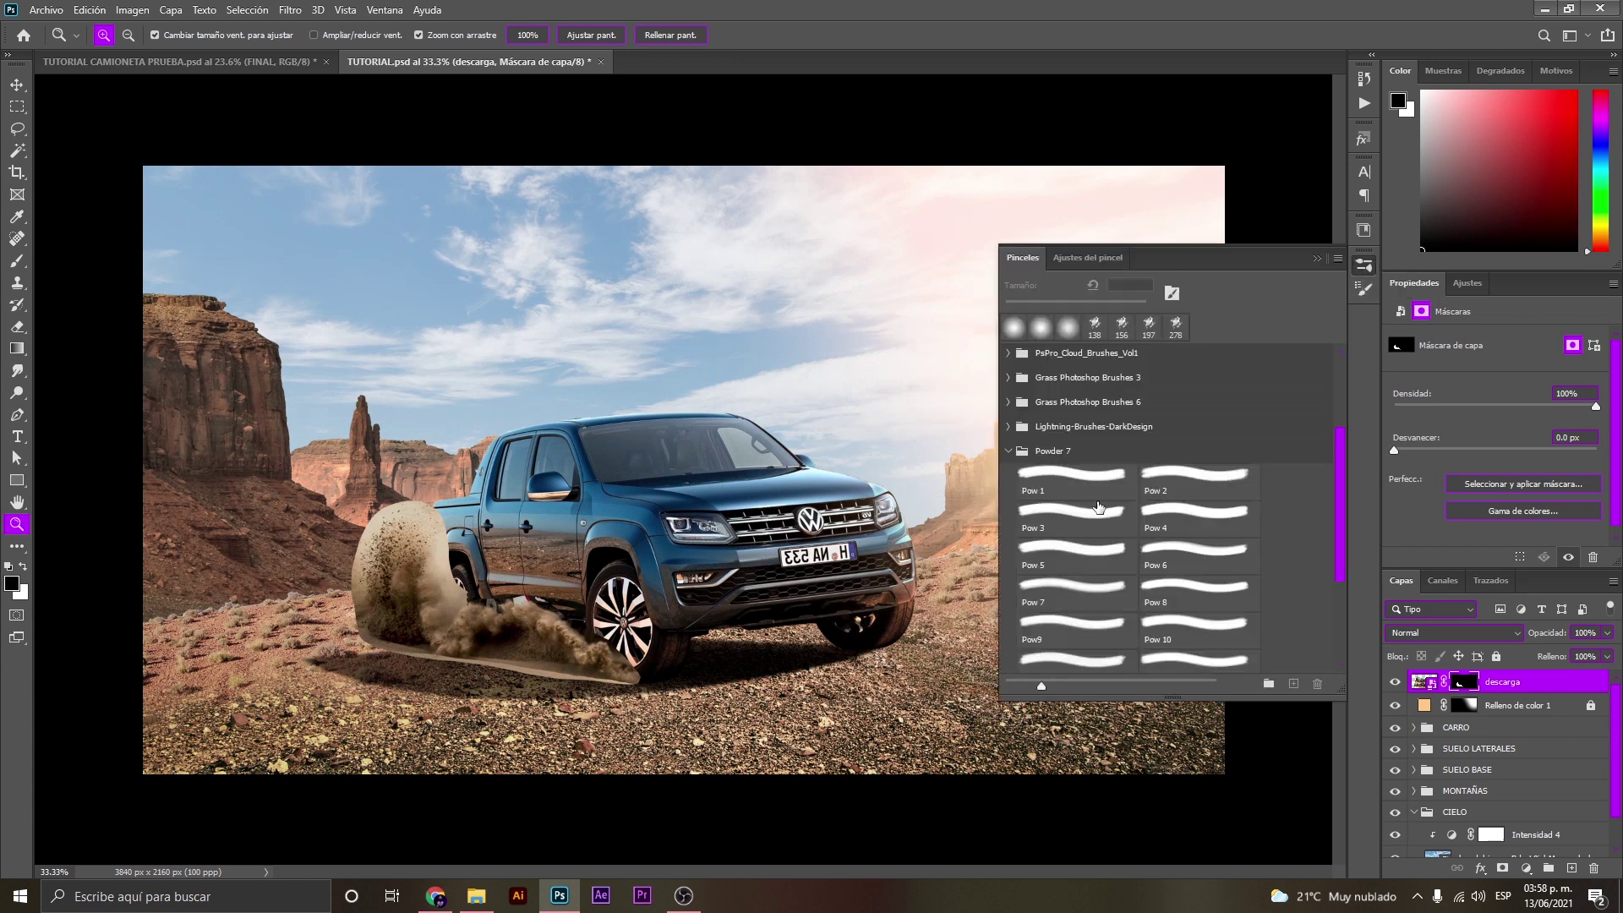
{"action": "left_click", "coordinate": [1056, 596]}
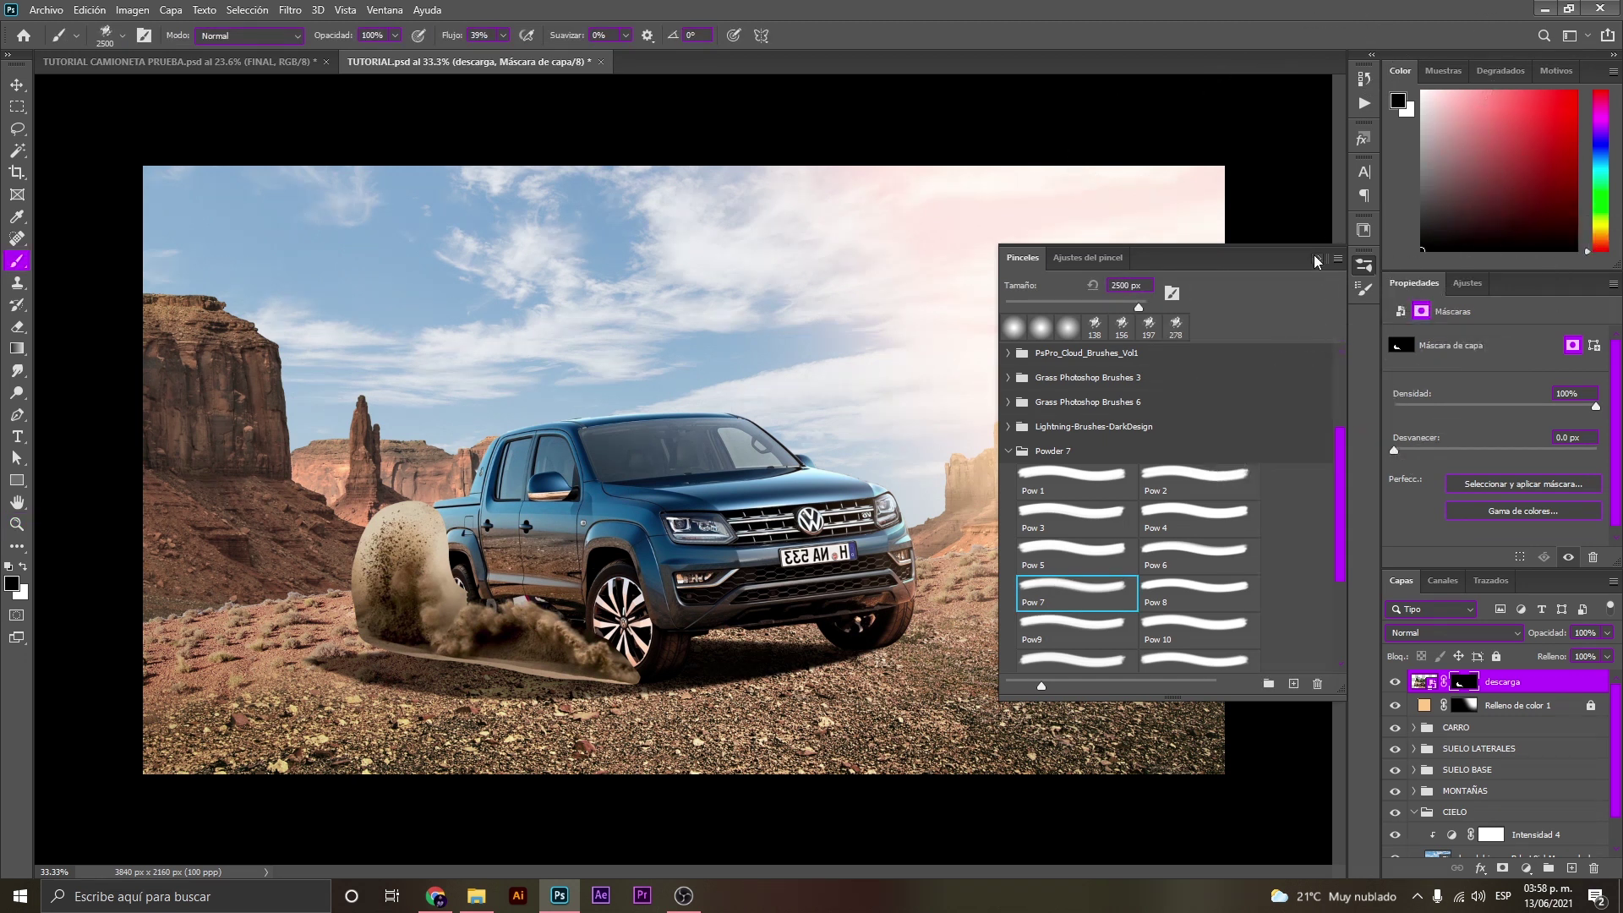
{"action": "left_click", "coordinate": [1316, 258]}
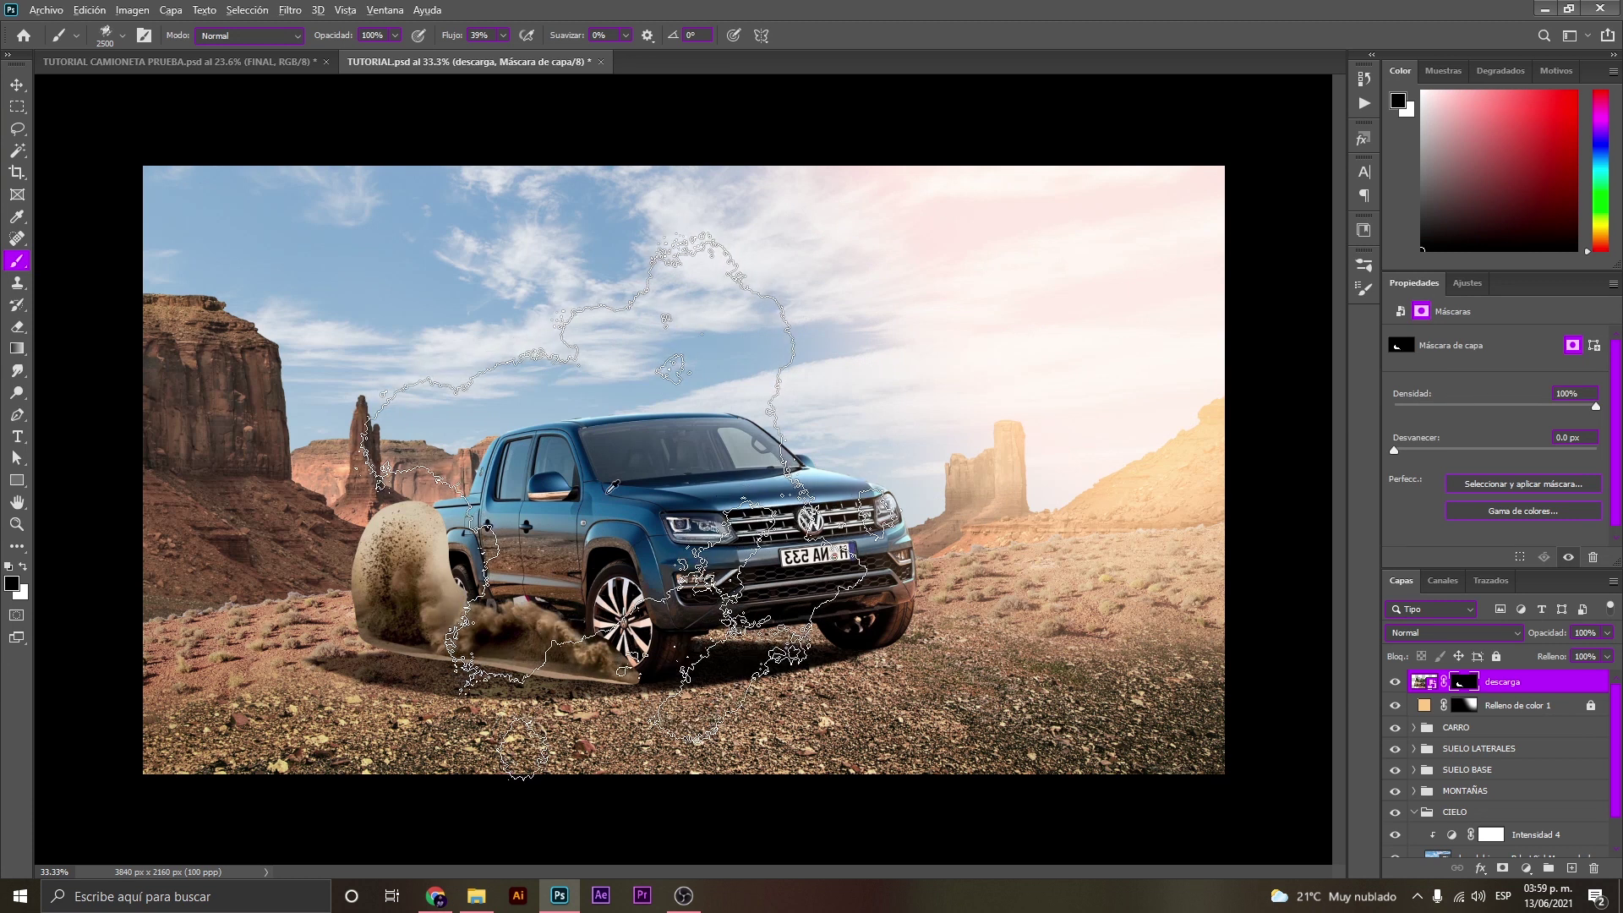
{"action": "key", "text": "z"}
{"action": "left_click_drag", "start_coordinate": [435, 578], "coordinate": [499, 532]}
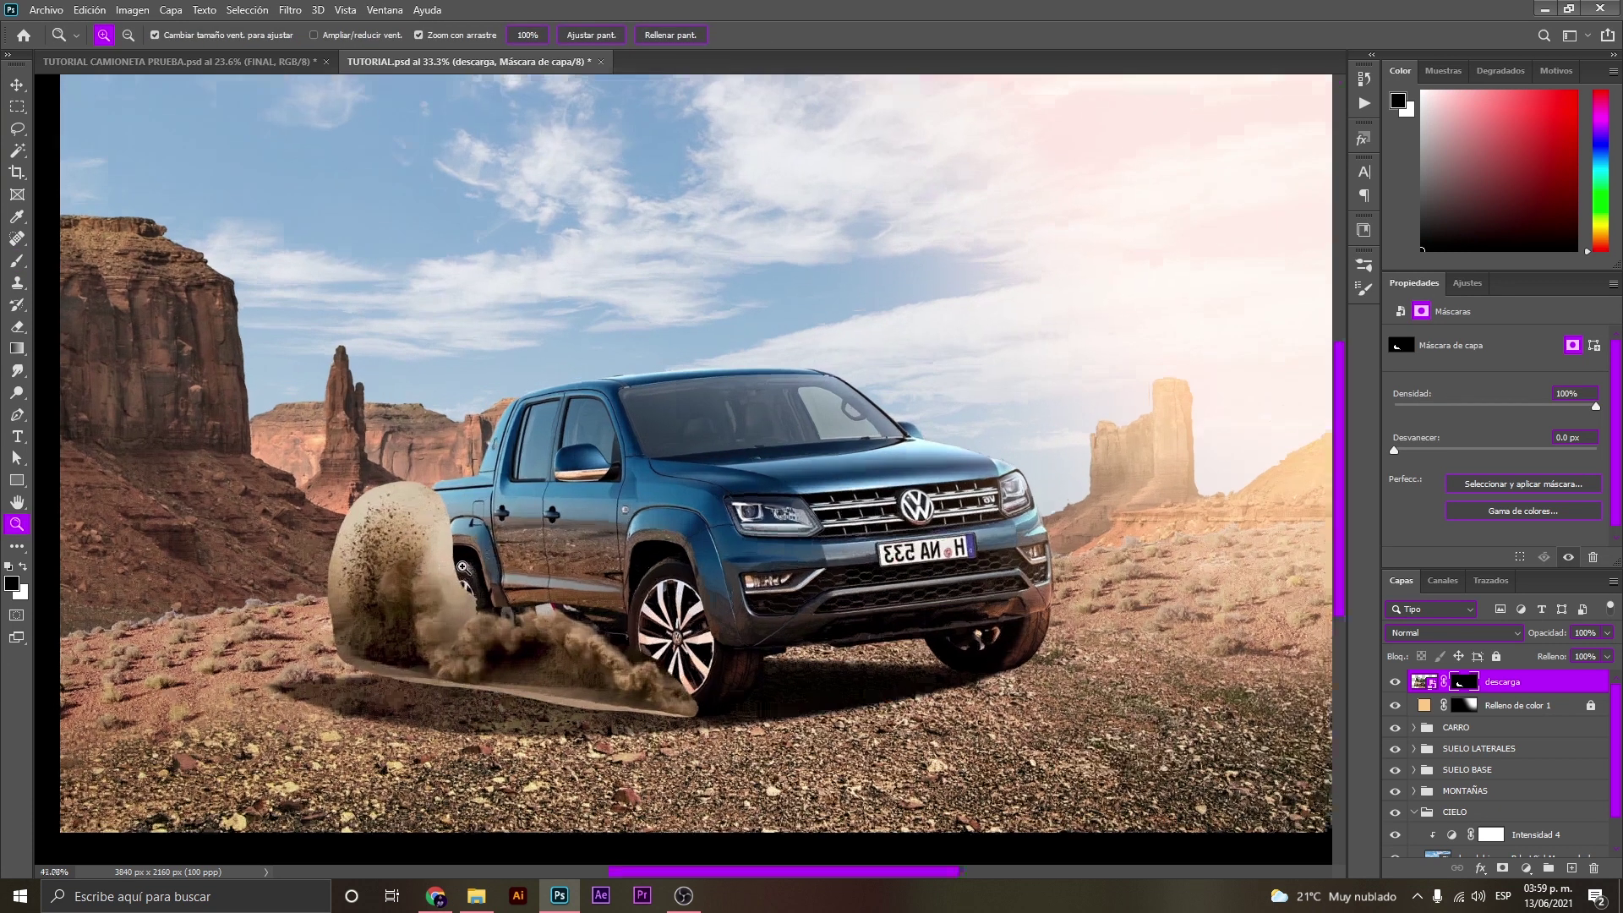
{"action": "key", "text": "b"}
{"action": "key", "text": "z"}
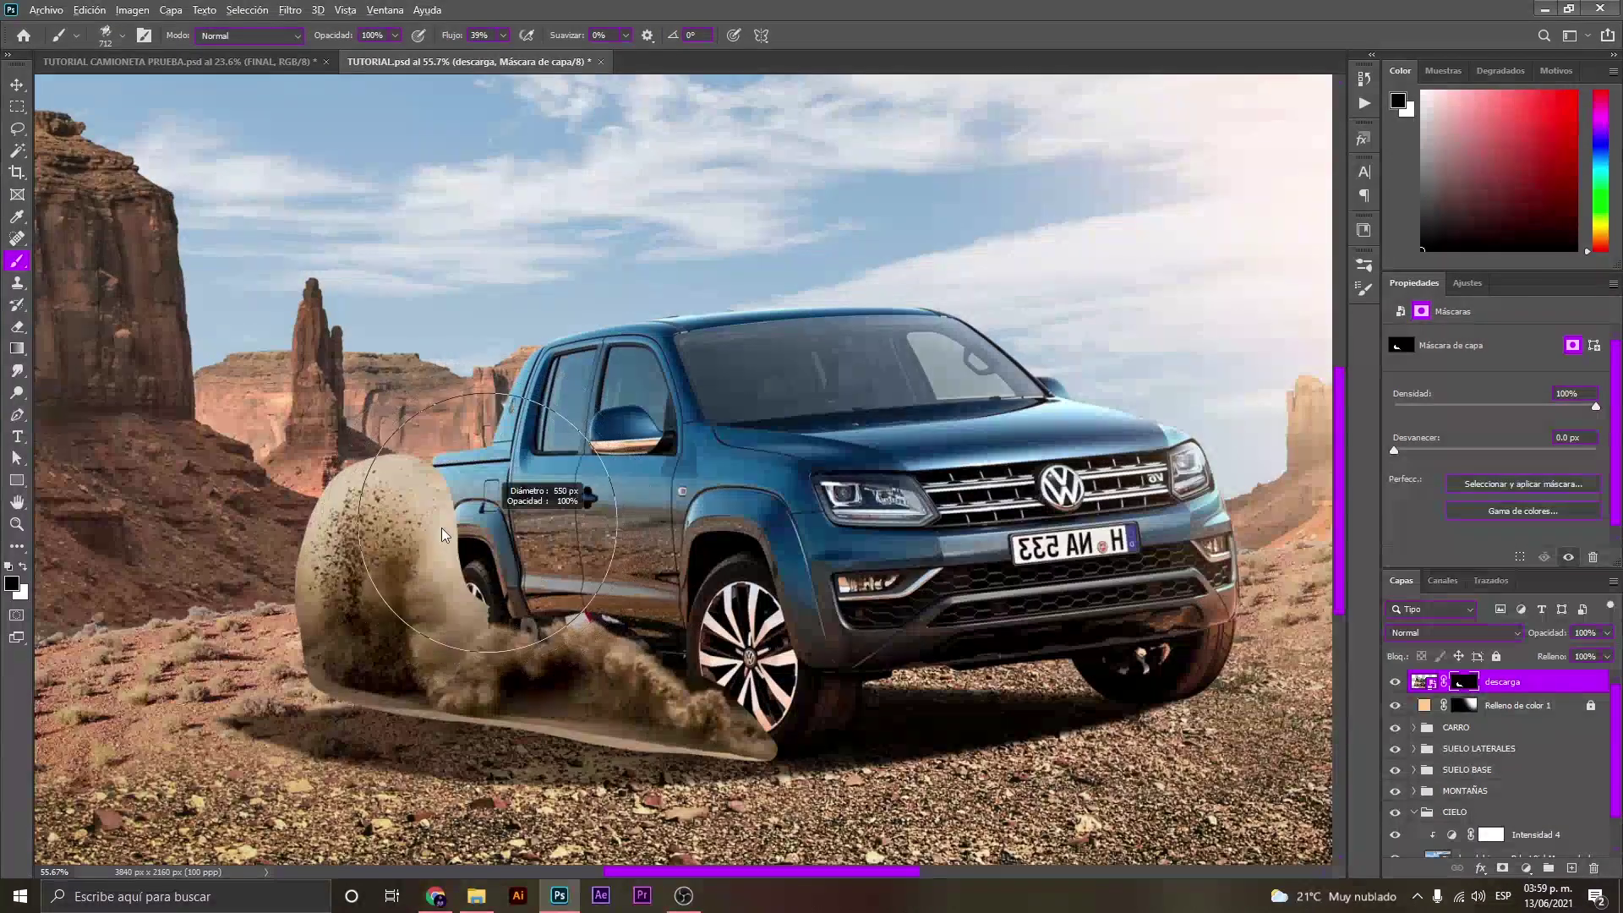
{"action": "mouse_move", "coordinate": [405, 557]}
{"action": "left_mouse_down"}
{"action": "mouse_move", "coordinate": [435, 548]}
{"action": "mouse_move", "coordinate": [397, 550]}
{"action": "left_mouse_up"}
{"action": "key", "text": "b"}
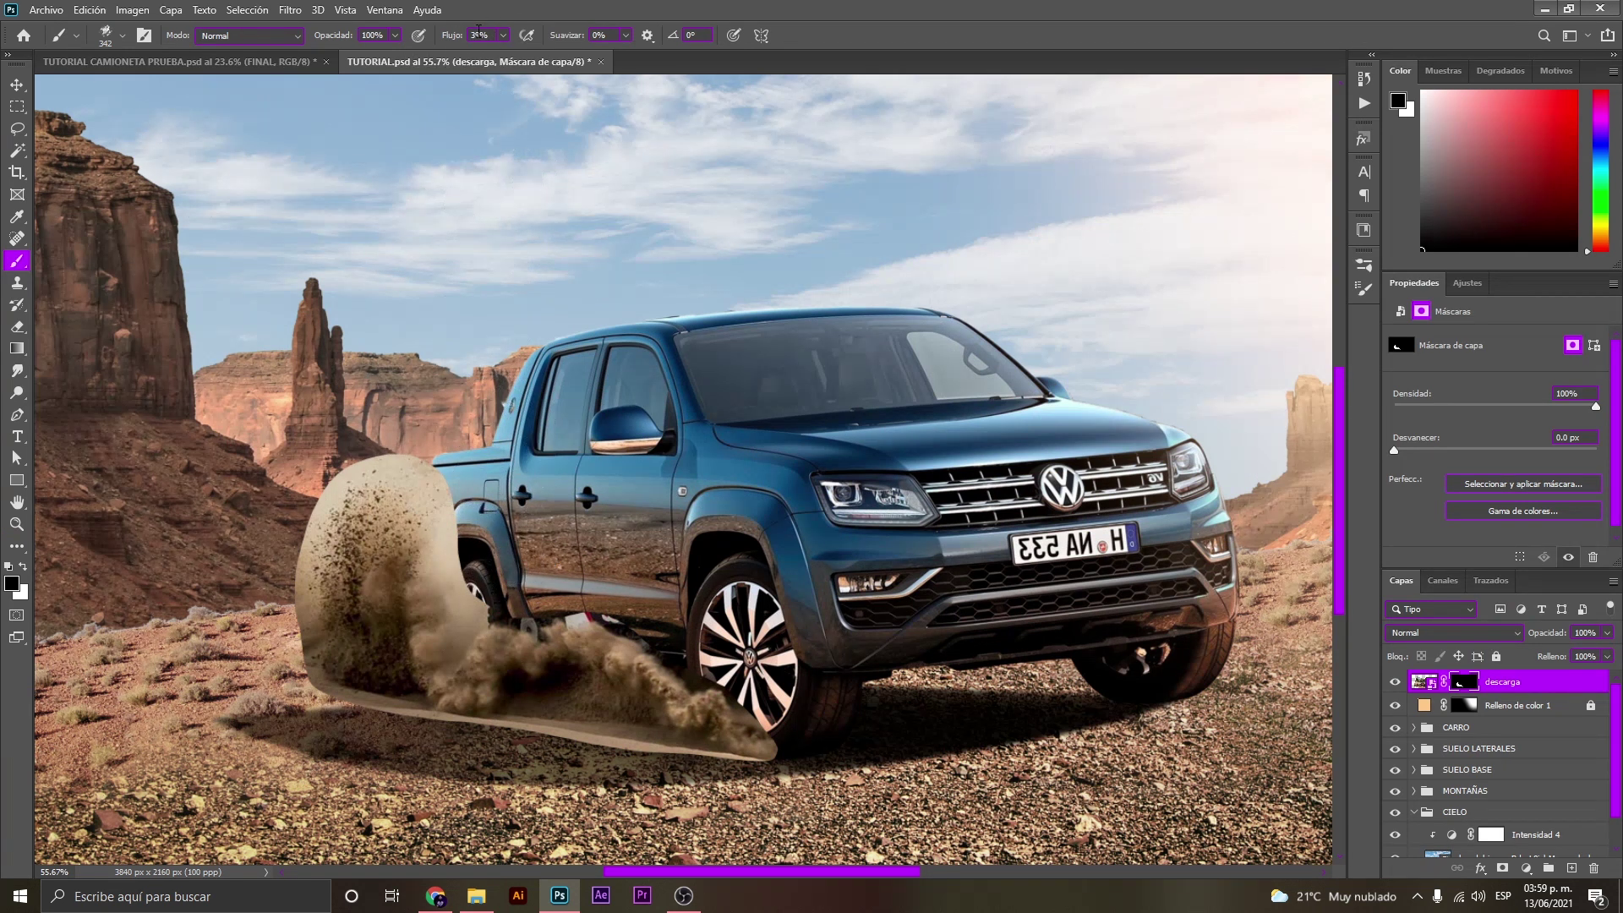
Set the mask brush to about 236 px with roughly 20% flow.
{"action": "scroll", "coordinate": [479, 35], "scroll_direction": "up", "scroll_amount": 1}
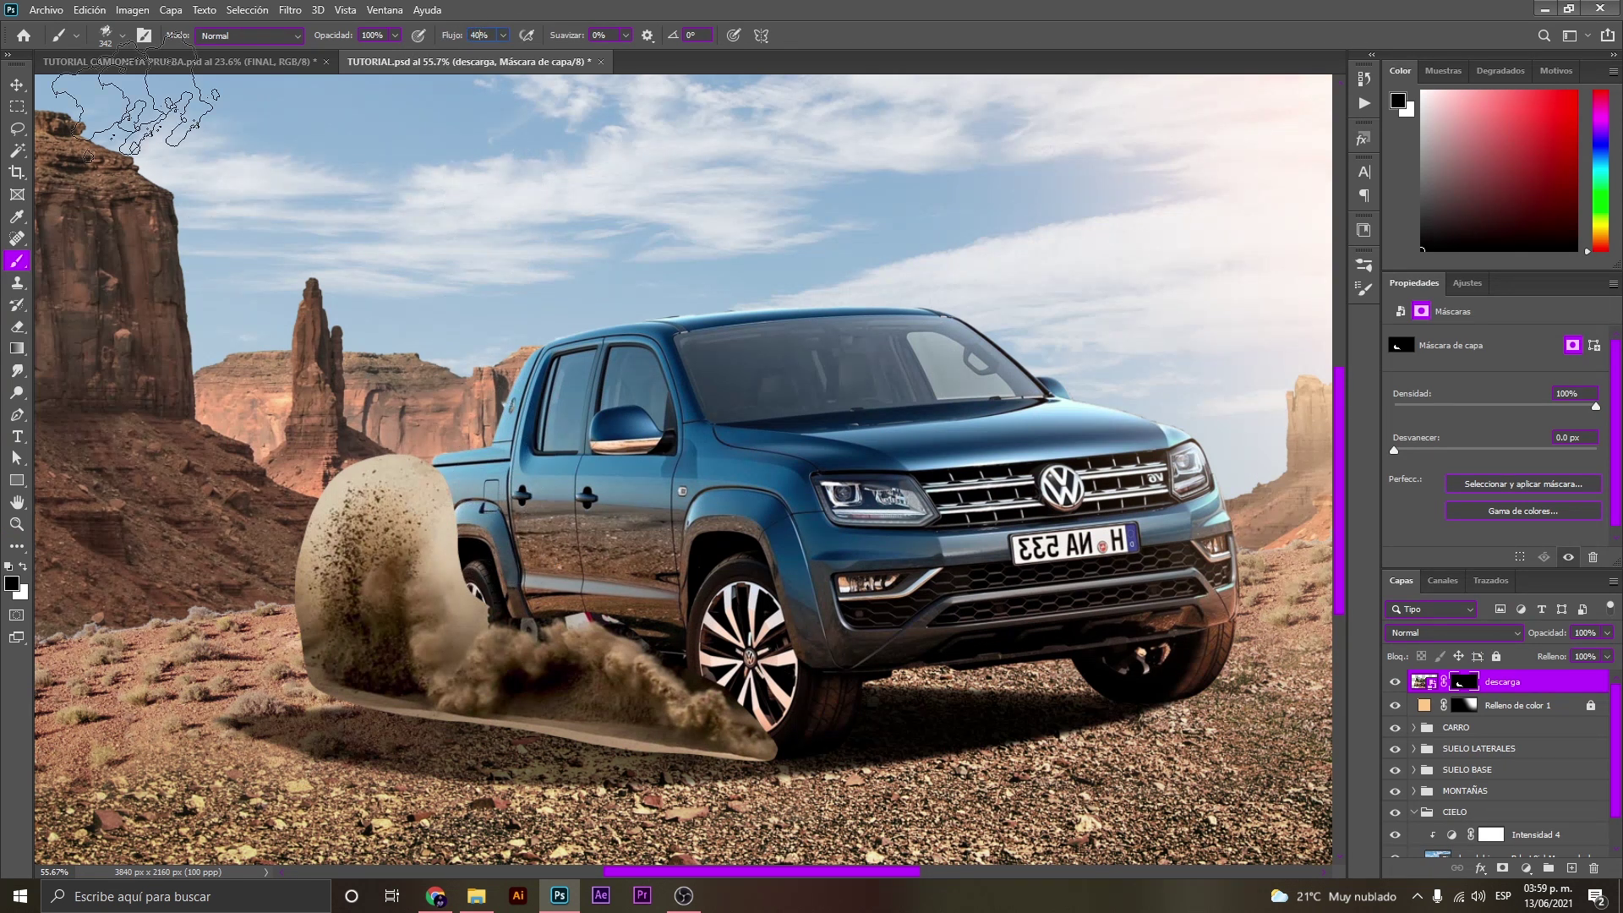
{"action": "left_click", "coordinate": [16, 85]}
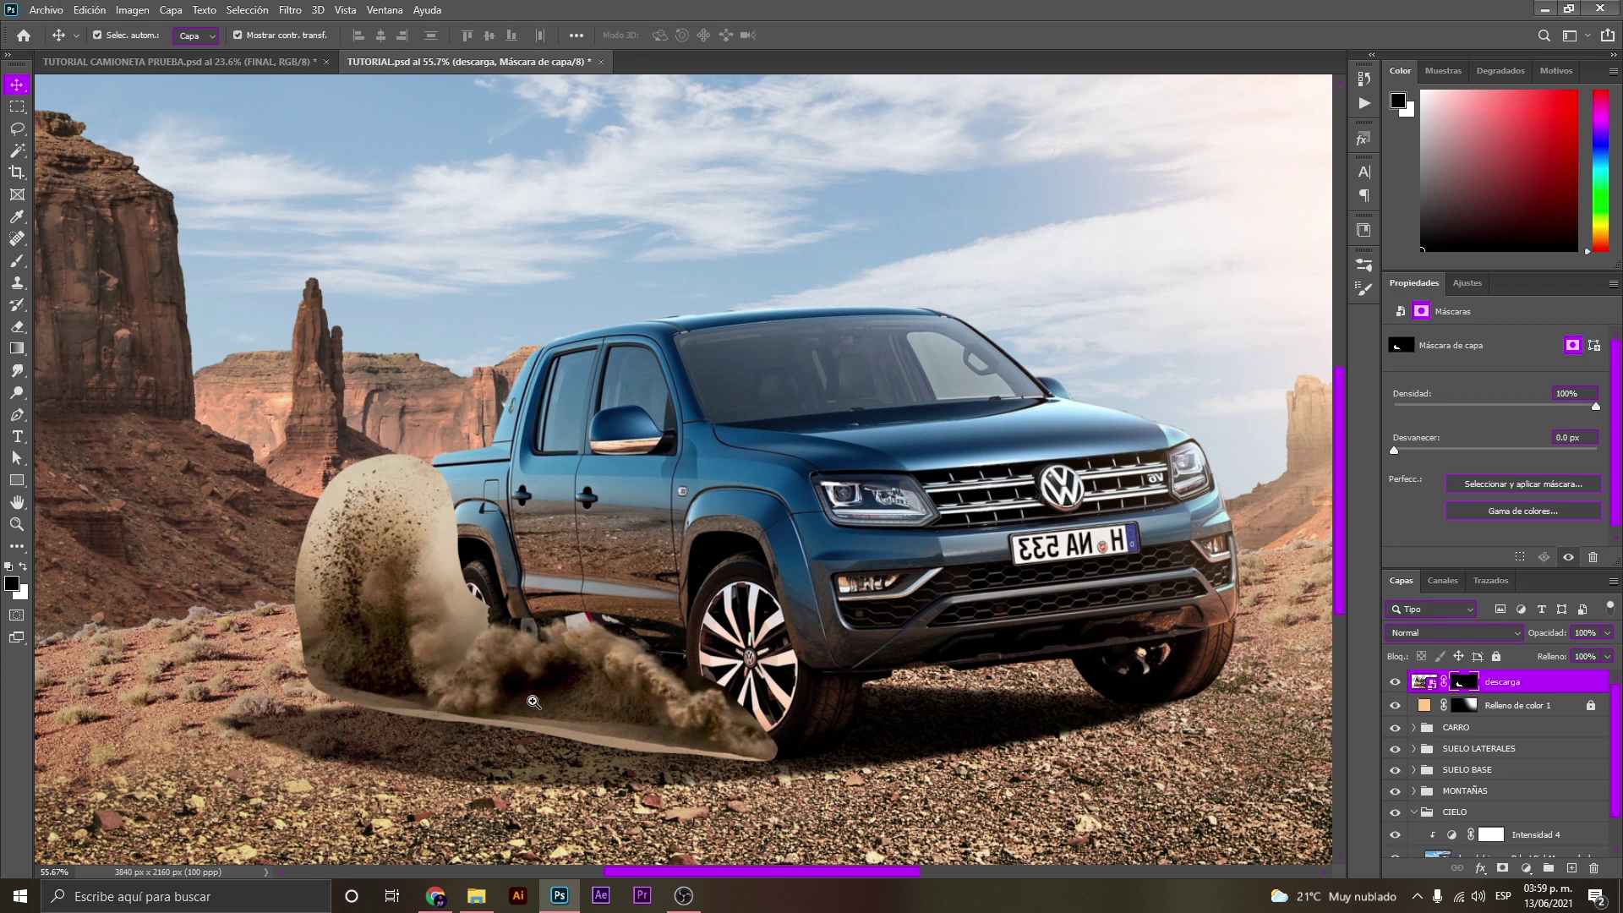
{"action": "key", "text": "b"}
{"action": "scroll", "coordinate": [574, 690], "scroll_direction": "up", "scroll_amount": 3}
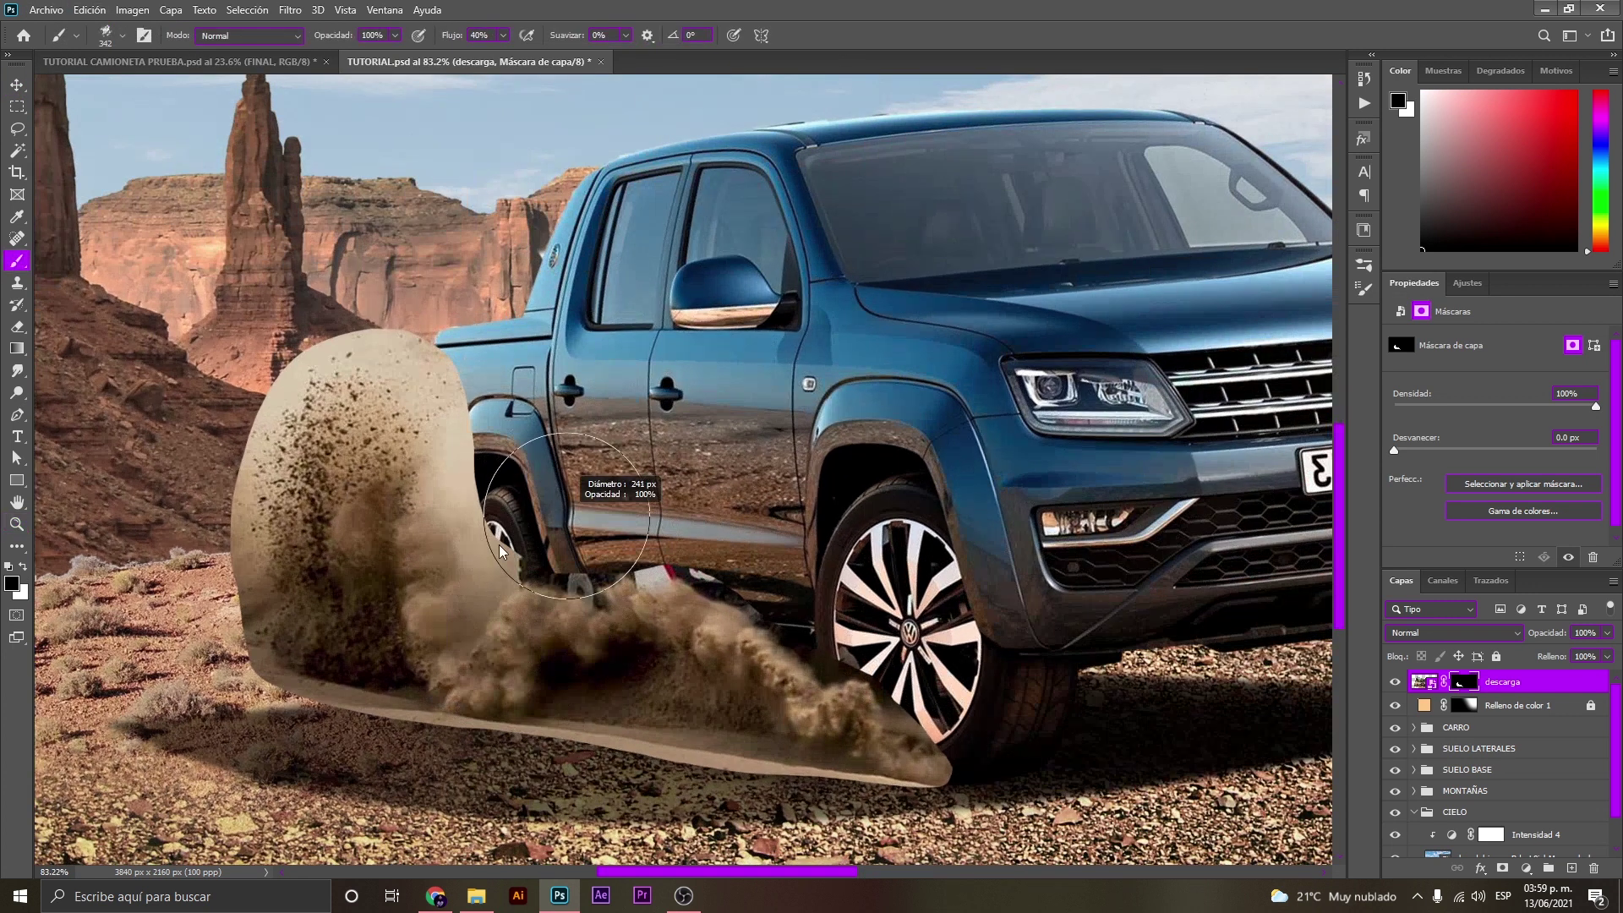
{"action": "left_click_drag", "start_coordinate": [505, 548], "coordinate": [503, 486]}
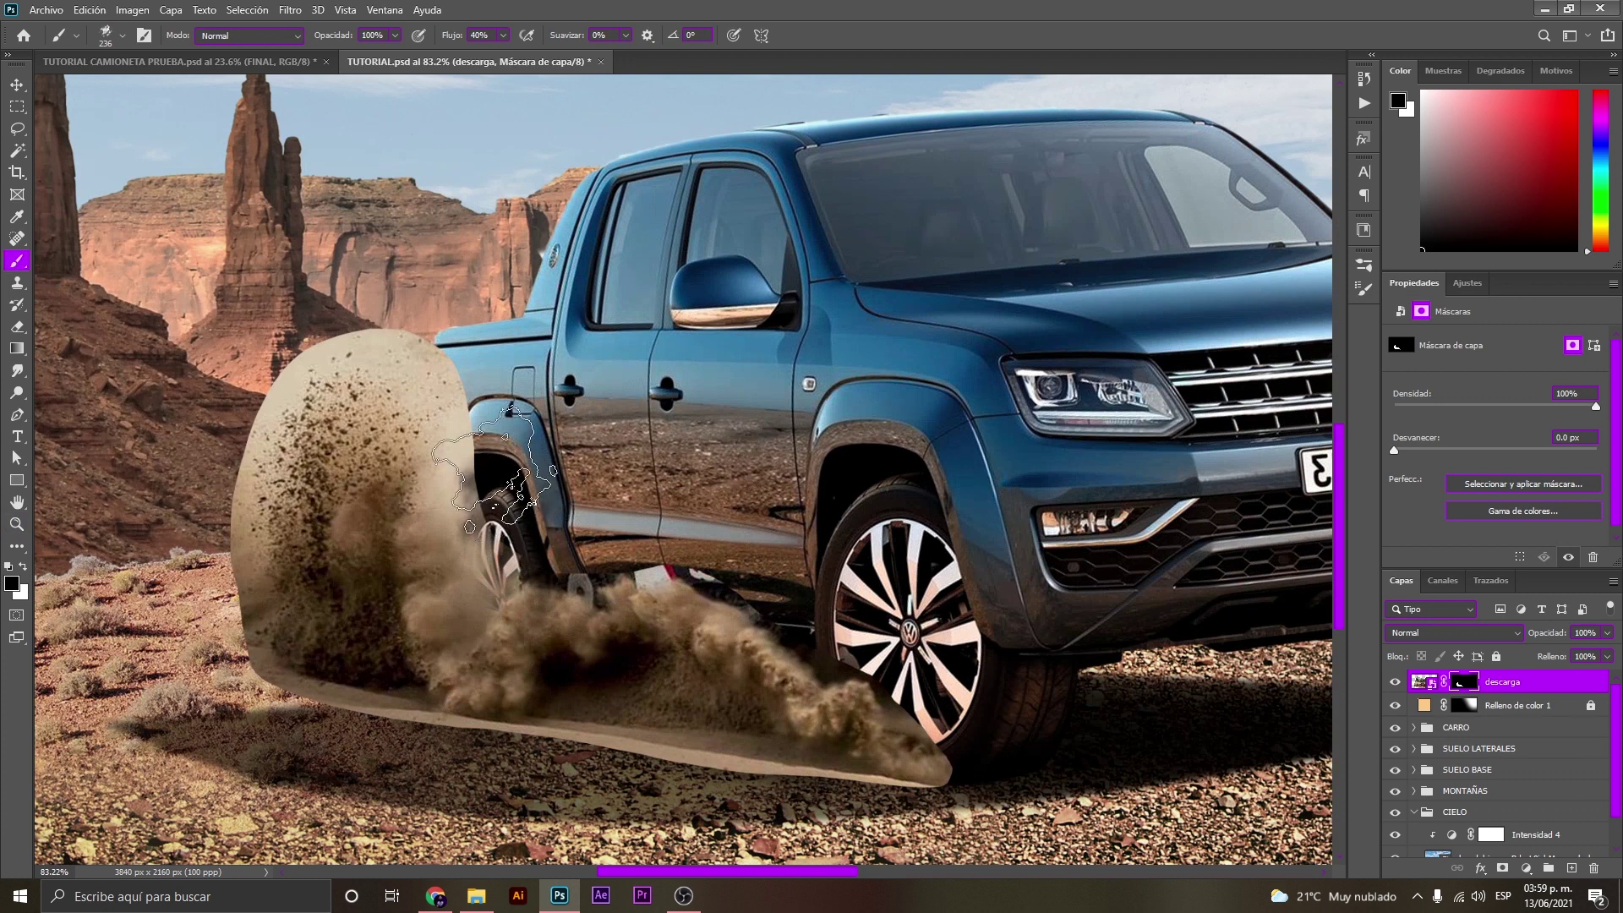
{"action": "left_click", "coordinate": [504, 36]}
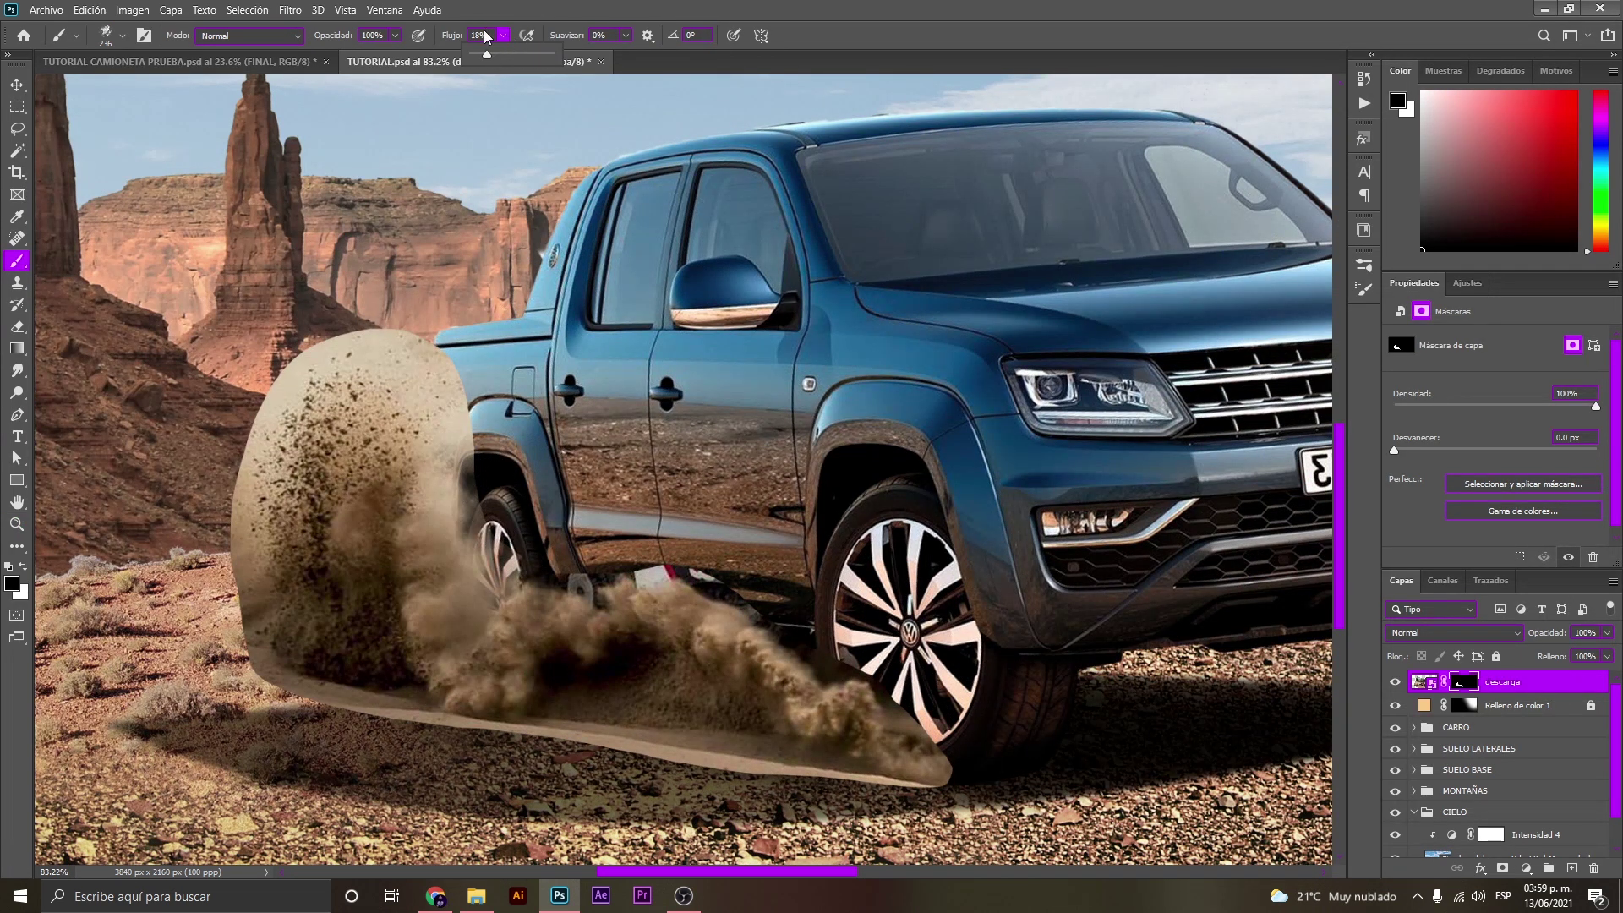
{"action": "left_click", "coordinate": [479, 36]}
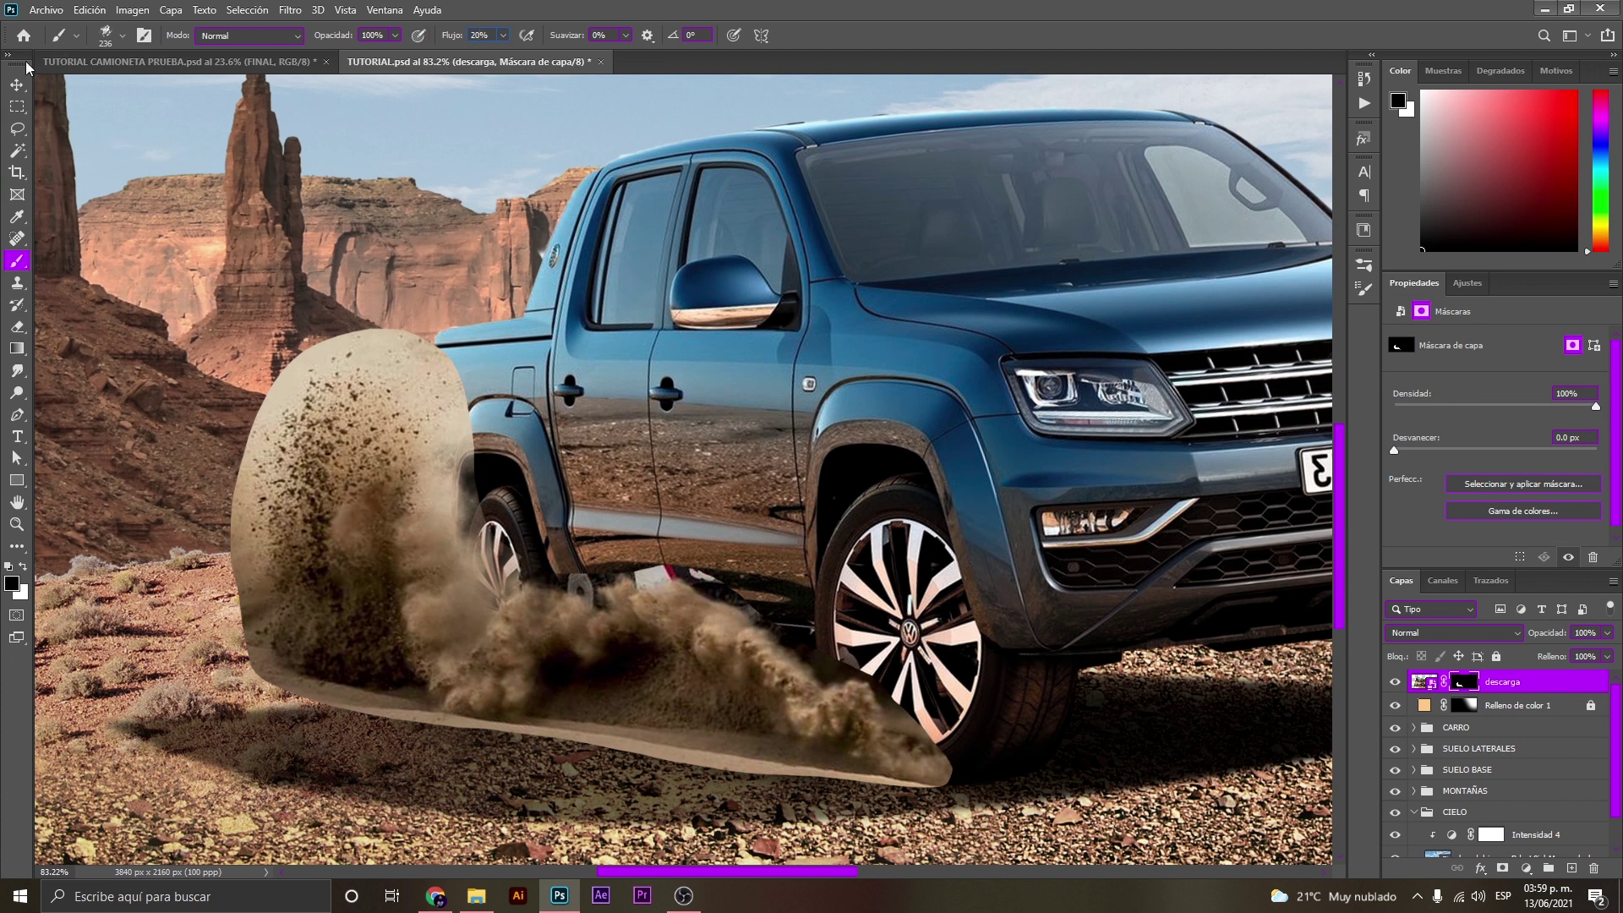
Toggle between Move and Brush, then zoom out to check the whole composition.
{"action": "left_click", "coordinate": [18, 88]}
{"action": "key", "text": "b"}
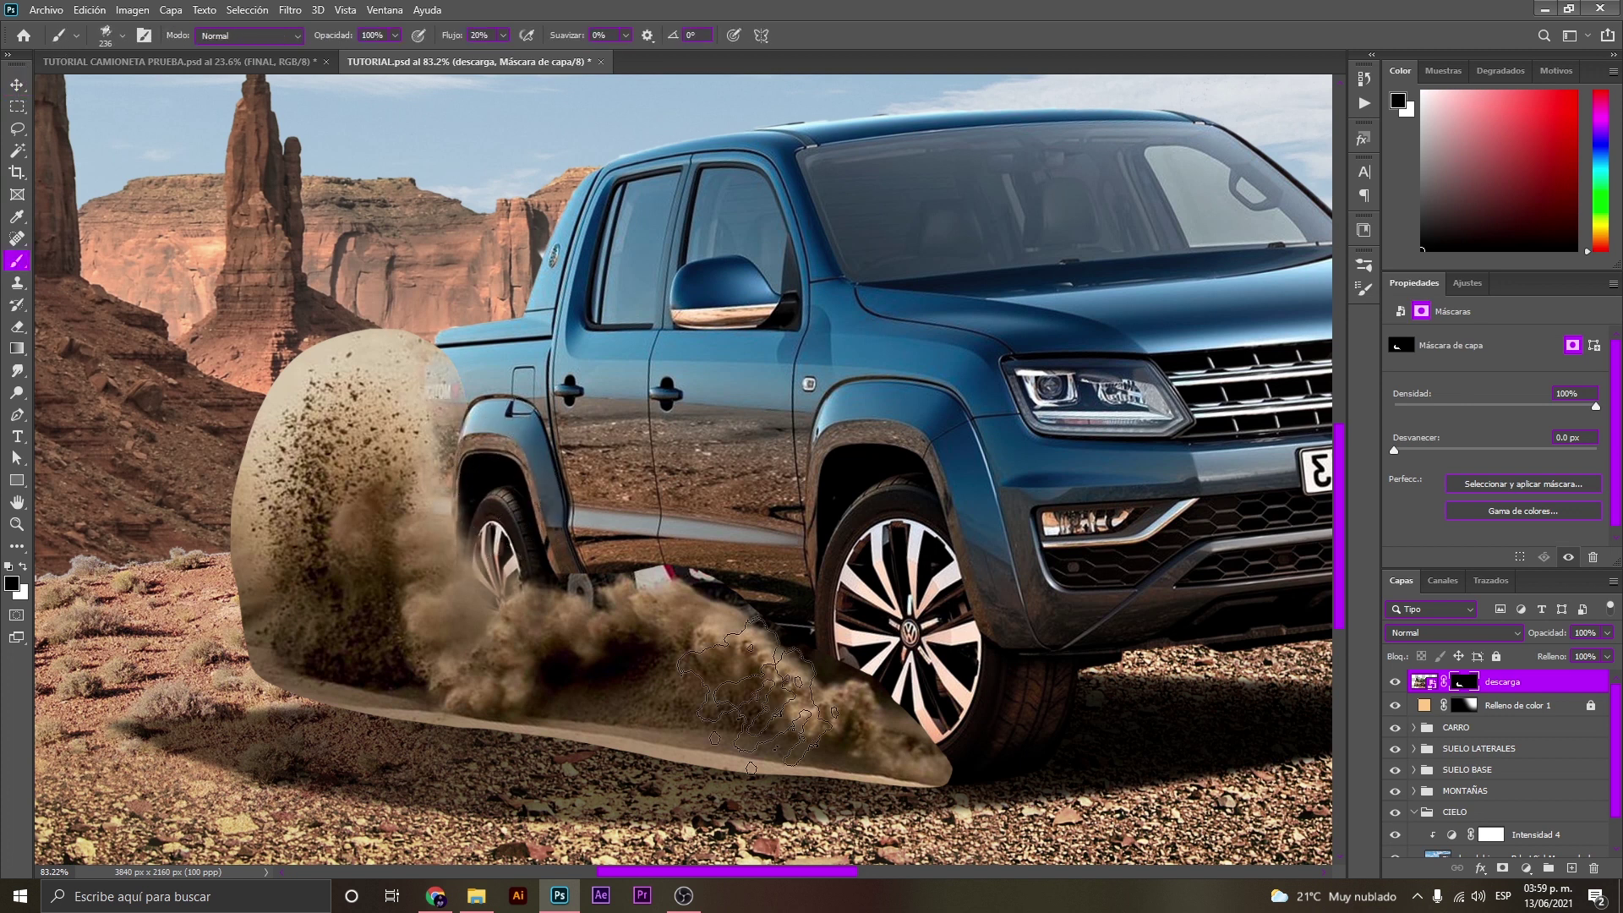
{"action": "scroll", "coordinate": [870, 778], "scroll_direction": "up", "scroll_amount": 5}
{"action": "scroll", "coordinate": [406, 482], "scroll_direction": "down", "scroll_amount": 5}
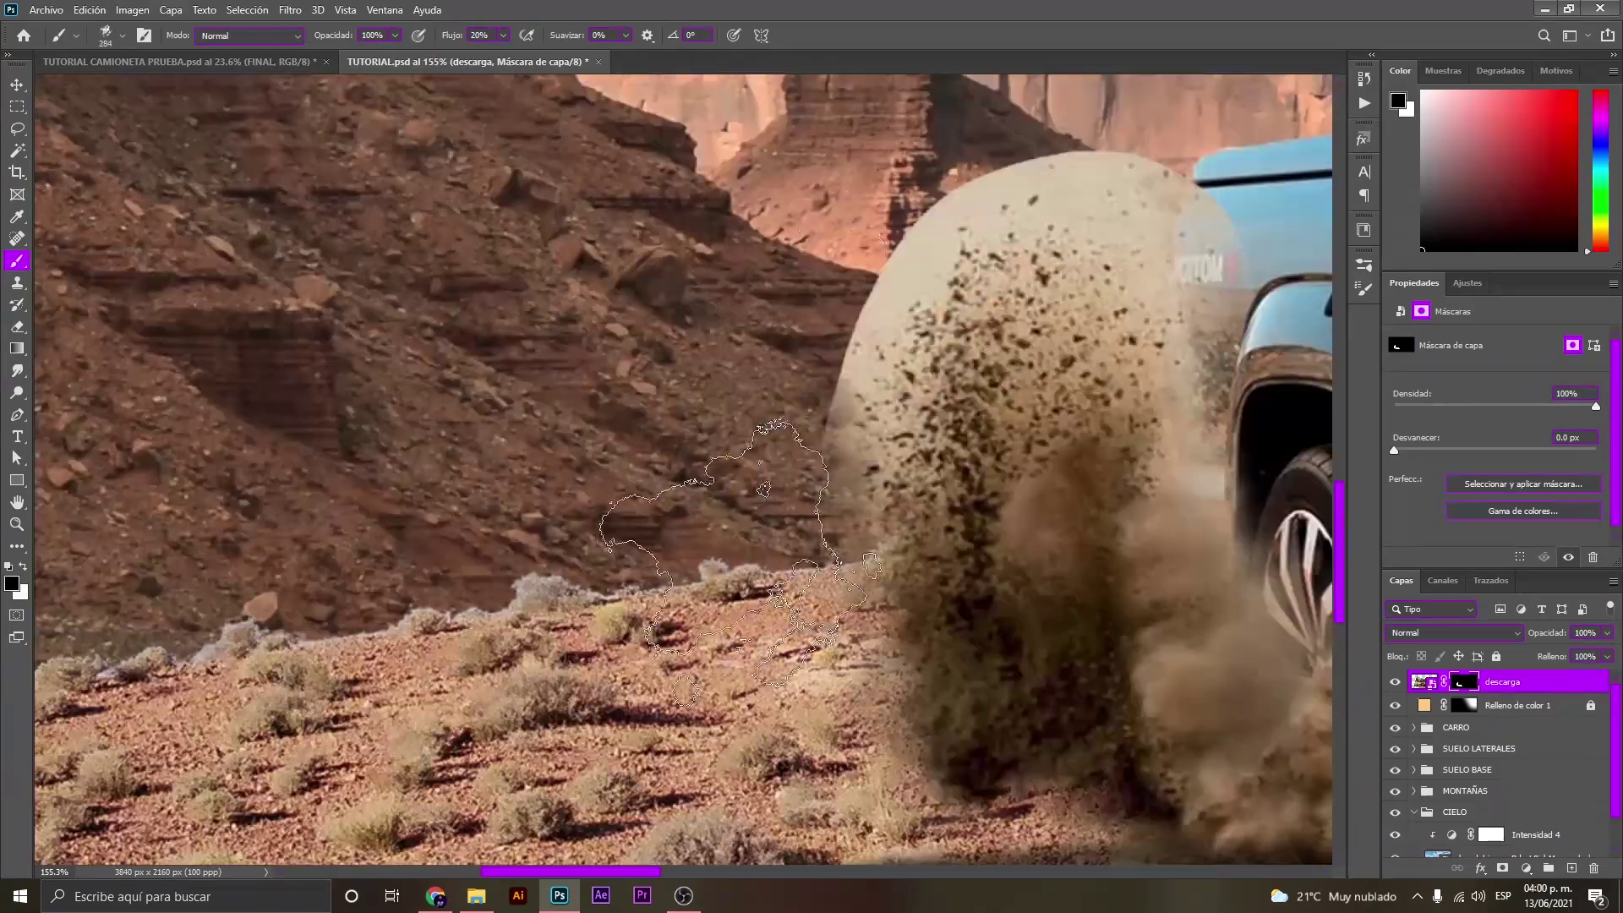
{"action": "scroll", "coordinate": [892, 376], "scroll_direction": "up", "scroll_amount": 6}
{"action": "key", "text": "z"}
{"action": "mouse_move", "coordinate": [892, 376]}
{"action": "left_mouse_down"}
{"action": "mouse_move", "coordinate": [514, 620]}
{"action": "mouse_move", "coordinate": [727, 558]}
{"action": "left_mouse_up"}
Move the descarga dust cloud about 11 px right and down.
{"action": "key", "text": "v"}
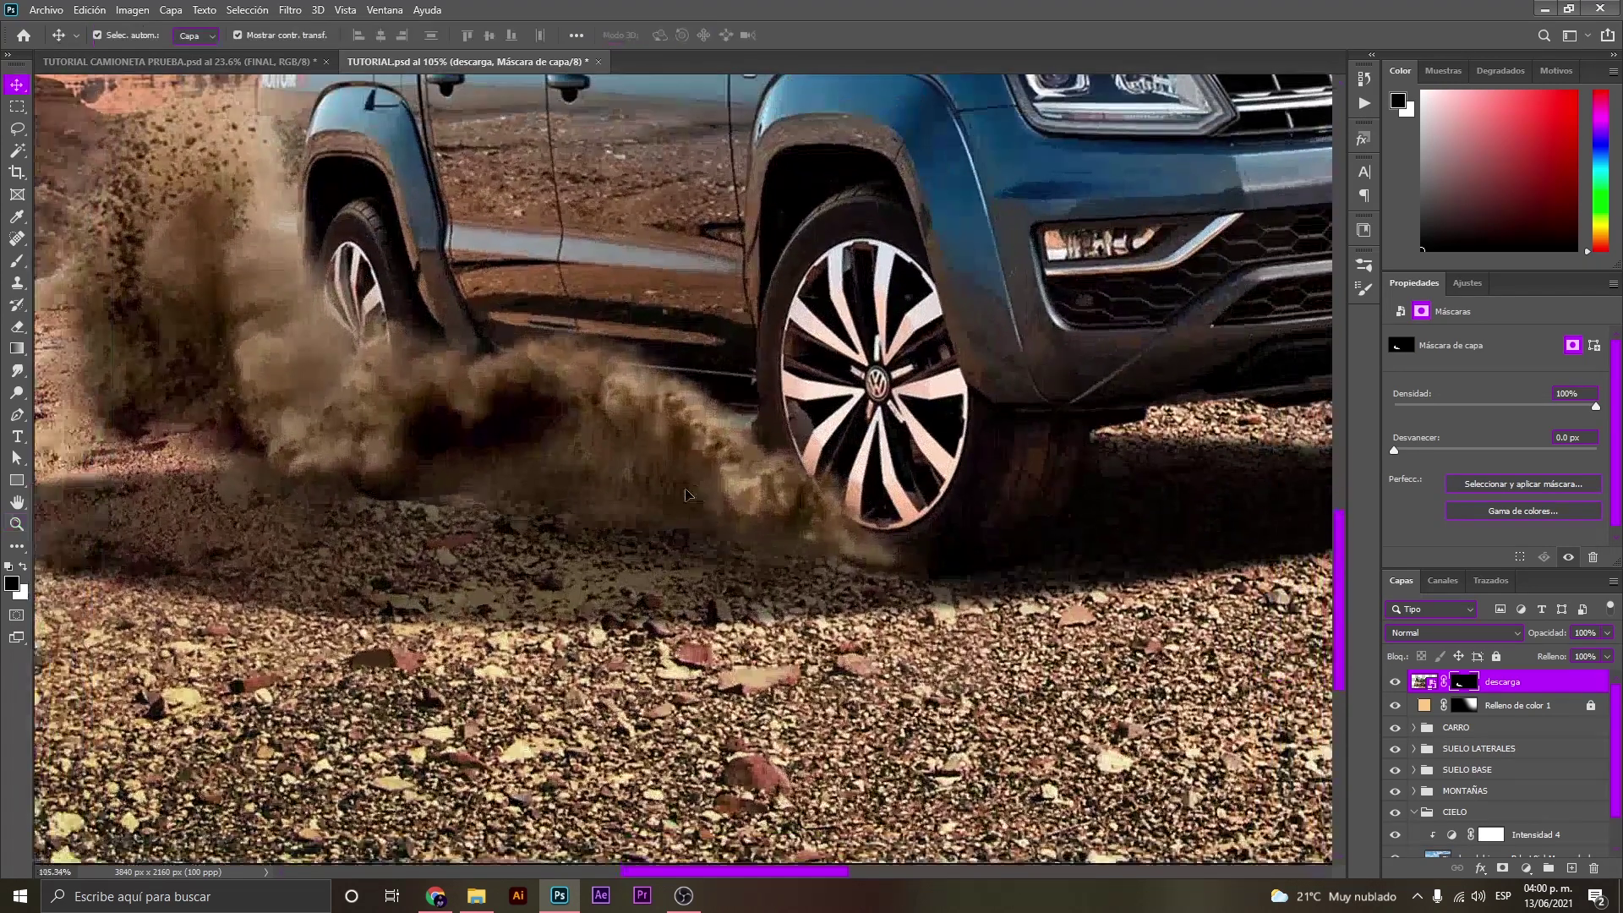
{"action": "left_click_drag", "start_coordinate": [664, 395], "coordinate": [677, 421]}
{"action": "scroll", "coordinate": [642, 473], "scroll_direction": "up", "scroll_amount": 2}
{"action": "key", "text": "b"}
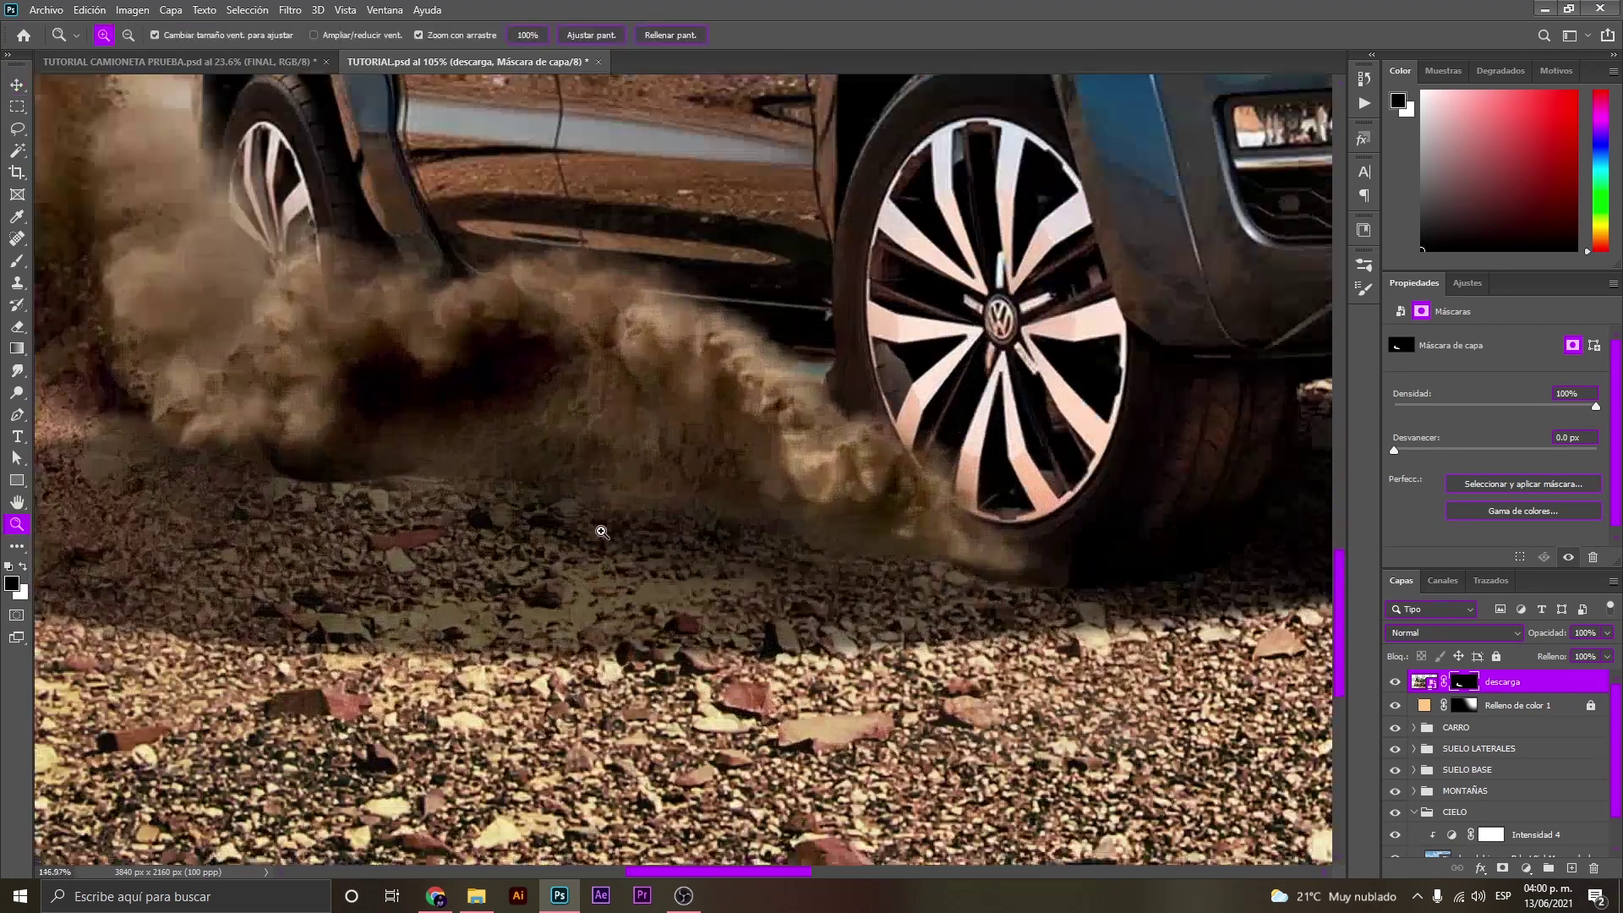
{"action": "scroll", "coordinate": [673, 554], "scroll_direction": "up", "scroll_amount": 3}
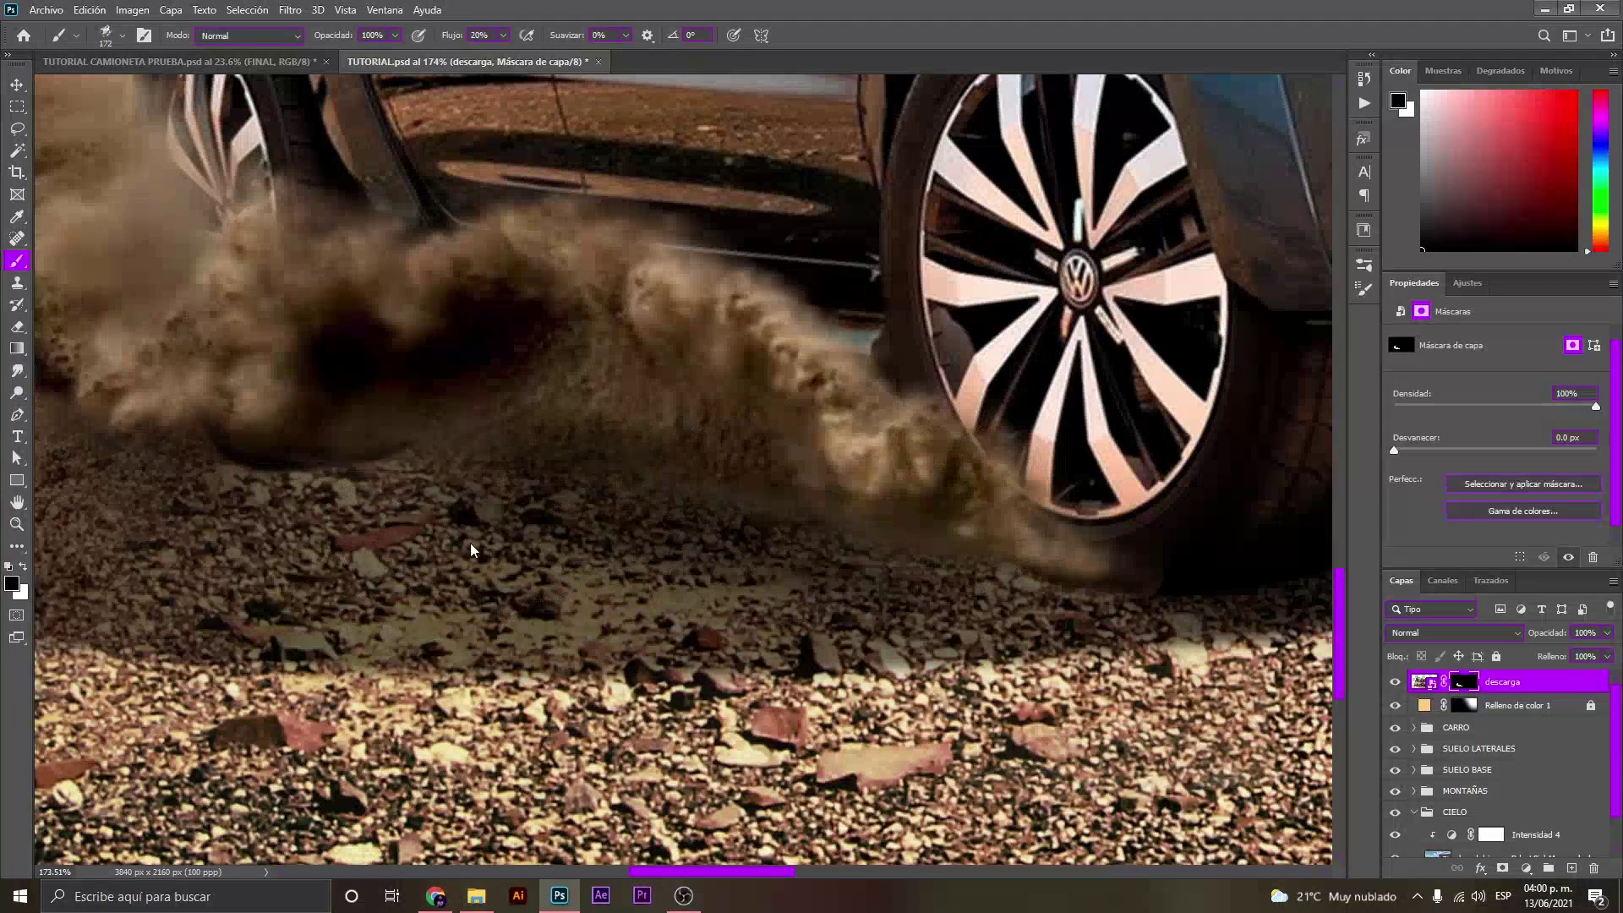
{"action": "left_click_drag", "start_coordinate": [896, 580], "coordinate": [793, 630]}
{"action": "key", "text": "v"}
{"action": "mouse_move", "coordinate": [795, 534]}
{"action": "left_mouse_down"}
{"action": "mouse_move", "coordinate": [804, 544]}
{"action": "mouse_move", "coordinate": [569, 458]}
{"action": "mouse_move", "coordinate": [575, 414]}
{"action": "left_mouse_up"}
Zoom in by the rear wheel and shift the dust cloud 91 px right, 29 px down.
{"action": "key", "text": "z"}
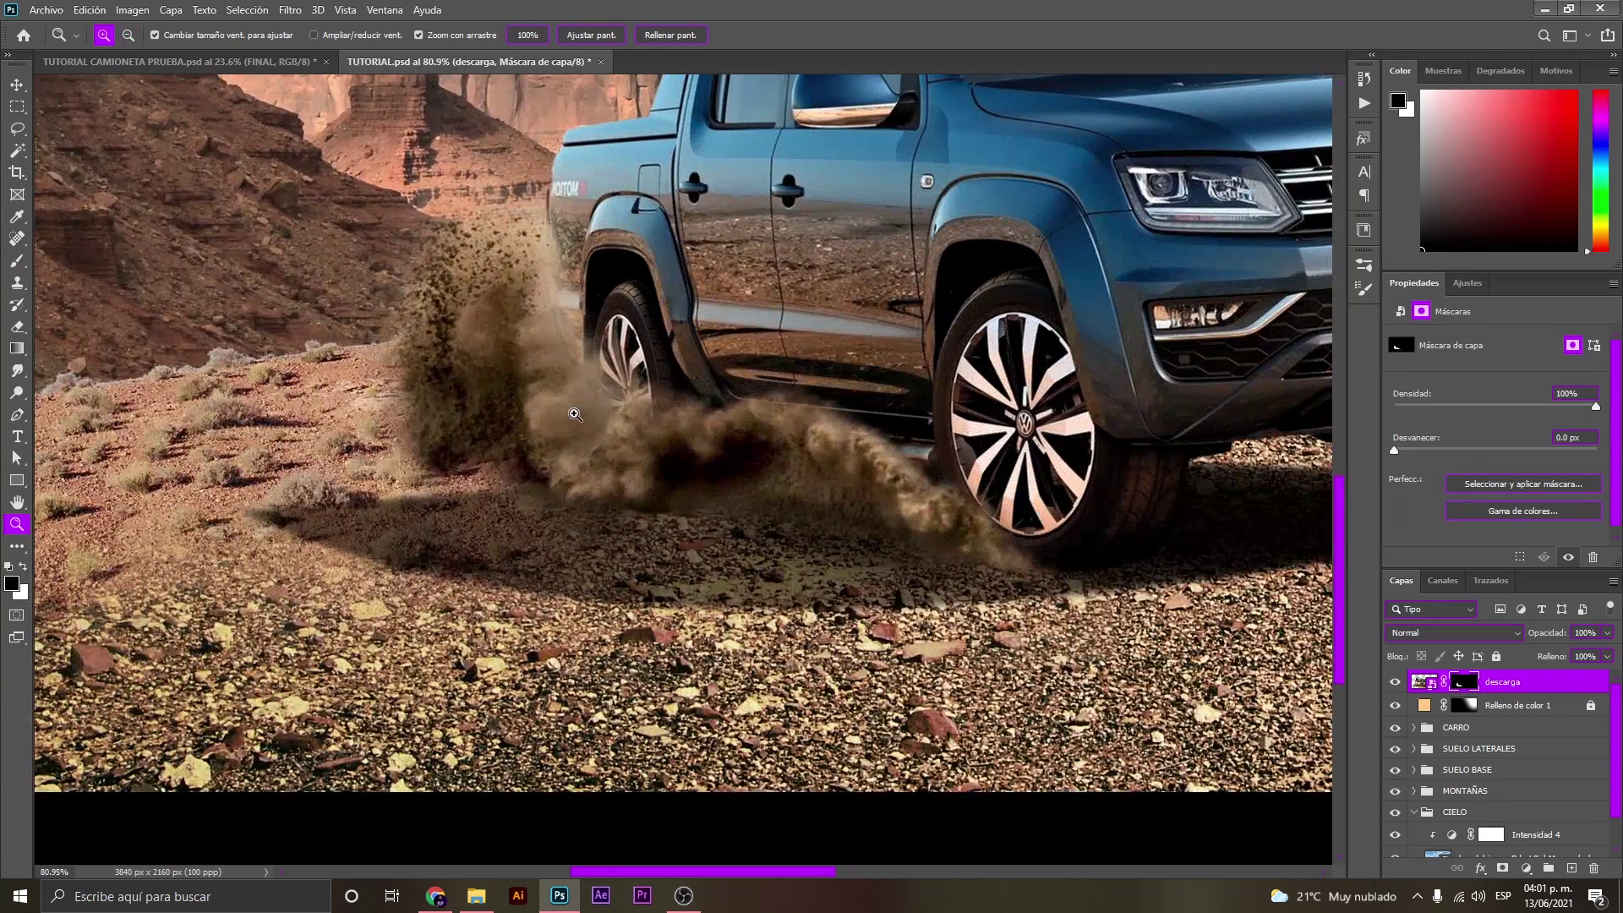
{"action": "left_click_drag", "start_coordinate": [575, 414], "coordinate": [513, 332]}
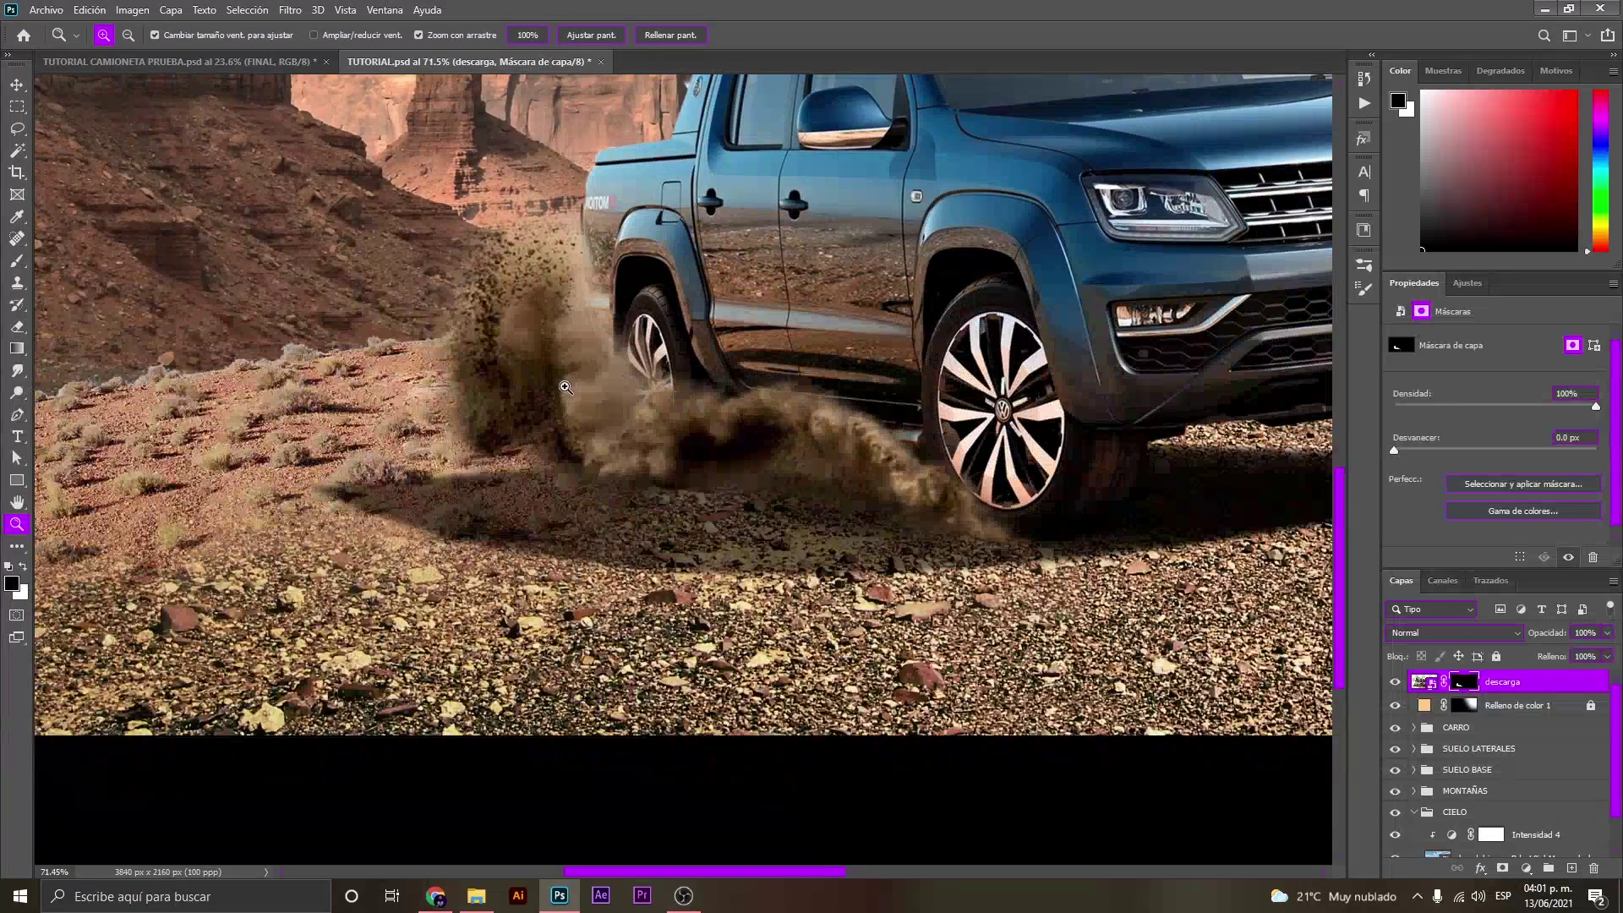
{"action": "left_click_drag", "start_coordinate": [565, 387], "coordinate": [665, 422]}
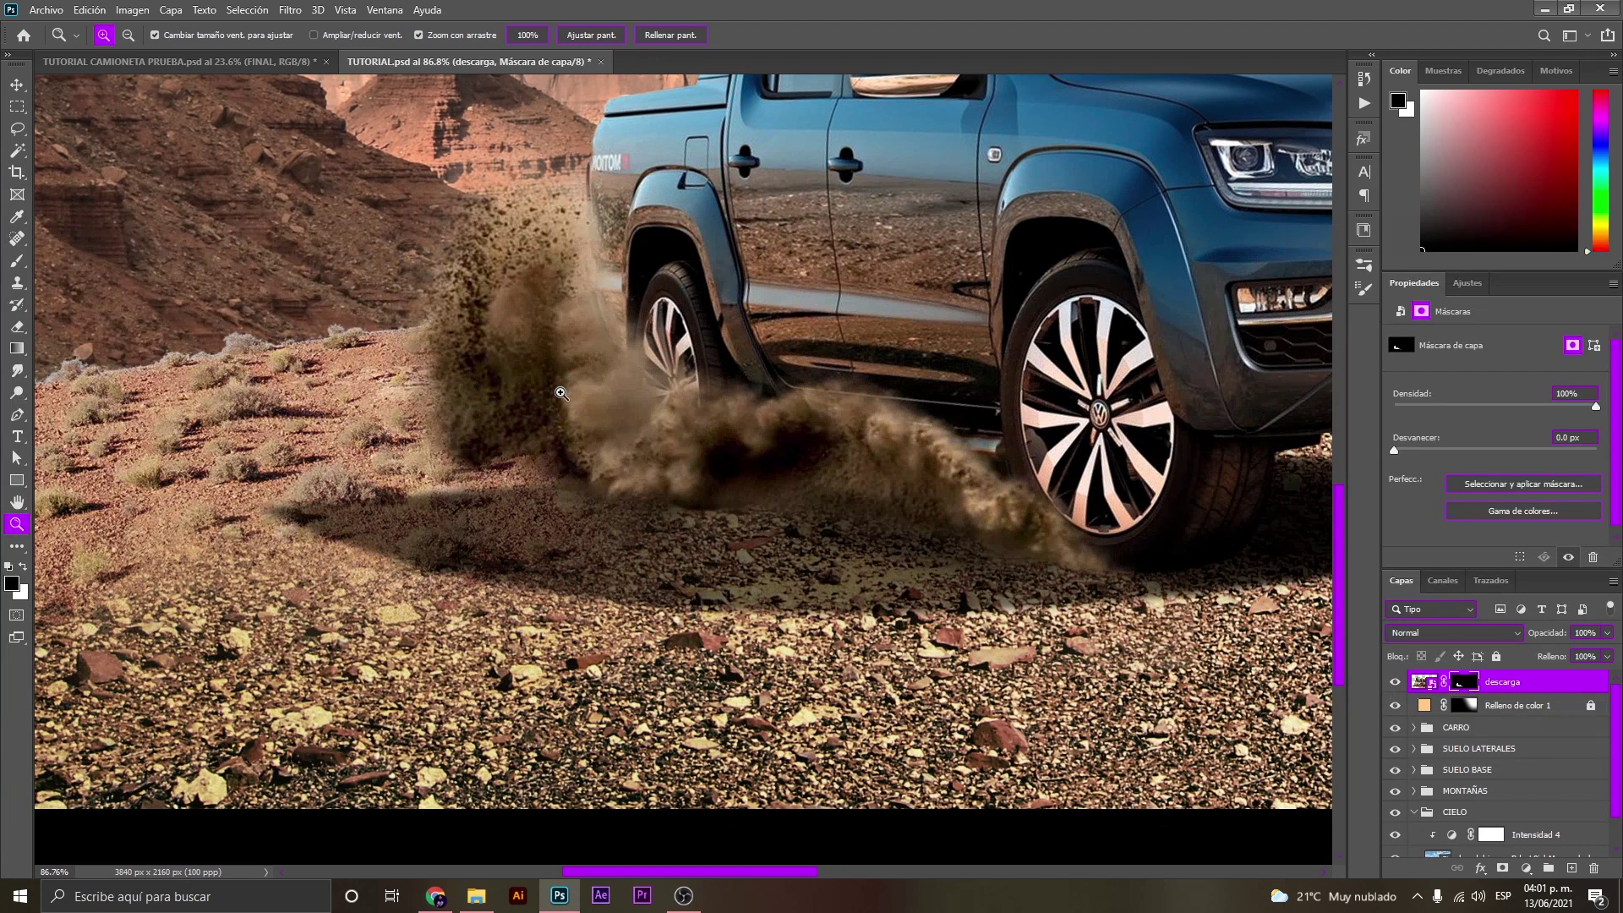
{"action": "key", "text": "v"}
{"action": "mouse_move", "coordinate": [527, 389]}
{"action": "left_mouse_down"}
{"action": "mouse_move", "coordinate": [604, 413]}
{"action": "mouse_move", "coordinate": [580, 413]}
{"action": "left_mouse_up"}
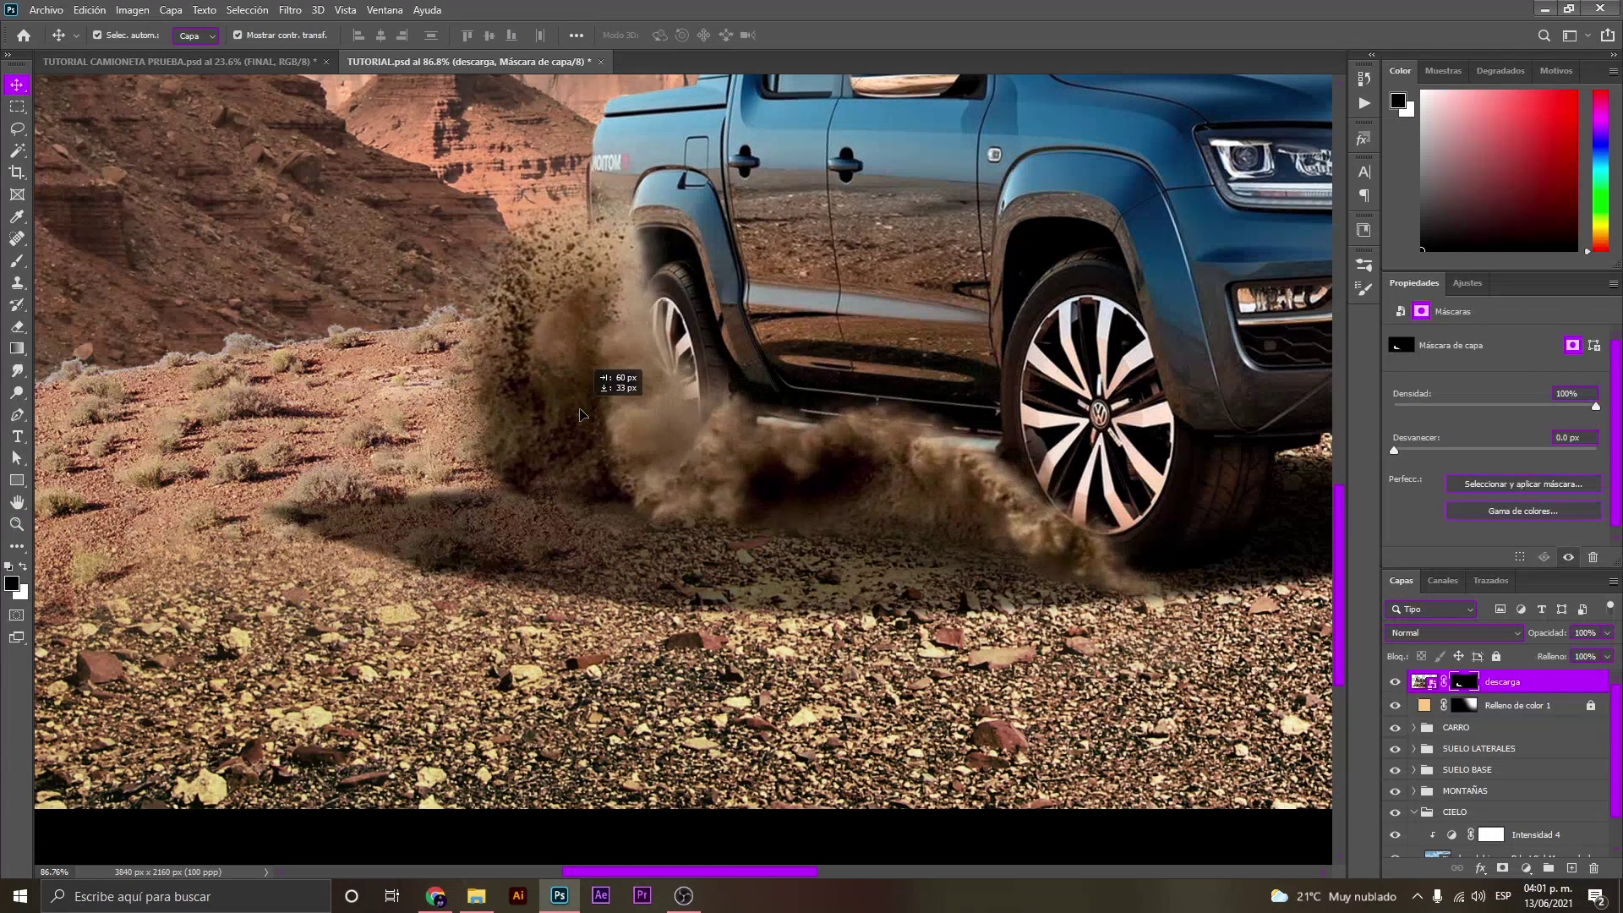
Fit the image in the window and scale the dust cloud up to about 108%.
{"action": "key", "text": "ctrl+0"}
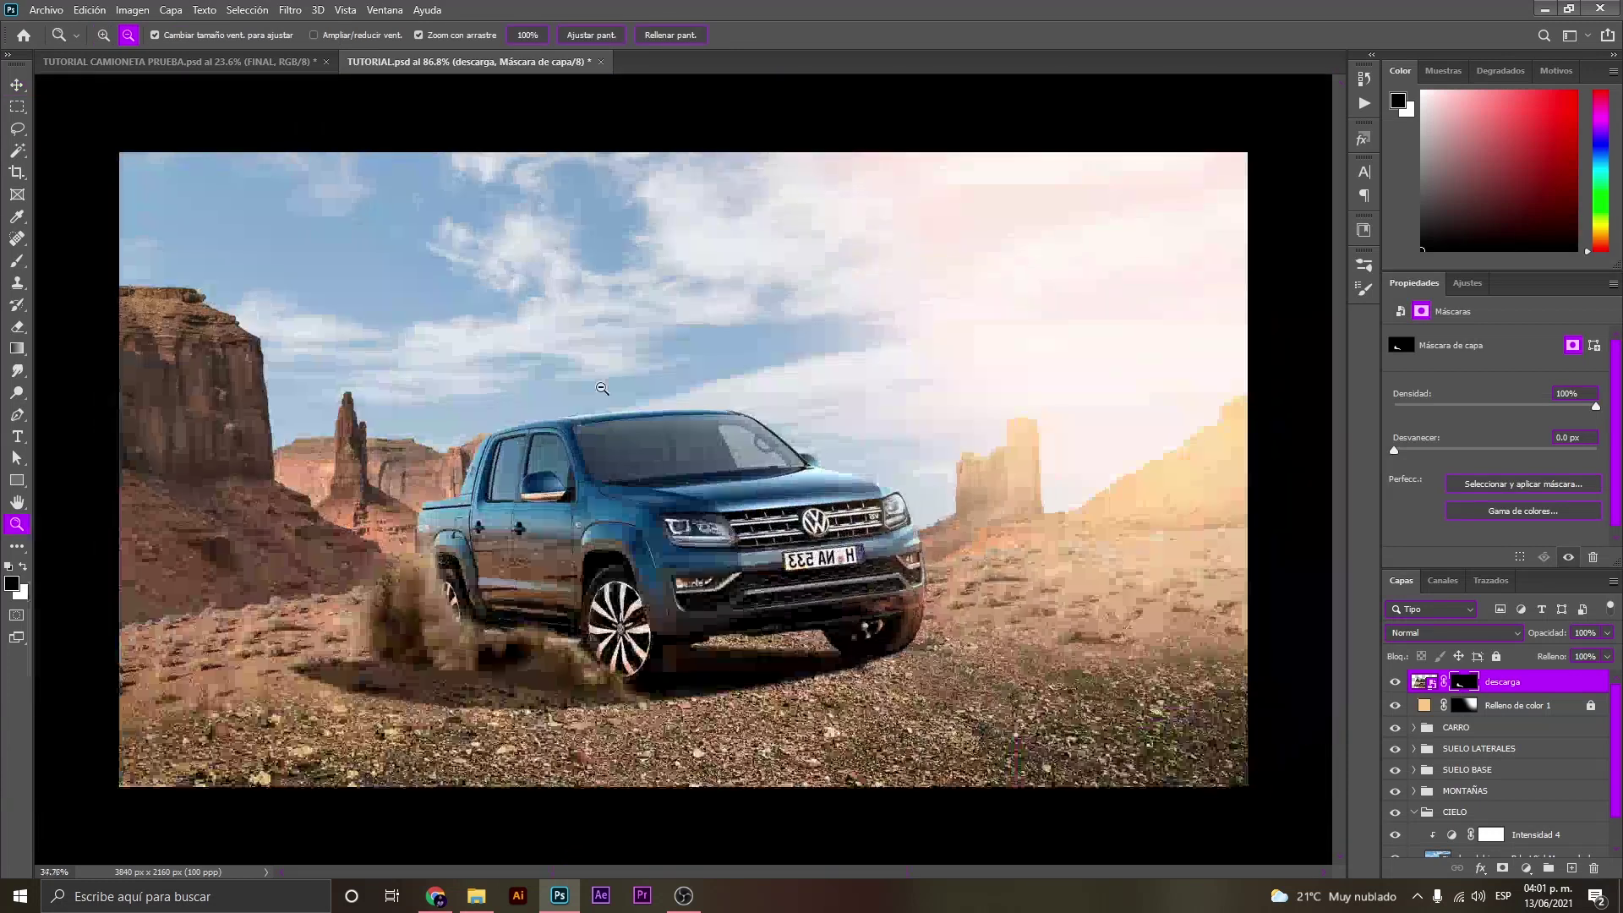
{"action": "key", "text": "ctrl+t"}
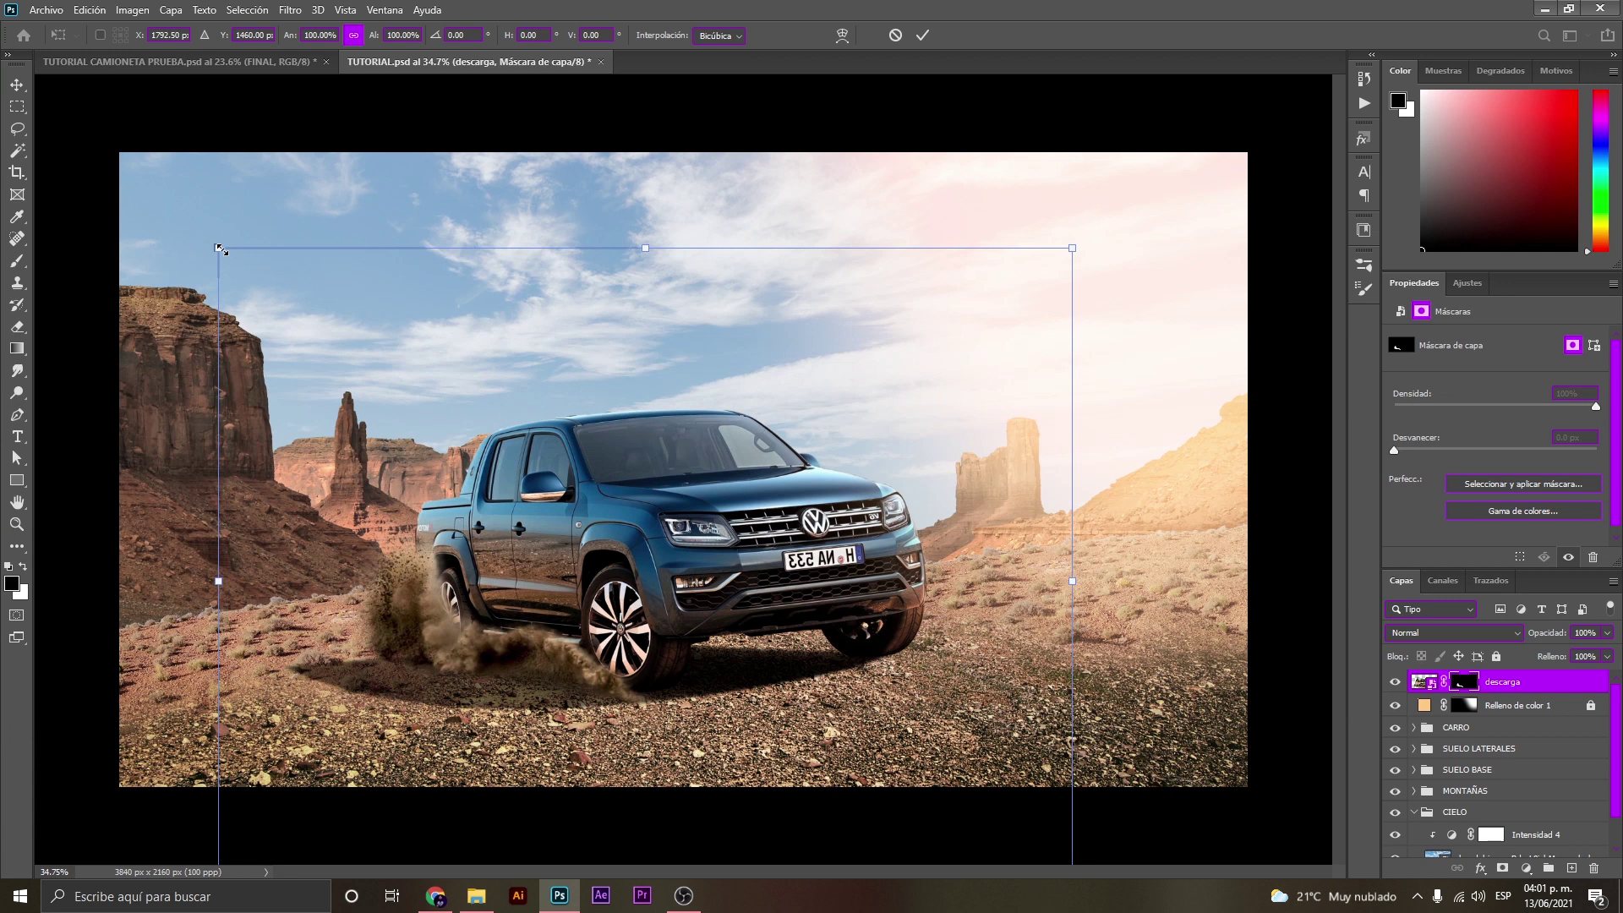
{"action": "left_click_drag", "start_coordinate": [221, 250], "coordinate": [167, 174]}
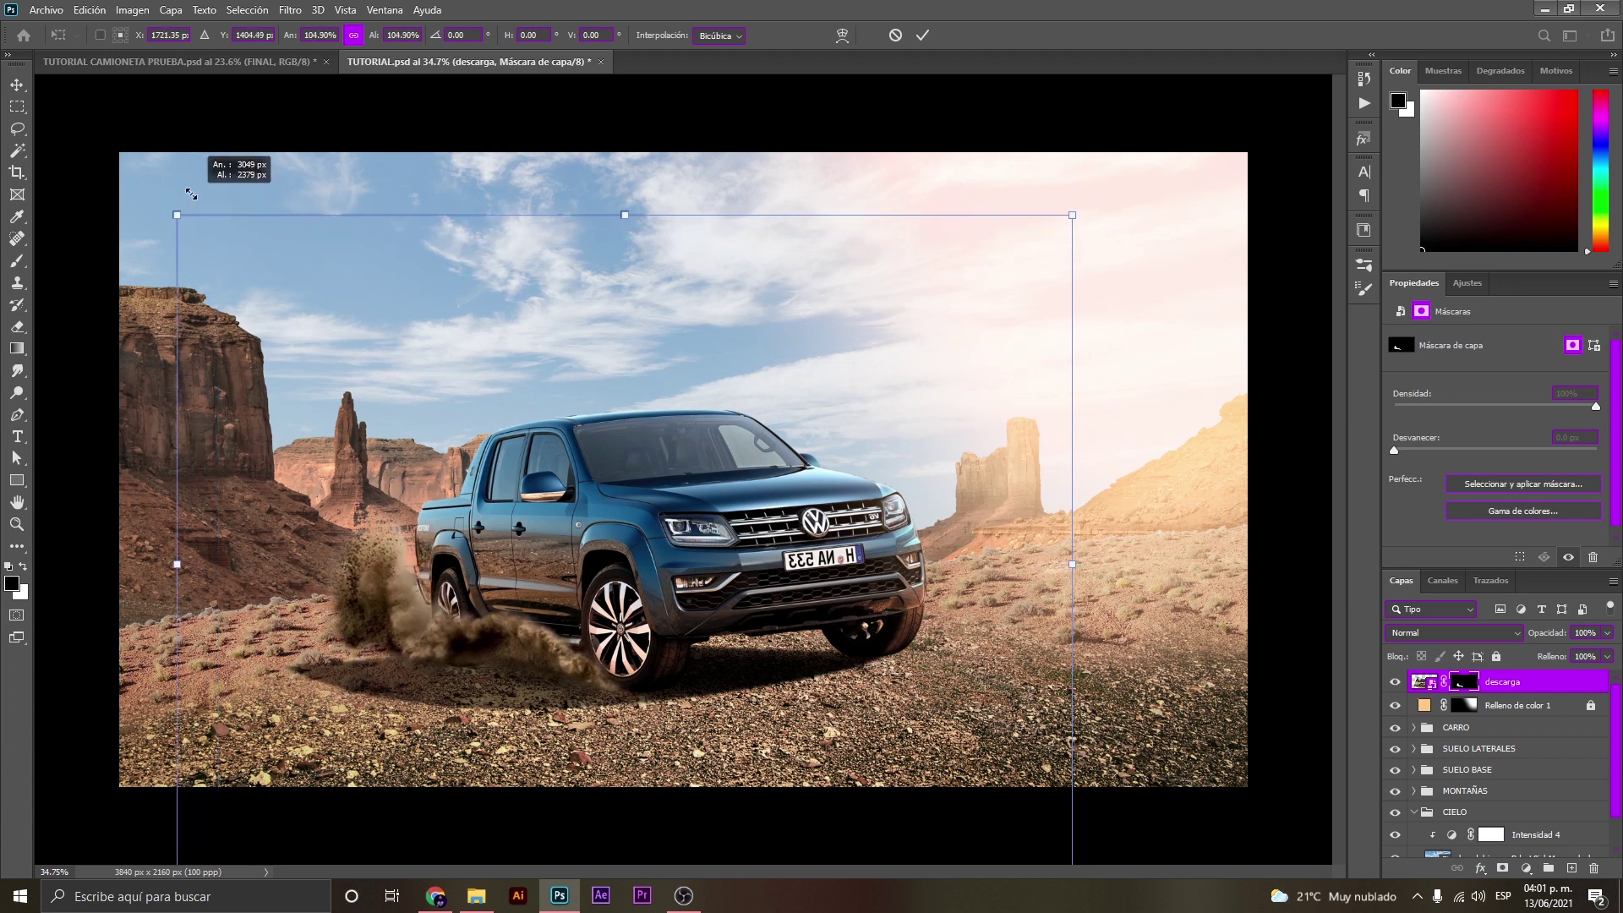
{"action": "key", "text": "Return"}
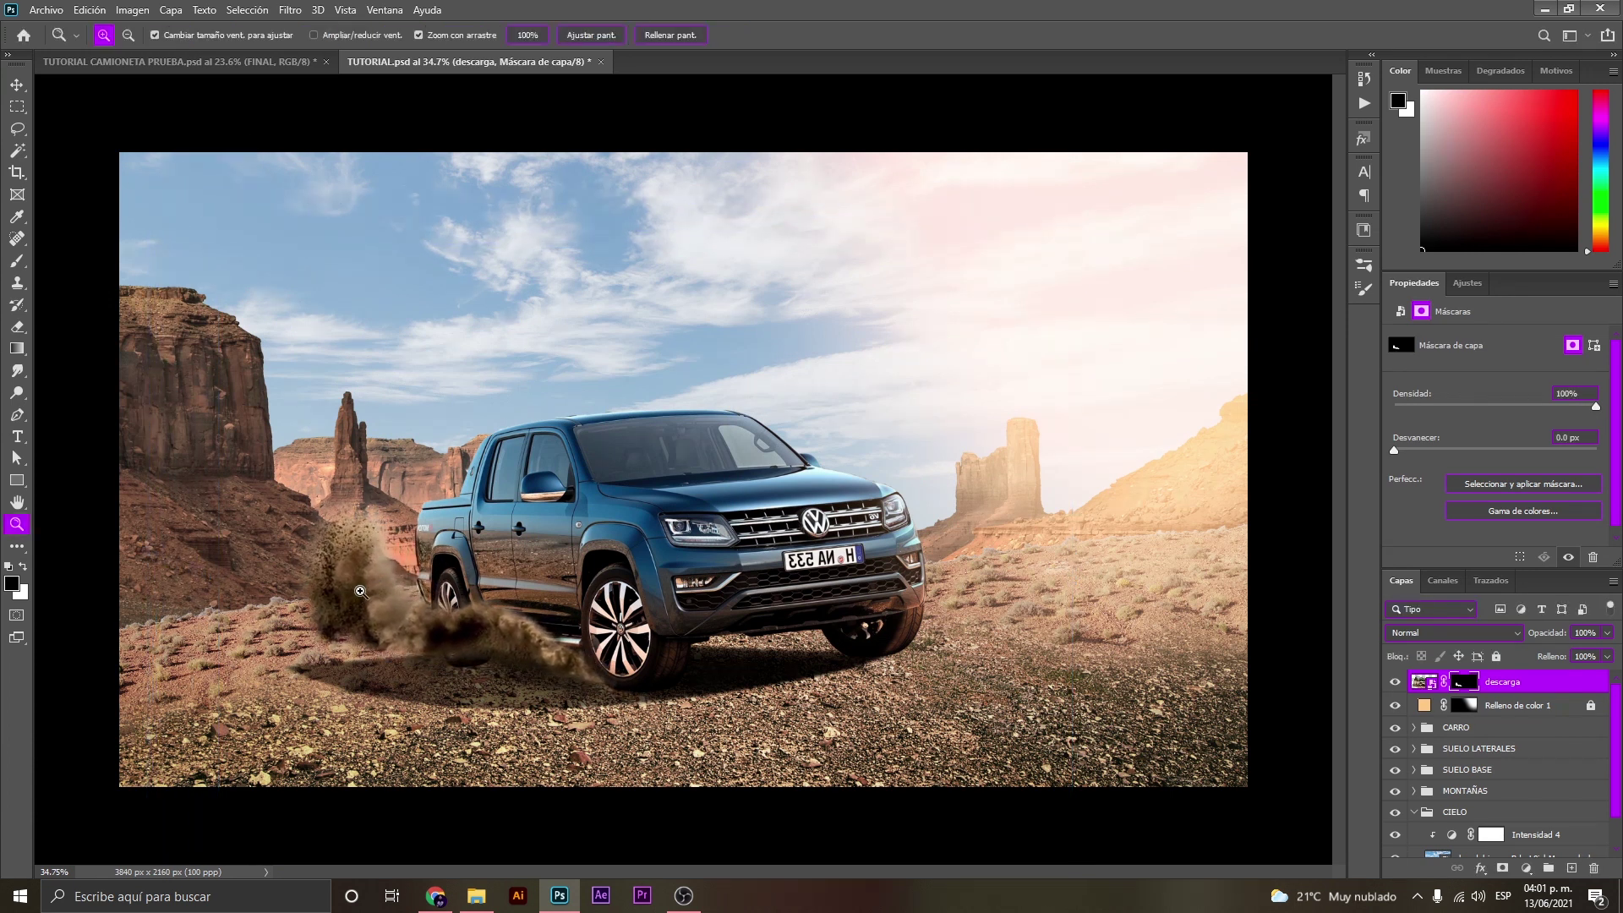
Move the dust cloud toward the rear wheel and enlarge it slightly again.
{"action": "scroll", "coordinate": [324, 575], "scroll_direction": "up", "scroll_amount": 3}
{"action": "scroll", "coordinate": [324, 574], "scroll_direction": "up", "scroll_amount": 2}
{"action": "left_click_drag", "start_coordinate": [324, 575], "coordinate": [465, 641]}
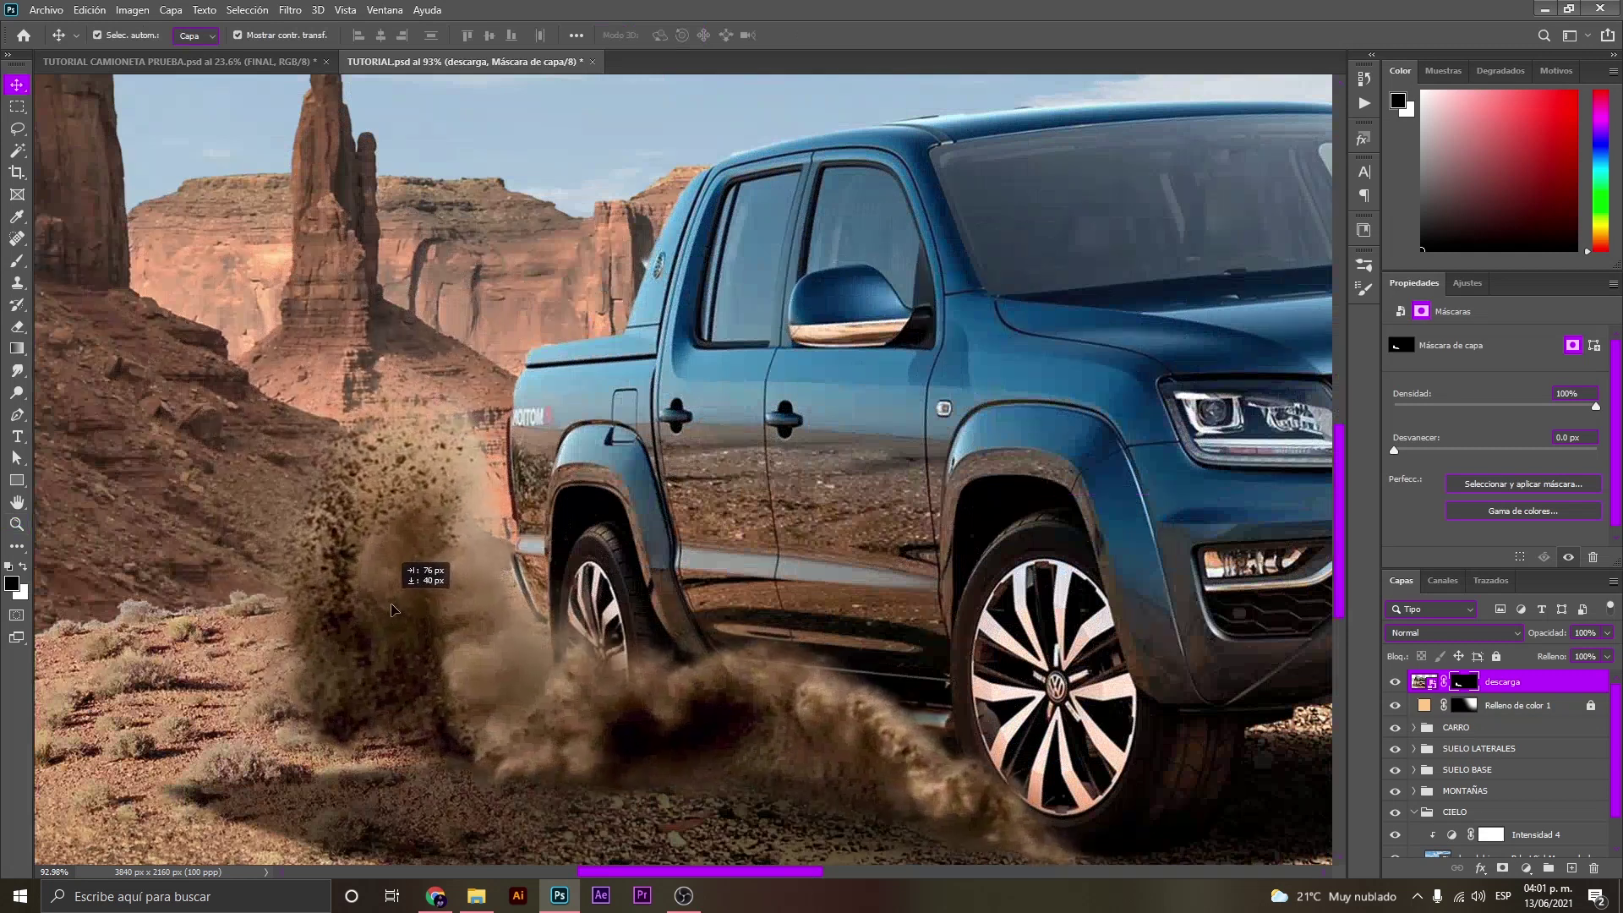
{"action": "key", "text": "ctrl+t"}
{"action": "scroll", "coordinate": [464, 640], "scroll_direction": "down", "scroll_amount": 7}
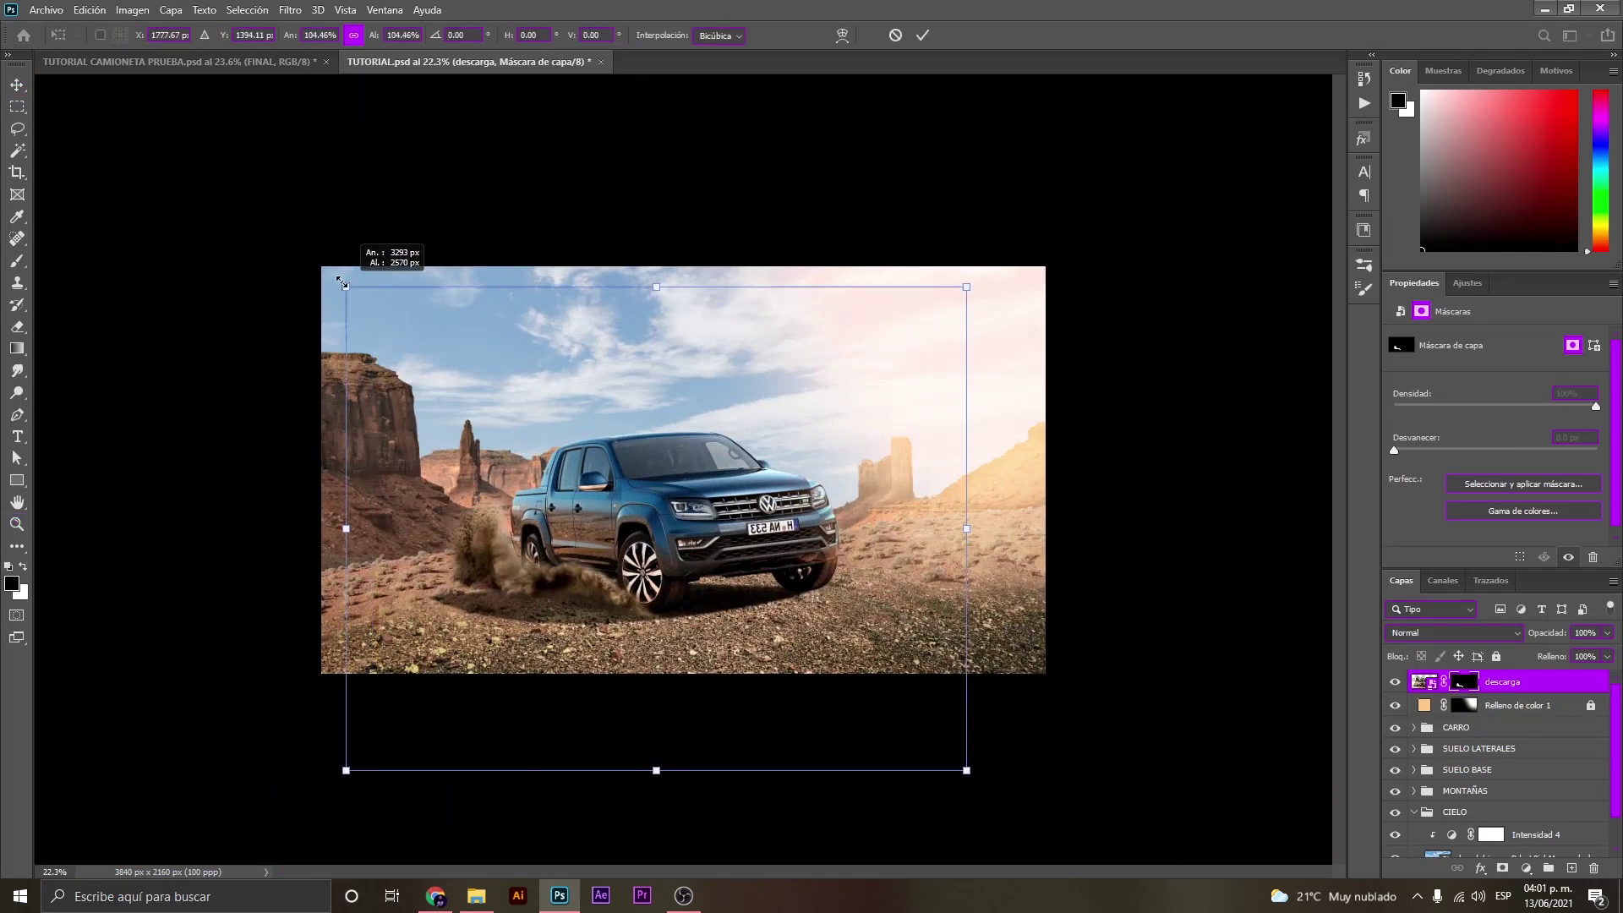
{"action": "left_click_drag", "start_coordinate": [373, 306], "coordinate": [309, 256]}
{"action": "key", "text": "Return"}
Place the dust cloud just behind the rear wheel and select the descarga layer mask.
{"action": "key", "text": "z"}
{"action": "scroll", "coordinate": [522, 567], "scroll_direction": "up", "scroll_amount": 3}
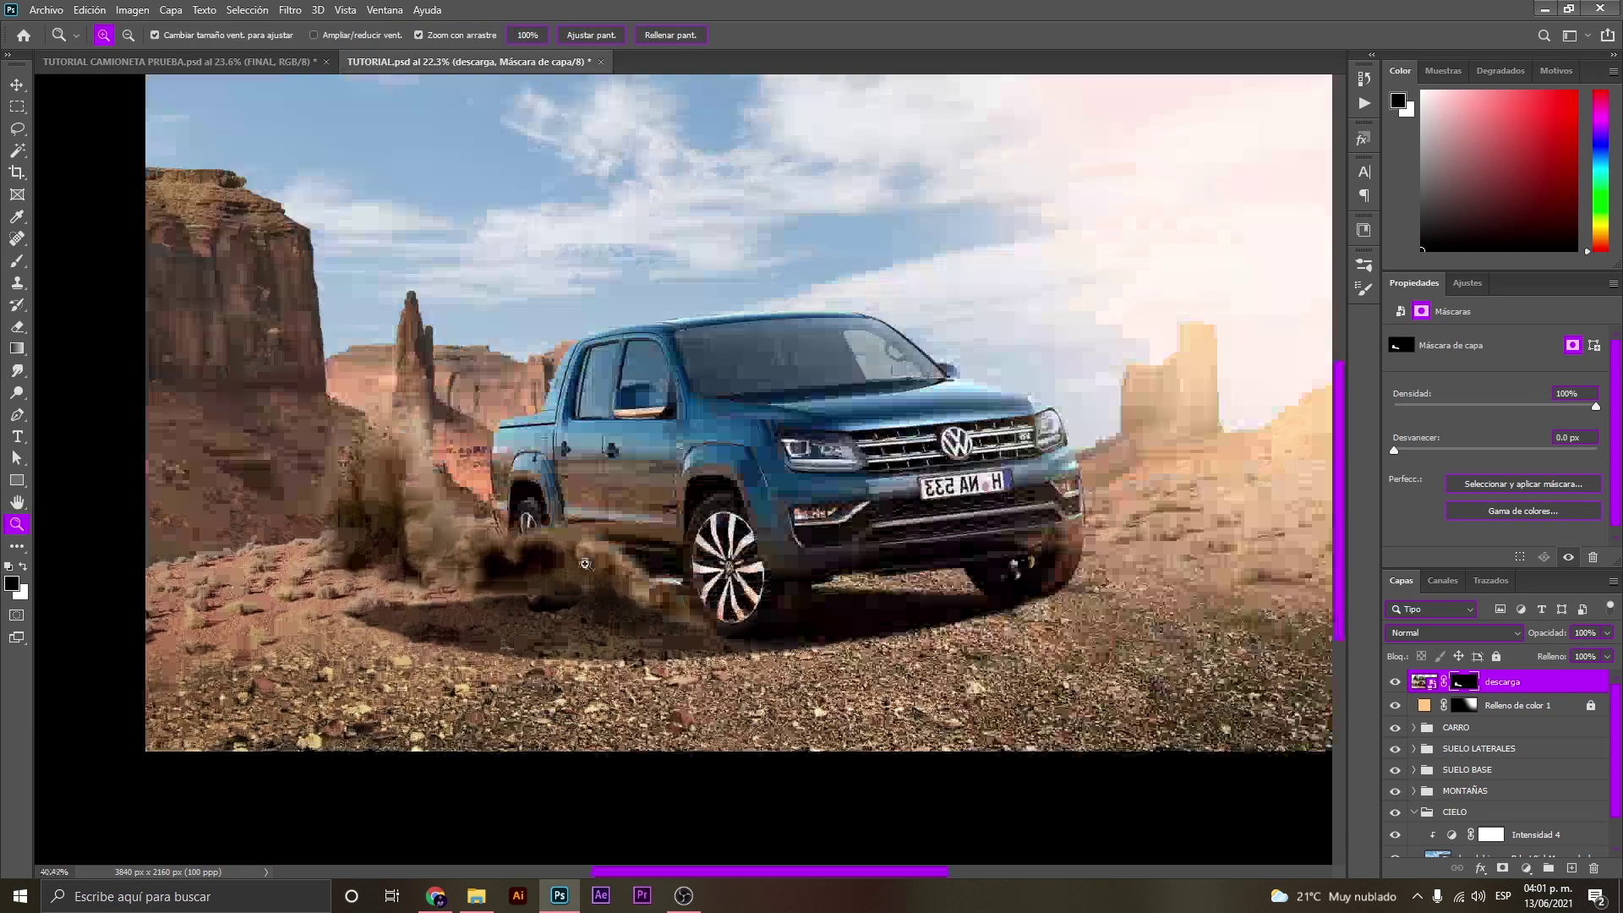
{"action": "scroll", "coordinate": [522, 567], "scroll_direction": "up", "scroll_amount": 3}
{"action": "key", "text": "v"}
{"action": "left_click_drag", "start_coordinate": [461, 500], "coordinate": [653, 577]}
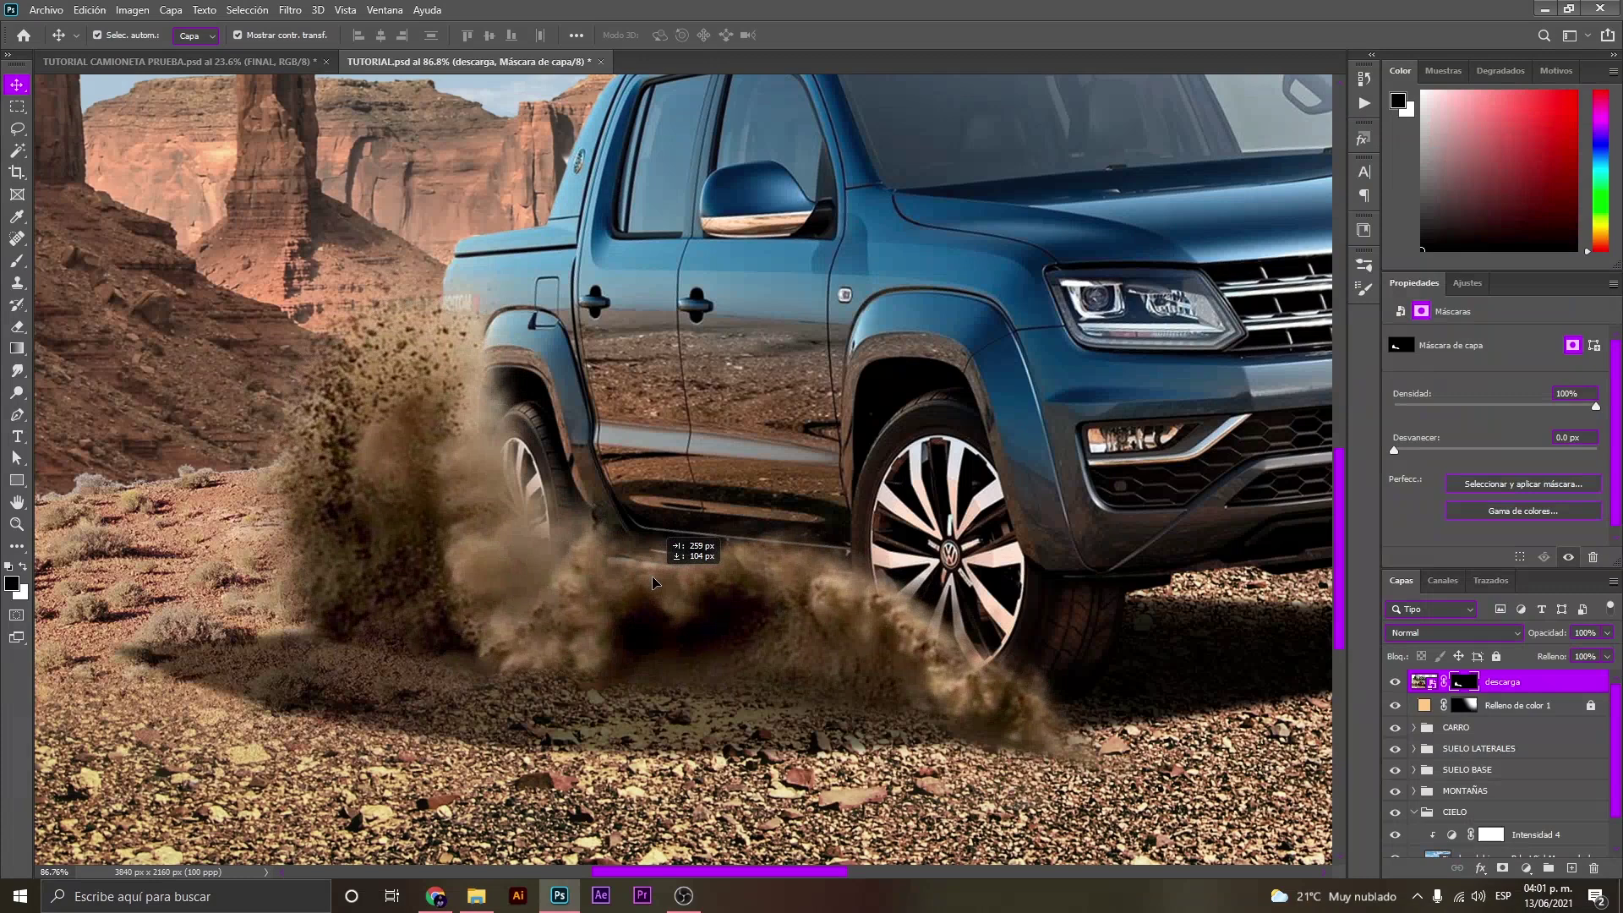
{"action": "key", "text": "z"}
{"action": "scroll", "coordinate": [297, 458], "scroll_direction": "down", "scroll_amount": 6, "text": "alt"}
{"action": "key", "text": "v"}
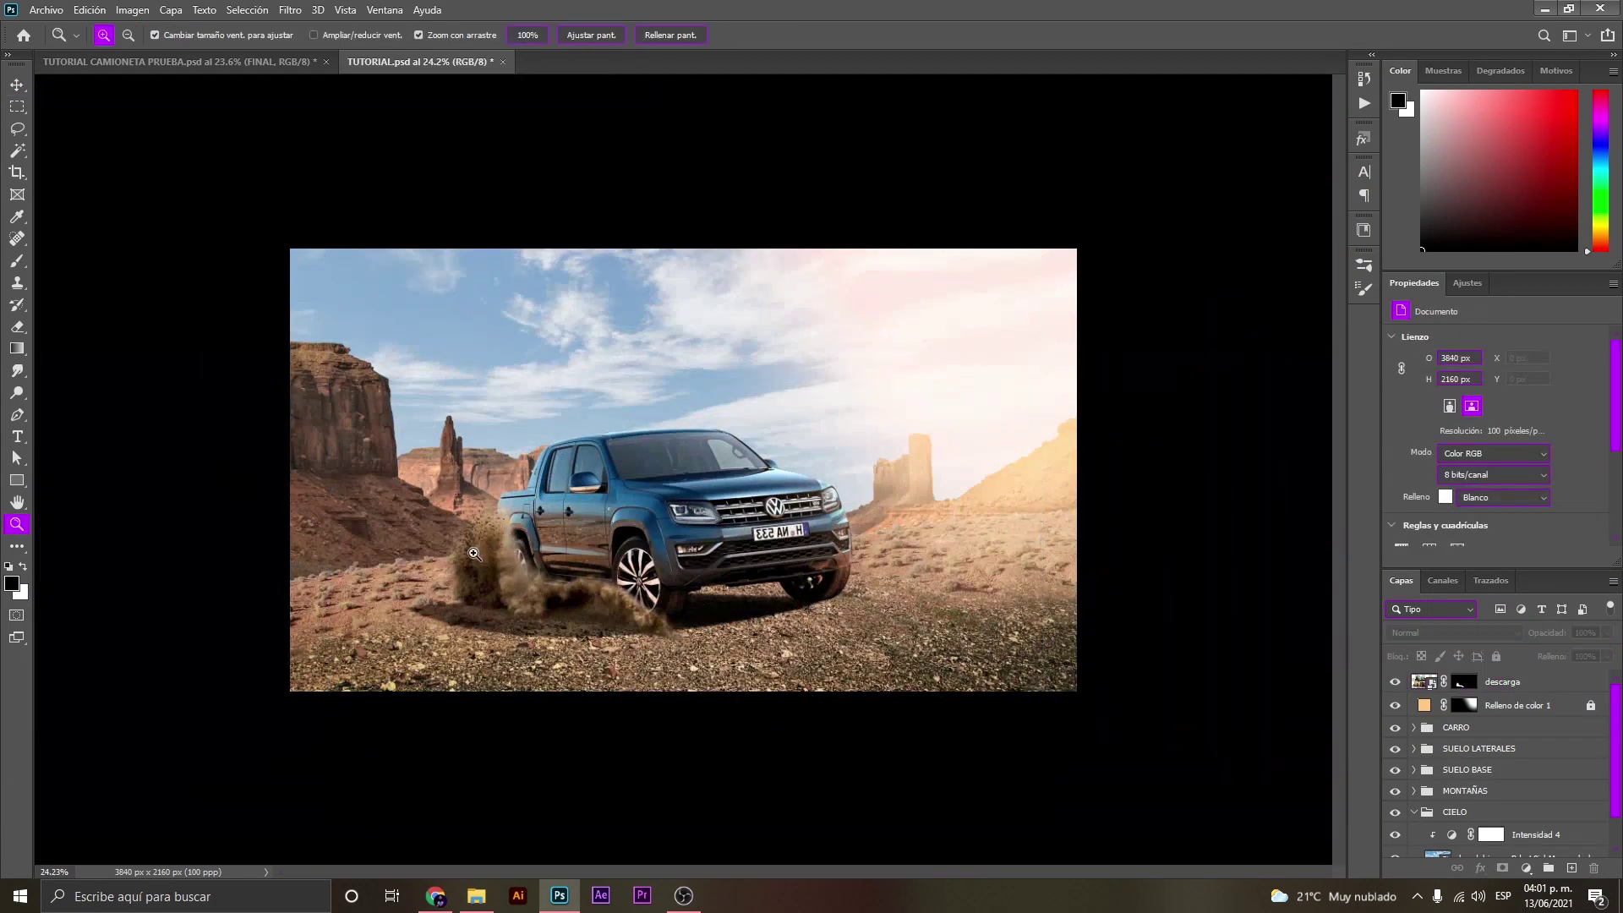
{"action": "scroll", "coordinate": [684, 470], "scroll_direction": "up", "scroll_amount": 5}
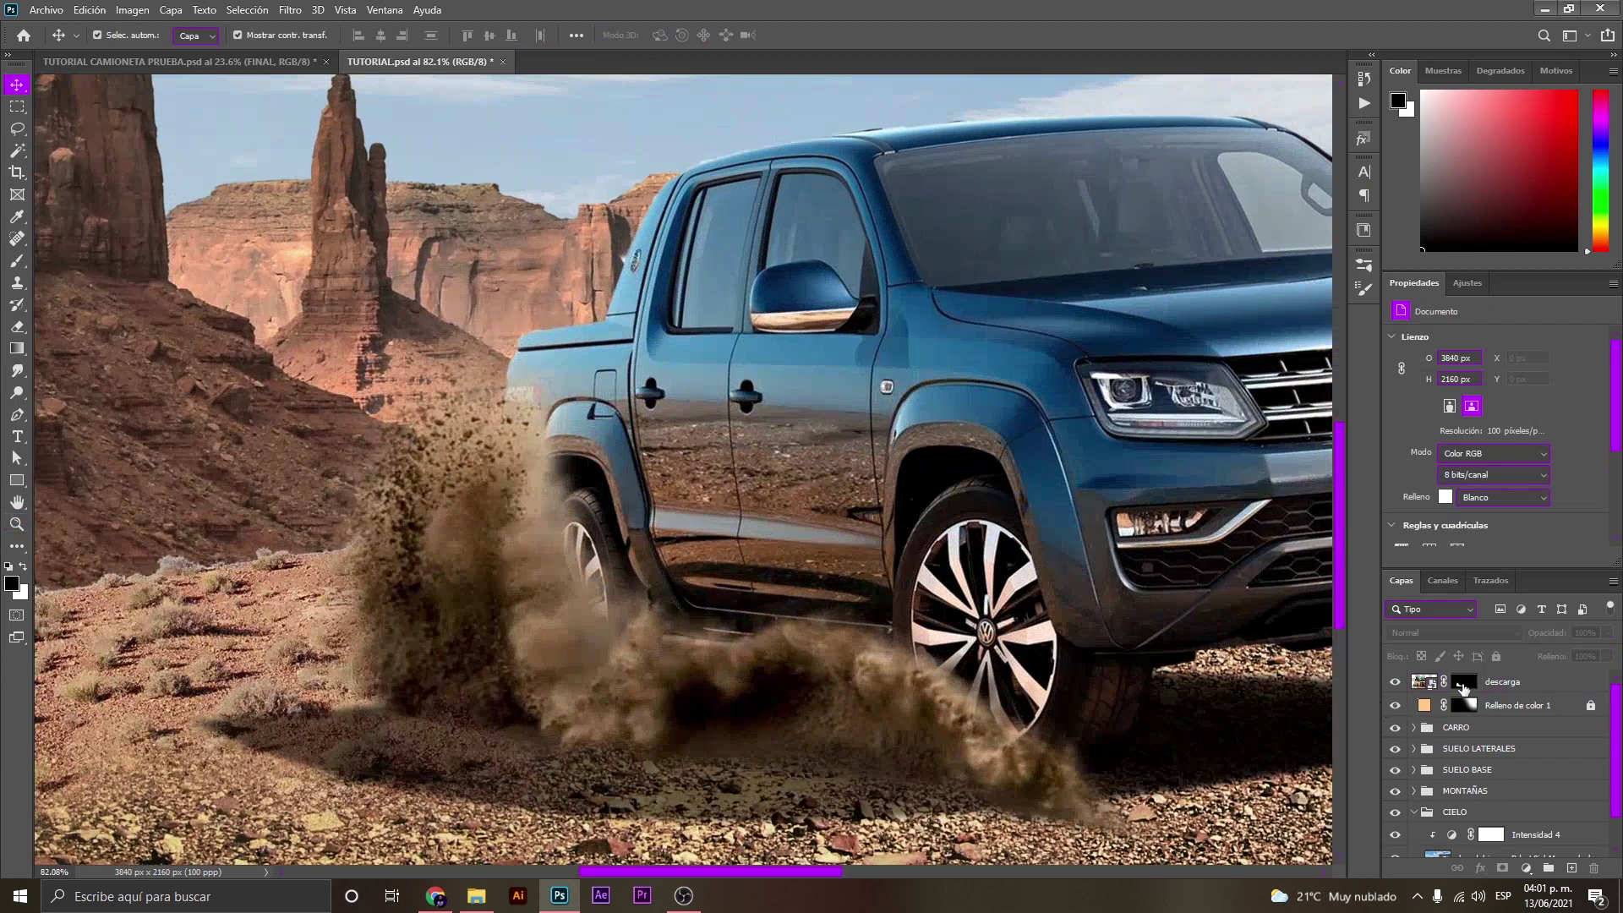
{"action": "left_click", "coordinate": [1465, 685]}
Paint on the descarga mask to hide dust covering the rear tyre.
{"action": "key", "text": "b"}
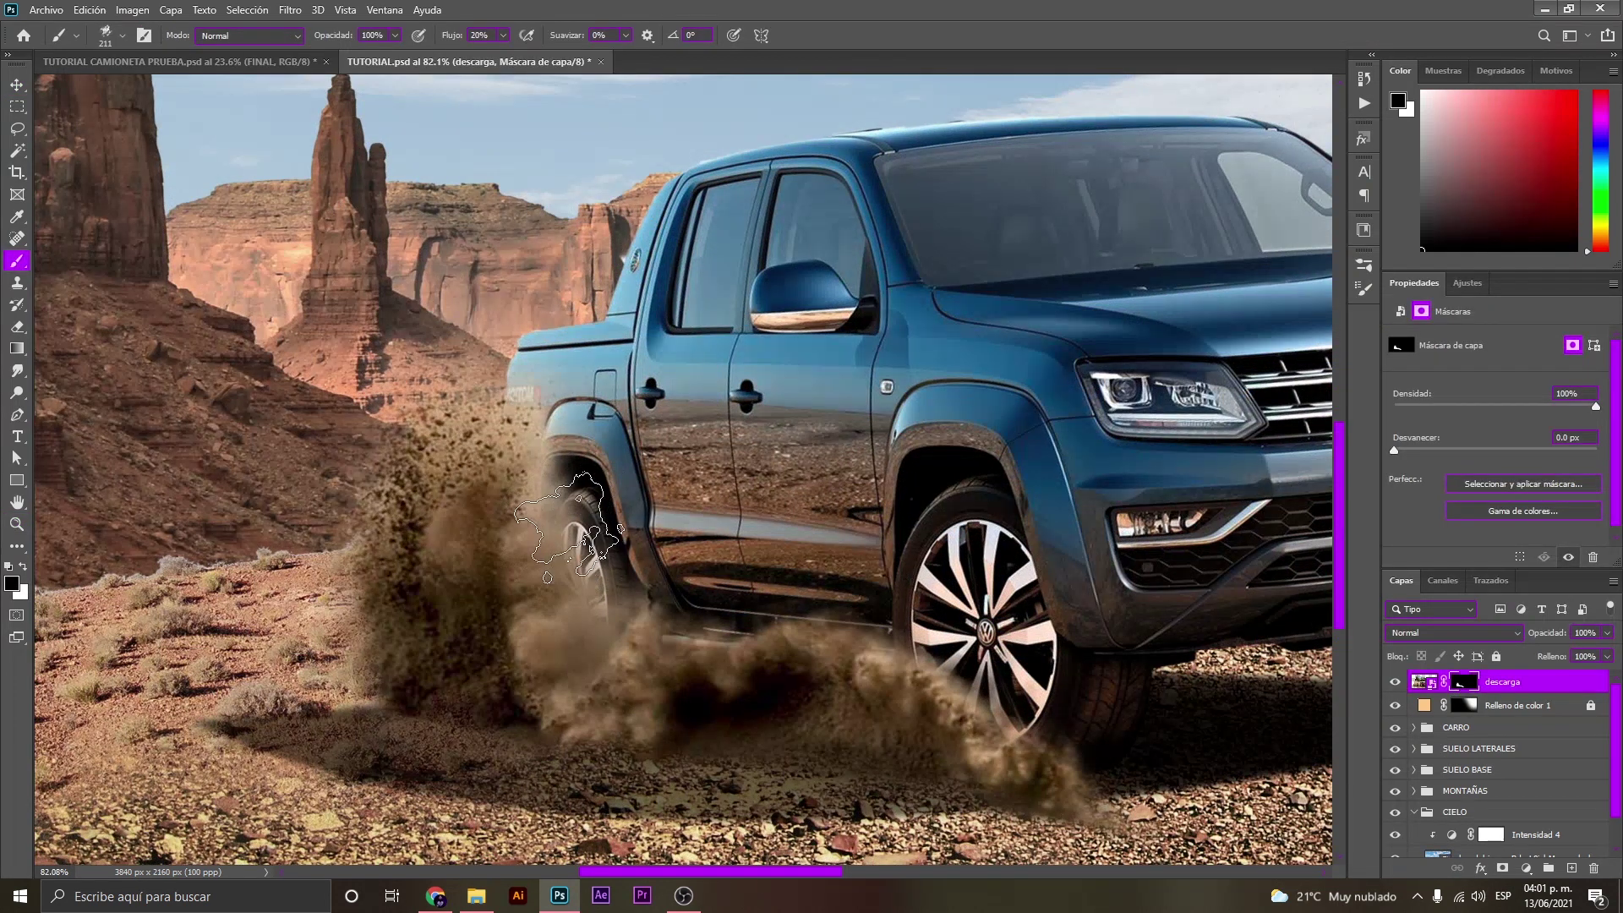
{"action": "left_click", "coordinate": [568, 529]}
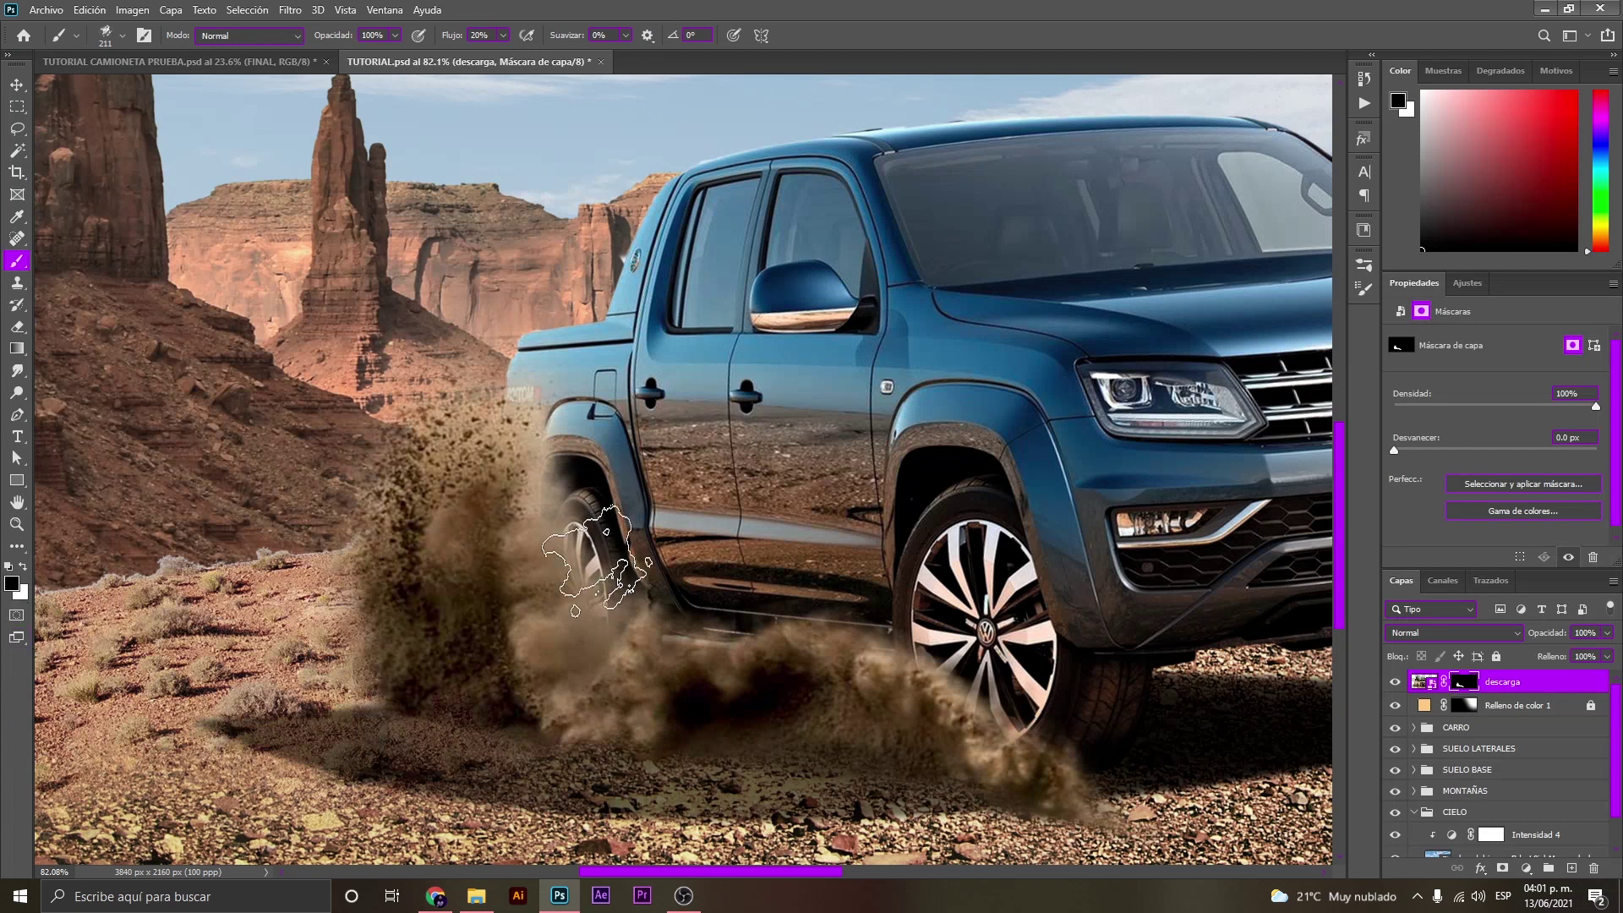
{"action": "left_click_drag", "start_coordinate": [596, 558], "coordinate": [601, 643]}
{"action": "key", "text": "z"}
{"action": "left_click", "coordinate": [624, 622]}
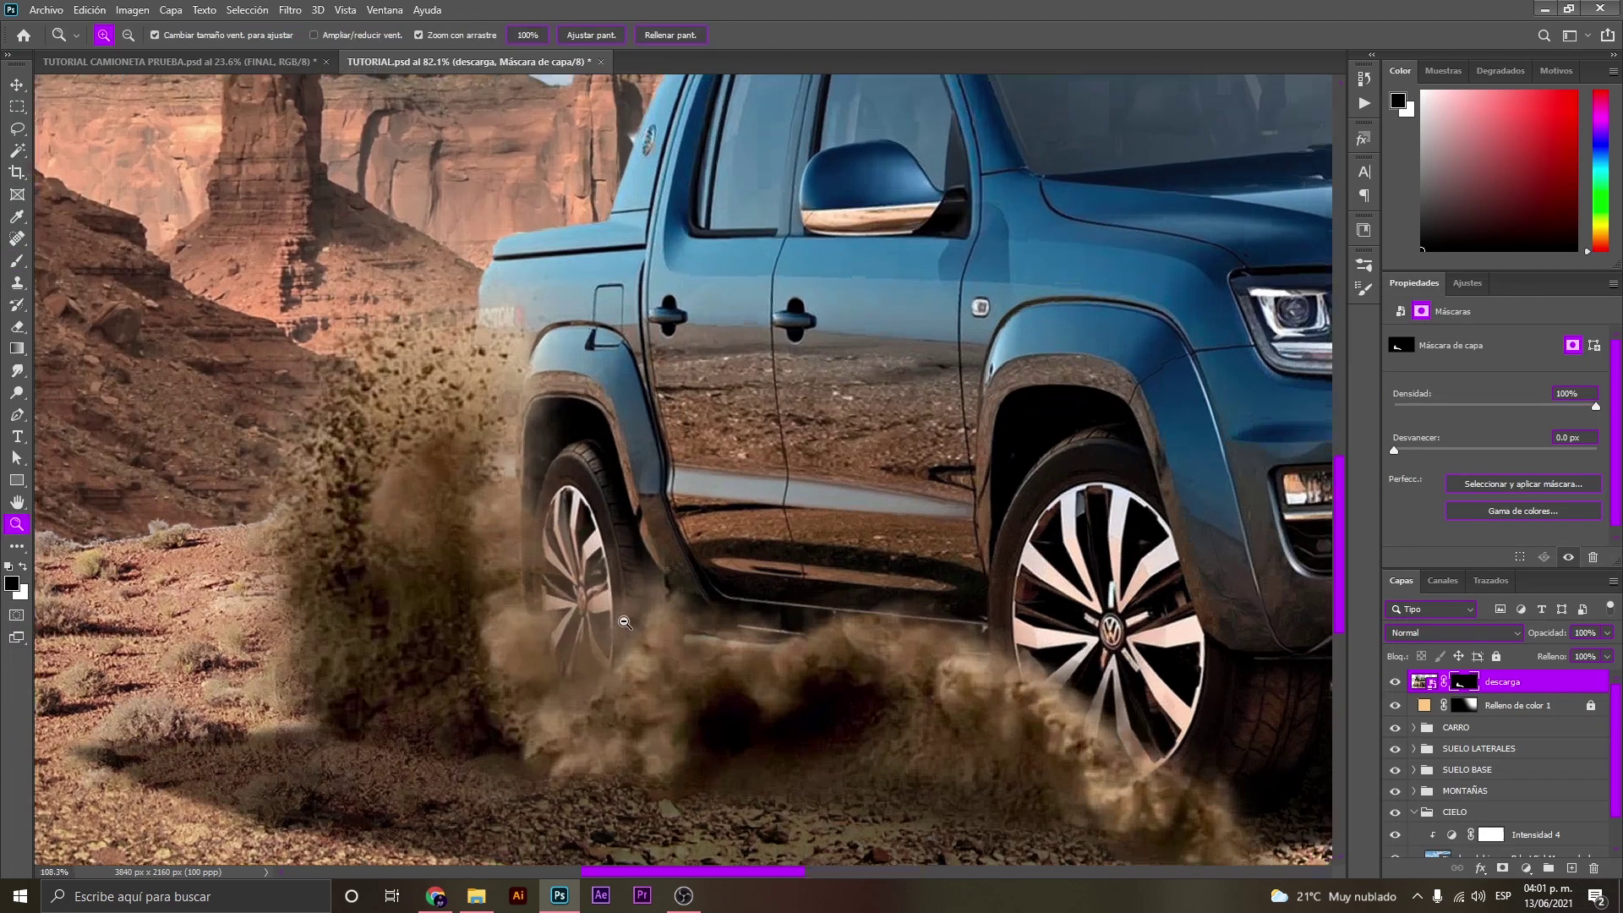
{"action": "key", "text": "b"}
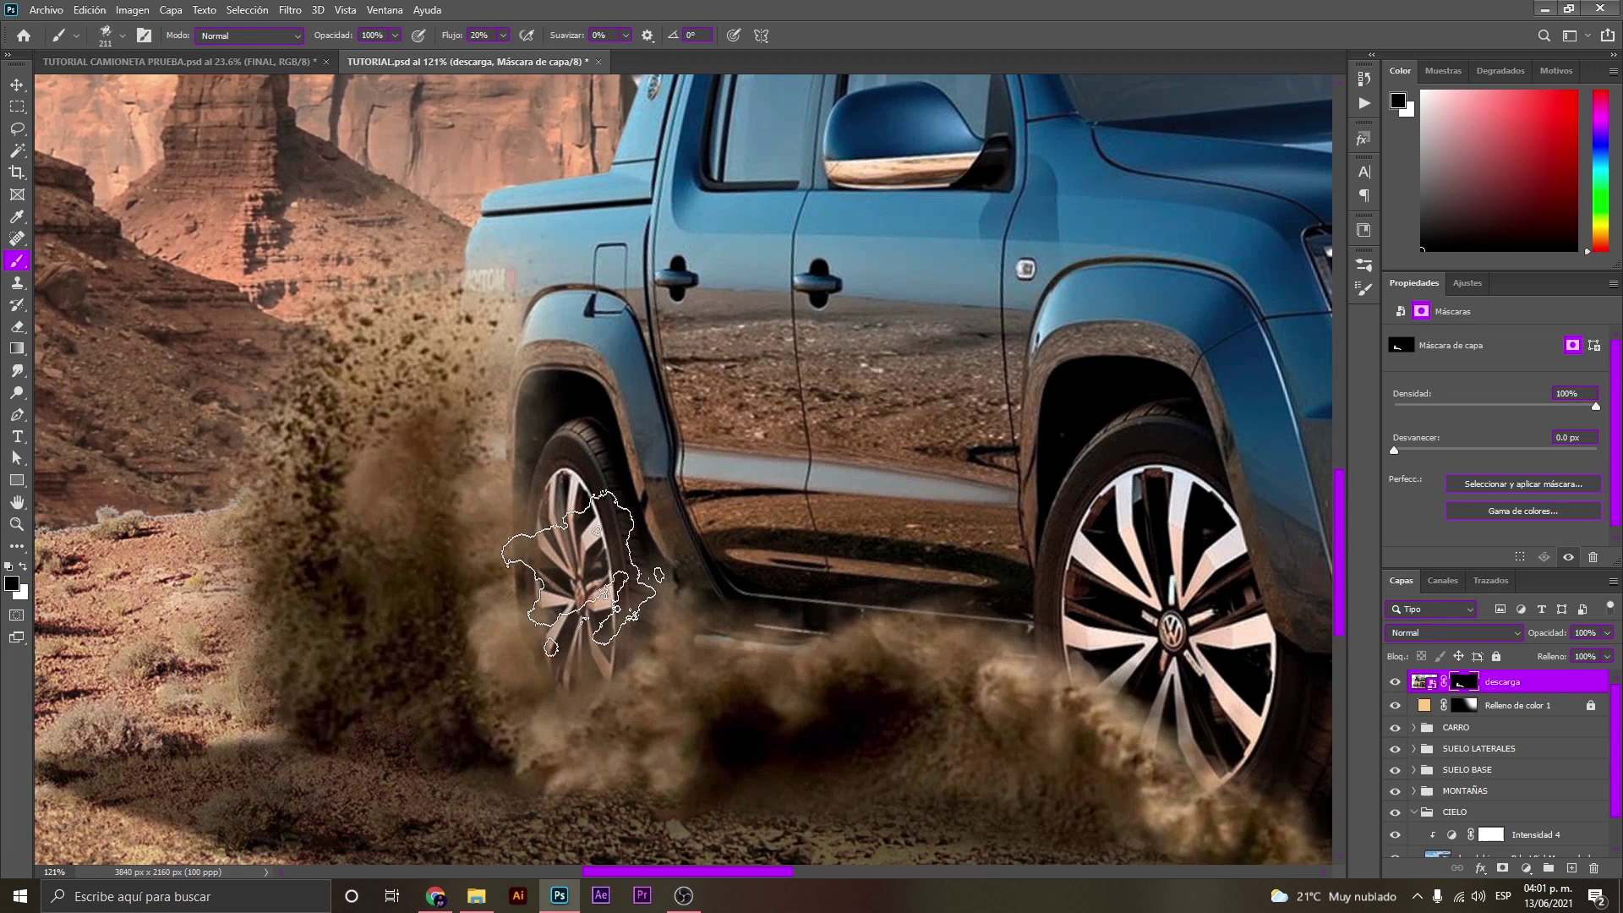
Resize the mask brush to about 190 px and reframe the view on the rear wheel.
{"action": "left_click_drag", "start_coordinate": [543, 319], "coordinate": [520, 328]}
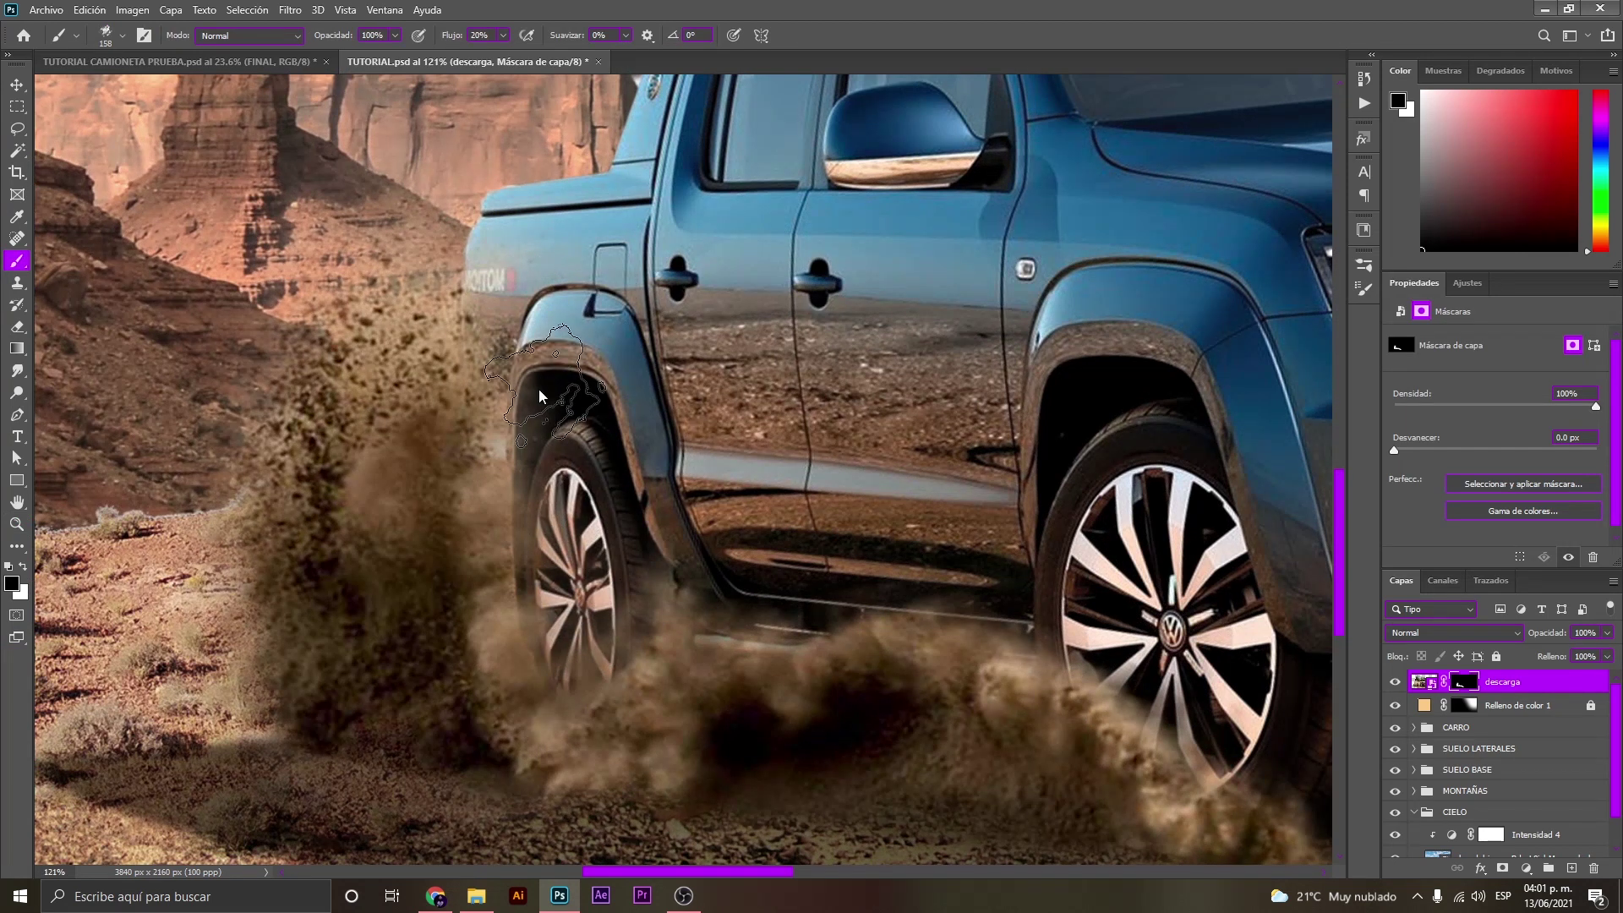
{"action": "scroll", "coordinate": [474, 352], "scroll_direction": "up", "scroll_amount": 3}
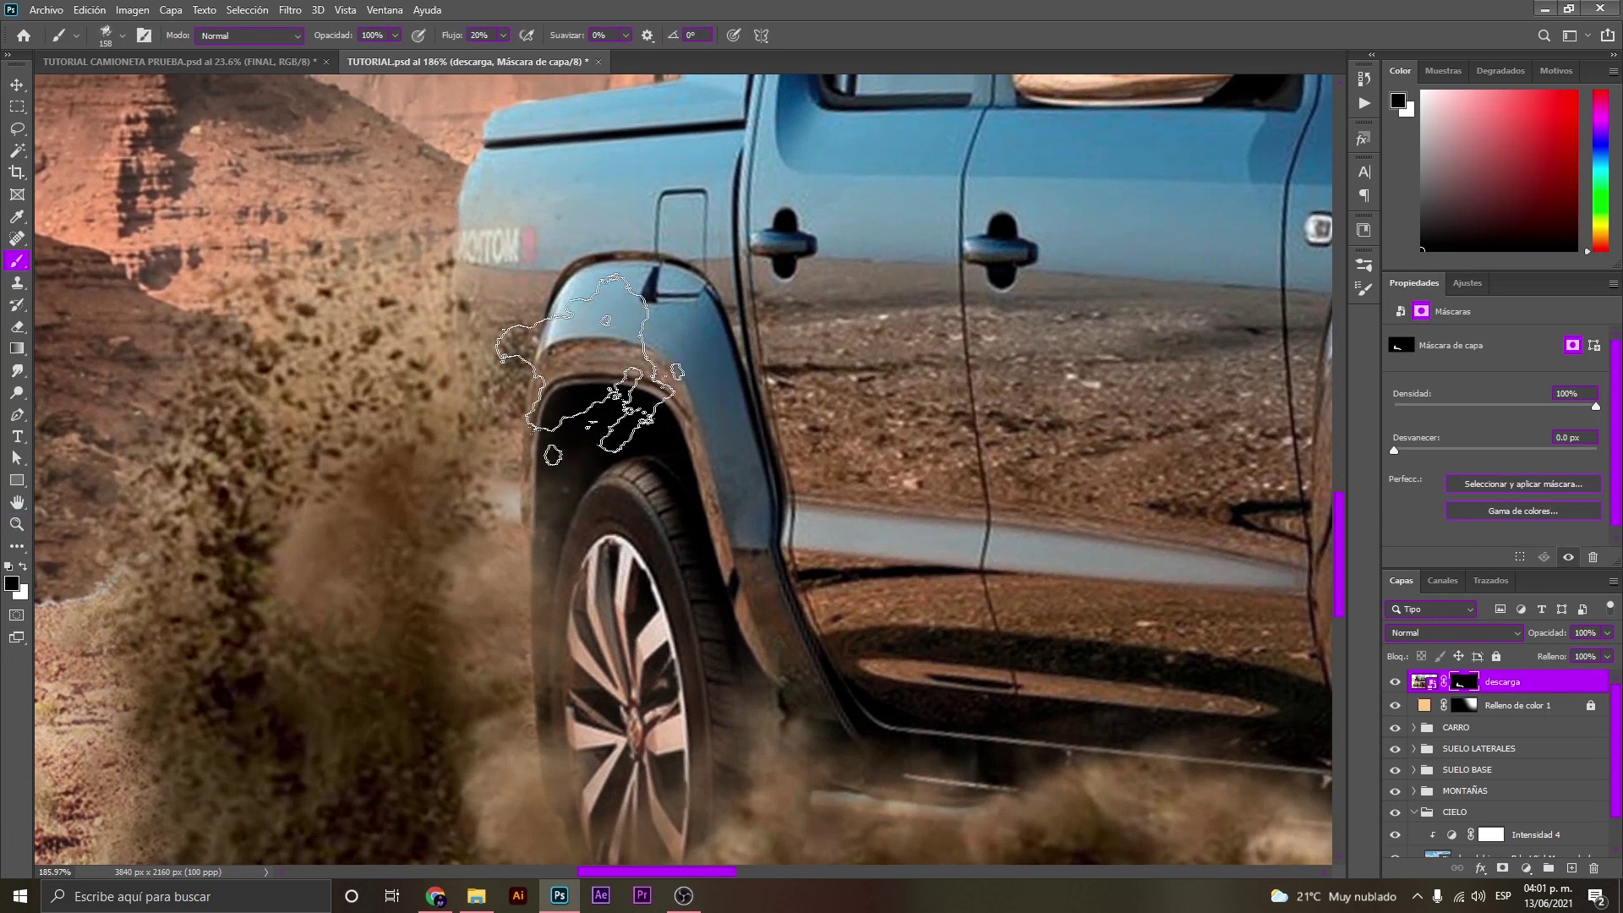
{"action": "scroll", "coordinate": [556, 533], "scroll_direction": "down", "scroll_amount": 1}
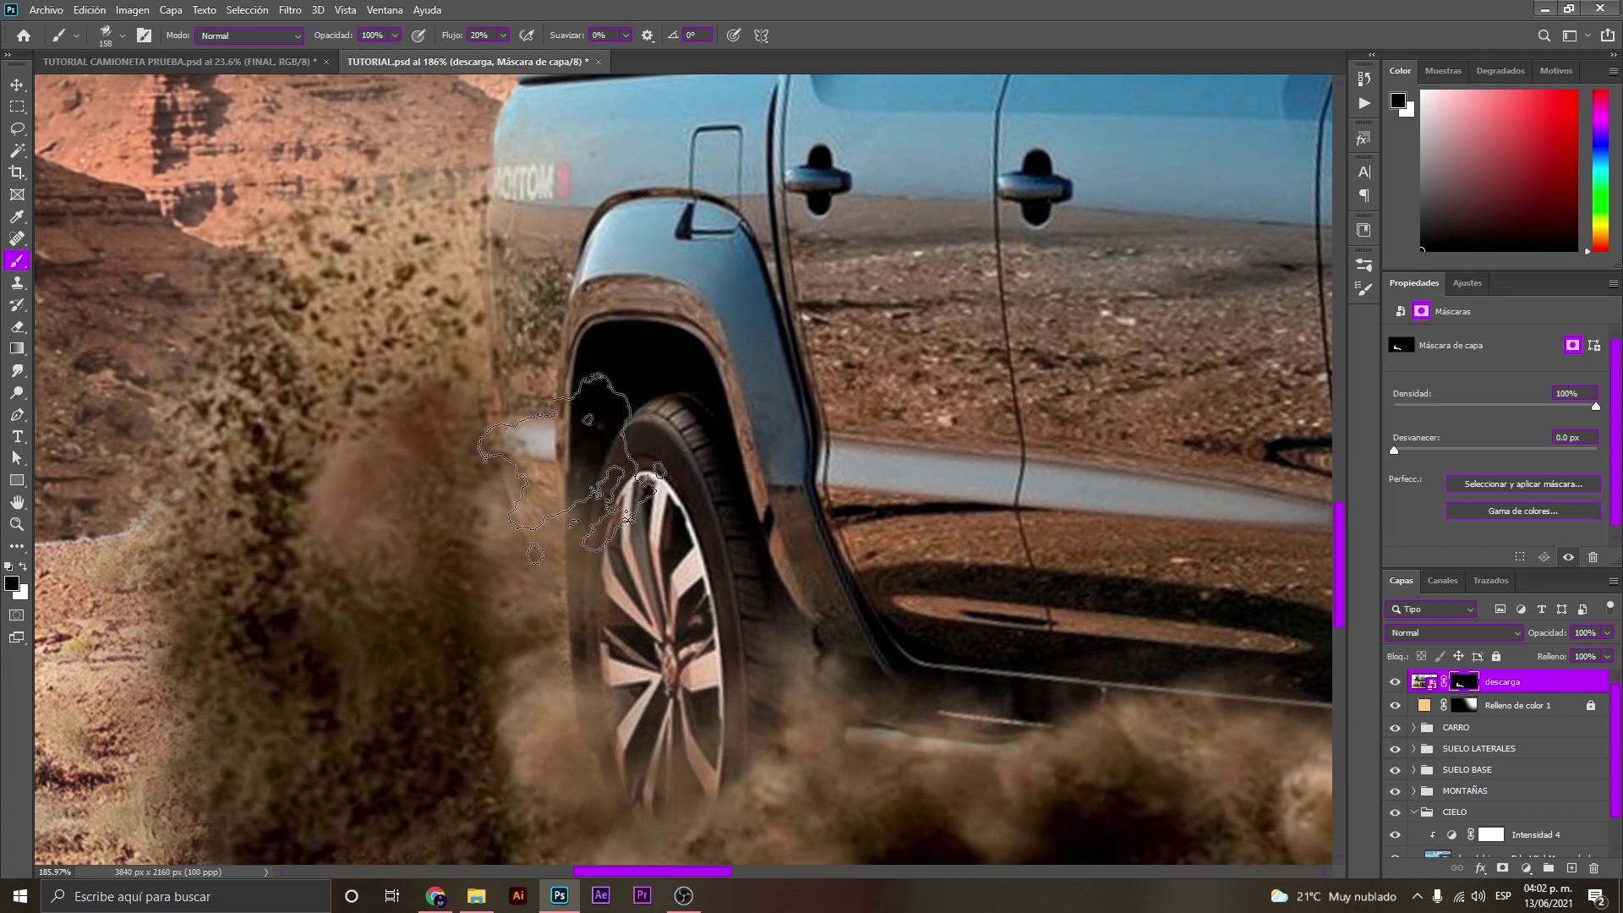
{"action": "left_click_drag", "start_coordinate": [641, 484], "coordinate": [645, 399]}
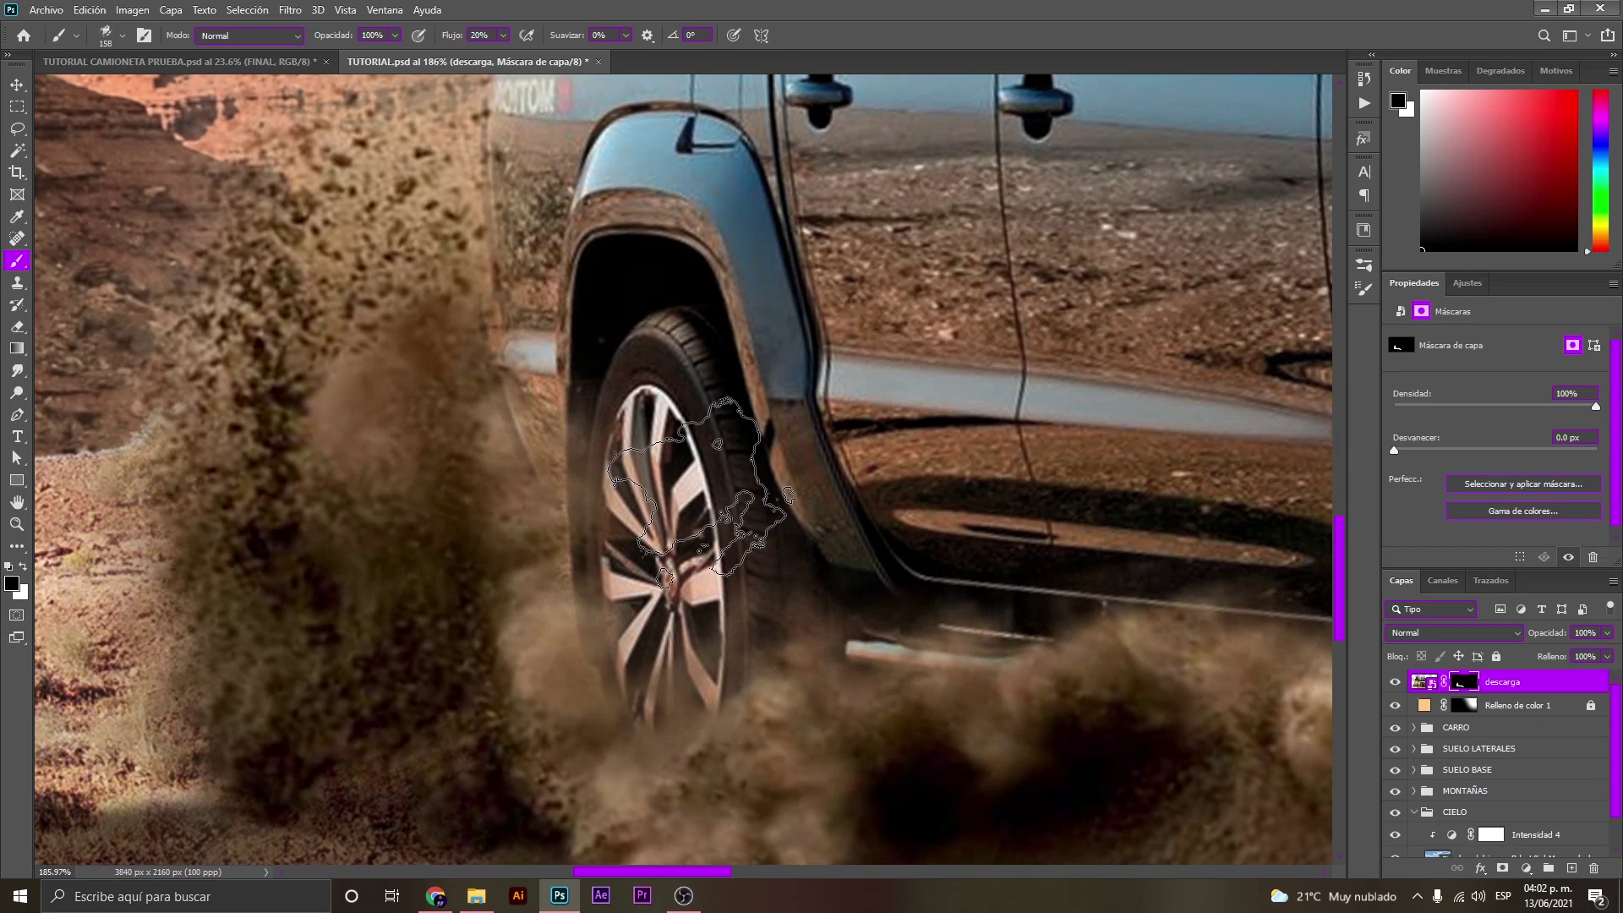
{"action": "key", "text": "z"}
{"action": "left_click_drag", "start_coordinate": [744, 490], "coordinate": [662, 490]}
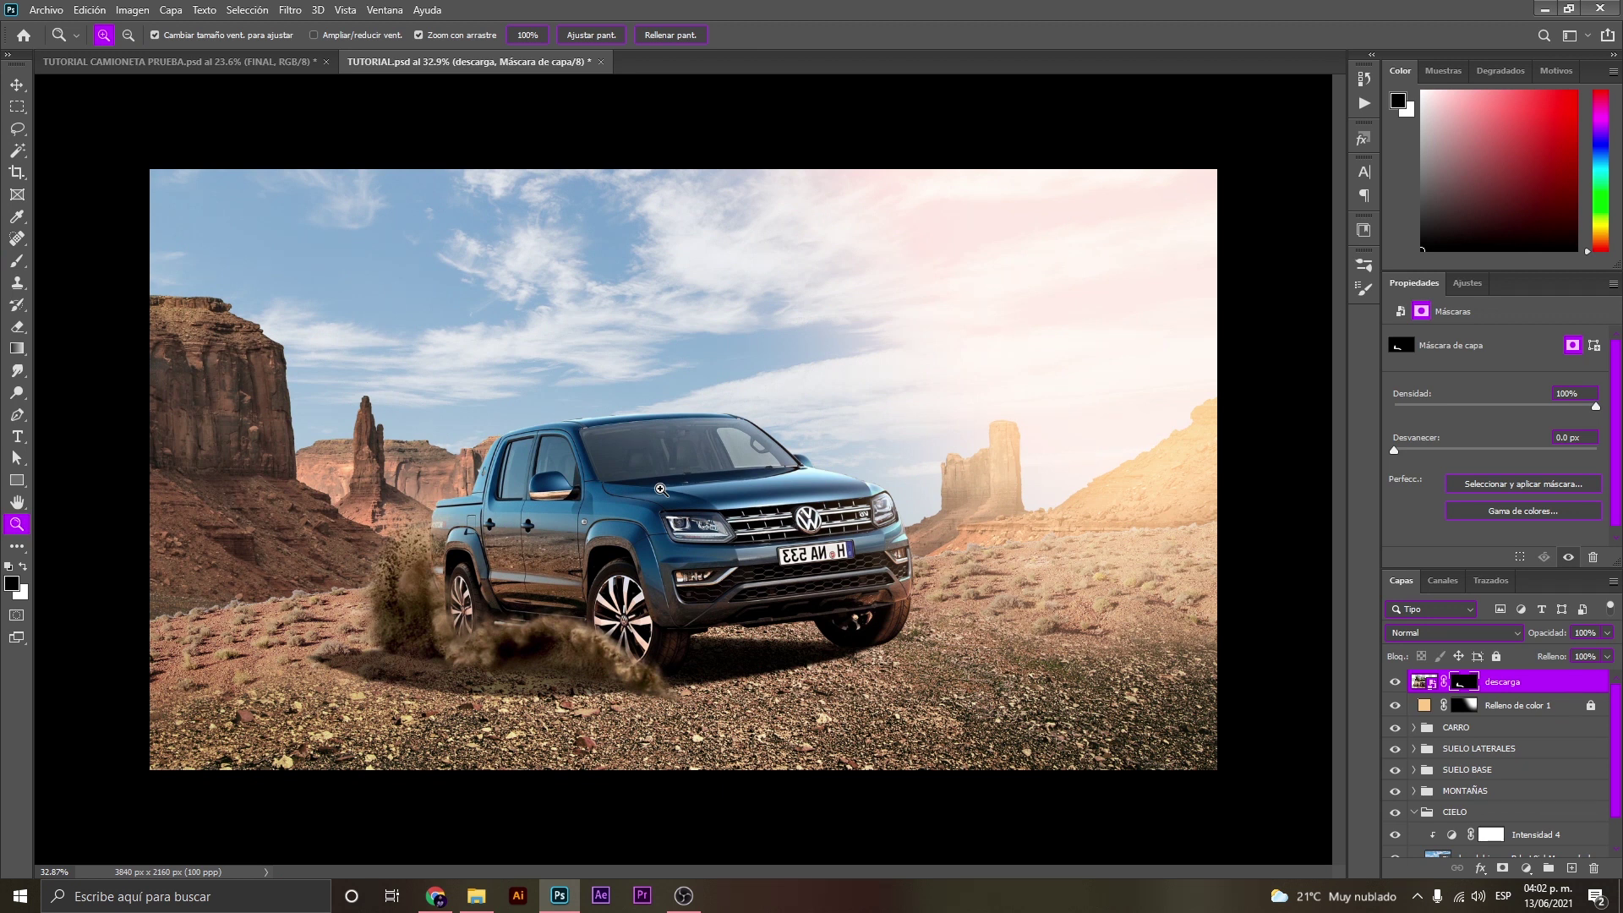
{"action": "left_click_drag", "start_coordinate": [370, 605], "coordinate": [536, 595]}
Clear more dust off the rear tyre, then bring the front wheel into view.
{"action": "key", "text": "v"}
{"action": "key", "text": "b"}
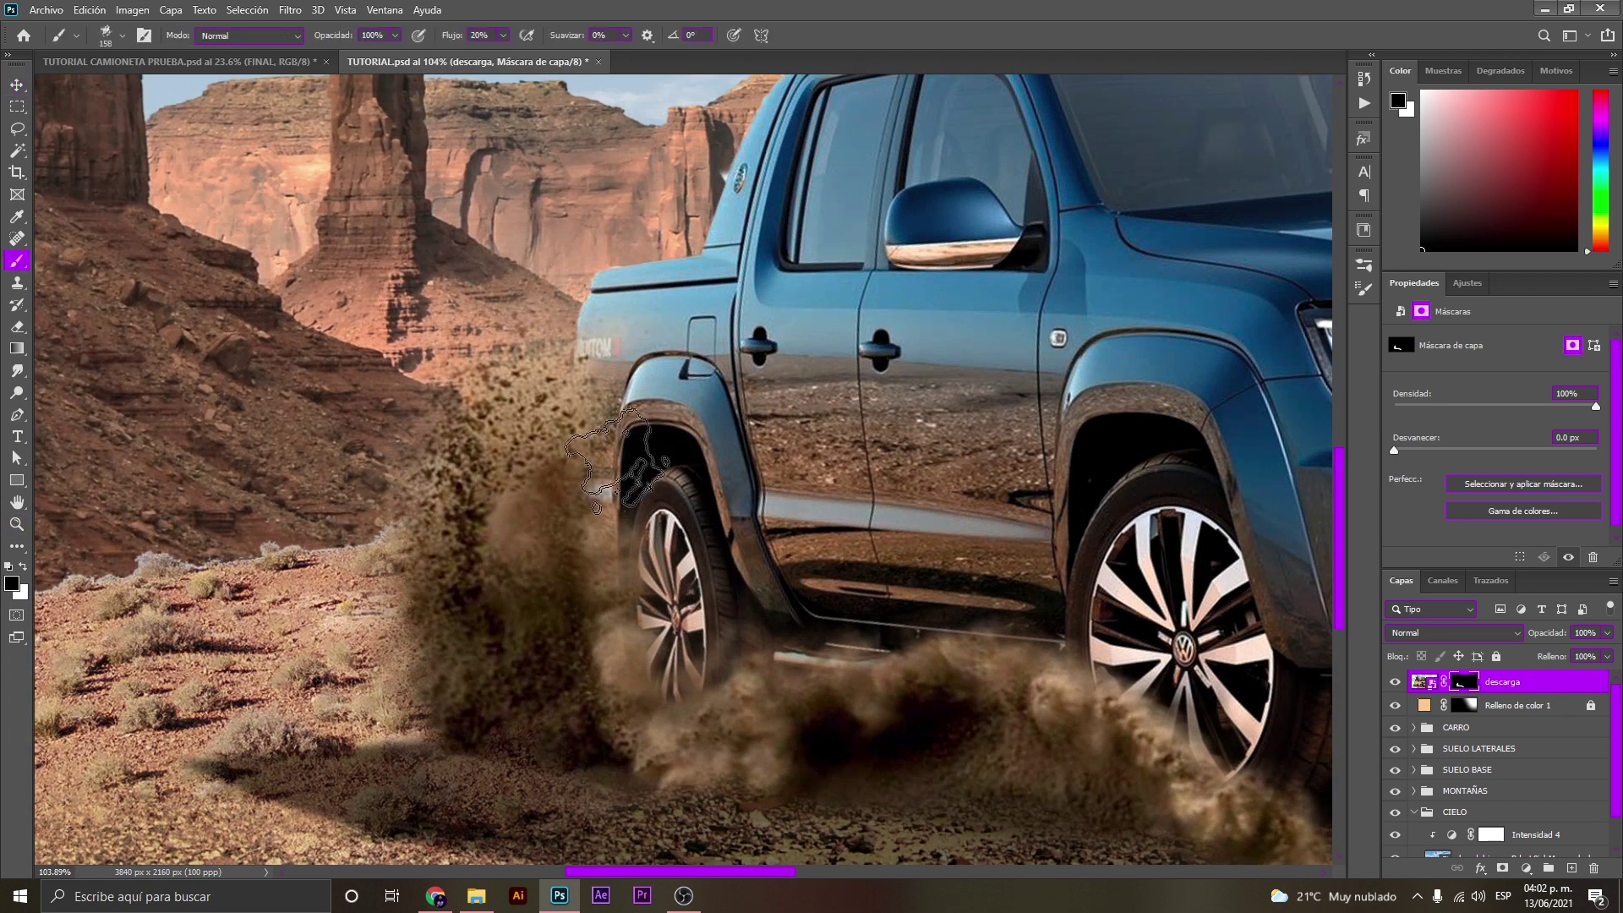
{"action": "left_click_drag", "start_coordinate": [624, 457], "coordinate": [657, 558]}
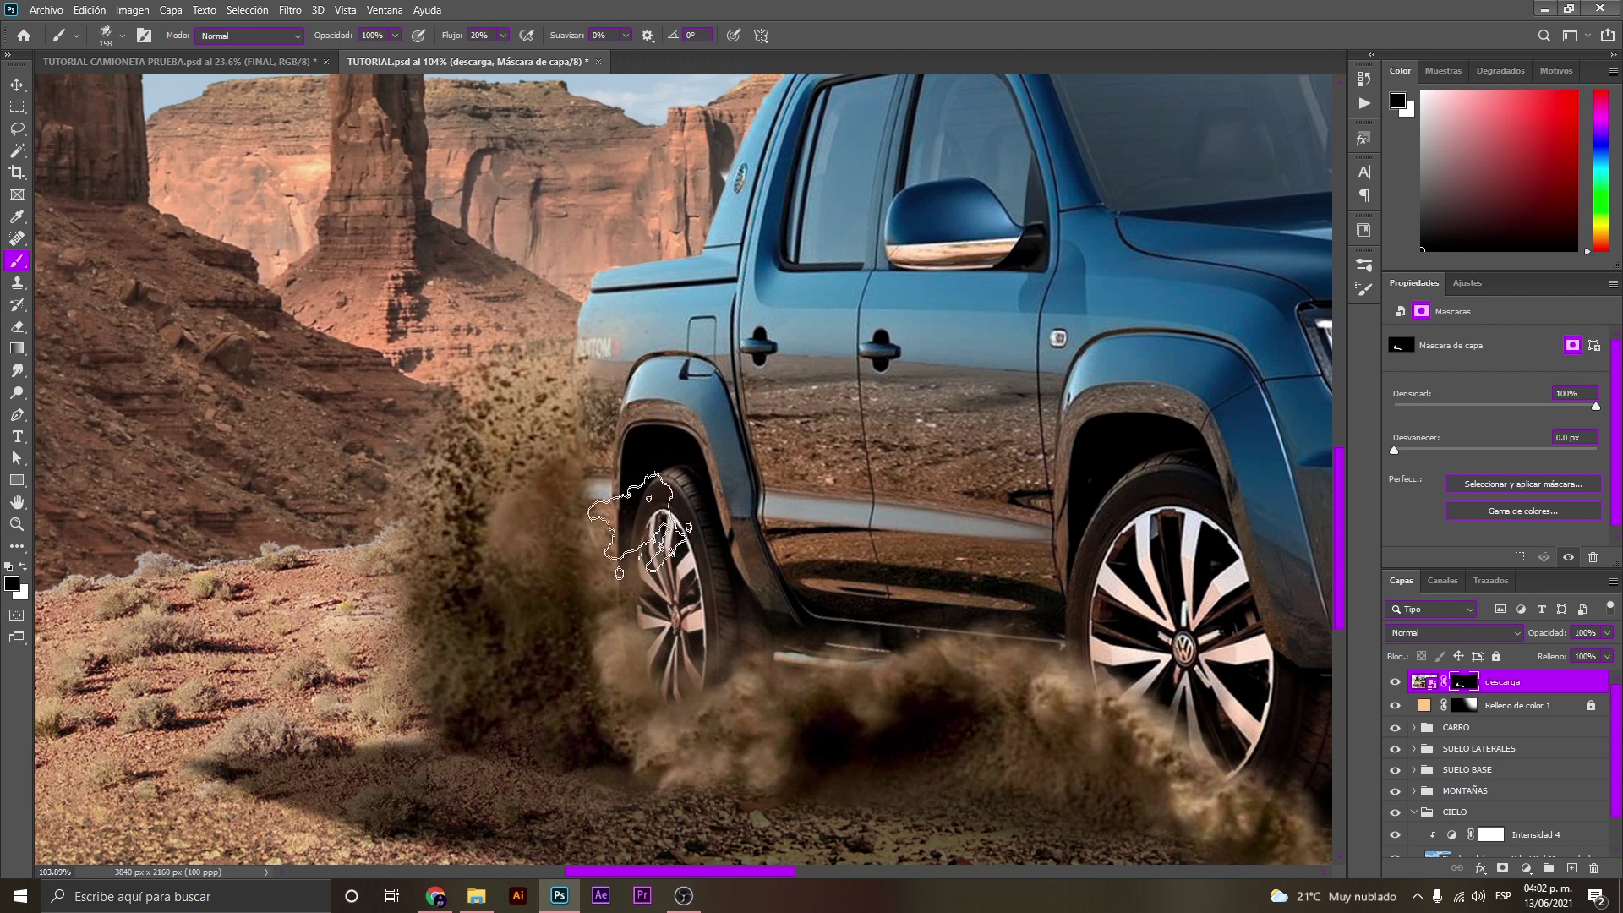
{"action": "left_click_drag", "start_coordinate": [985, 589], "coordinate": [811, 492]}
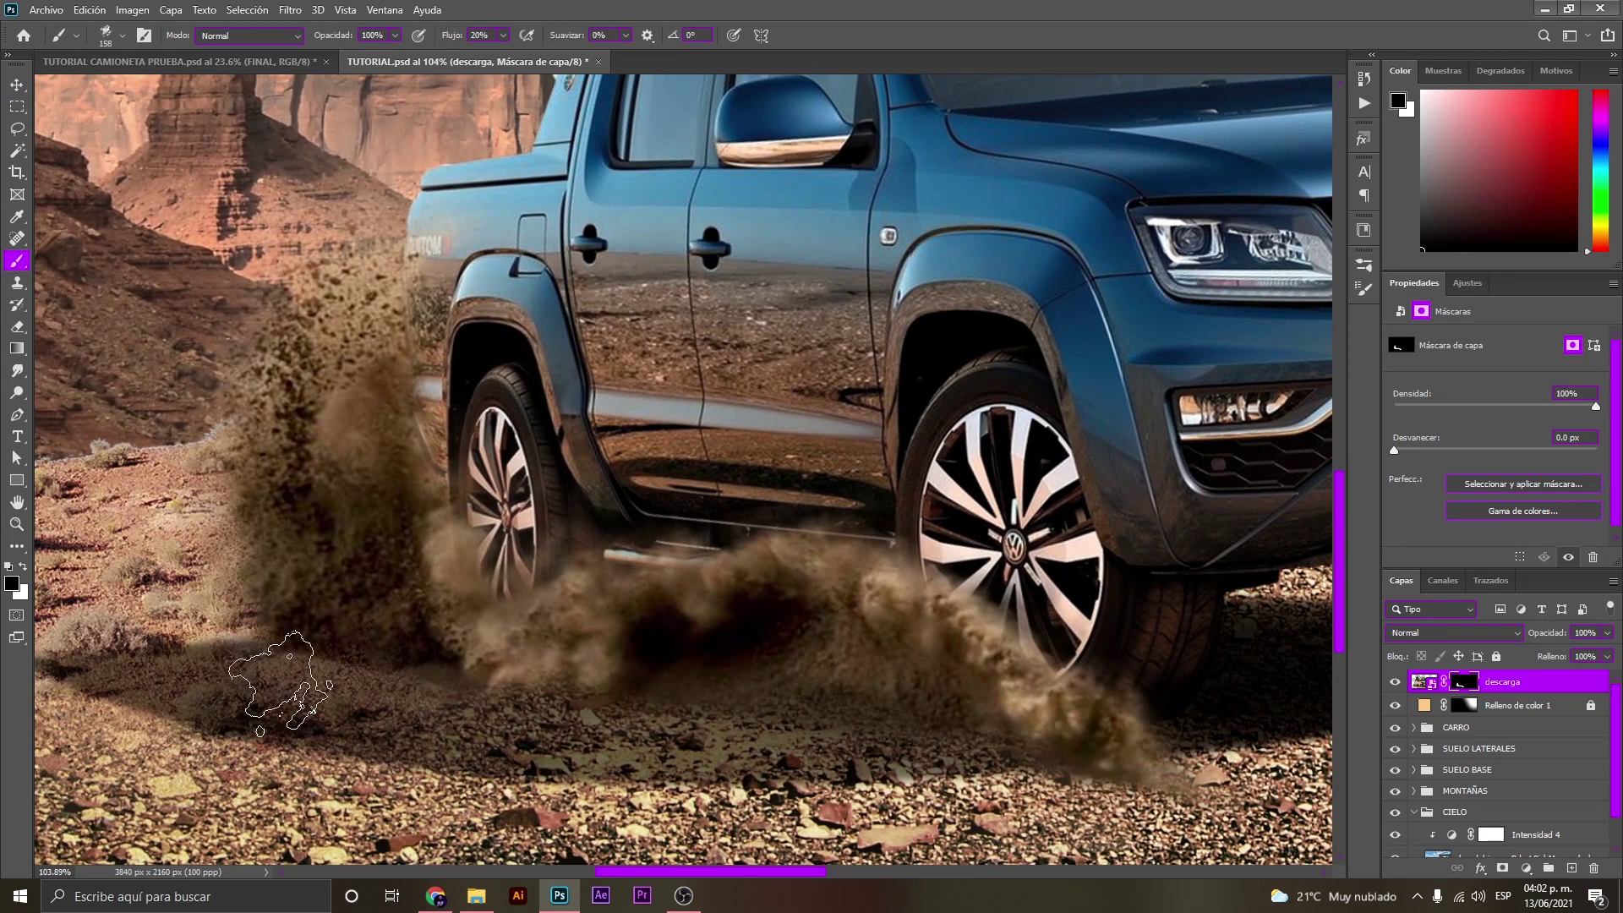
{"action": "key", "text": "z"}
{"action": "mouse_move", "coordinate": [617, 723]}
{"action": "left_mouse_down"}
{"action": "mouse_move", "coordinate": [571, 586]}
{"action": "mouse_move", "coordinate": [590, 573]}
{"action": "left_mouse_up"}
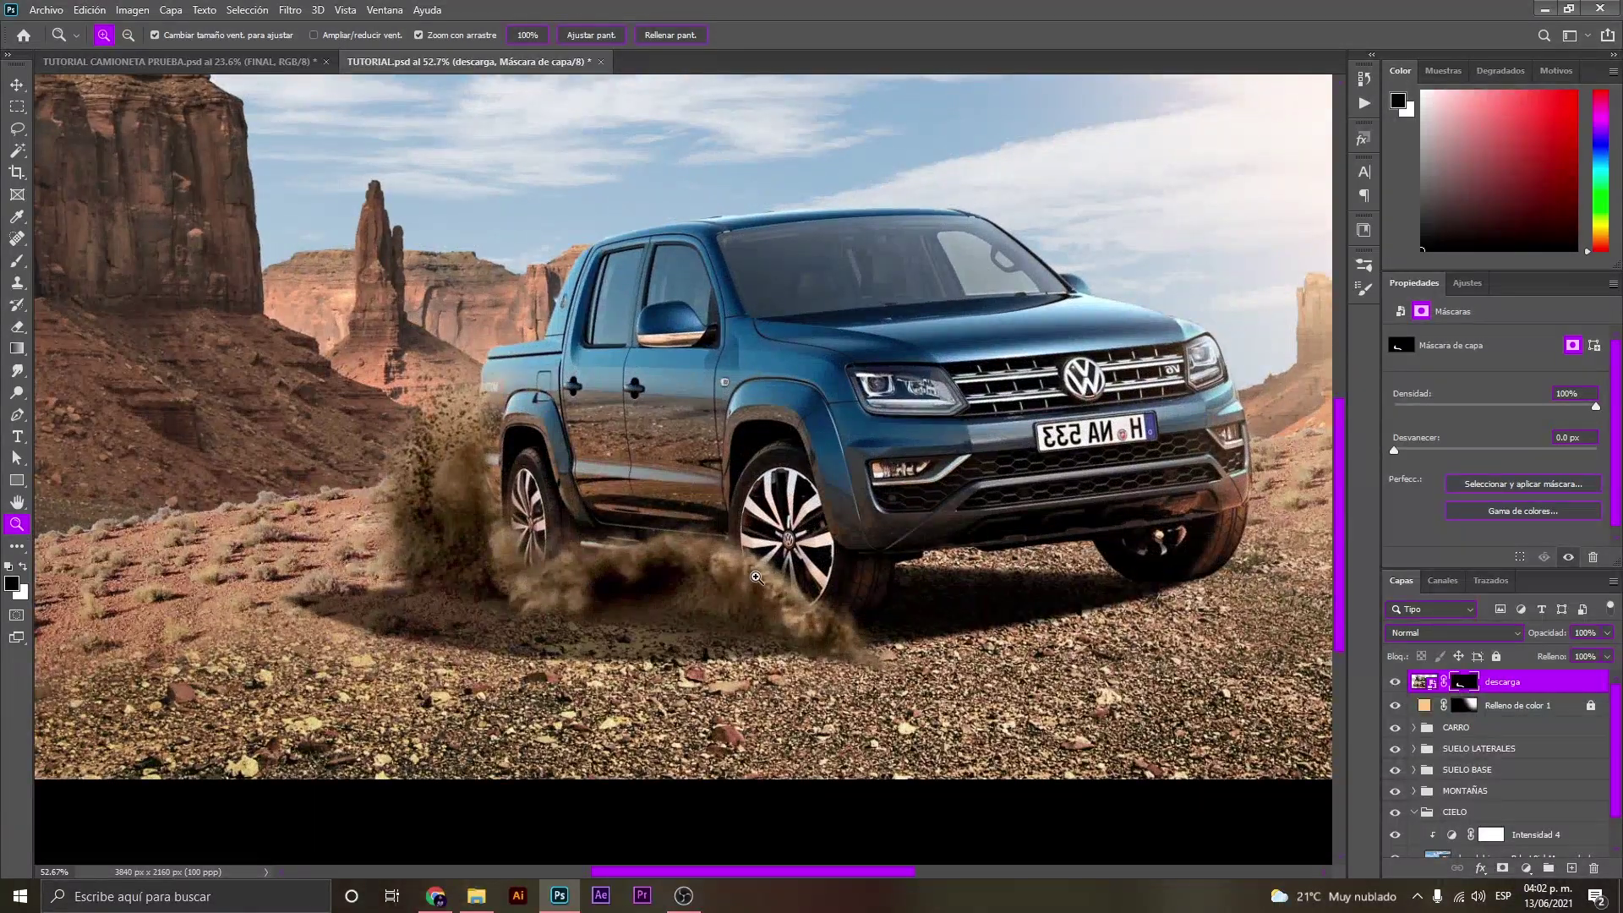
{"action": "left_click_drag", "start_coordinate": [757, 577], "coordinate": [812, 578]}
{"action": "key", "text": "b"}
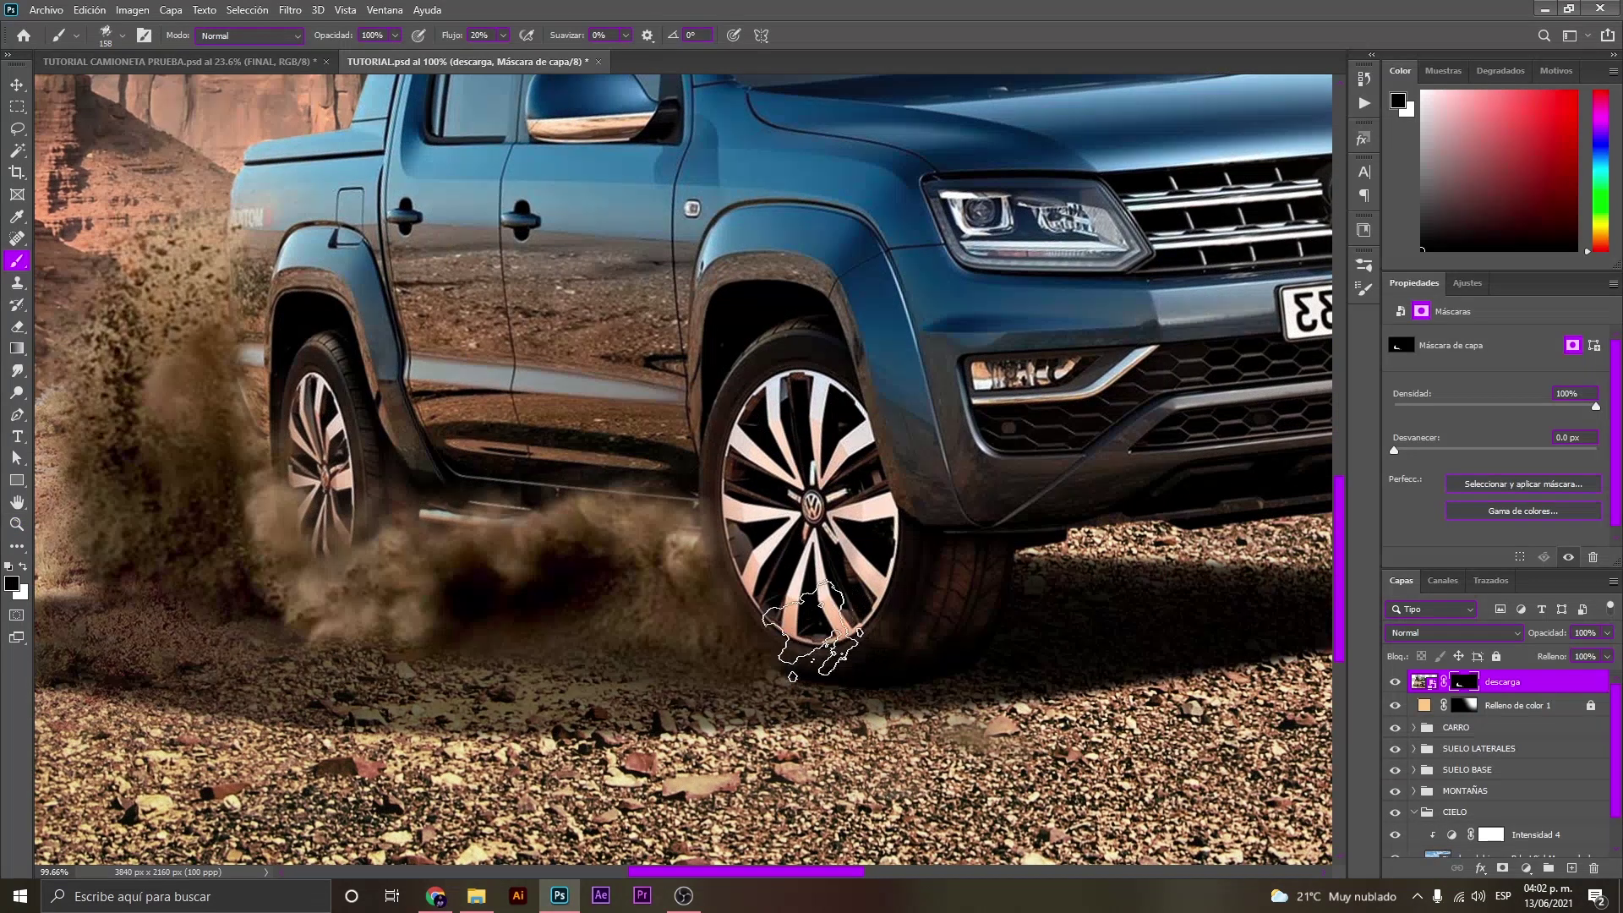
Brush the descarga mask to reveal more dust over the front wheel's lower edge.
{"action": "left_click_drag", "start_coordinate": [773, 626], "coordinate": [871, 667]}
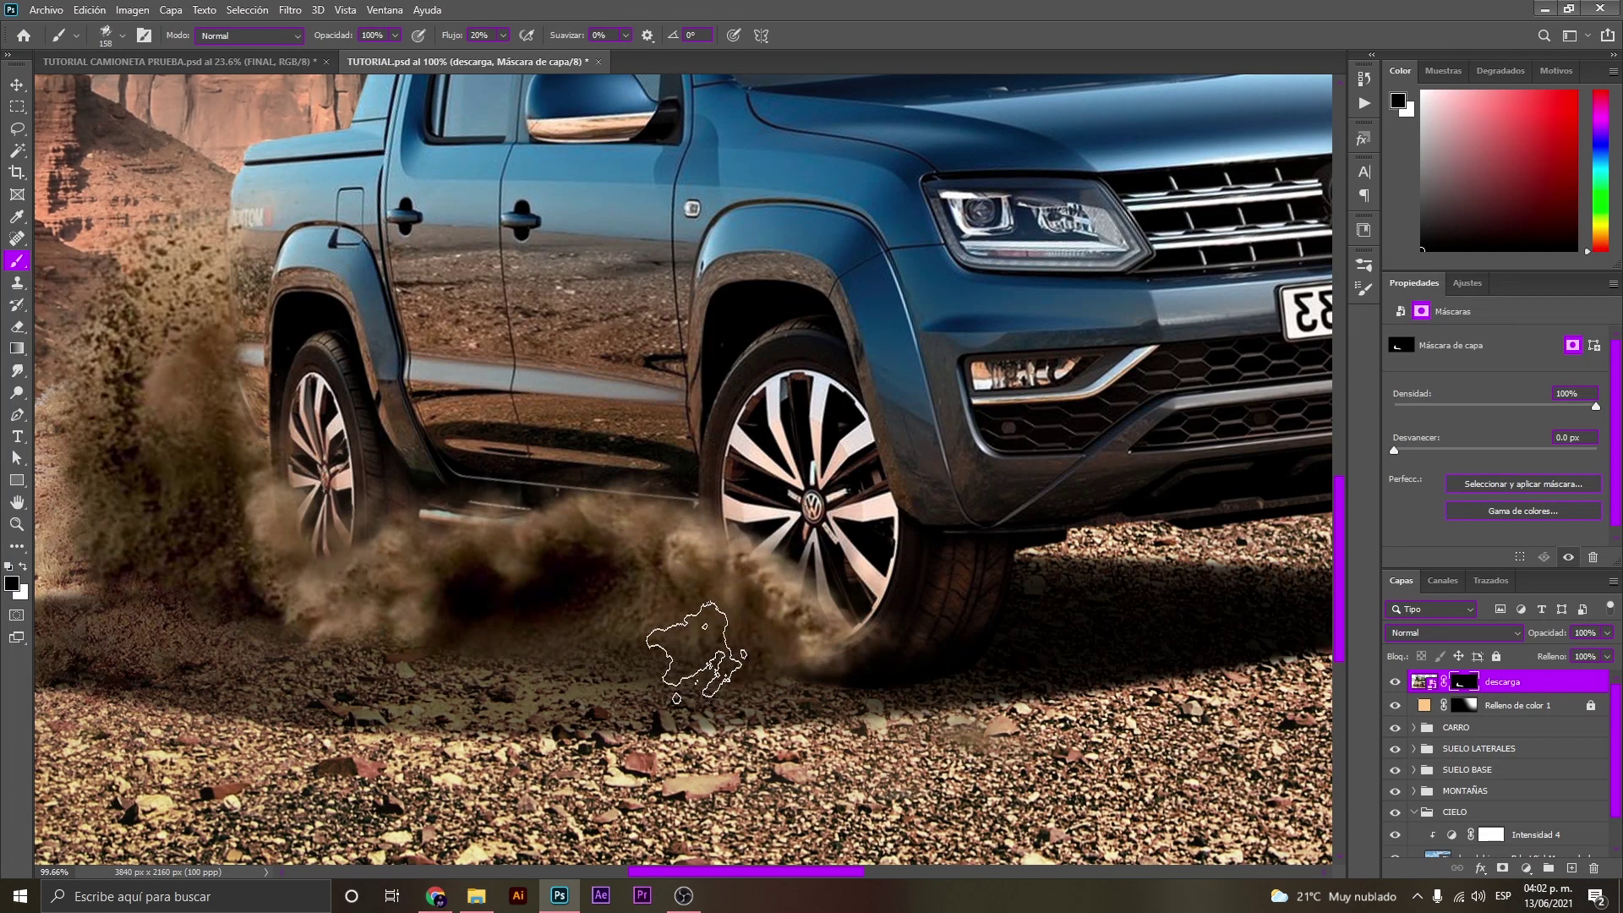
{"action": "key", "text": "z"}
{"action": "left_click_drag", "start_coordinate": [744, 642], "coordinate": [572, 582]}
{"action": "left_click_drag", "start_coordinate": [486, 619], "coordinate": [841, 638]}
{"action": "key", "text": "b"}
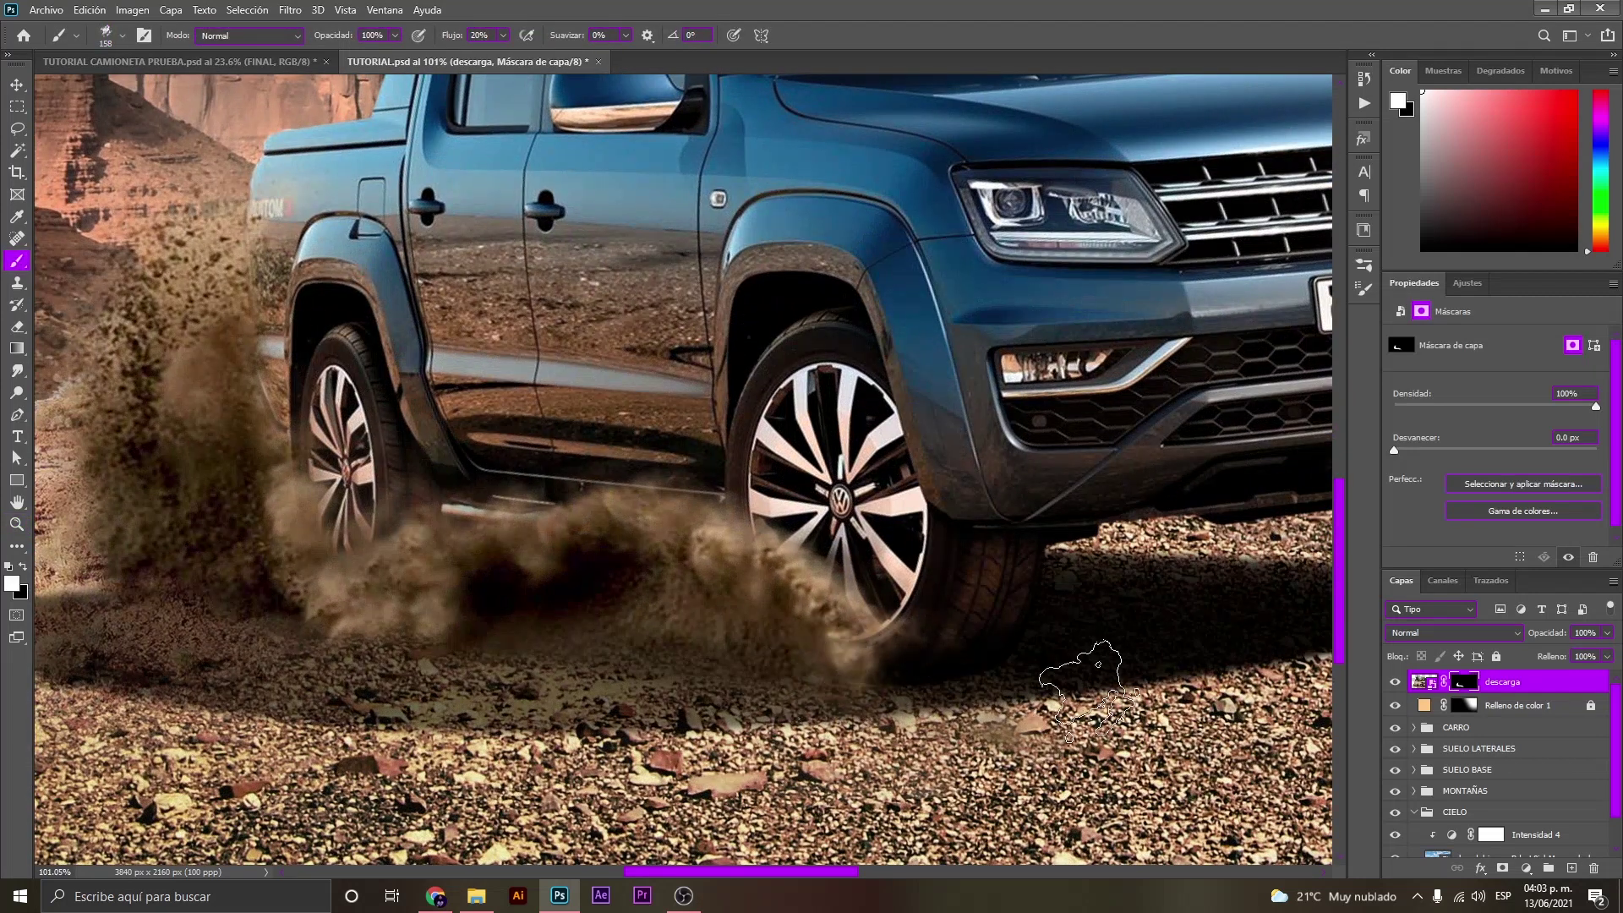
Alternate the mask brush between black and white to refine dust at the front wheel.
{"action": "key", "text": "x"}
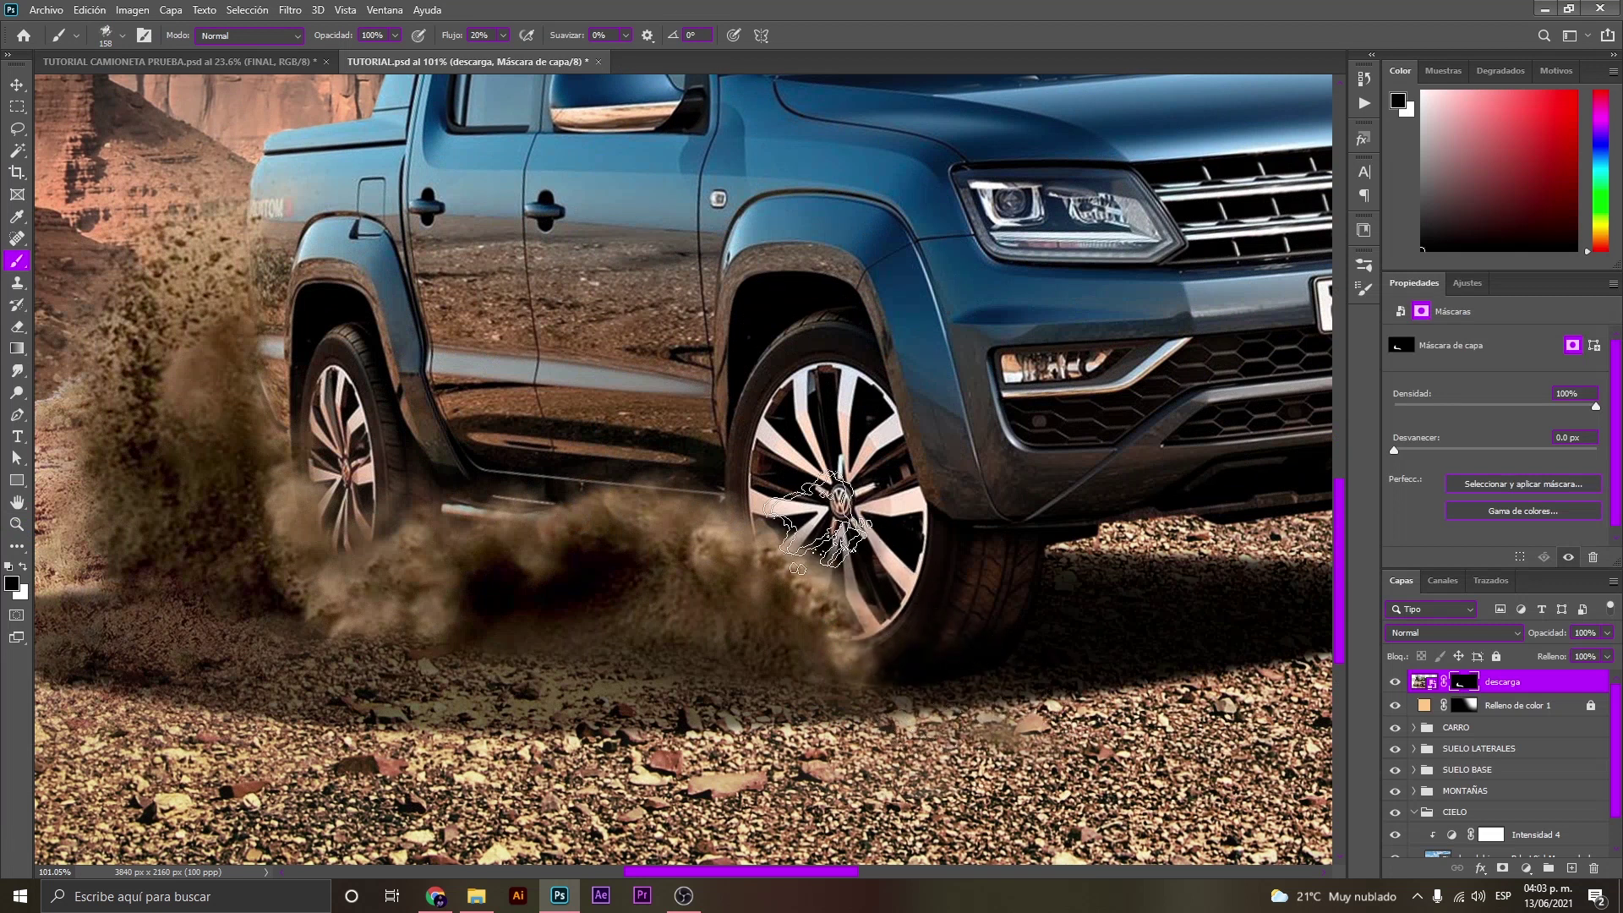
{"action": "key", "text": "z"}
{"action": "left_click_drag", "start_coordinate": [613, 500], "coordinate": [485, 472]}
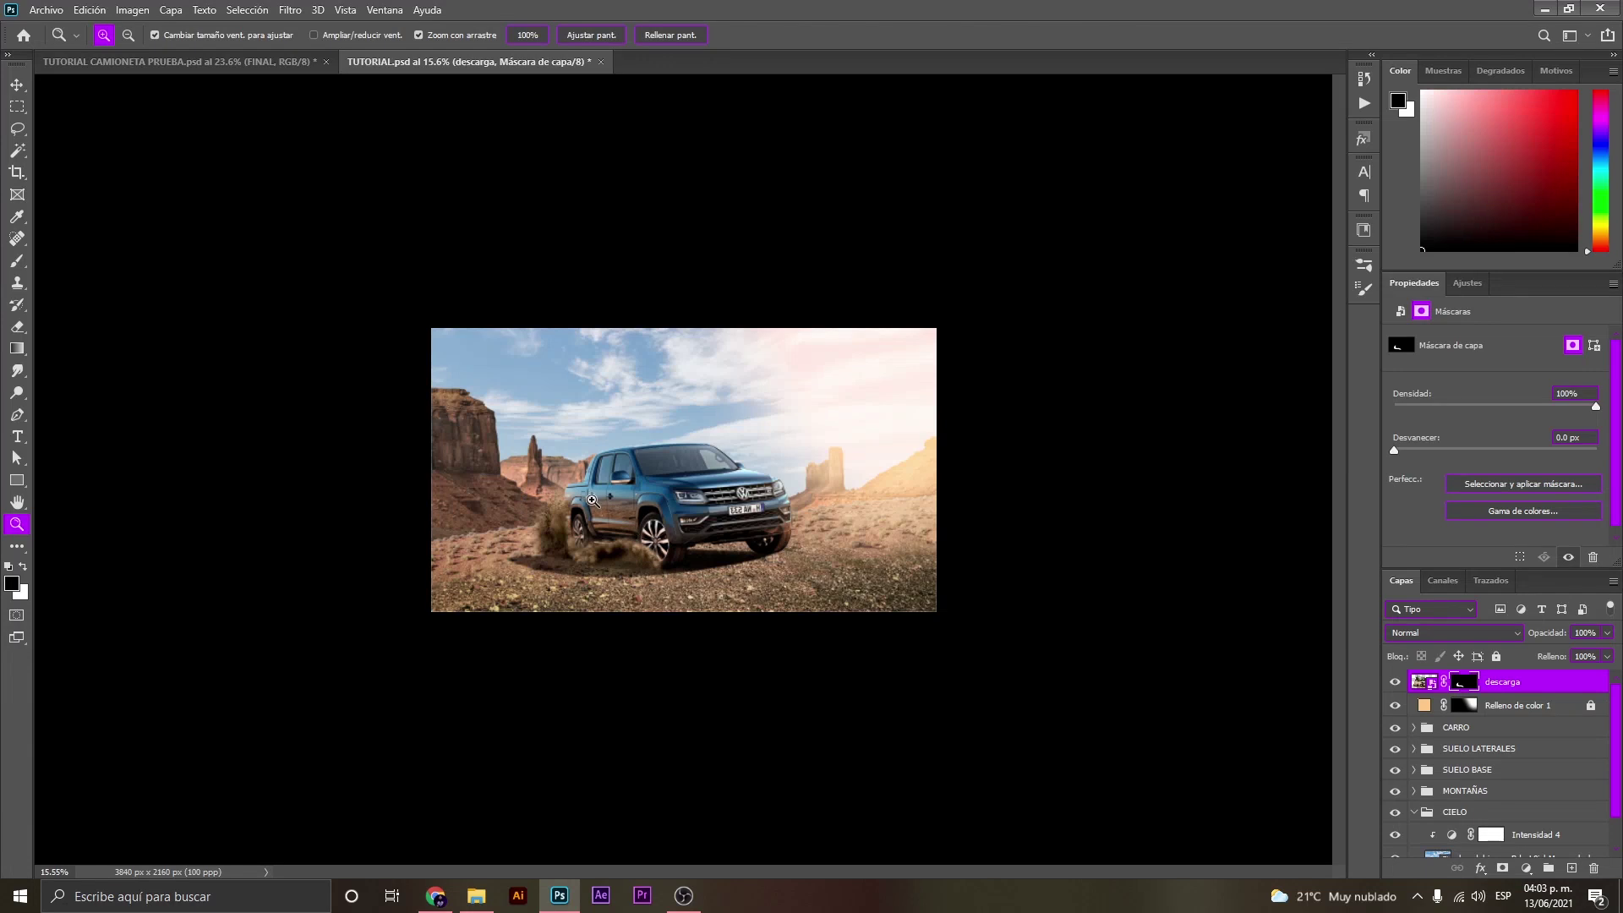
{"action": "left_click_drag", "start_coordinate": [655, 592], "coordinate": [713, 471]}
{"action": "key", "text": "b"}
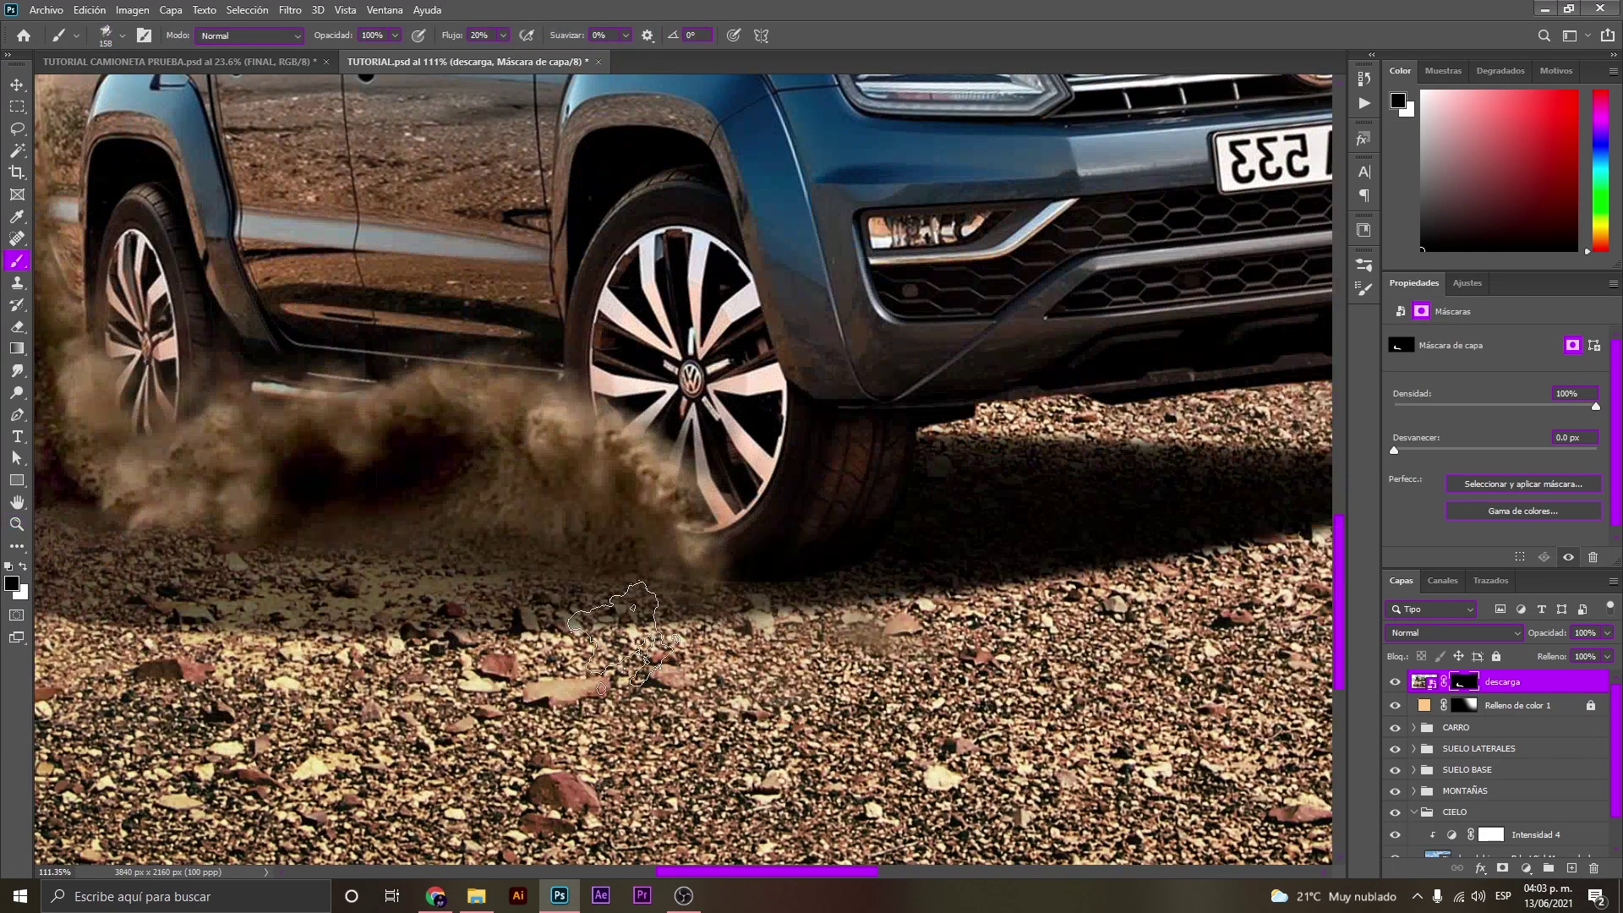
{"action": "key", "text": "x"}
{"action": "key", "text": "z"}
{"action": "left_click_drag", "start_coordinate": [477, 537], "coordinate": [458, 489]}
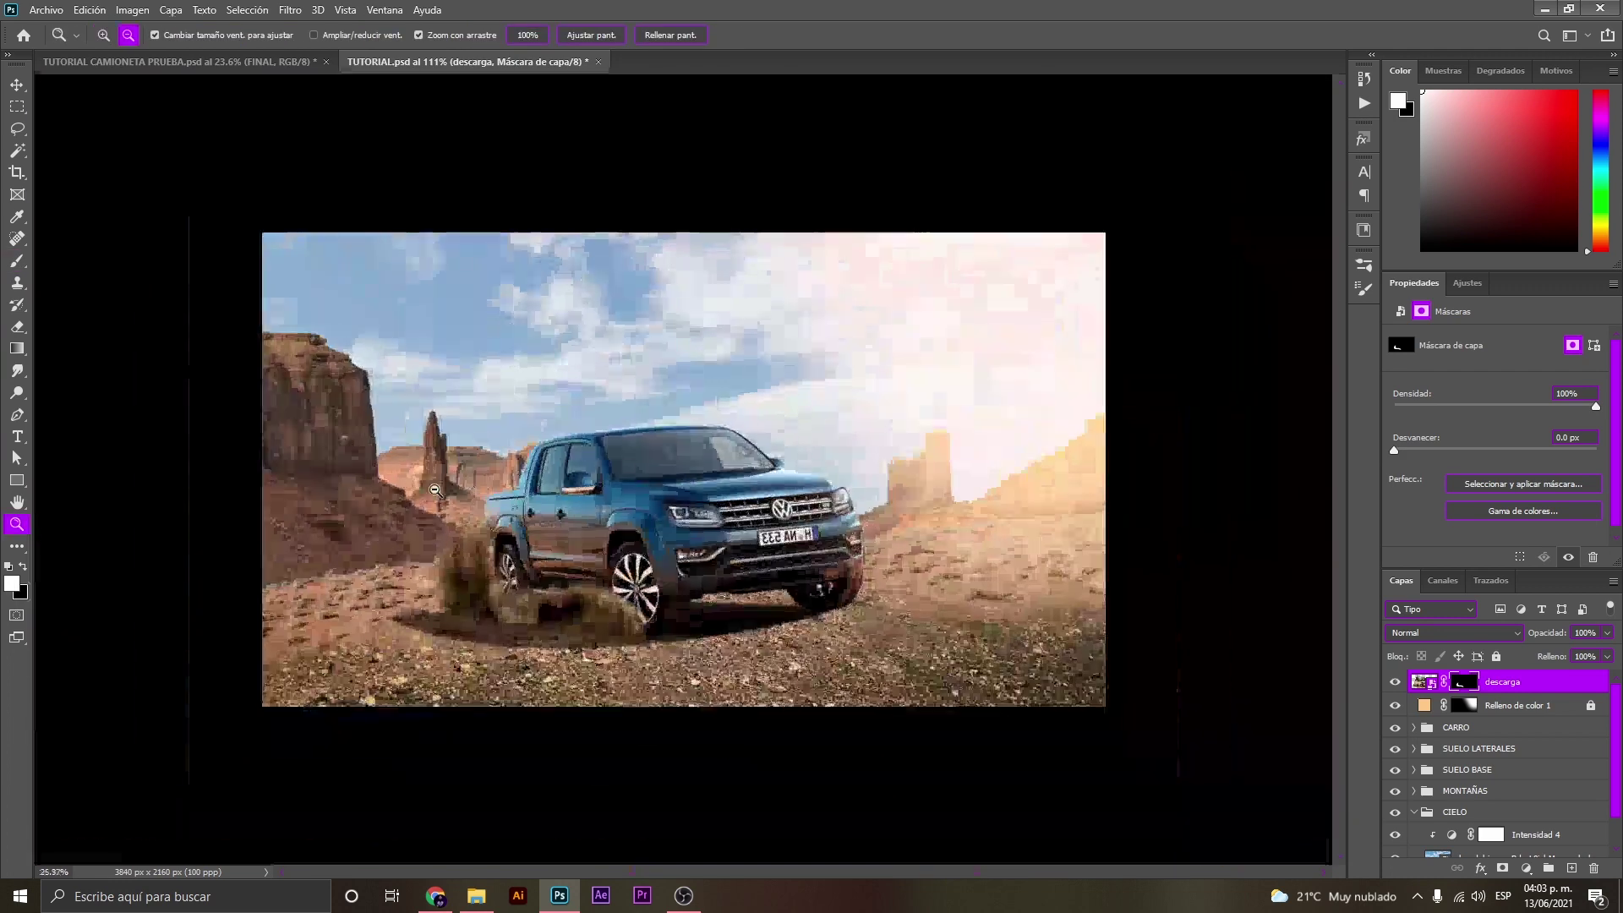
{"action": "left_click_drag", "start_coordinate": [640, 439], "coordinate": [696, 435]}
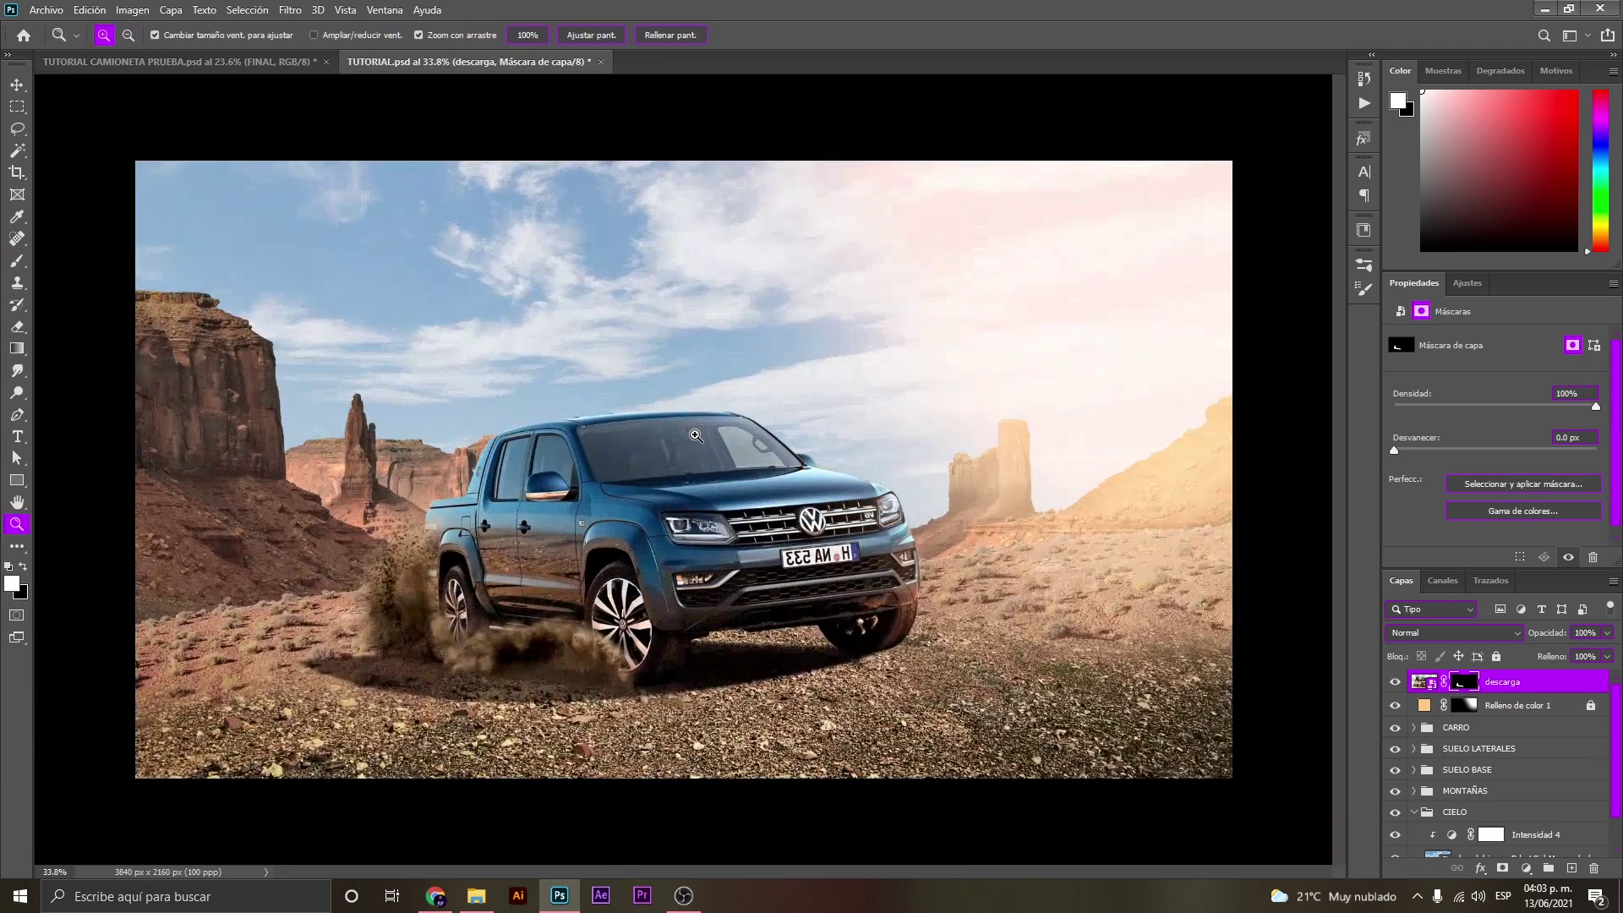
{"action": "left_click_drag", "start_coordinate": [626, 674], "coordinate": [686, 672]}
{"action": "key", "text": "b"}
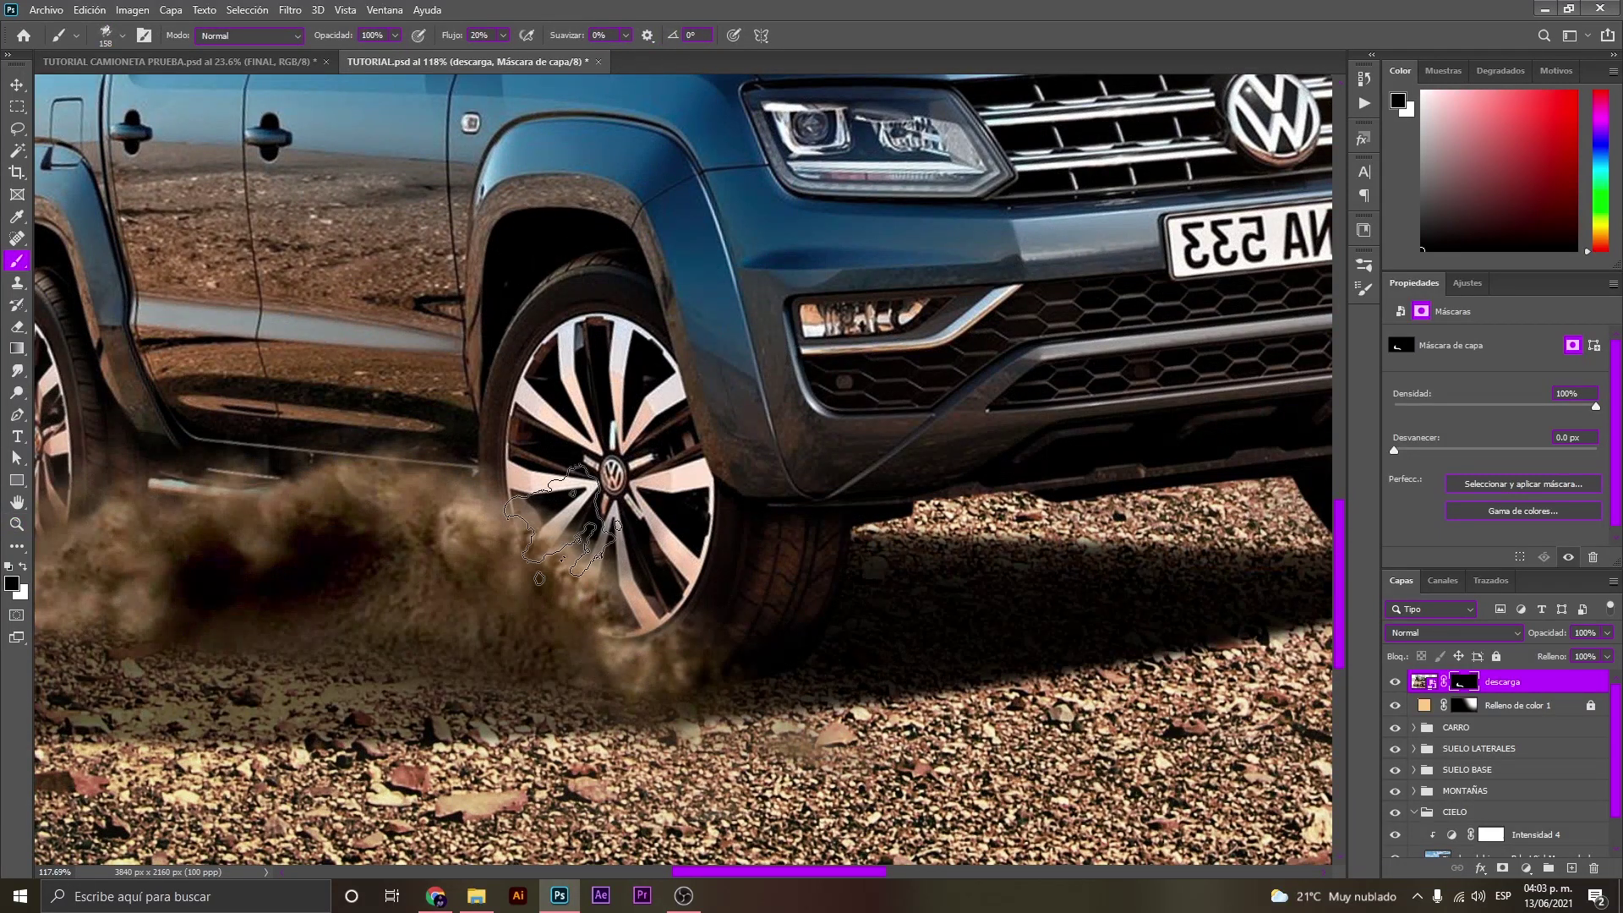
Zoom out and back in to review the dust around the truck's front.
{"action": "key", "text": "z"}
{"action": "left_click_drag", "start_coordinate": [609, 507], "coordinate": [564, 504]}
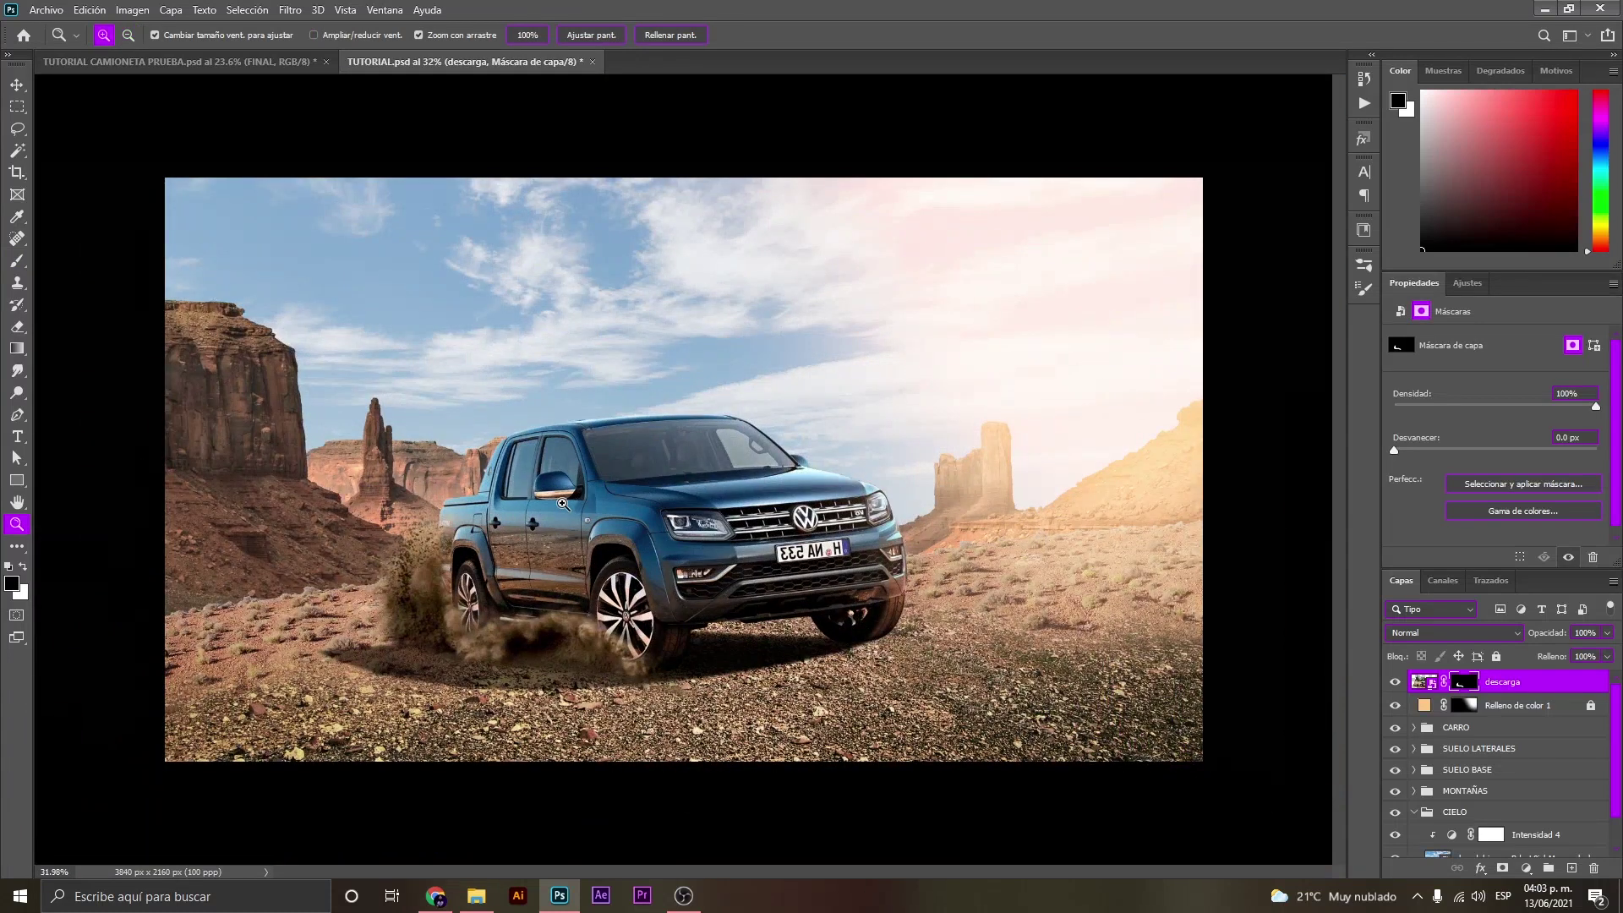
{"action": "mouse_move", "coordinate": [660, 509]}
{"action": "left_mouse_down"}
{"action": "mouse_move", "coordinate": [617, 514]}
{"action": "mouse_move", "coordinate": [867, 552]}
{"action": "mouse_move", "coordinate": [954, 518]}
{"action": "left_mouse_up"}
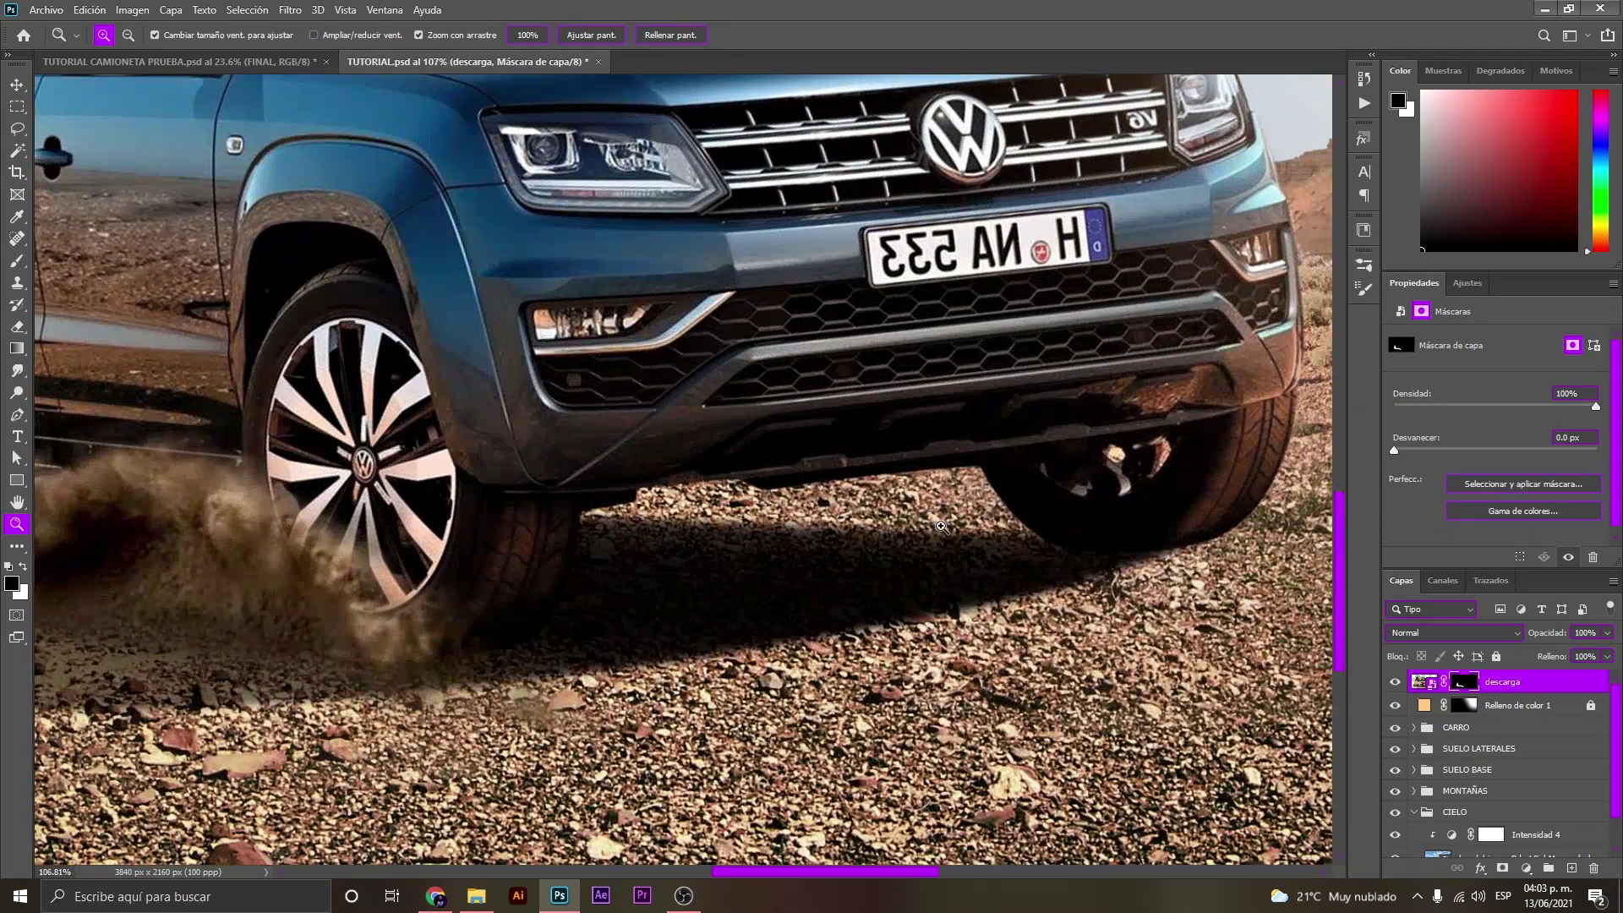
{"action": "left_click_drag", "start_coordinate": [843, 544], "coordinate": [759, 544]}
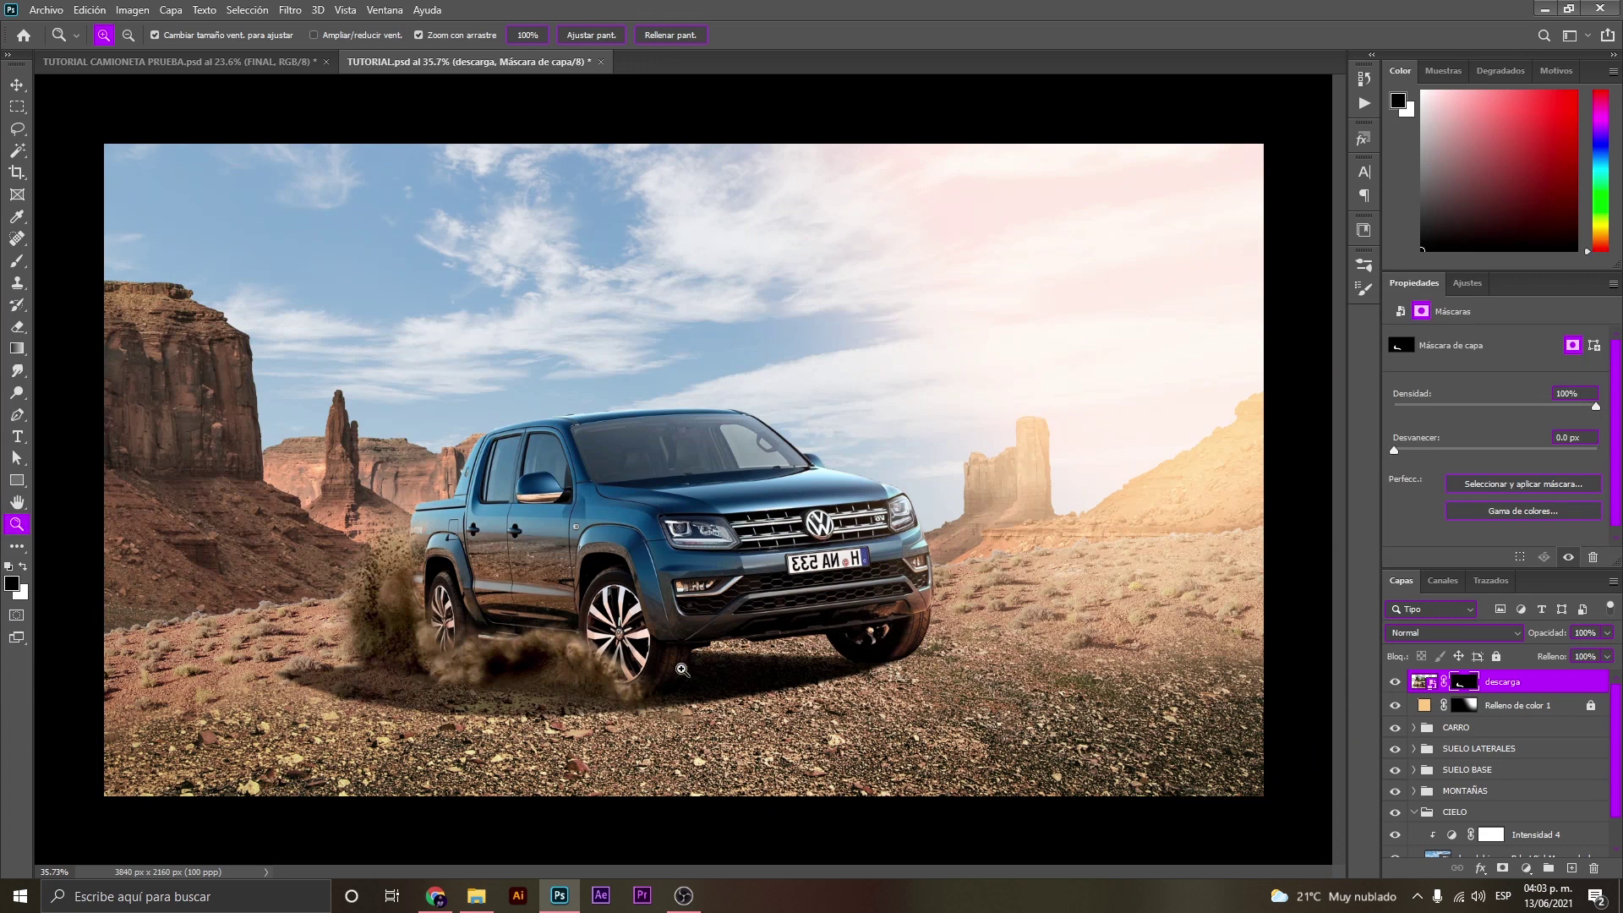
{"action": "left_click_drag", "start_coordinate": [796, 646], "coordinate": [545, 619]}
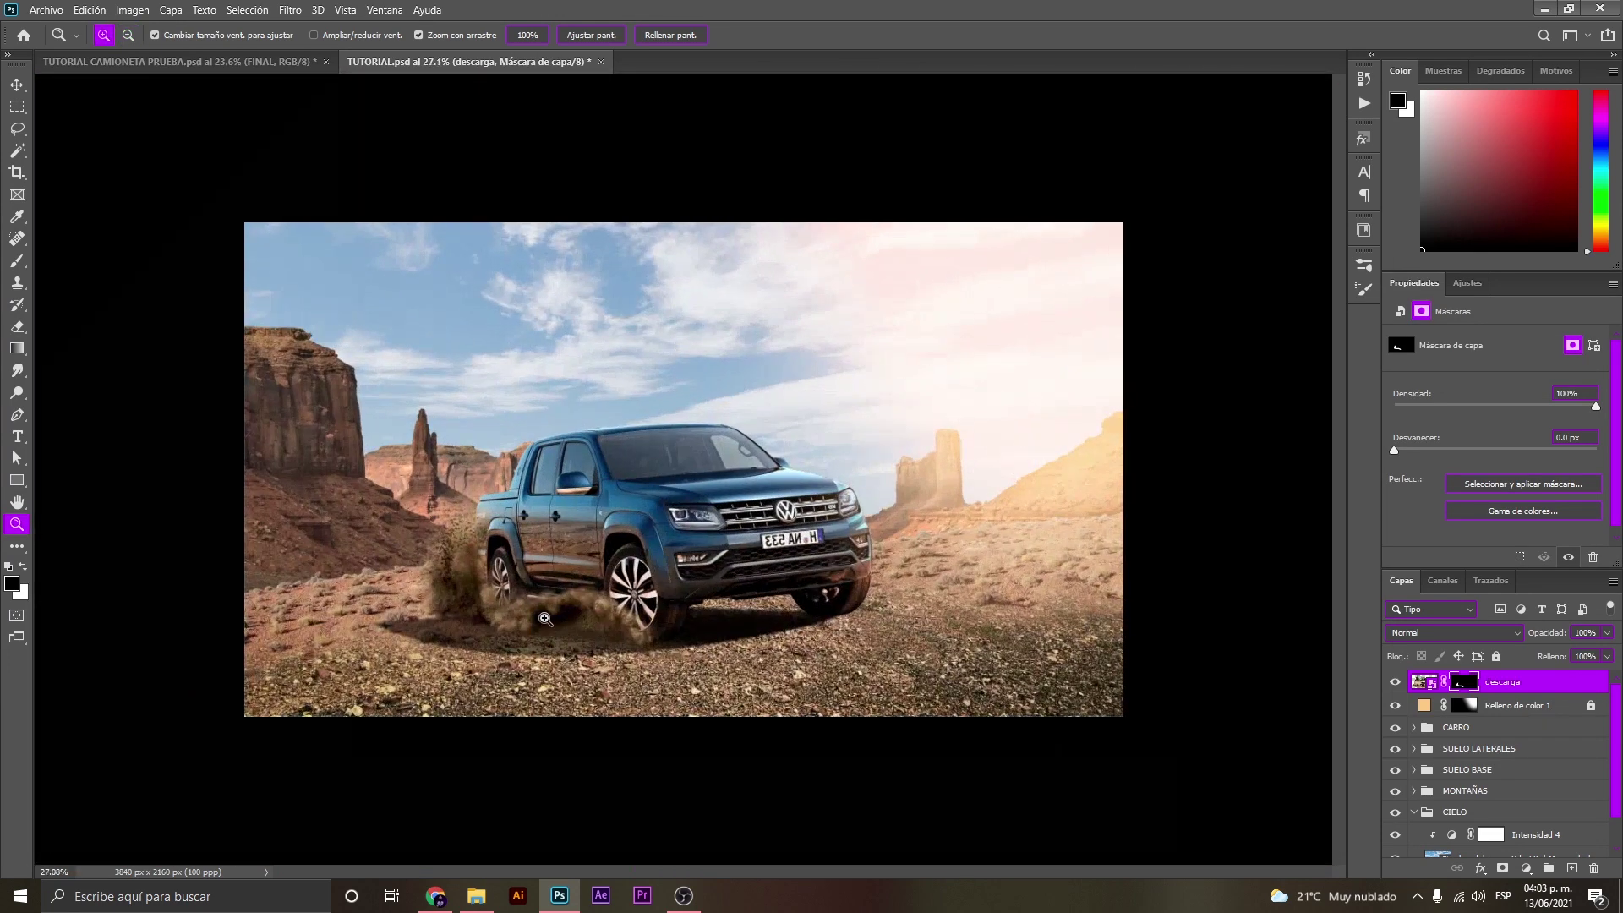
{"action": "mouse_move", "coordinate": [523, 653]}
{"action": "left_mouse_down"}
{"action": "mouse_move", "coordinate": [479, 627]}
{"action": "mouse_move", "coordinate": [763, 561]}
{"action": "mouse_move", "coordinate": [599, 607]}
{"action": "left_mouse_up"}
Duplicate the dust layer as descarga copia and move the copy onto the front wheel.
{"action": "key", "text": "v"}
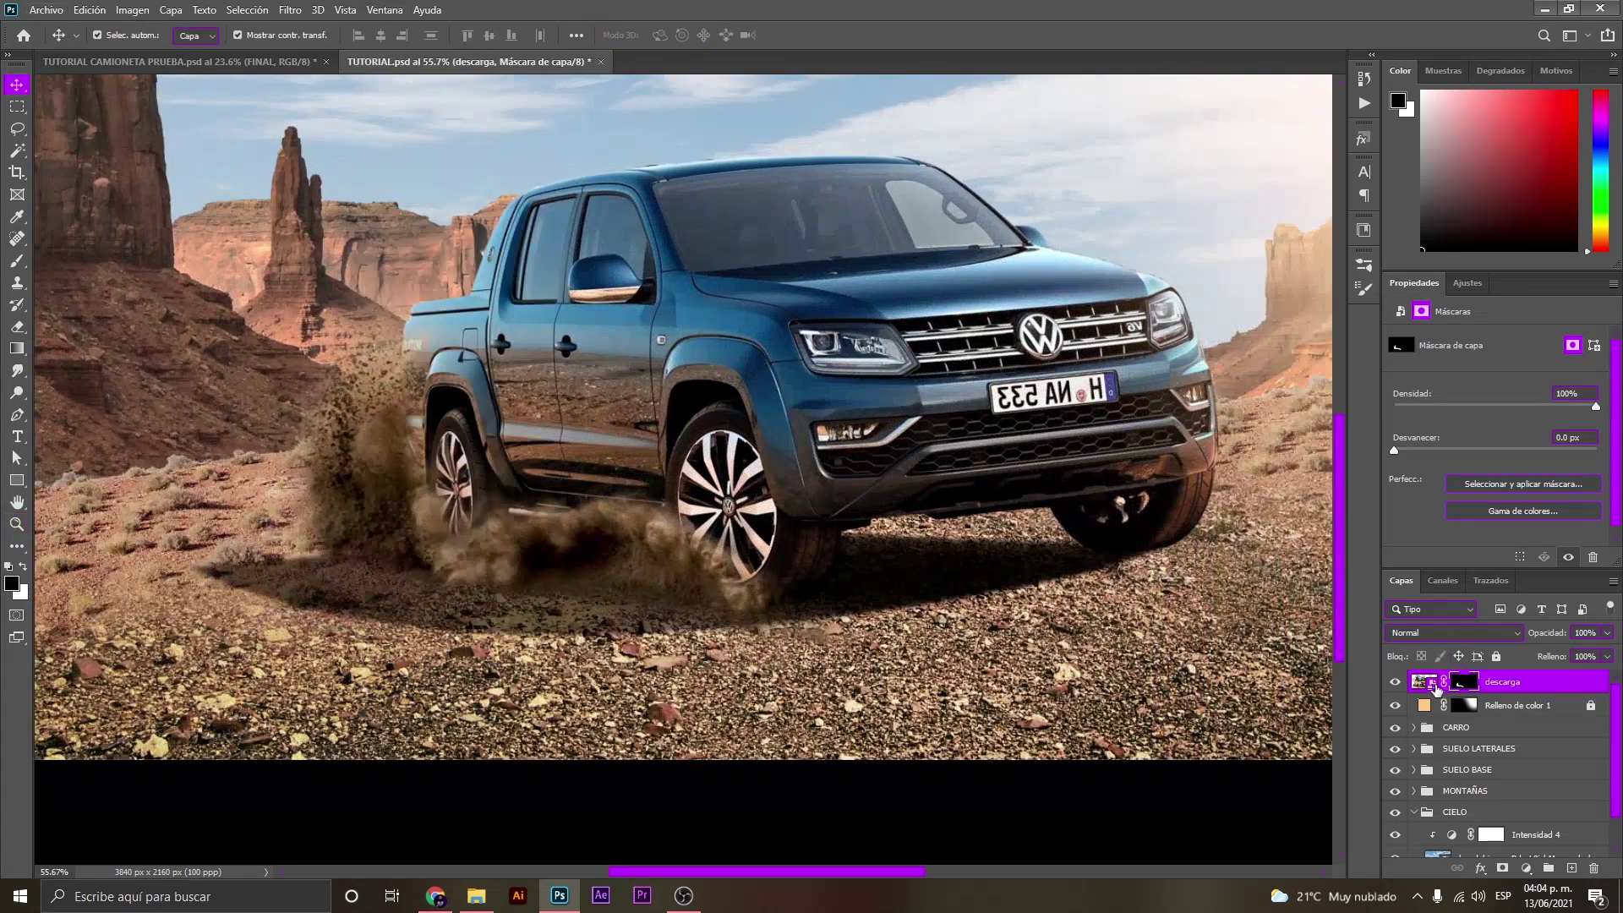
{"action": "left_click", "coordinate": [1435, 688]}
{"action": "key", "text": "ctrl+j"}
{"action": "scroll", "coordinate": [839, 615], "scroll_direction": "down", "scroll_amount": 5}
{"action": "left_click_drag", "start_coordinate": [558, 604], "coordinate": [749, 587]}
Stretch descarga copia wider to the left, tilt it about -3.4°, and shift it right and down.
{"action": "key", "text": "z"}
{"action": "left_click_drag", "start_coordinate": [683, 470], "coordinate": [844, 626]}
{"action": "key", "text": "v"}
{"action": "key", "text": "ctrl"}
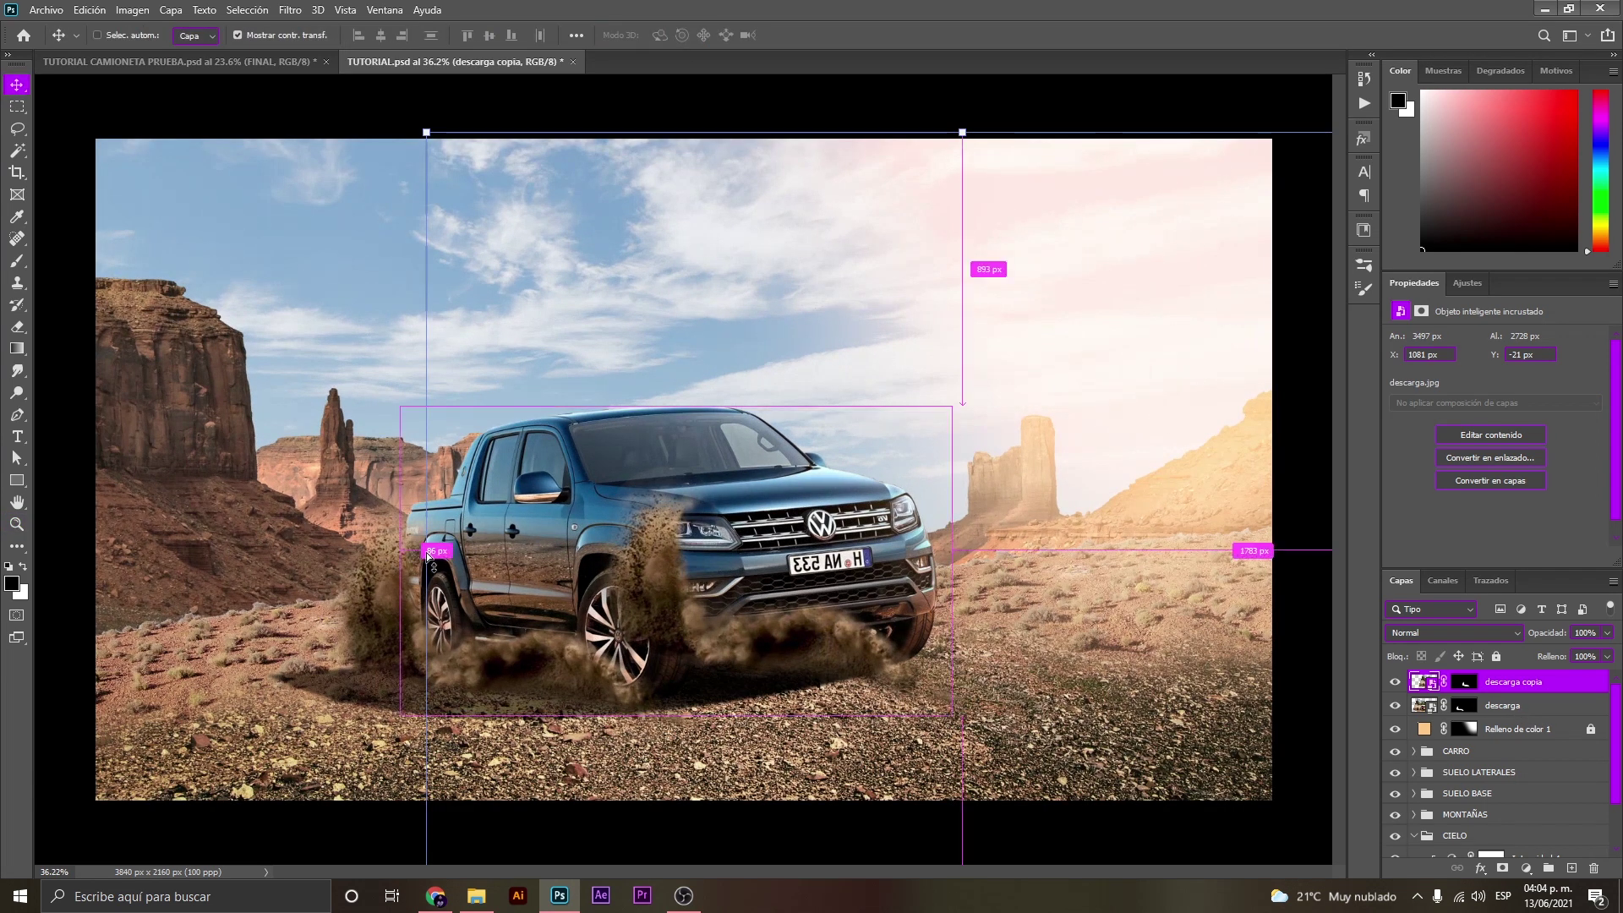
{"action": "left_click_drag", "start_coordinate": [429, 556], "coordinate": [330, 556]}
{"action": "key", "text": "Return"}
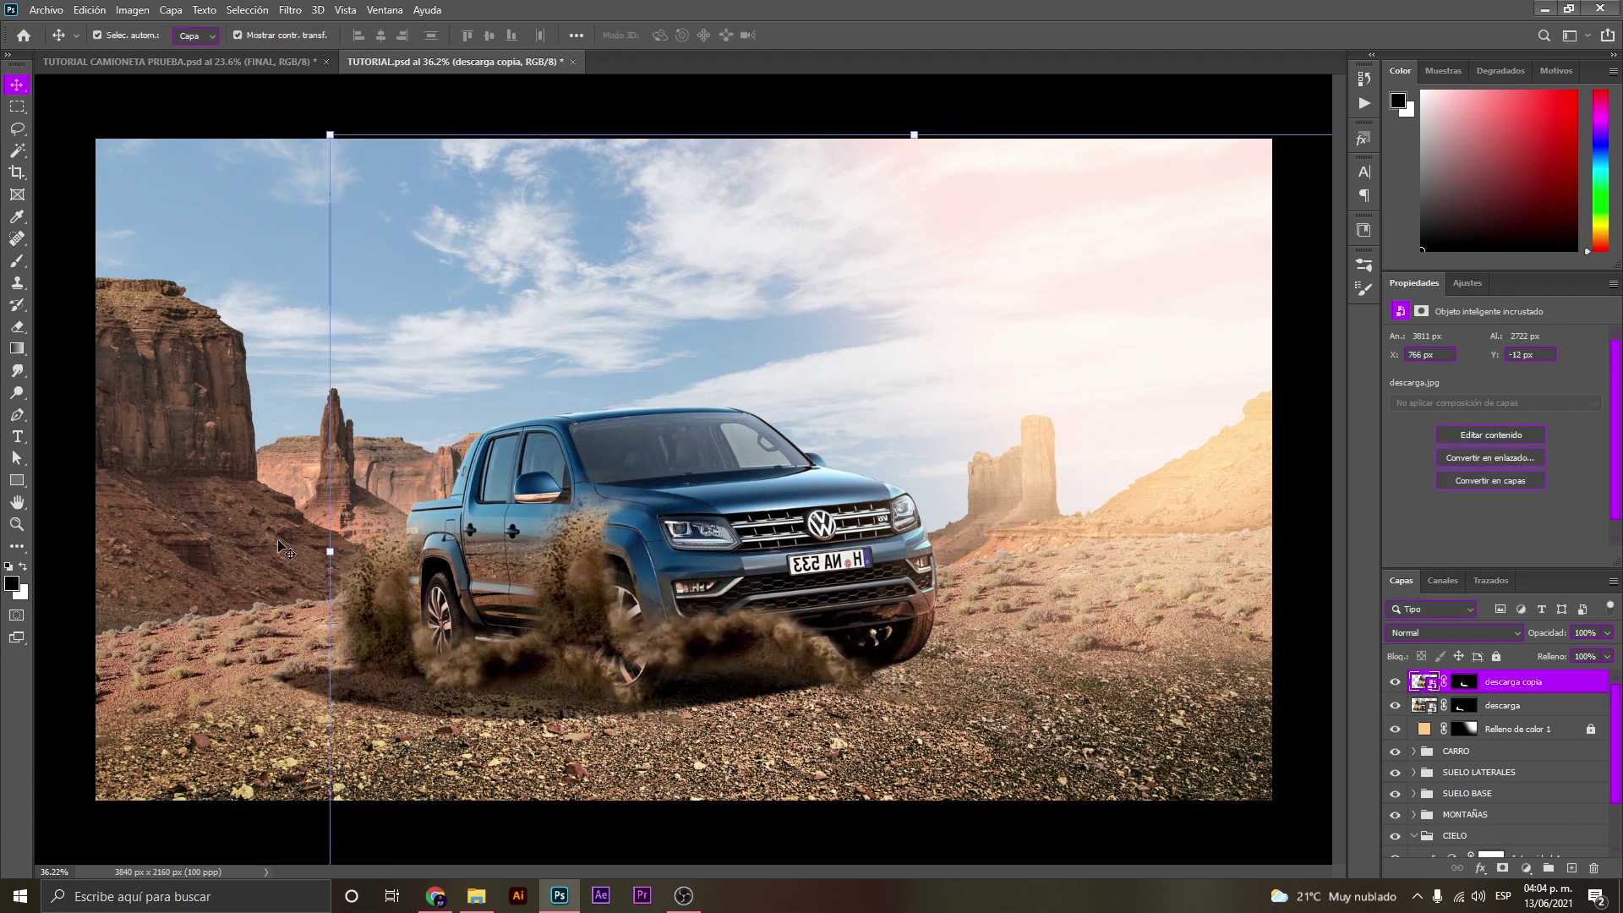
{"action": "left_click_drag", "start_coordinate": [319, 551], "coordinate": [322, 586]}
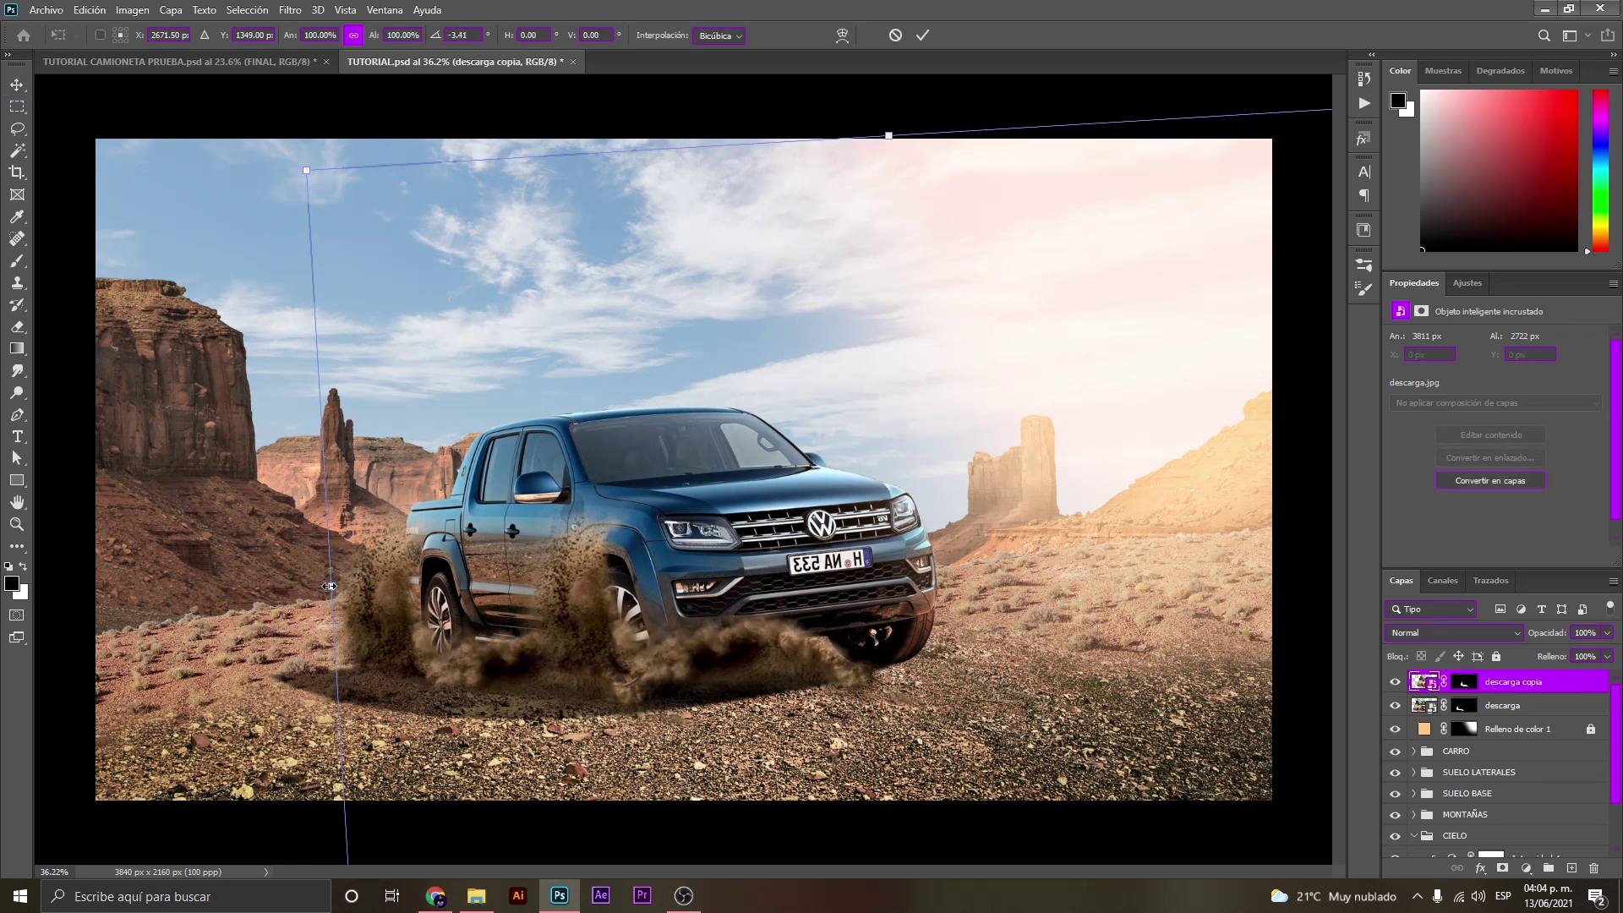
{"action": "left_click_drag", "start_coordinate": [771, 635], "coordinate": [792, 652]}
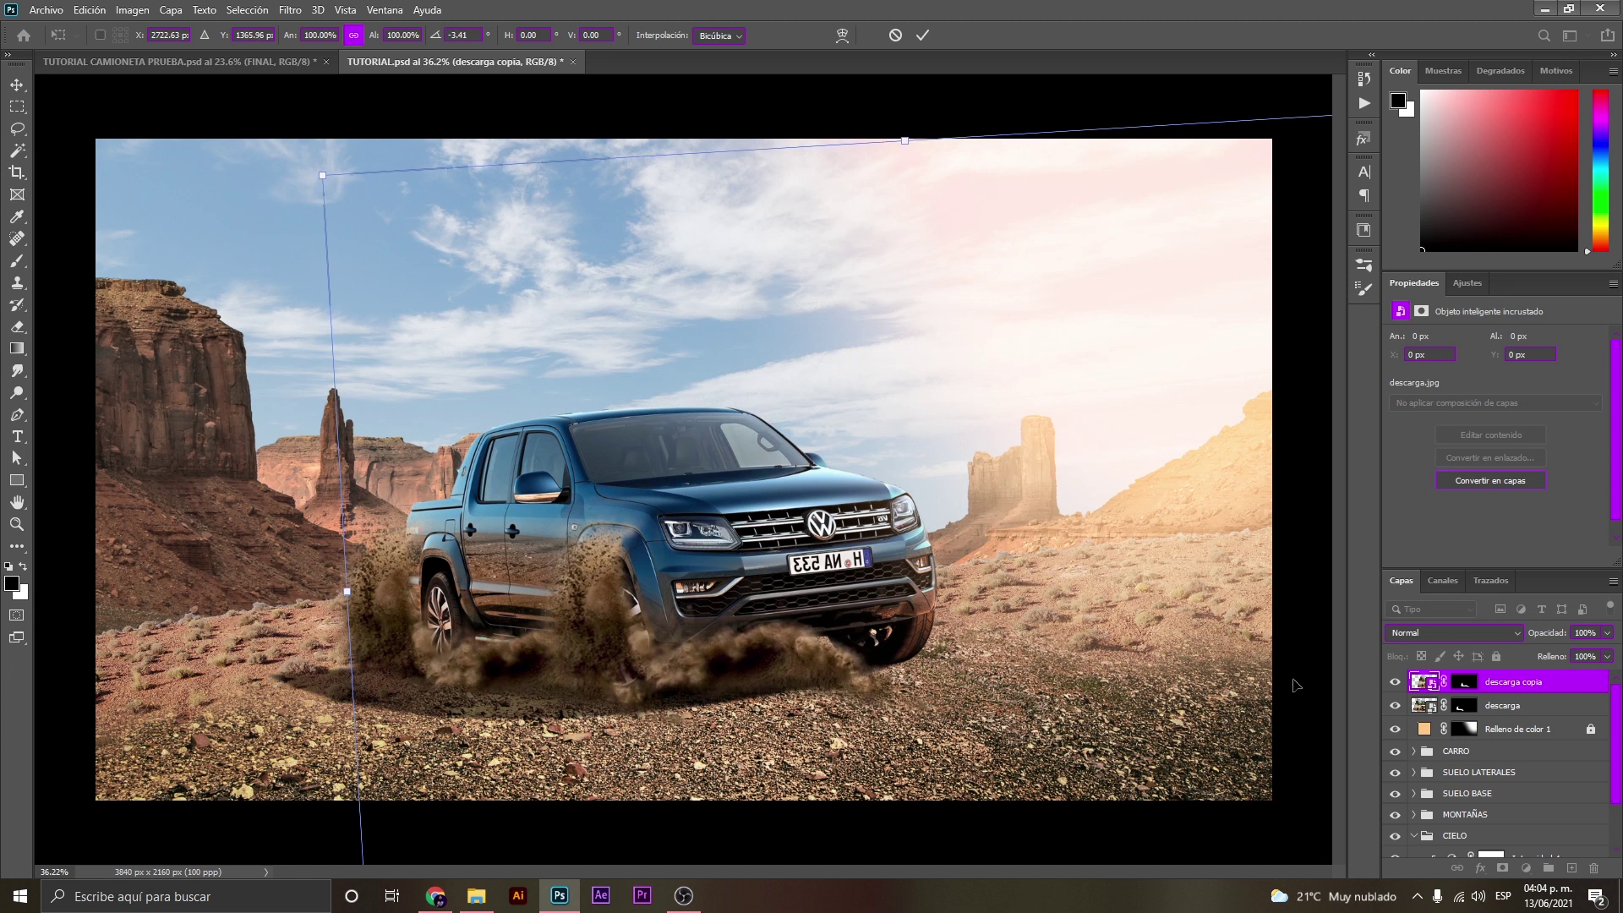
{"action": "key", "text": "Return"}
Paint black on the descarga copia mask to hide dust over the front wheel and bumper.
{"action": "left_click", "coordinate": [1461, 687]}
{"action": "key", "text": "b"}
{"action": "scroll", "coordinate": [826, 649], "scroll_direction": "up", "scroll_amount": 2}
{"action": "left_click_drag", "start_coordinate": [586, 594], "coordinate": [626, 659]}
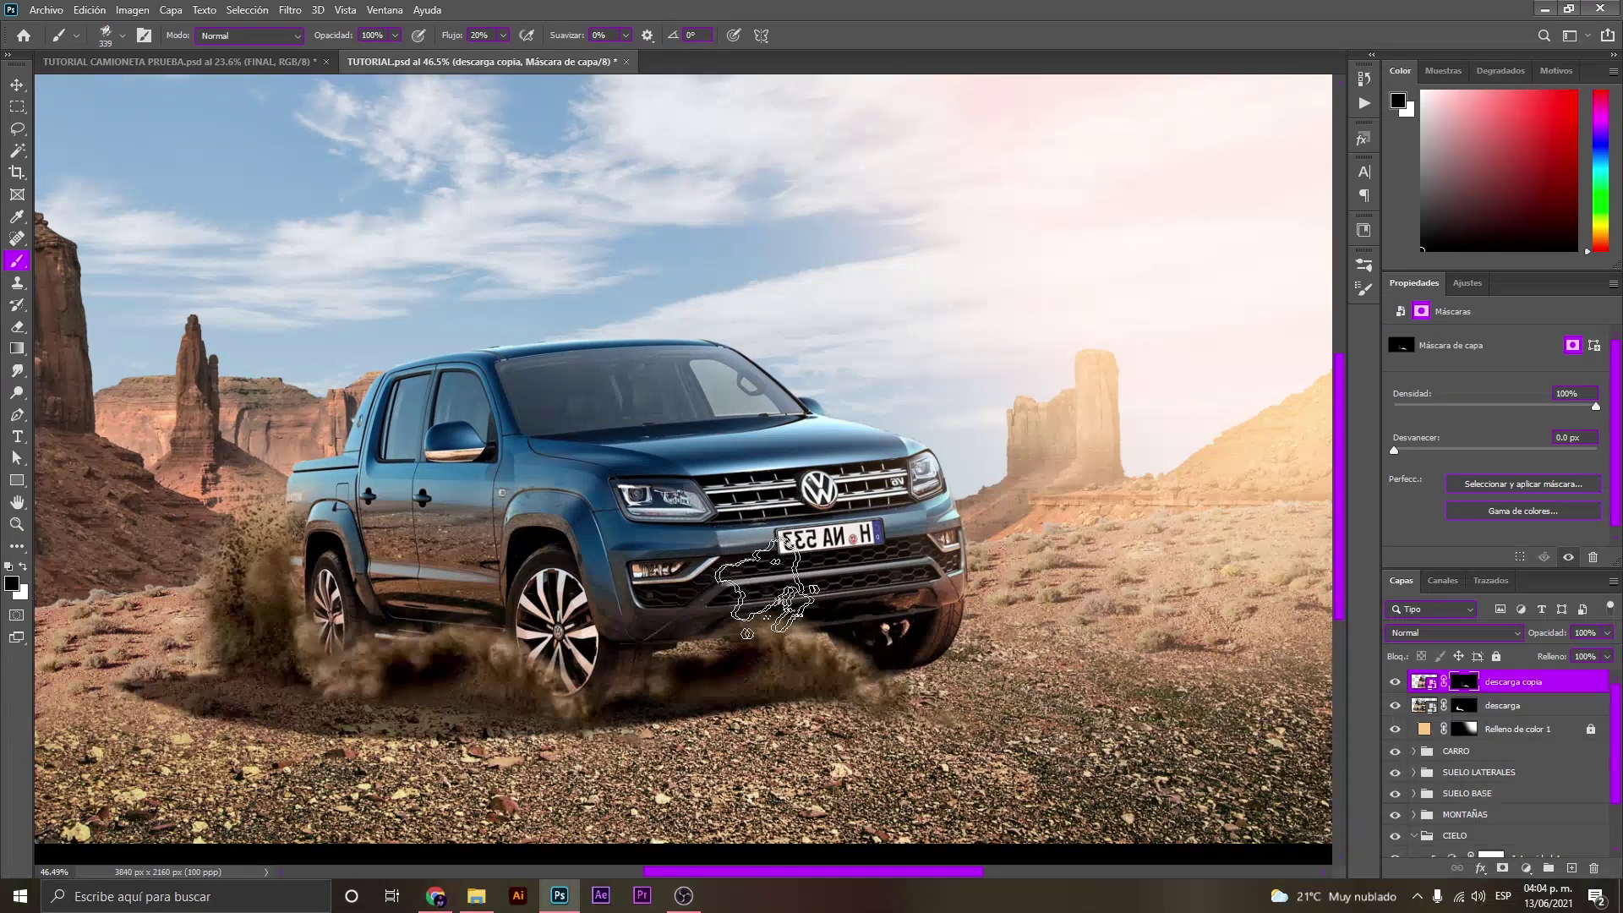
{"action": "scroll", "coordinate": [828, 727], "scroll_direction": "up", "scroll_amount": 5}
{"action": "scroll", "coordinate": [829, 728], "scroll_direction": "up", "scroll_amount": 4}
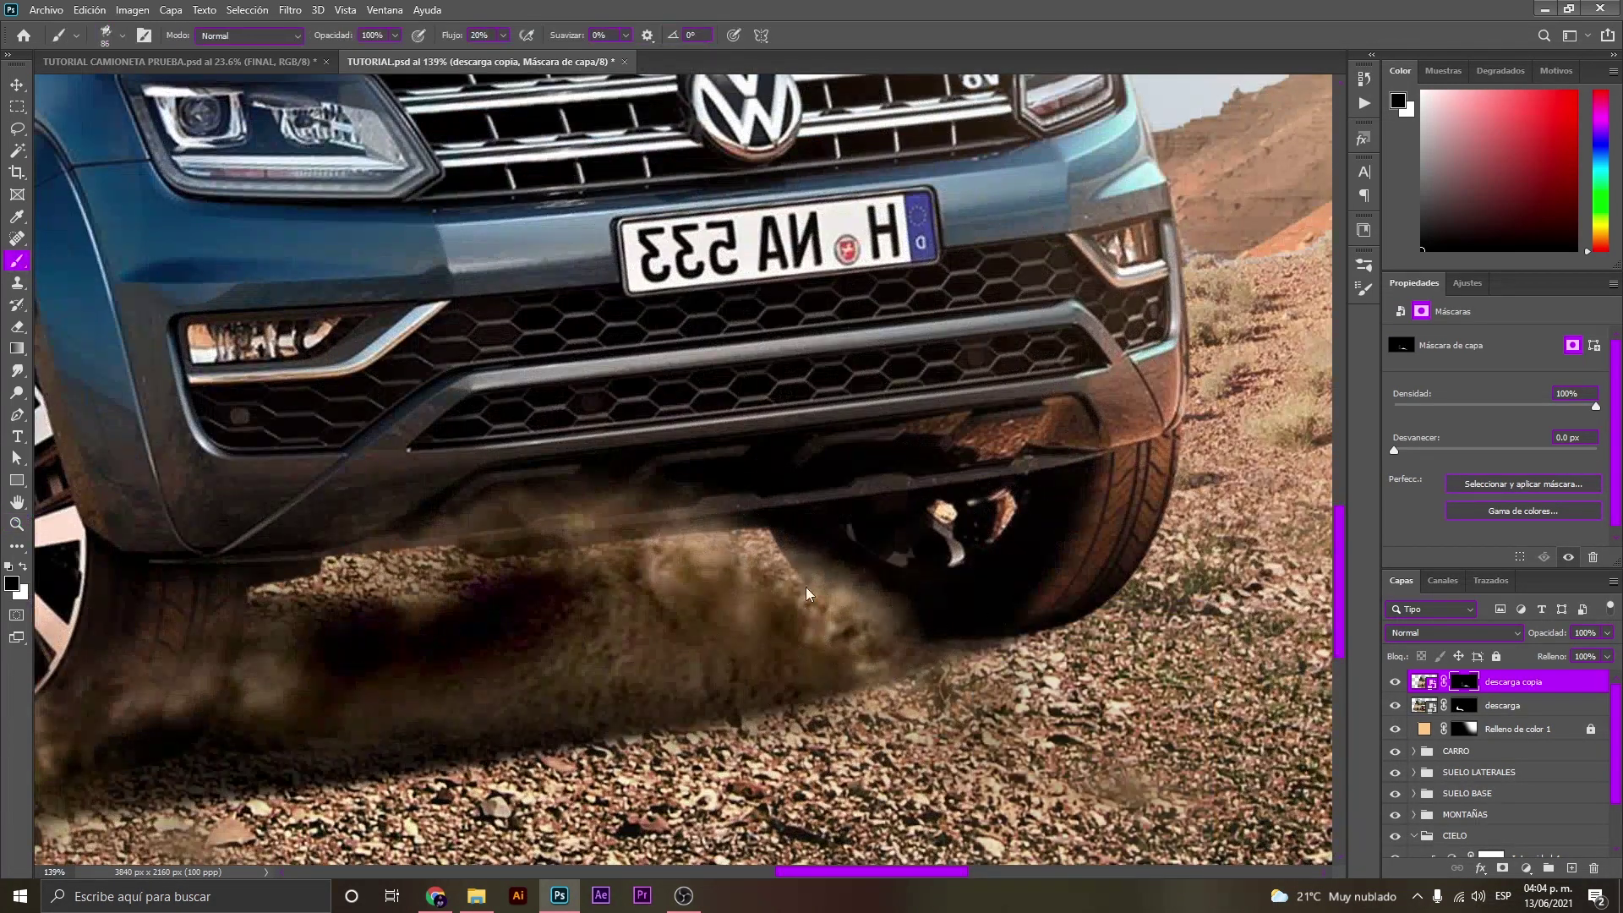
Zoom out to check the whole image and begin another free transform of descarga copia.
{"action": "key", "text": "z"}
{"action": "left_click_drag", "start_coordinate": [845, 600], "coordinate": [684, 600]}
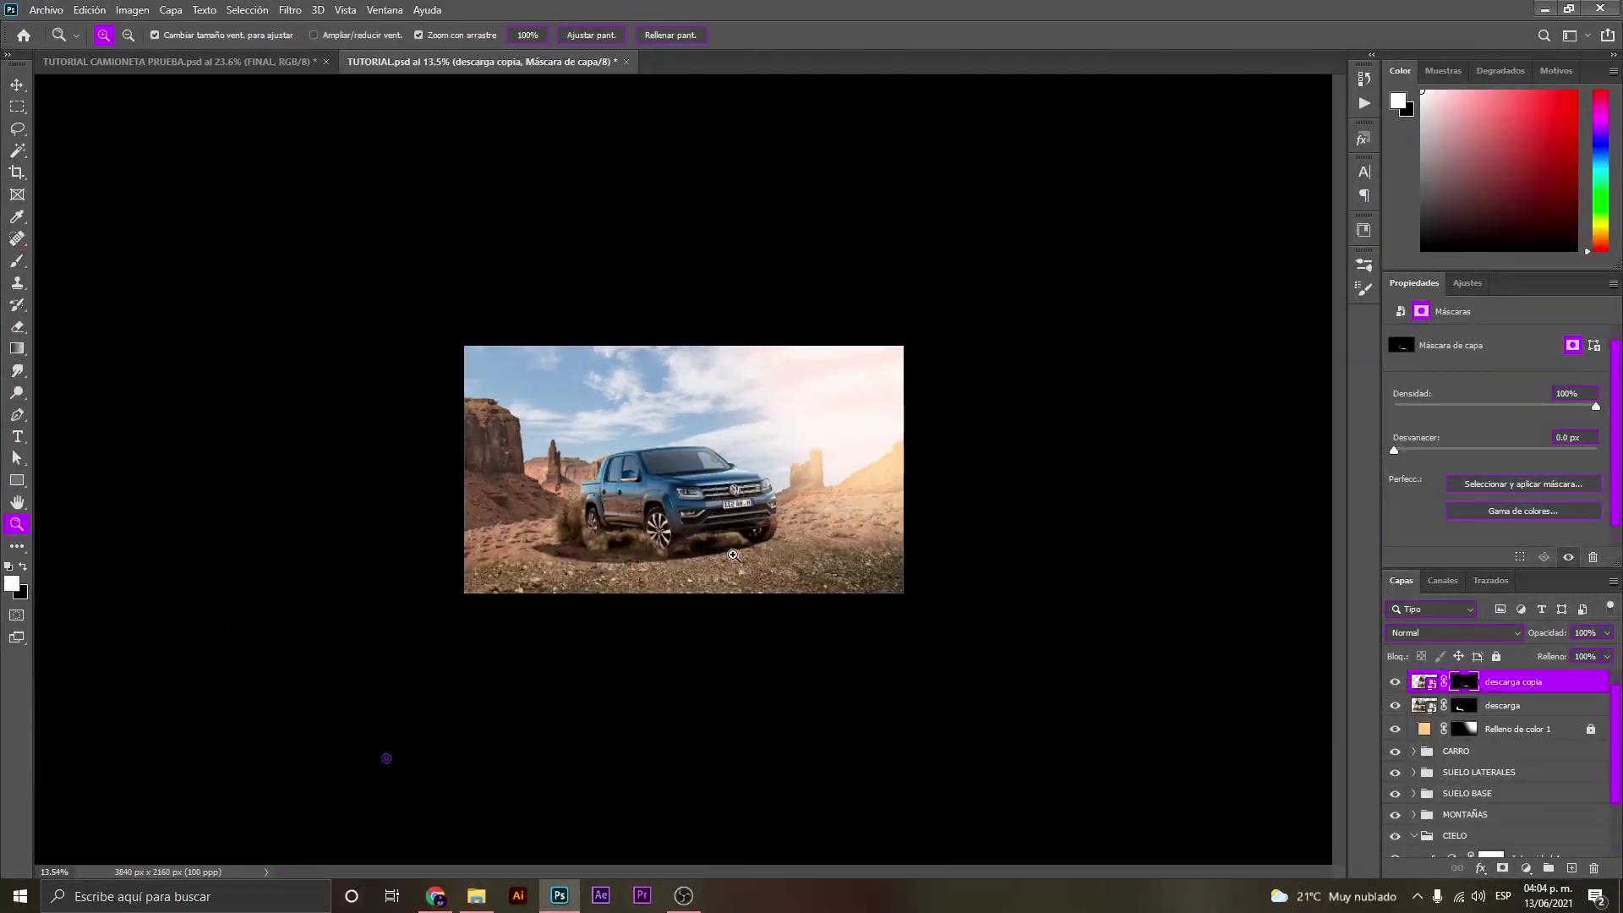
{"action": "left_click_drag", "start_coordinate": [733, 555], "coordinate": [846, 556]}
{"action": "key", "text": "ctrl+t"}
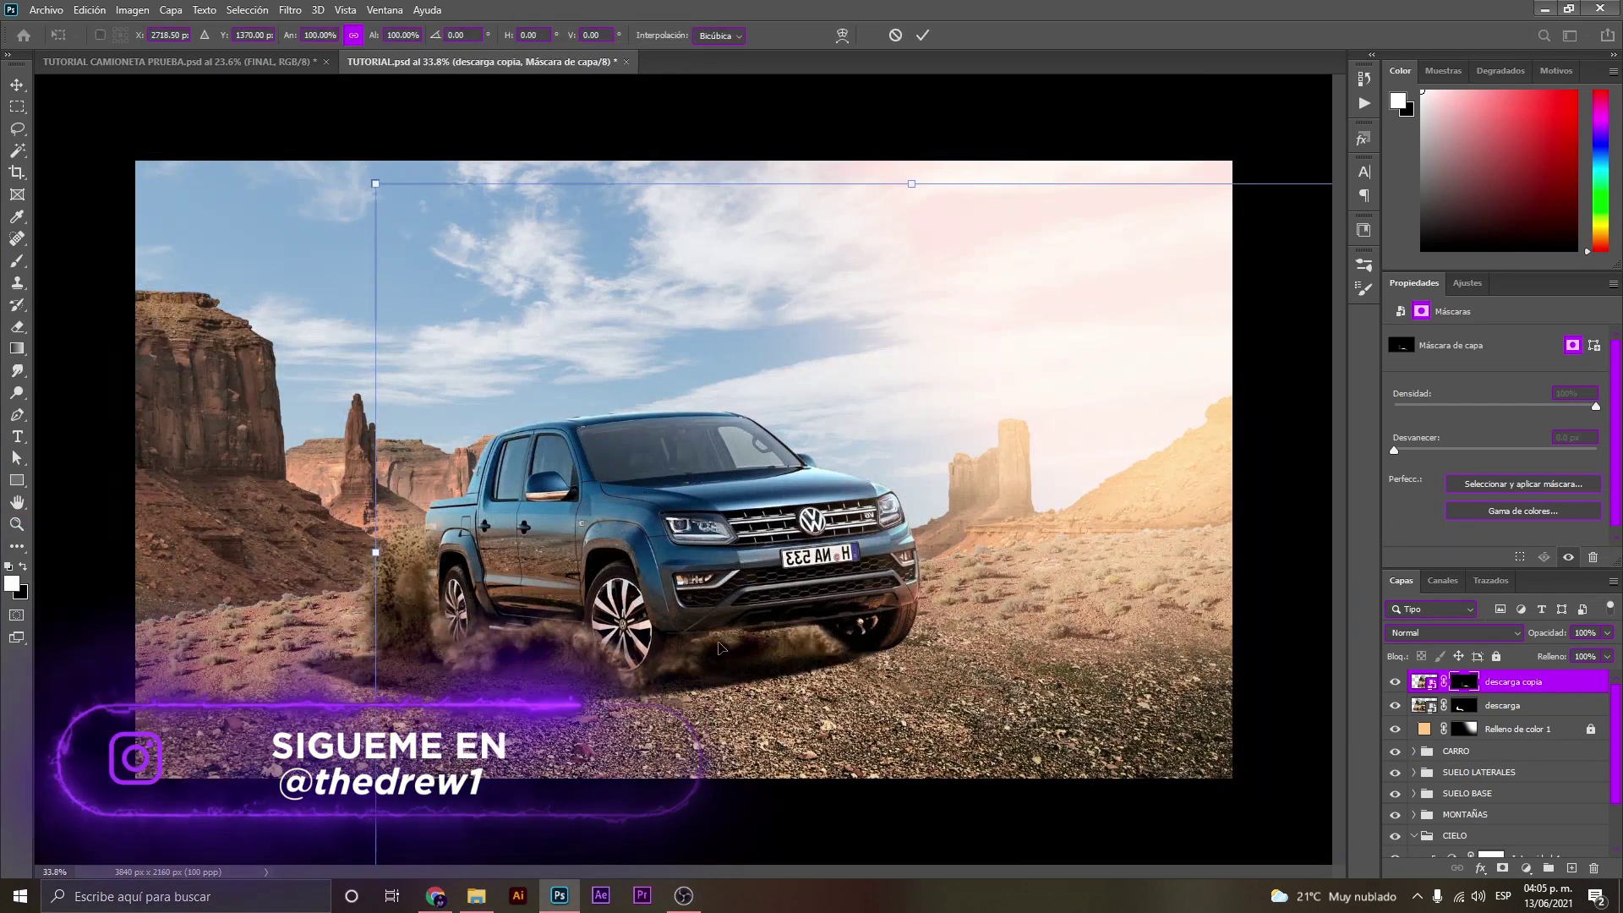
Apply the pending transformation and zoom in slightly on the truck.
{"action": "left_click", "coordinate": [923, 34]}
{"action": "key", "text": "z"}
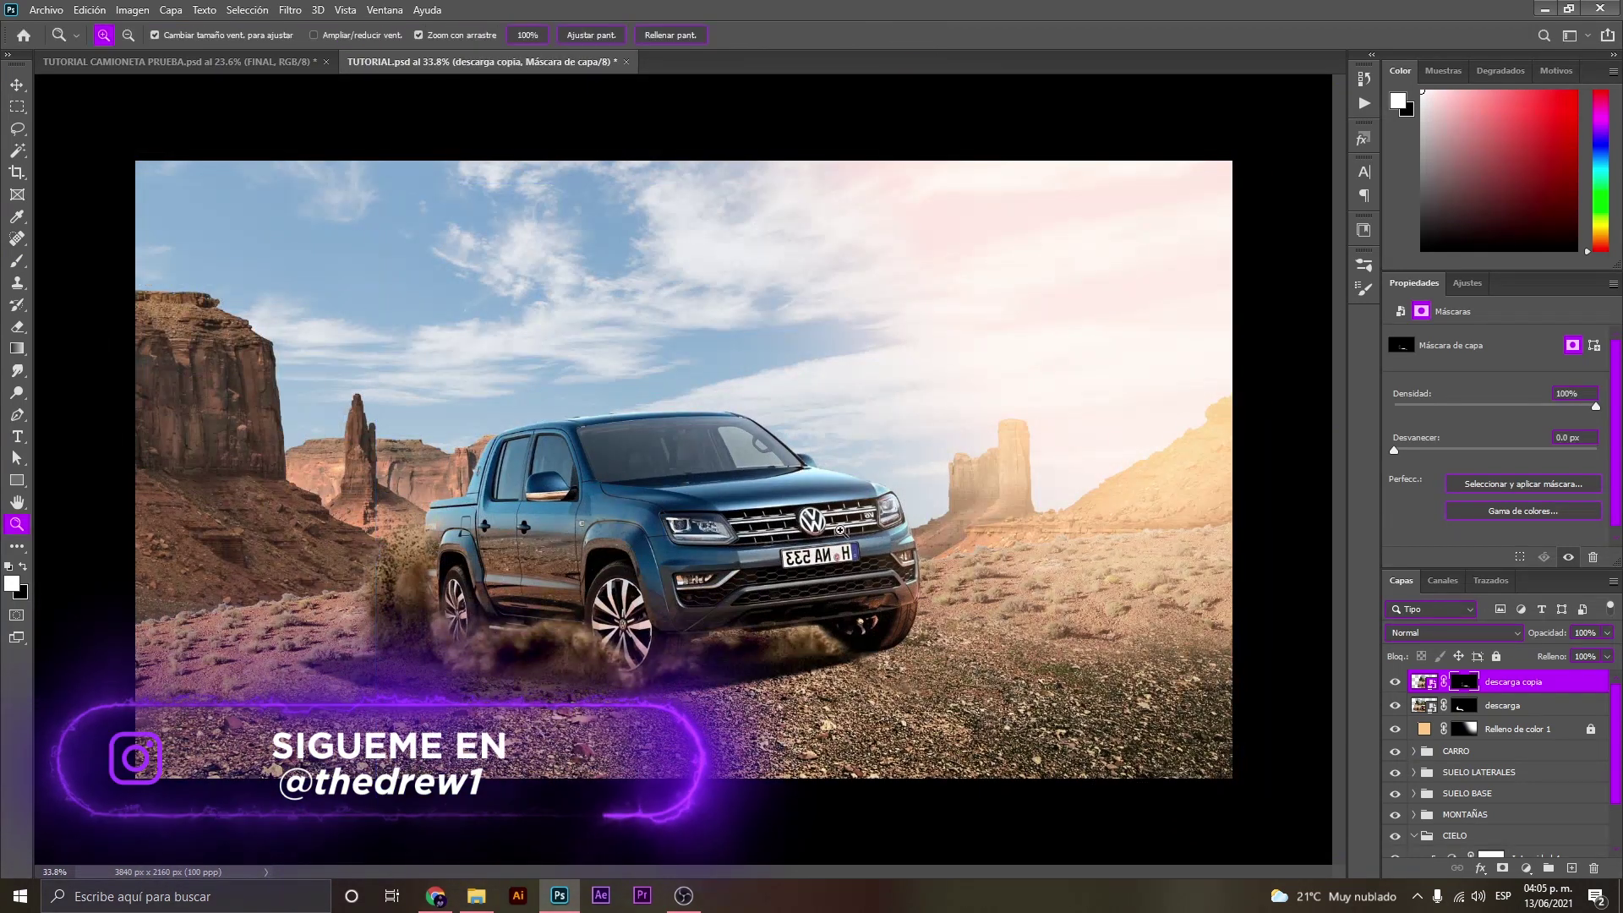
{"action": "mouse_move", "coordinate": [839, 531]}
{"action": "left_mouse_down"}
{"action": "mouse_move", "coordinate": [1057, 714]}
{"action": "mouse_move", "coordinate": [805, 637]}
{"action": "mouse_move", "coordinate": [429, 607]}
{"action": "left_mouse_up"}
Stretch the copied dust layer to about 140% width and shift it right under the front bumper.
{"action": "key", "text": "ctrl+t"}
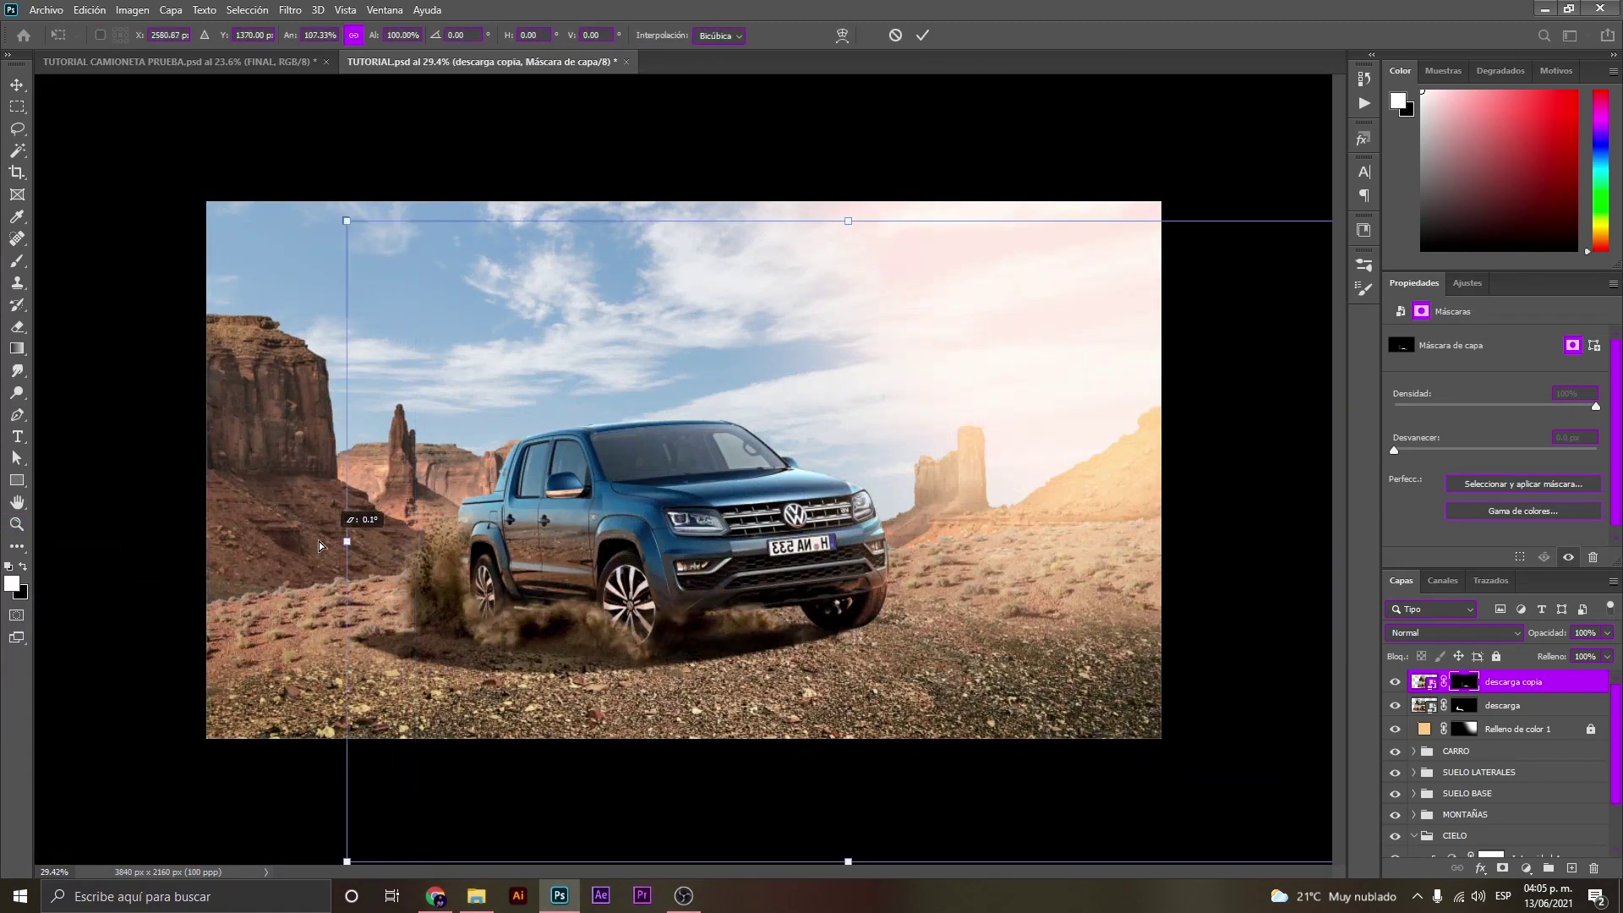
{"action": "left_click_drag", "start_coordinate": [414, 542], "coordinate": [169, 524]}
{"action": "left_click_drag", "start_coordinate": [655, 624], "coordinate": [776, 643]}
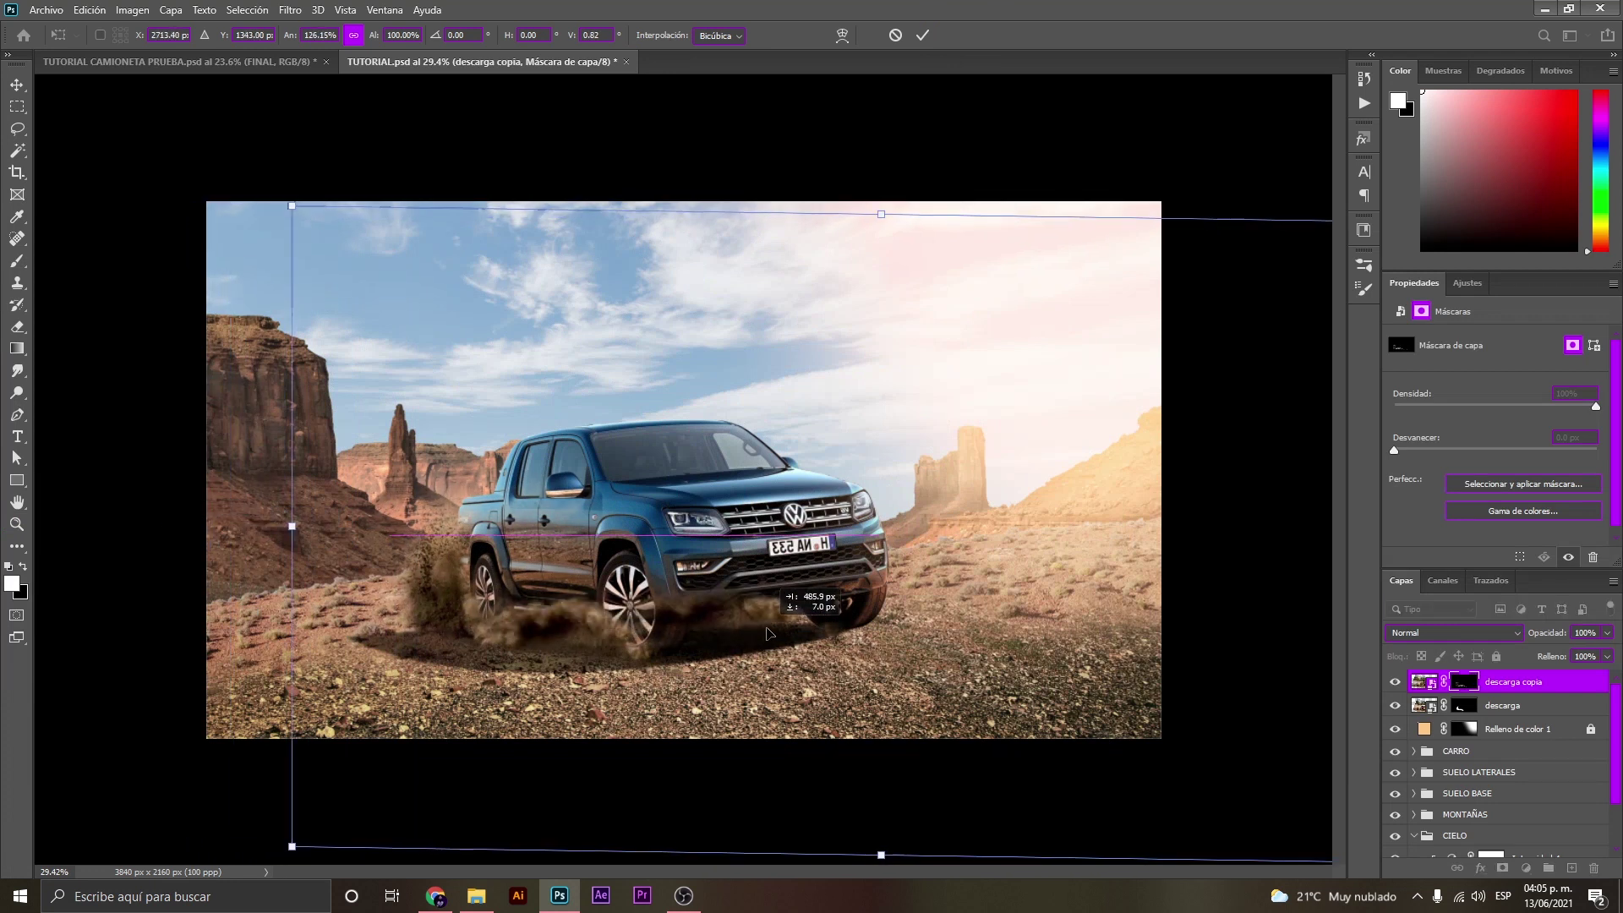
{"action": "left_click_drag", "start_coordinate": [306, 541], "coordinate": [175, 541]}
{"action": "mouse_move", "coordinate": [712, 632]}
{"action": "left_mouse_down"}
{"action": "mouse_move", "coordinate": [795, 632]}
{"action": "mouse_move", "coordinate": [768, 584]}
{"action": "mouse_move", "coordinate": [677, 584]}
{"action": "left_mouse_up"}
{"action": "key", "text": "Return"}
Touch up the dust mask with black and white brush, then duplicate the dust layer.
{"action": "key", "text": "z"}
{"action": "key", "text": "b"}
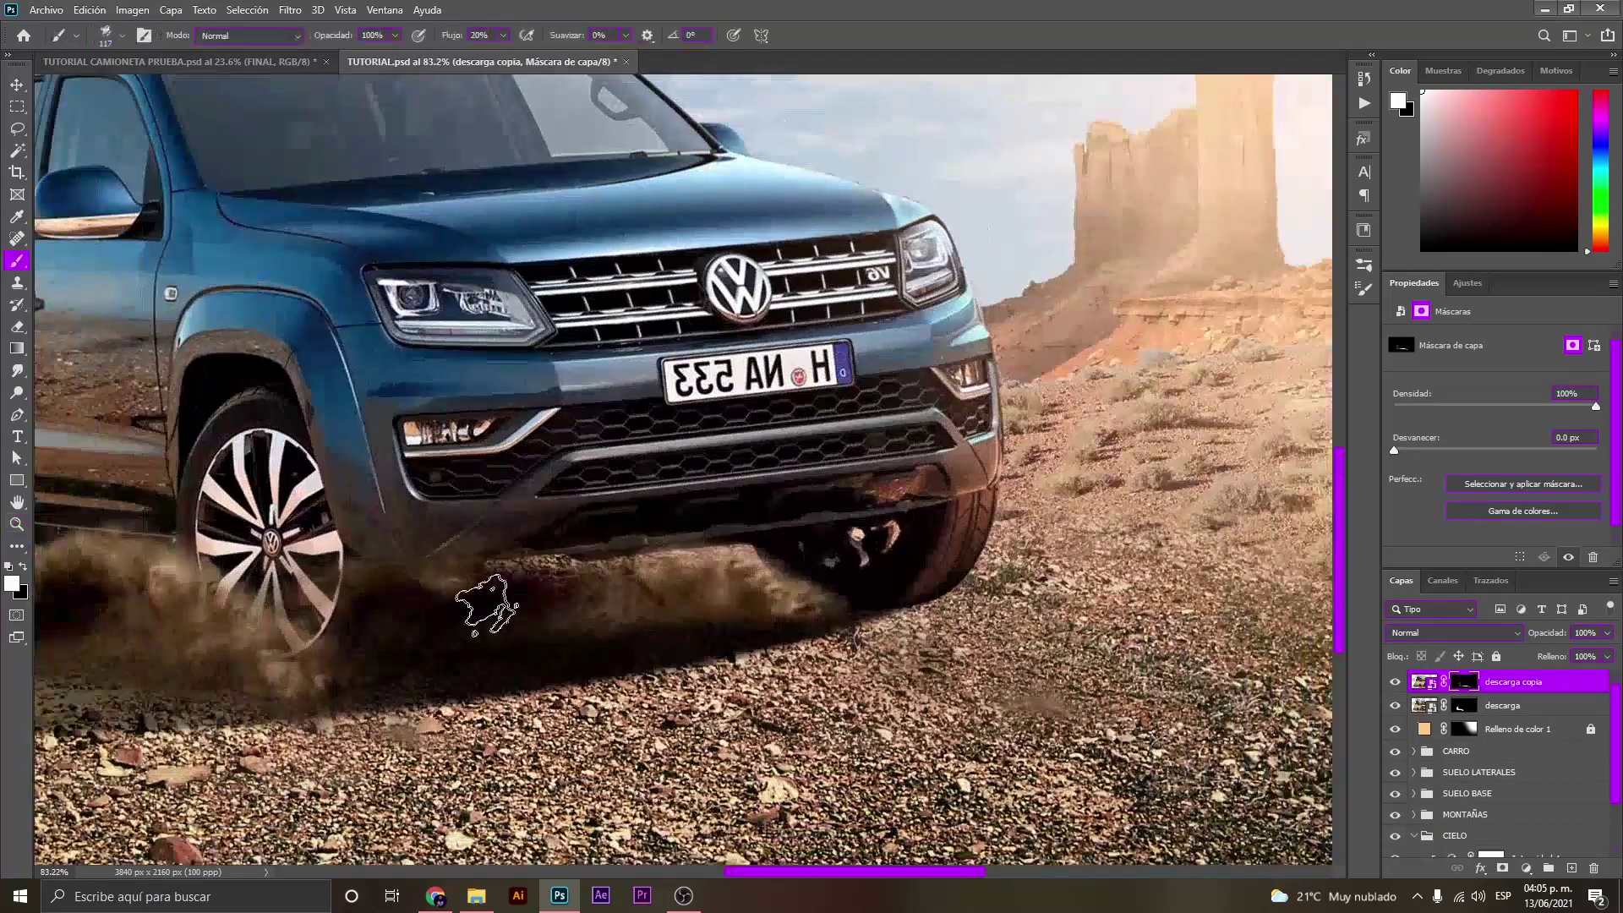
{"action": "key", "text": "x"}
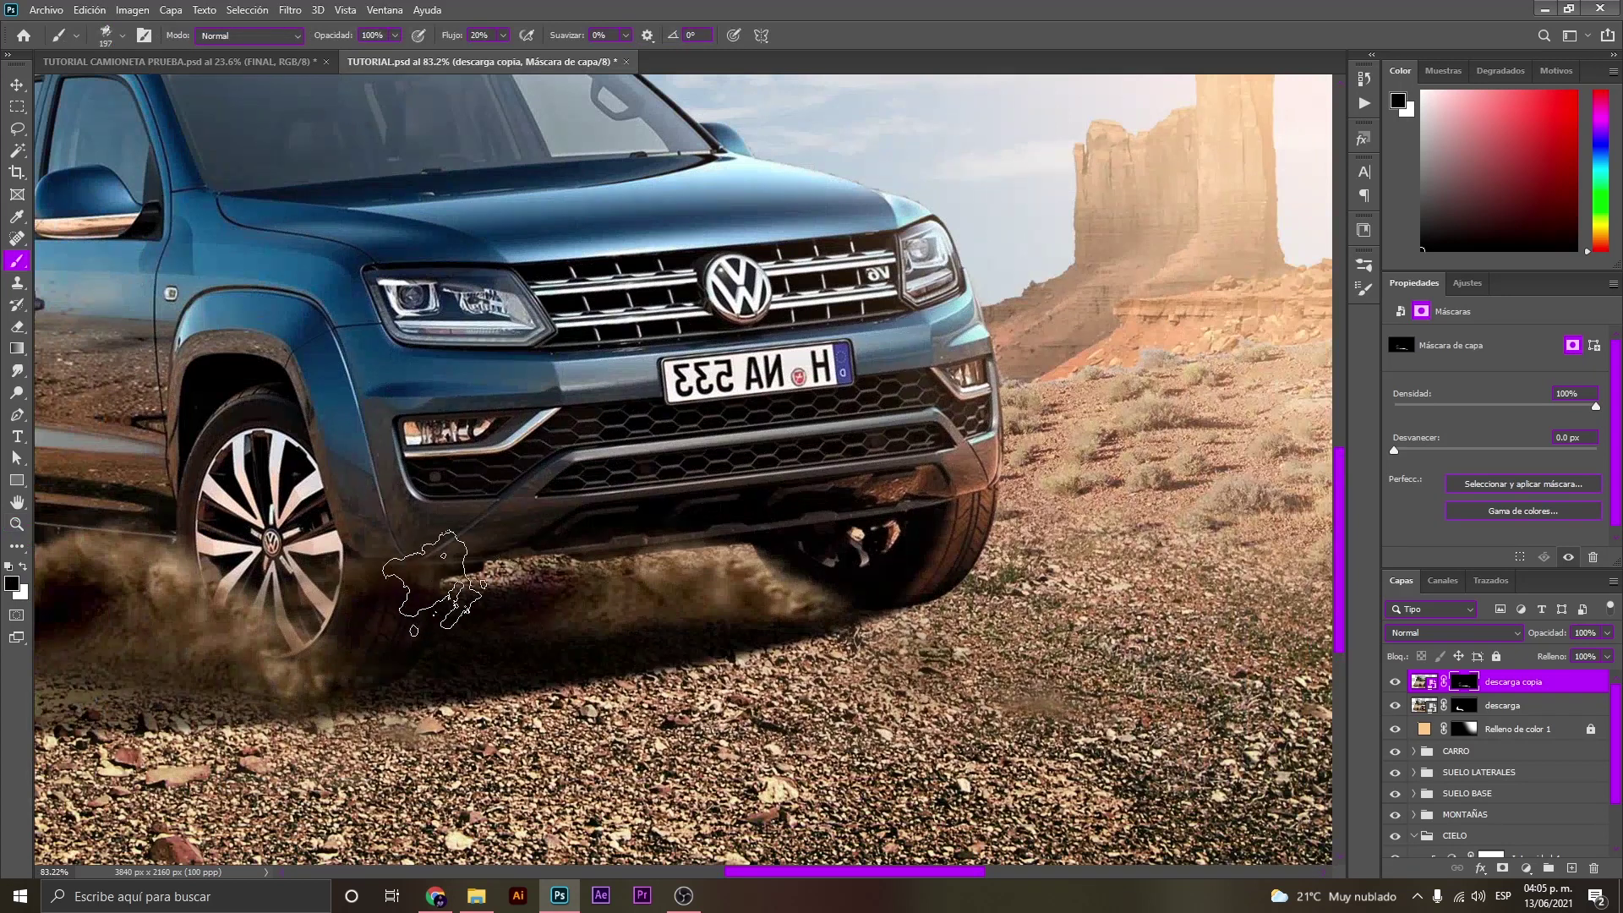
{"action": "key", "text": "x"}
{"action": "key", "text": "z"}
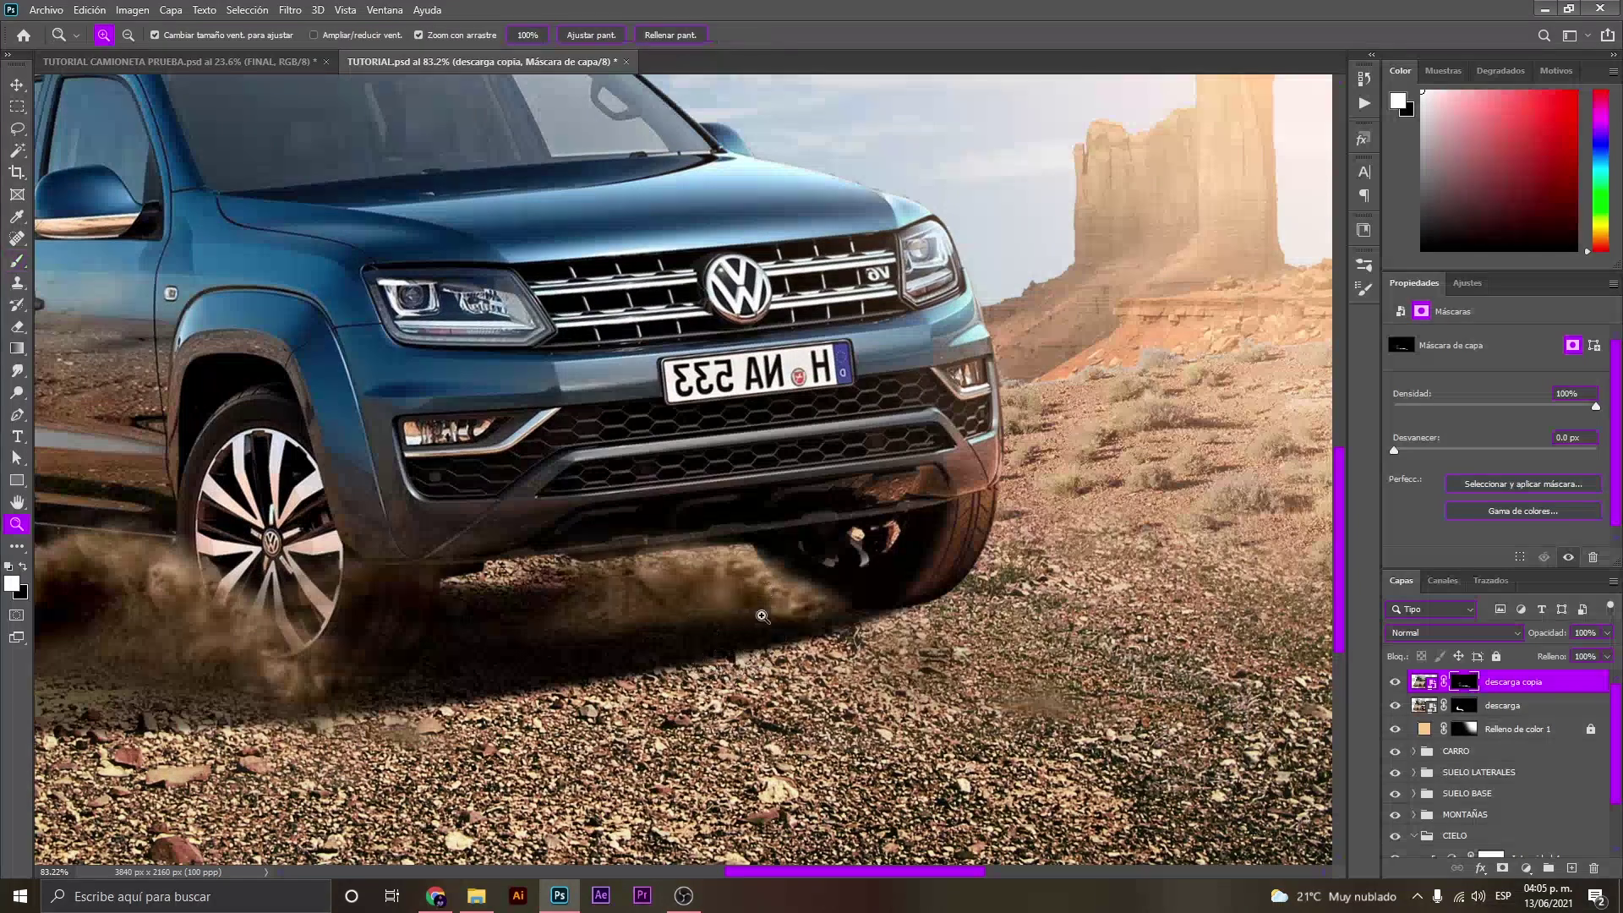
{"action": "left_click_drag", "start_coordinate": [786, 610], "coordinate": [685, 625]}
{"action": "left_click", "coordinate": [1438, 689]}
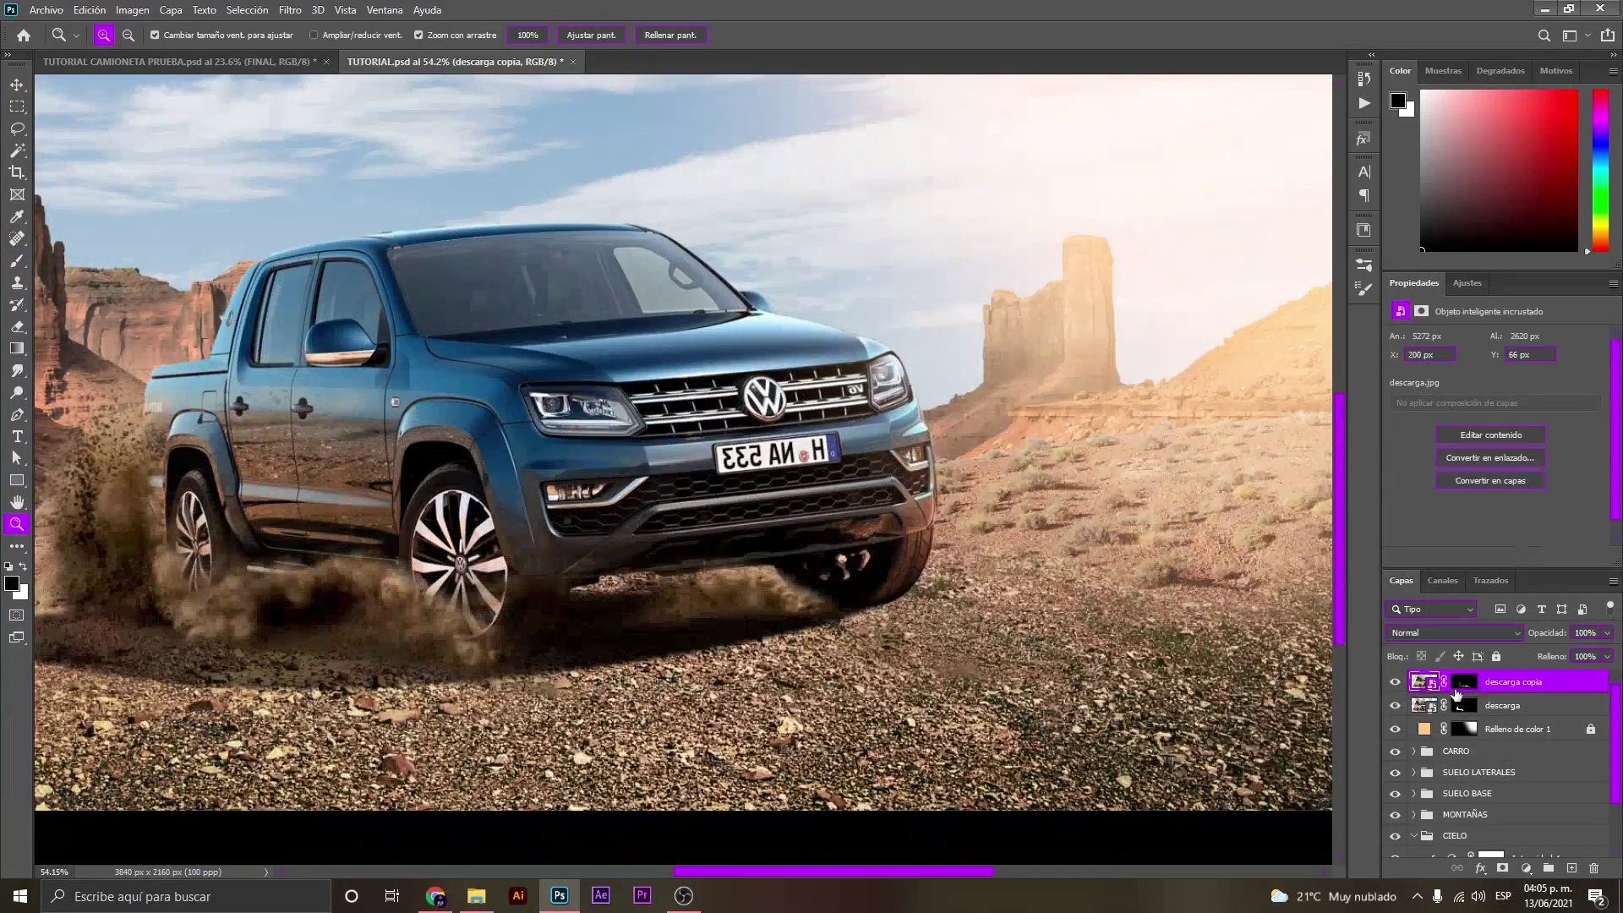
{"action": "key", "text": "ctrl+j"}
Shift the new dust copy 248 px left and mask out dust near the fog light and front wheel.
{"action": "key", "text": "v"}
{"action": "mouse_move", "coordinate": [751, 606]}
{"action": "left_mouse_down"}
{"action": "mouse_move", "coordinate": [639, 606]}
{"action": "mouse_move", "coordinate": [658, 607]}
{"action": "left_mouse_up"}
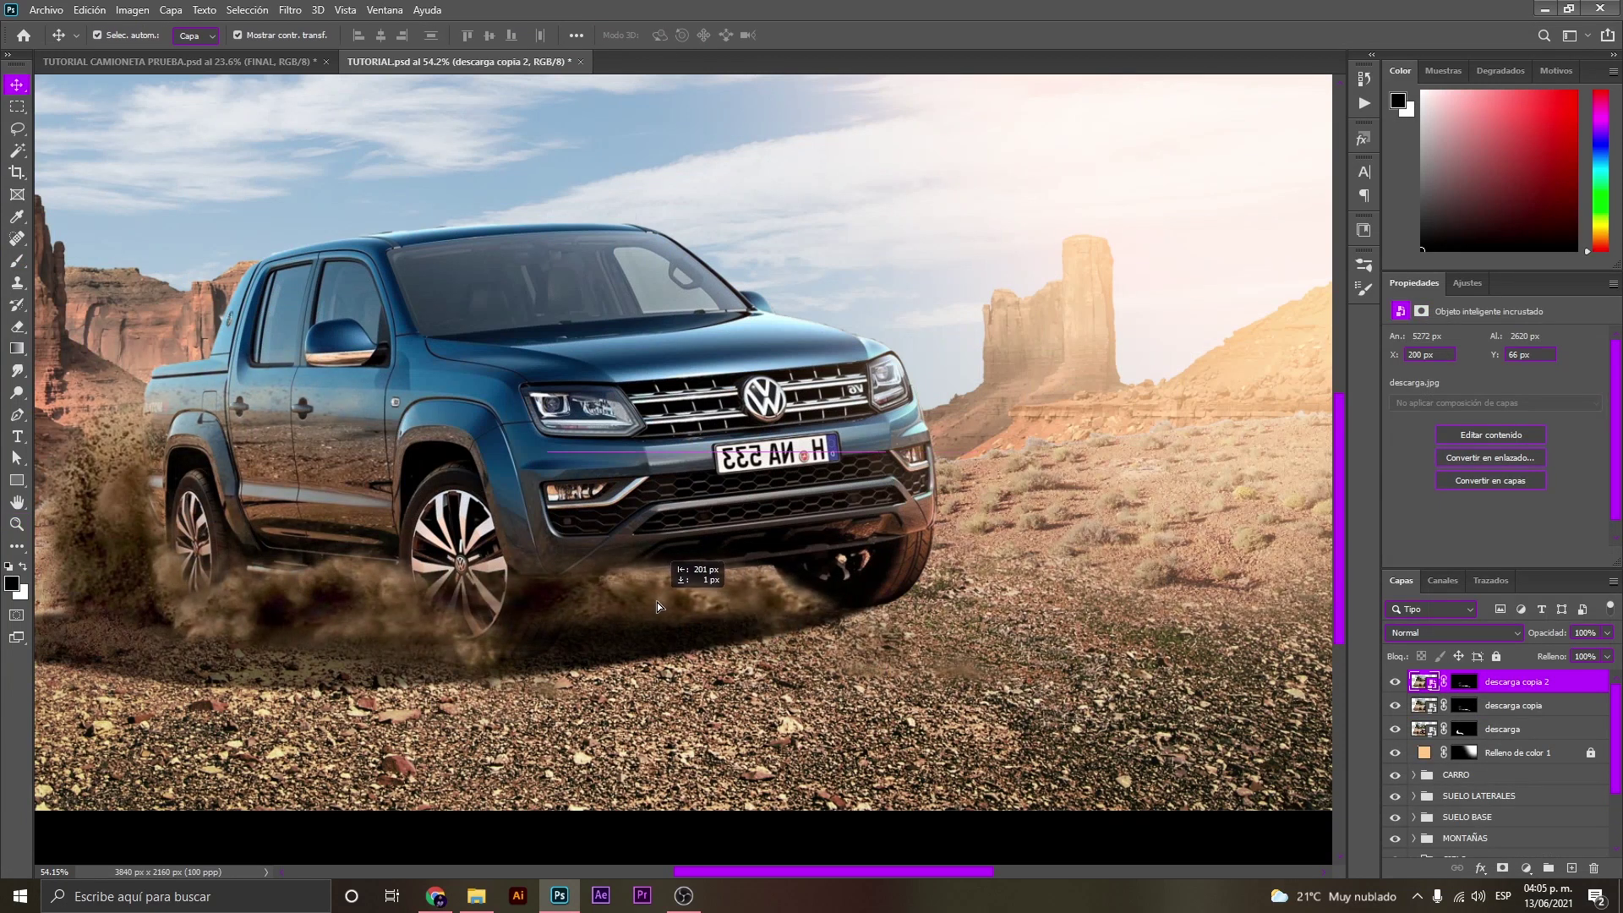
{"action": "left_click", "coordinate": [1460, 686]}
{"action": "key", "text": "b"}
{"action": "left_click_drag", "start_coordinate": [606, 546], "coordinate": [521, 603]}
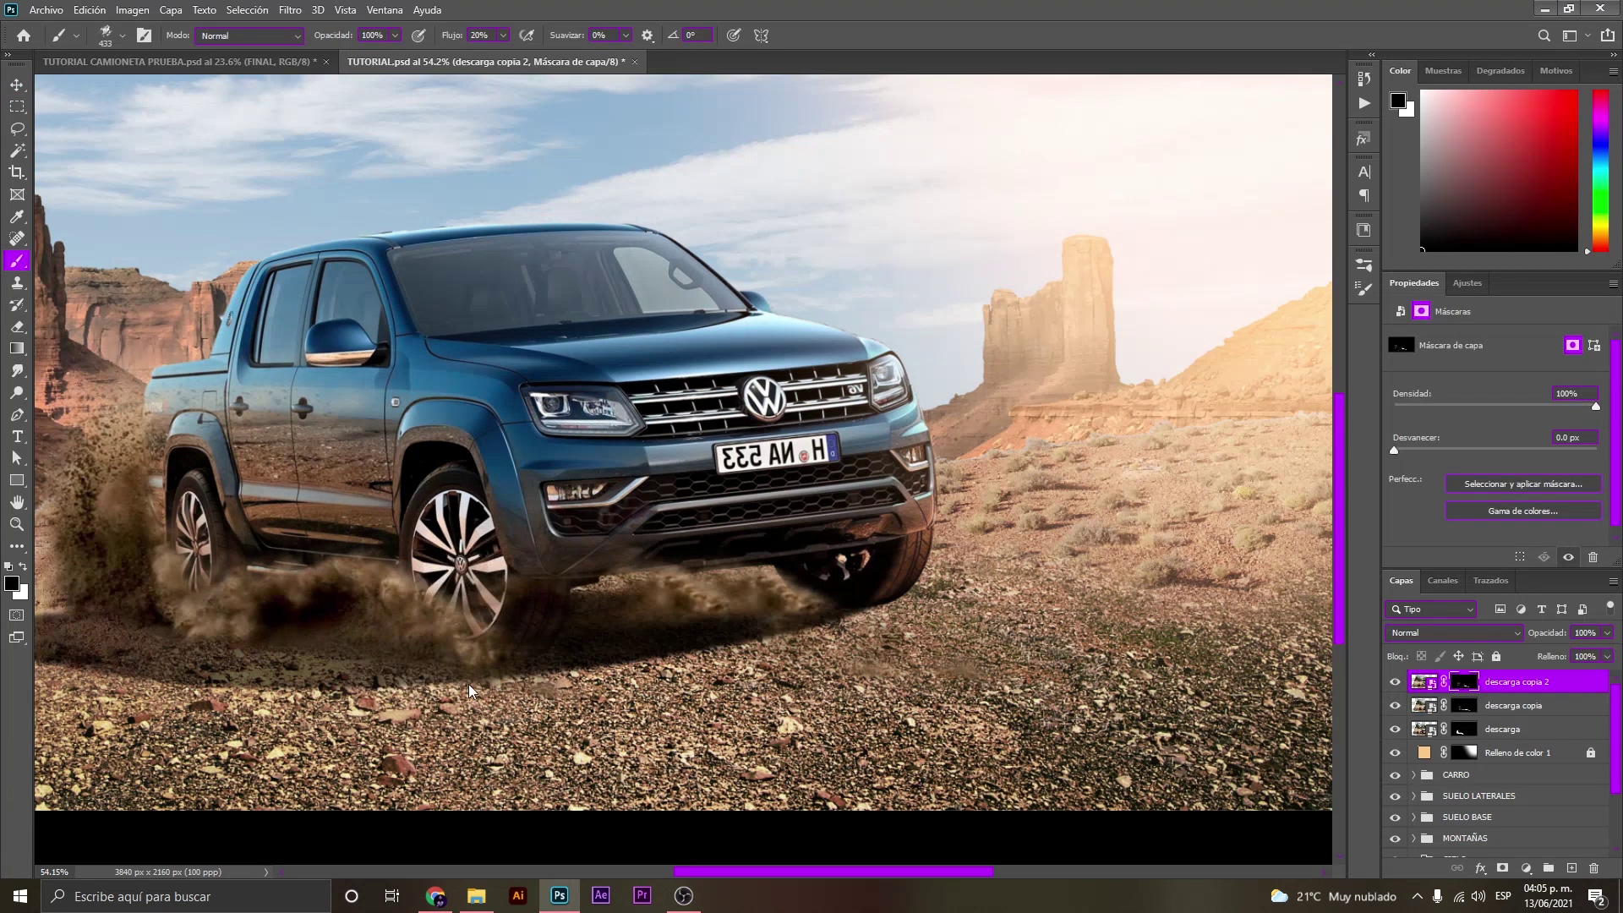
Paint dust back over the gravel patch beneath the bumper on the layer mask.
{"action": "left_click_drag", "start_coordinate": [602, 599], "coordinate": [761, 598]}
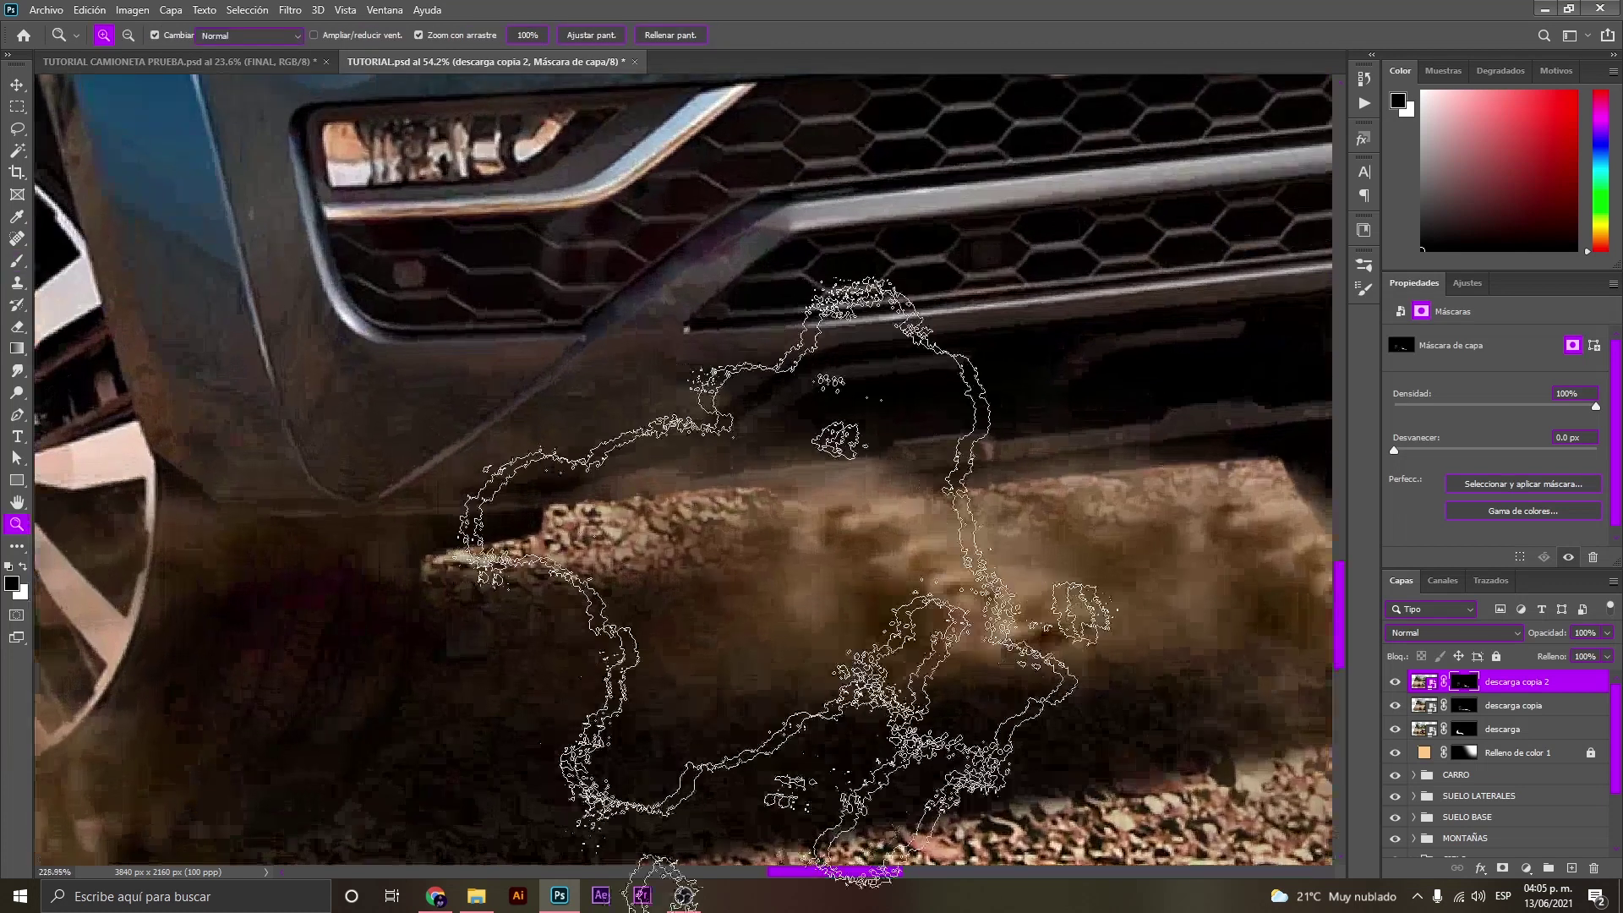
{"action": "key", "text": "x"}
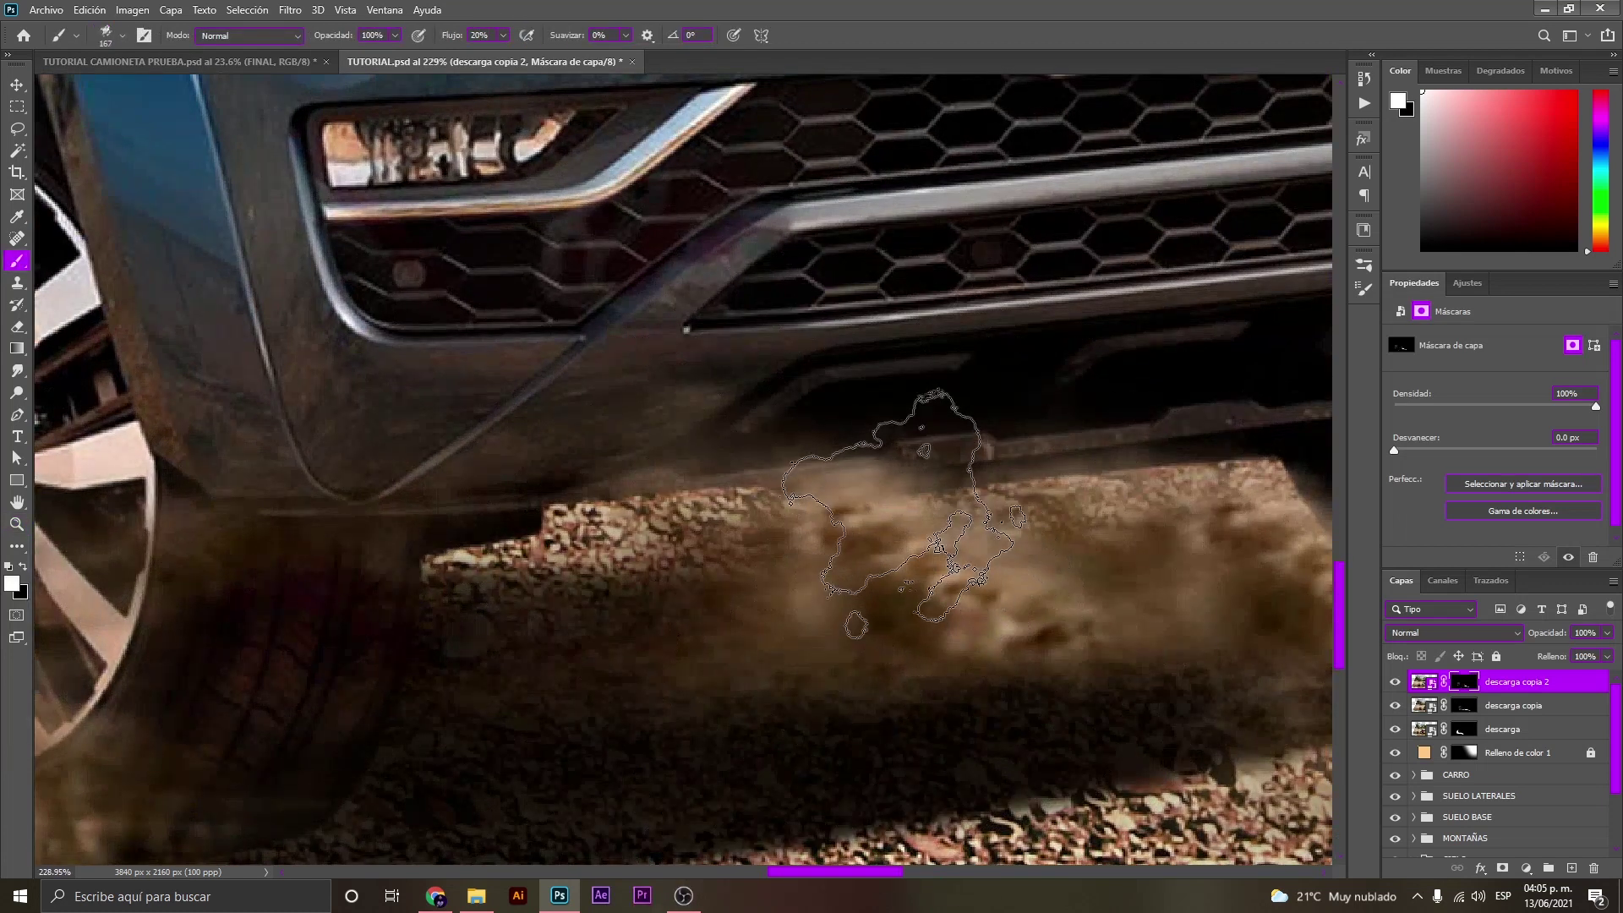
{"action": "key", "text": "x"}
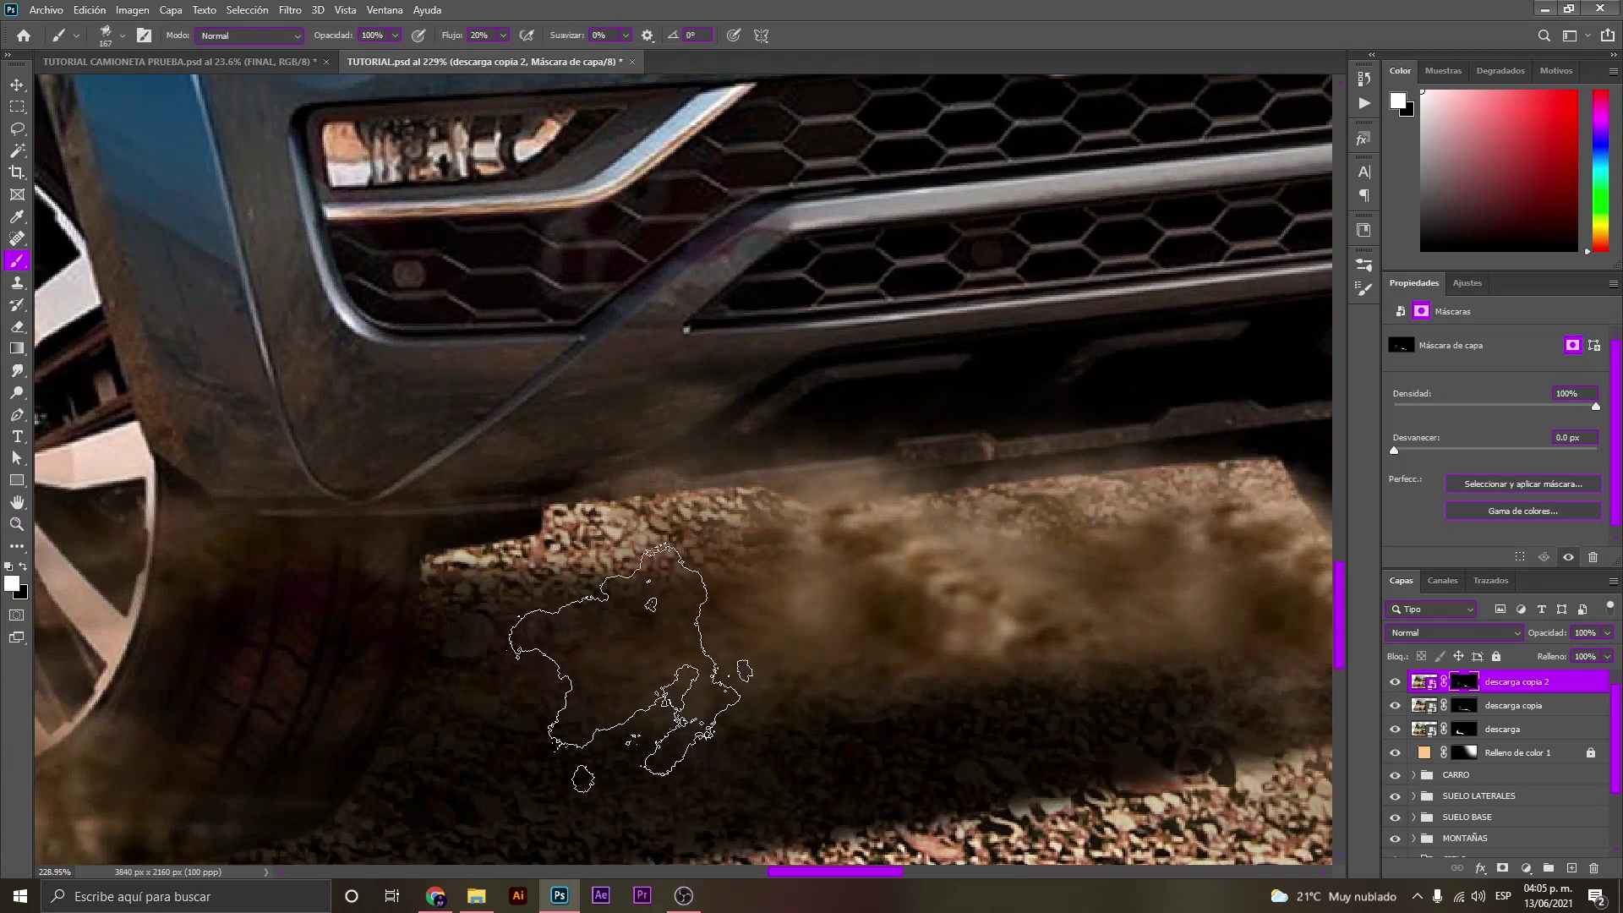
{"action": "key", "text": "x"}
{"action": "left_click_drag", "start_coordinate": [640, 585], "coordinate": [829, 450]}
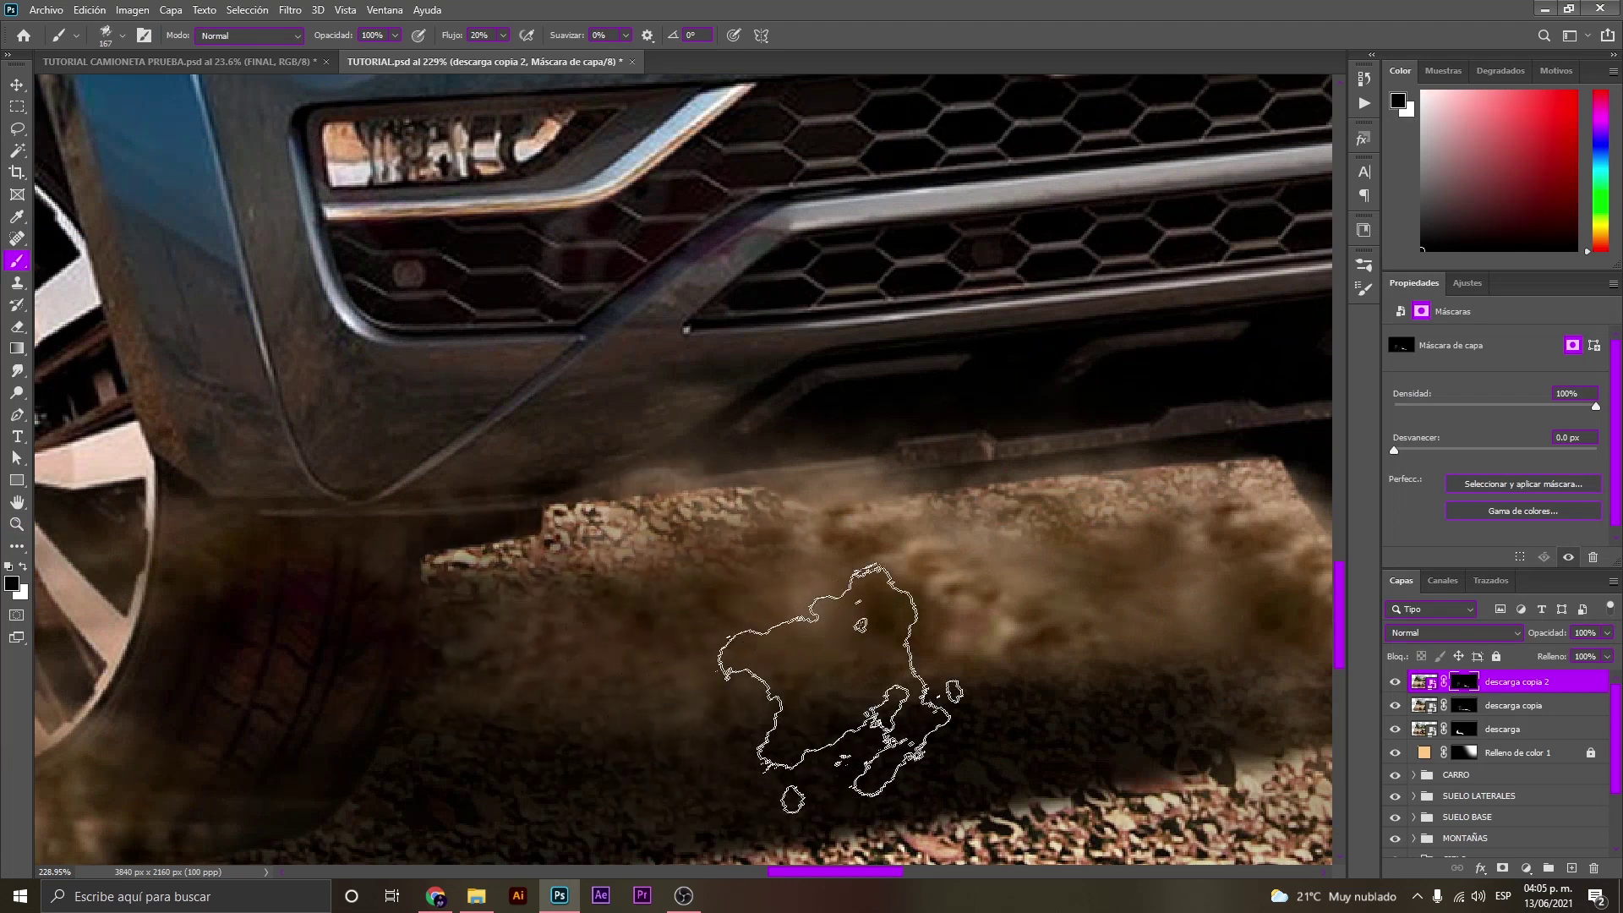
{"action": "key", "text": "z"}
{"action": "mouse_move", "coordinate": [905, 461]}
{"action": "left_mouse_down"}
{"action": "mouse_move", "coordinate": [790, 481]}
{"action": "mouse_move", "coordinate": [709, 463]}
{"action": "left_mouse_up"}
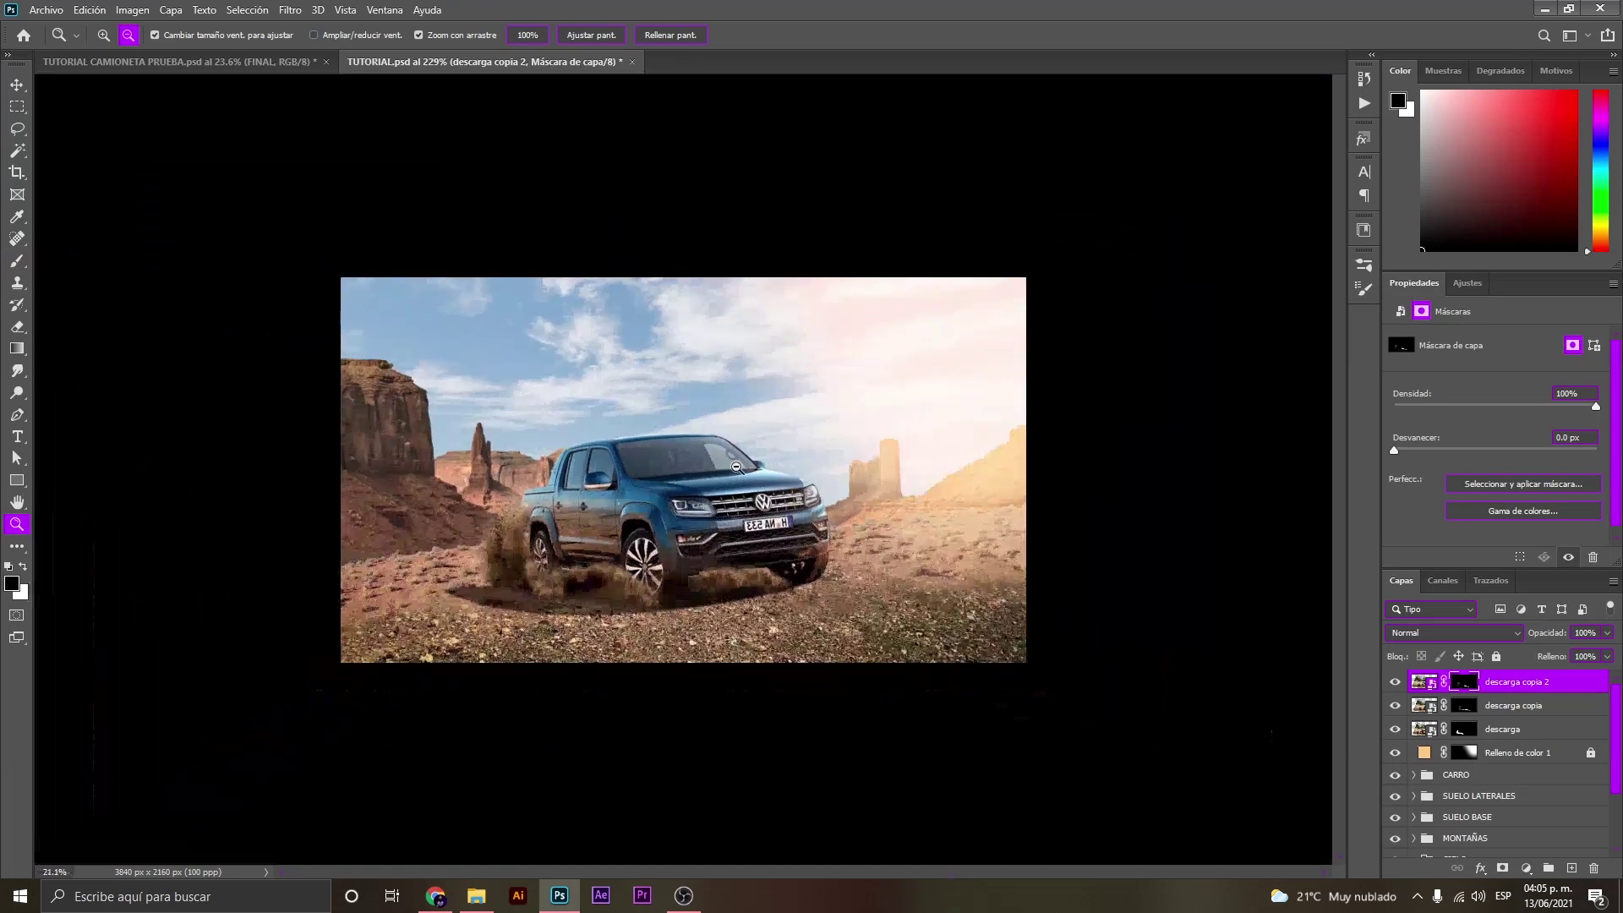
{"action": "left_click_drag", "start_coordinate": [726, 566], "coordinate": [854, 566]}
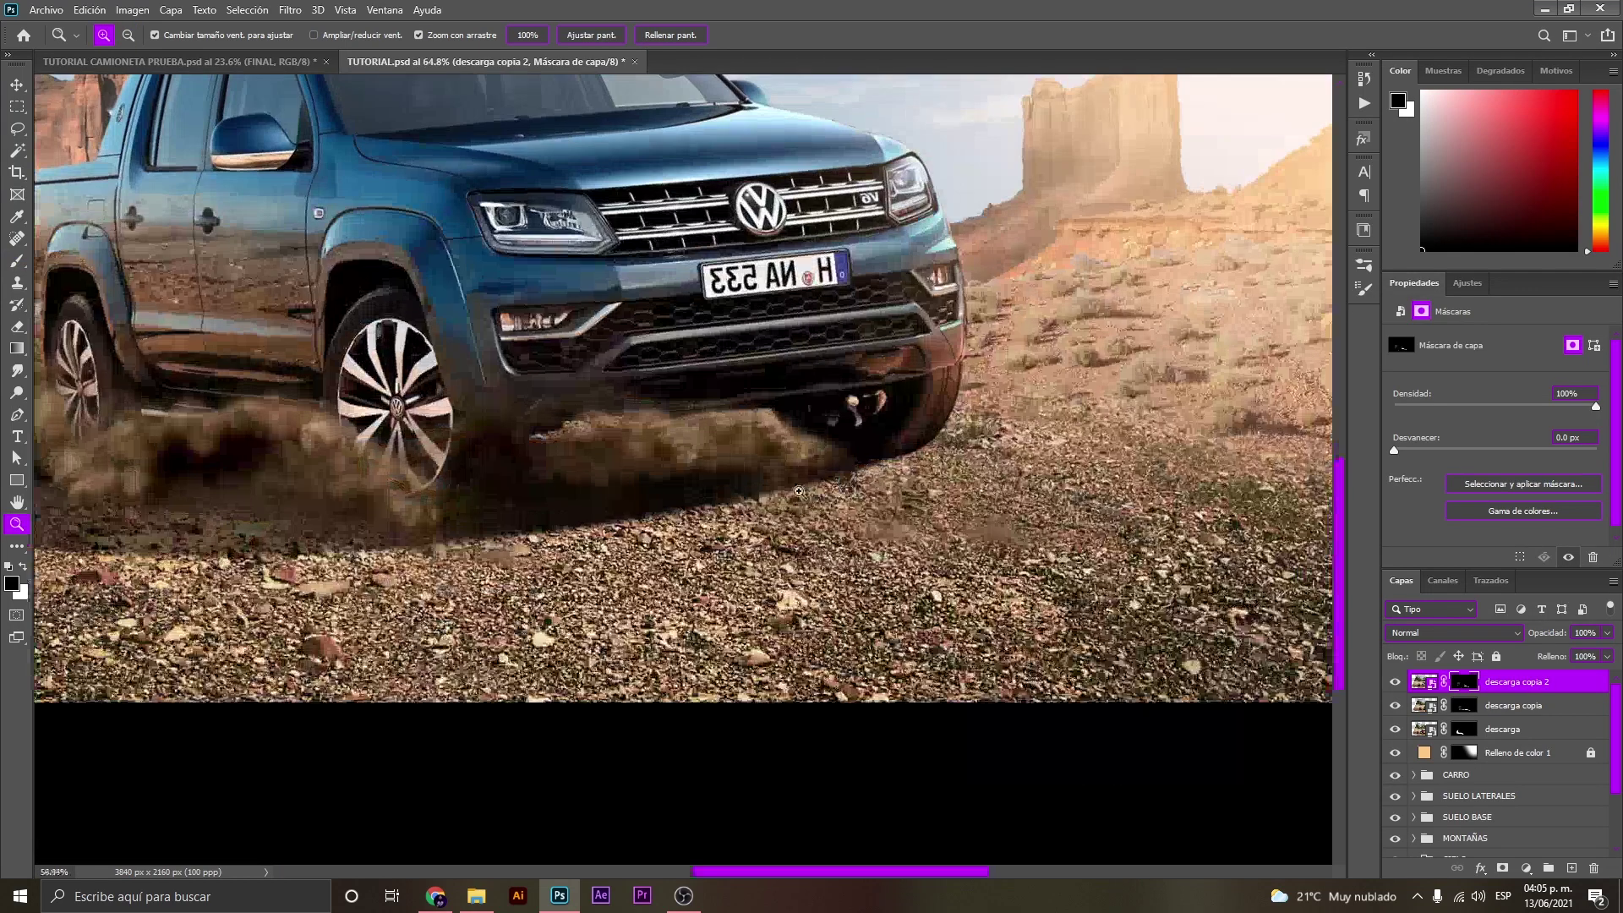
Refine the dust mask around the bumper, resizing the brush and alternating black and white.
{"action": "key", "text": "b"}
{"action": "key", "text": "x"}
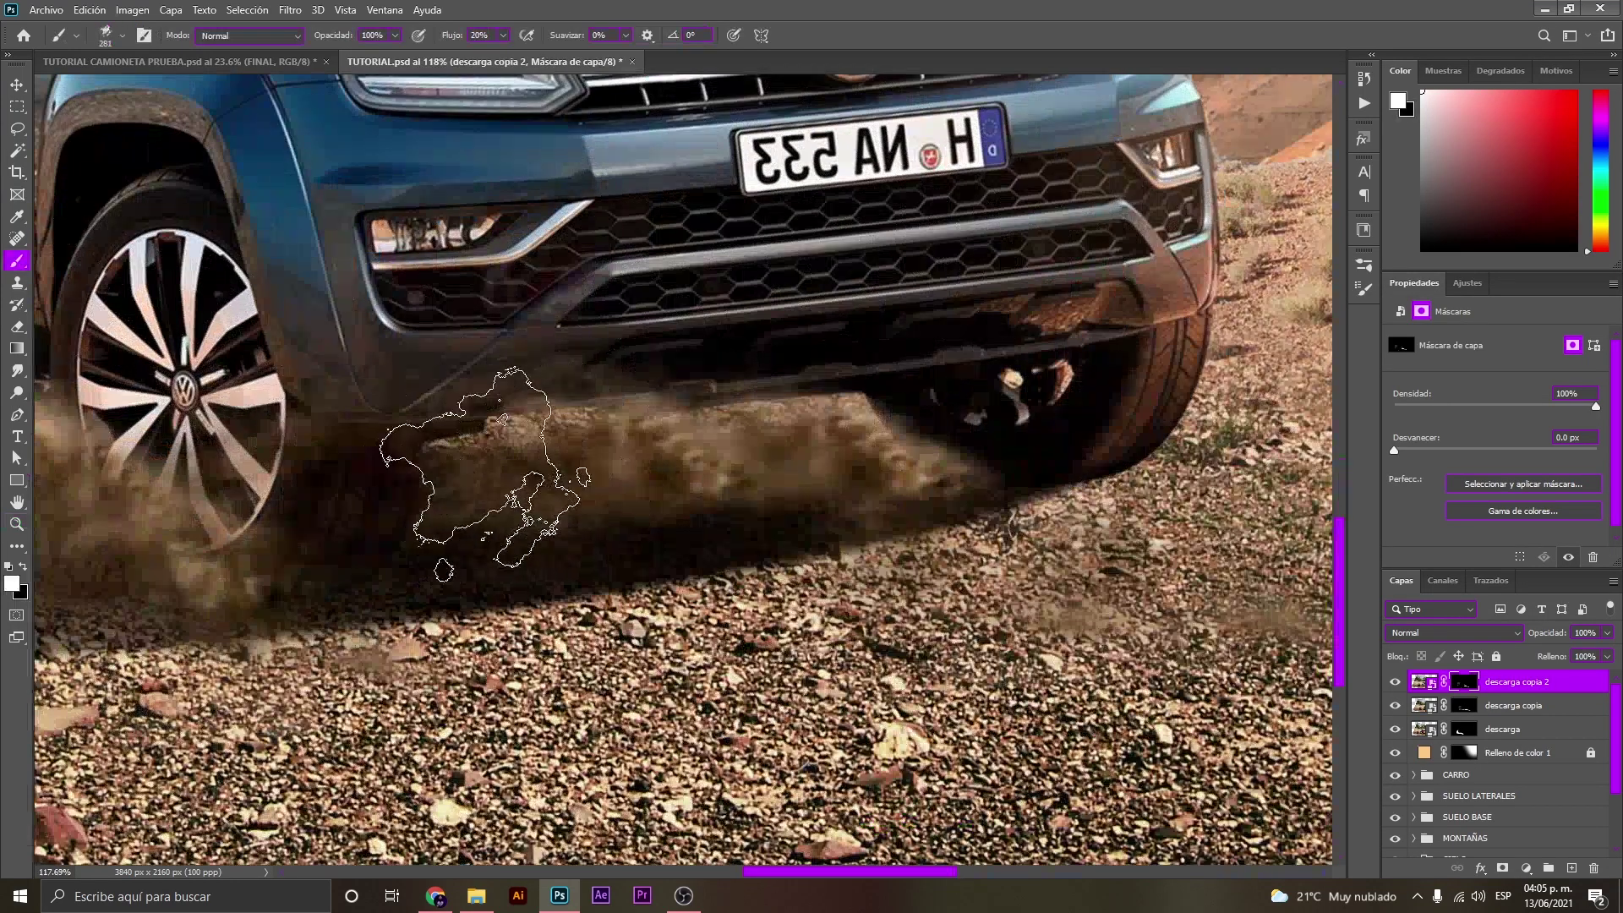
{"action": "right_click", "coordinate": [481, 474]}
{"action": "key", "text": "Escape"}
{"action": "key", "text": "x"}
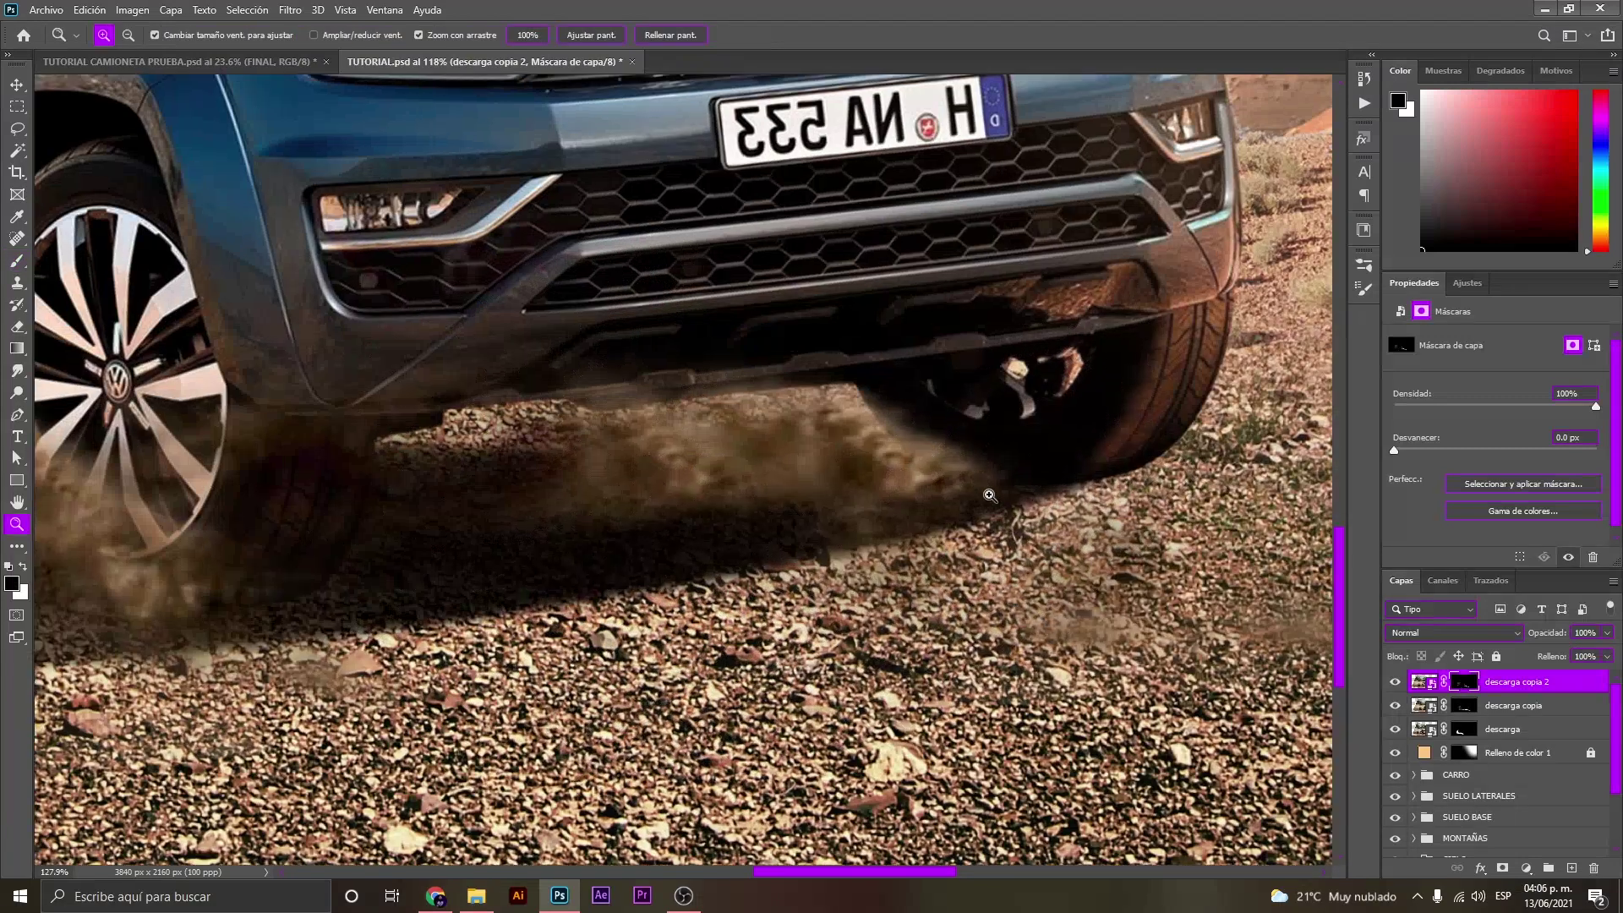
{"action": "scroll", "coordinate": [1040, 456], "scroll_direction": "up", "scroll_amount": 3}
{"action": "key", "text": "x"}
{"action": "key", "text": "x"}
{"action": "key", "text": "alt+bracketleft"}
{"action": "scroll", "coordinate": [930, 376], "scroll_direction": "down", "scroll_amount": 10}
{"action": "scroll", "coordinate": [792, 724], "scroll_direction": "up", "scroll_amount": 8}
Review the whole composite, then bring ARBUSTO RECORTADO from the tutorial folder into Photoshop.
{"action": "key", "text": "z"}
{"action": "left_click_drag", "start_coordinate": [792, 725], "coordinate": [663, 472]}
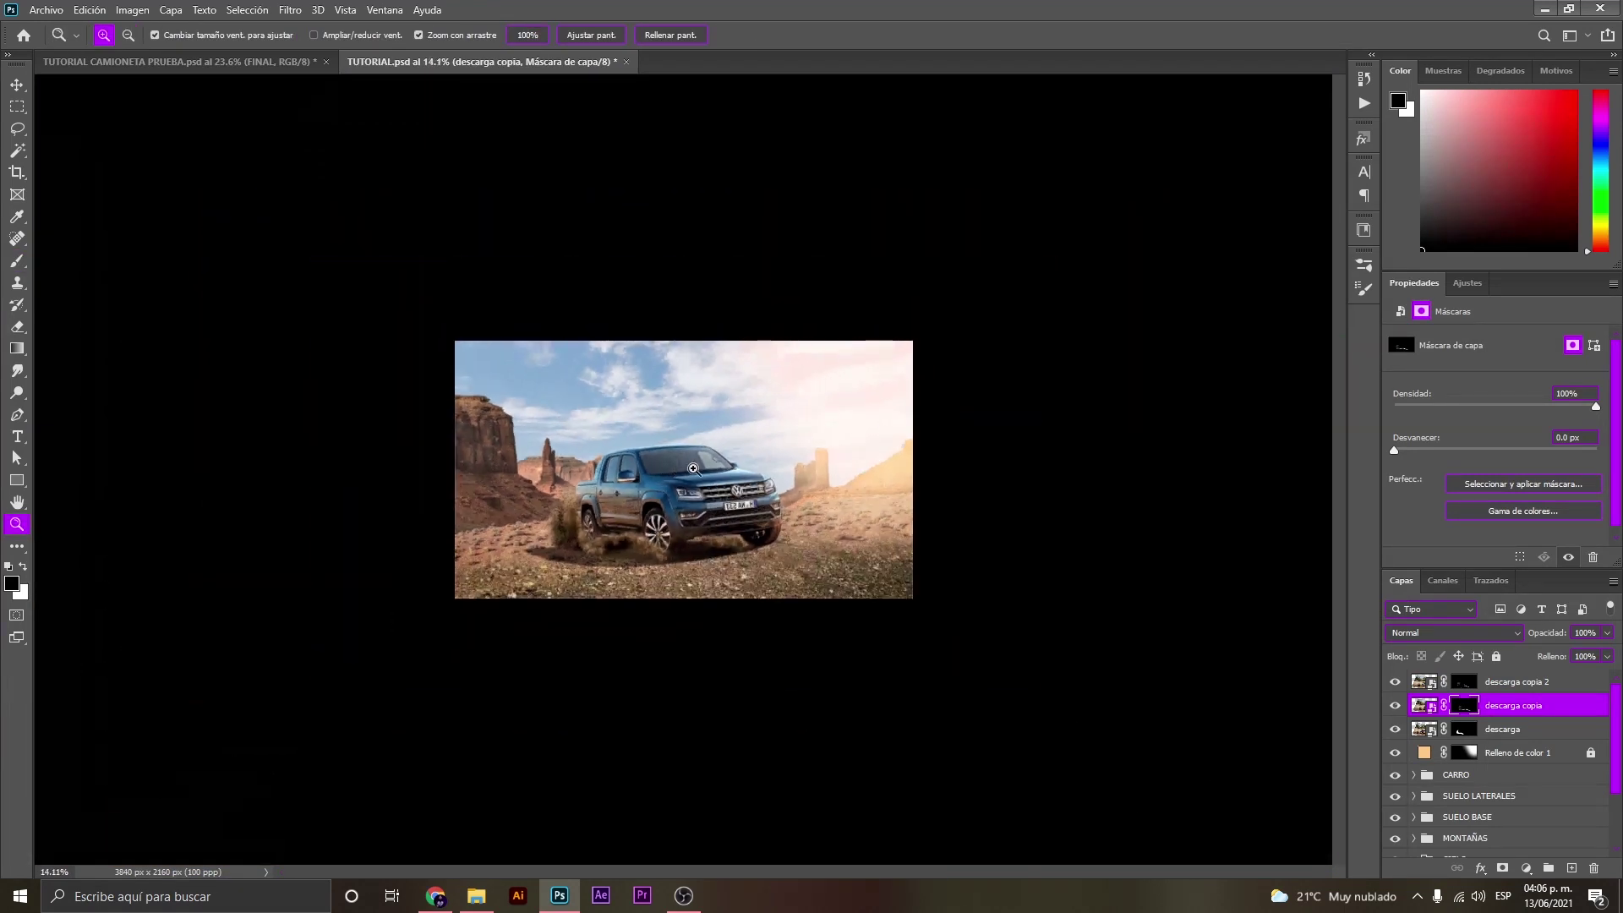
{"action": "left_click_drag", "start_coordinate": [663, 472], "coordinate": [647, 505]}
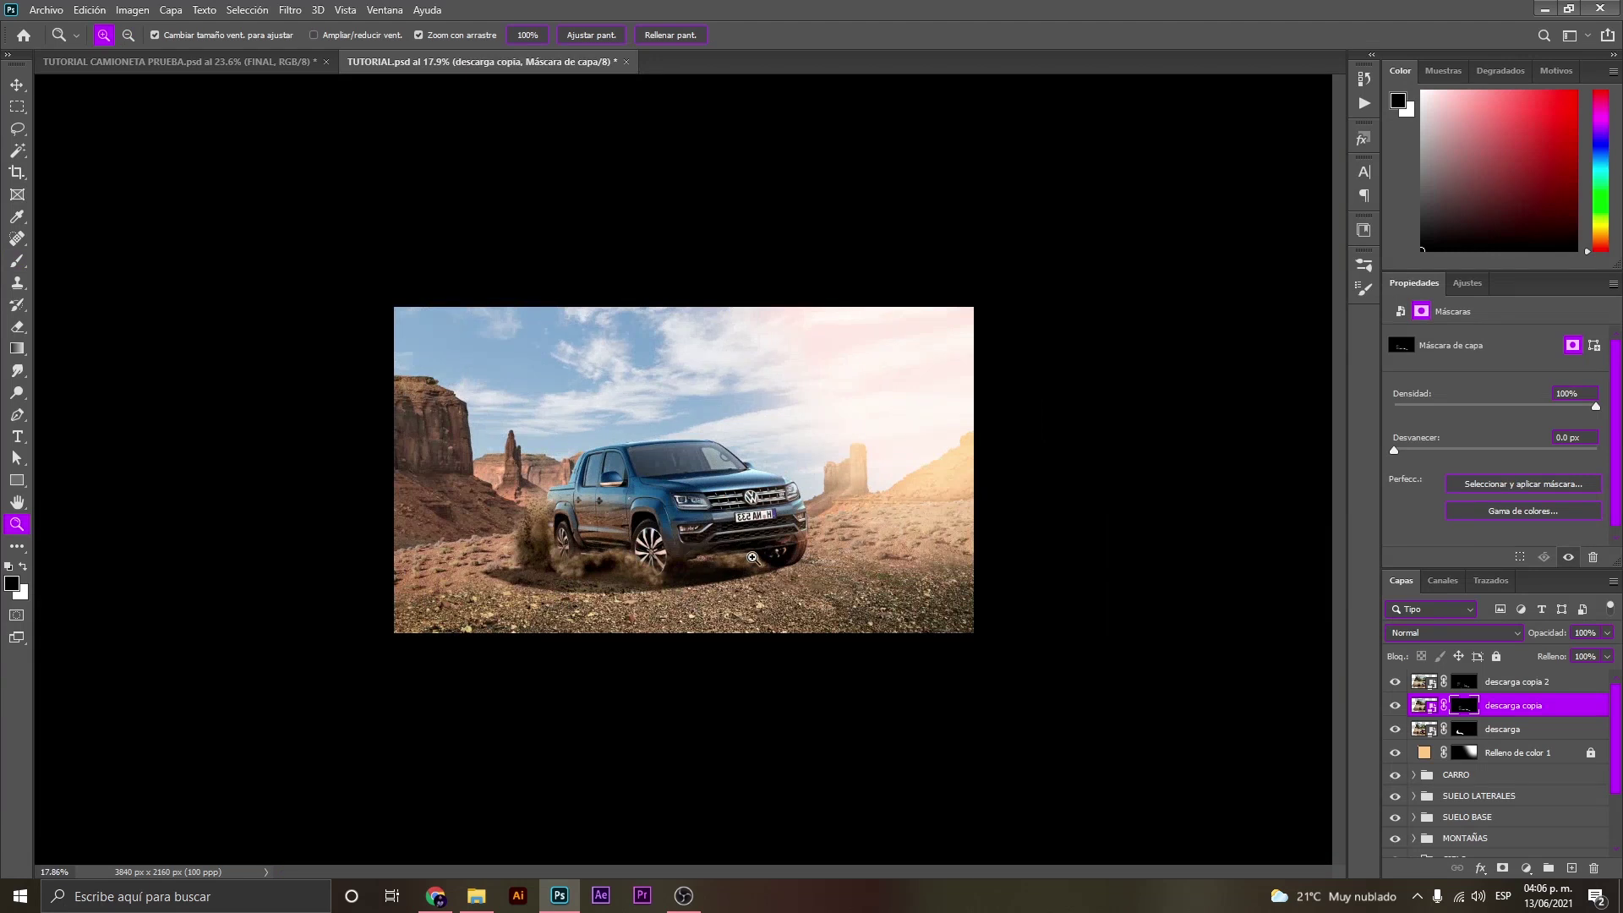
{"action": "left_click_drag", "start_coordinate": [756, 583], "coordinate": [800, 517]}
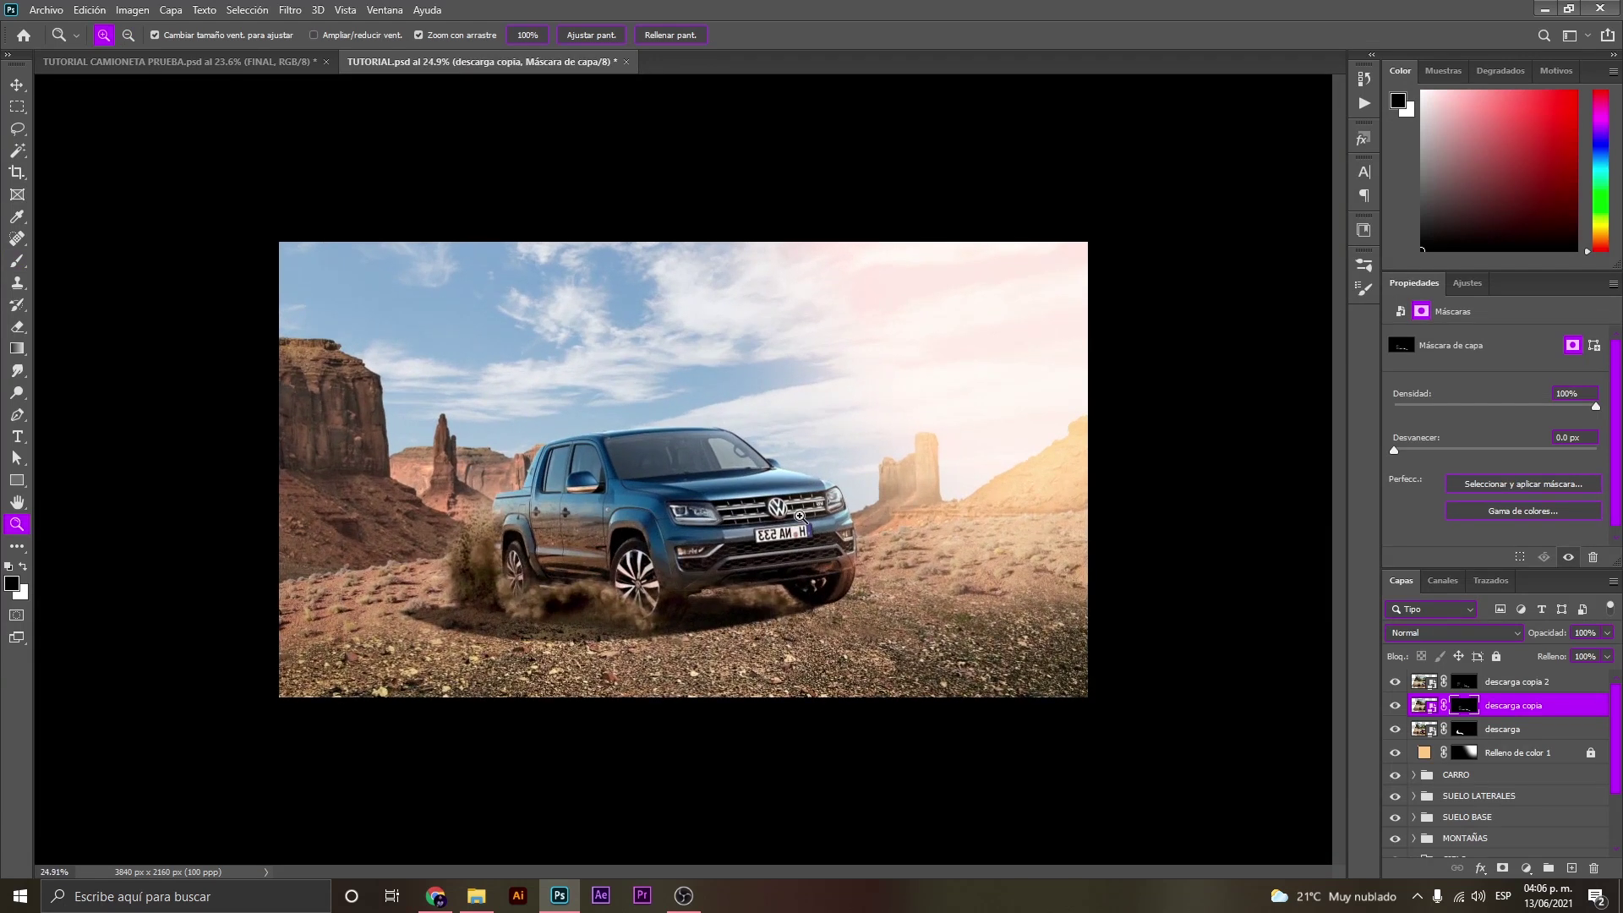
{"action": "left_click", "coordinate": [489, 898]}
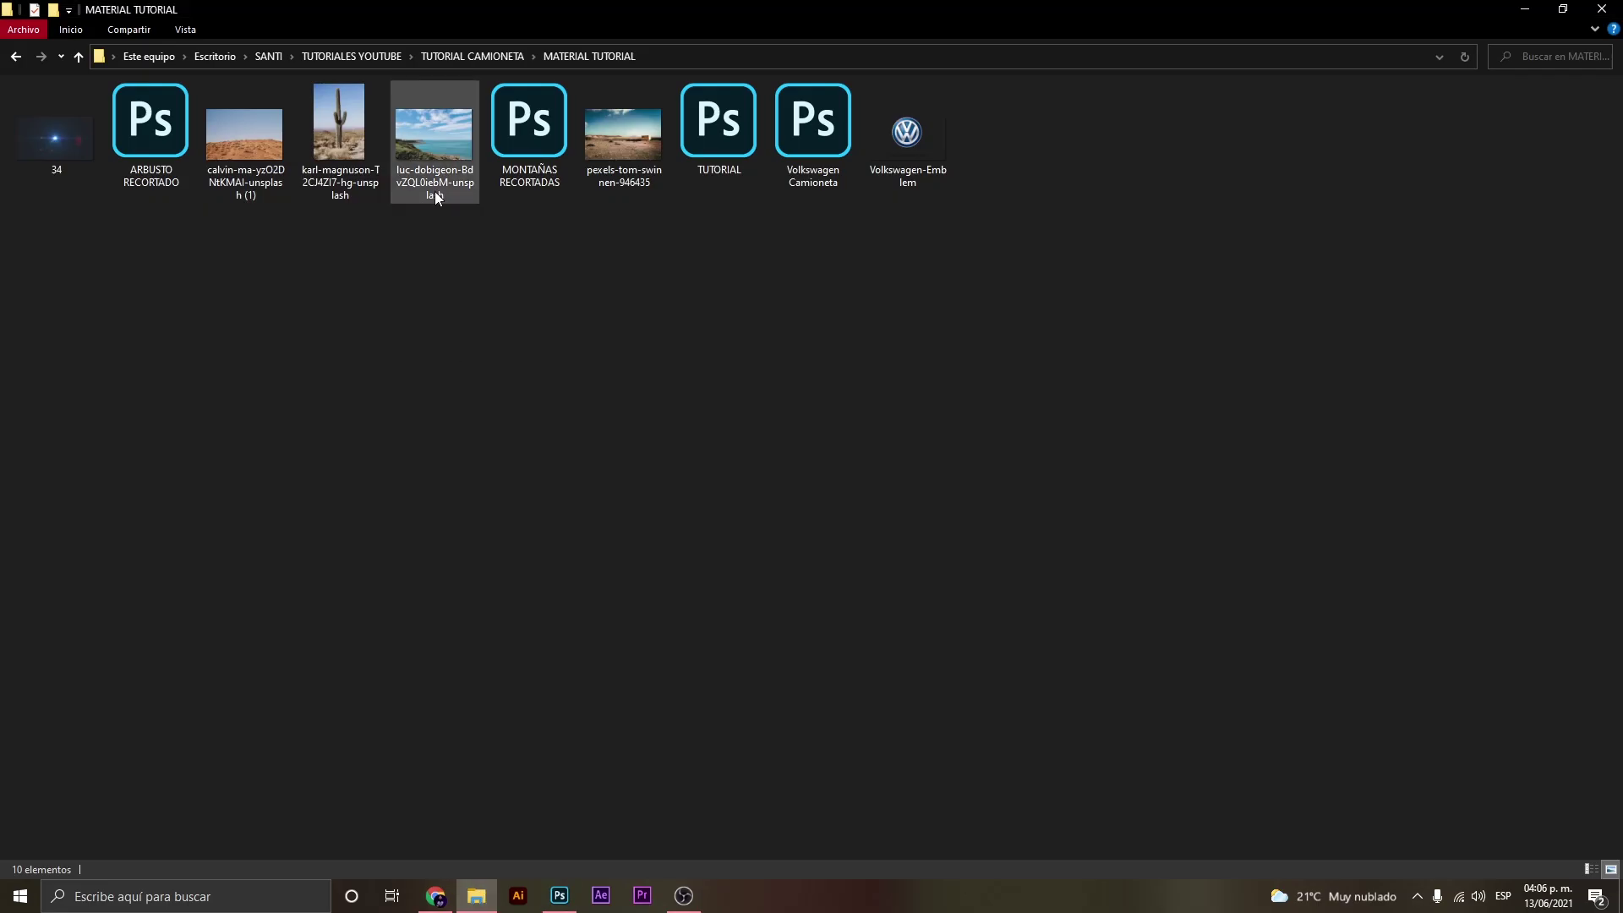
{"action": "mouse_move", "coordinate": [152, 127]}
{"action": "left_mouse_down"}
{"action": "mouse_move", "coordinate": [573, 905]}
{"action": "mouse_move", "coordinate": [616, 839]}
{"action": "left_mouse_up"}
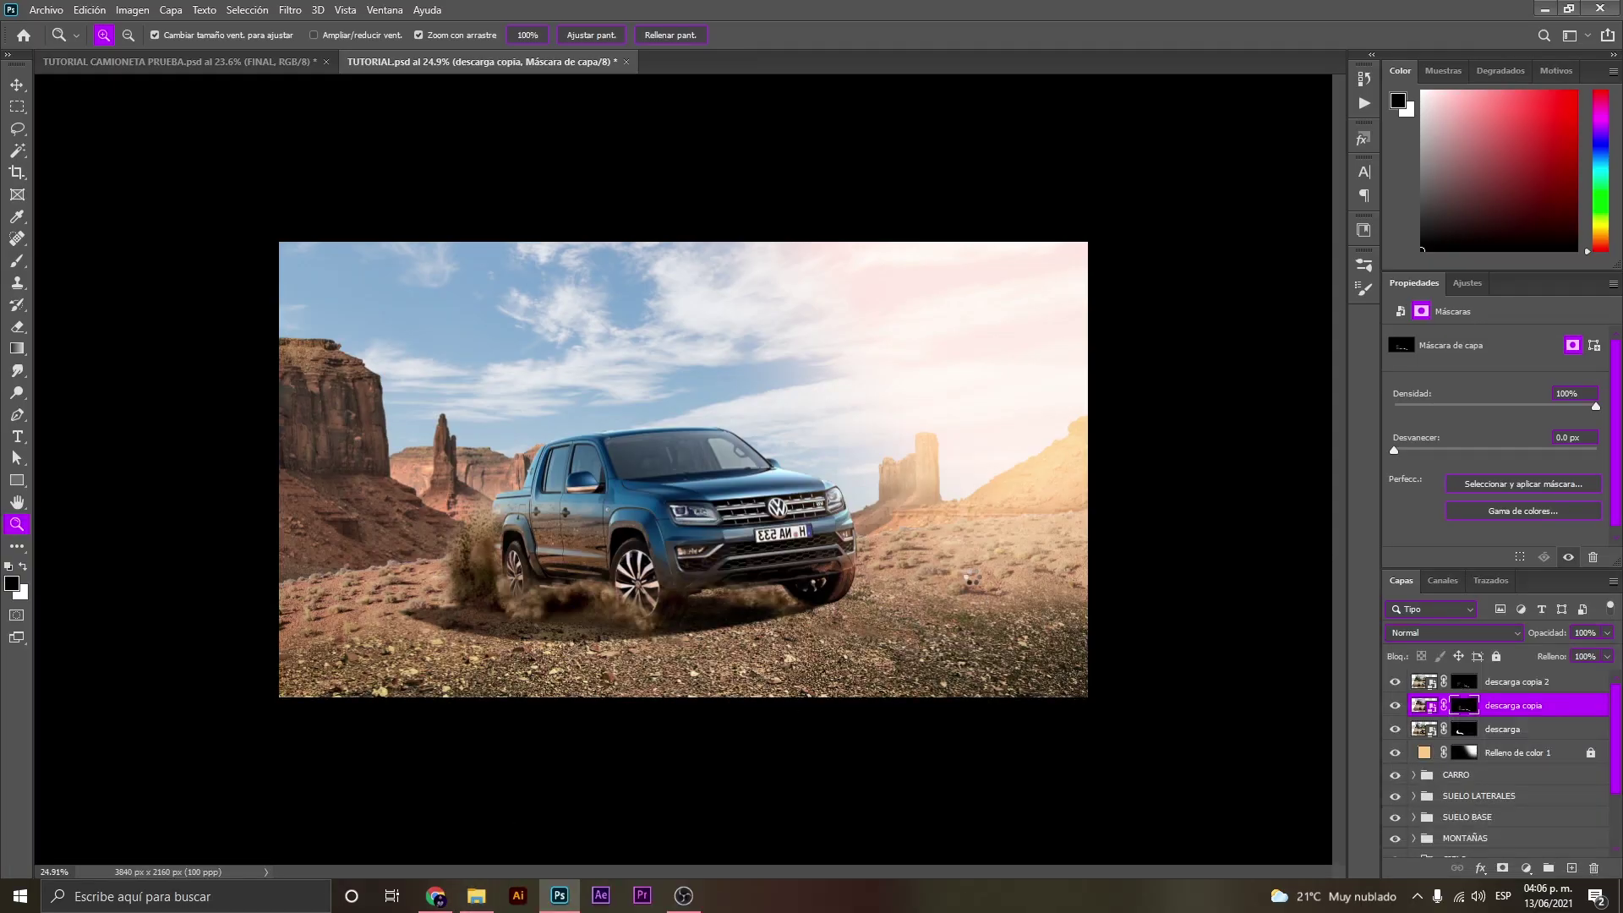
Drop the ARBUSTO RECORTADO shrub, scale it to about 42%, and set it on the ground right of the truck.
{"action": "left_click_drag", "start_coordinate": [973, 577], "coordinate": [973, 578]}
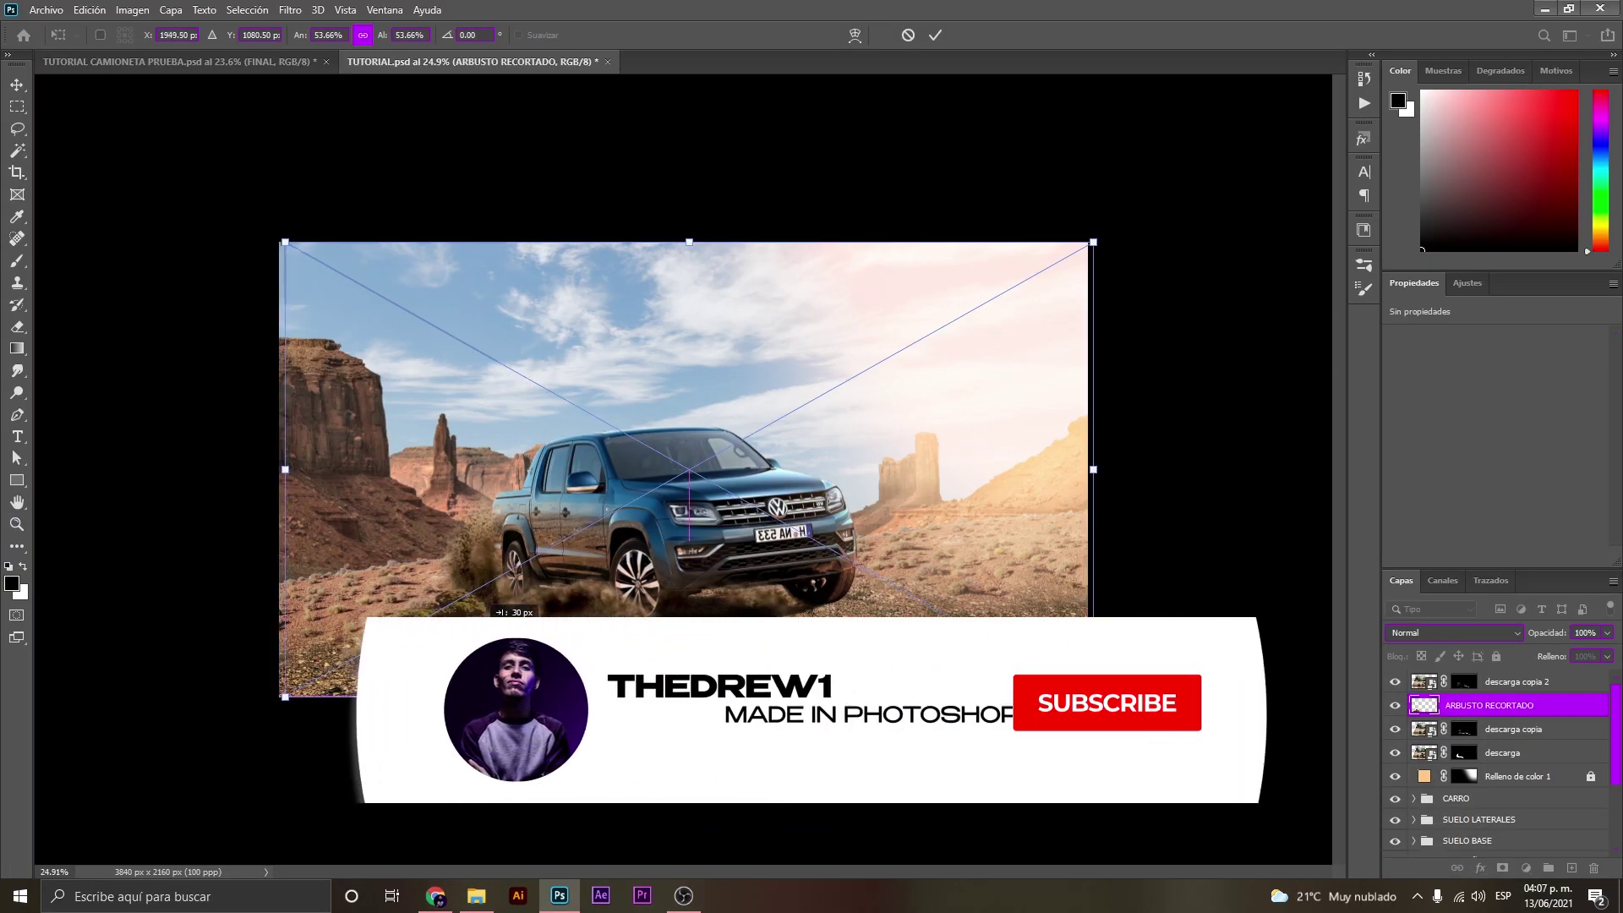
{"action": "left_click_drag", "start_coordinate": [507, 605], "coordinate": [1043, 518]}
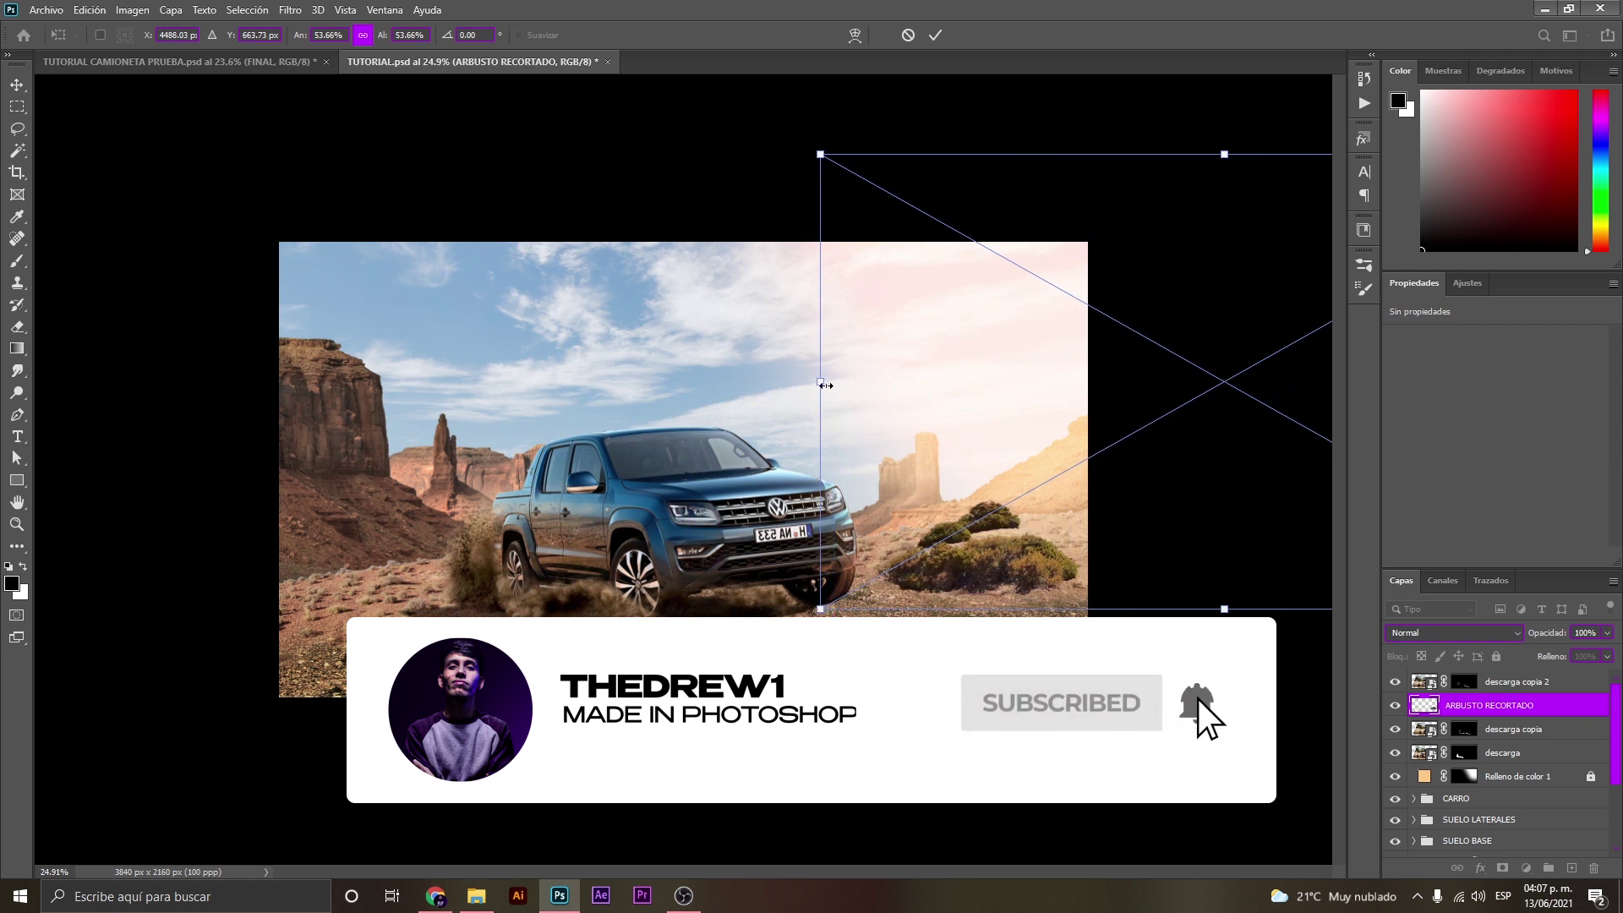
{"action": "left_click_drag", "start_coordinate": [826, 386], "coordinate": [906, 383]}
{"action": "mouse_move", "coordinate": [1024, 525]}
{"action": "left_mouse_down"}
{"action": "mouse_move", "coordinate": [991, 561]}
{"action": "mouse_move", "coordinate": [1396, 705]}
{"action": "mouse_move", "coordinate": [1433, 677]}
{"action": "left_mouse_up"}
{"action": "key", "text": "Return"}
{"action": "key", "text": "z"}
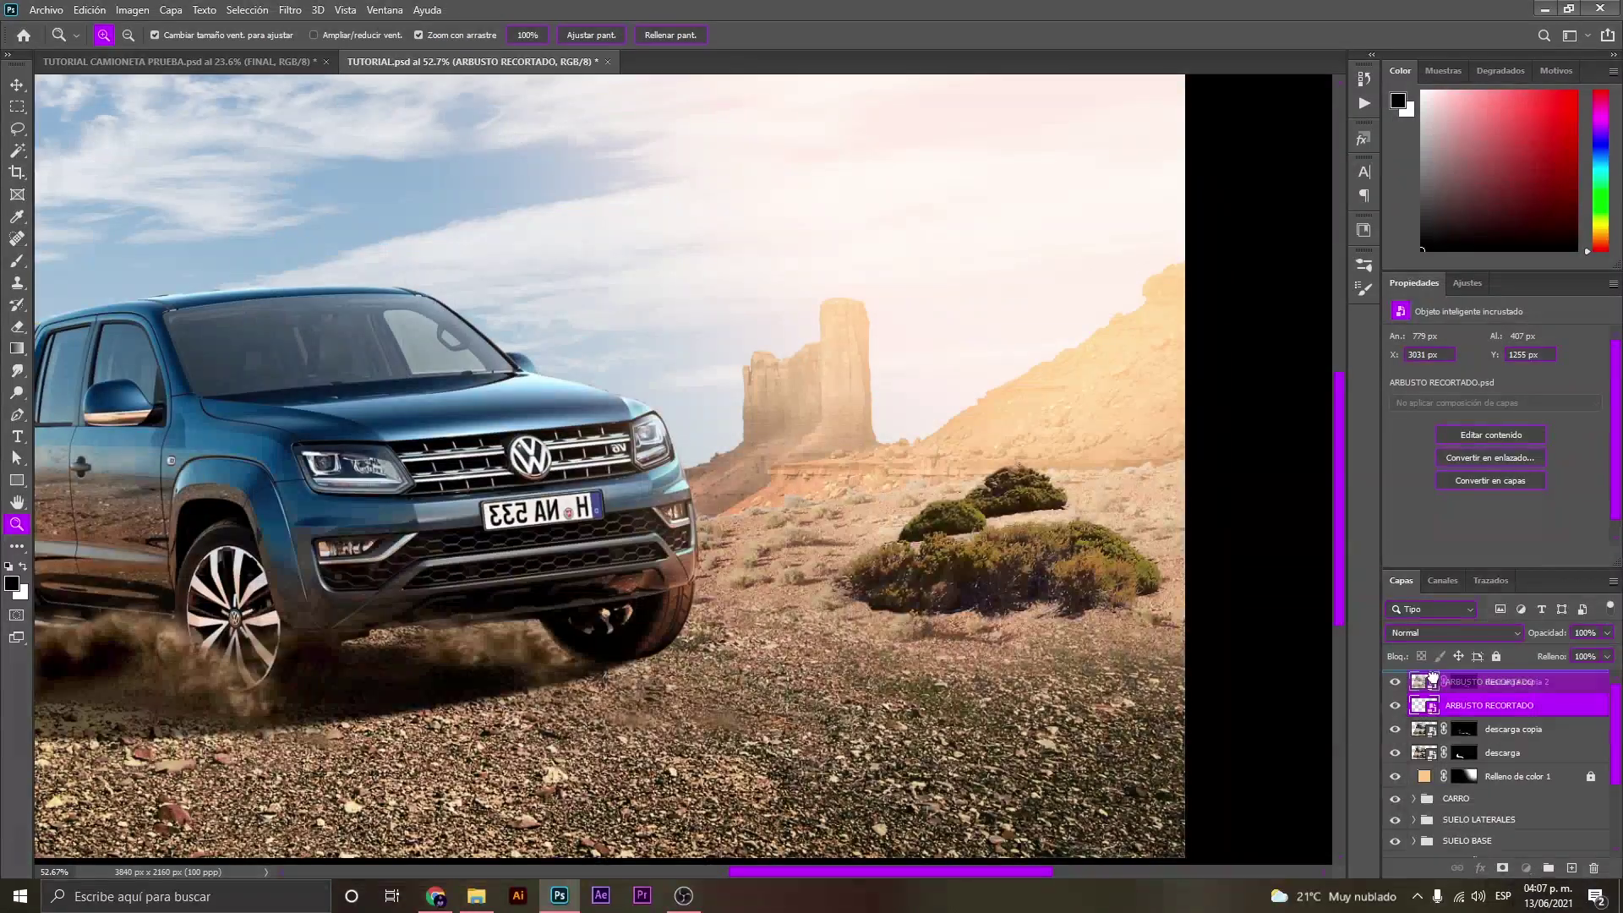
Group the three descarga dust layers into a folder named HUMO.
{"action": "left_click", "coordinate": [1427, 709]}
{"action": "left_click", "coordinate": [1422, 759], "text": "shift"}
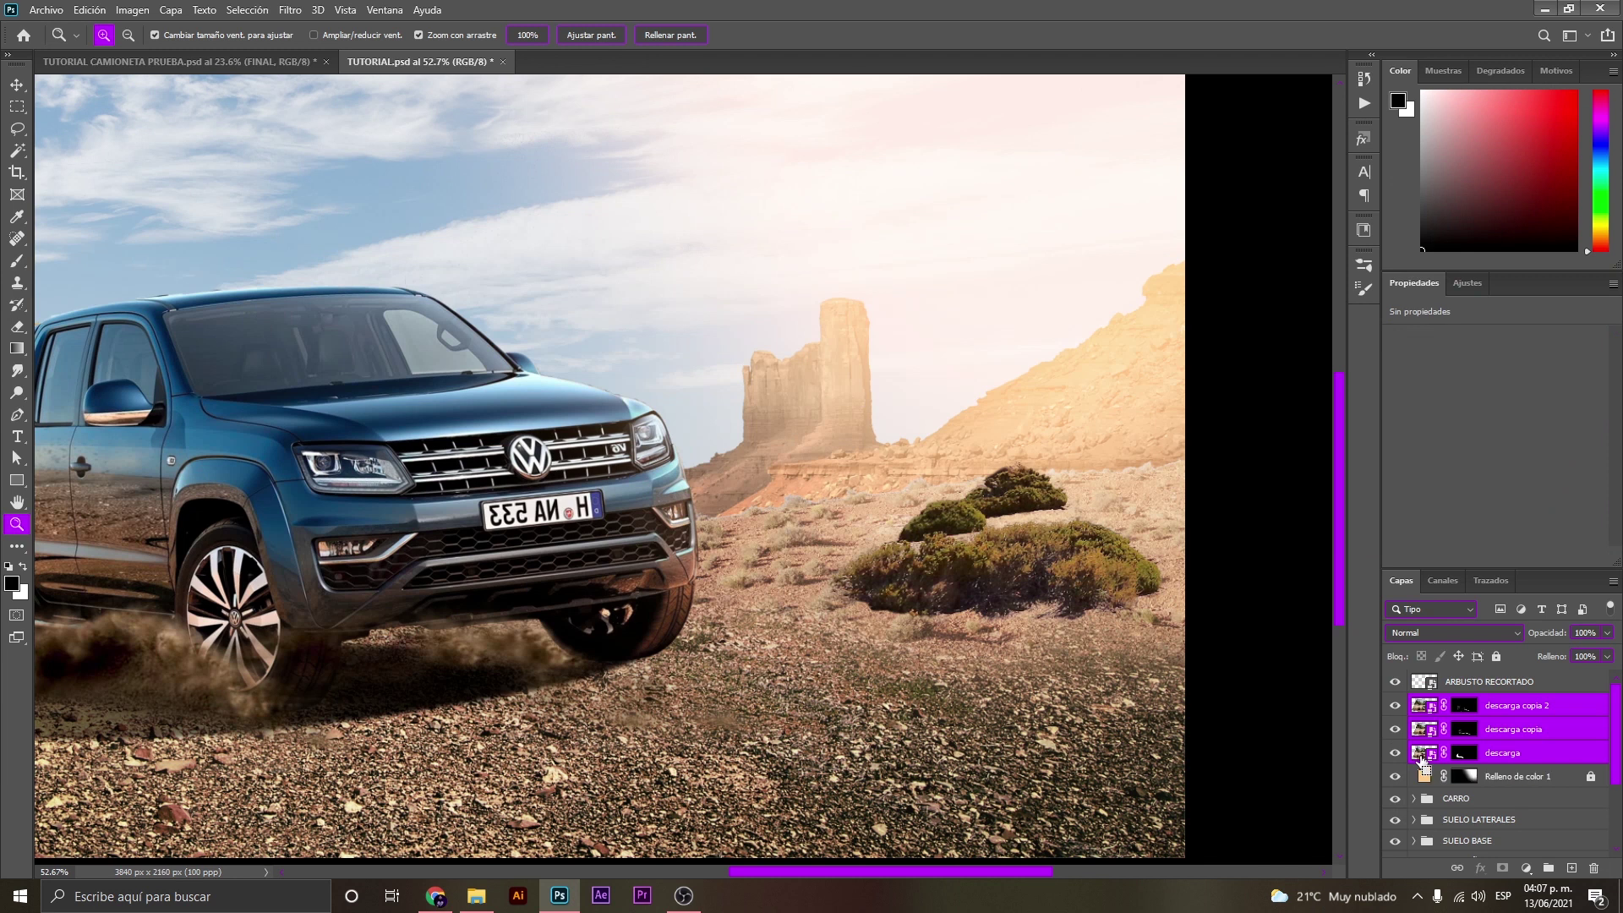
{"action": "key", "text": "ctrl+g"}
{"action": "type", "text": "HUMO"}
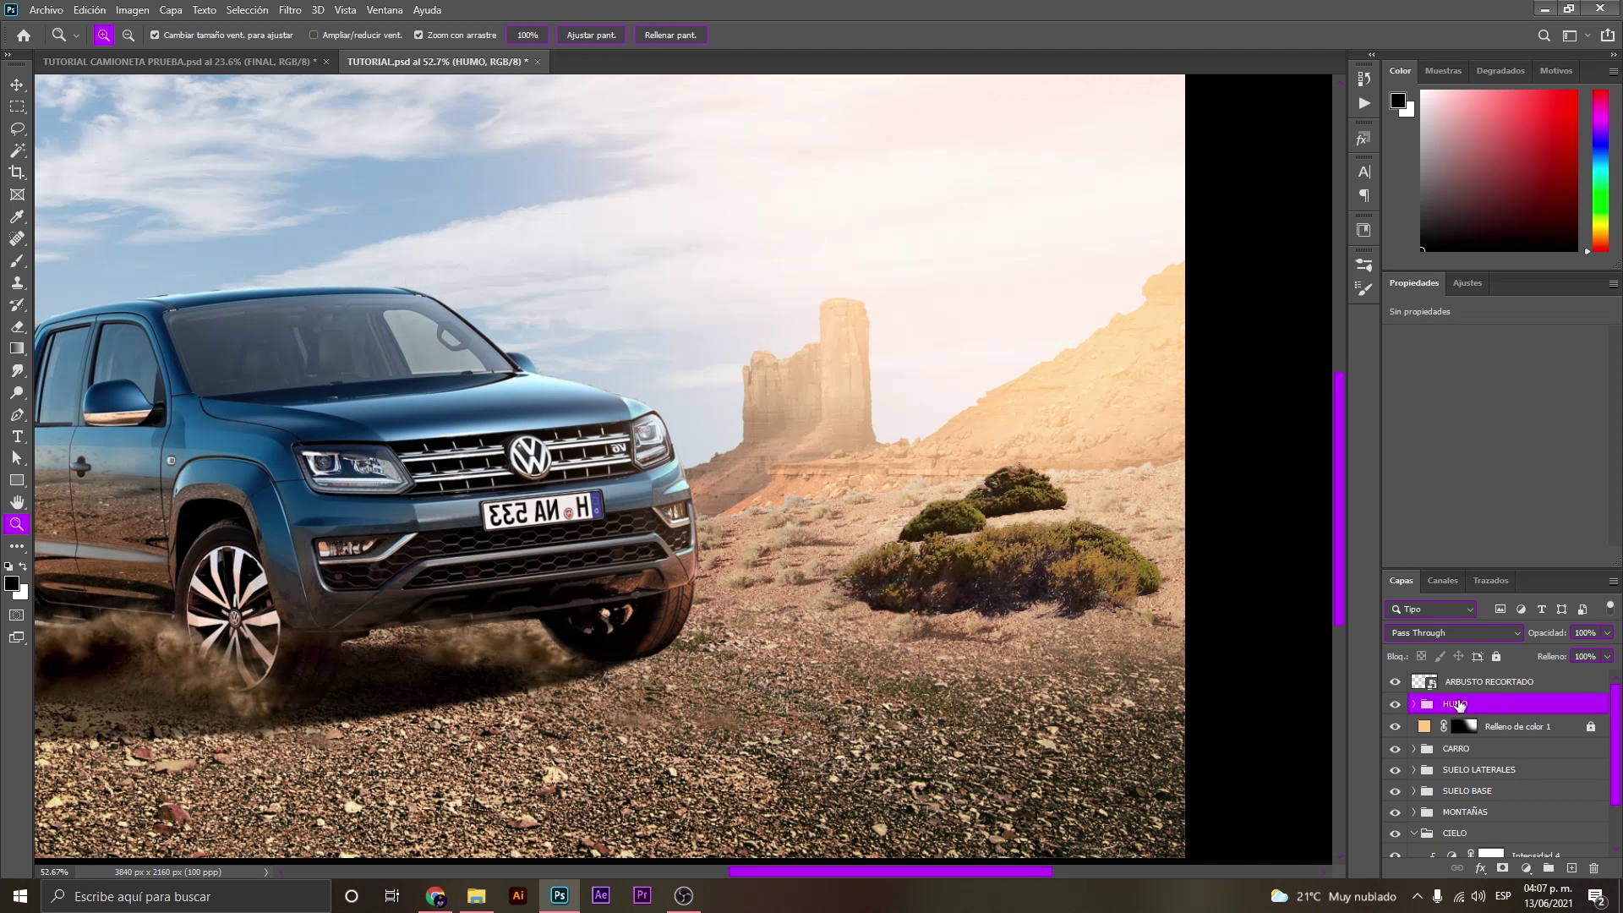
Move Relleno de color 1 above the HUMO group and toggle it to compare its effect.
{"action": "left_click_drag", "start_coordinate": [1423, 734], "coordinate": [1425, 738]}
{"action": "left_click", "coordinate": [1395, 708]}
{"action": "scroll", "coordinate": [988, 560], "scroll_direction": "down", "scroll_amount": 3}
{"action": "scroll", "coordinate": [987, 559], "scroll_direction": "down", "scroll_amount": 2}
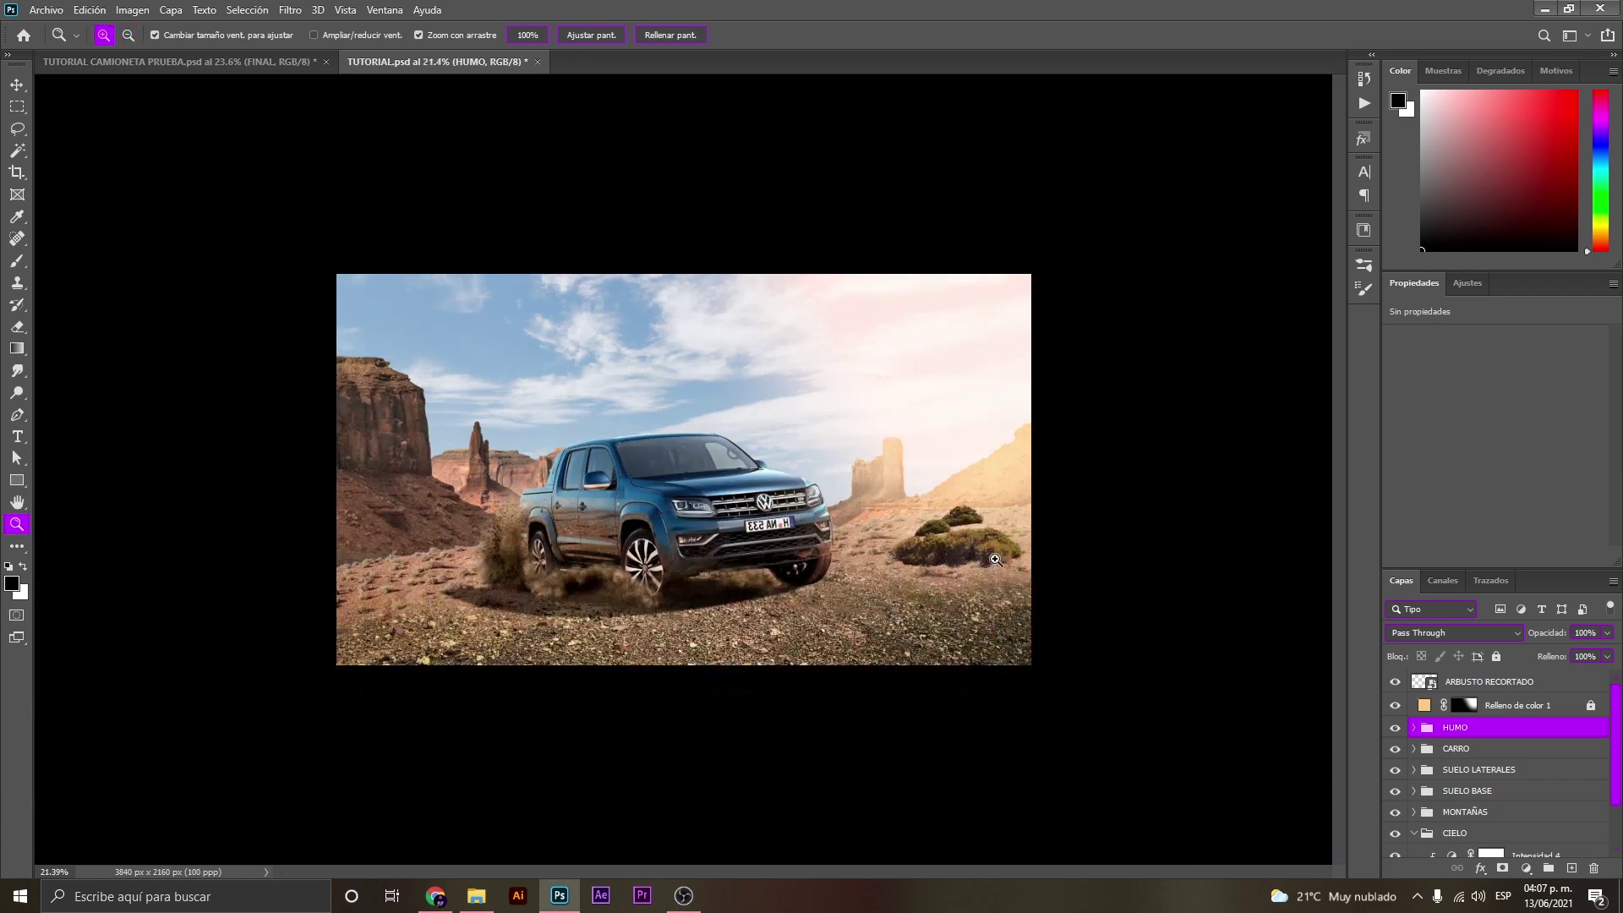